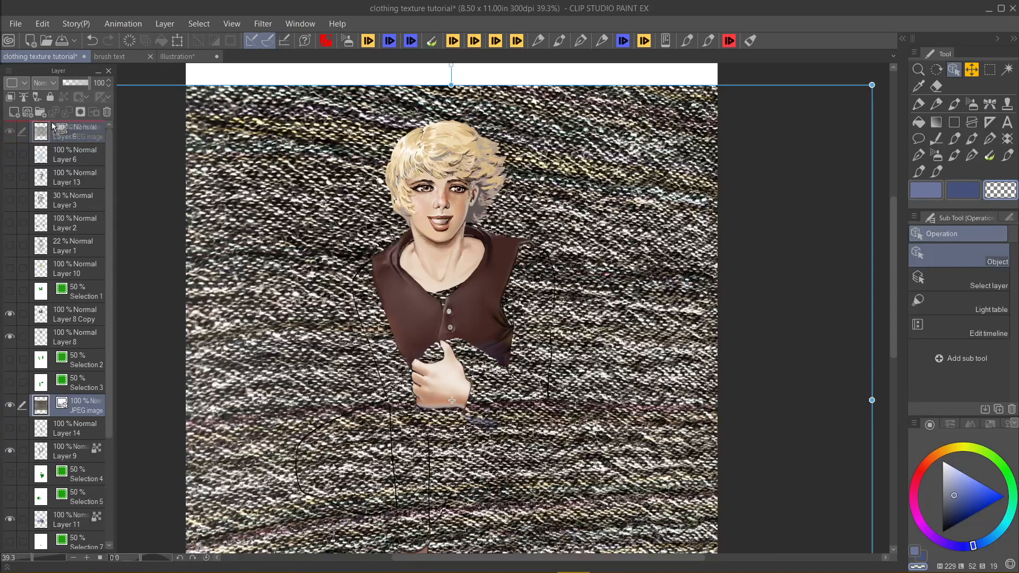
# Step: Move the visible JPEG image texture layer to the top of the layer stack, above Layer 5
pyautogui.moveTo(52, 405); pyautogui.dragTo(52, 121)
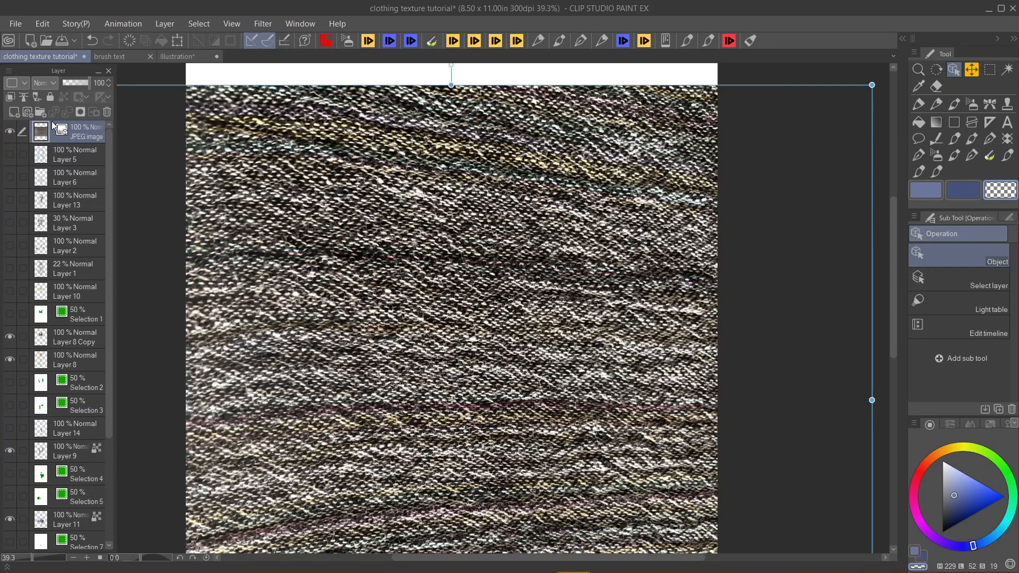
pyautogui.scroll(-2, 361, 211)
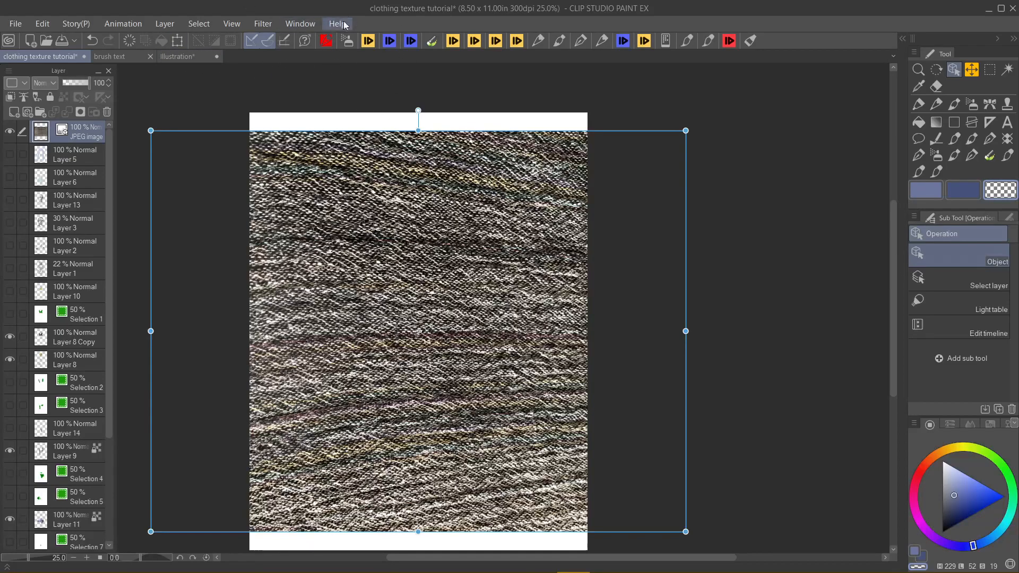
pyautogui.scroll(2, 338, 199)
pyautogui.scroll(8, 337, 199)
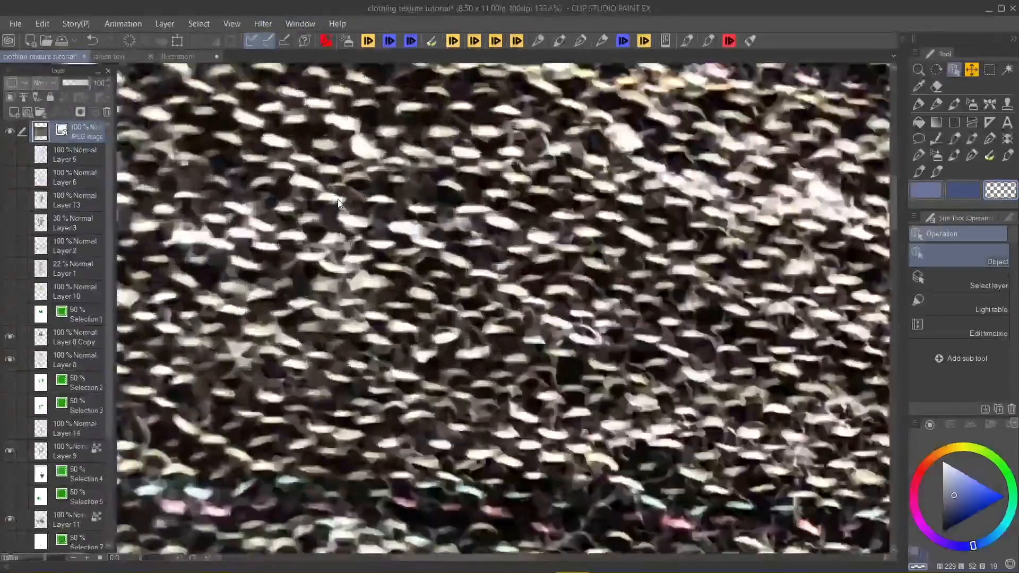
pyautogui.scroll(1, 338, 199)
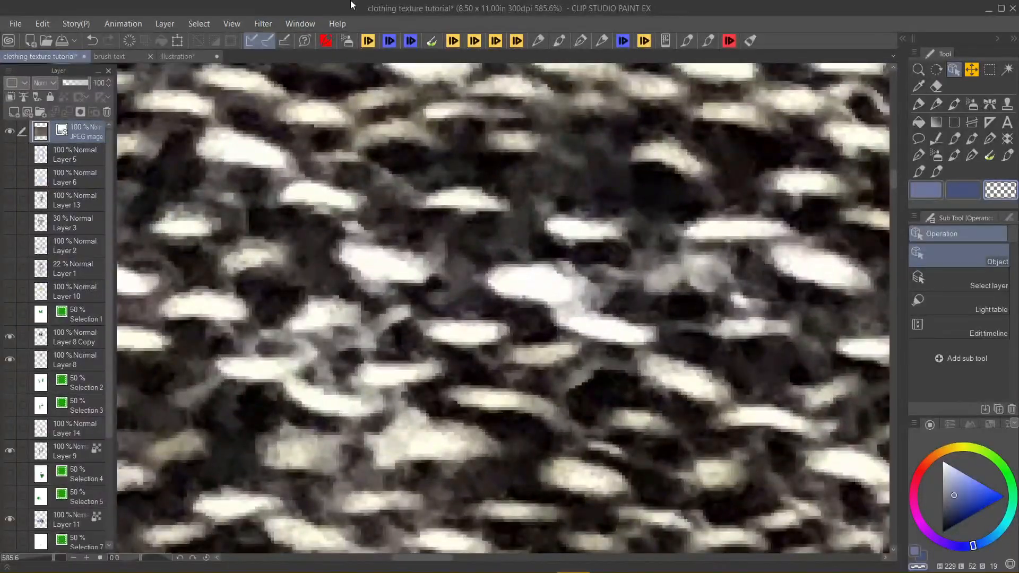
pyautogui.hotkey('ctrl', '0')
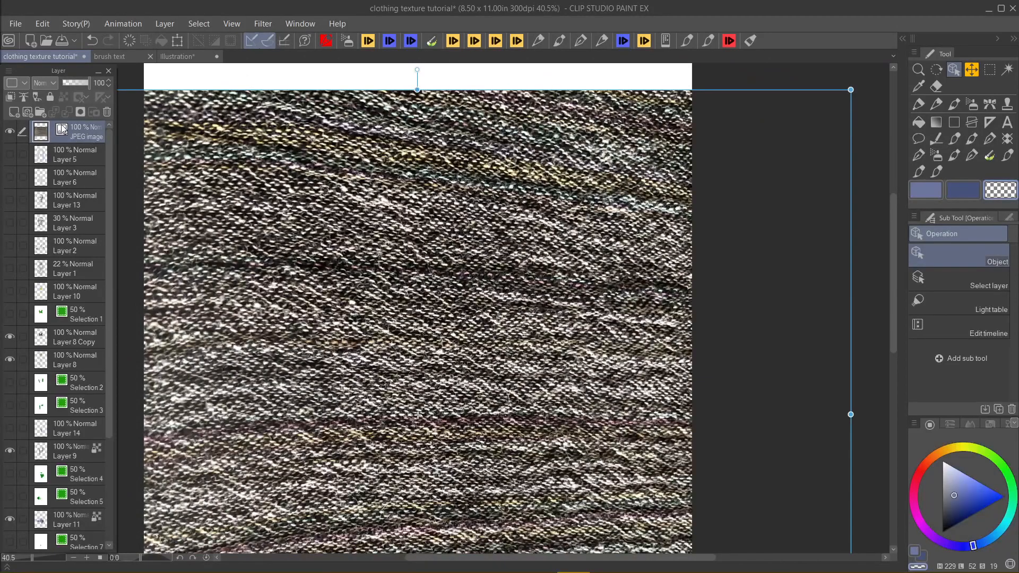
# Step: Duplicate the JPEG image layer and hide the original beneath the copy
pyautogui.rightClick(88, 127)
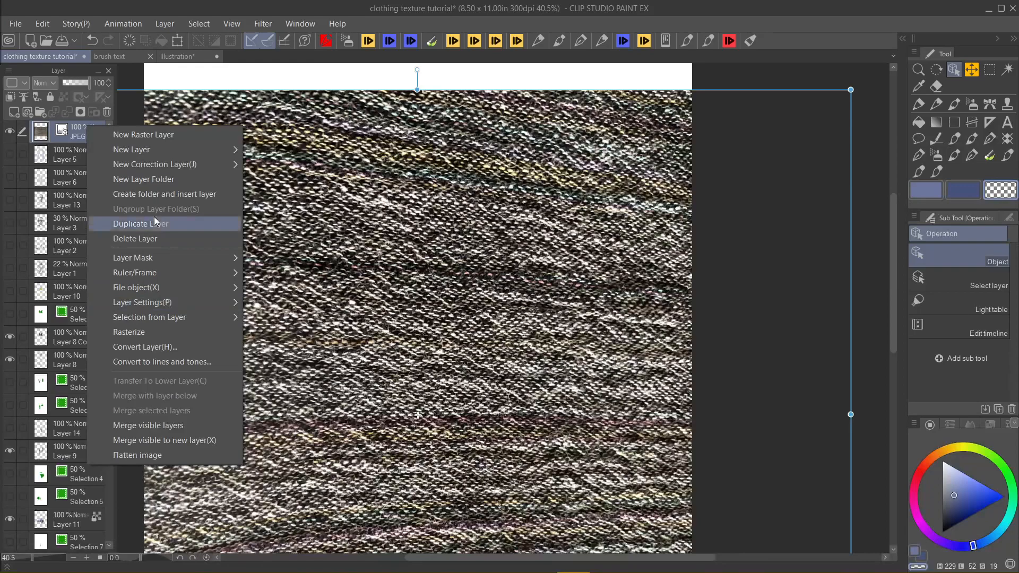
pyautogui.click(48, 131)
pyautogui.rightClick(83, 129)
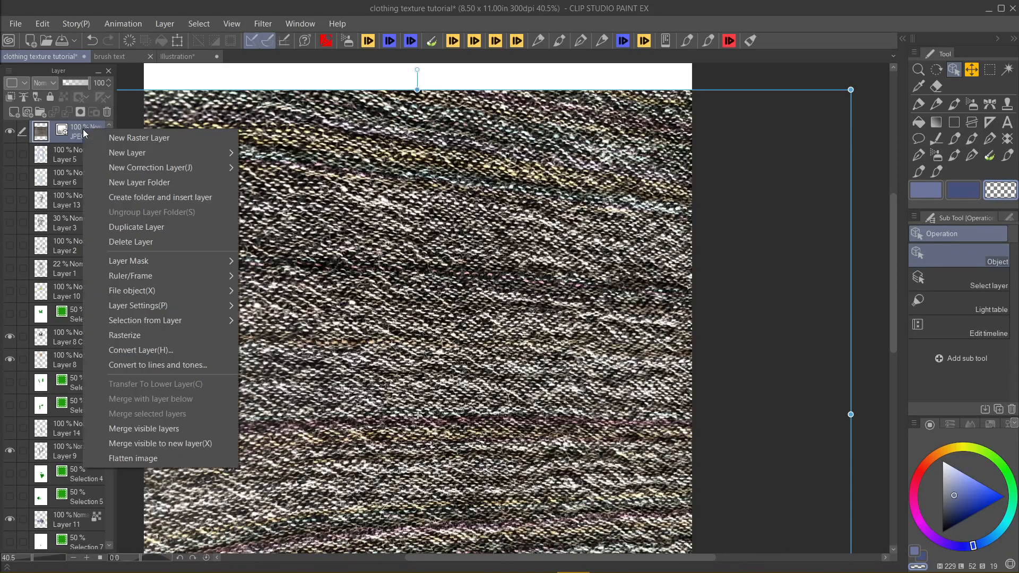
pyautogui.click(167, 226)
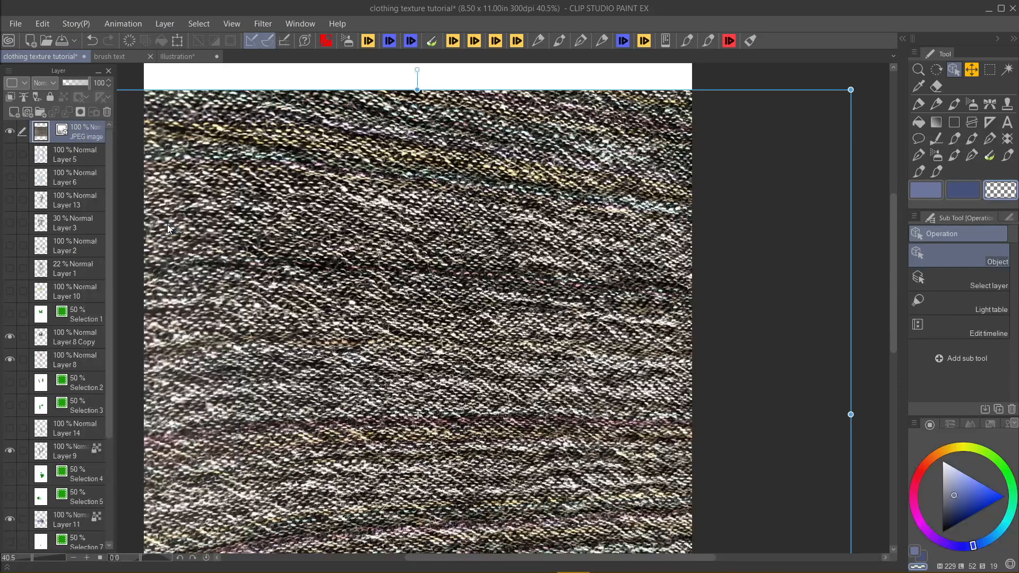
pyautogui.click(12, 154)
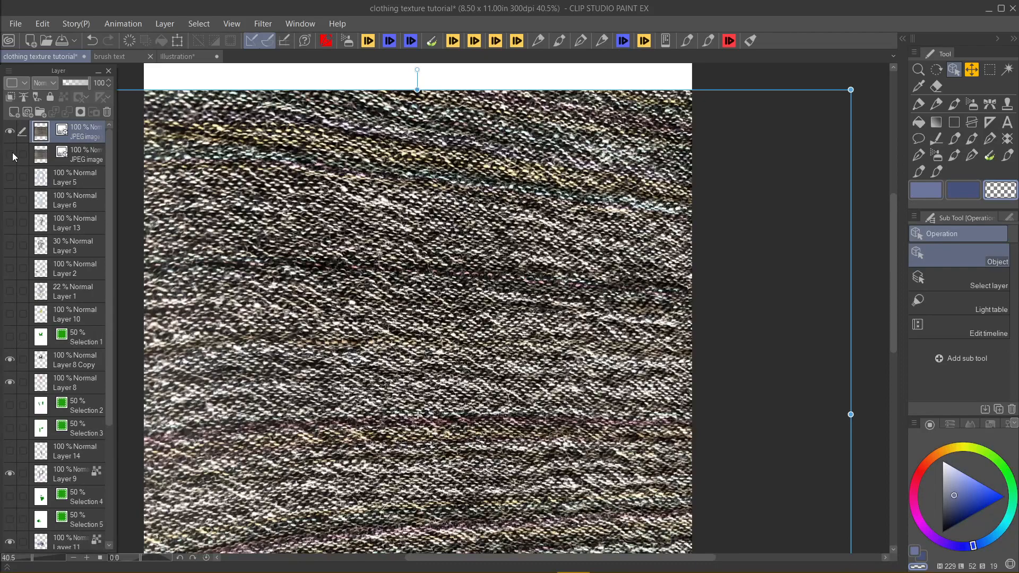
# Step: Rasterize the duplicated JPEG image layer
pyautogui.rightClick(75, 134)
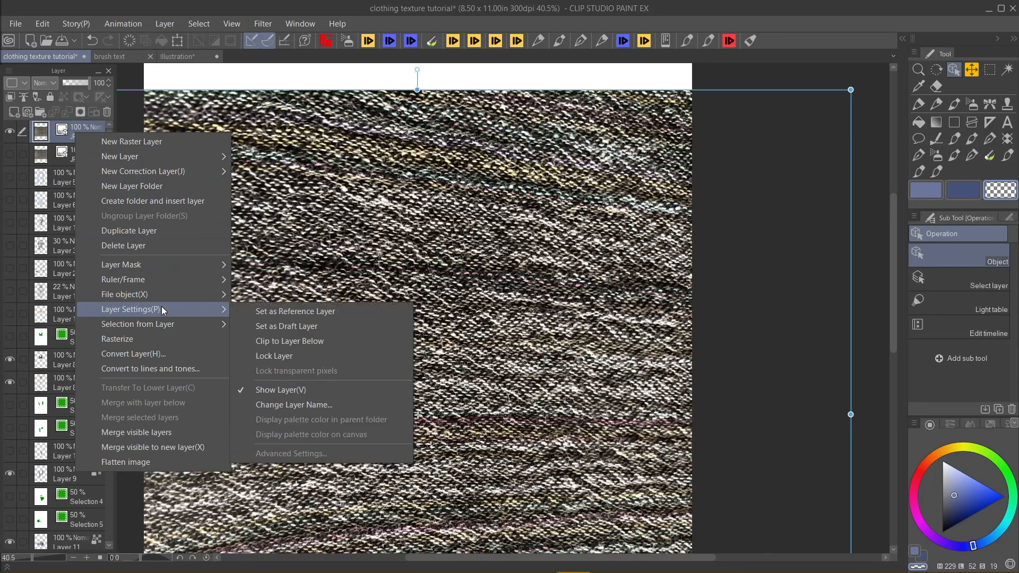
pyautogui.click(149, 340)
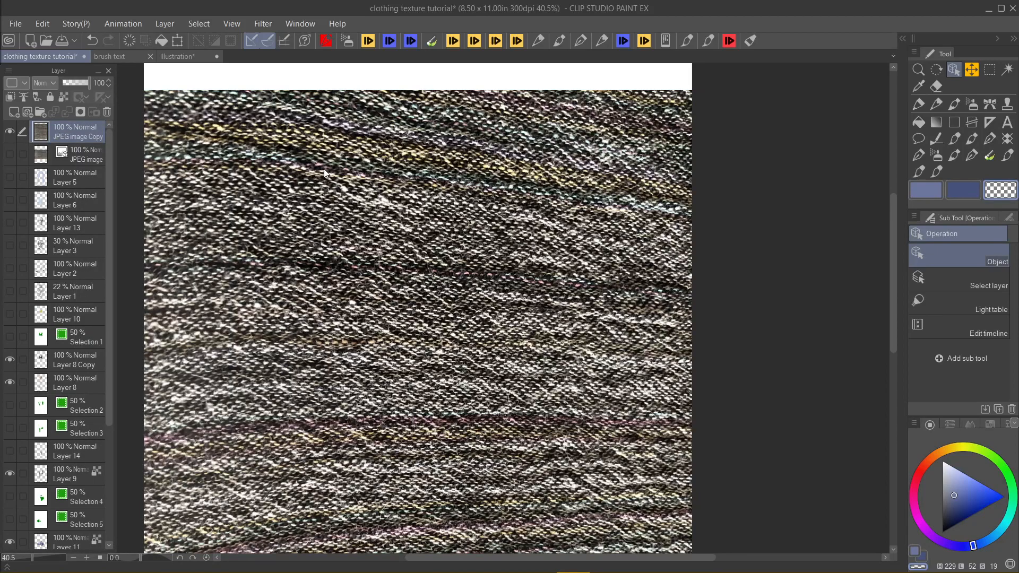
# Step: Apply the Remove jpeg noise effect filter to the rasterized texture copy
pyautogui.click(255, 20)
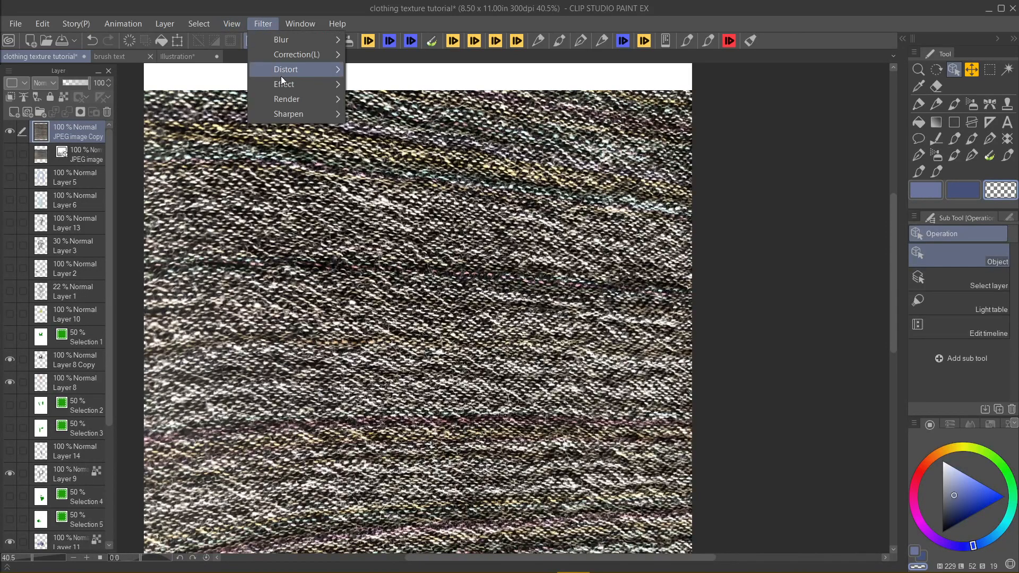
pyautogui.moveTo(326, 88)
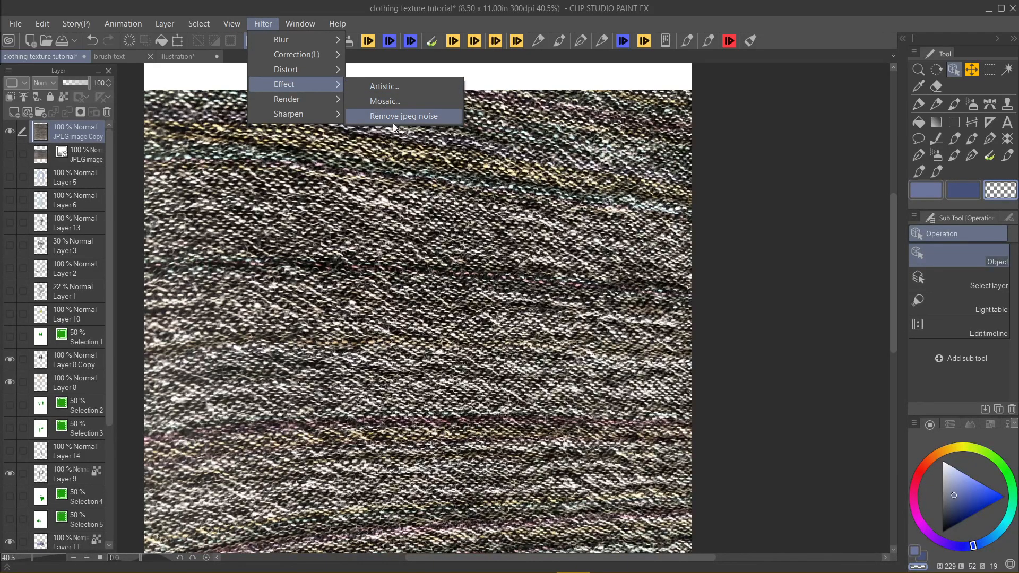
pyautogui.click(799, 166)
pyautogui.scroll(4, 468, 206)
pyautogui.scroll(8, 469, 208)
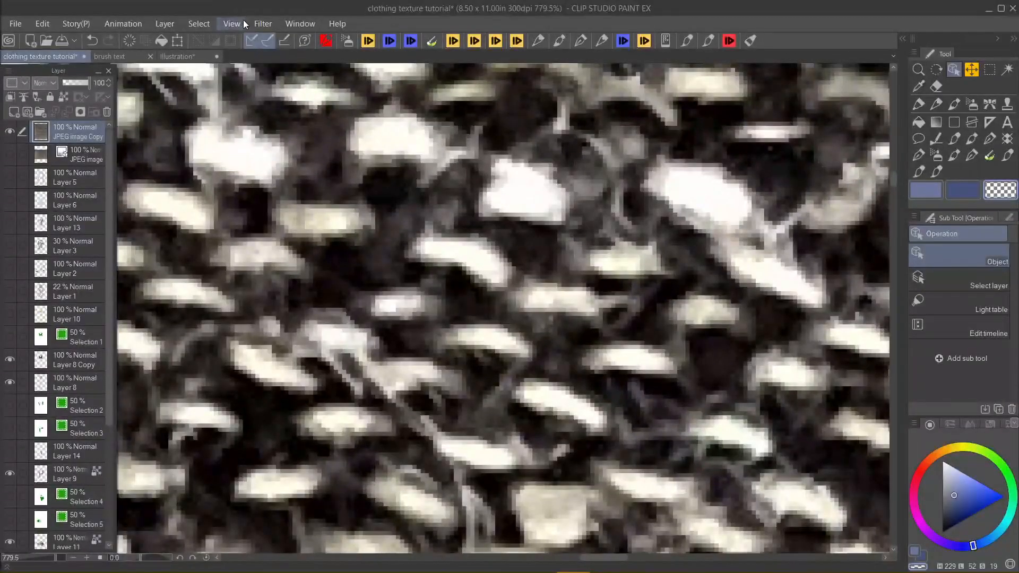
pyautogui.click(261, 24)
pyautogui.moveTo(336, 85)
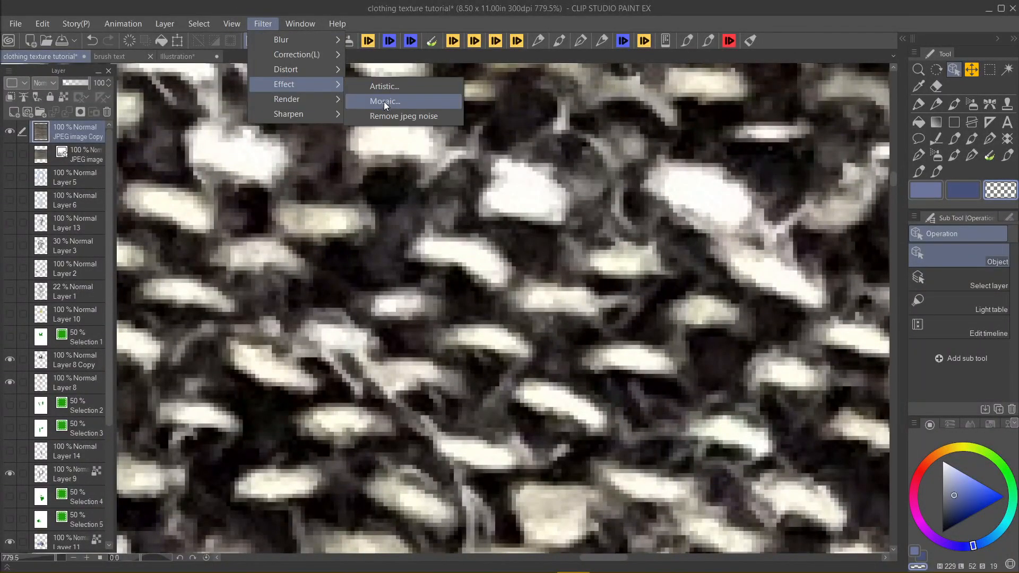
pyautogui.click(393, 113)
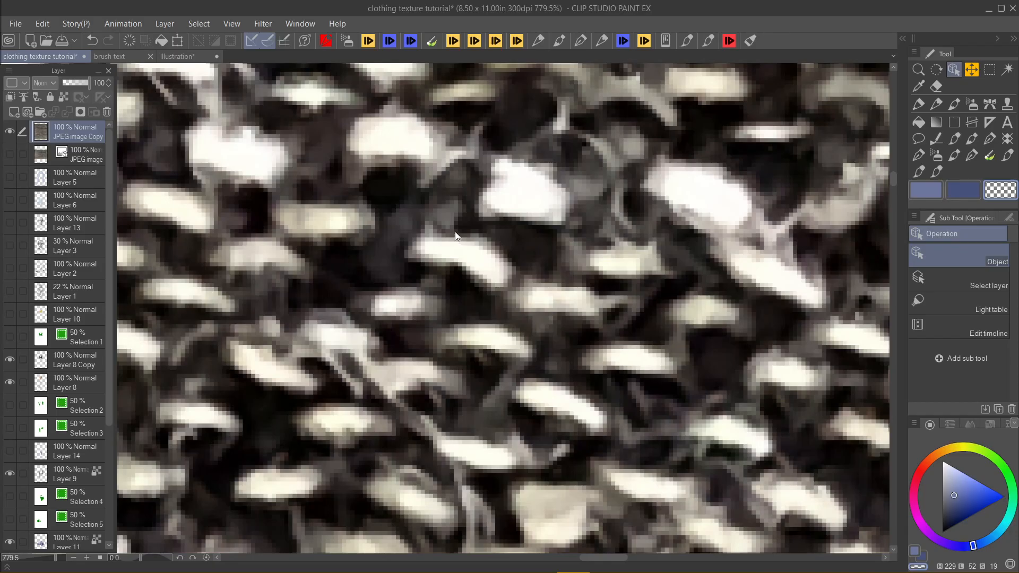
# Step: Examine the noise-reduced knit texture from pixel level out to the whole canvas
pyautogui.scroll(-15, 425, 260)
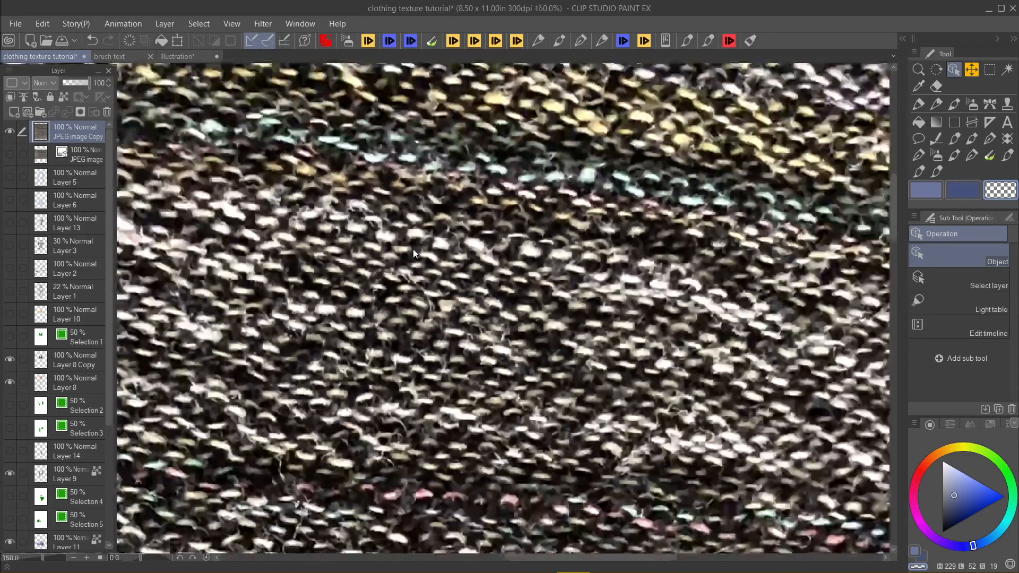
pyautogui.scroll(-5, 271, 286)
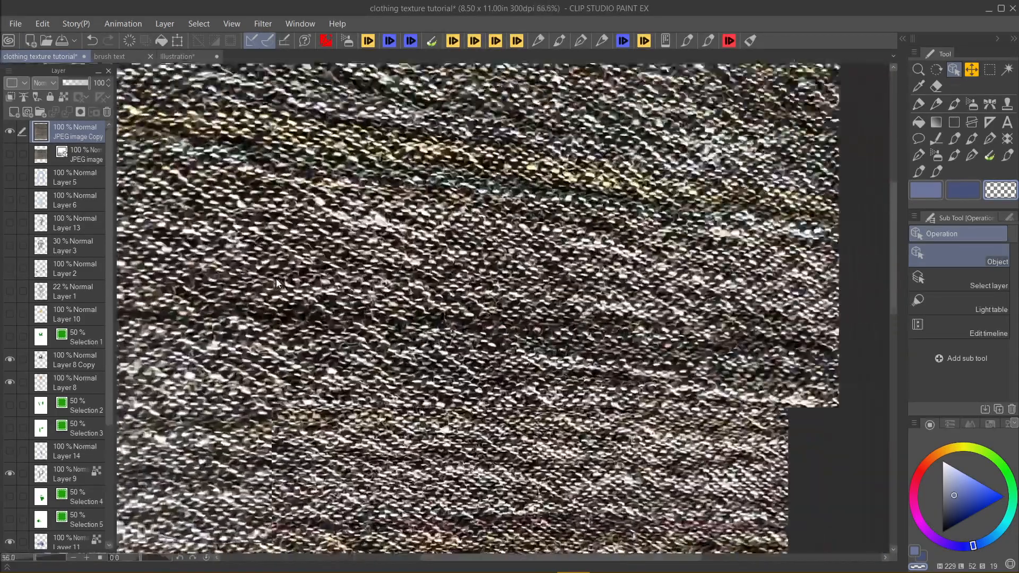
pyautogui.scroll(15, 277, 280)
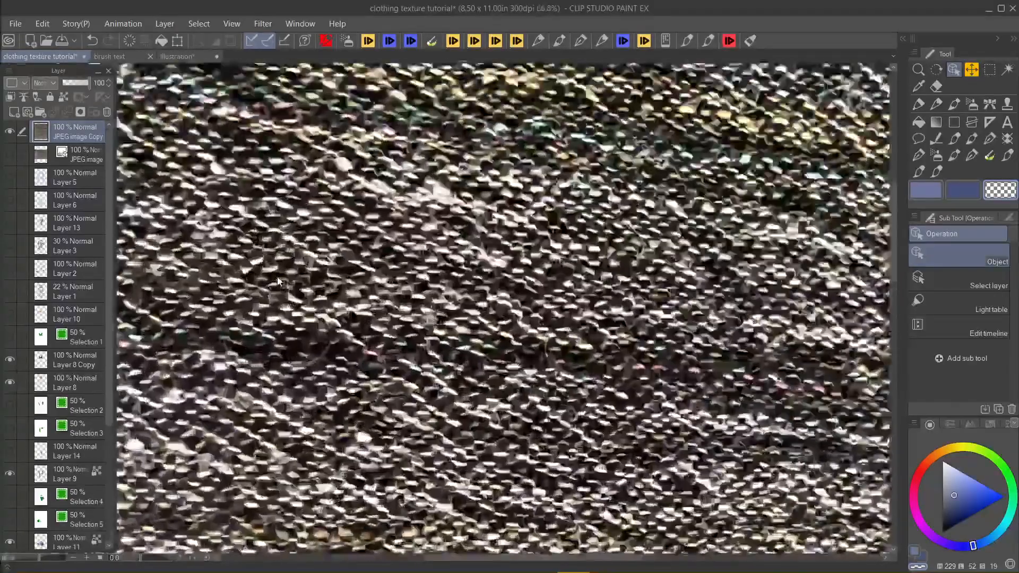
pyautogui.scroll(10, 277, 279)
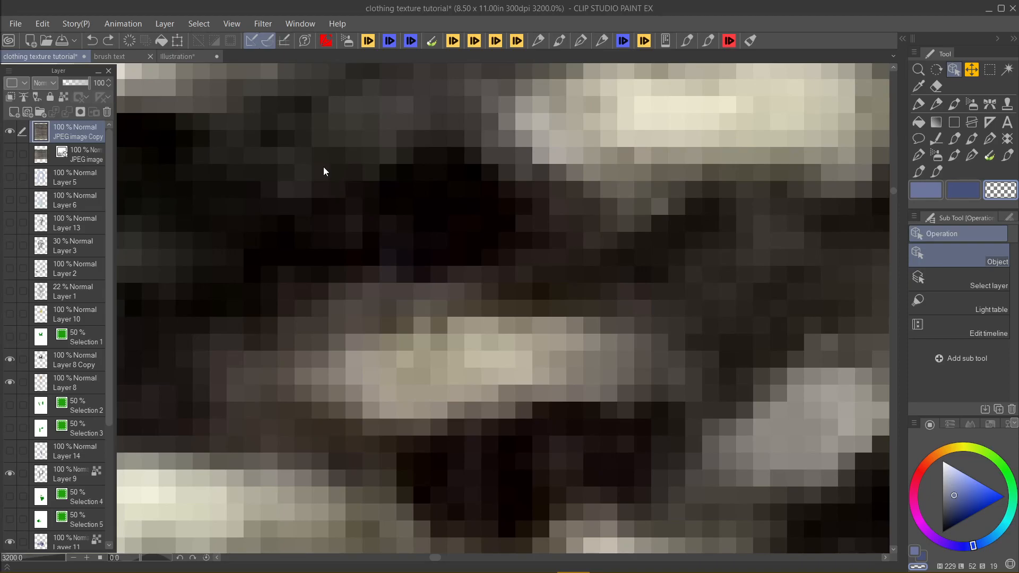
pyautogui.scroll(-6, 334, 245)
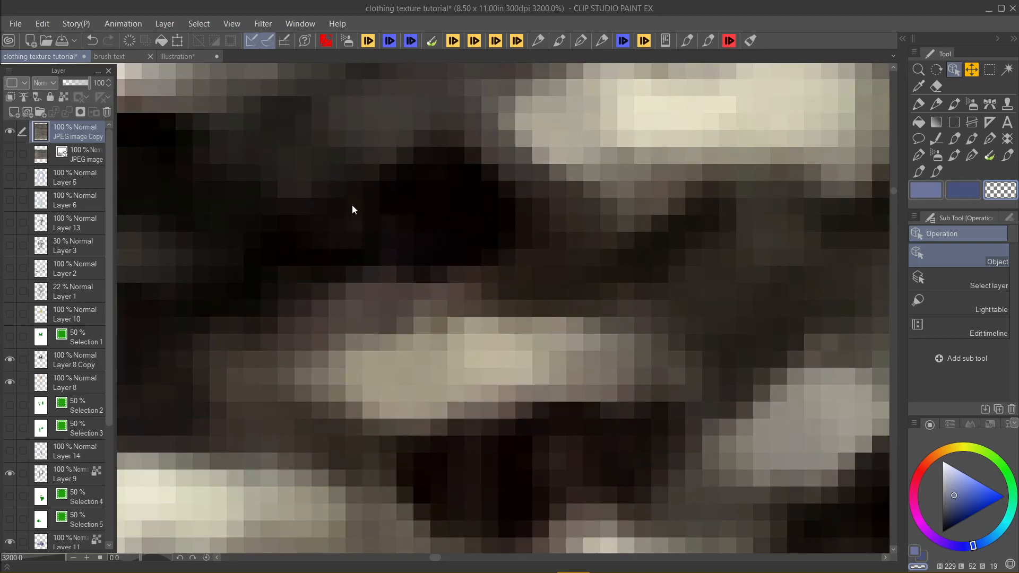
pyautogui.scroll(-10, 384, 159)
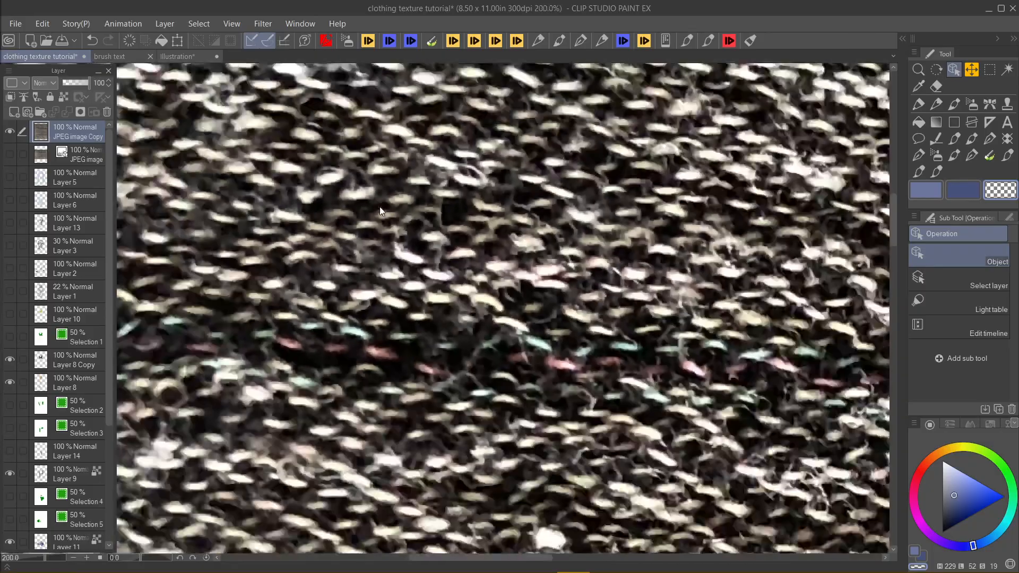
pyautogui.scroll(-4, 380, 220)
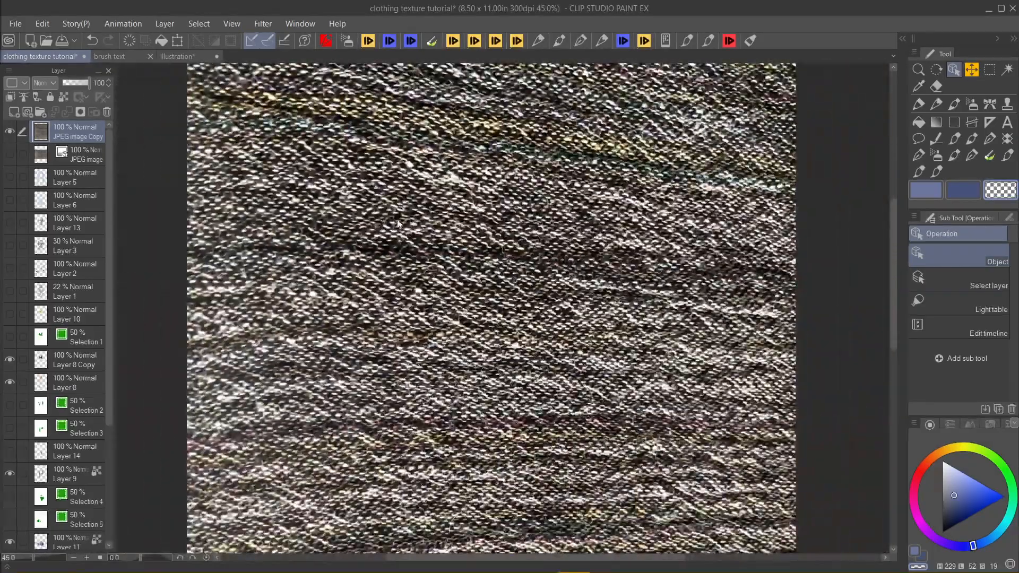
pyautogui.scroll(4, 383, 218)
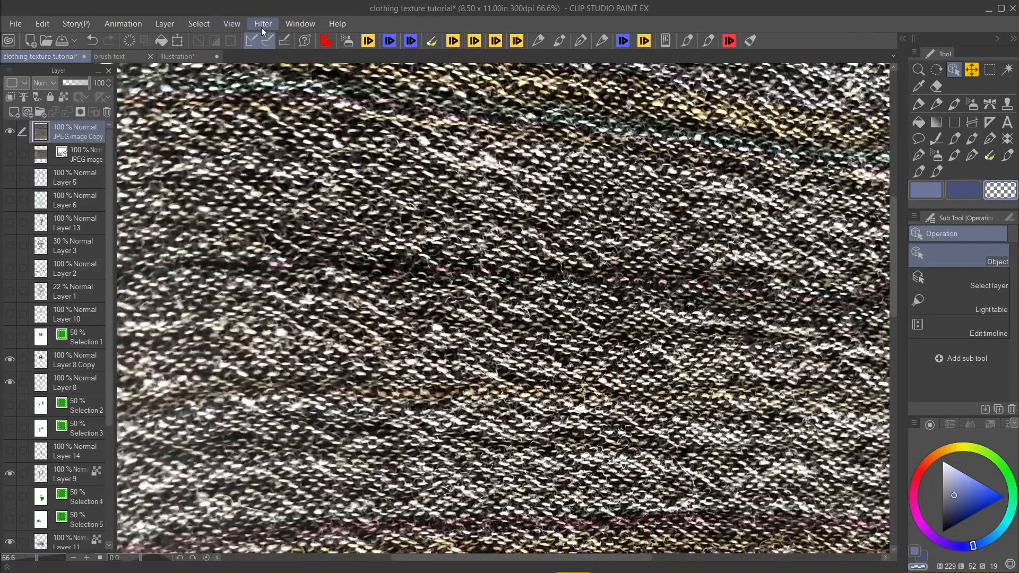
pyautogui.scroll(-5, 391, 306)
pyautogui.scroll(7, 464, 365)
pyautogui.scroll(-6, 449, 340)
pyautogui.scroll(2, 345, 360)
pyautogui.scroll(8, 345, 360)
pyautogui.scroll(-8, 348, 349)
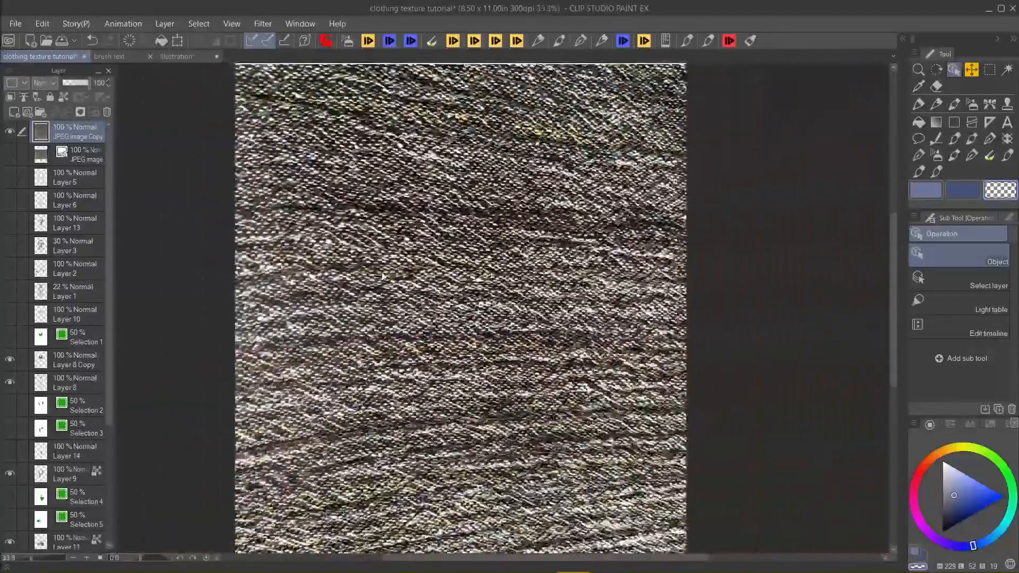
pyautogui.scroll(3, 383, 277)
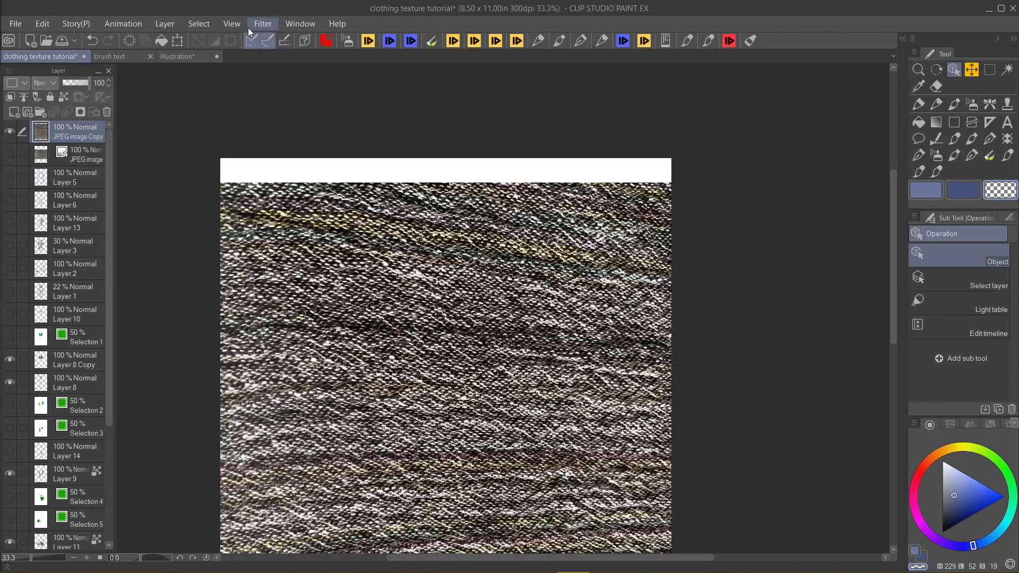
# Step: Sharpen the texture copy with an Unsharp mask at radius 145, strength 204 and threshold 140, with preview enabled
pyautogui.click(256, 24)
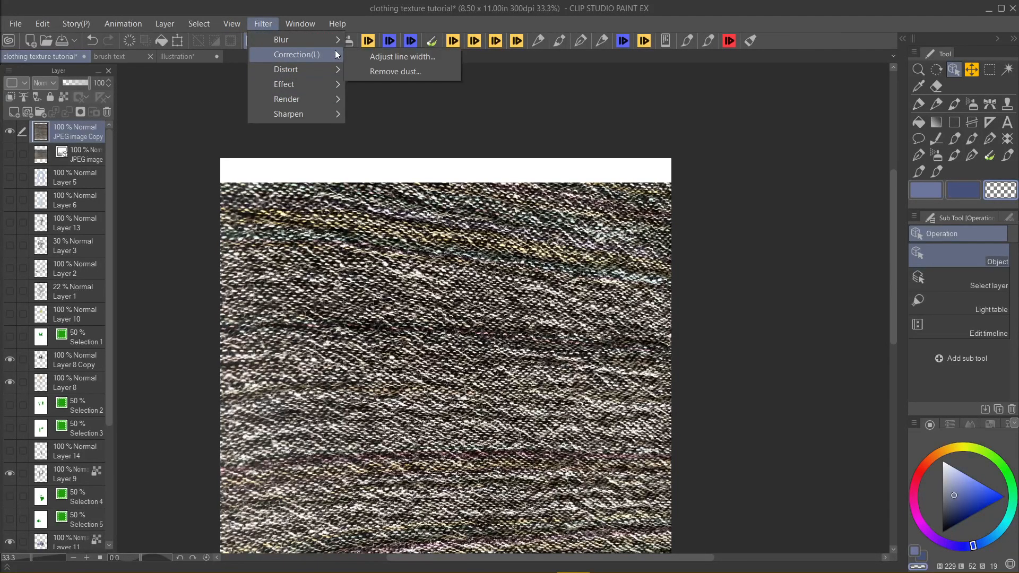
pyautogui.moveTo(327, 47)
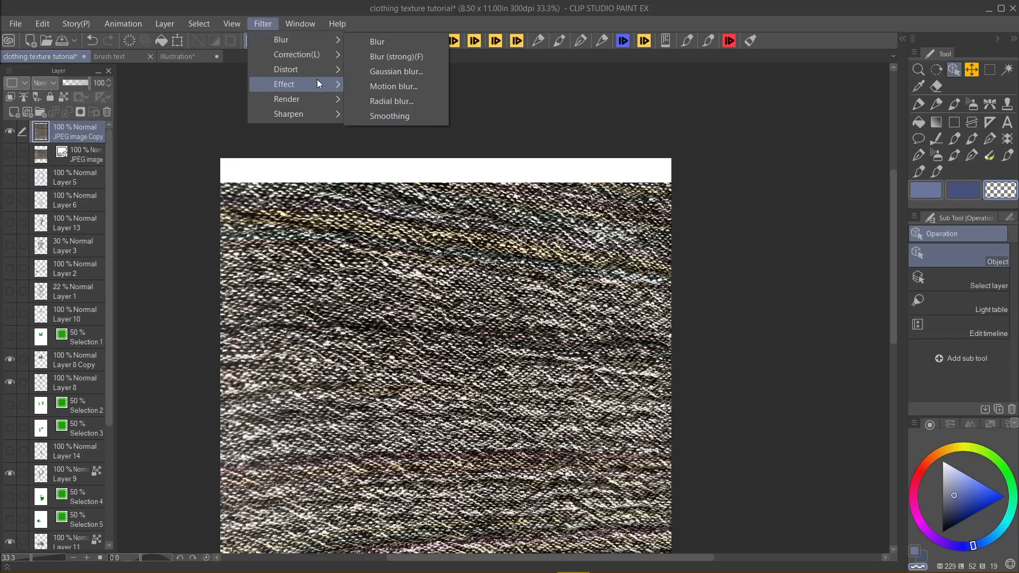
pyautogui.moveTo(324, 113)
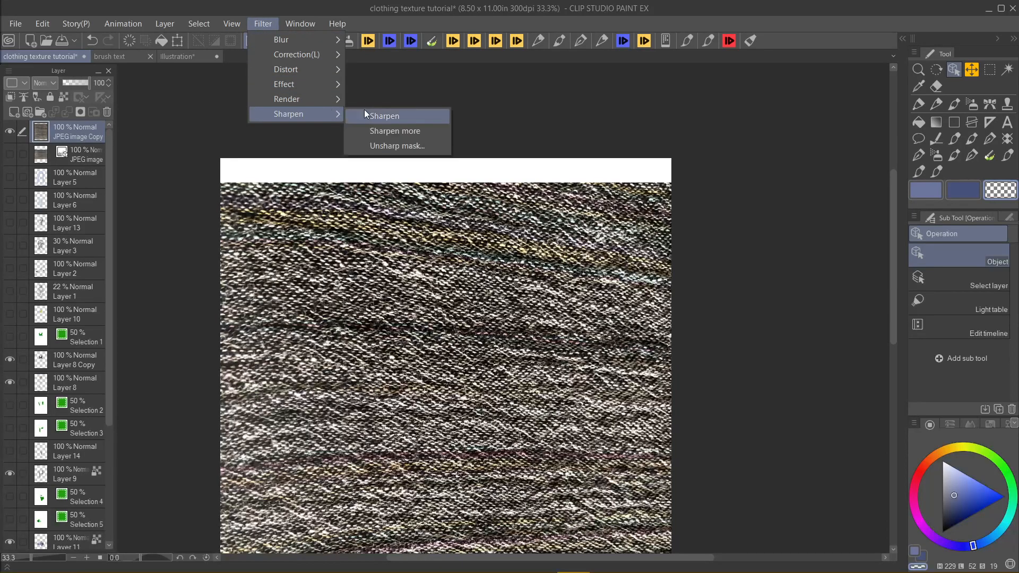
pyautogui.click(375, 145)
pyautogui.scroll(2, 352, 293)
pyautogui.scroll(8, 351, 294)
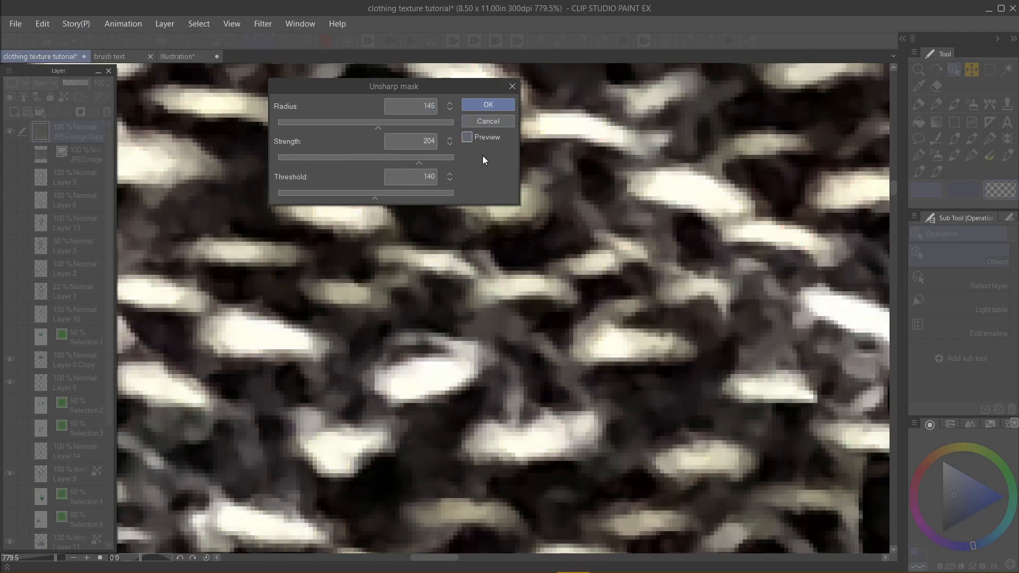
pyautogui.click(467, 137)
pyautogui.click(483, 107)
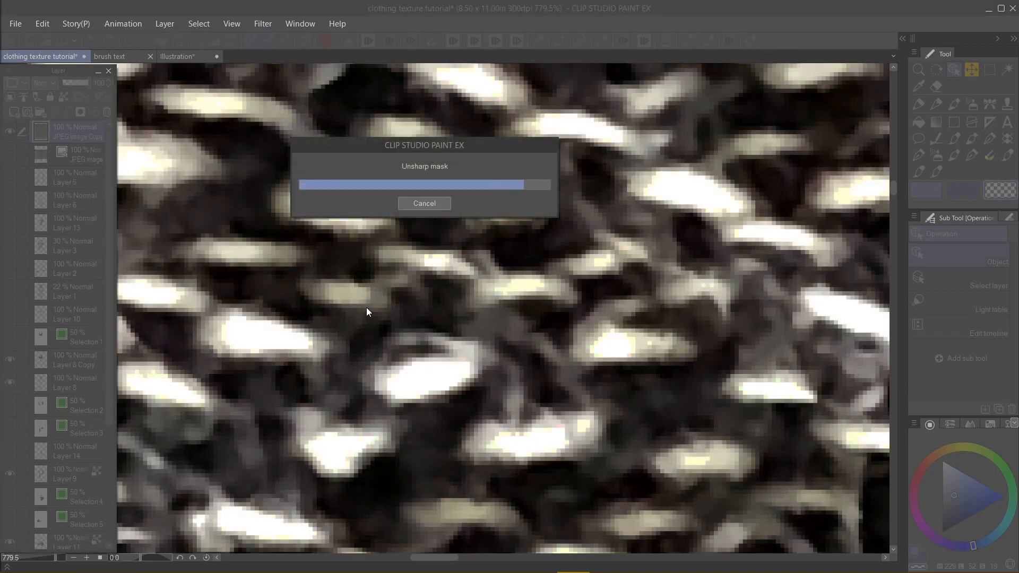
pyautogui.scroll(-6, 375, 313)
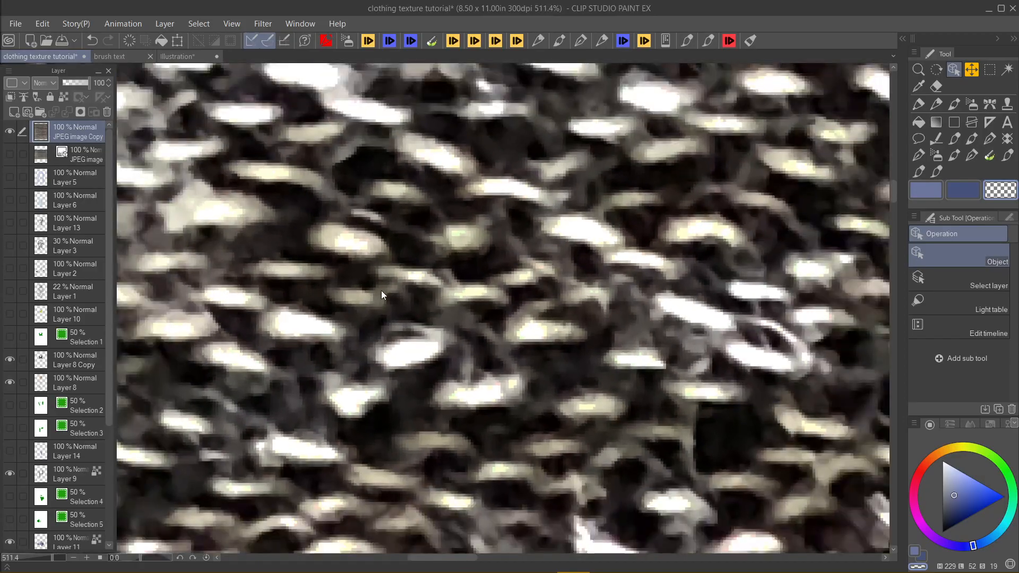
pyautogui.scroll(-10, 384, 286)
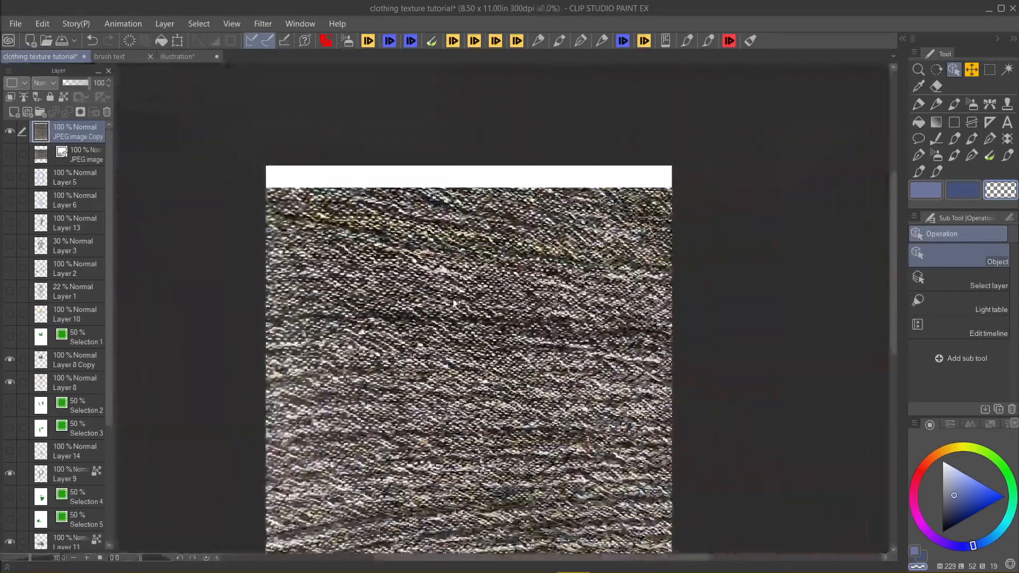
pyautogui.scroll(8, 398, 340)
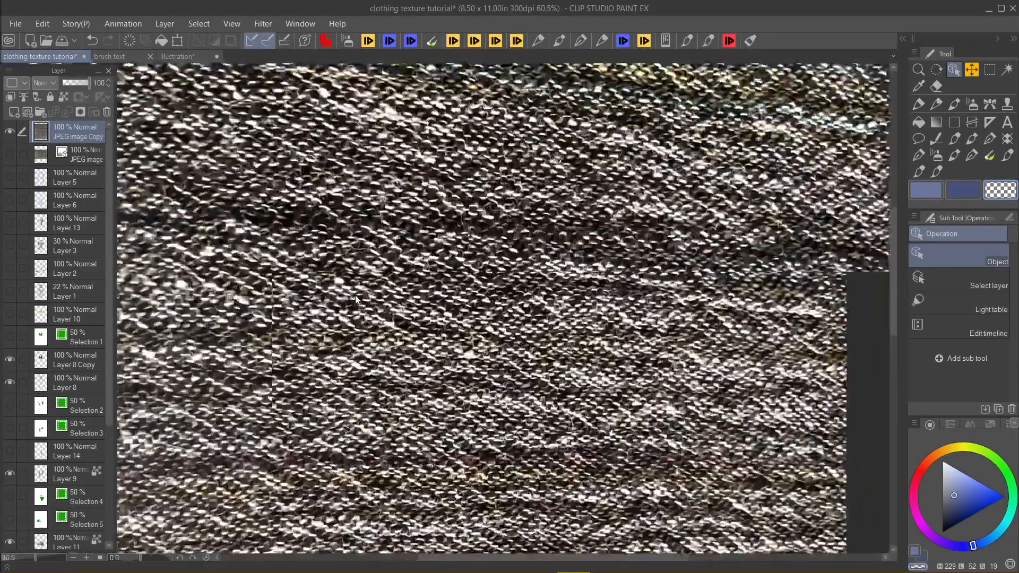
pyautogui.scroll(3, 355, 297)
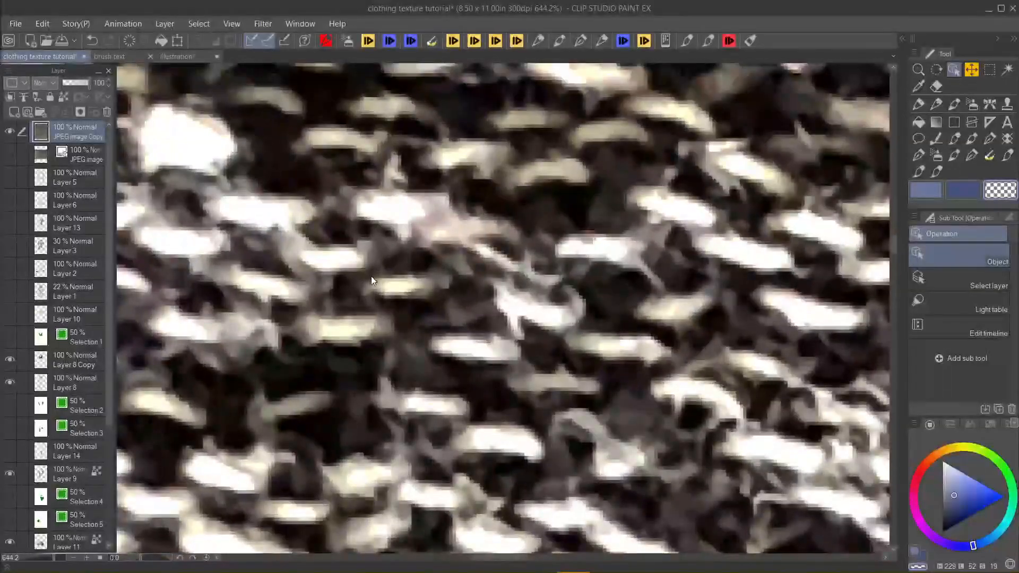
# Step: Move the sharpened JPEG image copy below Layer 8 in the layer stack and make it visible
pyautogui.scroll(-12, 365, 269)
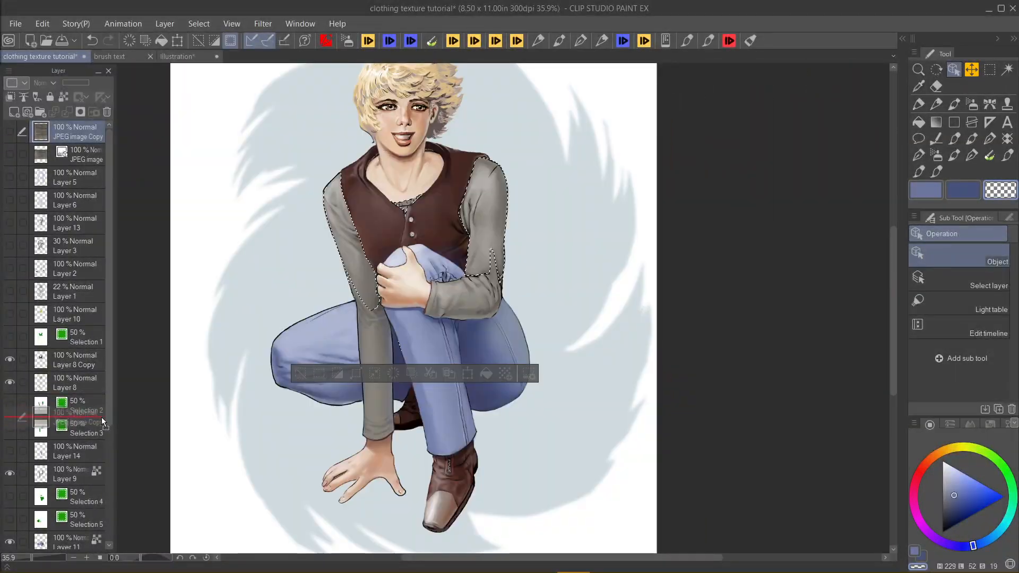
pyautogui.moveTo(101, 418); pyautogui.dragTo(94, 396)
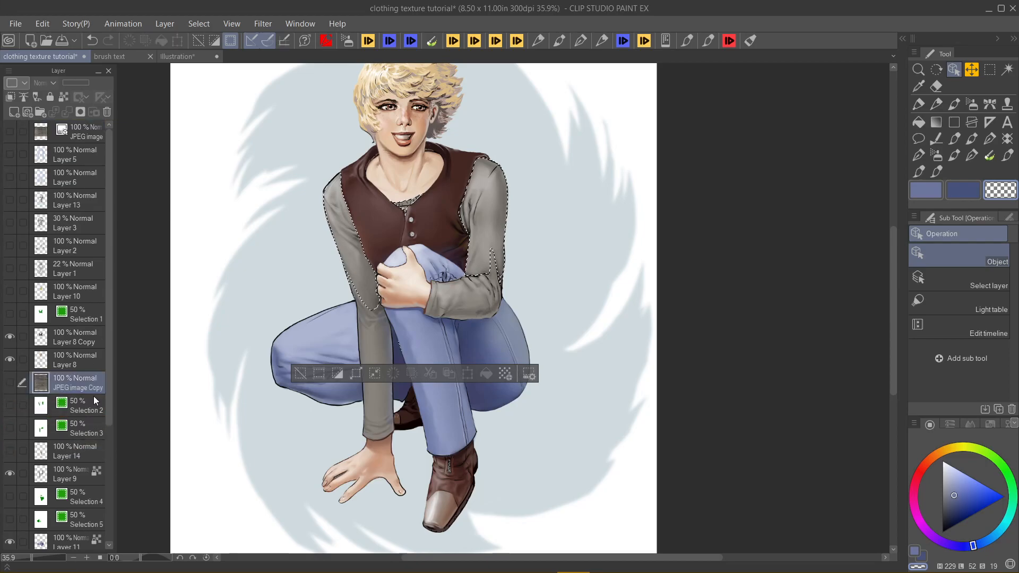
pyautogui.click(10, 382)
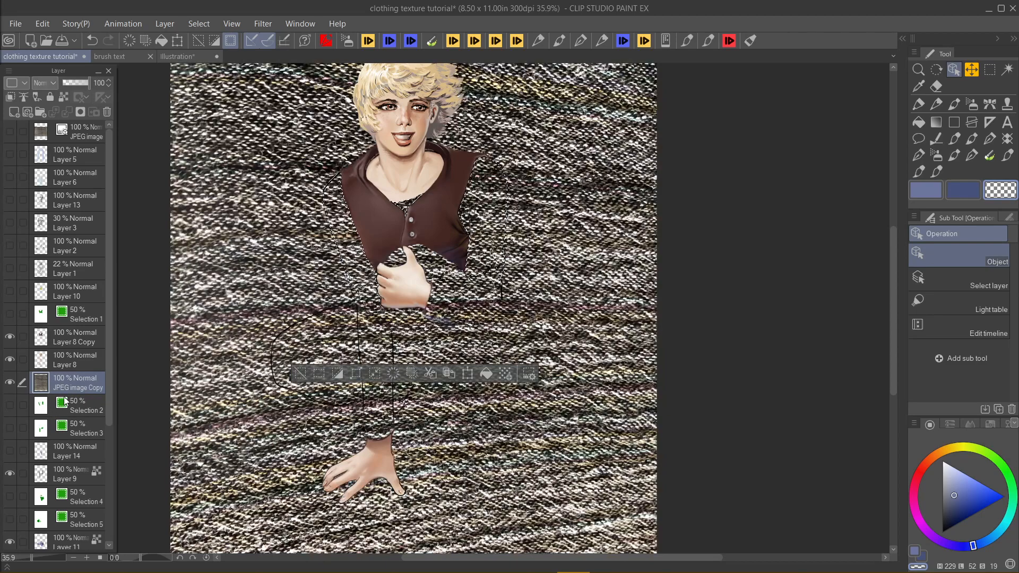
pyautogui.click(12, 408)
pyautogui.click(11, 408)
# Step: Try masking the selected sleeve areas on the texture copy, then undo the mask
pyautogui.rightClick(82, 378)
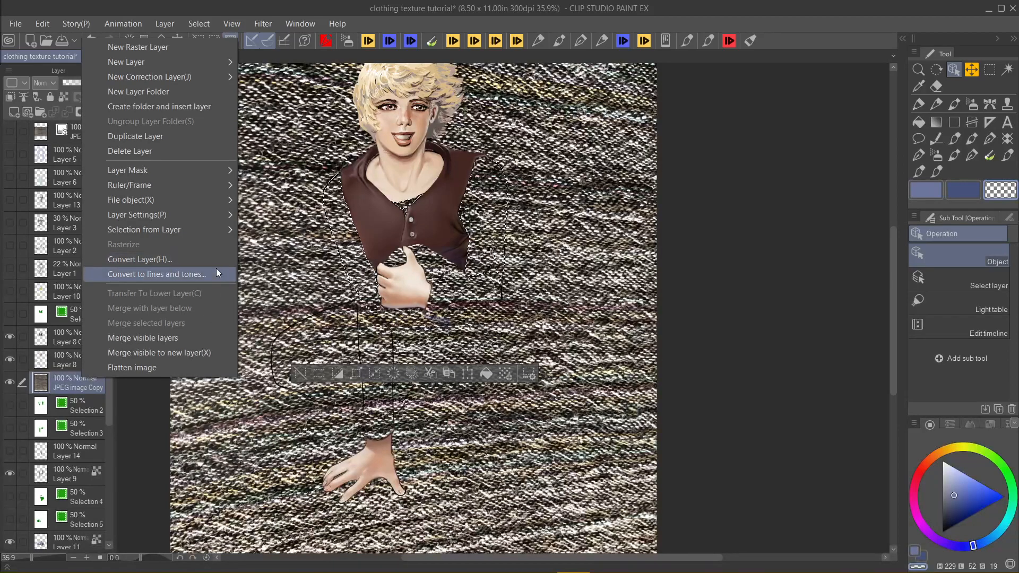
pyautogui.moveTo(215, 234)
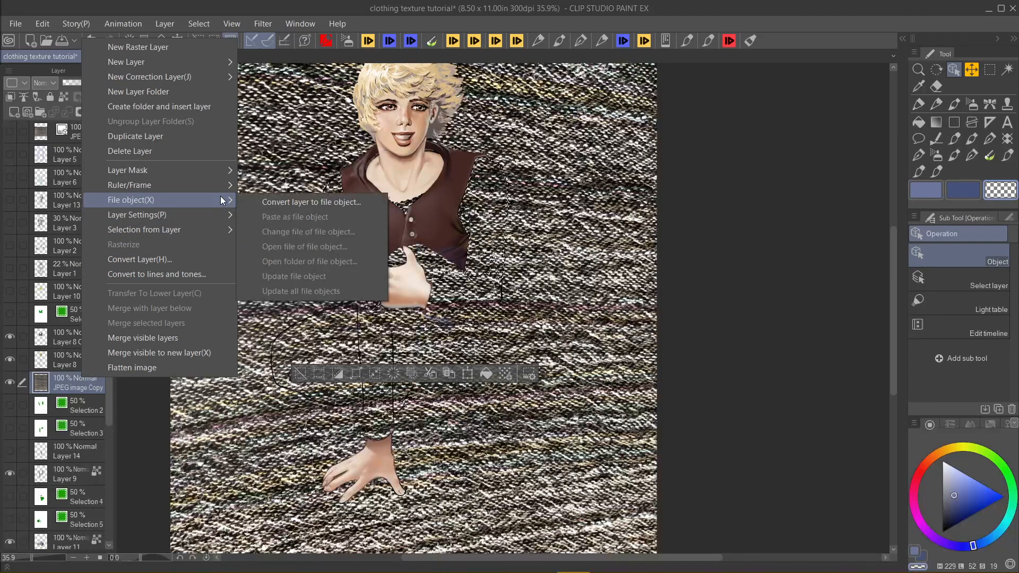
pyautogui.moveTo(215, 170)
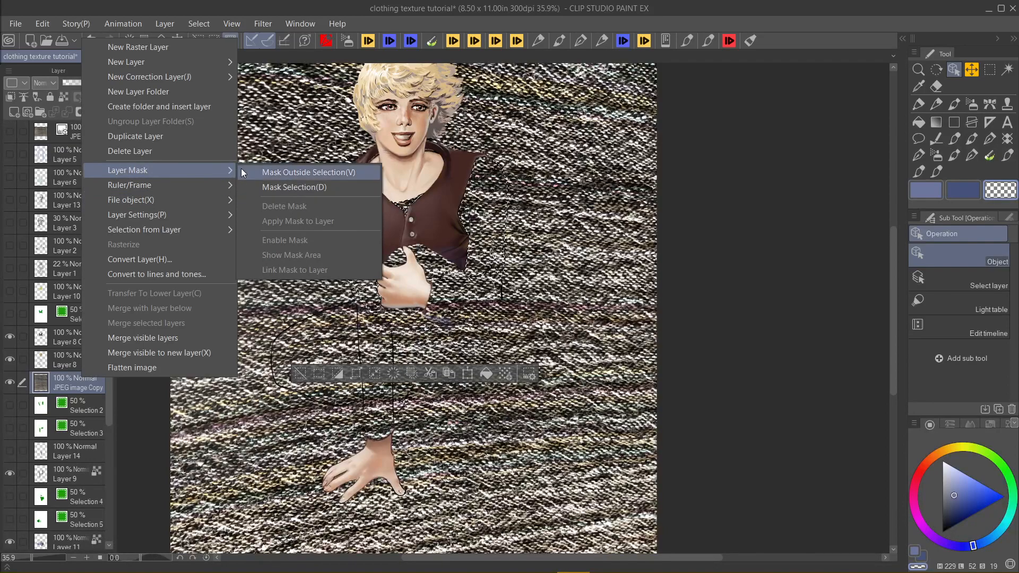
pyautogui.click(265, 187)
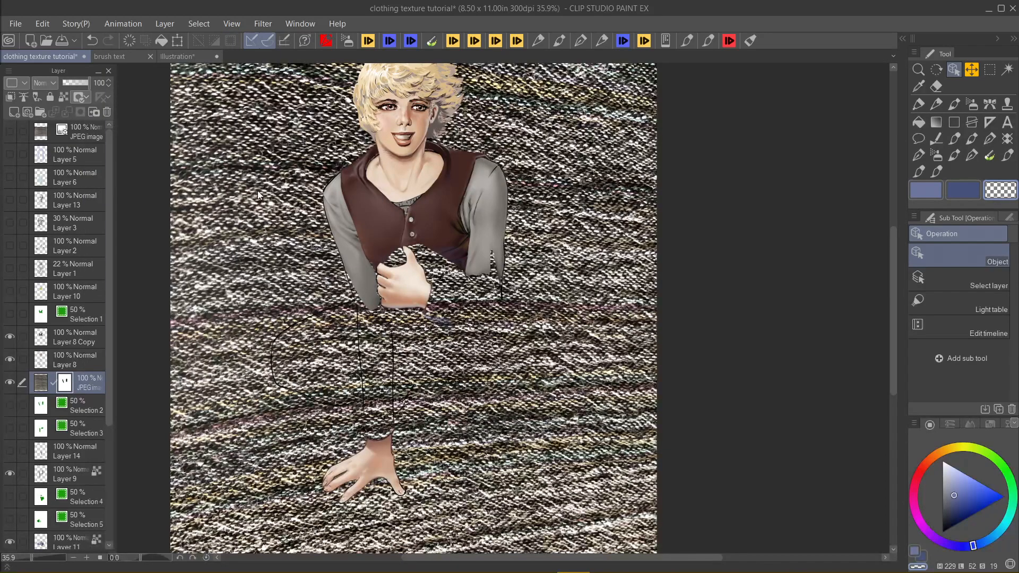
pyautogui.hotkey('ctrl', 'z')
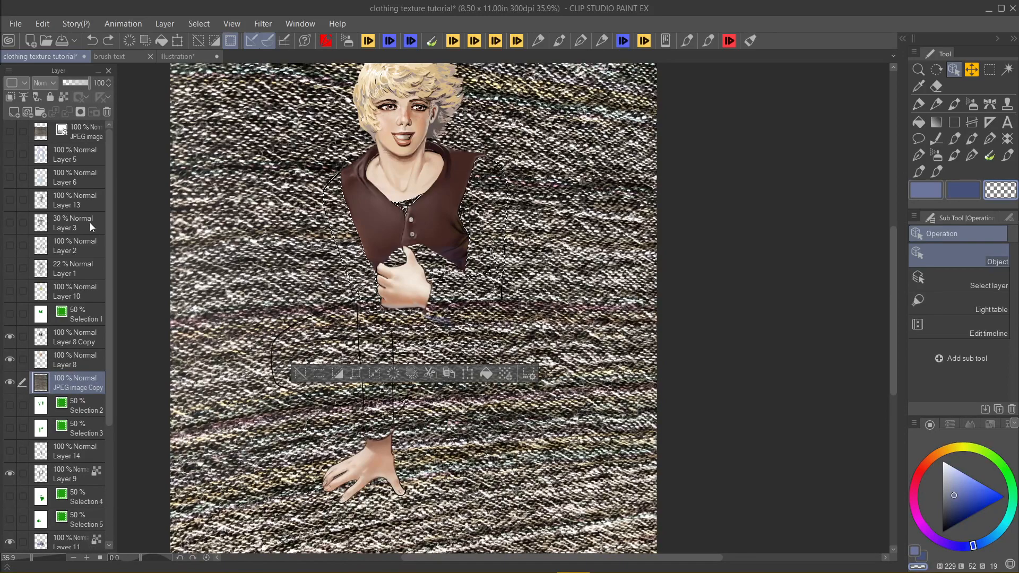
# Step: Mask the texture copy outside the sleeve selection, then hide that layer
pyautogui.rightClick(81, 391)
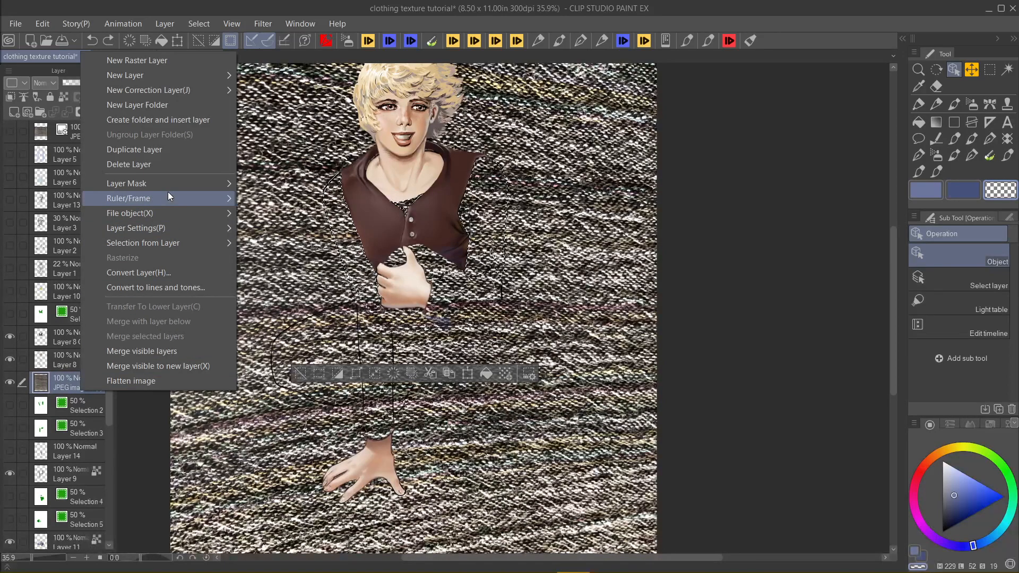
pyautogui.moveTo(168, 182)
pyautogui.click(253, 185)
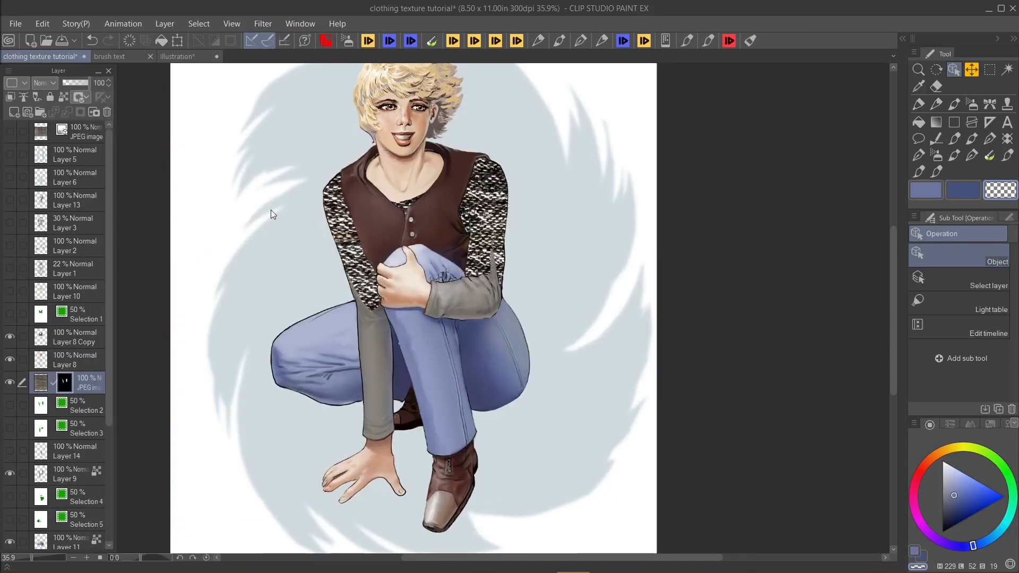
pyautogui.scroll(3, 374, 223)
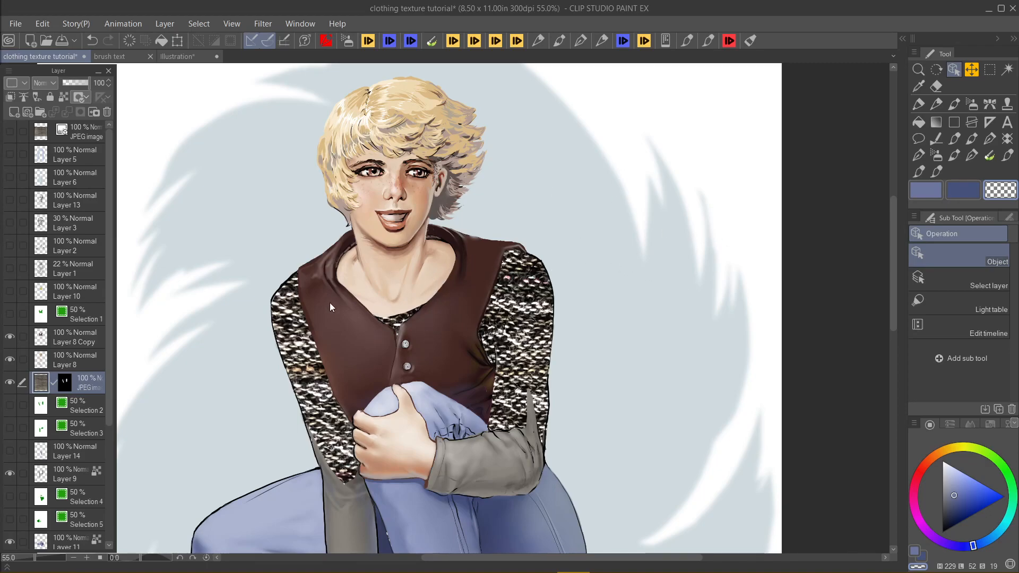
pyautogui.click(10, 383)
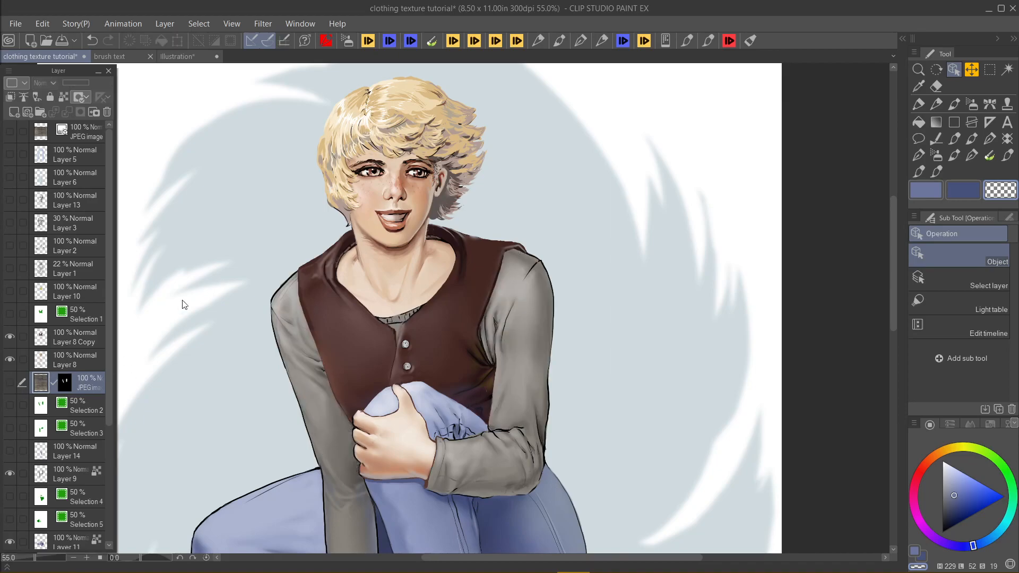
# Step: Create a new 4000 × 4000 px color illustration at 300 dpi with white paper
pyautogui.click(18, 24)
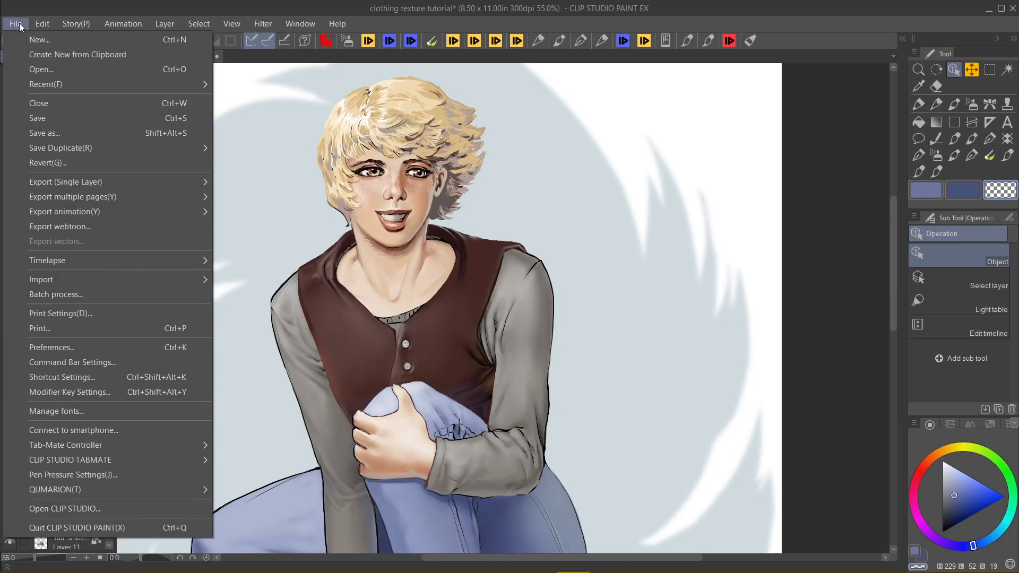
pyautogui.click(39, 39)
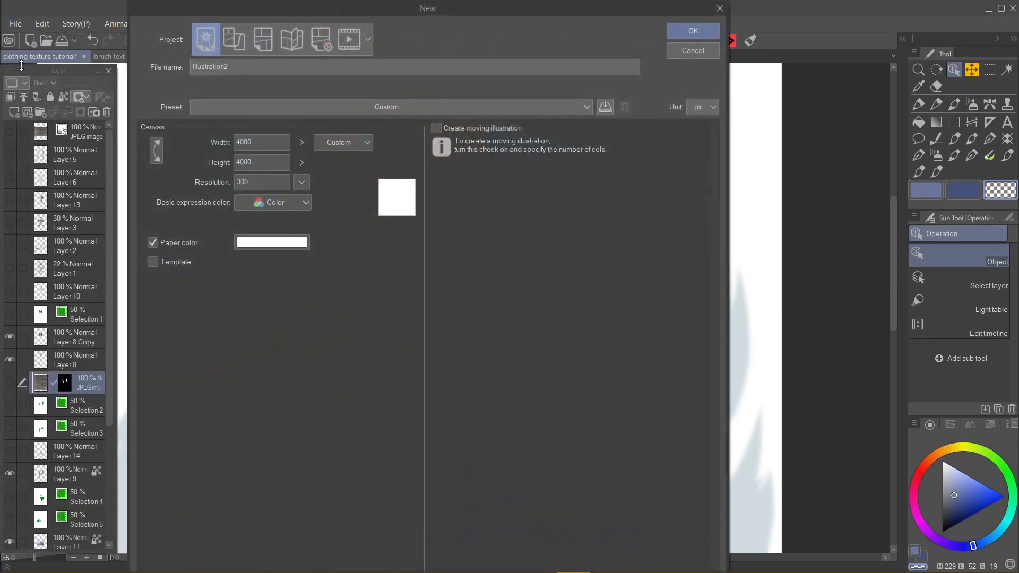
pyautogui.click(692, 32)
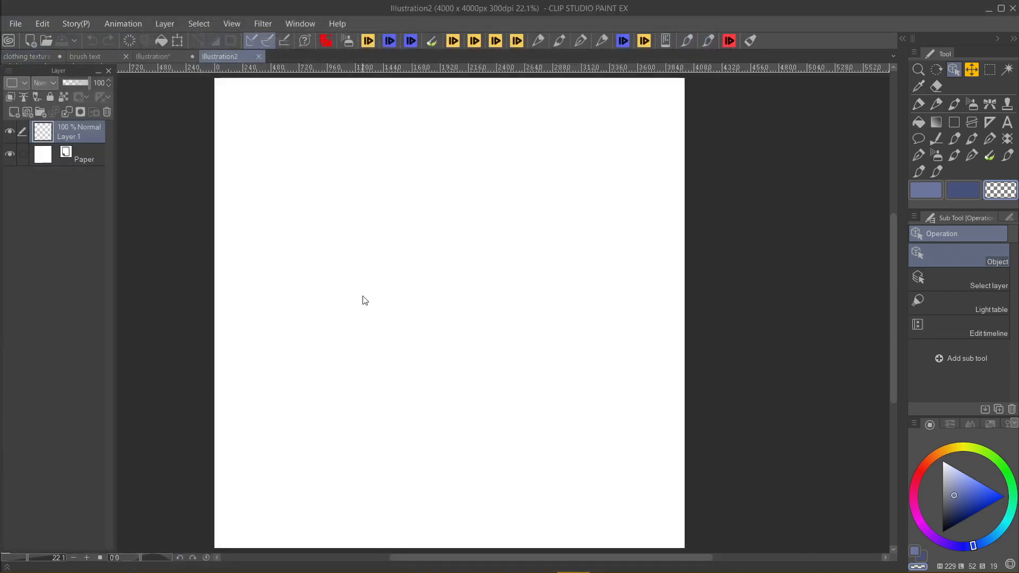
# Step: Import the knit fabric JPEG into the new illustration and enlarge it until it covers the whole canvas
pyautogui.click(18, 25)
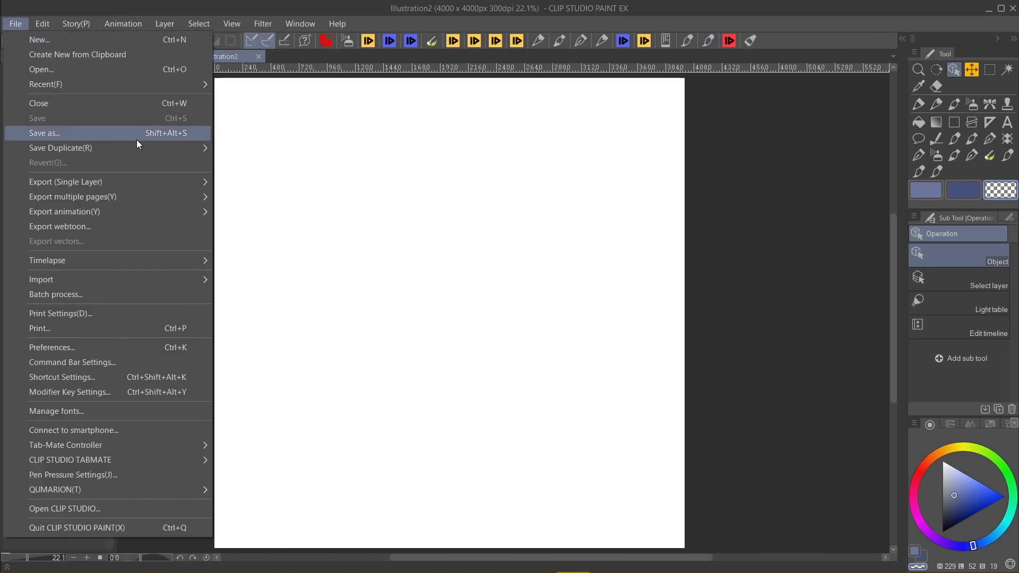
pyautogui.moveTo(195, 281)
pyautogui.click(240, 281)
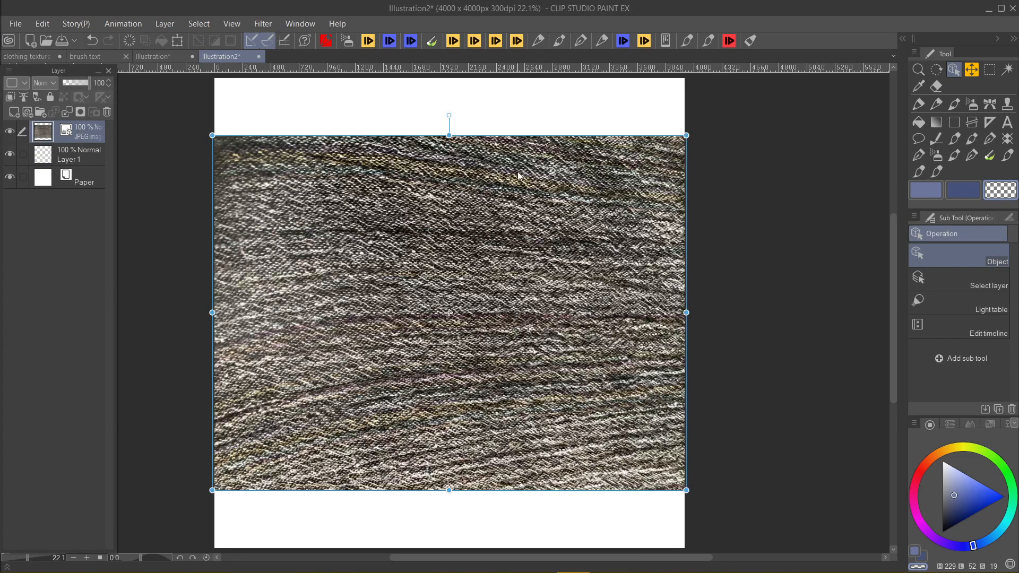
pyautogui.scroll(-1, 481, 167)
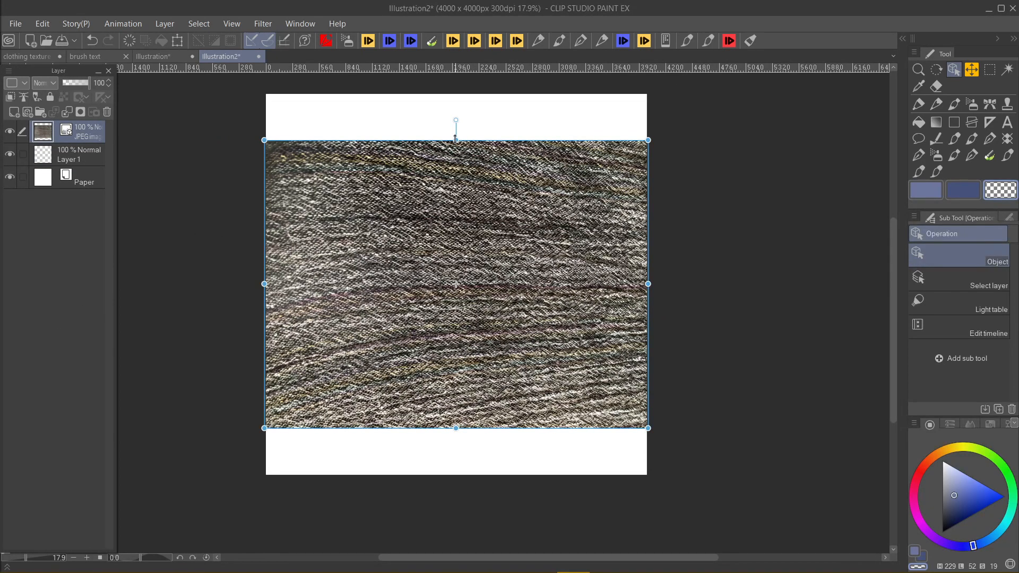
pyautogui.moveTo(456, 138); pyautogui.dragTo(456, 86)
pyautogui.moveTo(456, 428); pyautogui.dragTo(456, 484)
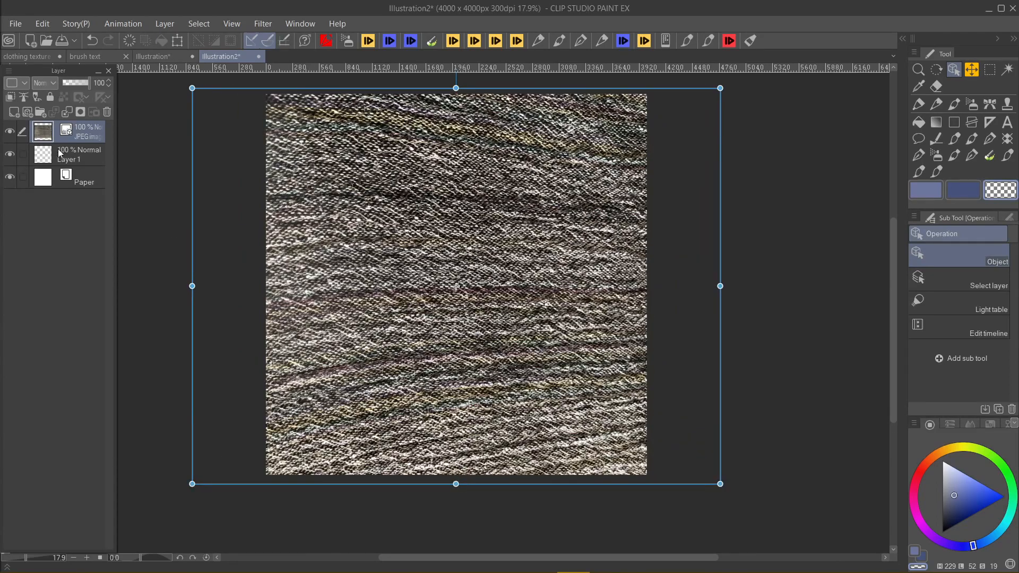
# Step: Select the entire canvas and copy the knit image
pyautogui.click(198, 24)
pyautogui.click(205, 43)
pyautogui.click(41, 24)
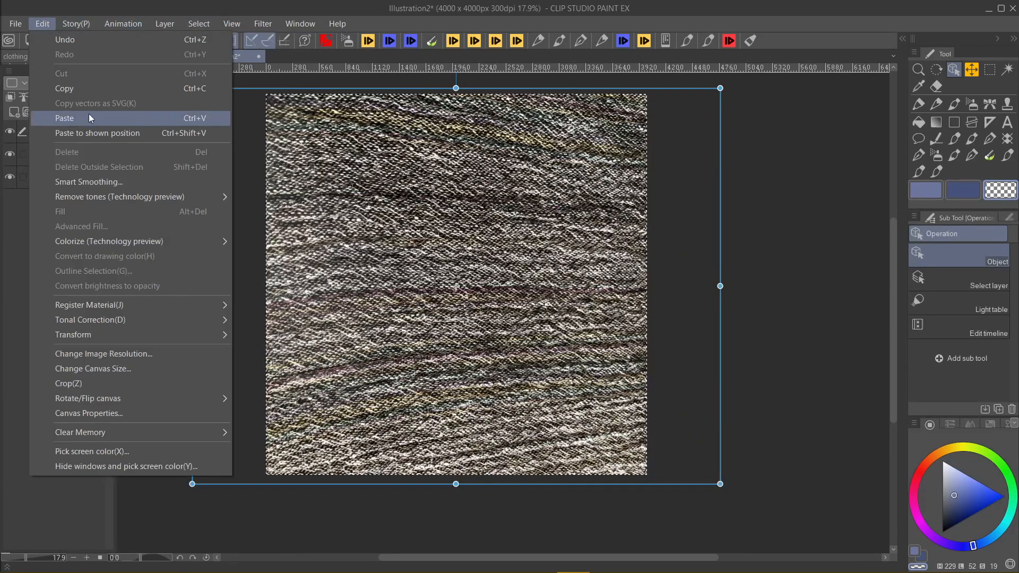
pyautogui.click(100, 88)
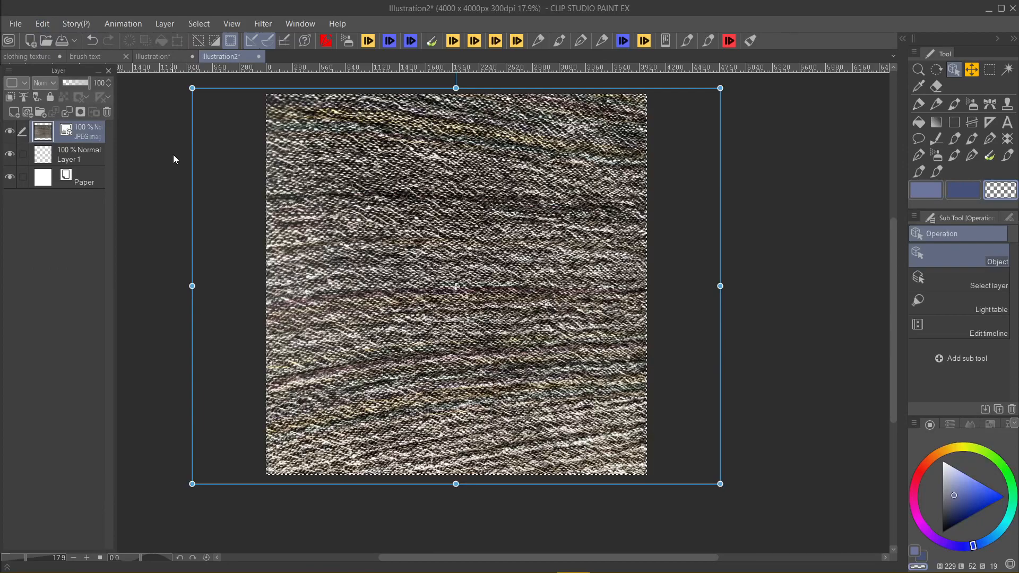
# Step: Rasterize the imported knit image layer
pyautogui.rightClick(80, 130)
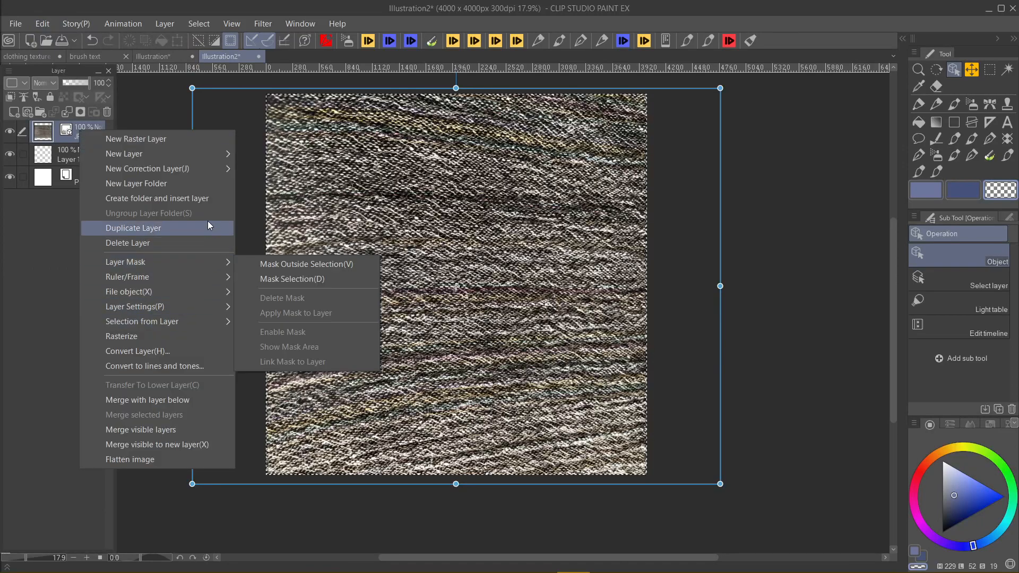
pyautogui.press('Escape')
pyautogui.press('Escape')
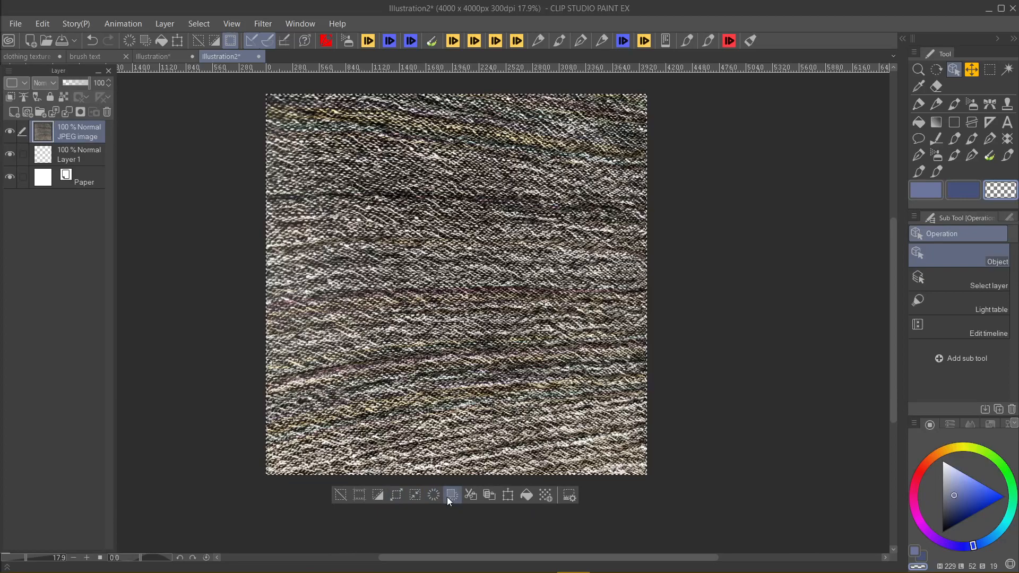
# Step: Redo the black-and-white conversion of the knit layer and inspect its stitch detail up close
pyautogui.scroll(4, 387, 231)
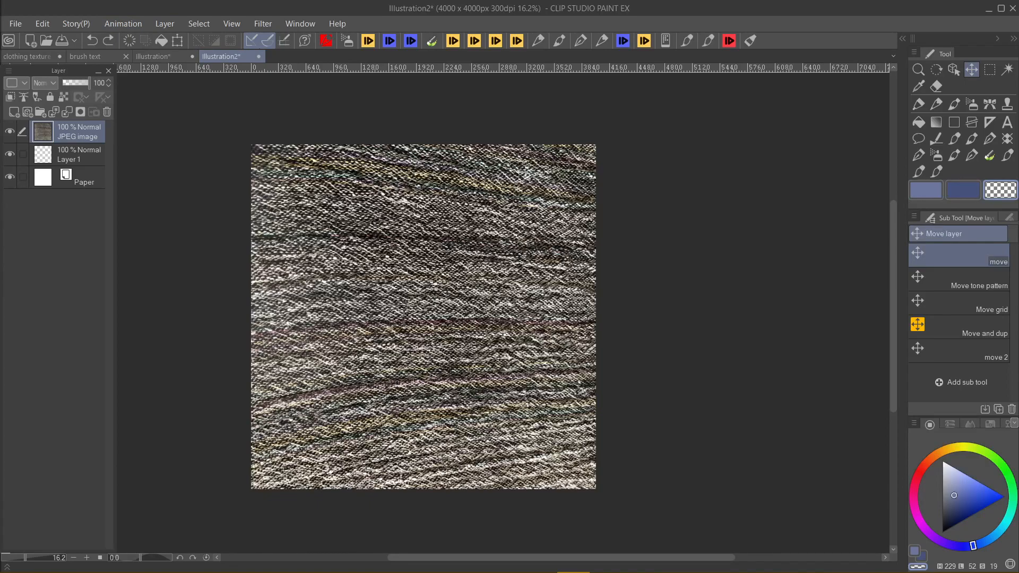
pyautogui.hotkey('ctrl', 'y')
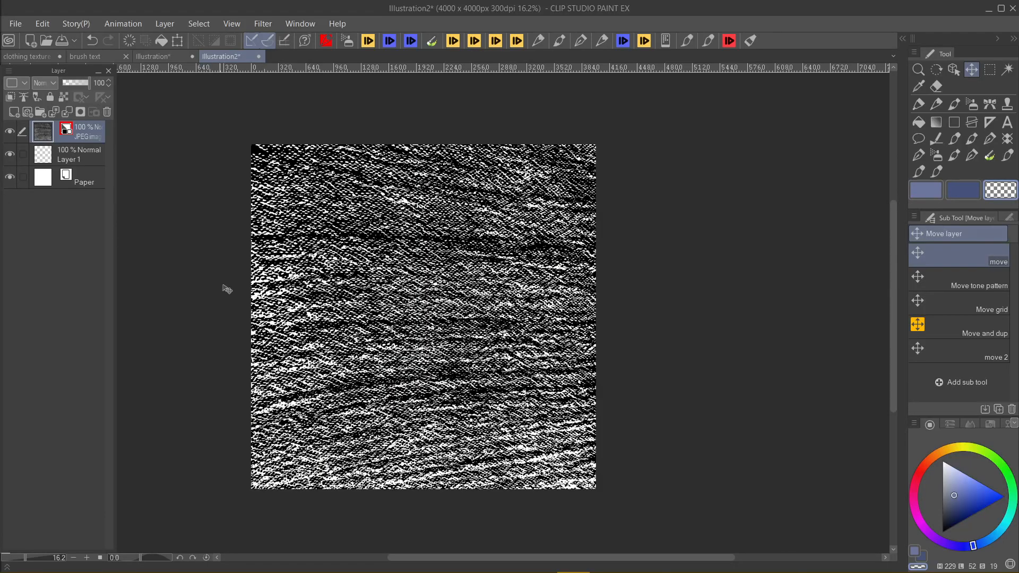
pyautogui.scroll(4, 369, 251)
pyautogui.scroll(6, 368, 252)
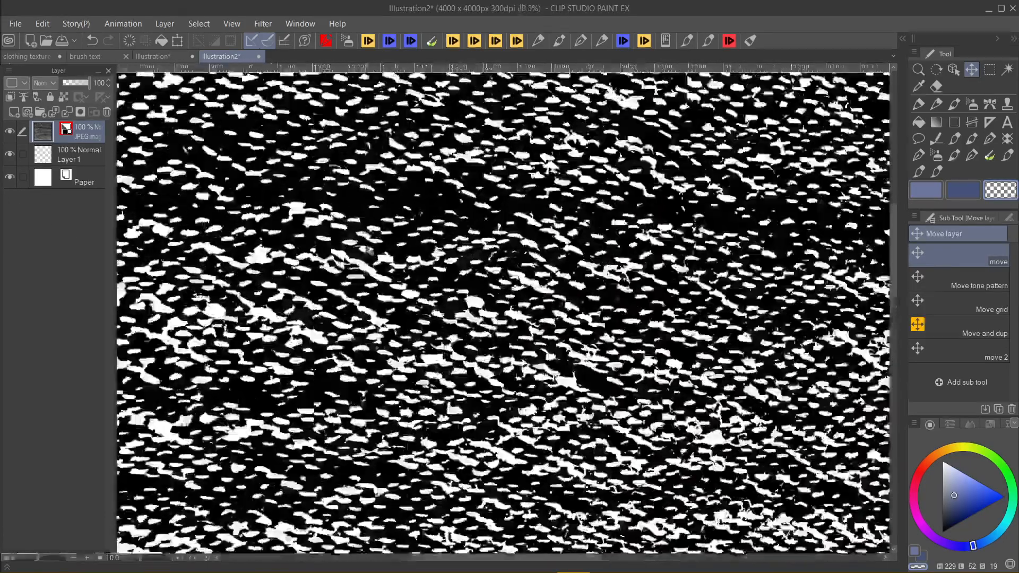
pyautogui.scroll(-10, 372, 250)
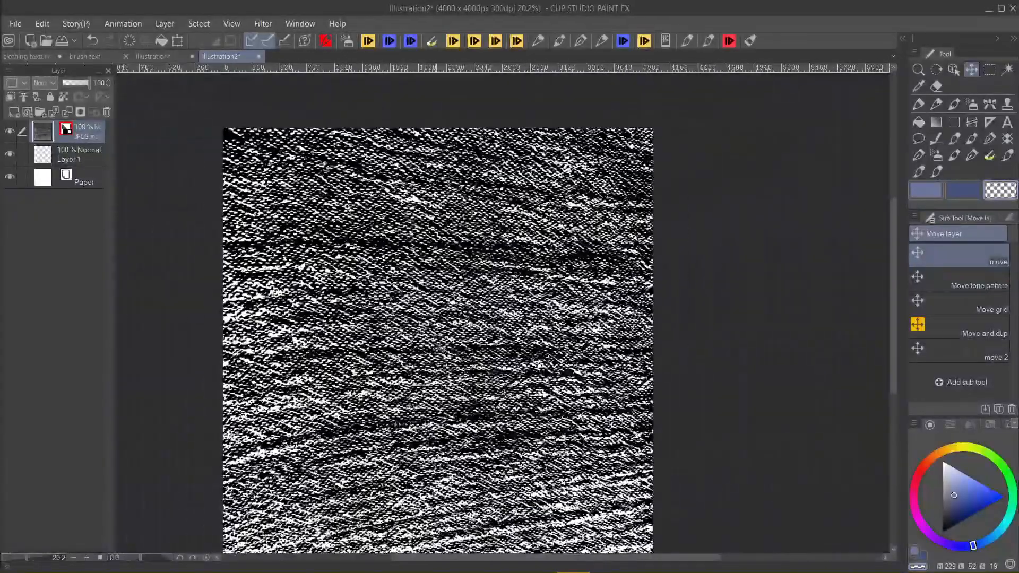
pyautogui.moveTo(437, 355)
pyautogui.mouseDown()
pyautogui.moveTo(419, 301)
pyautogui.moveTo(452, 343)
pyautogui.mouseUp()
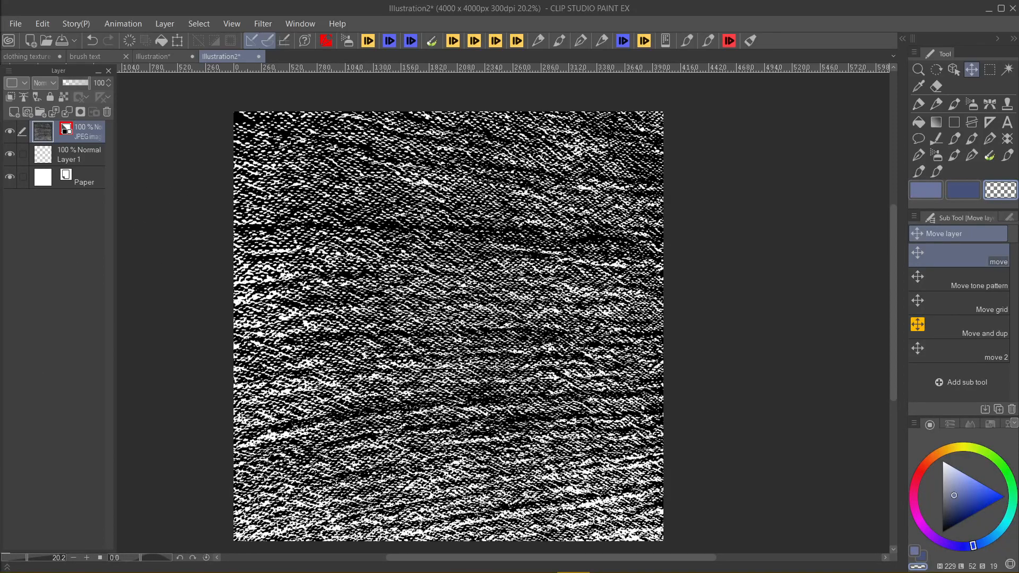
# Step: Compare the gray and black-and-white knit versions by repeatedly undoing and redoing the conversion, ending on gray
pyautogui.hotkey('ctrl', 'z')
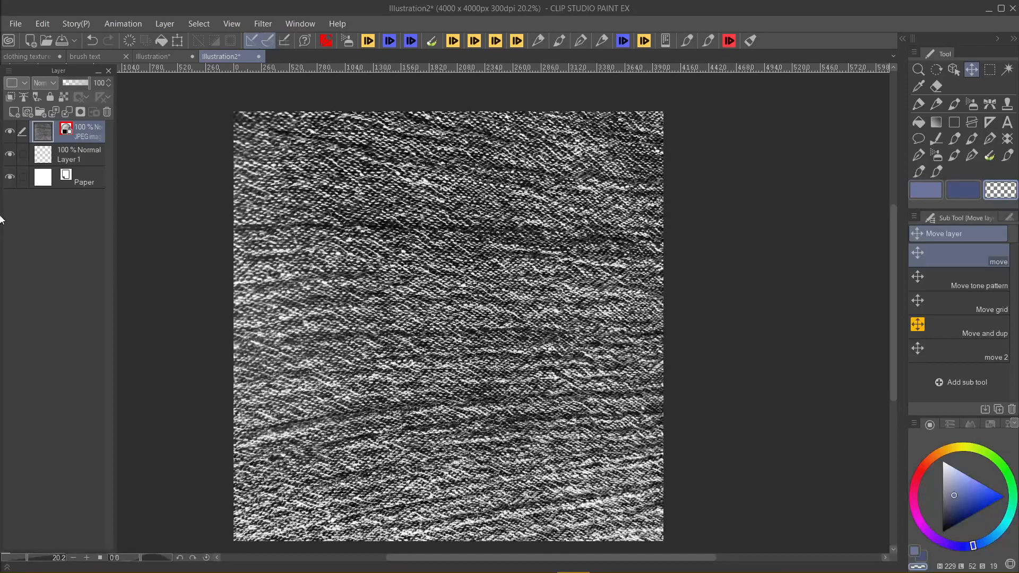
pyautogui.hotkey('ctrl', 'y')
pyautogui.hotkey('ctrl', 'z')
pyautogui.hotkey('ctrl', 'y')
pyautogui.hotkey('ctrl', 'z')
pyautogui.hotkey('ctrl', 'y')
pyautogui.hotkey('ctrl', 'z')
pyautogui.hotkey('ctrl', 'y')
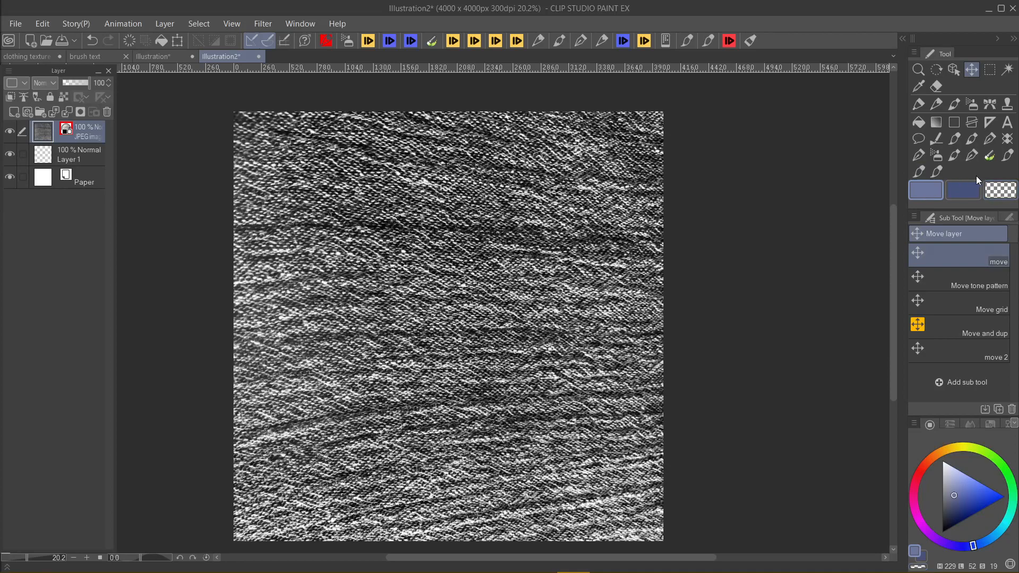
pyautogui.hotkey('ctrl', 'z')
pyautogui.hotkey('ctrl', 'y')
pyautogui.hotkey('ctrl', 'z')
# Step: Add a Level Correction layer above the knit image, raising the shadow input and lowering the midtone and highlight inputs for stronger contrast
pyautogui.click(172, 22)
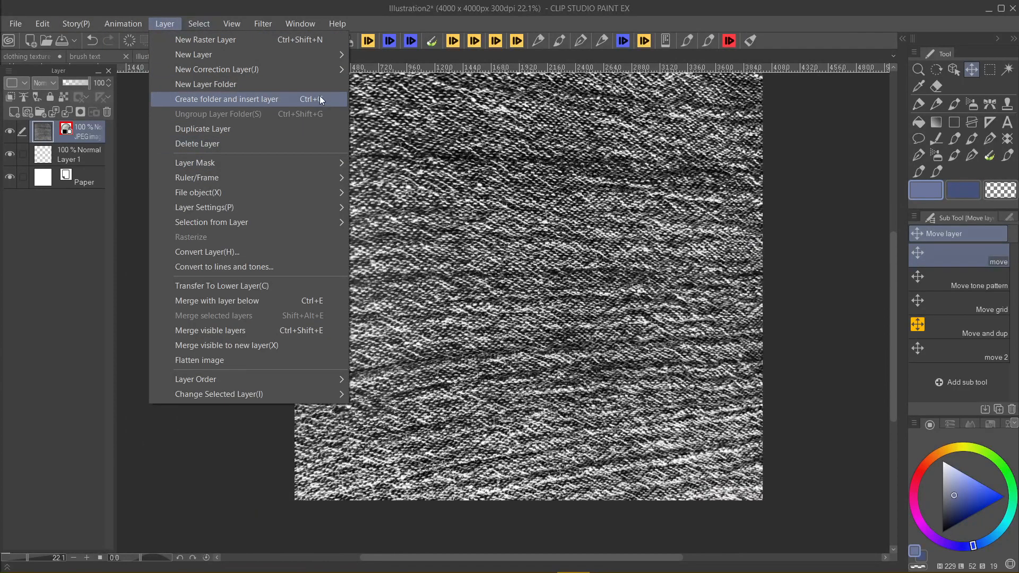
pyautogui.moveTo(322, 71)
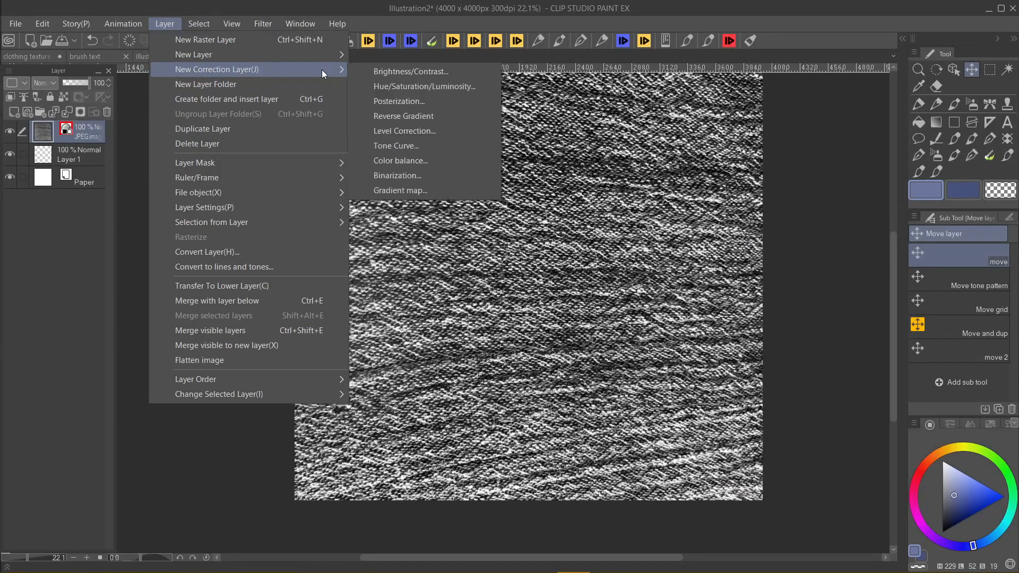
pyautogui.click(405, 135)
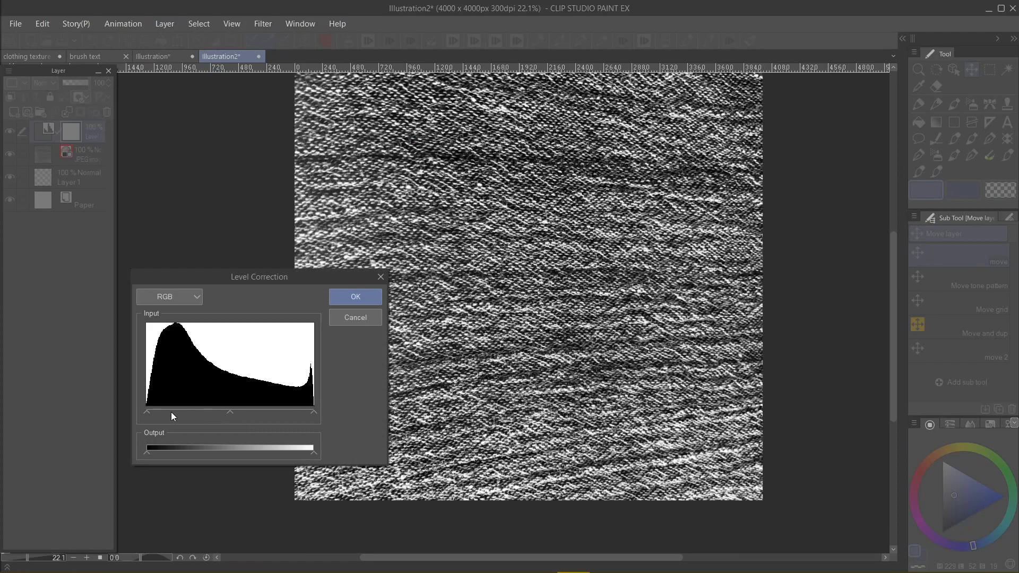
pyautogui.moveTo(146, 413); pyautogui.dragTo(180, 415)
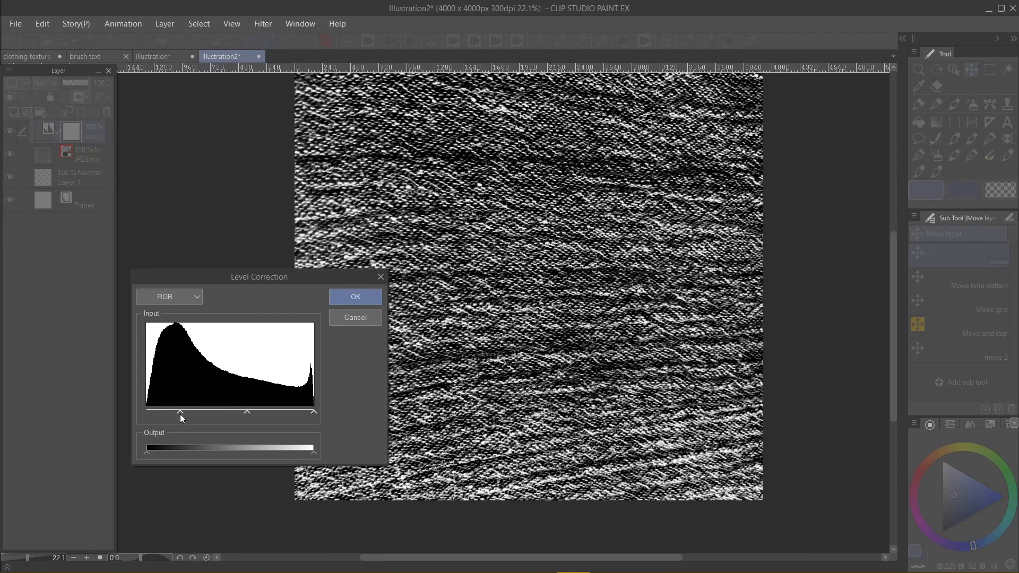
pyautogui.moveTo(248, 412); pyautogui.dragTo(217, 416)
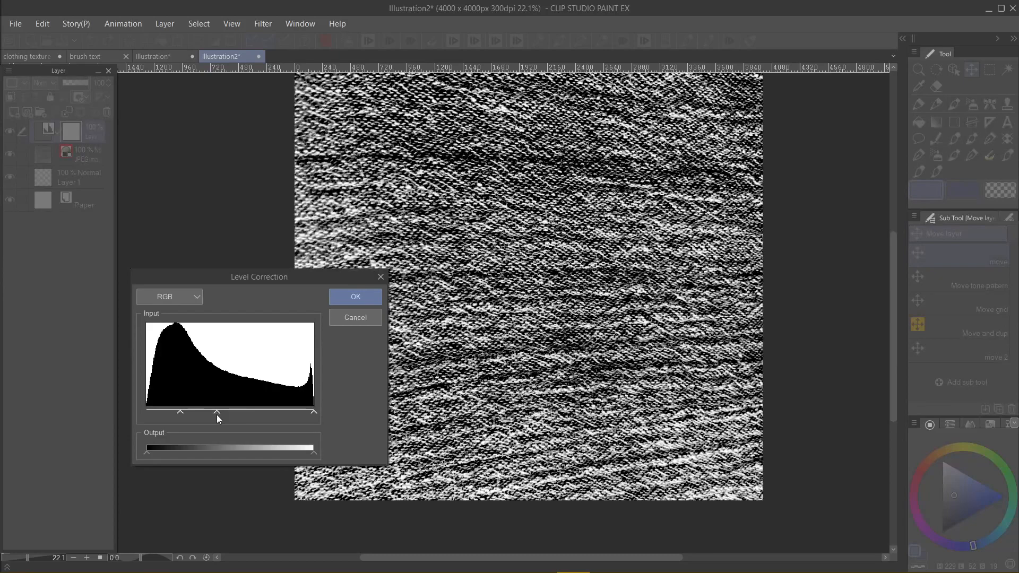
pyautogui.moveTo(314, 413); pyautogui.dragTo(285, 415)
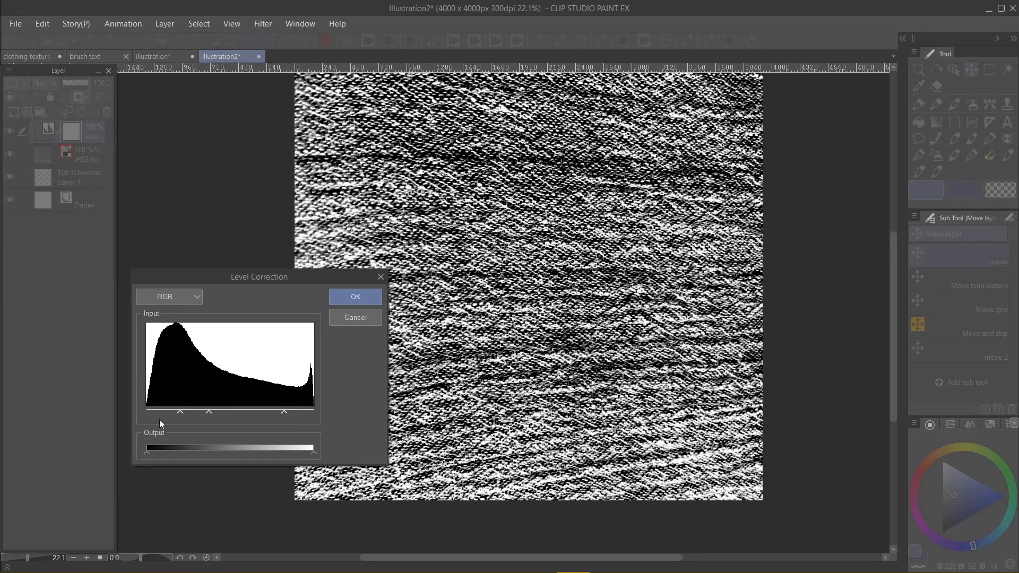
pyautogui.moveTo(176, 412)
pyautogui.mouseDown()
pyautogui.moveTo(162, 410)
pyautogui.moveTo(183, 410)
pyautogui.mouseUp()
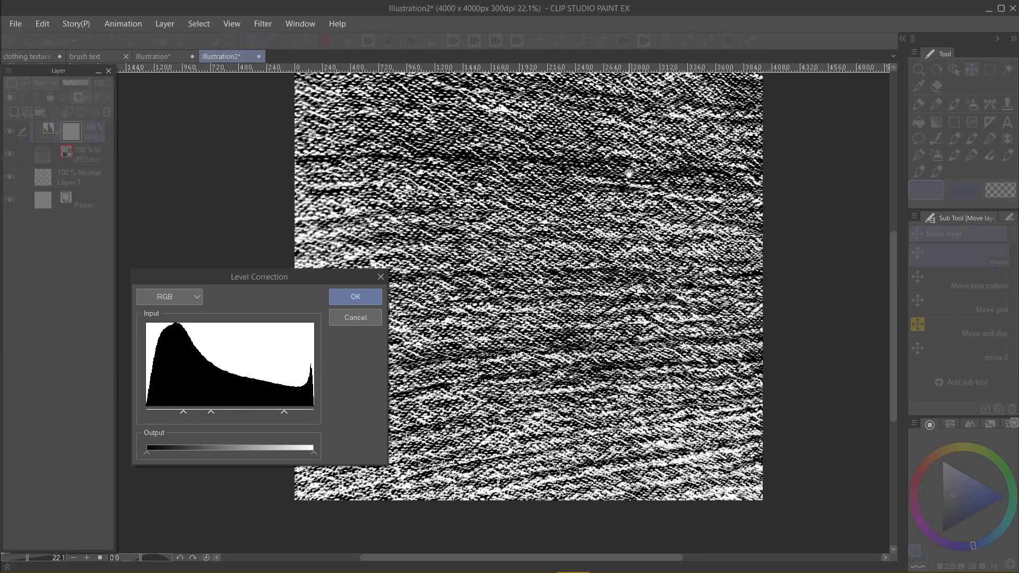
# Step: Try lower shadow and midtone input levels to widen the white stitches, checking them up close and across the whole canvas
pyautogui.scroll(2, 628, 178)
pyautogui.scroll(6, 605, 245)
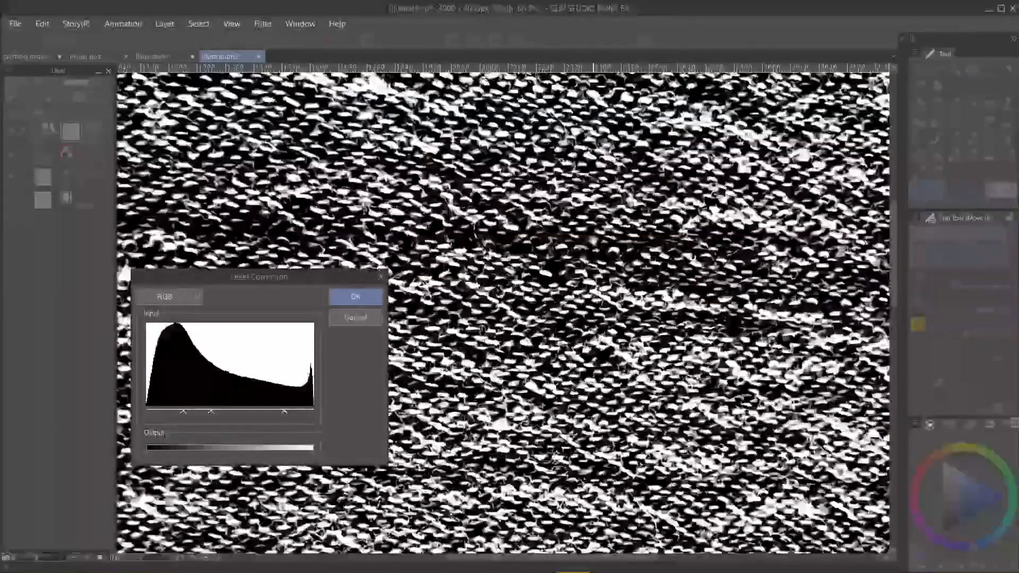
pyautogui.scroll(5, 550, 267)
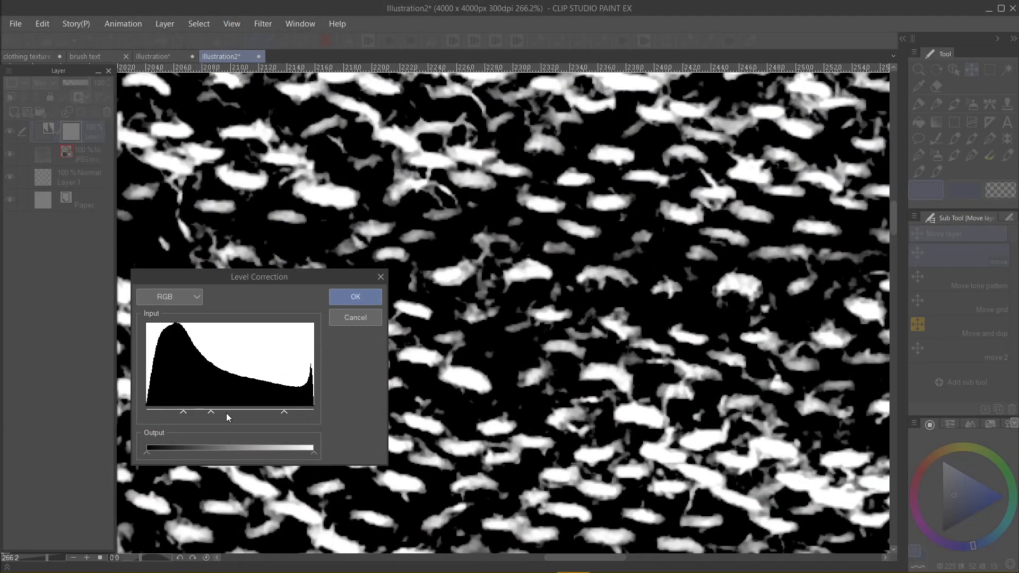
pyautogui.moveTo(213, 413); pyautogui.dragTo(218, 413)
pyautogui.moveTo(233, 412); pyautogui.dragTo(176, 415)
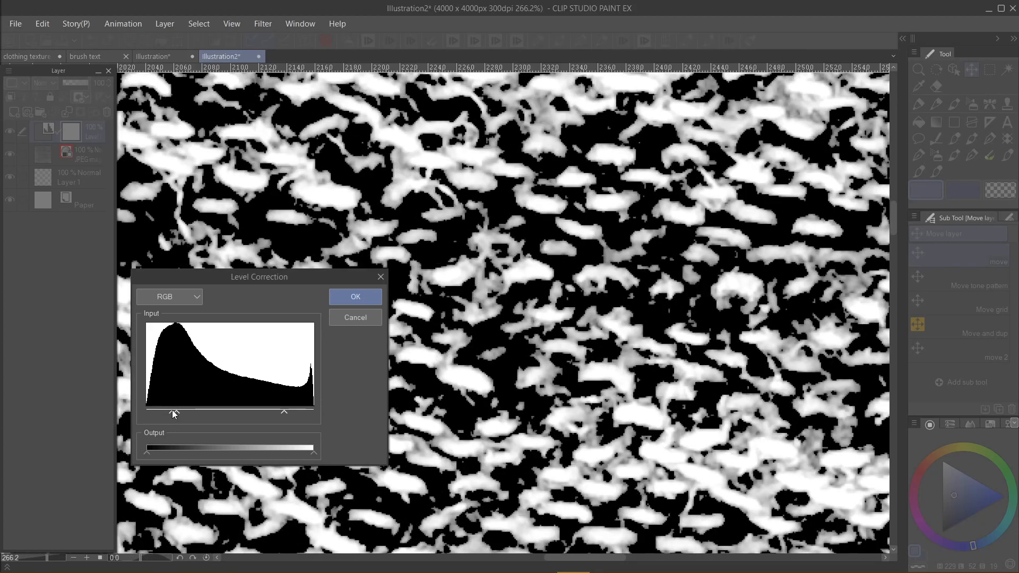
pyautogui.scroll(-10, 539, 229)
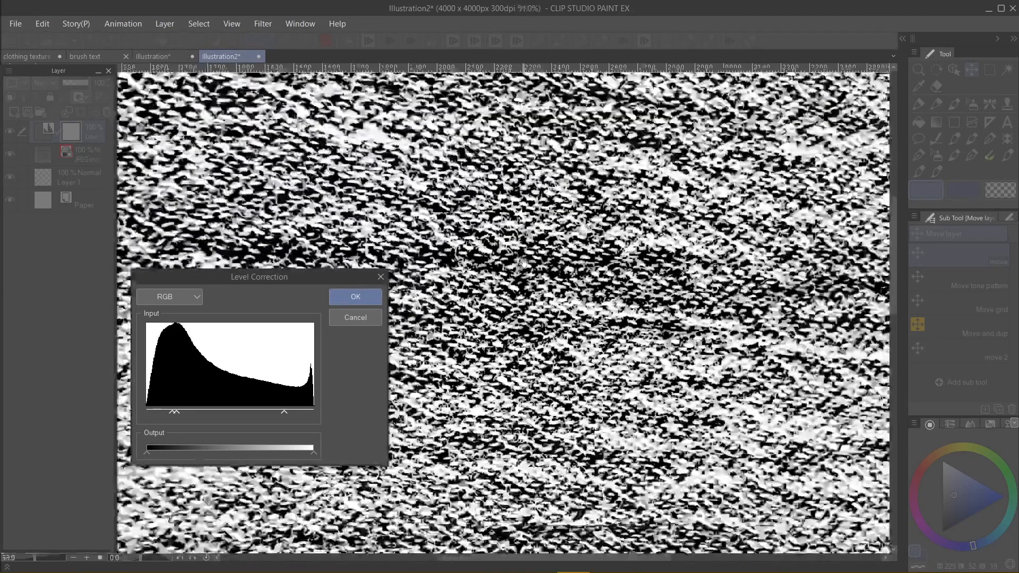
pyautogui.scroll(-5, 524, 260)
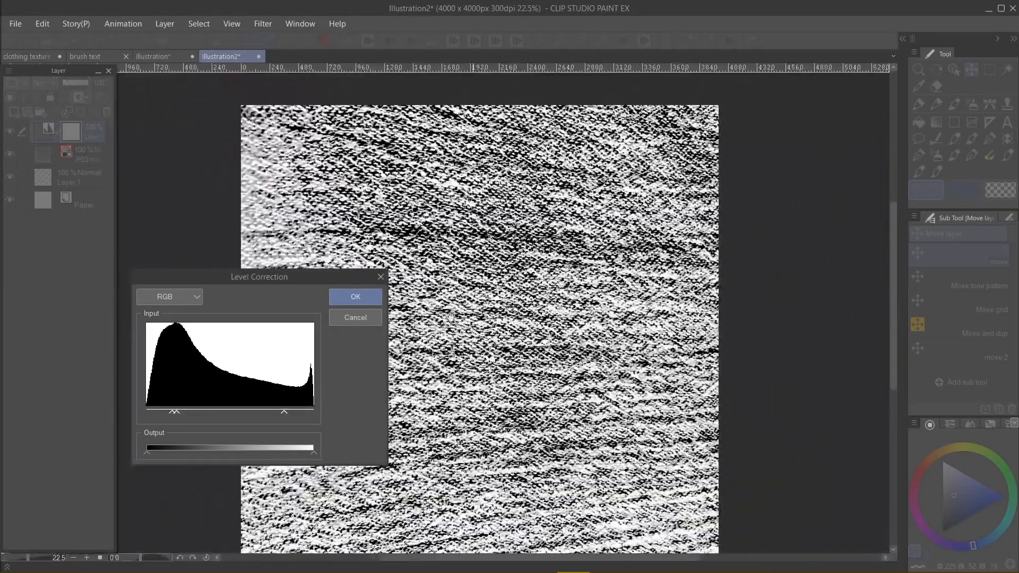
# Step: Raise the shadow and midtone input levels, pull the highlight input close to them, and merge the correction into the knit layer
pyautogui.moveTo(176, 412); pyautogui.dragTo(244, 421)
pyautogui.scroll(3, 620, 255)
pyautogui.scroll(6, 620, 255)
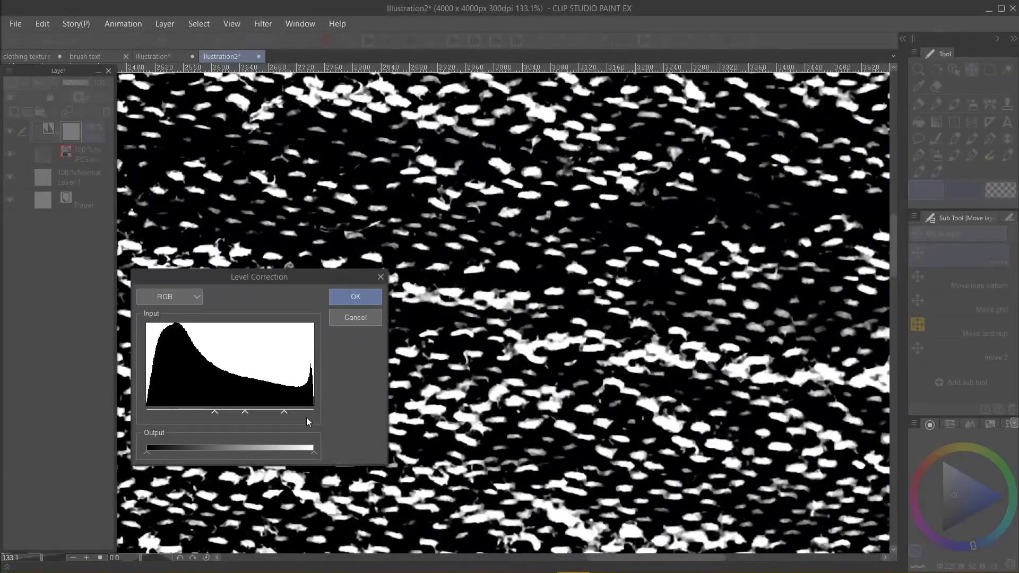
pyautogui.moveTo(285, 414); pyautogui.dragTo(255, 415)
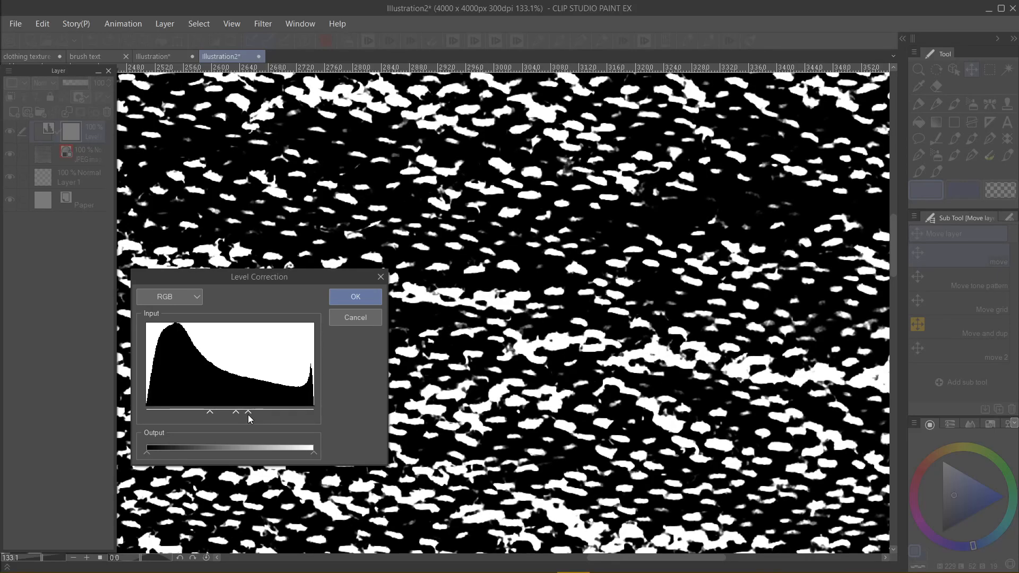
pyautogui.scroll(-4, 581, 268)
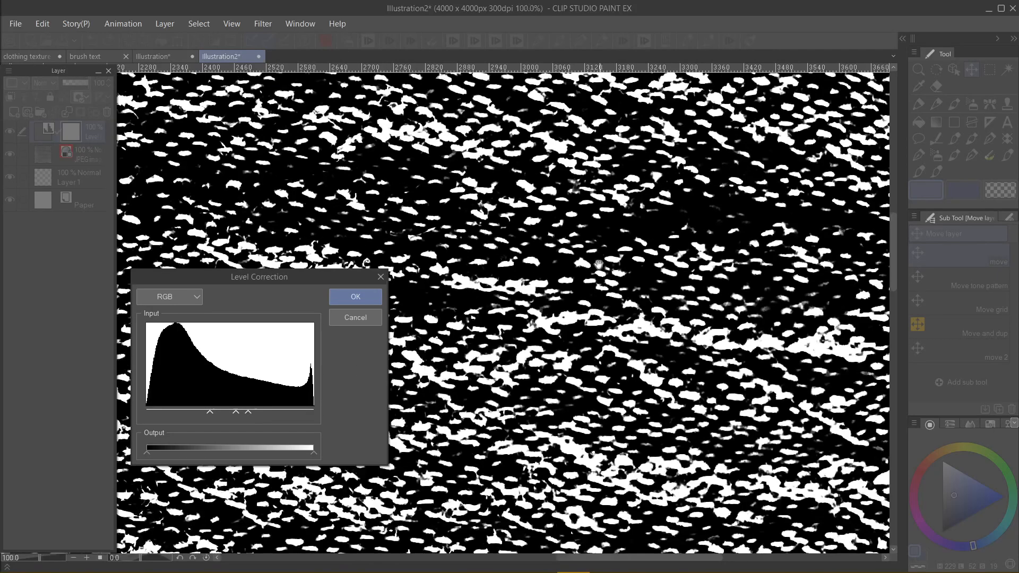
pyautogui.scroll(-3, 578, 266)
pyautogui.scroll(2, 519, 295)
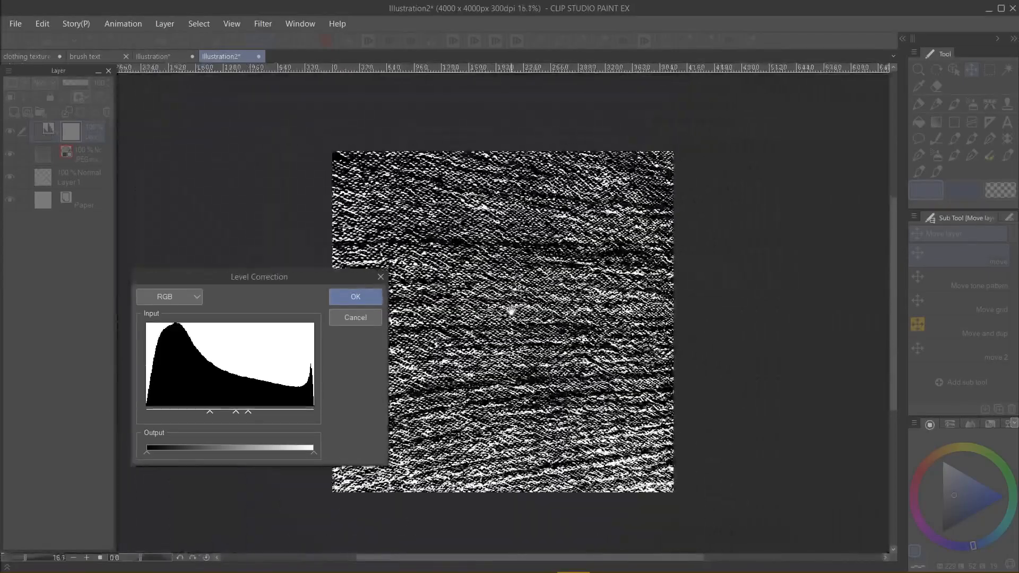
pyautogui.scroll(2, 511, 310)
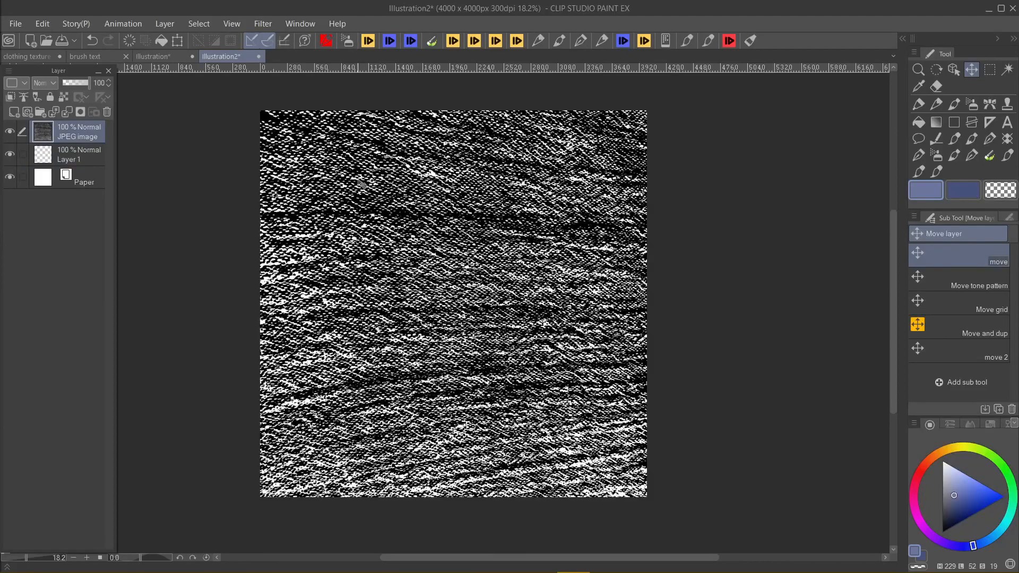
# Step: Duplicate the merged knit layer and hide the original JPEG image layer
pyautogui.rightClick(81, 131)
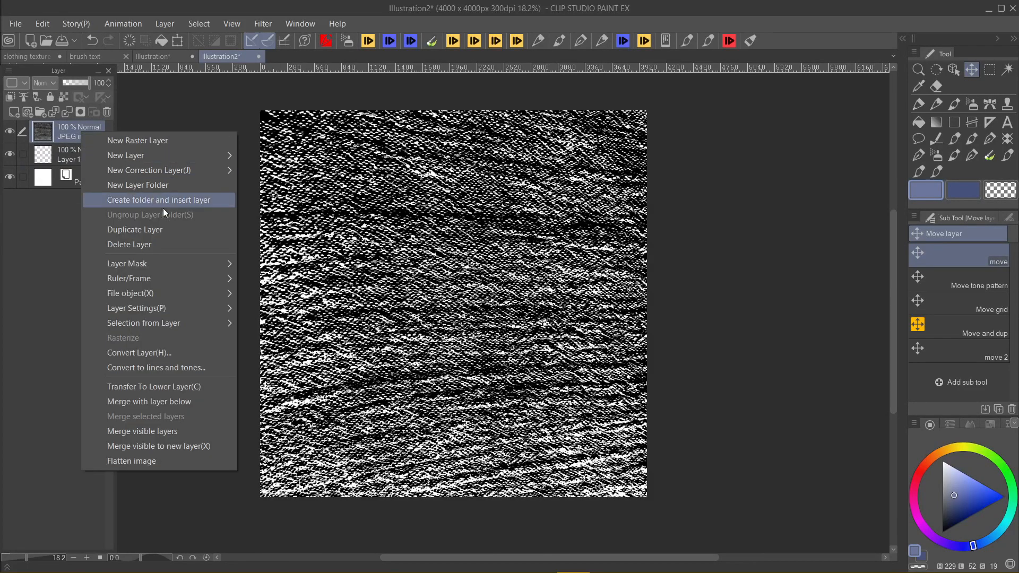
pyautogui.click(206, 230)
pyautogui.click(9, 154)
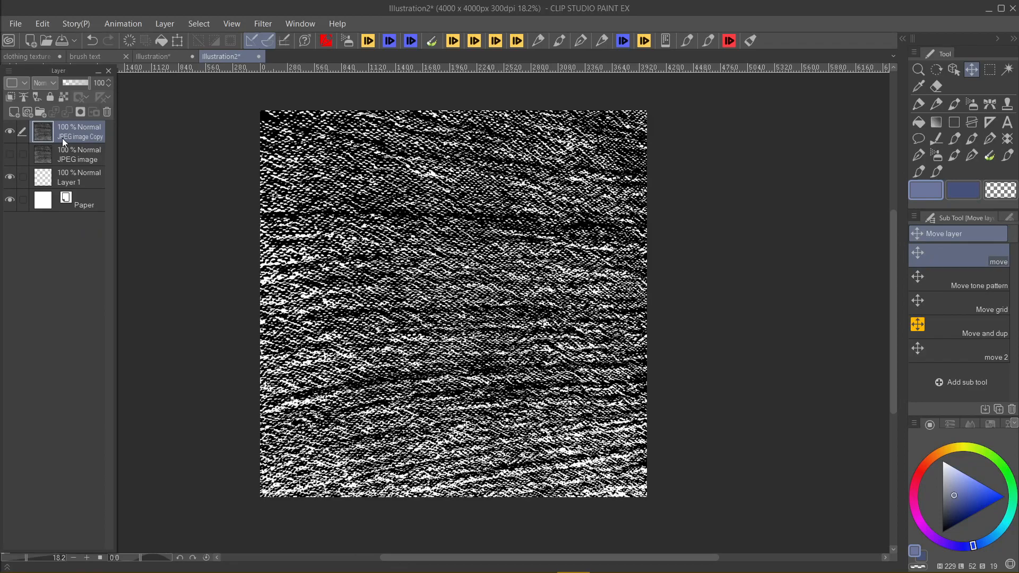
# Step: Select roughly the upper half of the knit copy with a rectangle and cut and paste it onto its own layer
pyautogui.click(991, 71)
pyautogui.moveTo(236, 101); pyautogui.dragTo(672, 324)
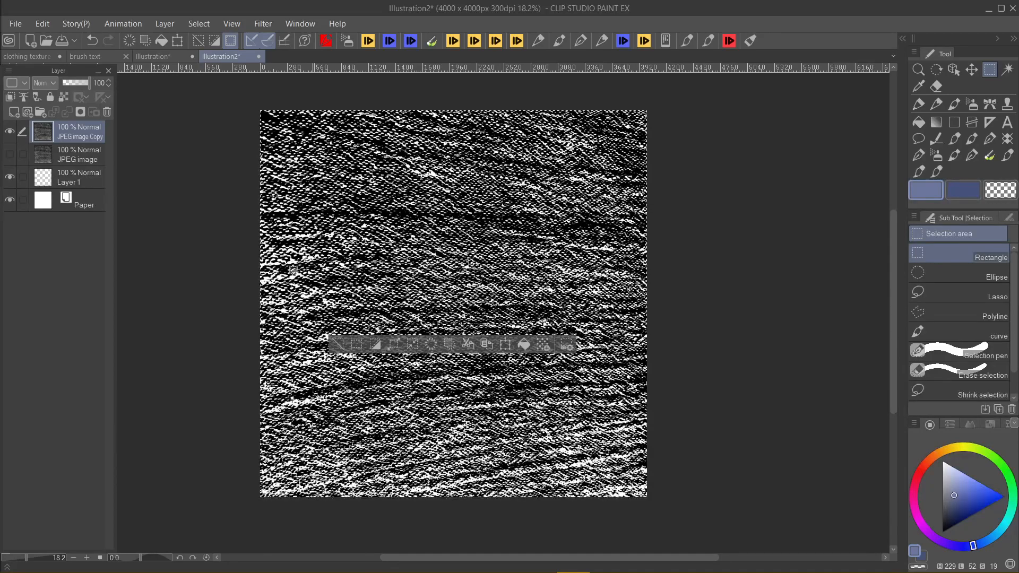
pyautogui.moveTo(236, 105); pyautogui.dragTo(698, 317)
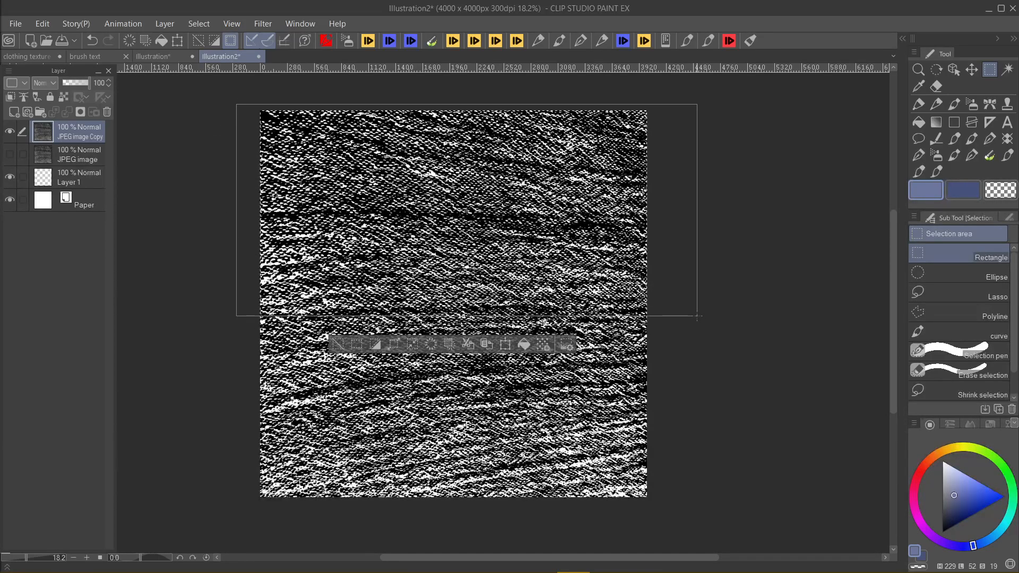
pyautogui.moveTo(698, 317); pyautogui.dragTo(698, 317)
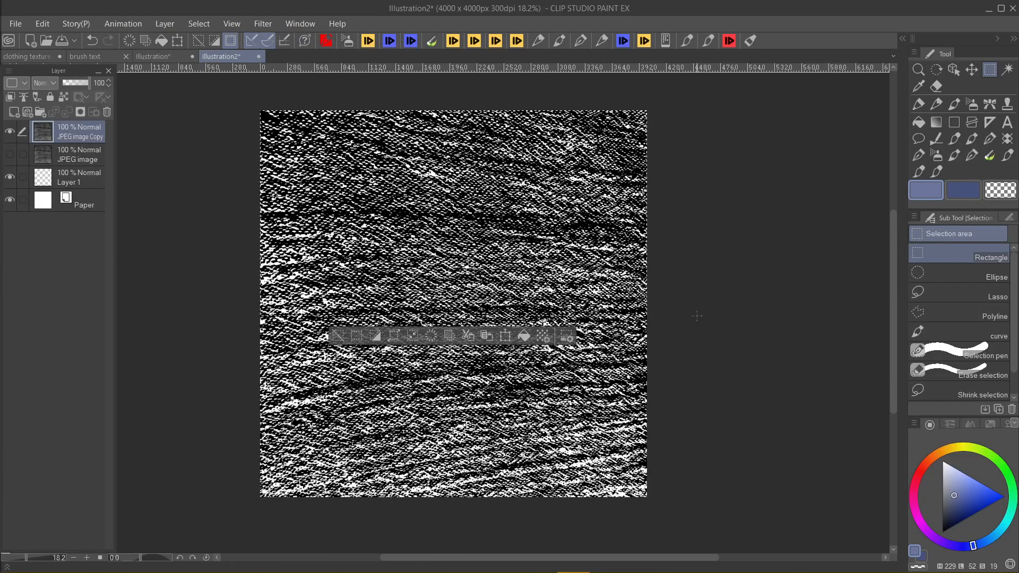
pyautogui.click(468, 340)
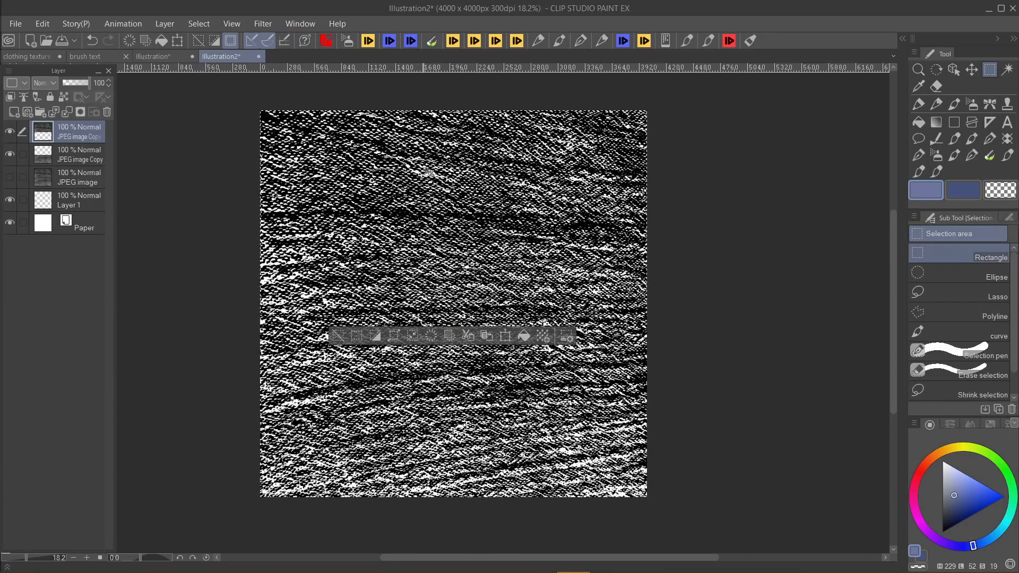
# Step: Transform the upper knit piece by moving it flush with the canvas's bottom edge, and apply the transformation
pyautogui.hotkey('ctrl', 't')
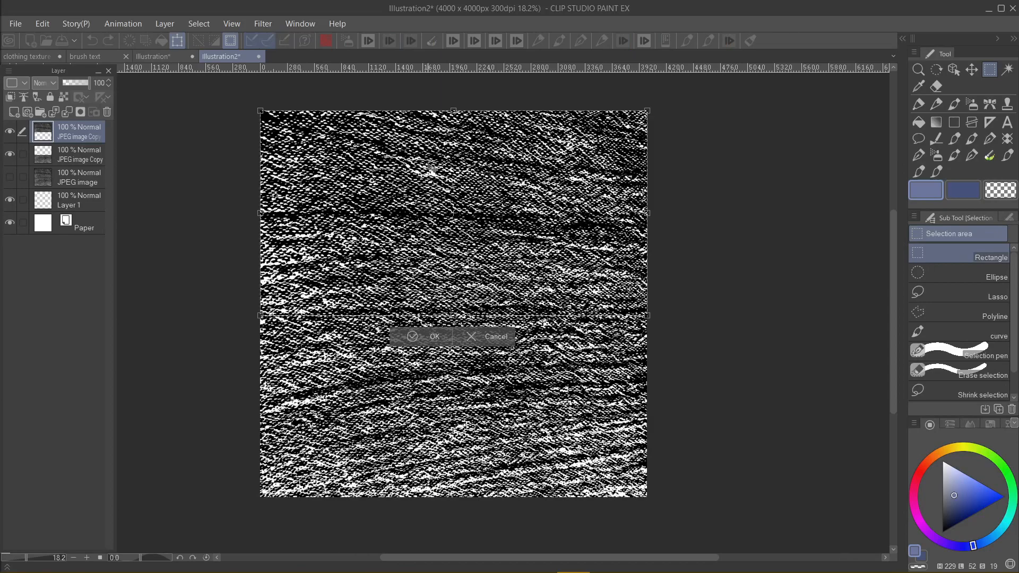
pyautogui.moveTo(433, 169); pyautogui.dragTo(440, 351)
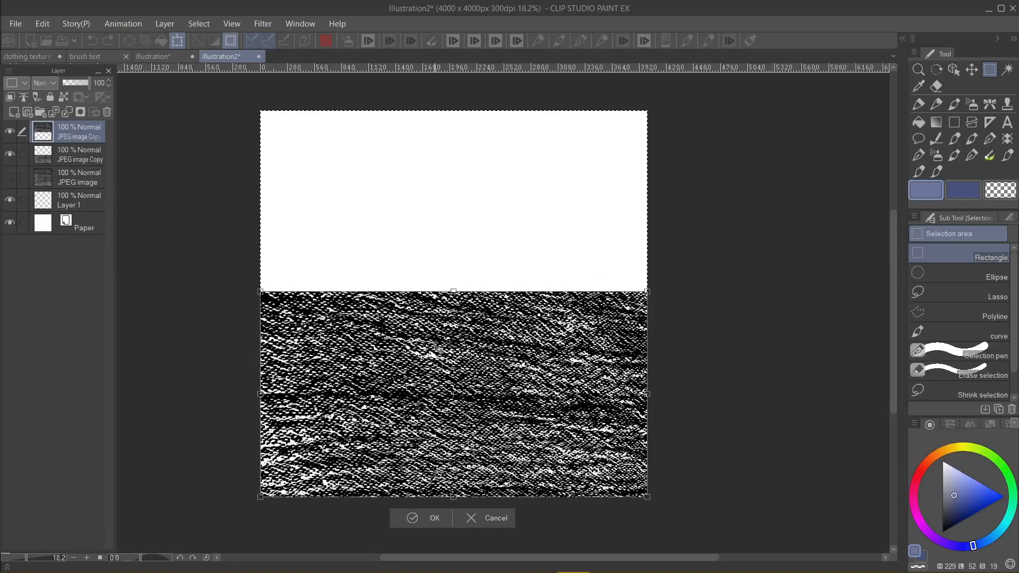
pyautogui.click(88, 155)
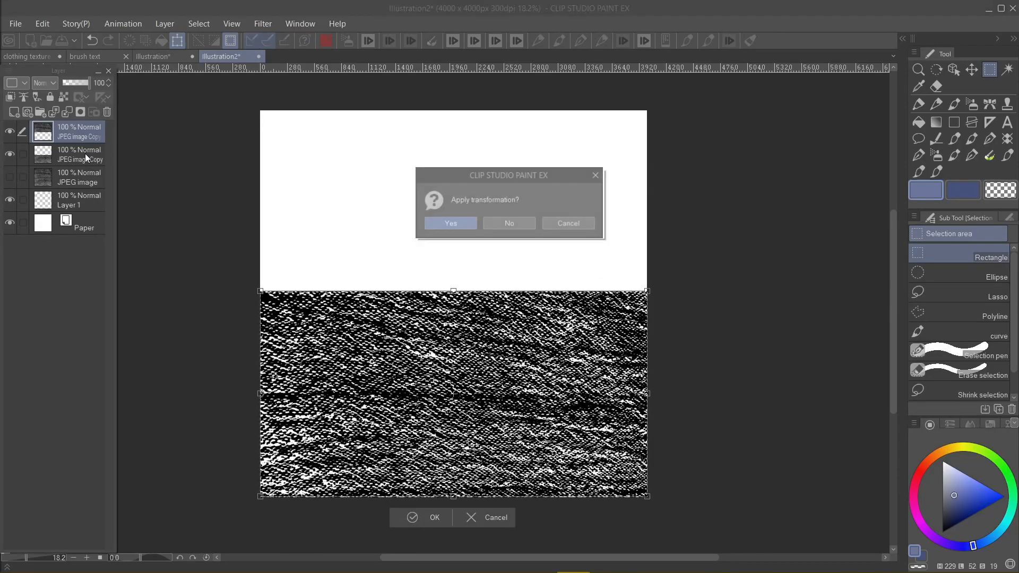
pyautogui.click(461, 218)
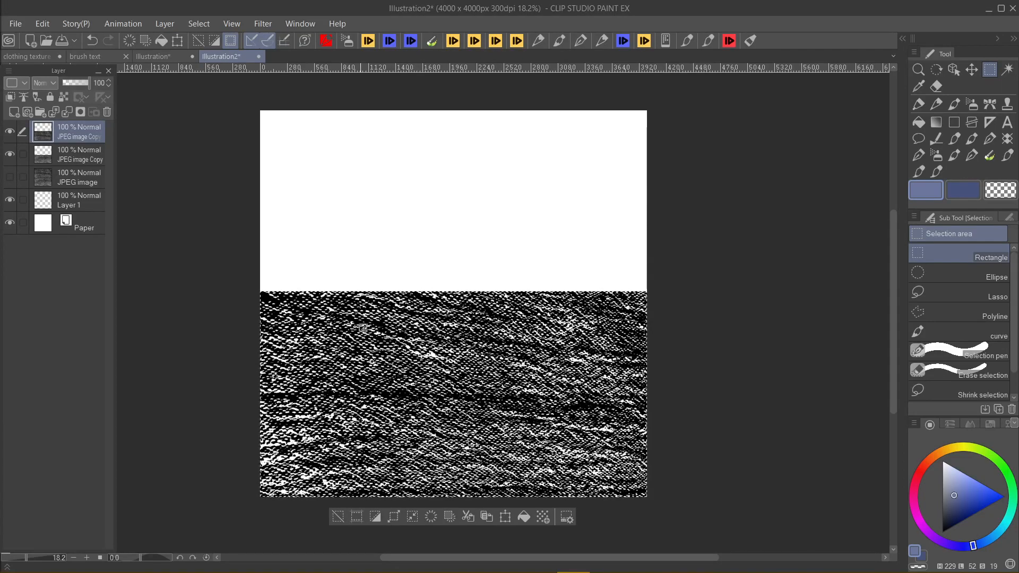
# Step: Move the other knit piece flush with the canvas's top edge and merge the two pieces into one layer
pyautogui.click(77, 160)
pyautogui.hotkey('ctrl', 't')
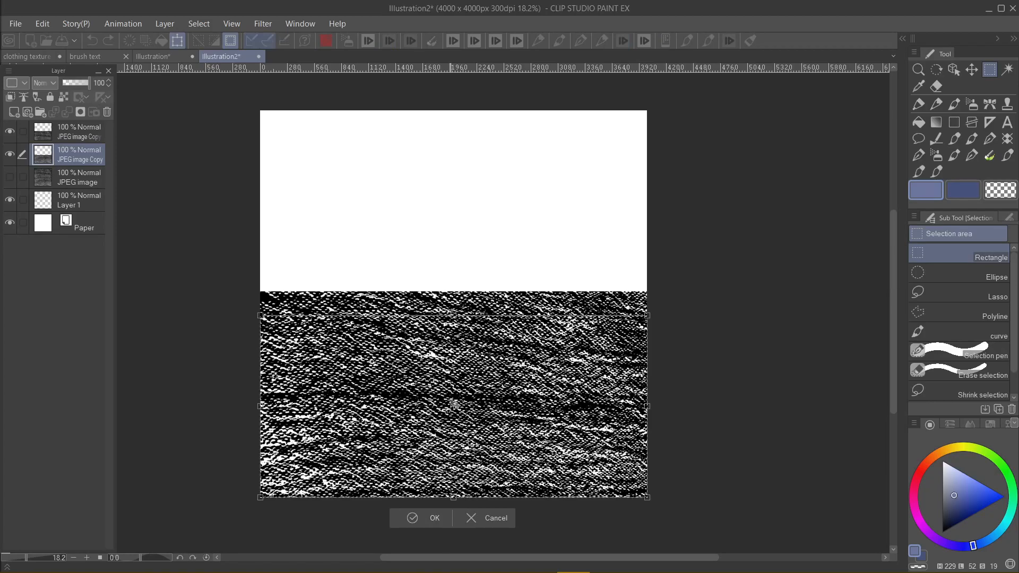
pyautogui.moveTo(452, 341); pyautogui.dragTo(451, 181)
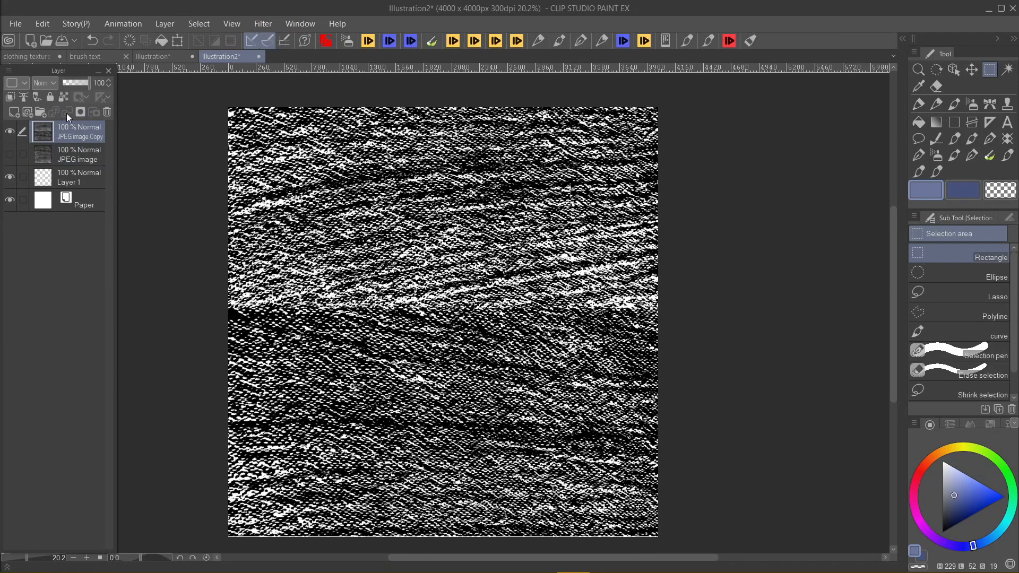
# Step: Cut and paste the left half of the rearranged knit onto its own layer and move it flush with the canvas's right edge
pyautogui.moveTo(198, 91); pyautogui.dragTo(443, 545)
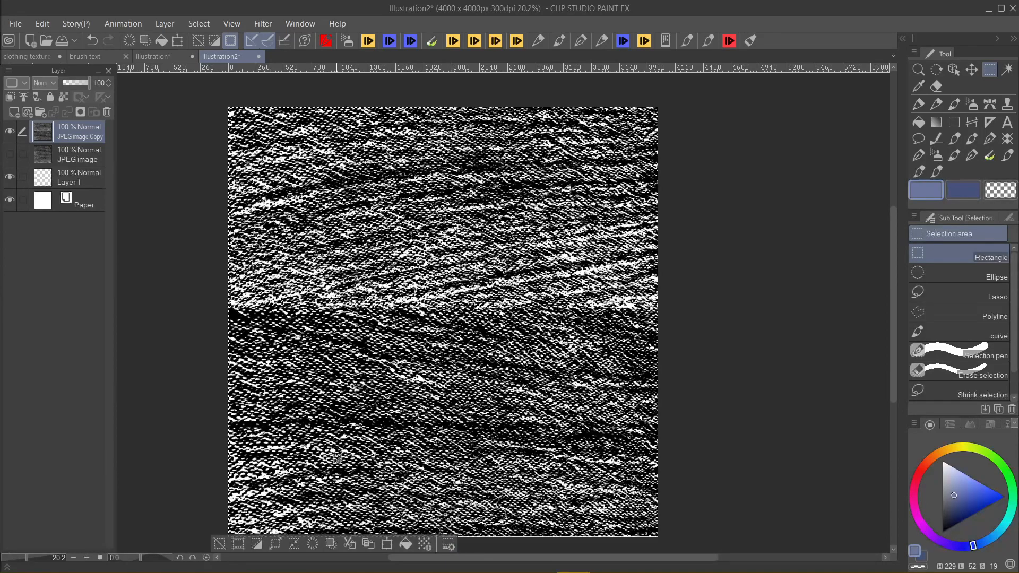
pyautogui.click(370, 544)
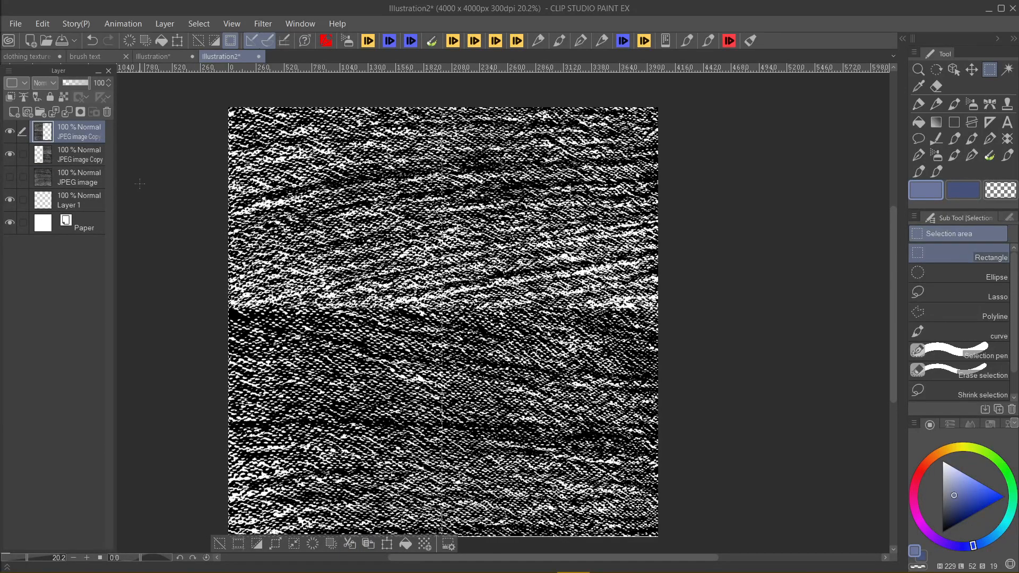
pyautogui.hotkey('ctrl', 't')
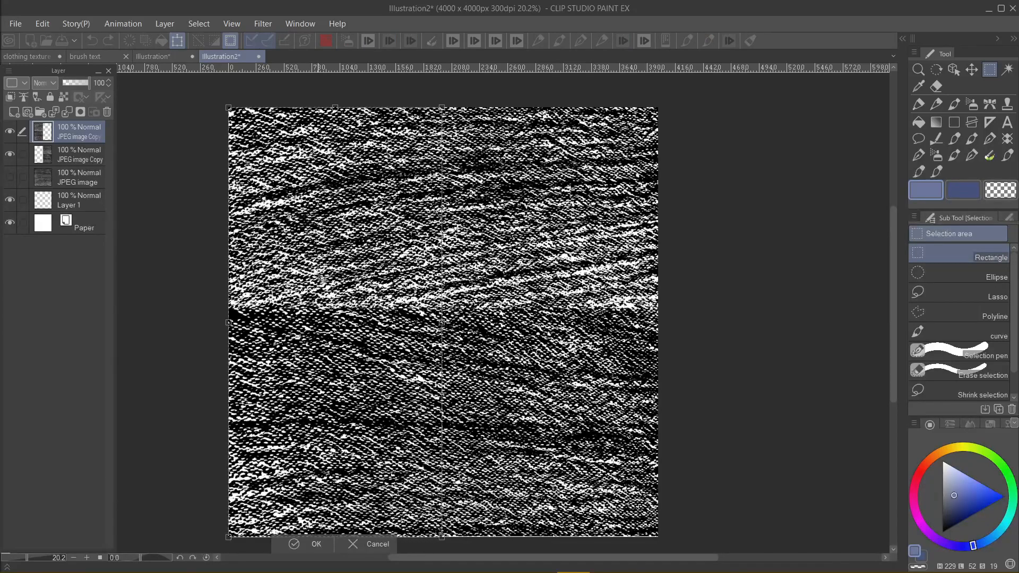
pyautogui.moveTo(325, 299); pyautogui.dragTo(538, 291)
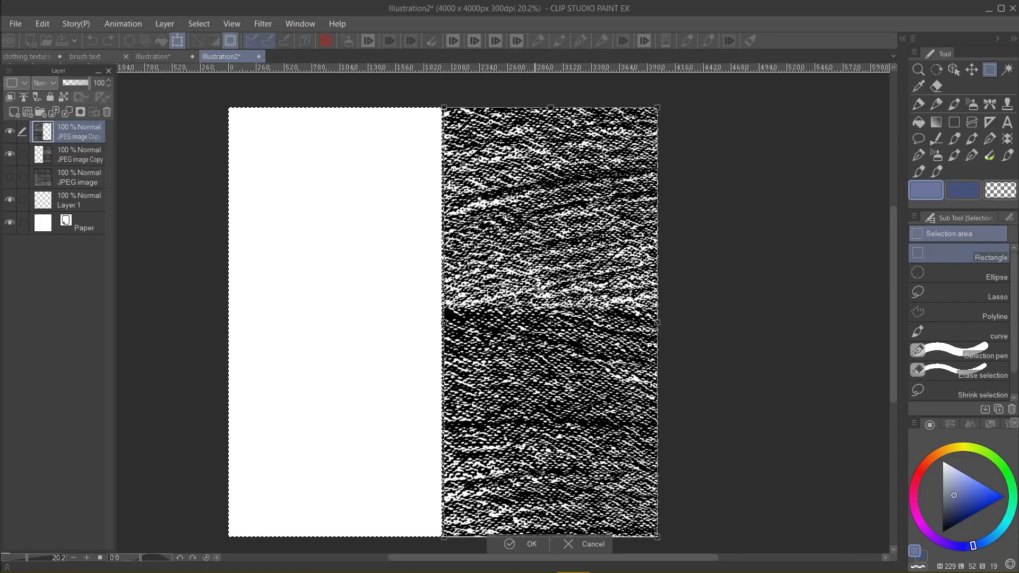
pyautogui.click(514, 545)
pyautogui.scroll(8, 672, 366)
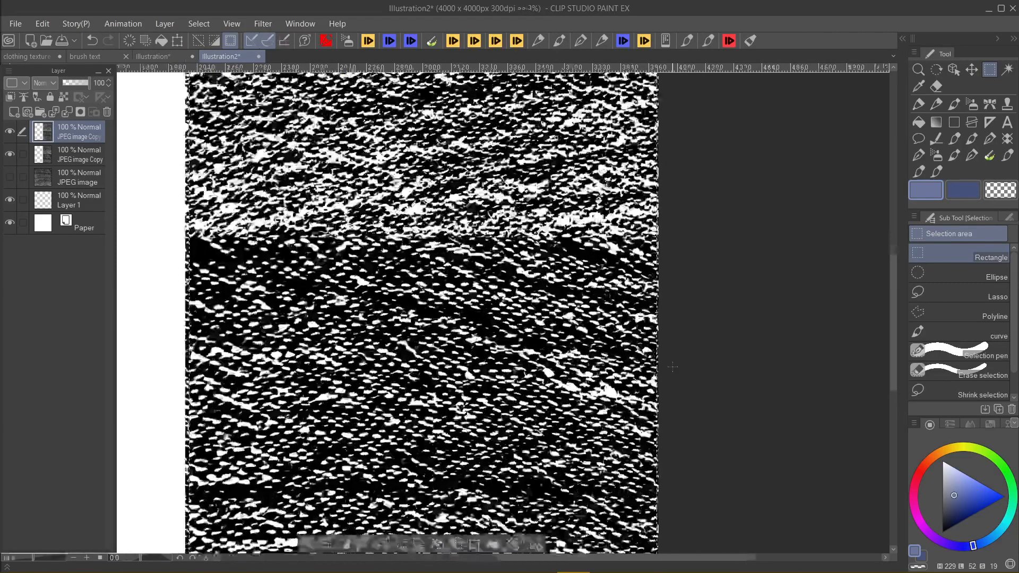
pyautogui.scroll(-4, 523, 382)
pyautogui.scroll(-6, 522, 382)
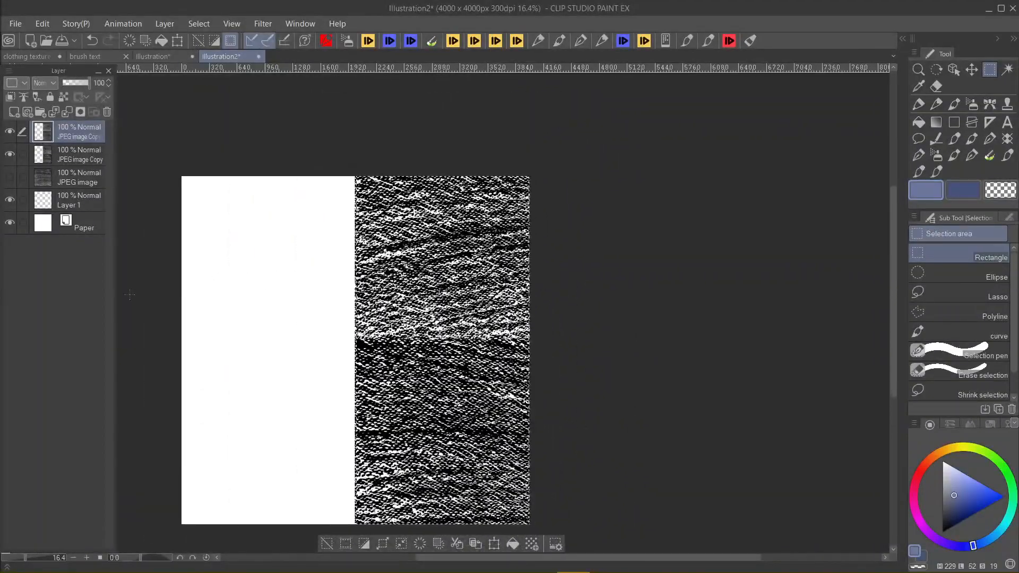
# Step: Deselect and transform the other knit half by moving it across to the canvas's empty left half
pyautogui.click(326, 543)
pyautogui.click(77, 159)
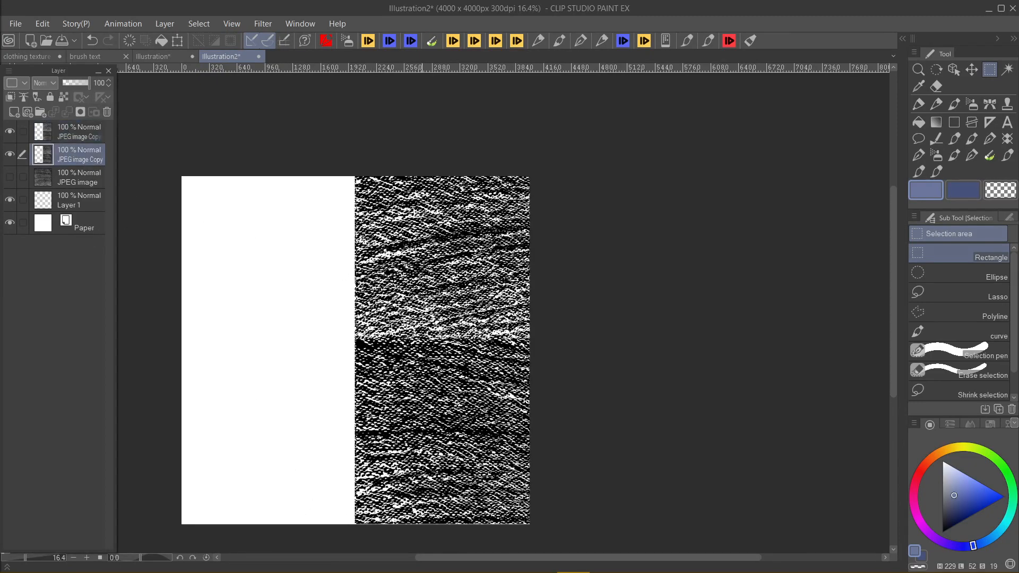
pyautogui.hotkey('ctrl', 'shift', 't')
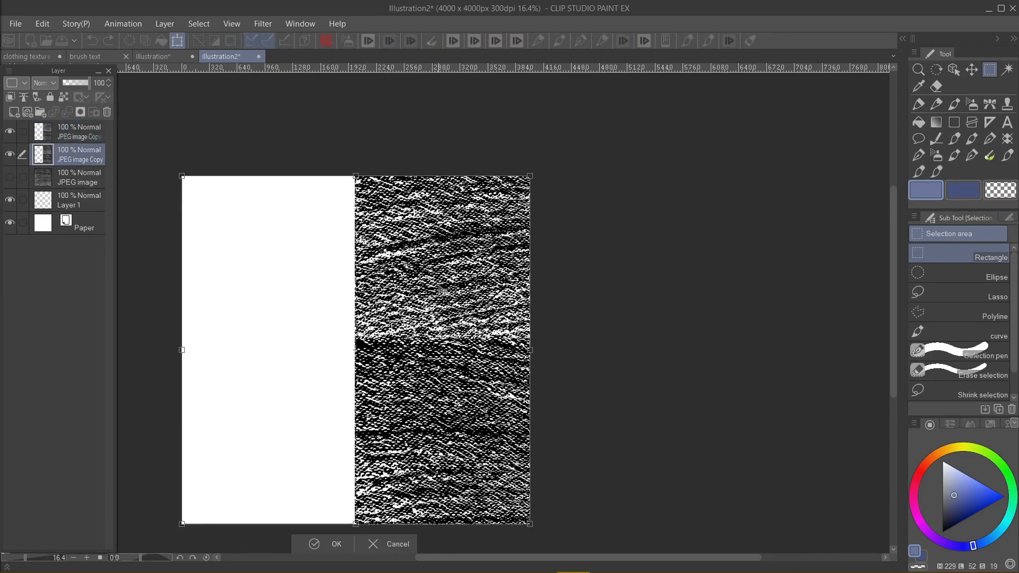
pyautogui.moveTo(446, 289); pyautogui.dragTo(278, 285)
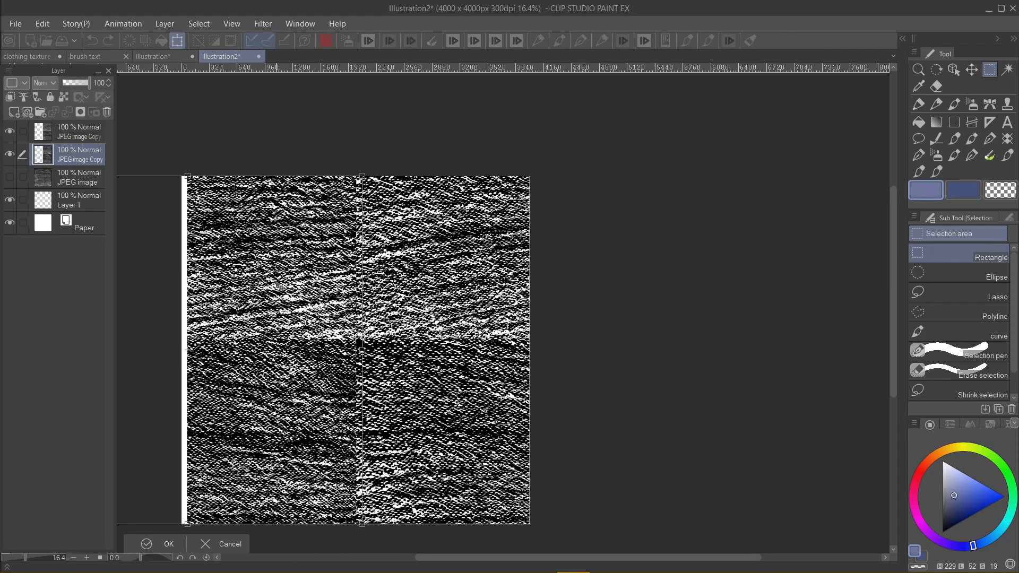
# Step: Nudge the moved half until the gap at the vertical seam closes, and apply the transformation
pyautogui.scroll(5, 328, 392)
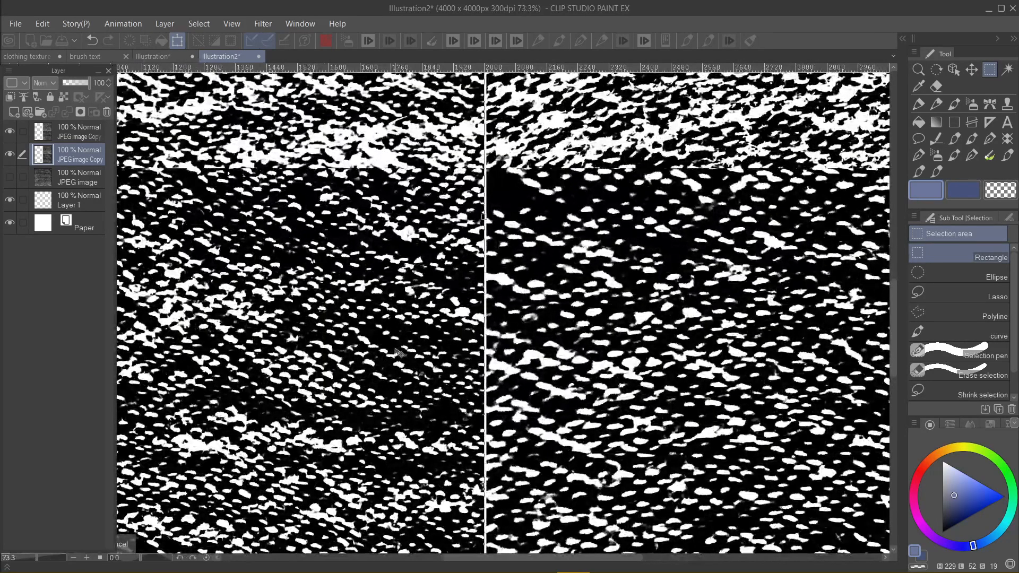
pyautogui.moveTo(400, 353); pyautogui.dragTo(401, 354)
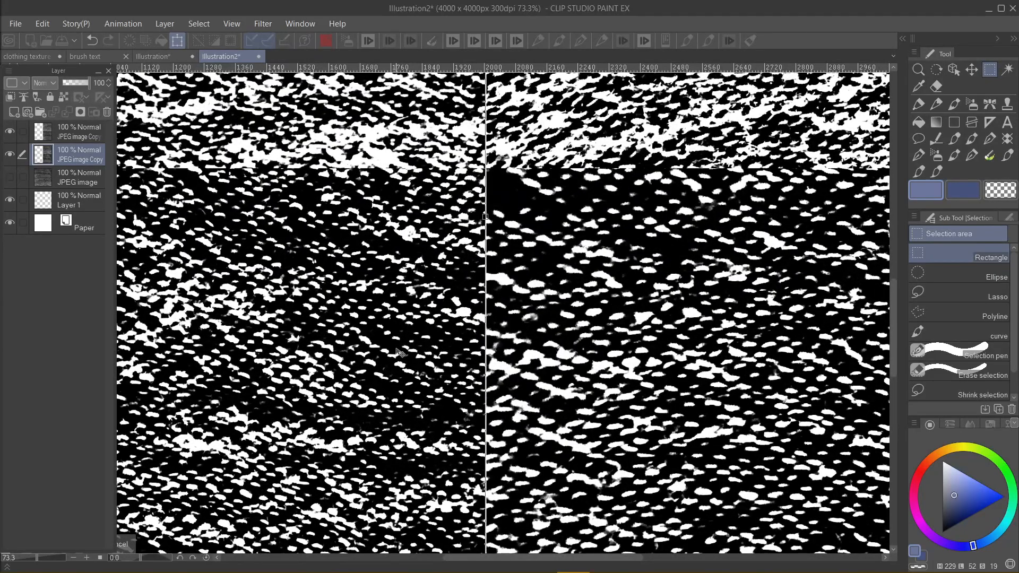
pyautogui.scroll(6, 401, 353)
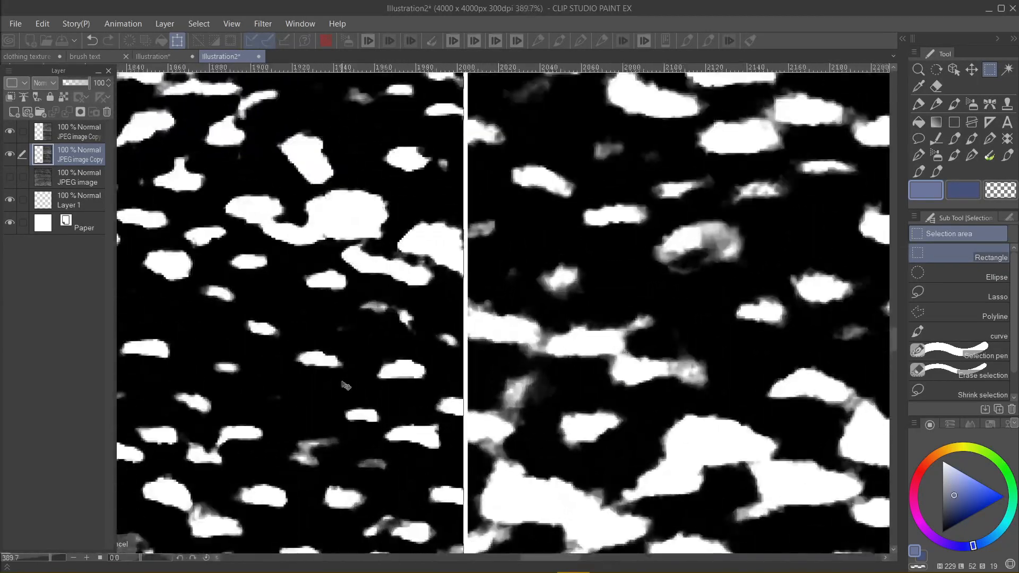
pyautogui.moveTo(346, 386); pyautogui.dragTo(349, 385)
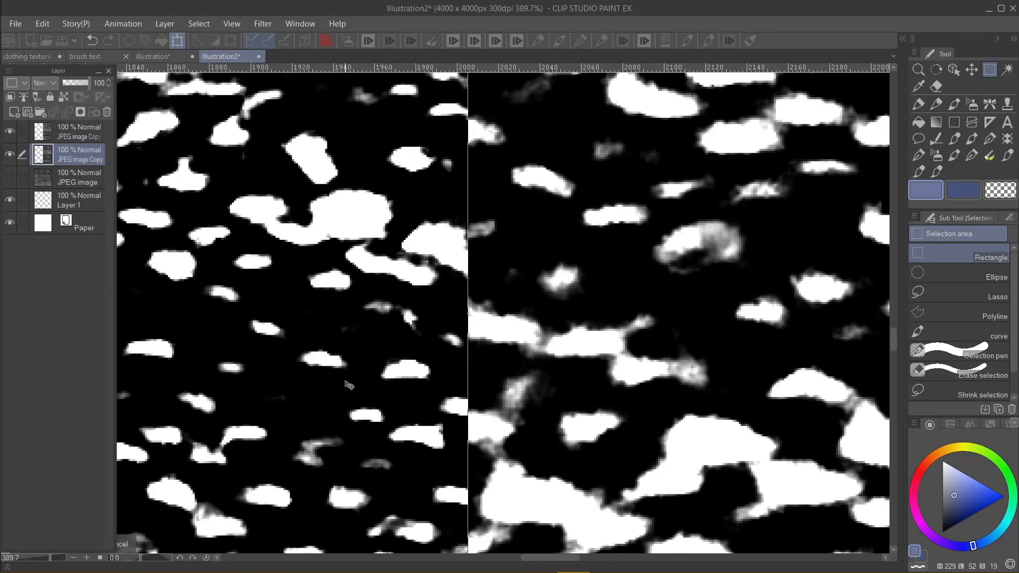
pyautogui.scroll(-6, 349, 385)
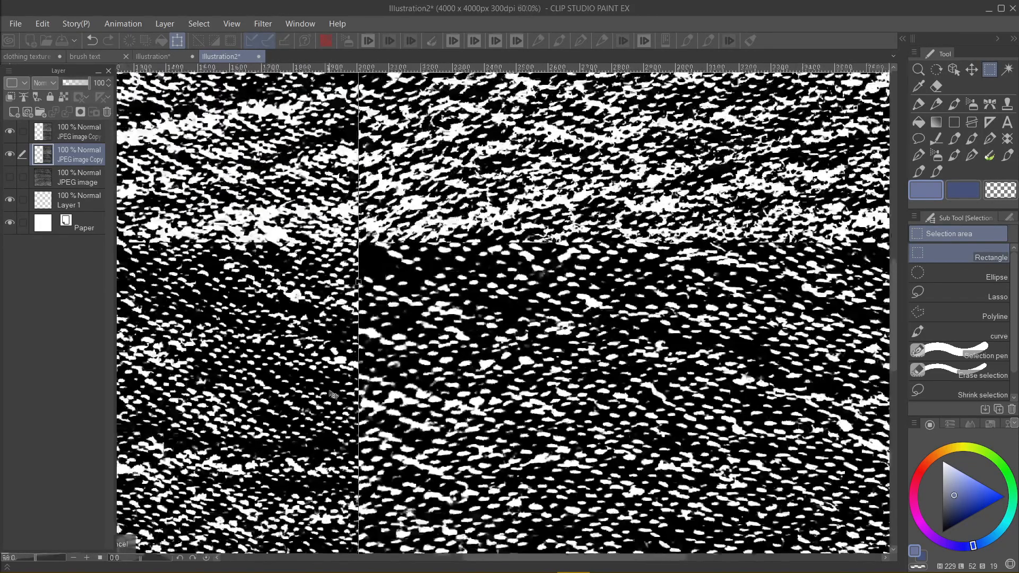
pyautogui.scroll(-2, 326, 392)
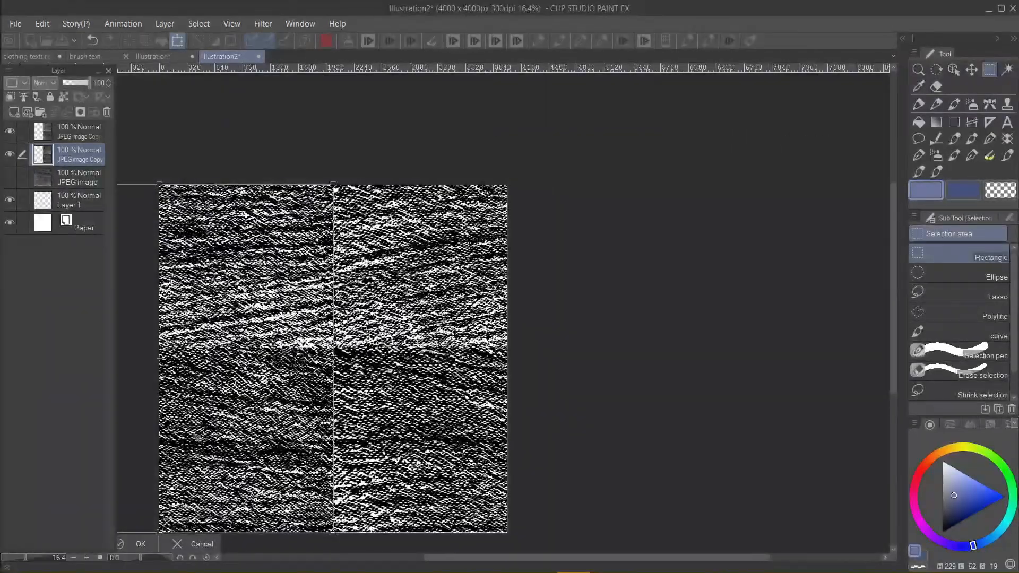
pyautogui.click(141, 543)
# Step: Merge the two knit halves into one layer and delete everything outside a full-canvas selection
pyautogui.scroll(3, 503, 313)
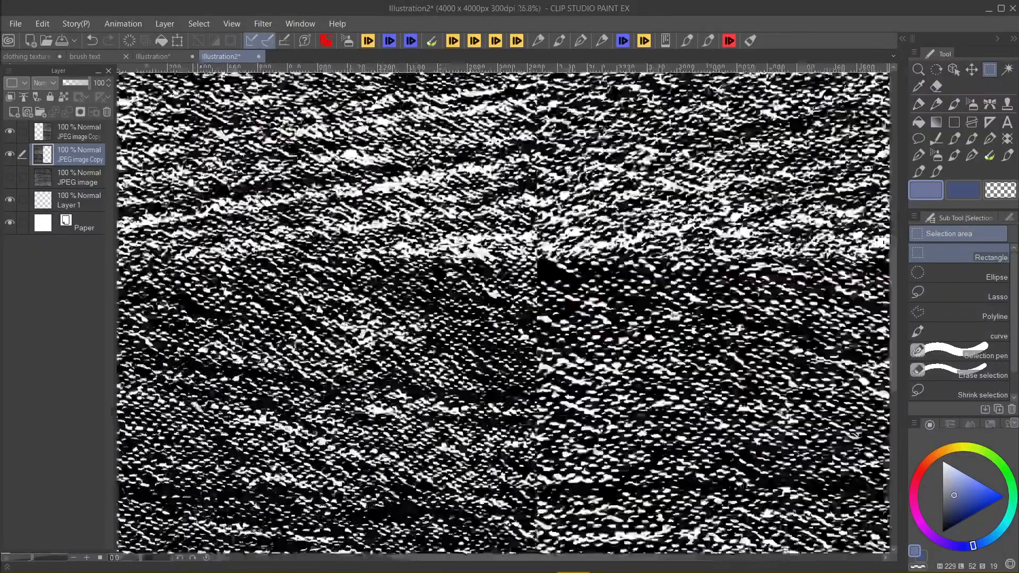
pyautogui.scroll(2, 503, 313)
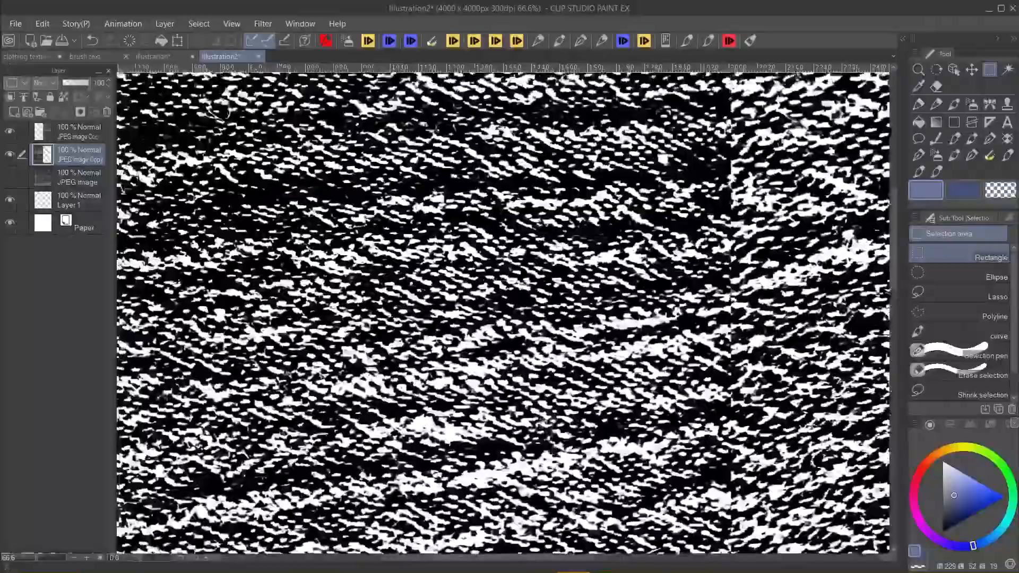
pyautogui.scroll(-4, 504, 313)
pyautogui.click(199, 24)
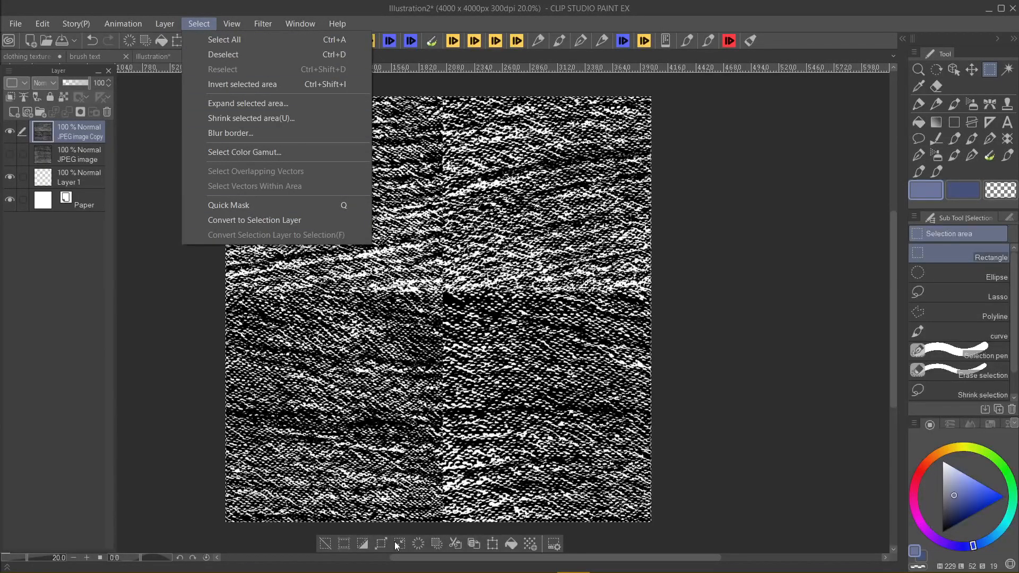
pyautogui.click(437, 543)
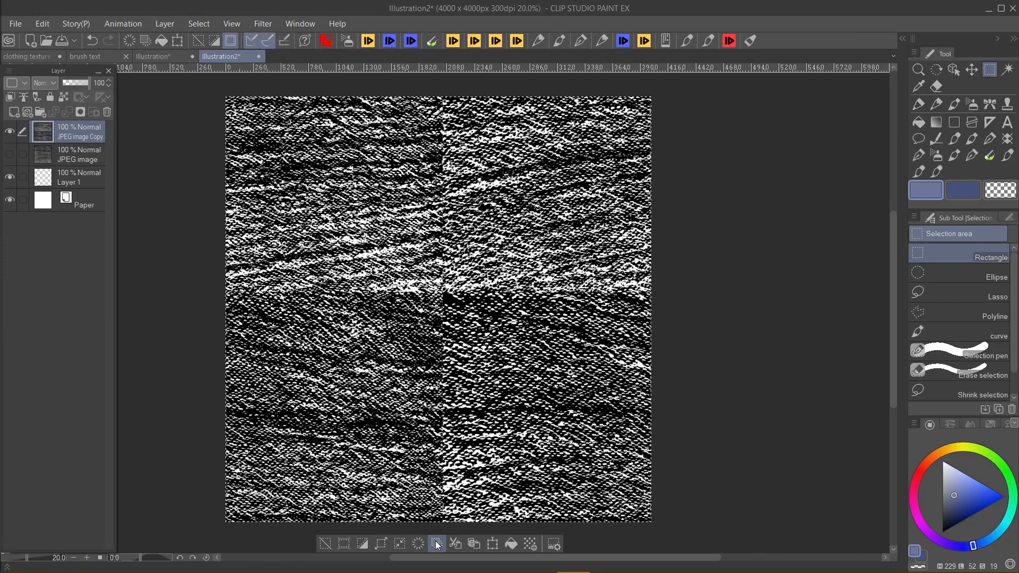
pyautogui.click(325, 544)
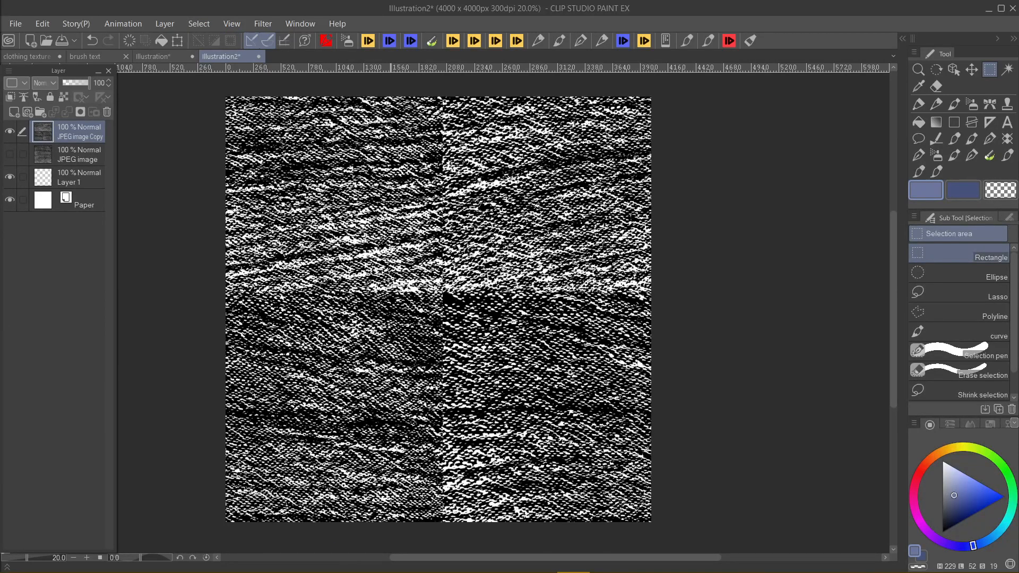
# Step: Examine the vertical and horizontal seams where the rearranged knit pieces meet at the canvas centre
pyautogui.scroll(5, 300, 308)
pyautogui.scroll(-5, 443, 307)
pyautogui.scroll(2, 442, 307)
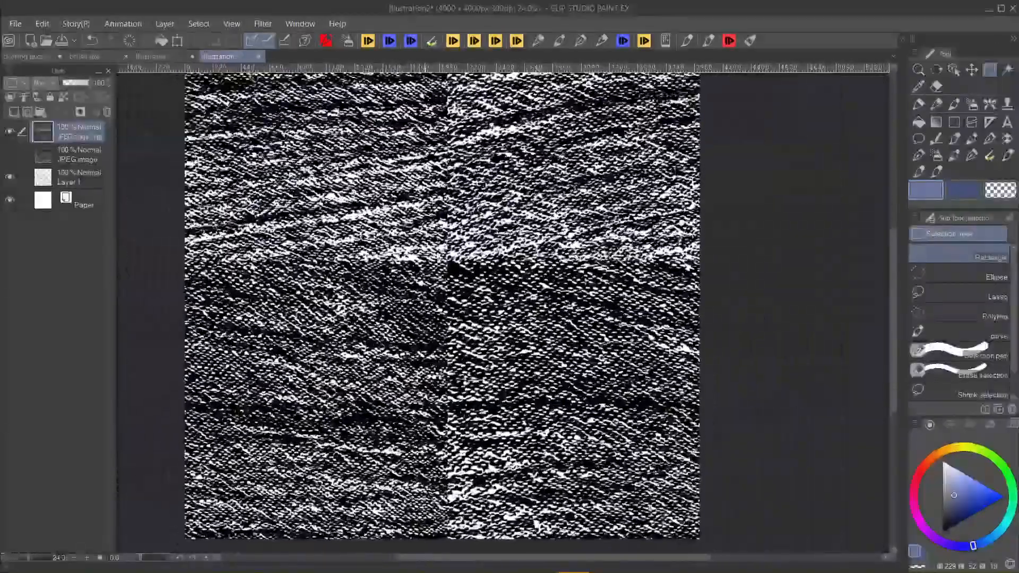
pyautogui.scroll(5, 442, 260)
pyautogui.scroll(8, 449, 282)
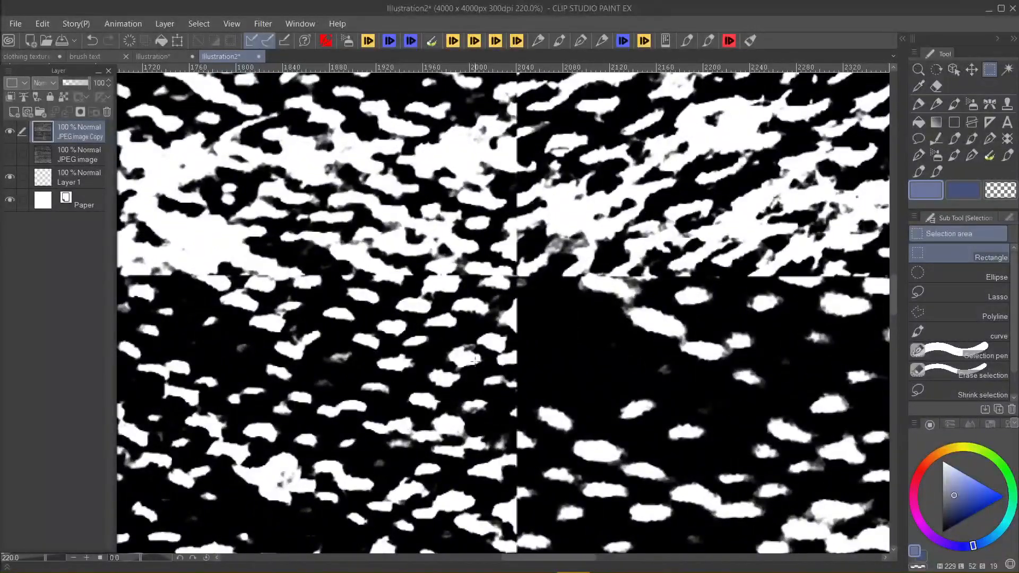
pyautogui.scroll(-10, 475, 359)
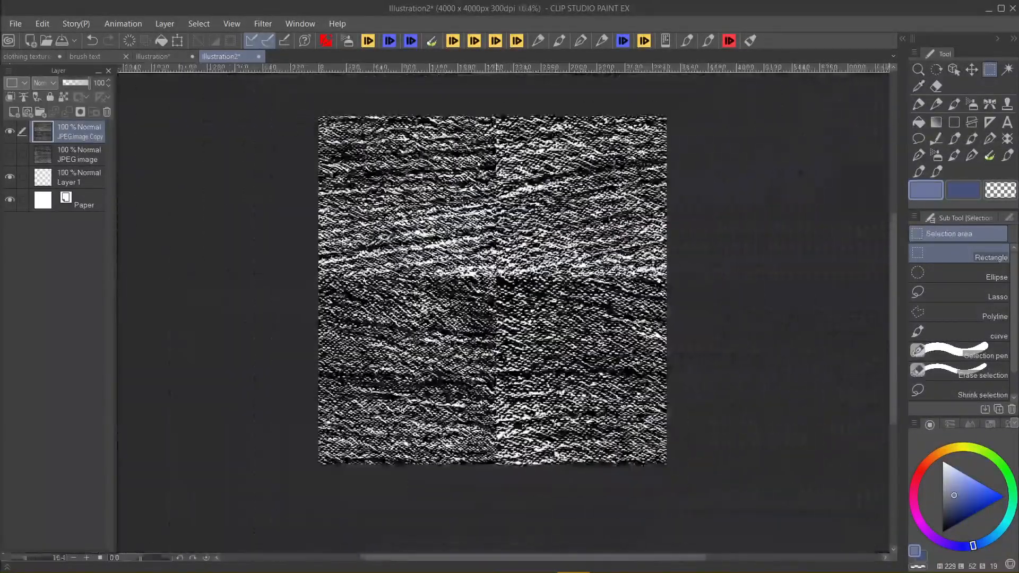
pyautogui.moveTo(501, 262); pyautogui.dragTo(418, 287)
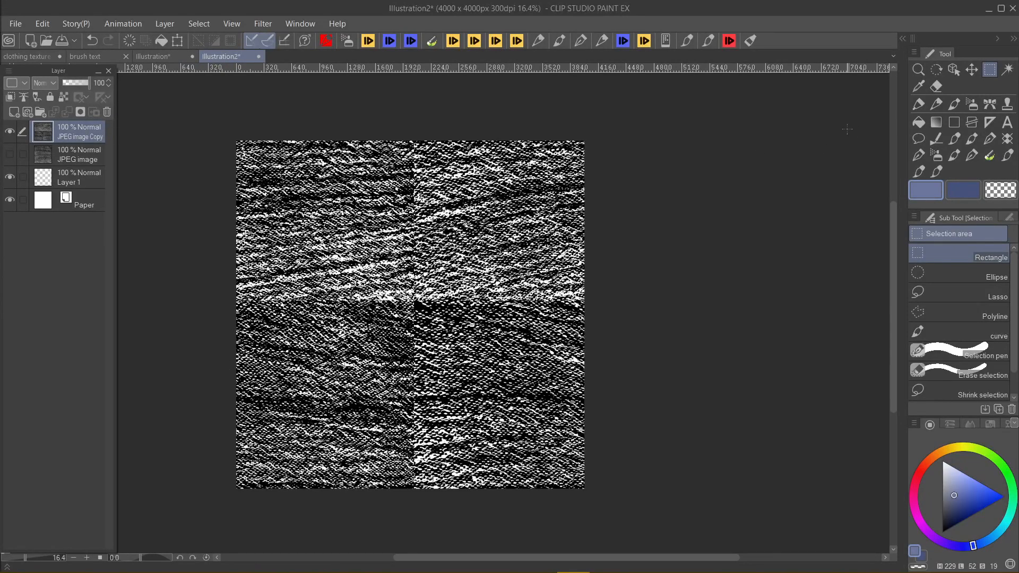
# Step: Clone nearby knit texture with the Copy stamp over the vertical seam in the lower half of the canvas
pyautogui.click(1006, 104)
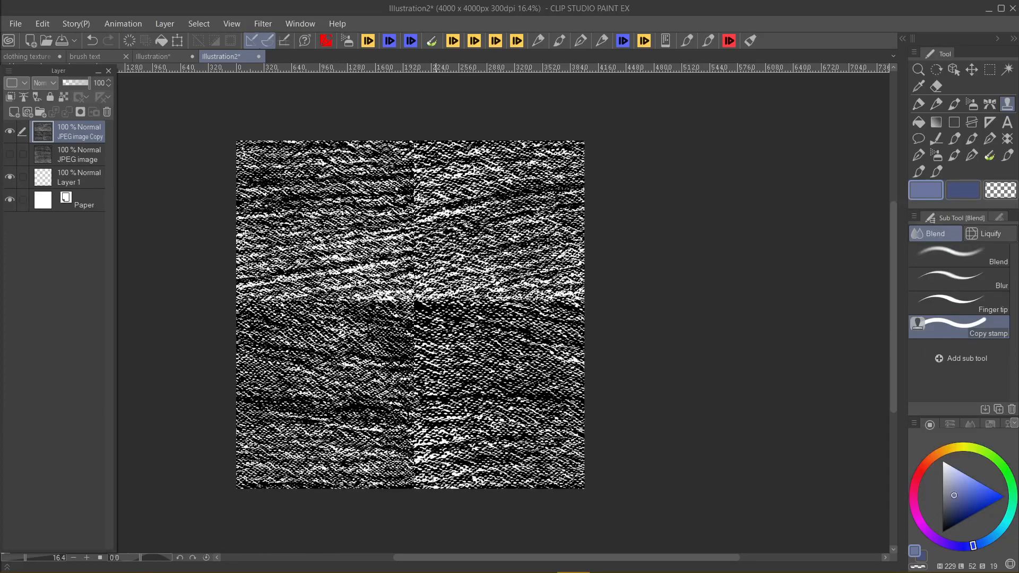
pyautogui.scroll(3, 467, 371)
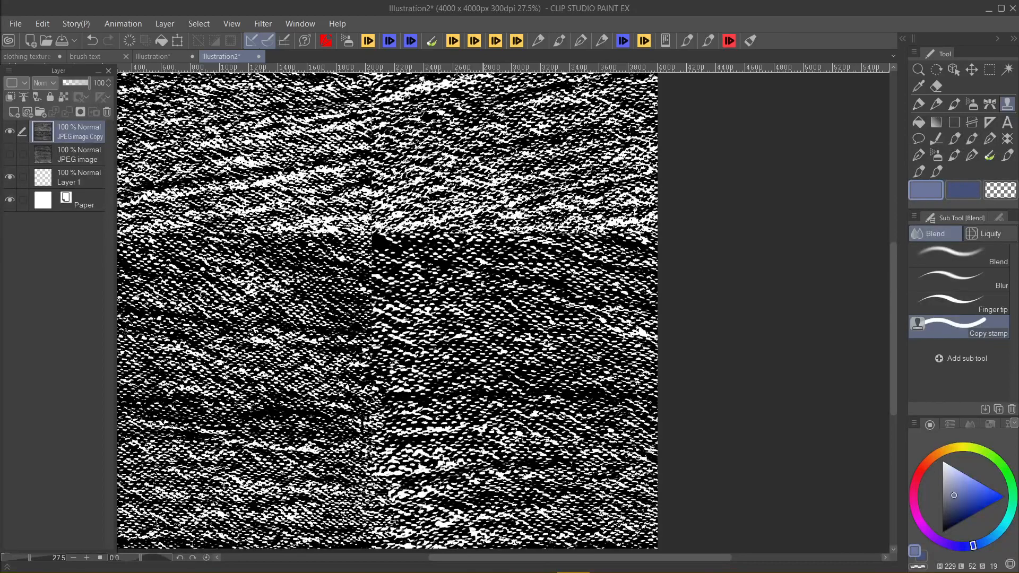
pyautogui.moveTo(367, 419)
pyautogui.mouseDown()
pyautogui.moveTo(346, 429)
pyautogui.moveTo(366, 470)
pyautogui.moveTo(398, 419)
pyautogui.mouseUp()
pyautogui.moveTo(335, 407); pyautogui.dragTo(462, 407)
pyautogui.moveTo(325, 438)
pyautogui.mouseDown()
pyautogui.moveTo(443, 437)
pyautogui.moveTo(449, 449)
pyautogui.mouseUp()
pyautogui.moveTo(333, 462); pyautogui.dragTo(433, 463)
pyautogui.moveTo(320, 381)
pyautogui.mouseDown()
pyautogui.moveTo(464, 380)
pyautogui.moveTo(425, 373)
pyautogui.mouseUp()
pyautogui.moveTo(352, 379); pyautogui.dragTo(417, 379)
pyautogui.moveTo(371, 329); pyautogui.dragTo(440, 329)
pyautogui.moveTo(350, 310); pyautogui.dragTo(430, 311)
pyautogui.moveTo(360, 326); pyautogui.dragTo(433, 327)
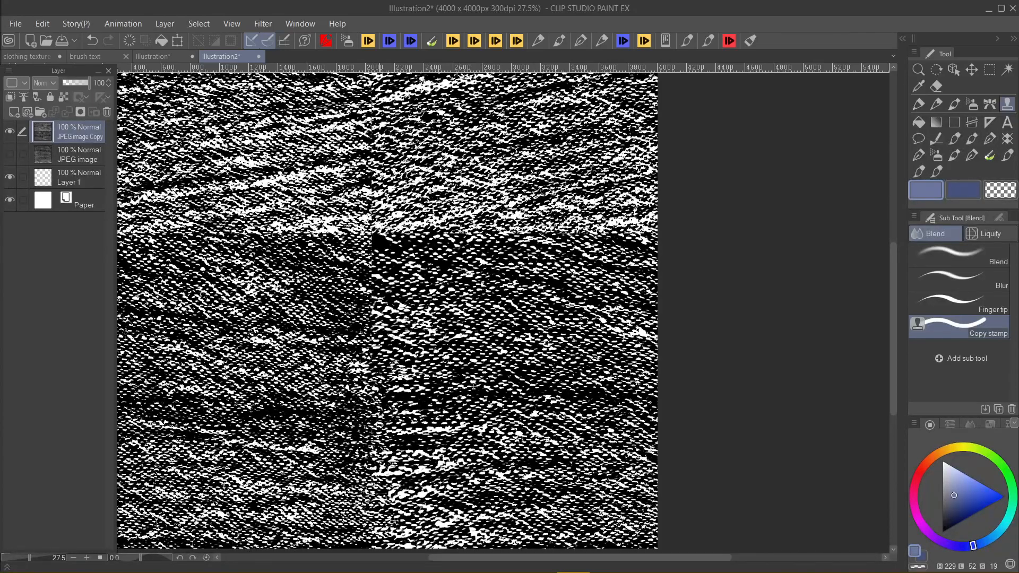
# Step: Cover the dark patch and the vertical seam just below the canvas centre with cloned knit texture
pyautogui.moveTo(325, 366); pyautogui.dragTo(381, 366)
pyautogui.moveTo(340, 244)
pyautogui.mouseDown()
pyautogui.moveTo(430, 241)
pyautogui.moveTo(409, 245)
pyautogui.moveTo(485, 255)
pyautogui.mouseUp()
pyautogui.moveTo(330, 293); pyautogui.dragTo(417, 293)
pyautogui.moveTo(292, 274); pyautogui.dragTo(389, 274)
pyautogui.moveTo(275, 292); pyautogui.dragTo(330, 292)
pyautogui.moveTo(326, 300); pyautogui.dragTo(409, 299)
pyautogui.moveTo(341, 319); pyautogui.dragTo(411, 320)
pyautogui.moveTo(333, 308); pyautogui.dragTo(434, 309)
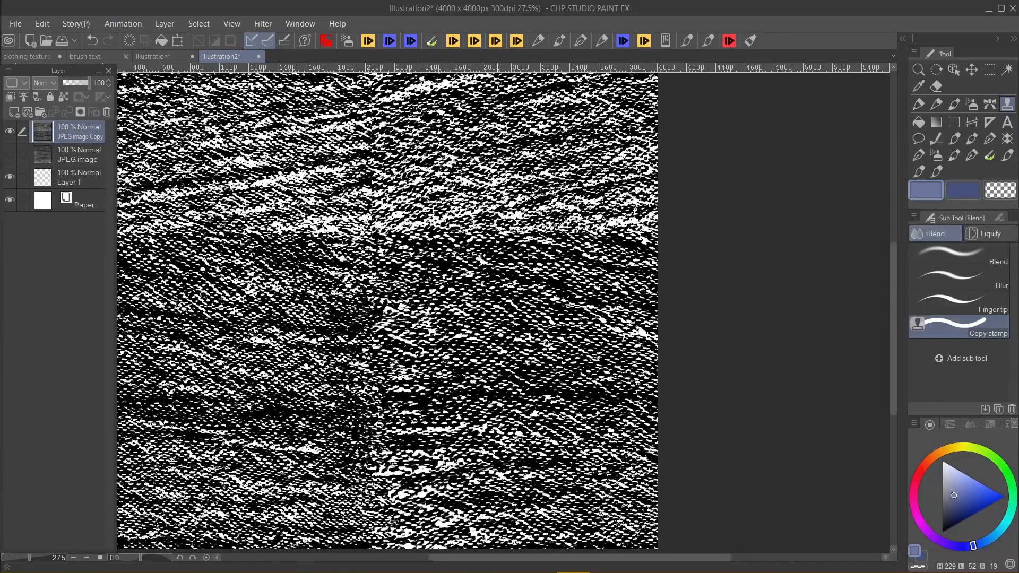
# Step: Stamp cloned texture over the vertical seam above the canvas centre and retouch its lower stretch
pyautogui.moveTo(313, 160); pyautogui.dragTo(478, 158)
pyautogui.moveTo(374, 169); pyautogui.dragTo(494, 169)
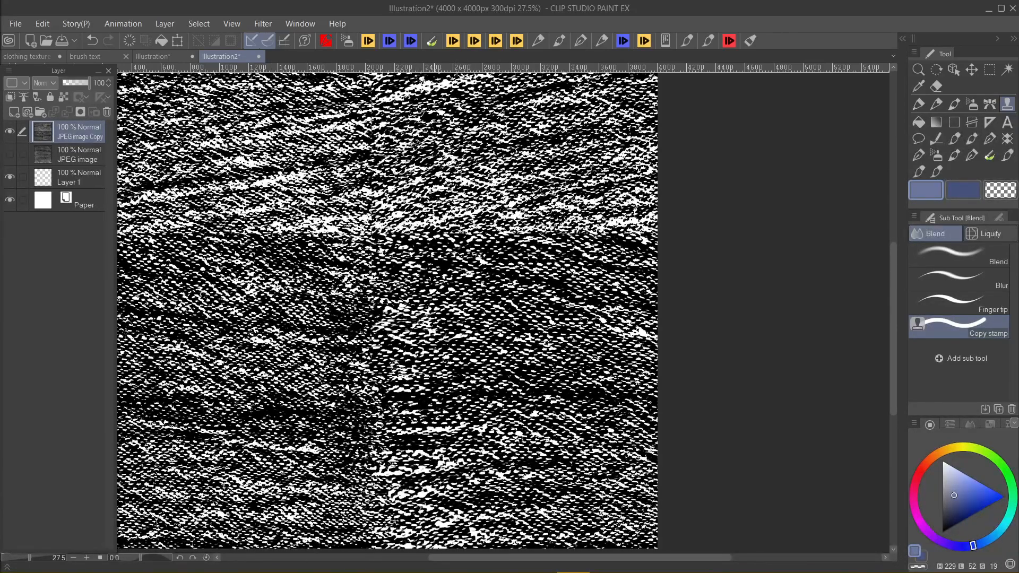
pyautogui.moveTo(324, 143); pyautogui.dragTo(461, 143)
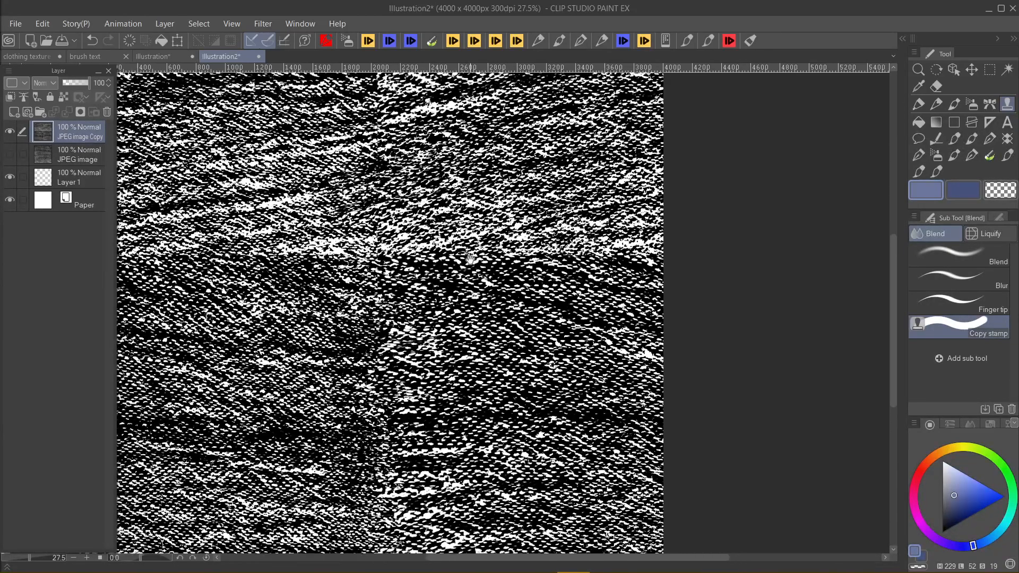
pyautogui.scroll(4, 382, 313)
pyautogui.moveTo(420, 430); pyautogui.dragTo(239, 422)
pyautogui.moveTo(335, 435); pyautogui.dragTo(425, 435)
pyautogui.moveTo(351, 489); pyautogui.dragTo(424, 491)
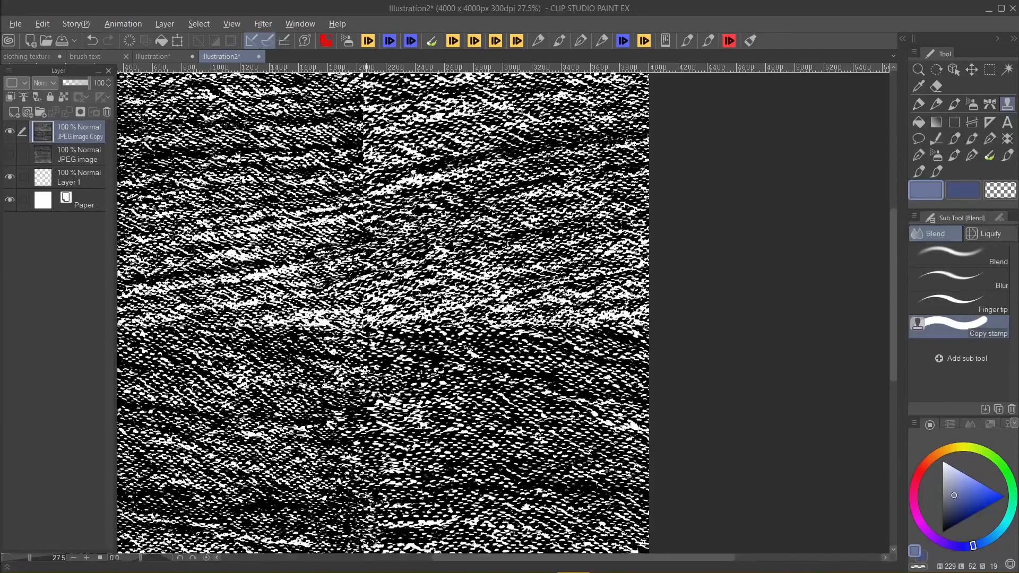
# Step: Blend the vertical seam through the upper half of the canvas with Copy stamp strokes
pyautogui.moveTo(345, 244); pyautogui.dragTo(419, 245)
pyautogui.moveTo(313, 215)
pyautogui.mouseDown()
pyautogui.moveTo(444, 218)
pyautogui.moveTo(427, 229)
pyautogui.mouseUp()
pyautogui.moveTo(330, 260)
pyautogui.mouseDown()
pyautogui.moveTo(409, 260)
pyautogui.moveTo(336, 283)
pyautogui.moveTo(384, 276)
pyautogui.moveTo(375, 299)
pyautogui.mouseUp()
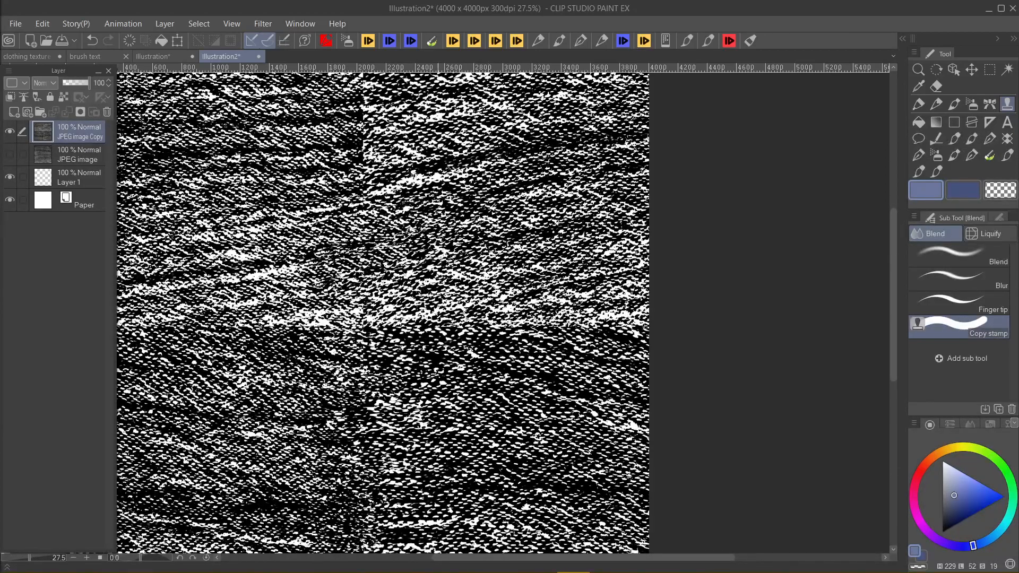
pyautogui.moveTo(324, 189)
pyautogui.mouseDown()
pyautogui.moveTo(451, 190)
pyautogui.moveTo(400, 186)
pyautogui.mouseUp()
pyautogui.moveTo(325, 143); pyautogui.dragTo(395, 143)
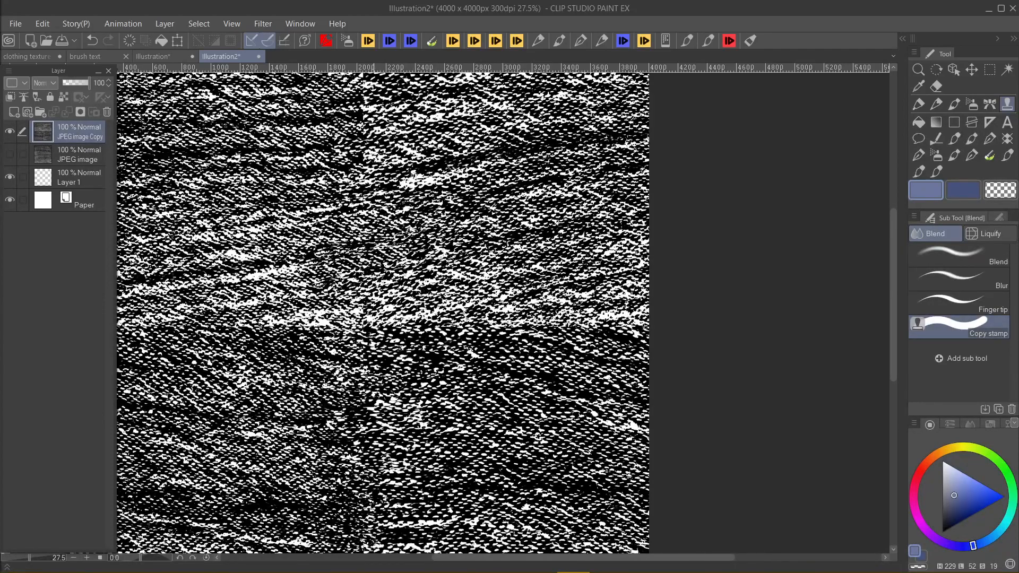
pyautogui.moveTo(250, 149); pyautogui.dragTo(380, 149)
# Step: Stamp over the horizontal seam near the canvas centre and the topmost end of the vertical seam
pyautogui.moveTo(250, 332); pyautogui.dragTo(434, 331)
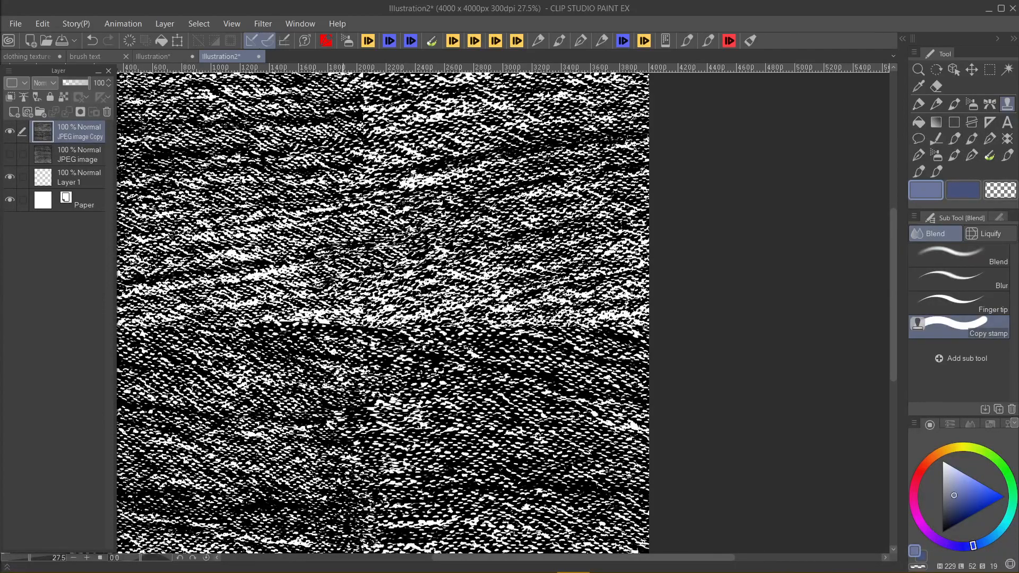
pyautogui.moveTo(327, 361); pyautogui.dragTo(383, 363)
pyautogui.moveTo(331, 411)
pyautogui.mouseDown()
pyautogui.moveTo(372, 412)
pyautogui.moveTo(332, 405)
pyautogui.mouseUp()
pyautogui.scroll(5, 382, 313)
pyautogui.moveTo(325, 226)
pyautogui.mouseDown()
pyautogui.moveTo(390, 193)
pyautogui.moveTo(387, 240)
pyautogui.mouseUp()
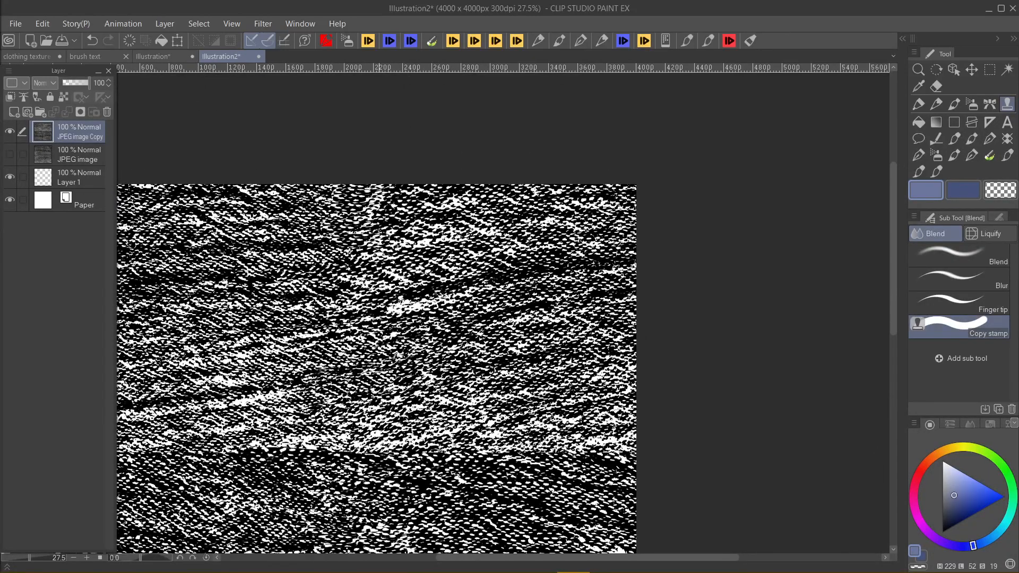
# Step: Hide the rest of the horizontal seam on both sides of the centre with cloned knit texture
pyautogui.scroll(-2, 507, 245)
pyautogui.moveTo(486, 400); pyautogui.dragTo(458, 334)
pyautogui.scroll(3, 459, 333)
pyautogui.moveTo(374, 353)
pyautogui.mouseDown()
pyautogui.moveTo(589, 357)
pyautogui.moveTo(510, 351)
pyautogui.mouseUp()
pyautogui.moveTo(378, 374)
pyautogui.mouseDown()
pyautogui.moveTo(376, 336)
pyautogui.moveTo(202, 361)
pyautogui.moveTo(401, 345)
pyautogui.mouseUp()
pyautogui.hscroll(-3, 340, 350)
pyautogui.moveTo(297, 345); pyautogui.dragTo(197, 347)
pyautogui.moveTo(228, 345); pyautogui.dragTo(135, 345)
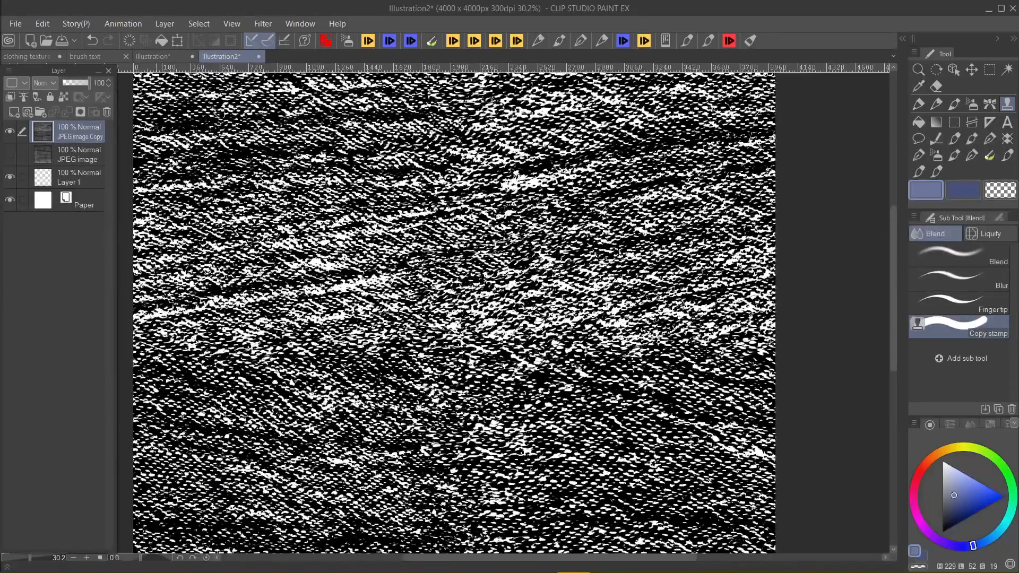
# Step: Even out the remaining bright and dark patches across the whole texture with broad Copy stamp strokes
pyautogui.scroll(-2, 343, 346)
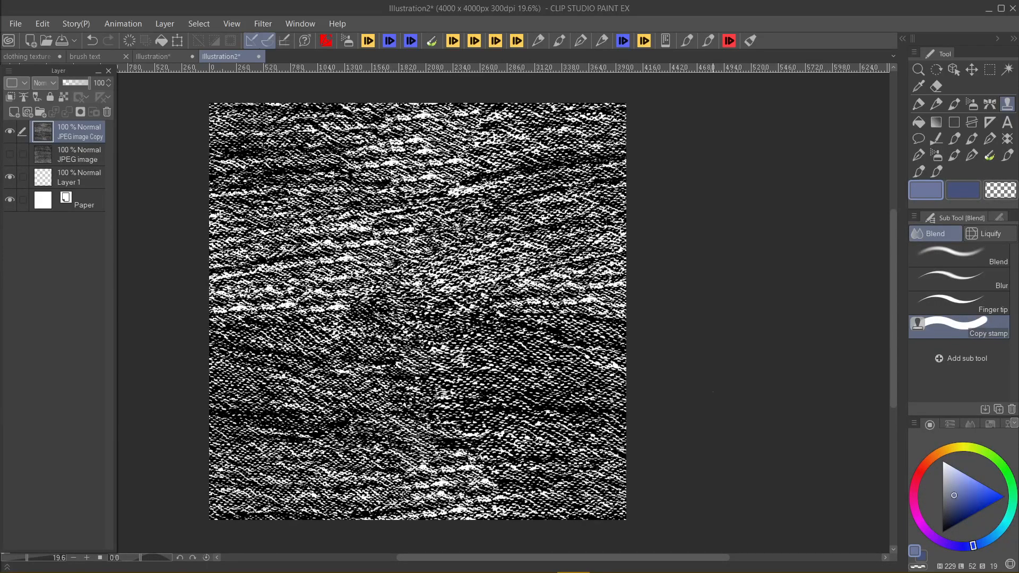
pyautogui.moveTo(504, 438)
pyautogui.mouseDown()
pyautogui.moveTo(282, 414)
pyautogui.moveTo(228, 390)
pyautogui.mouseUp()
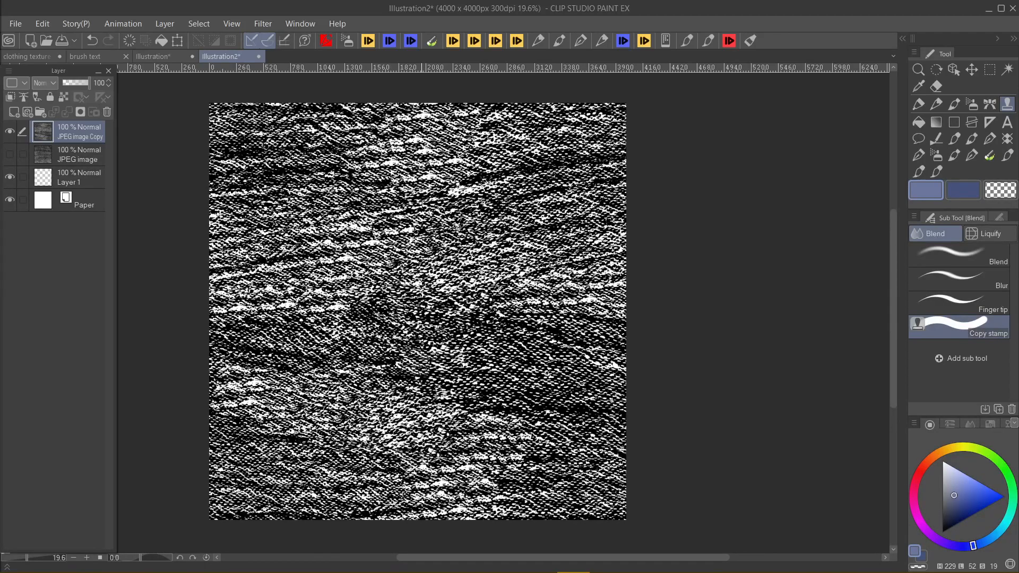
pyautogui.moveTo(346, 305); pyautogui.dragTo(462, 303)
pyautogui.moveTo(502, 212)
pyautogui.mouseDown()
pyautogui.moveTo(429, 223)
pyautogui.moveTo(427, 206)
pyautogui.mouseUp()
pyautogui.moveTo(368, 228); pyautogui.dragTo(432, 218)
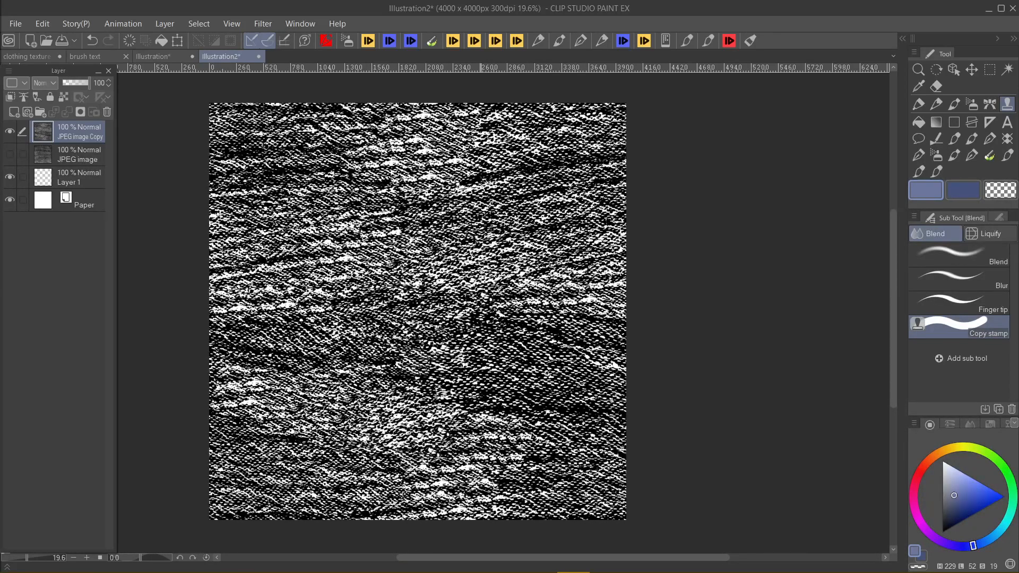
pyautogui.moveTo(473, 132); pyautogui.dragTo(371, 152)
# Step: Register the seamless texture layer as a tiling image material, repeating vertically and horizontally, saved under Color pattern > Texture
pyautogui.hotkey('alt', 'e')
pyautogui.click(29, 503)
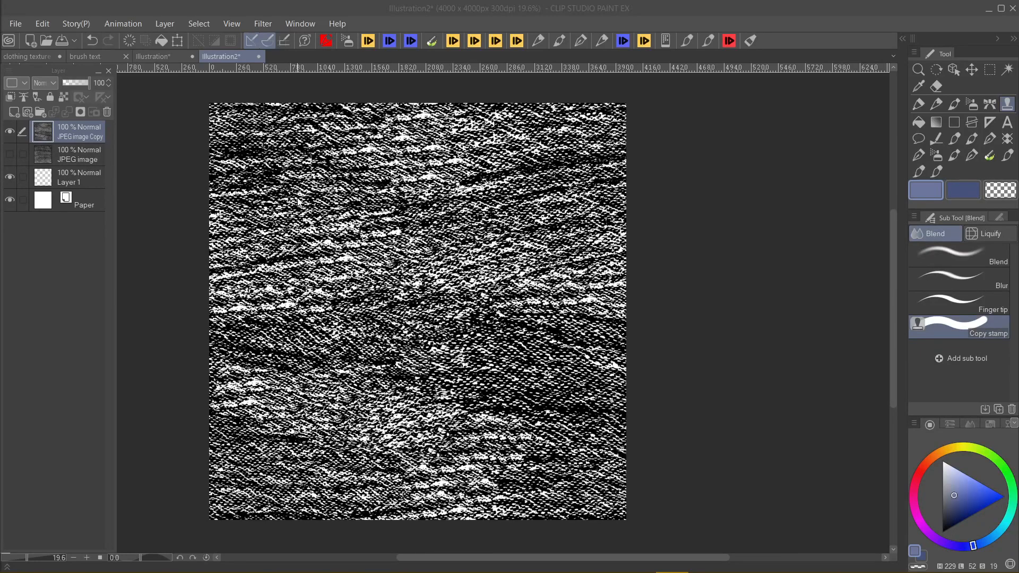
pyautogui.click(39, 26)
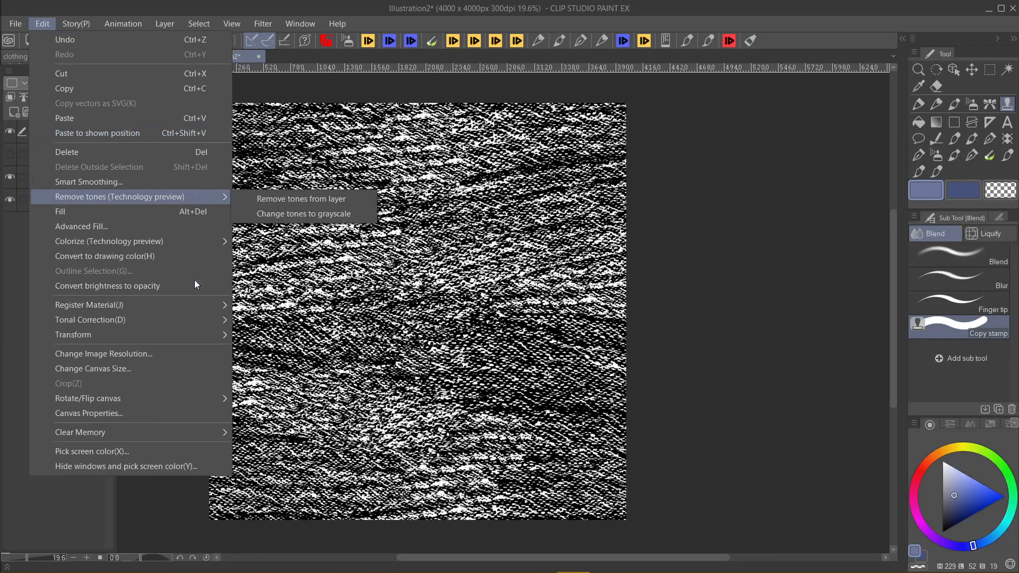
pyautogui.moveTo(192, 308)
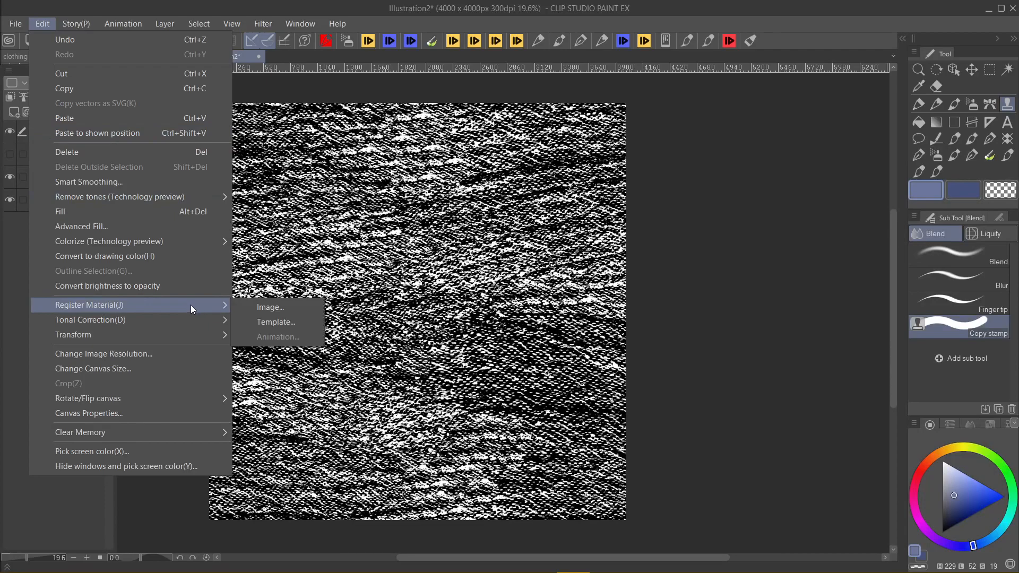
pyautogui.click(259, 307)
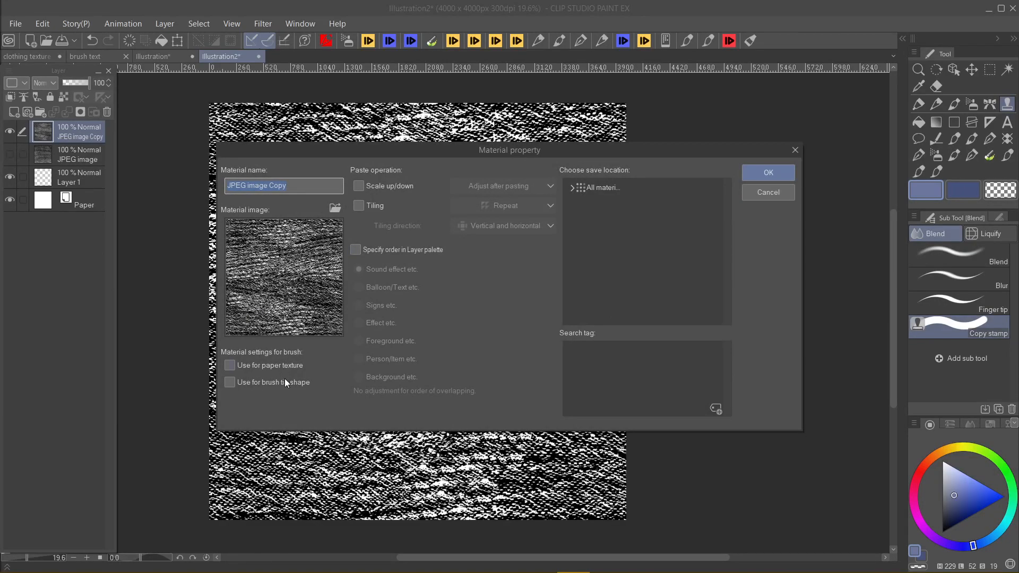
pyautogui.click(359, 206)
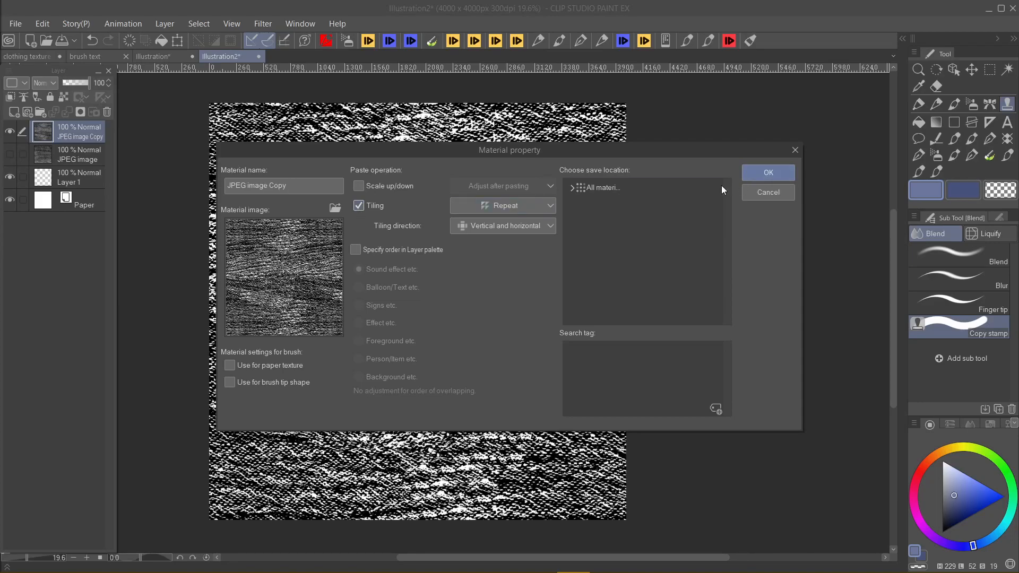
pyautogui.click(574, 187)
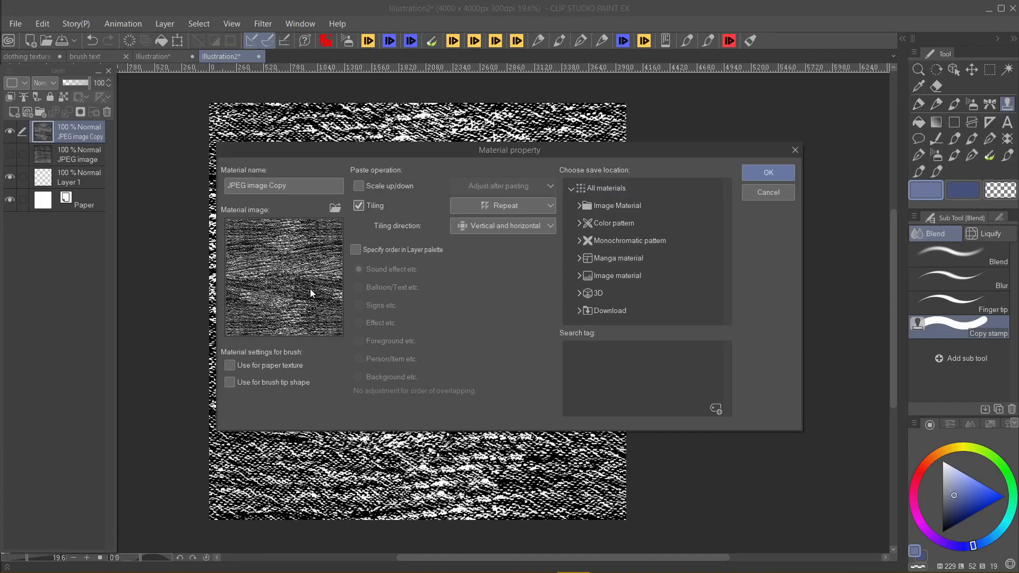
pyautogui.moveTo(524, 158); pyautogui.dragTo(433, 305)
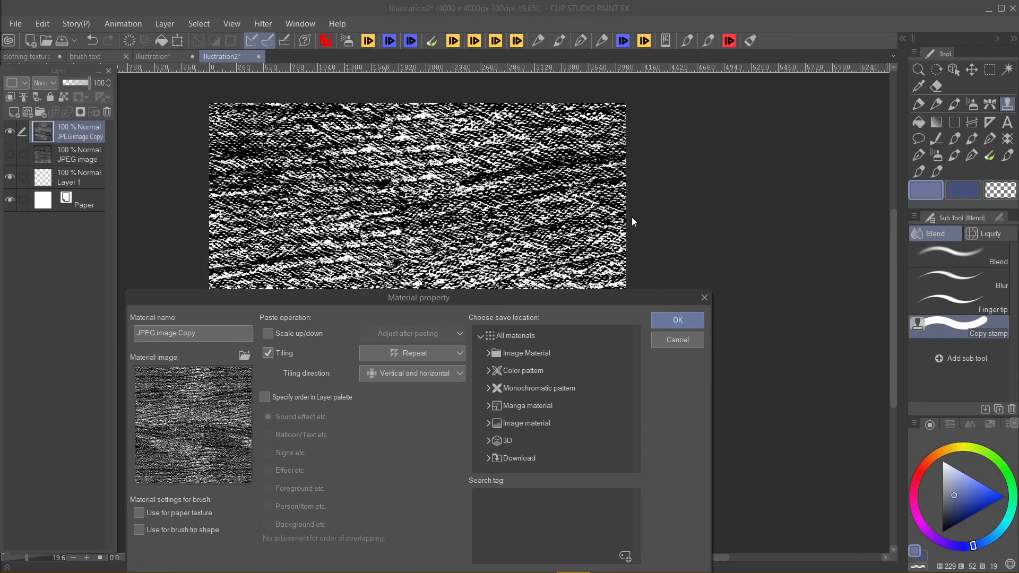
pyautogui.moveTo(475, 287); pyautogui.dragTo(569, 172)
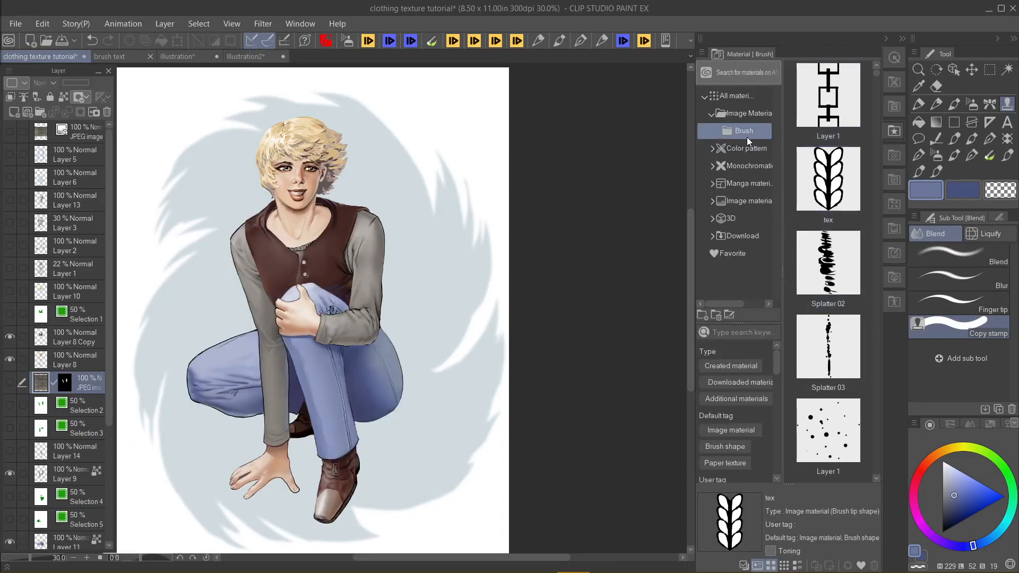
# Step: Place the JPEG image Copy material from the Color pattern textures on the character illustration and scale its tile down
pyautogui.click(713, 149)
pyautogui.click(741, 219)
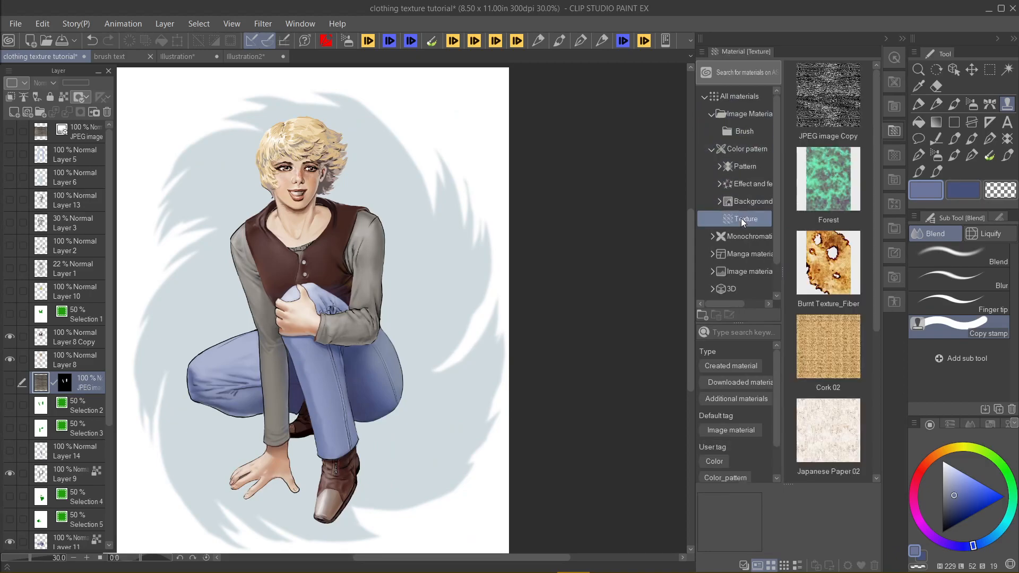
pyautogui.click(832, 97)
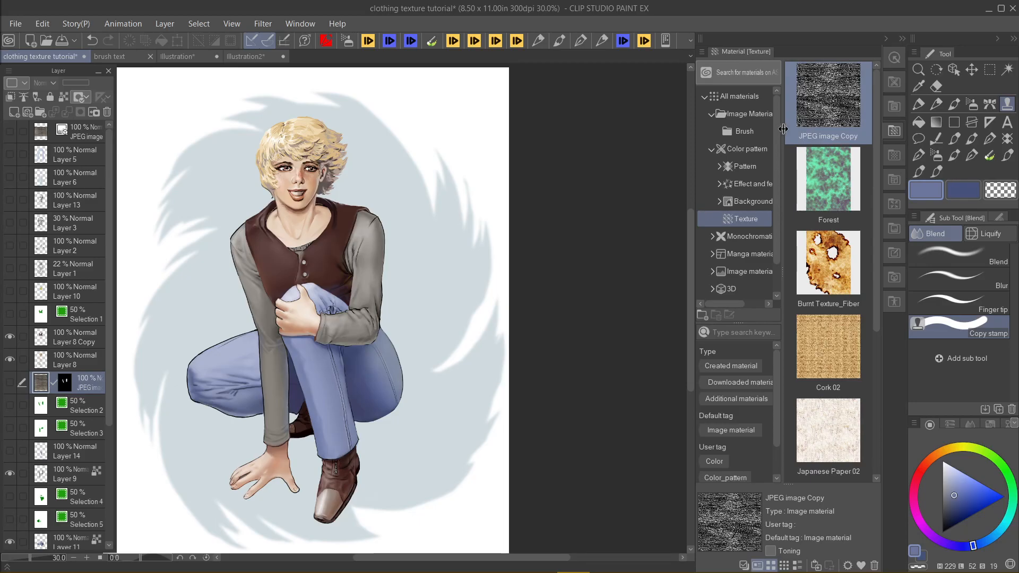
pyautogui.moveTo(788, 129); pyautogui.dragTo(218, 358)
pyautogui.moveTo(431, 145); pyautogui.dragTo(180, 396)
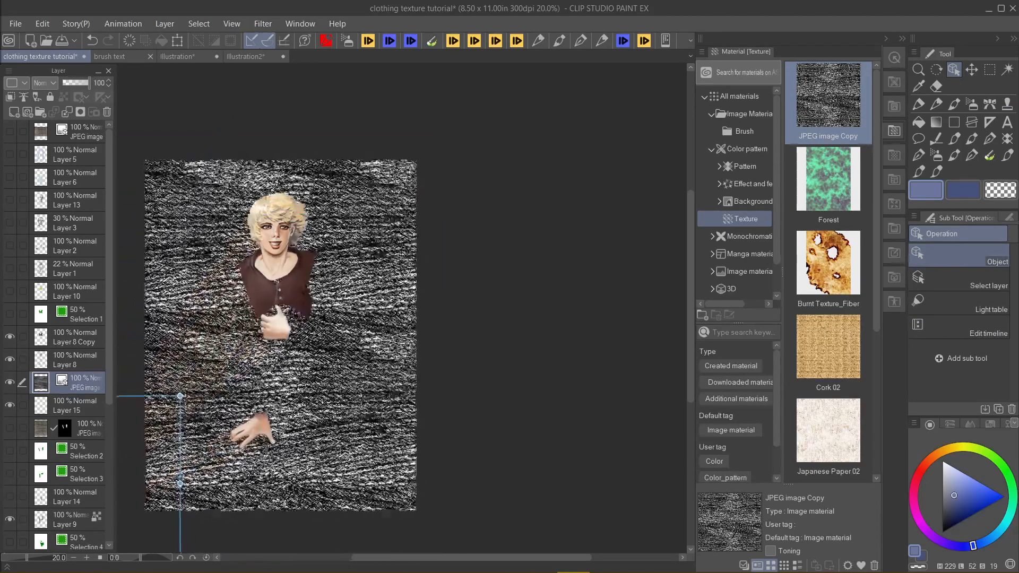
pyautogui.press('Return')
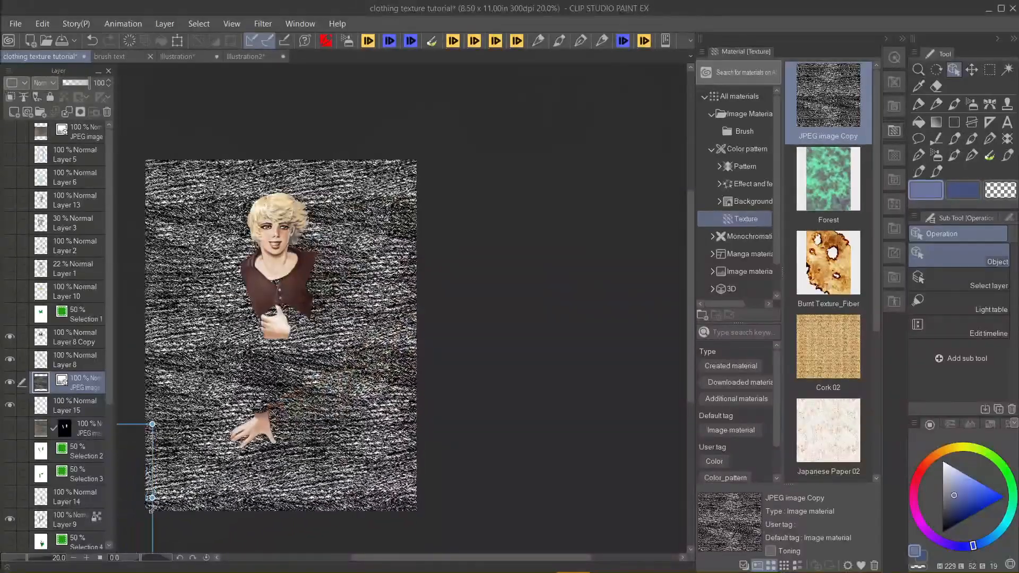
pyautogui.scroll(4, 425, 269)
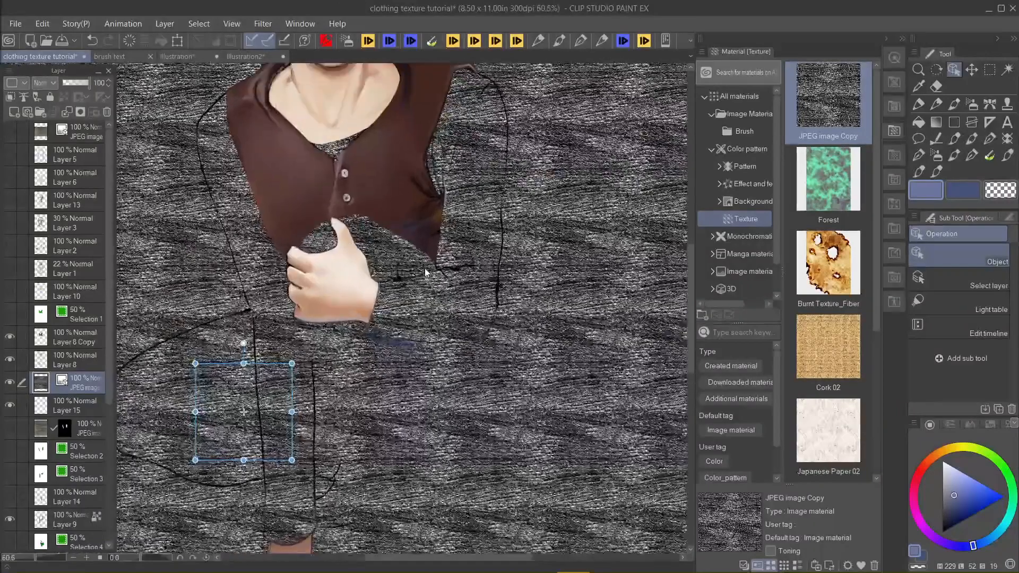
pyautogui.scroll(1, 424, 268)
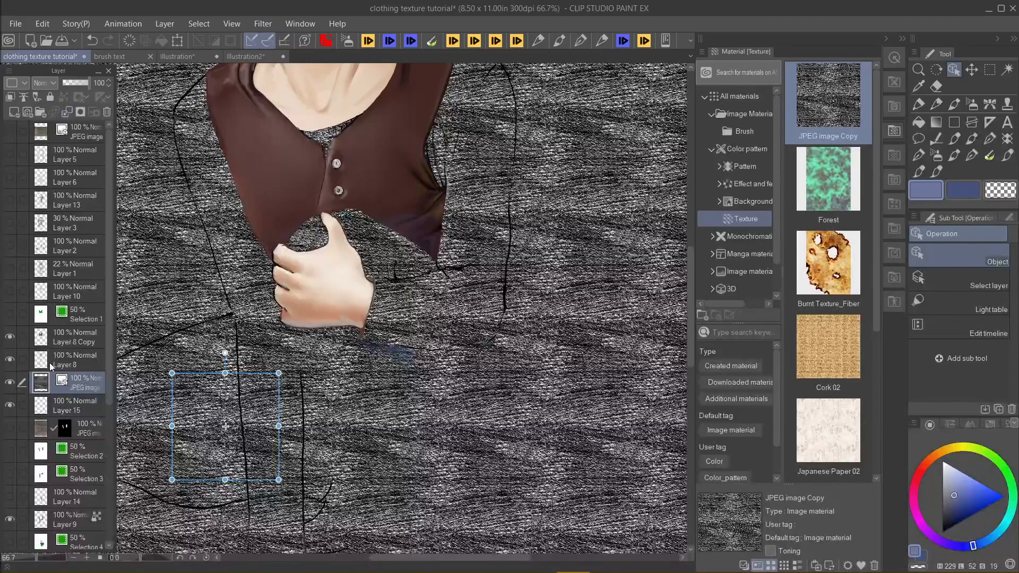
# Step: Duplicate the tiled texture layer below the hidden masked JPEG layer and mask the copy to the sleeves using Selection 2
pyautogui.click(68, 113)
pyautogui.moveTo(80, 406); pyautogui.dragTo(84, 459)
pyautogui.click(11, 474)
pyautogui.click(11, 476)
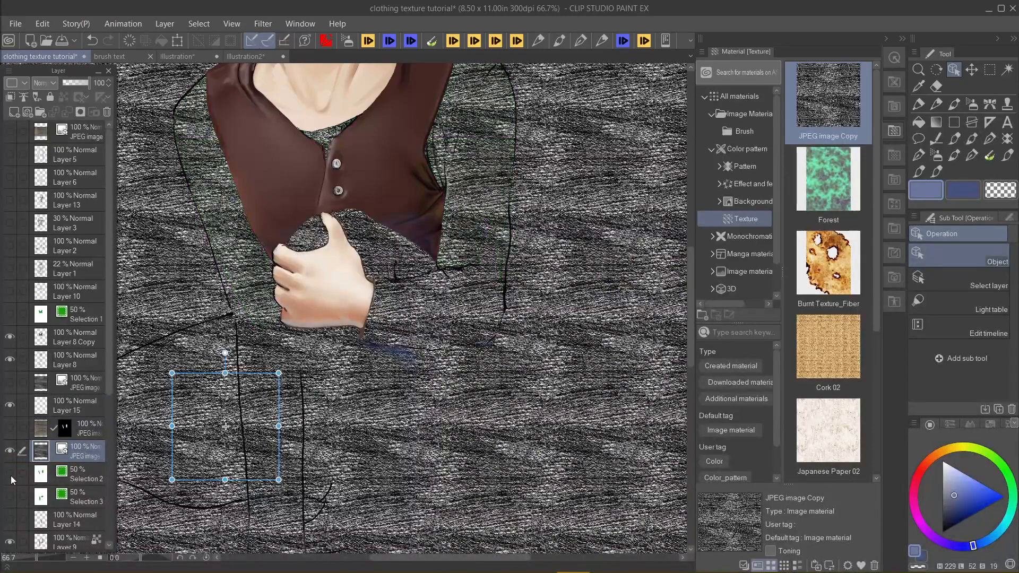
pyautogui.rightClick(10, 475)
pyautogui.click(231, 240)
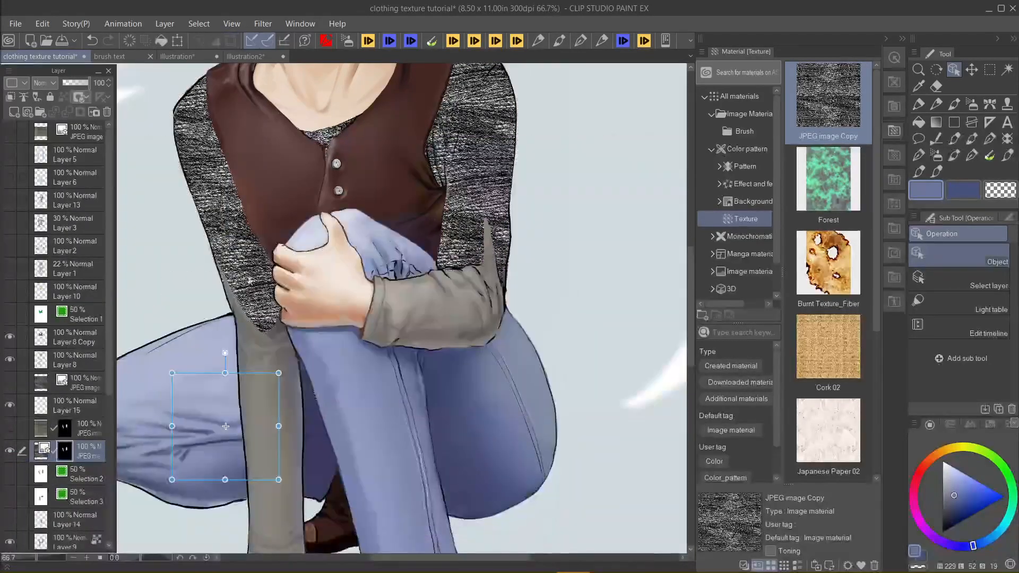
# Step: Adjust the size and position of the masked texture tile so the knit pattern suits the shirt sleeves
pyautogui.scroll(-3, 480, 211)
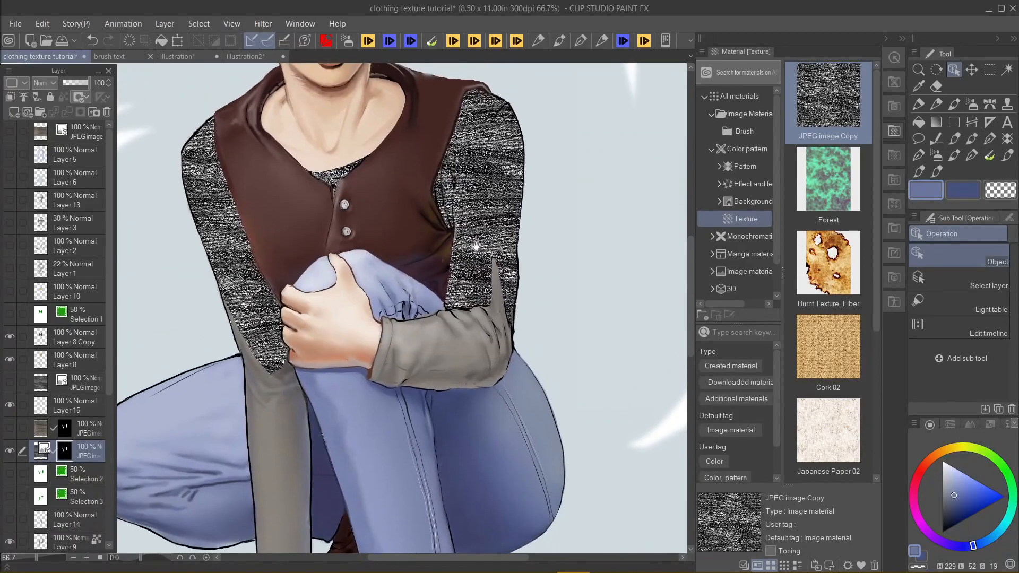
pyautogui.scroll(-2, 356, 263)
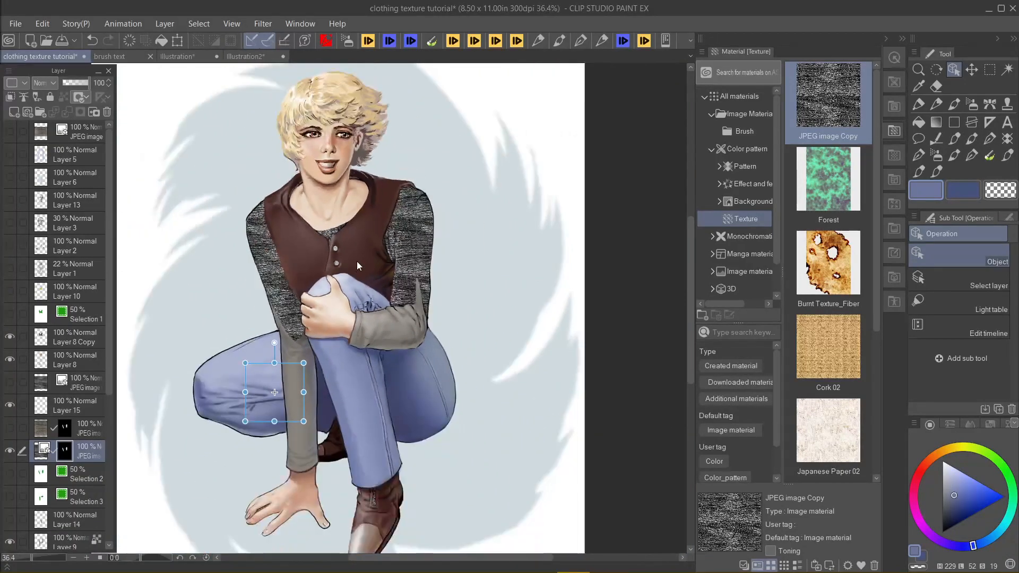
pyautogui.scroll(4, 356, 261)
pyautogui.moveTo(444, 326); pyautogui.dragTo(374, 295)
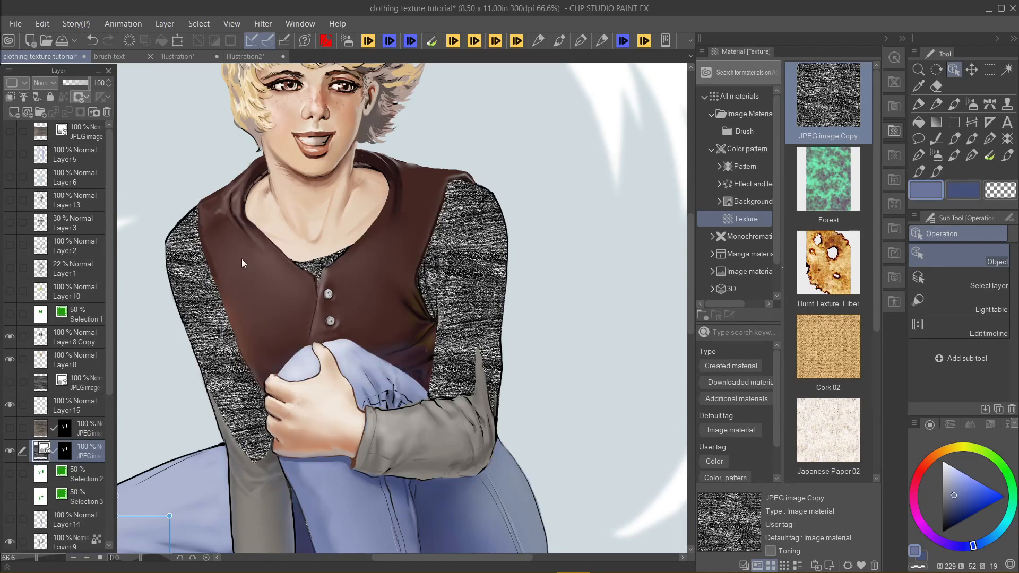
pyautogui.moveTo(485, 291); pyautogui.dragTo(478, 290)
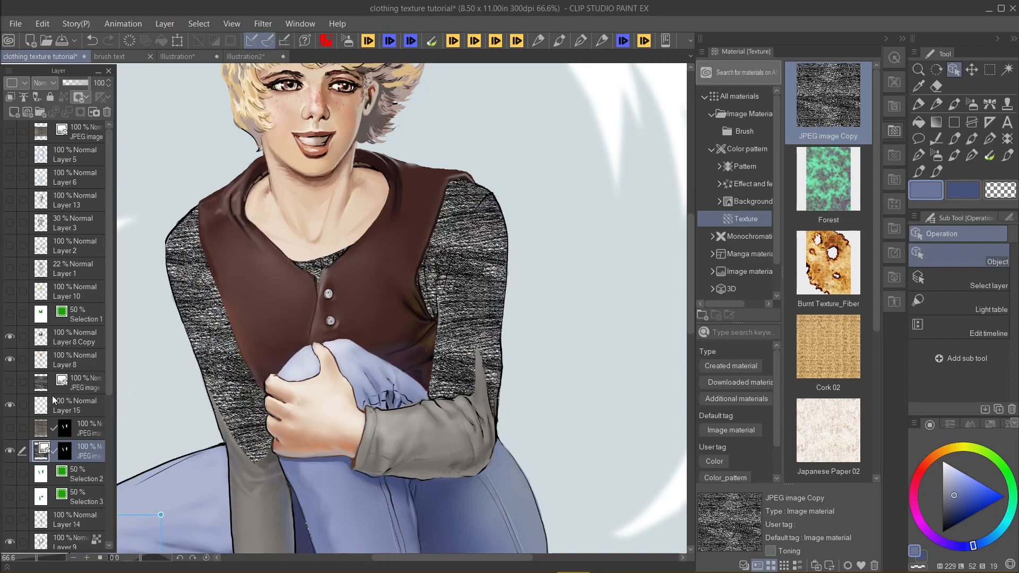
# Step: Rasterize the masked sleeve texture layer and lower its opacity to 24%
pyautogui.click(581, 41)
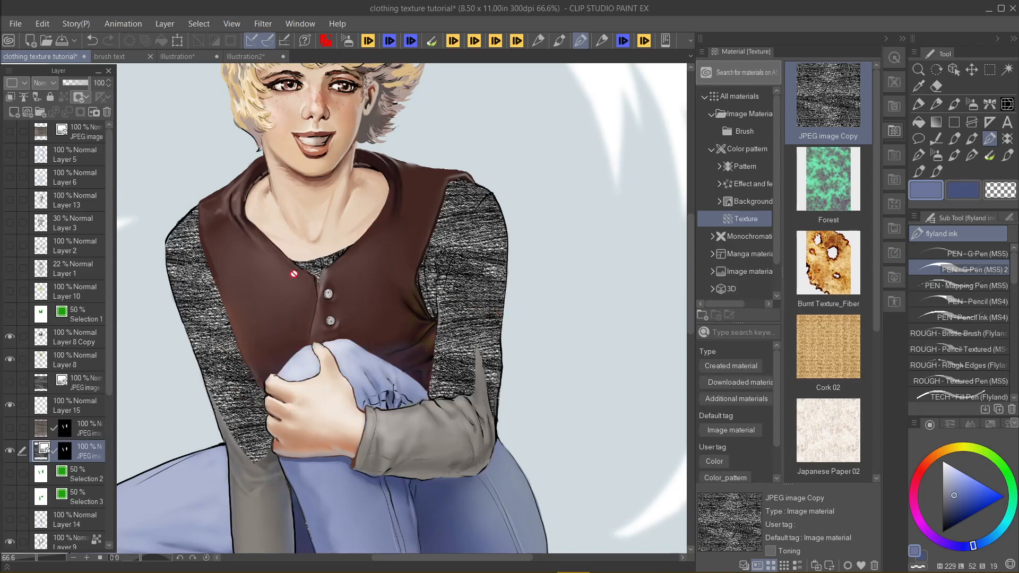
pyautogui.rightClick(78, 451)
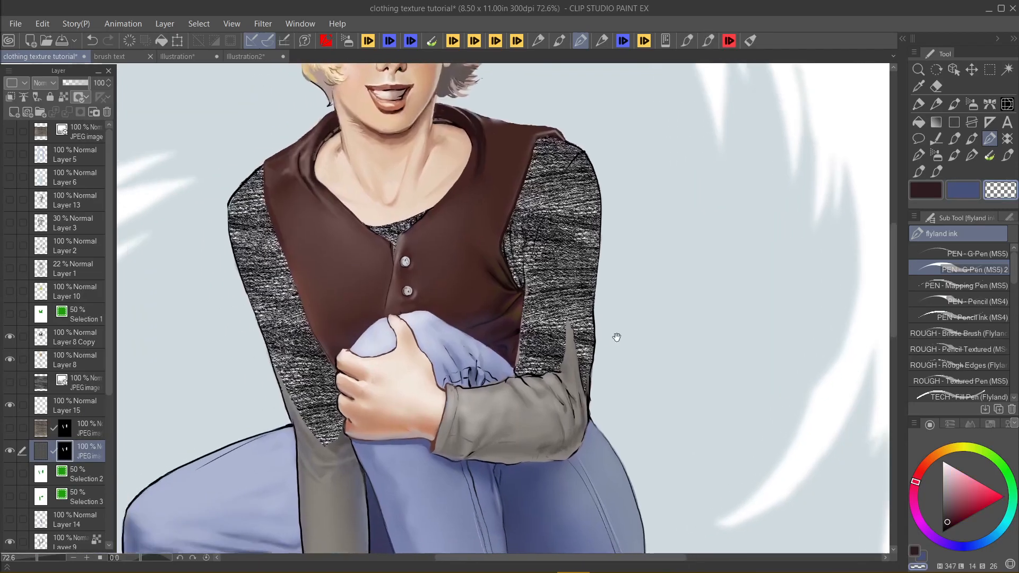
pyautogui.scroll(-3, 614, 337)
pyautogui.moveTo(611, 424); pyautogui.dragTo(545, 384)
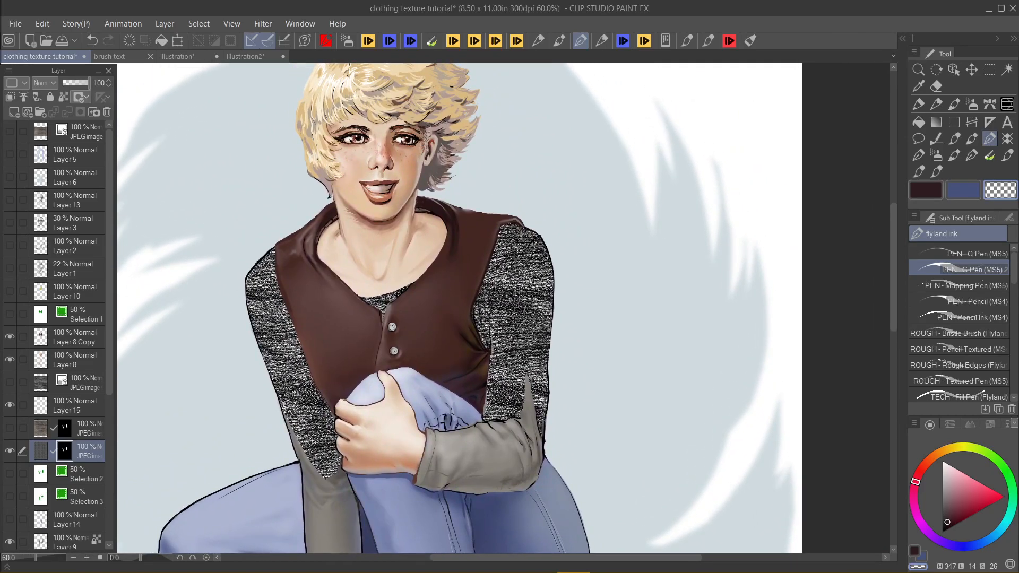
pyautogui.click(42, 450)
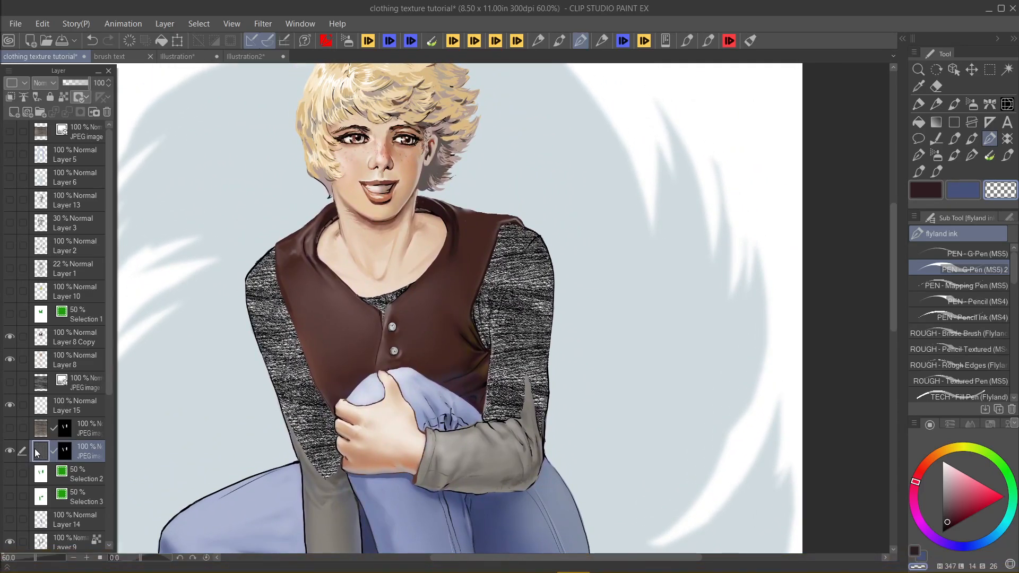
pyautogui.moveTo(91, 87); pyautogui.dragTo(70, 85)
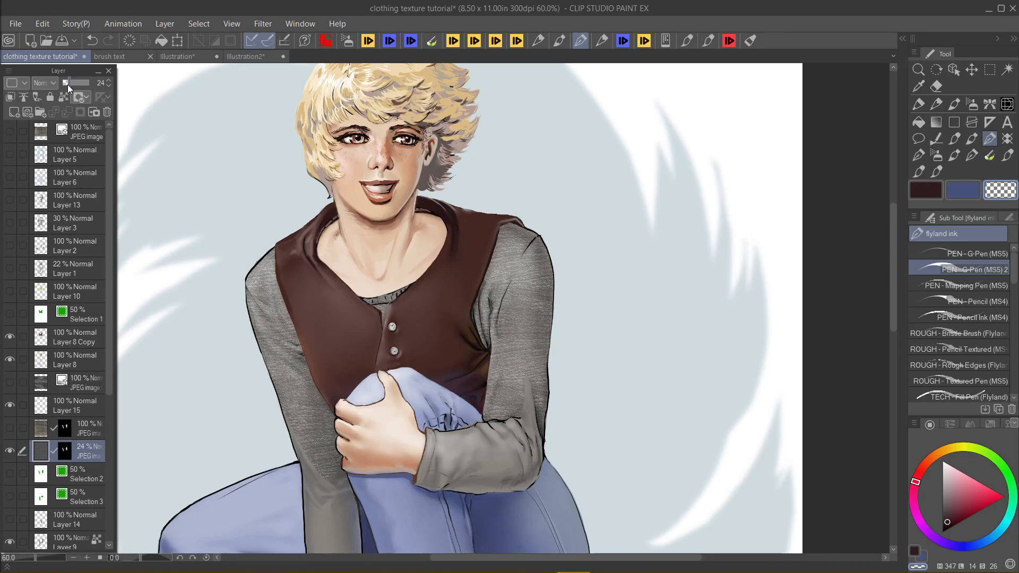
# Step: Choose the Liquify 2 sub tool, place its tool properties beside the sleeve, and set its mode to Expand
pyautogui.click(1007, 105)
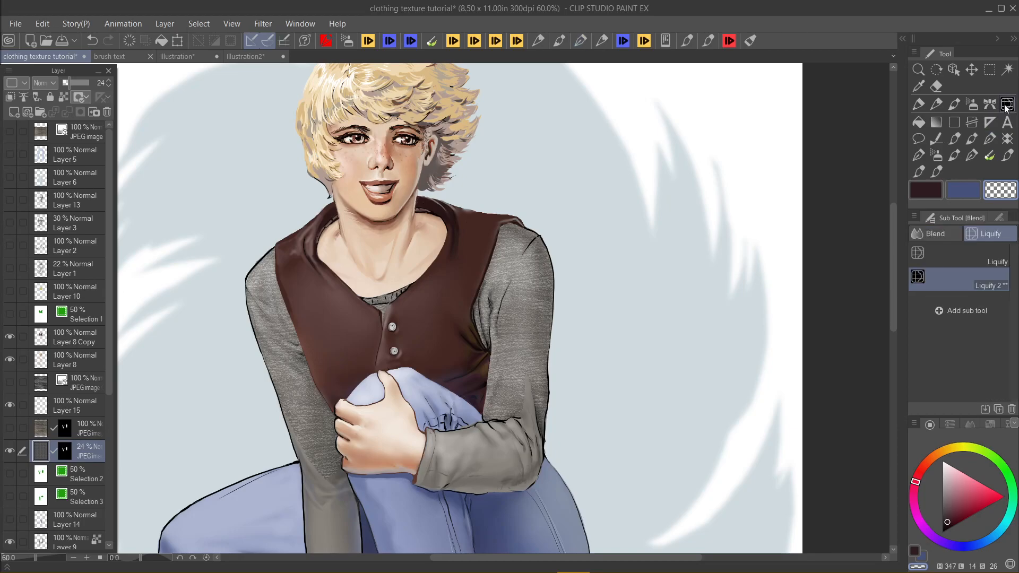
pyautogui.click(951, 232)
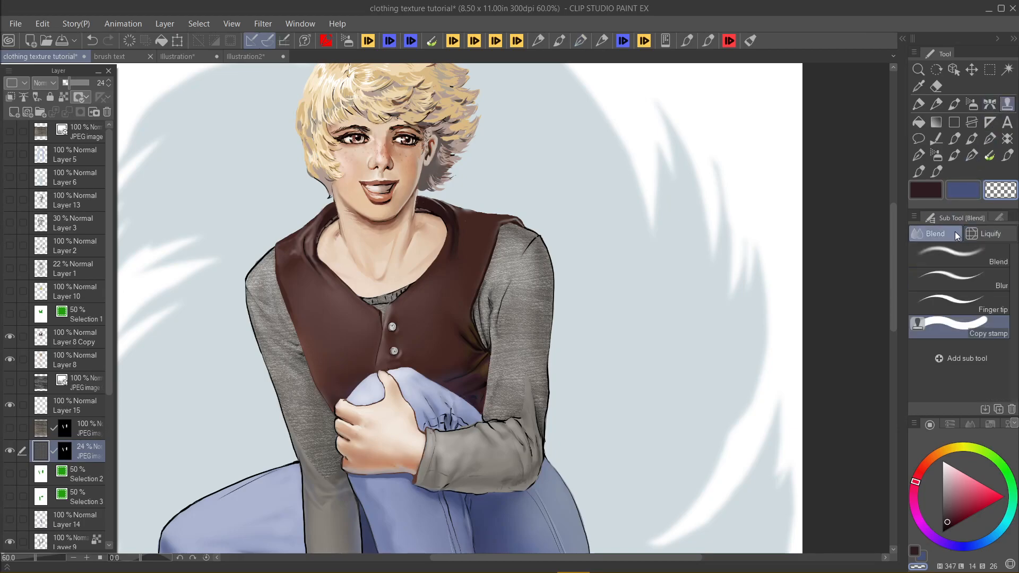
pyautogui.click(986, 237)
pyautogui.scroll(6, 494, 392)
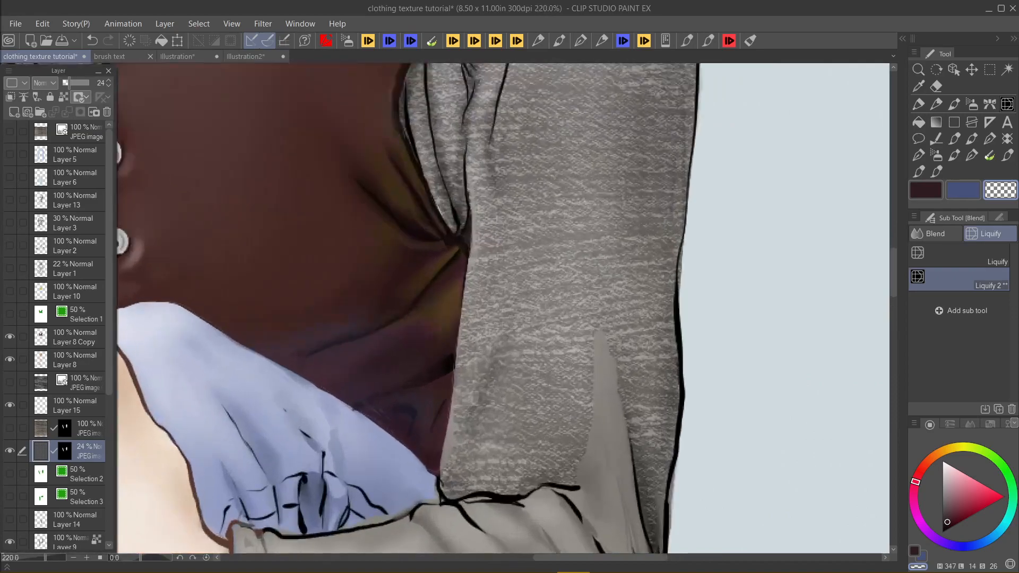
pyautogui.scroll(-3, 494, 392)
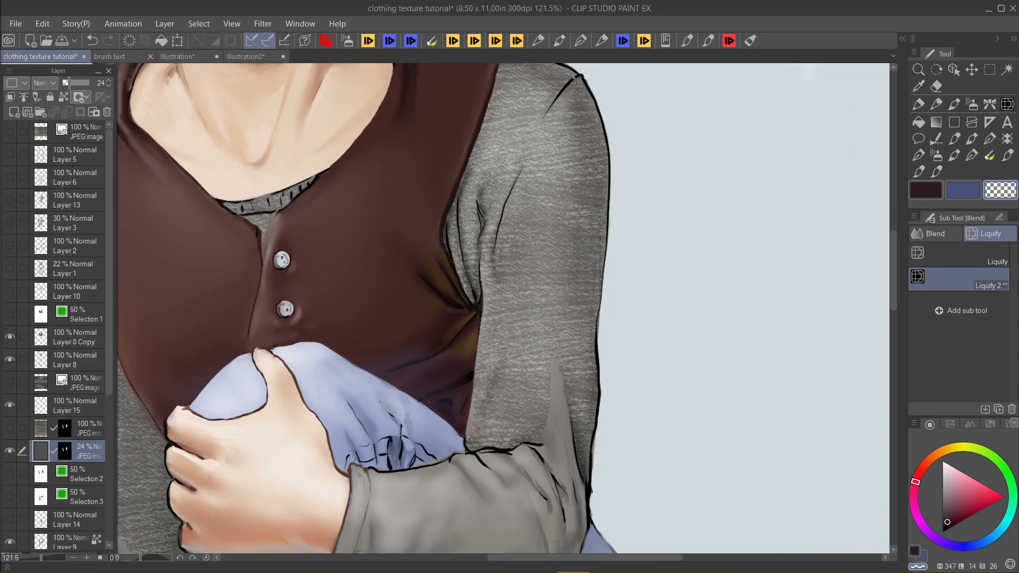
pyautogui.moveTo(196, 204)
pyautogui.mouseDown()
pyautogui.moveTo(379, 131)
pyautogui.moveTo(759, 69)
pyautogui.moveTo(778, 111)
pyautogui.mouseUp()
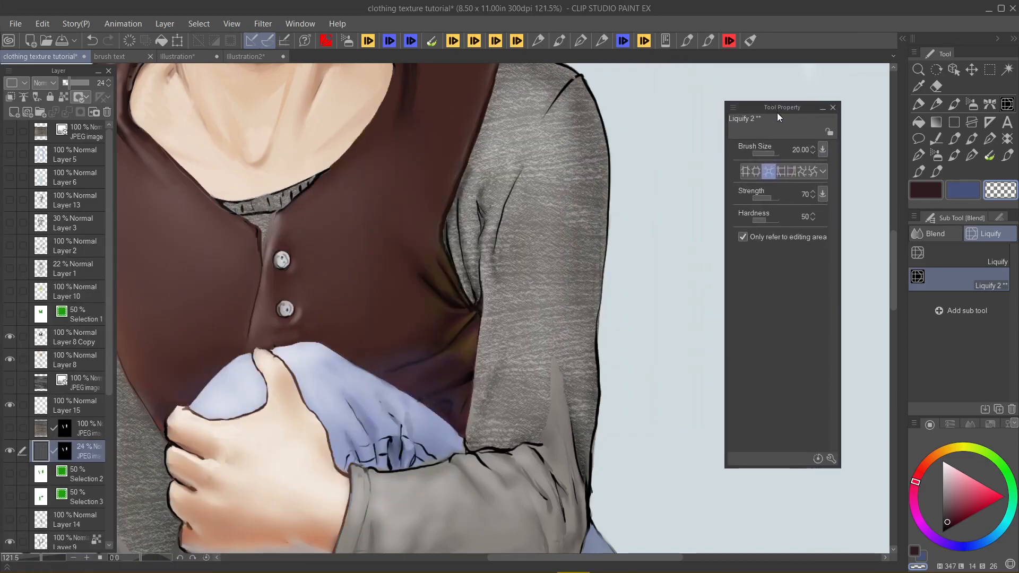
pyautogui.click(758, 172)
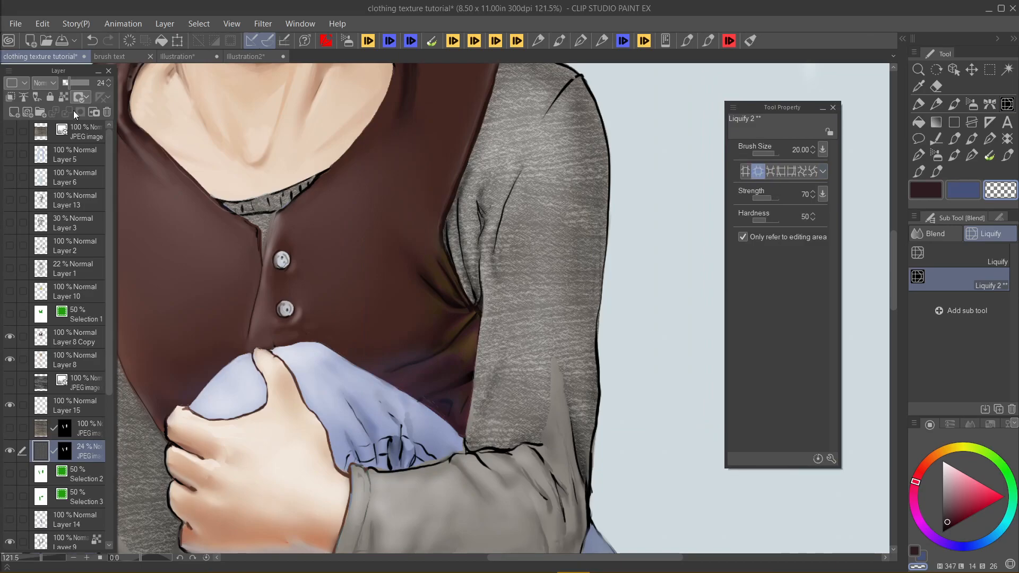
# Step: Raise the sleeve texture layer's opacity to 90%, try an Expand stroke near the armpit, and undo it
pyautogui.moveTo(80, 83); pyautogui.dragTo(86, 84)
pyautogui.moveTo(499, 287)
pyautogui.mouseDown()
pyautogui.moveTo(493, 274)
pyautogui.moveTo(486, 364)
pyautogui.moveTo(489, 287)
pyautogui.moveTo(494, 334)
pyautogui.mouseUp()
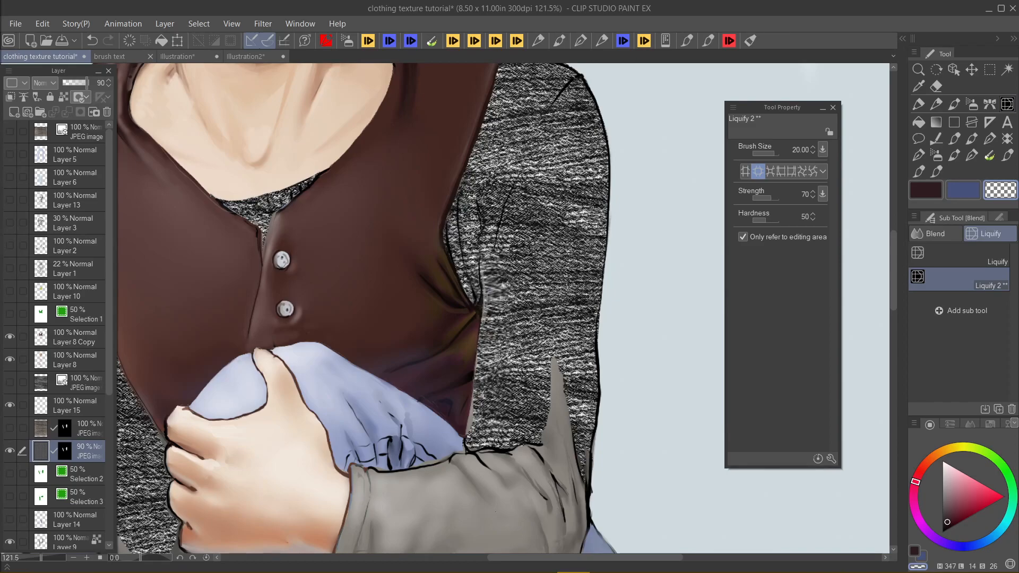
pyautogui.hotkey('ctrl', 'z')
pyautogui.hotkey('ctrl', 'z')
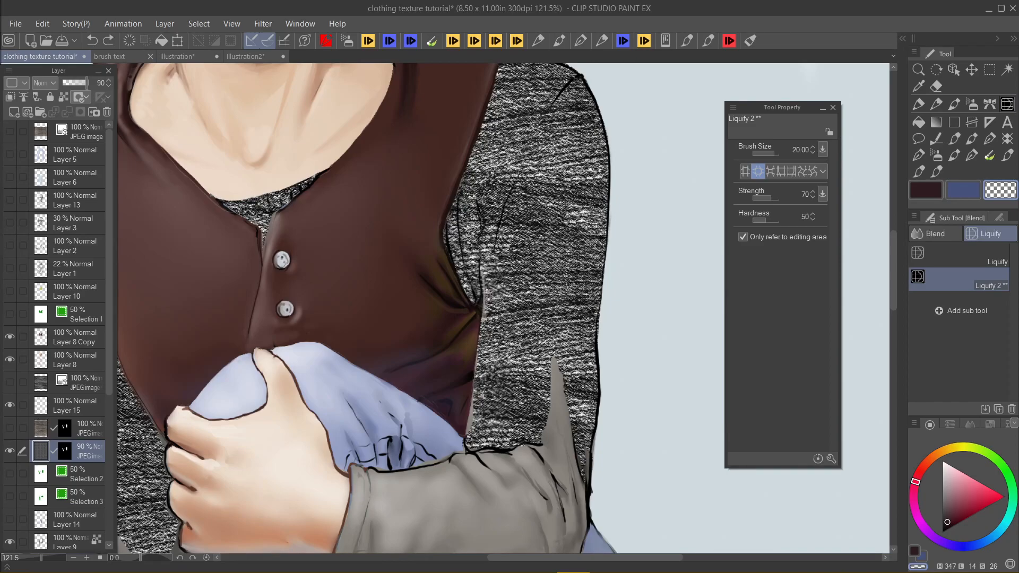
# Step: Warp the knit texture beside the armpit fold with Liquify strokes, then set the mode to Pinch with a brush size of 2
pyautogui.moveTo(469, 211); pyautogui.dragTo(464, 284)
pyautogui.moveTo(464, 217); pyautogui.dragTo(467, 240)
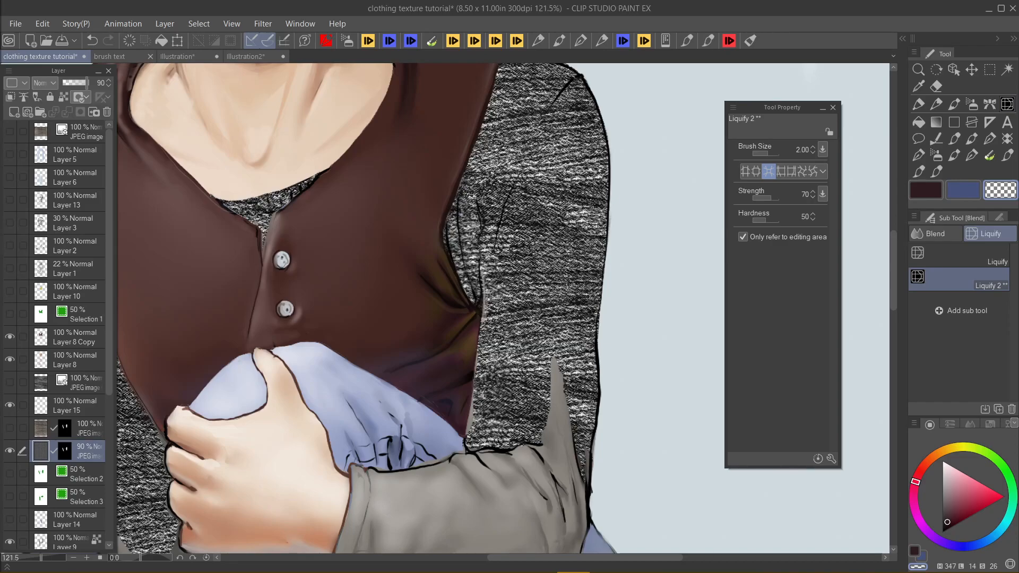
pyautogui.scroll(5, 543, 259)
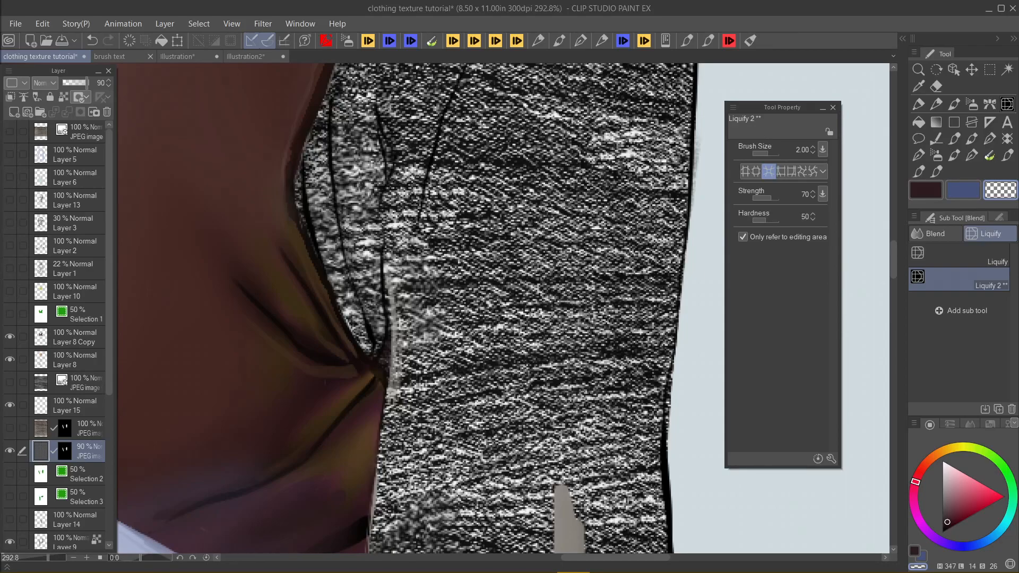
pyautogui.scroll(-6, 312, 163)
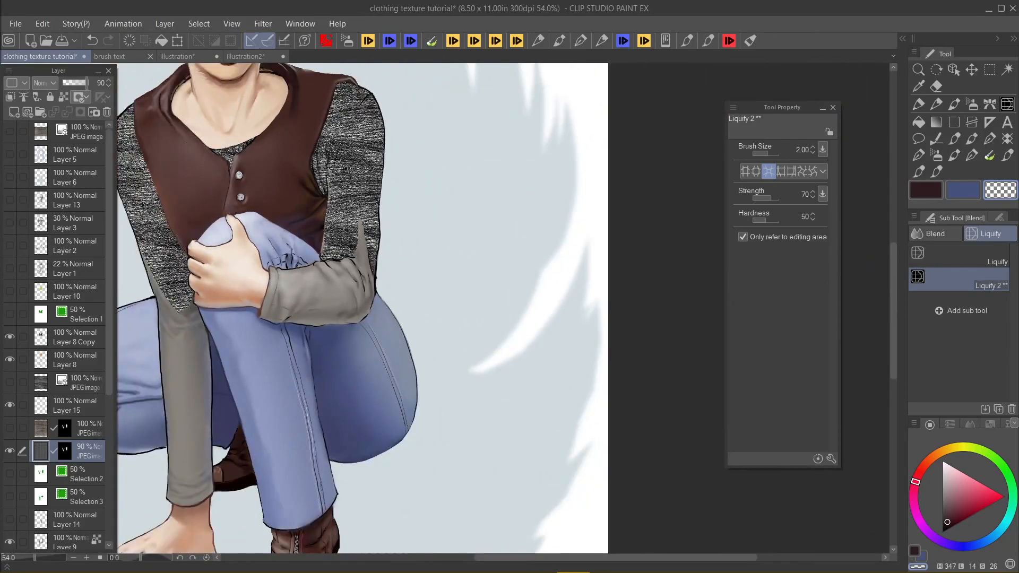
pyautogui.scroll(4, 361, 308)
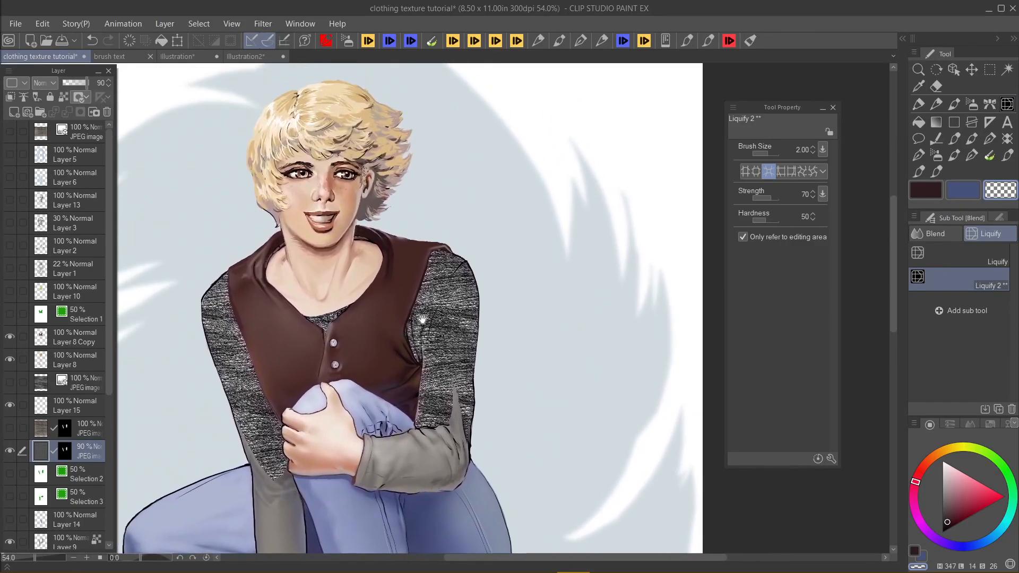
pyautogui.scroll(1, 419, 325)
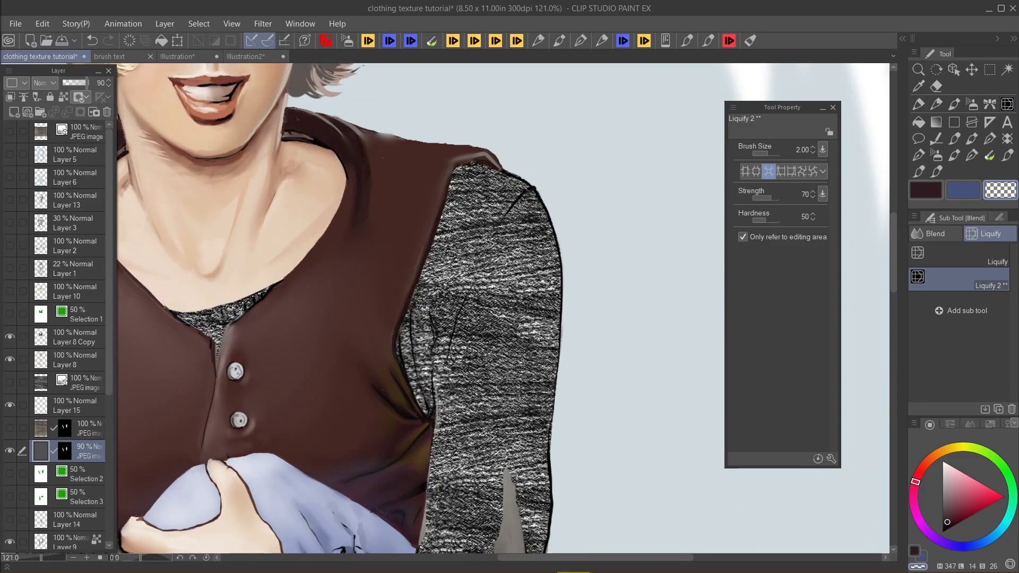
# Step: Set the Liquify mode to Expand, try a stroke up the fold line in the upper sleeve, and undo it
pyautogui.click(757, 171)
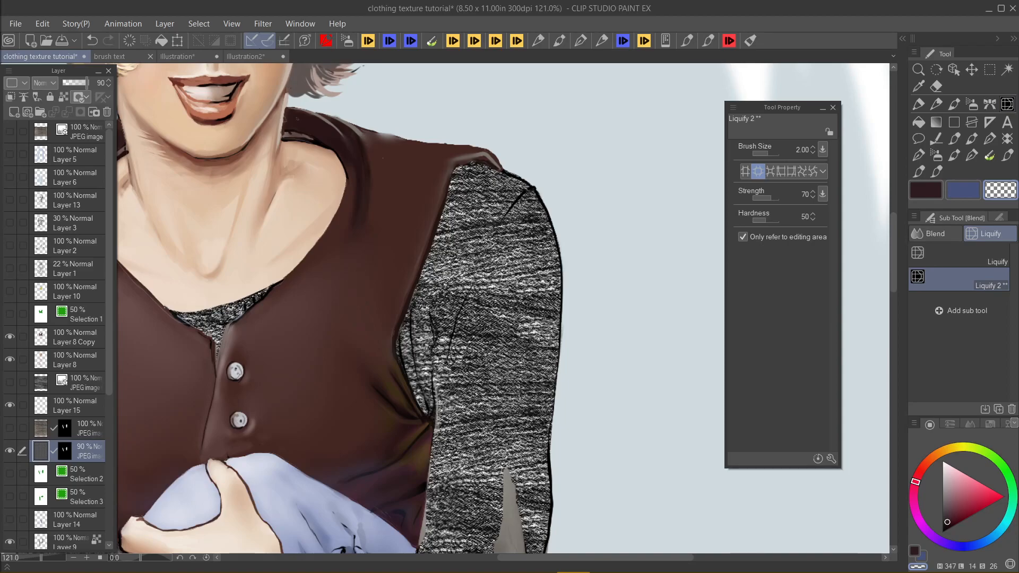
pyautogui.scroll(3, 457, 291)
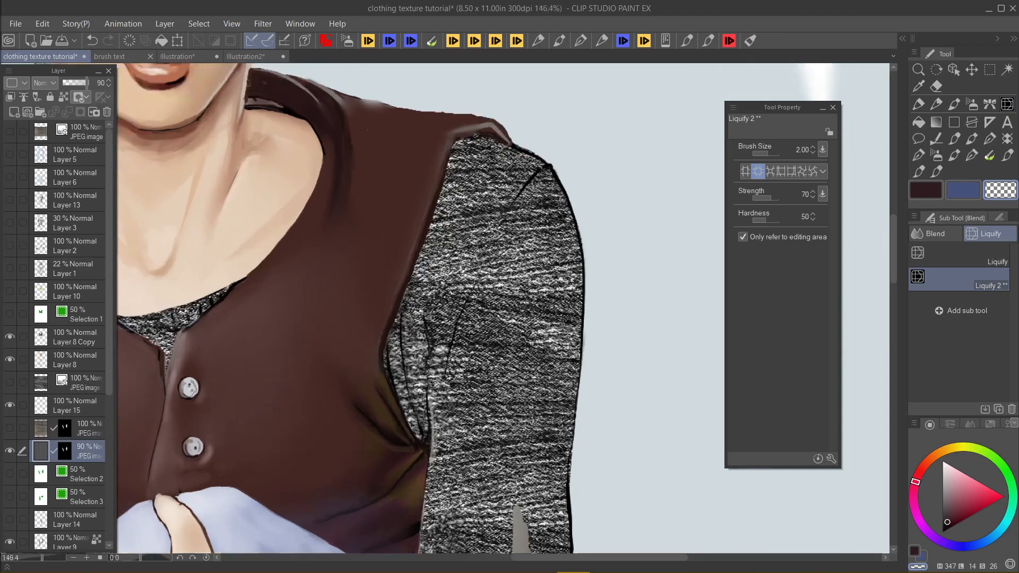
pyautogui.click(771, 171)
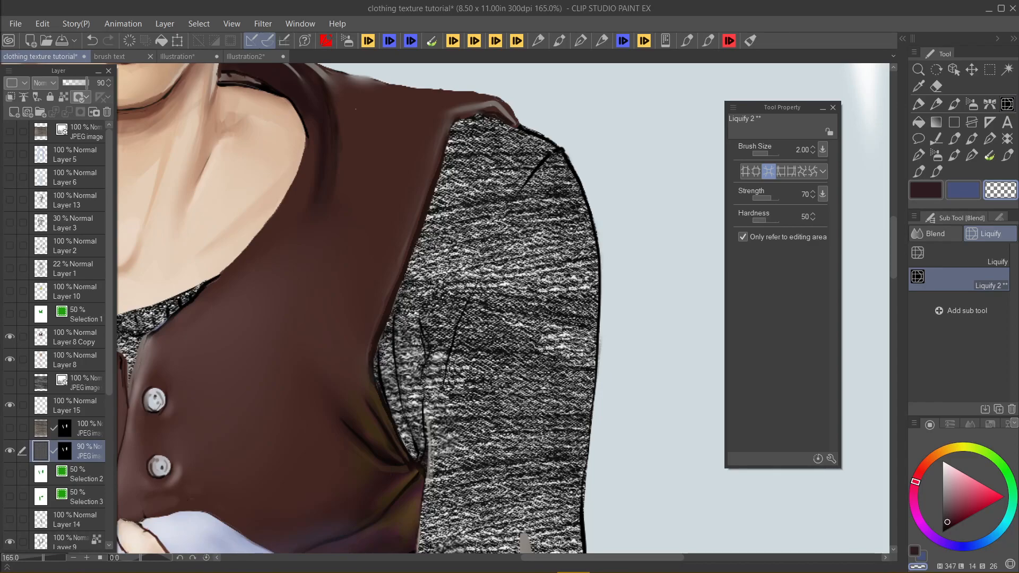
pyautogui.click(757, 171)
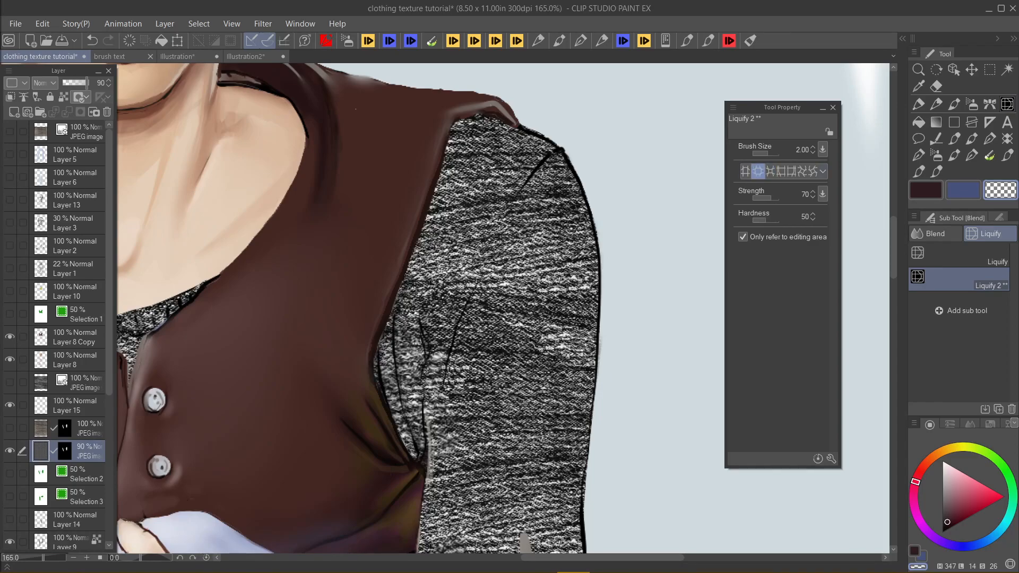
pyautogui.moveTo(449, 326); pyautogui.dragTo(502, 250)
pyautogui.hotkey('ctrl', 'z')
# Step: Enlarge the Liquify brush and warp the knit texture with short strokes along the upper sleeve's fold line
pyautogui.press(']')
pyautogui.press(']')
pyautogui.press(']')
pyautogui.moveTo(453, 310); pyautogui.dragTo(473, 278)
pyautogui.moveTo(443, 337); pyautogui.dragTo(471, 280)
pyautogui.moveTo(454, 321); pyautogui.dragTo(445, 337)
pyautogui.scroll(-2, 303, 130)
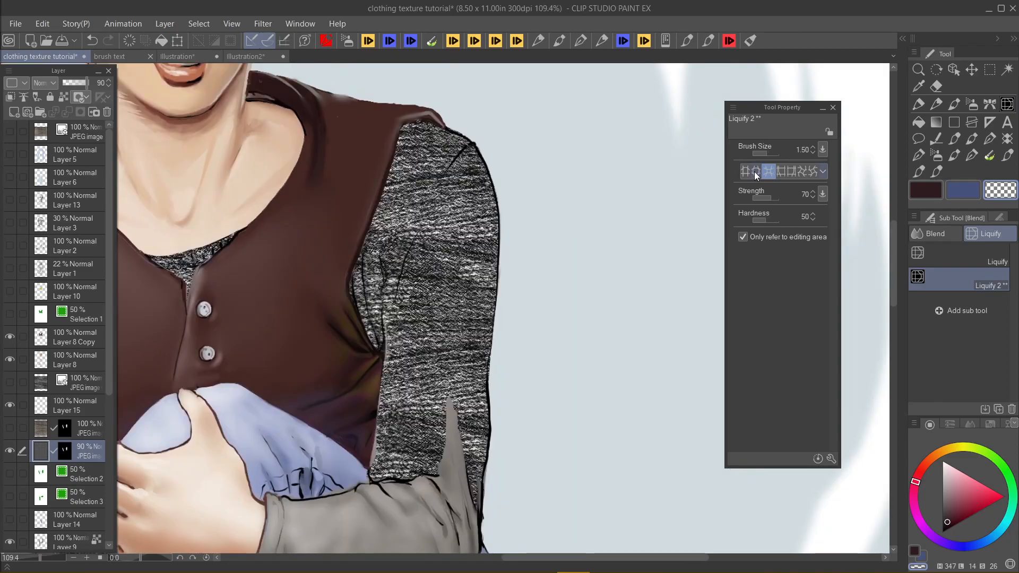
# Step: Try a long Expand stroke with brush size 5 along the sleeve and undo it
pyautogui.press('[')
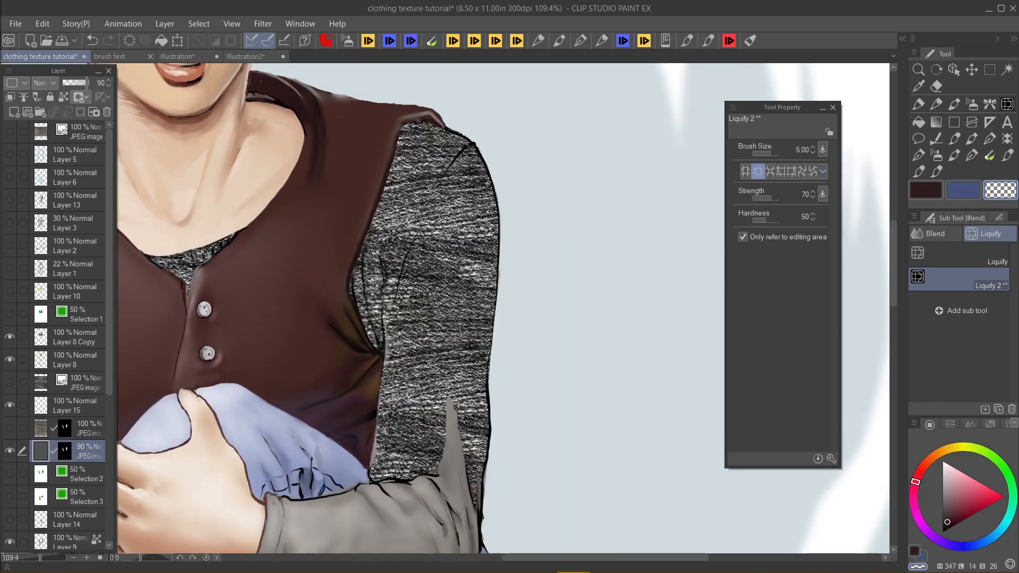
pyautogui.moveTo(407, 439)
pyautogui.mouseDown()
pyautogui.moveTo(420, 276)
pyautogui.moveTo(428, 383)
pyautogui.moveTo(415, 446)
pyautogui.moveTo(424, 239)
pyautogui.moveTo(417, 451)
pyautogui.moveTo(425, 223)
pyautogui.mouseUp()
pyautogui.hotkey('ctrl', 'z')
pyautogui.hotkey('ctrl', 'z')
# Step: Set the Liquify brush size to 50 and expand the knit texture along the sleeve's middle and outer edge
pyautogui.press(']')
pyautogui.press(']')
pyautogui.press(']')
pyautogui.press(']')
pyautogui.press(']')
pyautogui.press(']')
pyautogui.press(']')
pyautogui.press(']')
pyautogui.moveTo(424, 452); pyautogui.dragTo(435, 202)
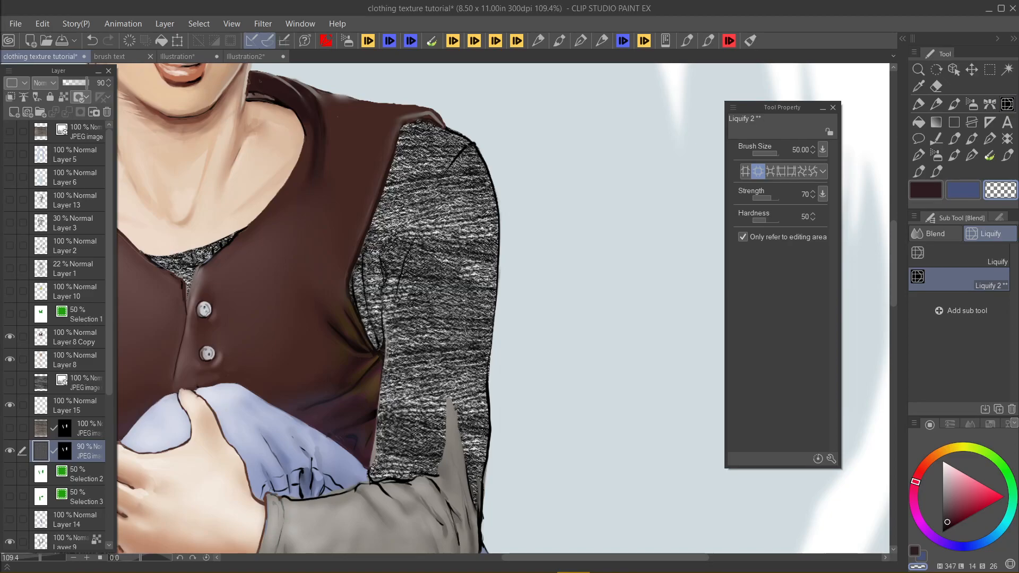
pyautogui.moveTo(419, 398); pyautogui.dragTo(433, 281)
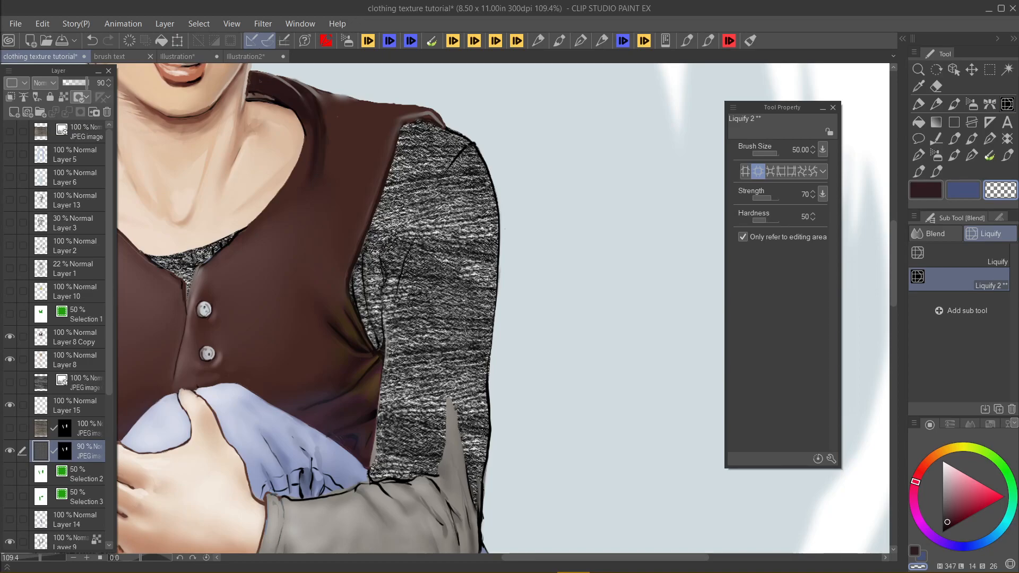
pyautogui.moveTo(486, 260)
pyautogui.mouseDown()
pyautogui.moveTo(478, 167)
pyautogui.moveTo(490, 281)
pyautogui.moveTo(477, 345)
pyautogui.moveTo(475, 499)
pyautogui.mouseUp()
pyautogui.scroll(-2, 427, 410)
pyautogui.scroll(1, 425, 409)
pyautogui.moveTo(425, 371); pyautogui.dragTo(427, 327)
# Step: Expand the knit texture across the middle of the upper sleeve with a Liquify brush size of 17
pyautogui.click(758, 171)
pyautogui.moveTo(444, 192); pyautogui.dragTo(443, 255)
pyautogui.moveTo(444, 212)
pyautogui.mouseDown()
pyautogui.moveTo(438, 271)
pyautogui.moveTo(437, 222)
pyautogui.mouseUp()
pyautogui.moveTo(417, 170)
pyautogui.mouseDown()
pyautogui.moveTo(423, 239)
pyautogui.moveTo(429, 201)
pyautogui.mouseUp()
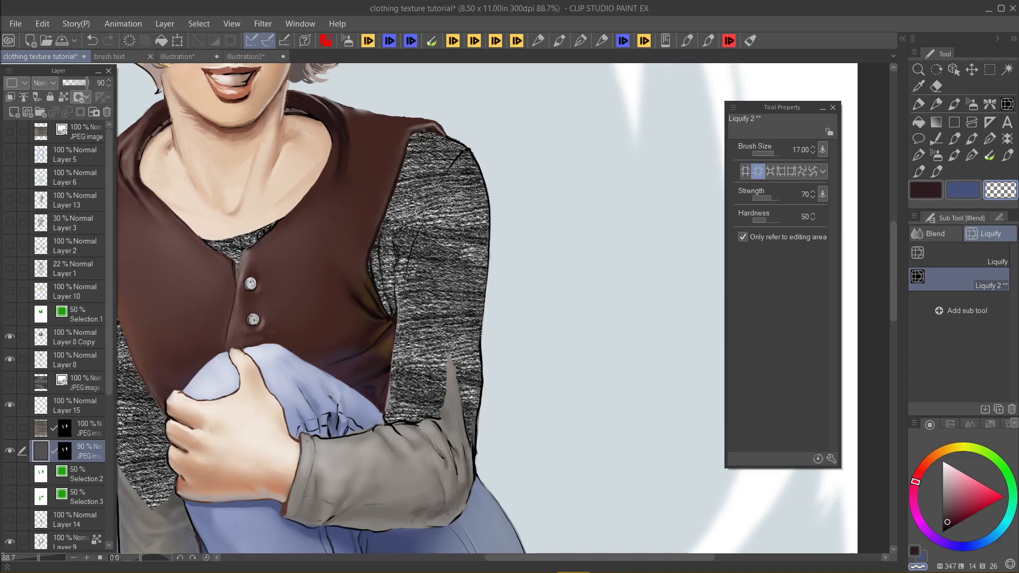
# Step: Reduce the Liquify brush size to 15 and expand the texture near the shoulder seam and down the upper sleeve
pyautogui.moveTo(426, 189); pyautogui.dragTo(411, 223)
pyautogui.moveTo(412, 186); pyautogui.dragTo(401, 190)
pyautogui.moveTo(417, 157)
pyautogui.mouseDown()
pyautogui.moveTo(394, 239)
pyautogui.moveTo(403, 207)
pyautogui.mouseUp()
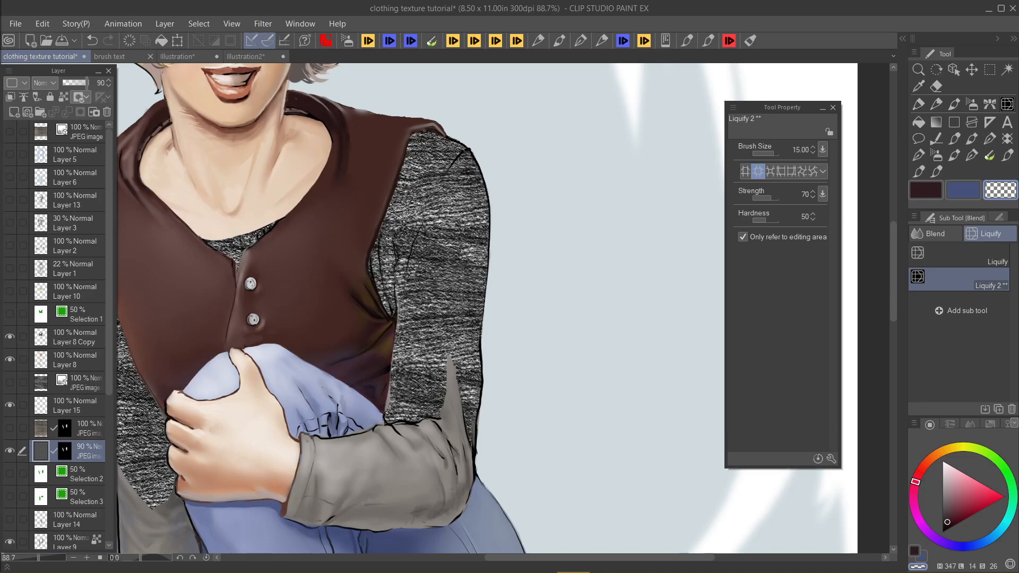
pyautogui.moveTo(433, 161); pyautogui.dragTo(421, 191)
pyautogui.moveTo(441, 155); pyautogui.dragTo(431, 166)
pyautogui.moveTo(446, 200); pyautogui.dragTo(440, 273)
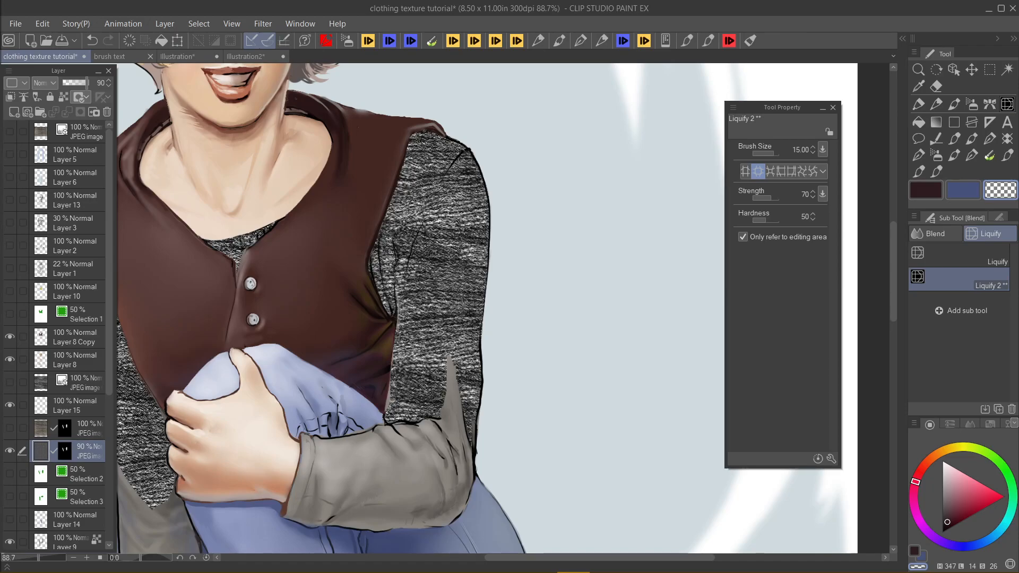
# Step: Set the Liquify brush size to 40 and move the floating tool properties closer to the sleeve
pyautogui.press(']')
pyautogui.press(']')
pyautogui.press(']')
pyautogui.press(']')
pyautogui.press(']')
pyautogui.hotkey('ctrl', 'alt', '0')
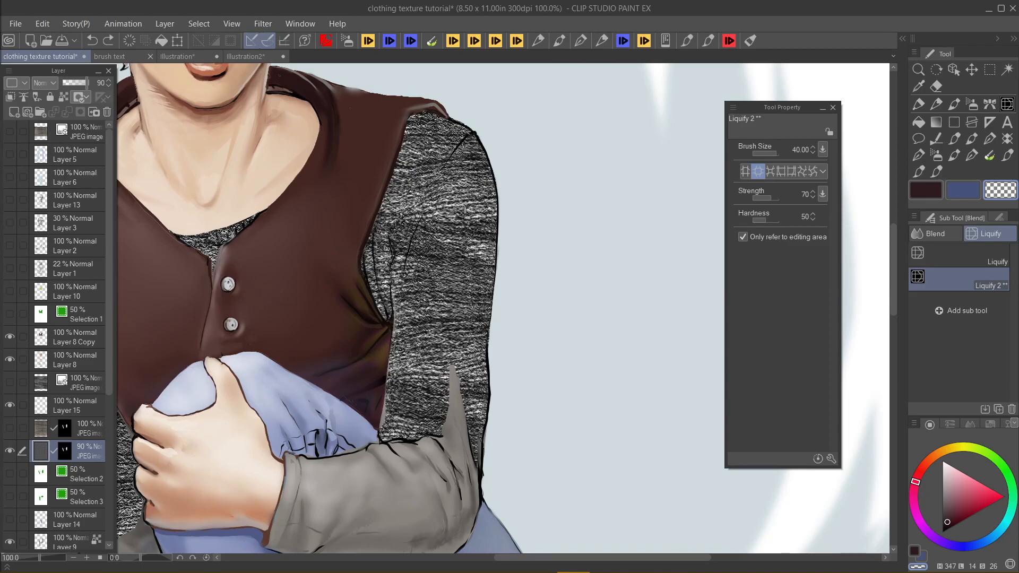
pyautogui.moveTo(795, 104); pyautogui.dragTo(767, 105)
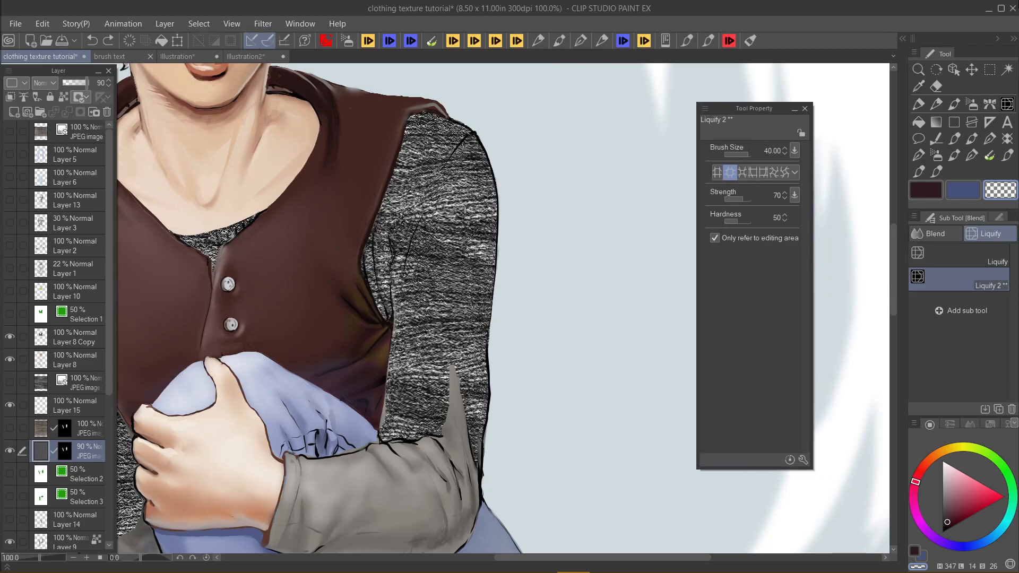
# Step: Start a Mesh Transformation on the black-and-white sleeve texture layer and view its grid
pyautogui.click(42, 23)
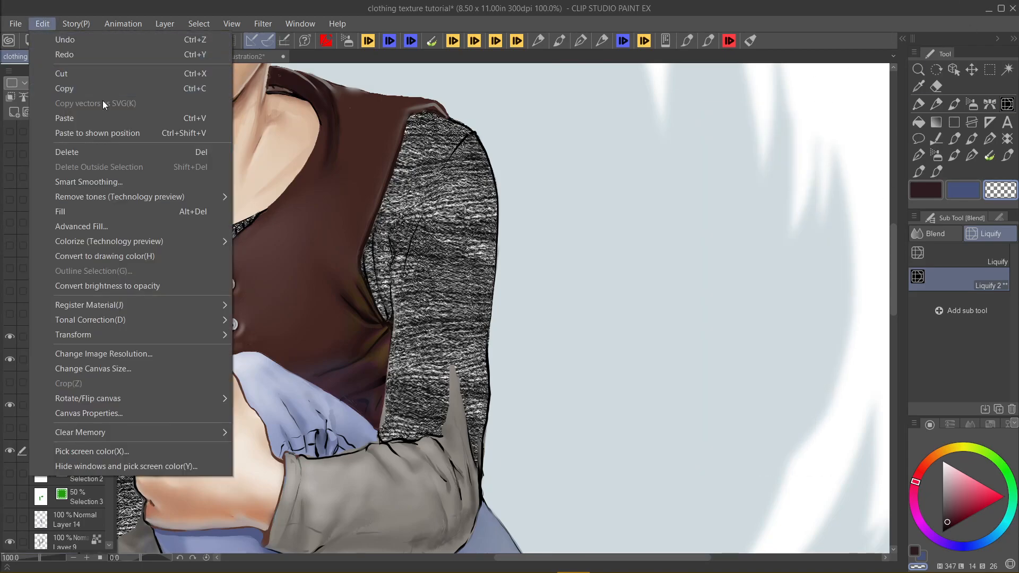
pyautogui.moveTo(173, 320)
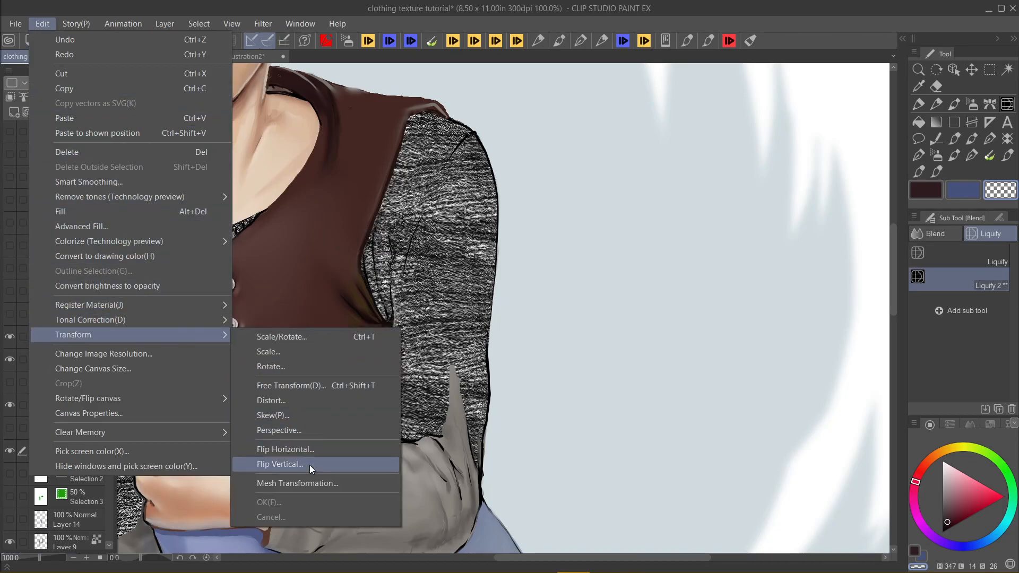
pyautogui.click(311, 484)
pyautogui.scroll(-3, 319, 289)
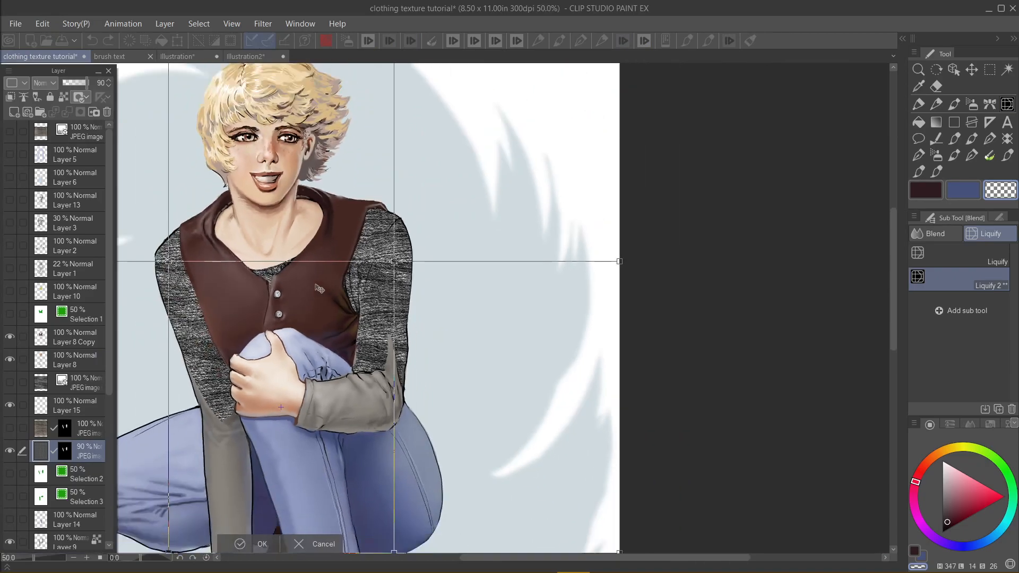
pyautogui.scroll(-3, 319, 288)
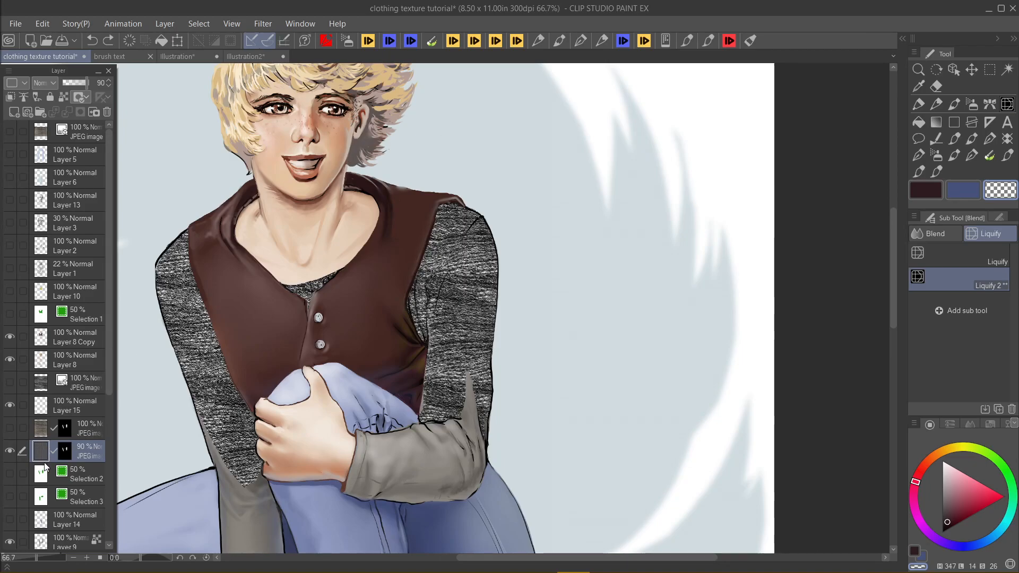
# Step: Create a selection of the lower sleeves from the Selection 3 layer
pyautogui.click(42, 480)
pyautogui.click(43, 498)
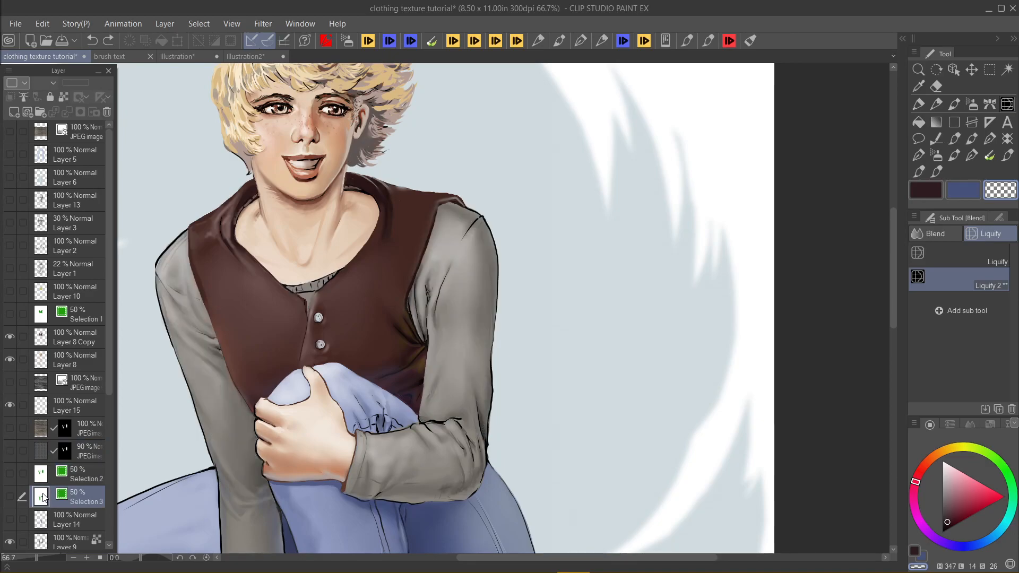
pyautogui.keyDown('ctrl'); pyautogui.click(43, 498); pyautogui.keyUp('ctrl')
pyautogui.rightClick(42, 498)
pyautogui.click(154, 233)
# Step: Move the coloured knit texture layer above Selection 3, show it, and mask everything outside the lower-sleeve selection
pyautogui.moveTo(62, 144); pyautogui.dragTo(65, 498)
pyautogui.scroll(-2, 446, 308)
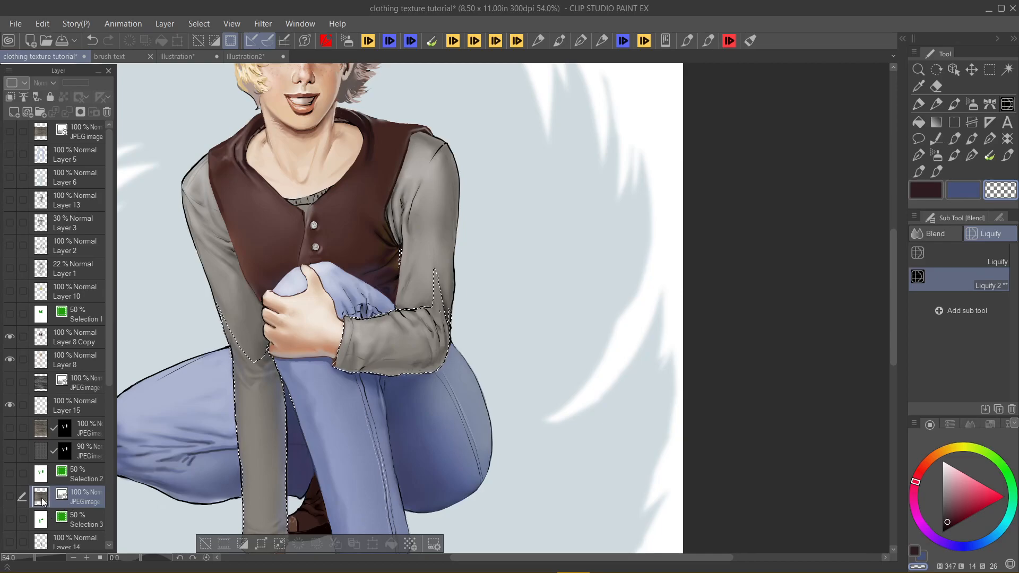
pyautogui.click(9, 496)
pyautogui.rightClick(85, 497)
pyautogui.moveTo(195, 289)
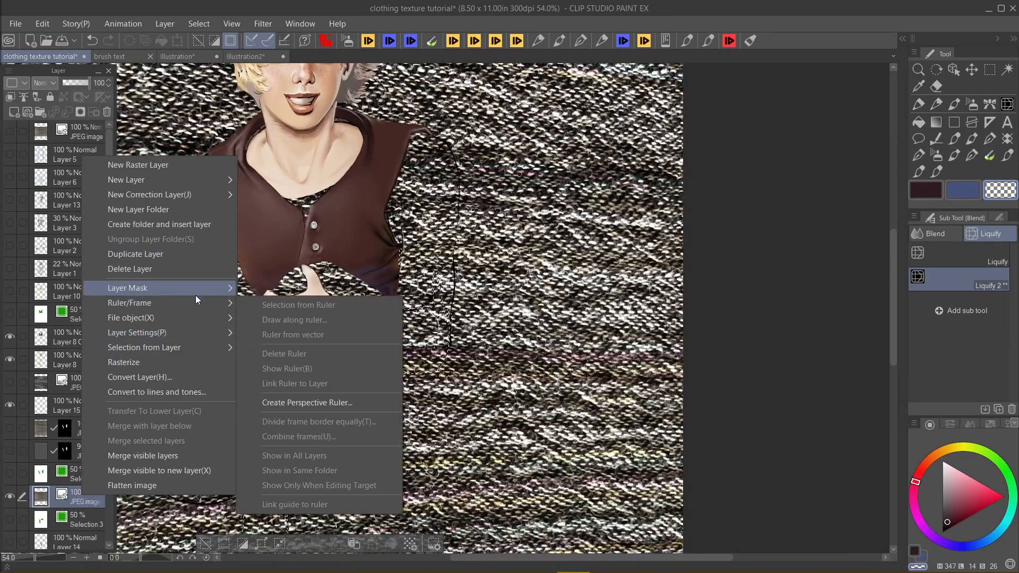
pyautogui.click(273, 291)
pyautogui.scroll(-2, 362, 544)
pyautogui.hotkey('ctrl', 't')
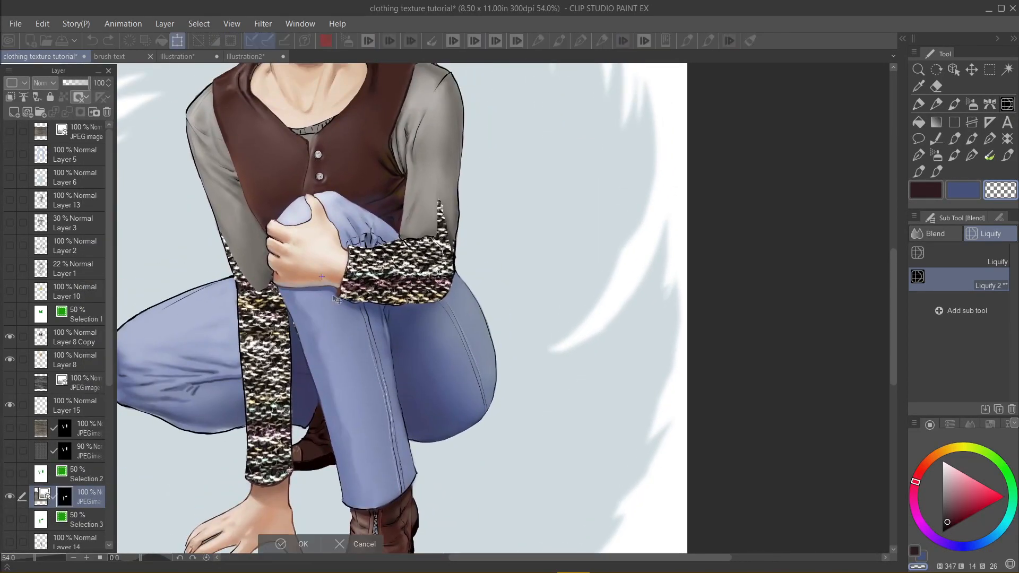
pyautogui.scroll(-2, 362, 544)
pyautogui.scroll(1, 362, 543)
pyautogui.click(363, 544)
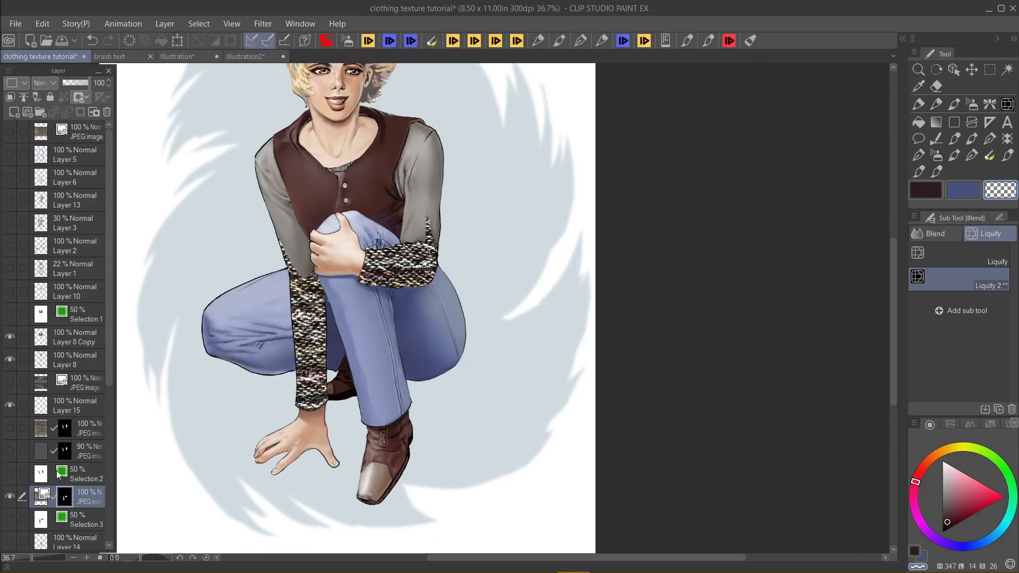
# Step: Undo the coloured knit layer's mask and move the layer back above Layer 5
pyautogui.hotkey('ctrl', 'z')
pyautogui.moveTo(28, 495); pyautogui.dragTo(32, 150)
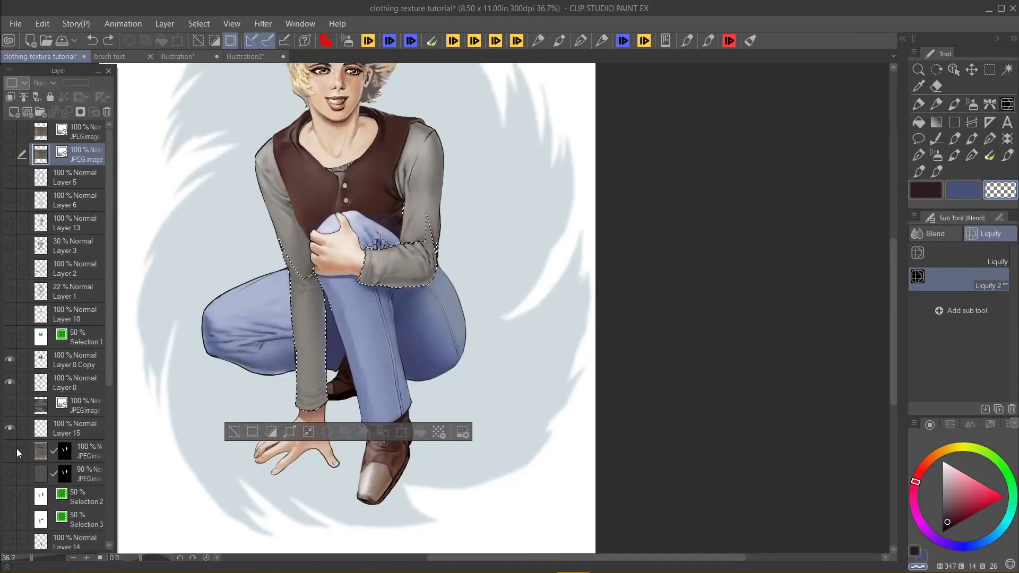
# Step: Show the black-and-white upper-sleeve texture layer and duplicate it
pyautogui.click(14, 450)
pyautogui.click(13, 450)
pyautogui.click(14, 450)
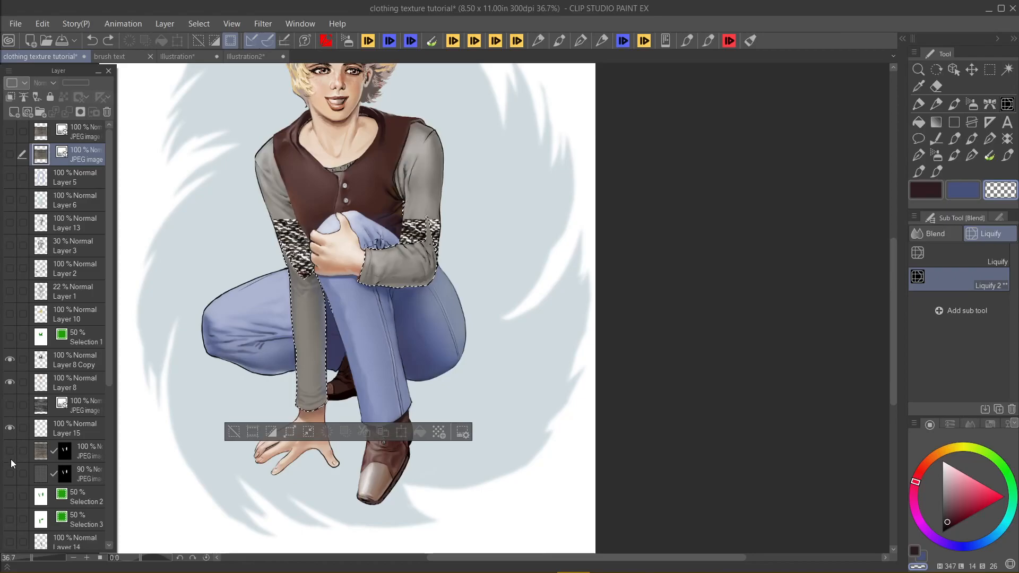
pyautogui.click(14, 450)
pyautogui.click(10, 473)
pyautogui.click(40, 474)
pyautogui.rightClick(87, 480)
pyautogui.click(122, 204)
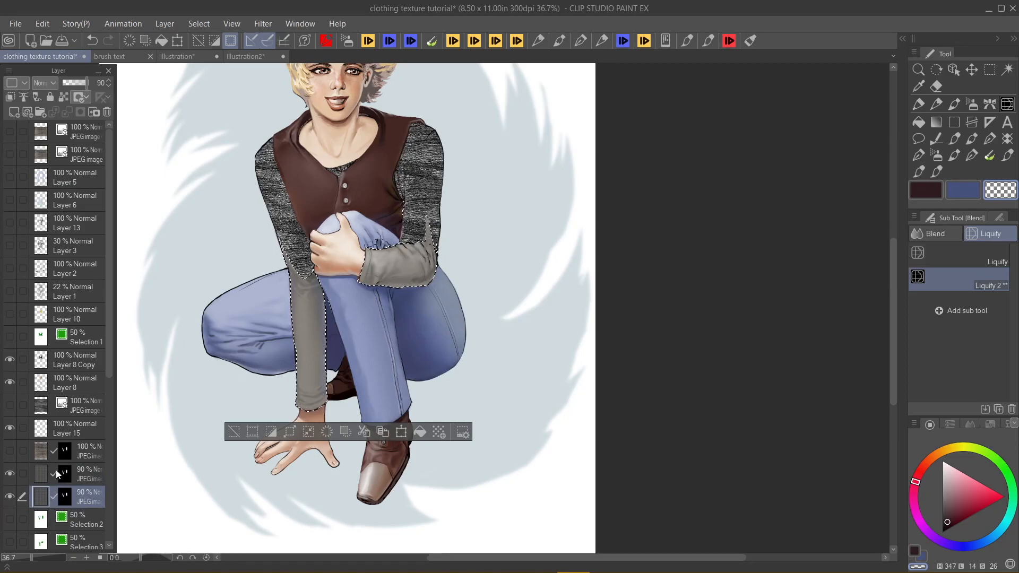
# Step: Delete the duplicated texture layer's mask and mask it to the selected lower sleeves instead
pyautogui.scroll(-2, 56, 470)
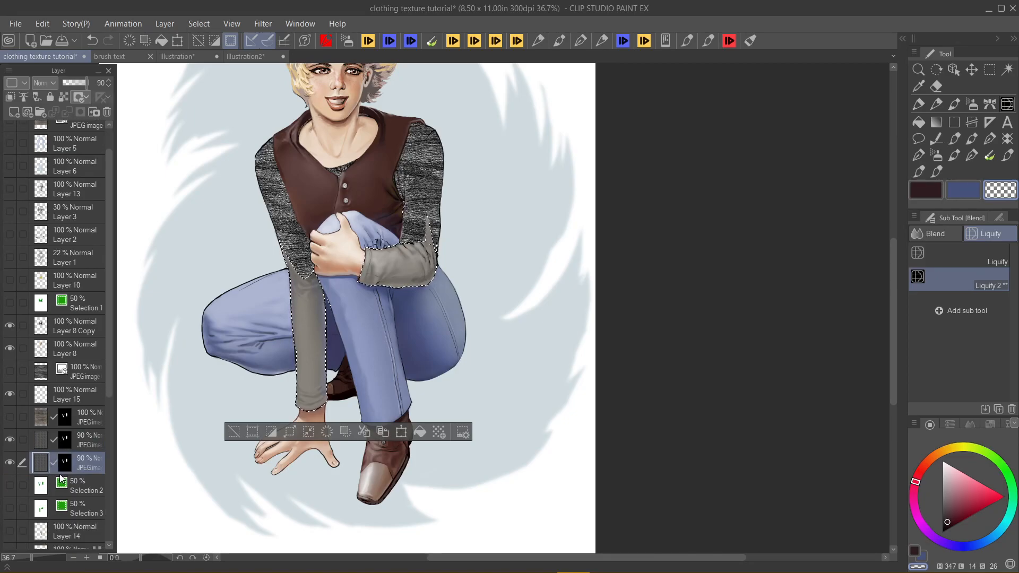
pyautogui.rightClick(65, 463)
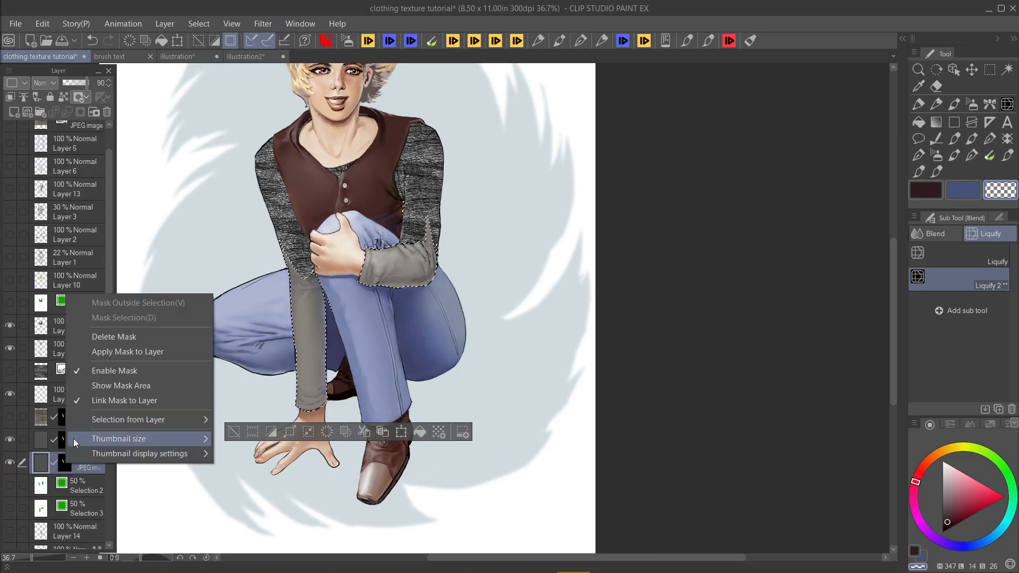
pyautogui.click(136, 336)
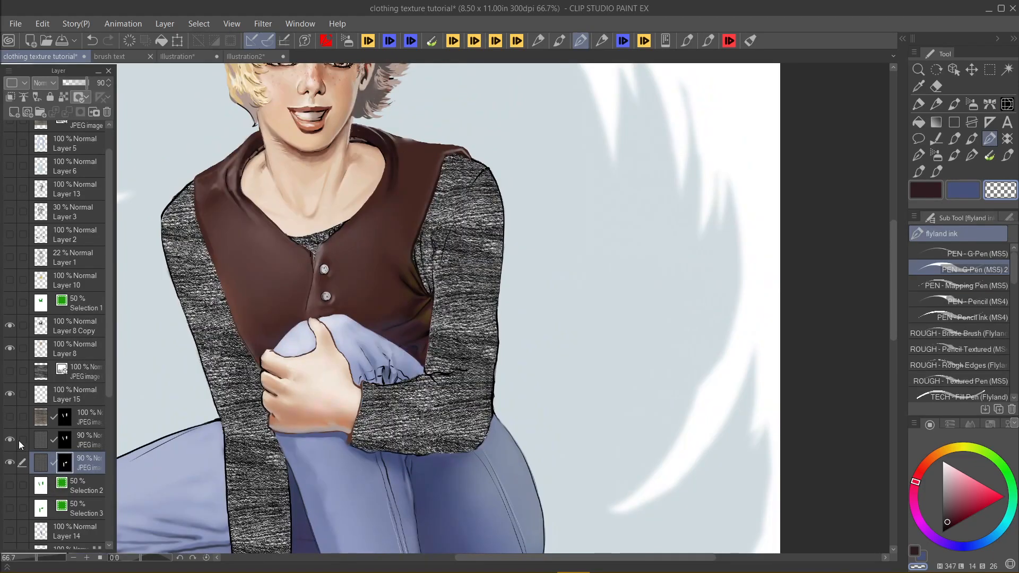
# Step: Hide the upper-sleeve texture layer and permanently apply the lower-sleeve texture layer's mask to its layer
pyautogui.click(11, 439)
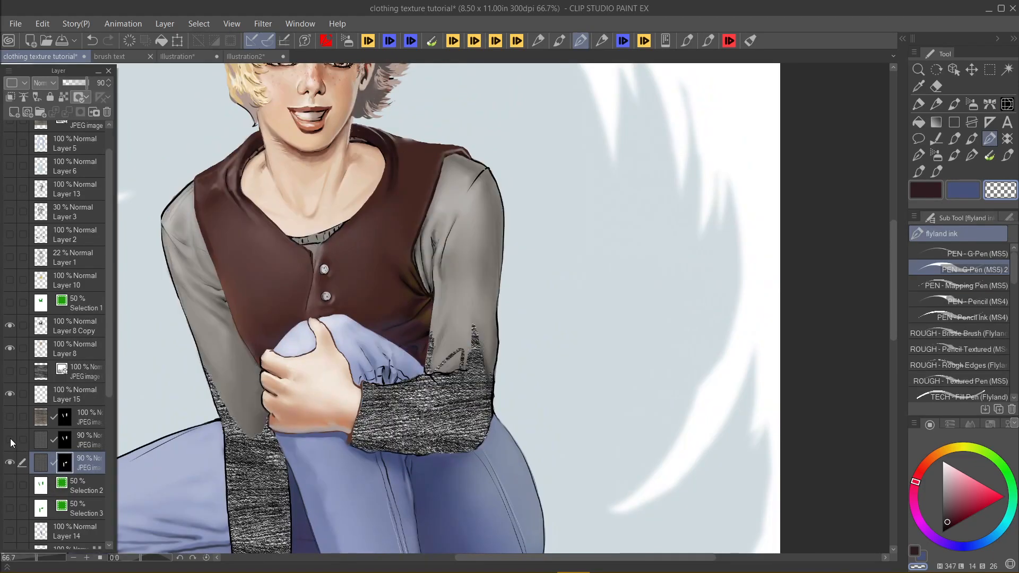
pyautogui.keyDown('ctrl'); pyautogui.click(43, 465); pyautogui.keyUp('ctrl')
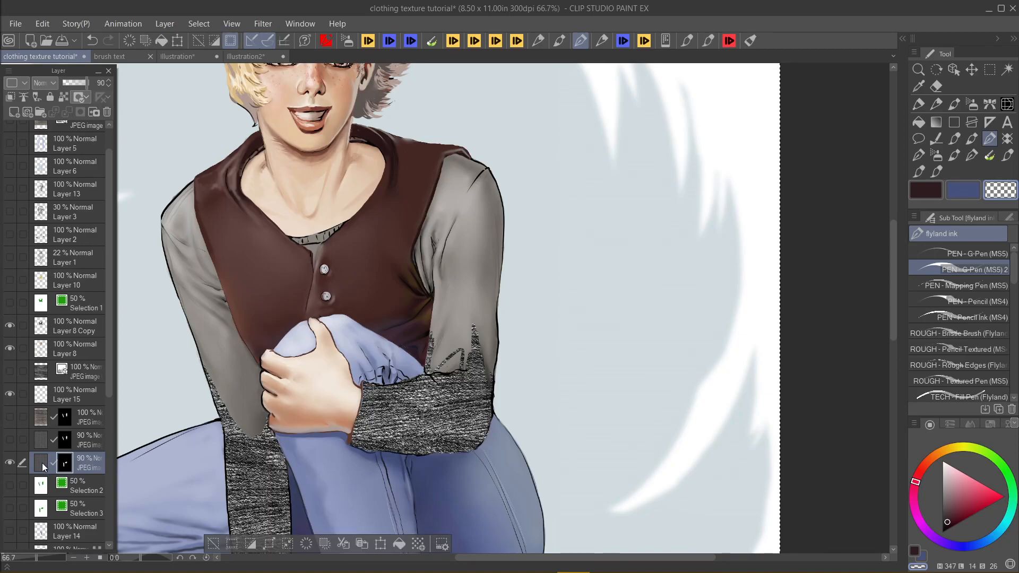
pyautogui.scroll(-3, 53, 457)
pyautogui.scroll(-4, 235, 381)
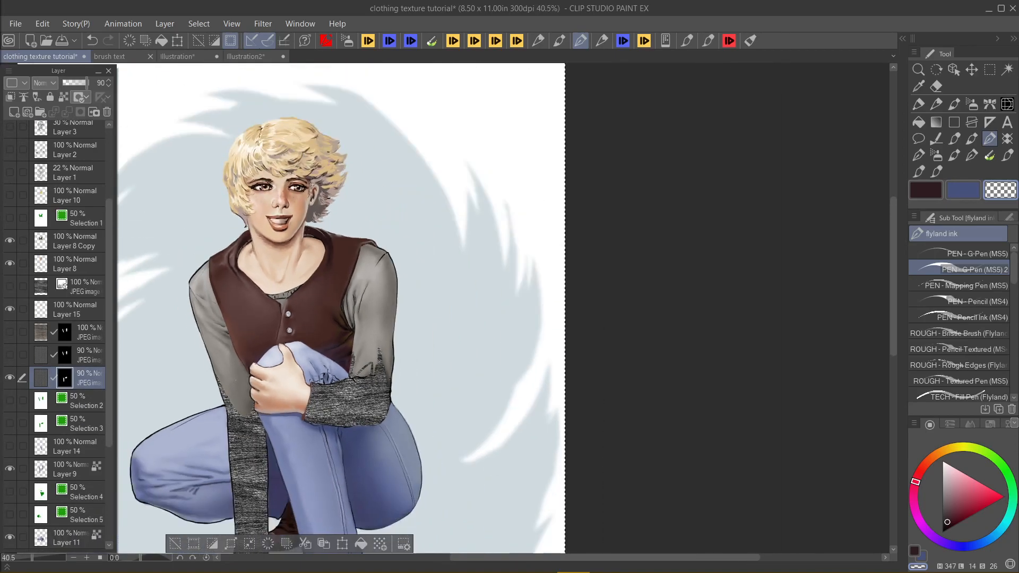
pyautogui.scroll(3, 235, 380)
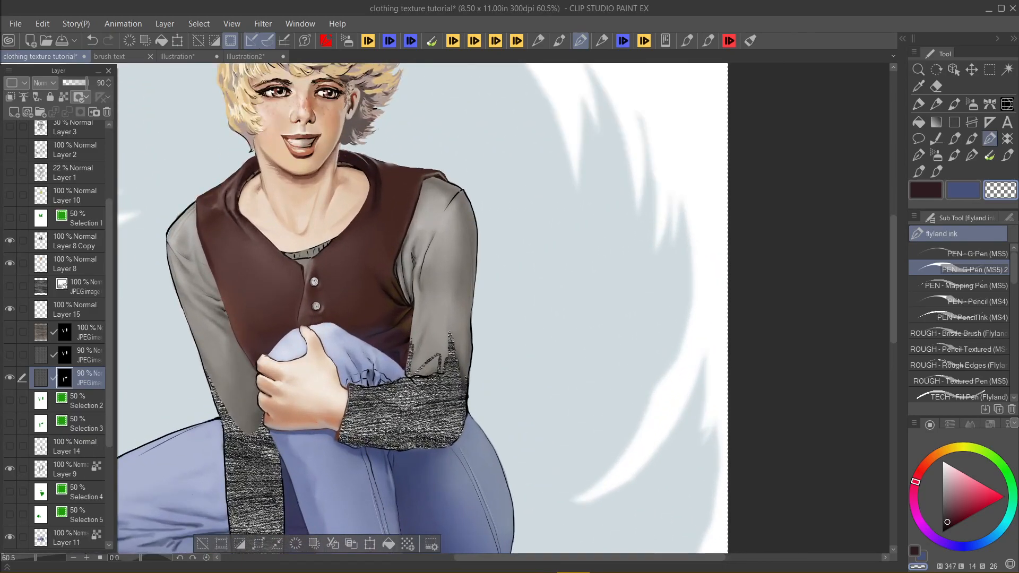
pyautogui.click(202, 544)
pyautogui.rightClick(65, 378)
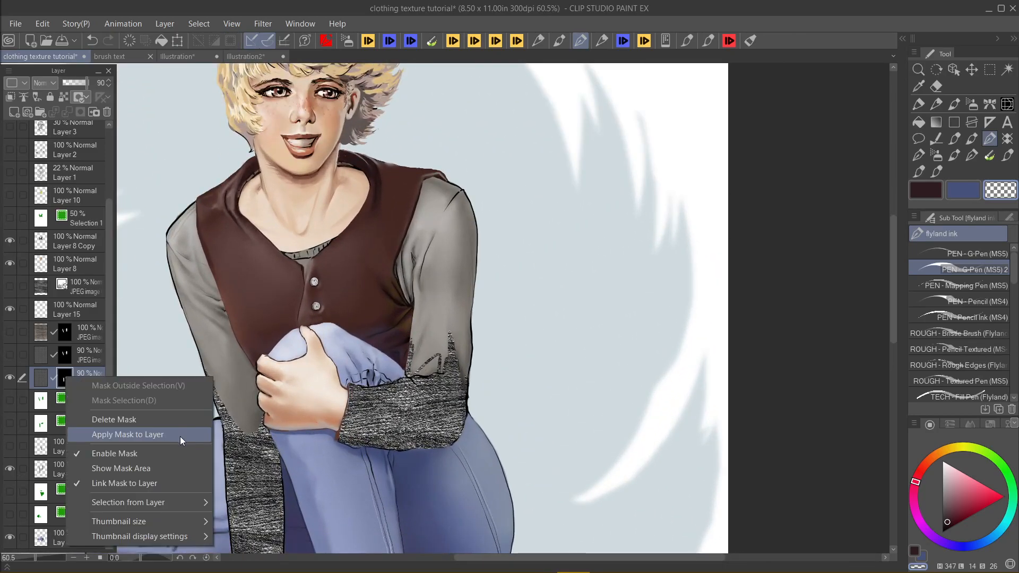
pyautogui.click(180, 436)
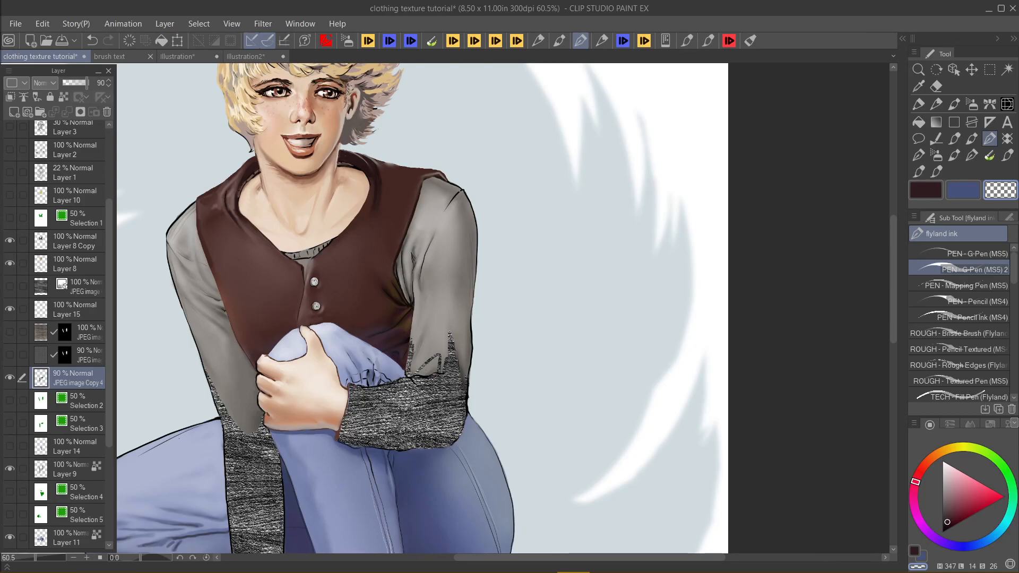
pyautogui.moveTo(299, 407); pyautogui.dragTo(283, 346)
pyautogui.click(10, 378)
pyautogui.click(10, 378)
pyautogui.moveTo(492, 432); pyautogui.dragTo(502, 455)
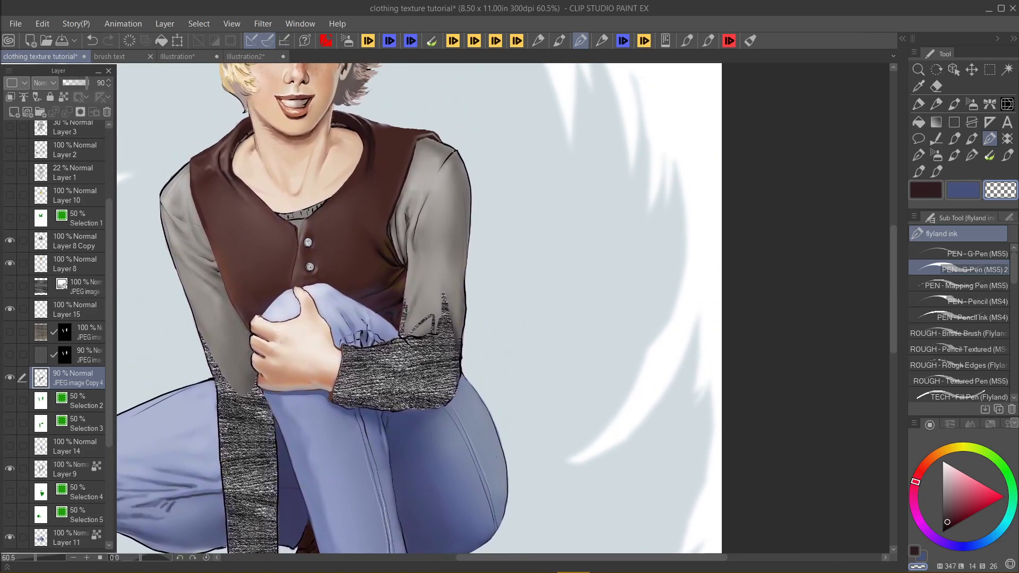
pyautogui.click(43, 24)
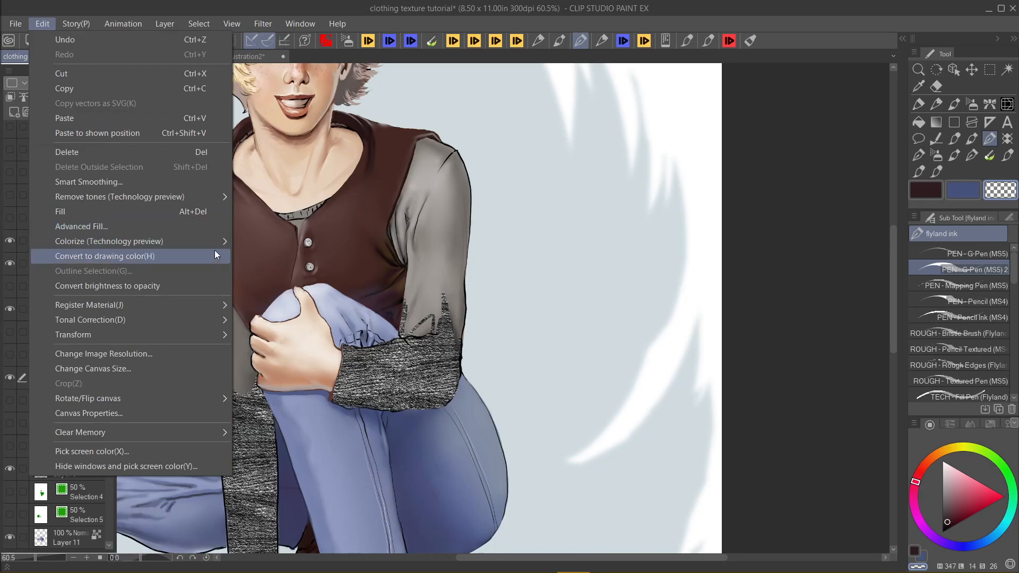
pyautogui.moveTo(211, 334)
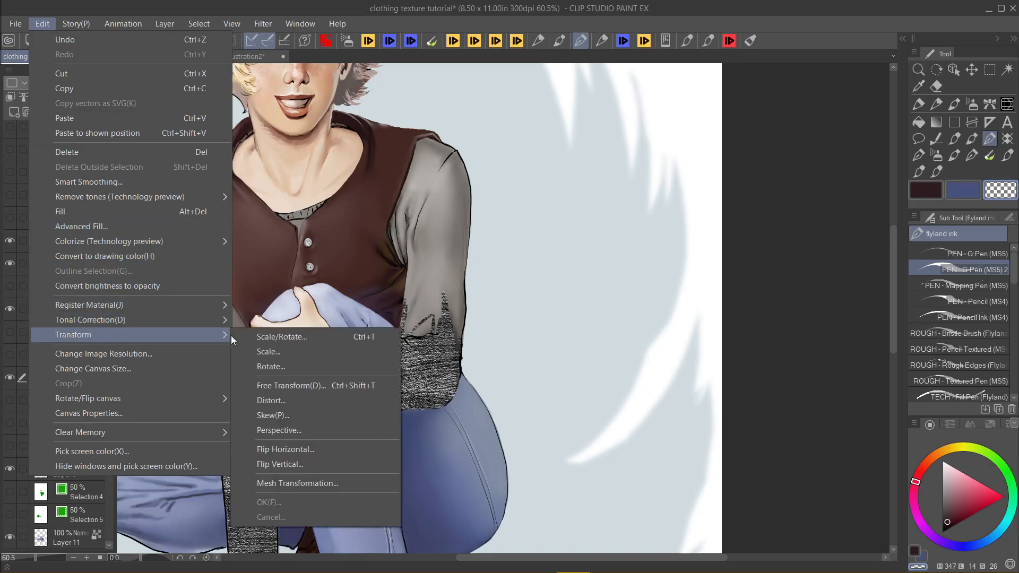
pyautogui.click(328, 484)
pyautogui.moveTo(500, 410); pyautogui.dragTo(509, 301)
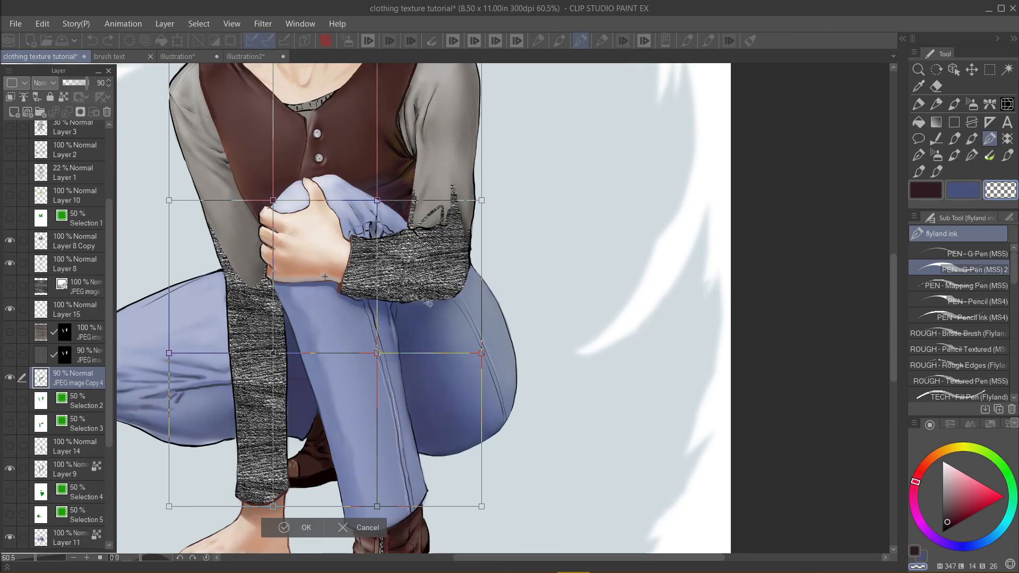
pyautogui.click(82, 386)
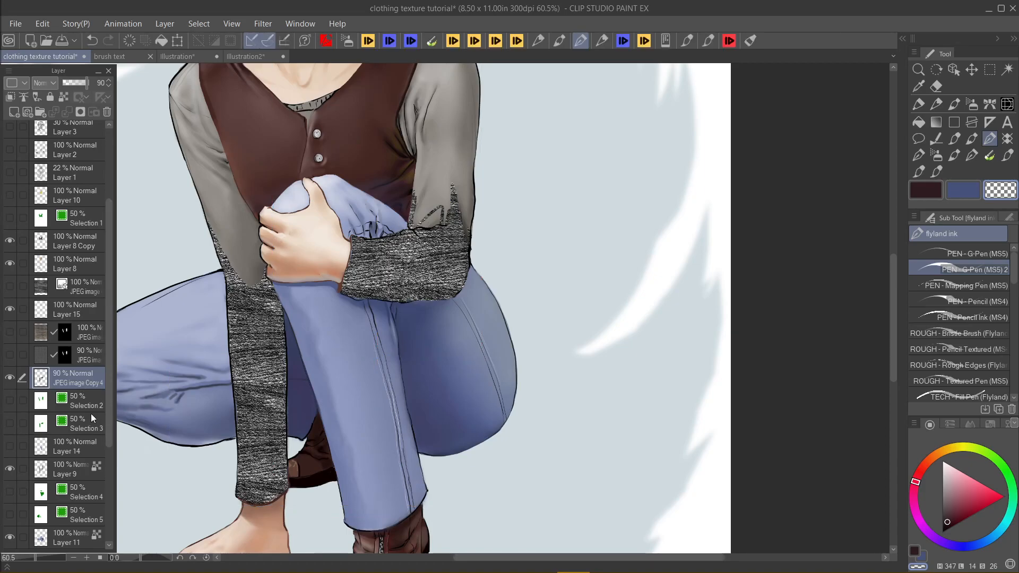
# Step: Make the Selection 3 layer active and visible over the lower sleeves, leaving no active selection
pyautogui.keyDown('ctrl'); pyautogui.click(41, 402); pyautogui.keyUp('ctrl')
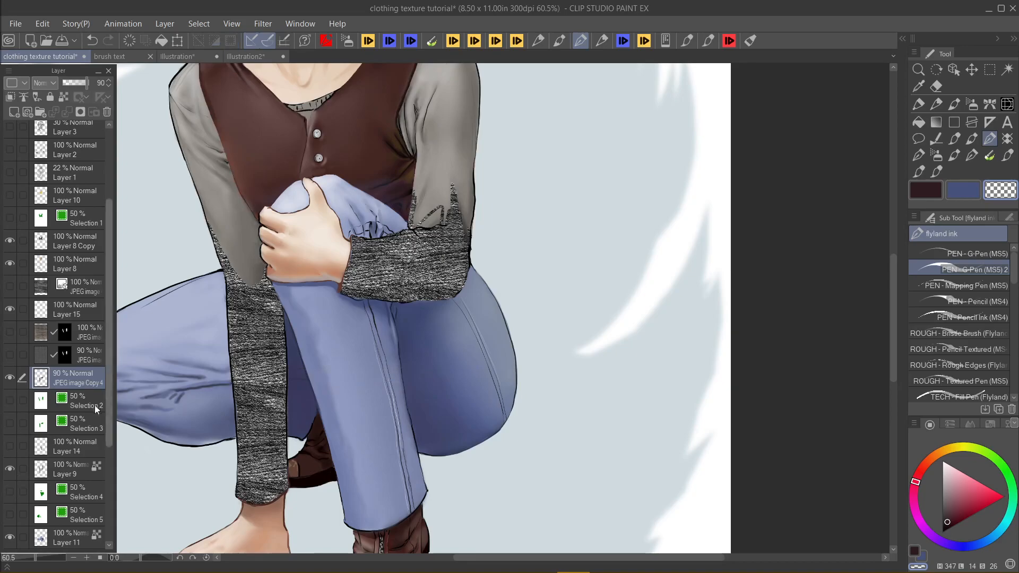
pyautogui.keyDown('ctrl'); pyautogui.click(41, 423); pyautogui.keyUp('ctrl')
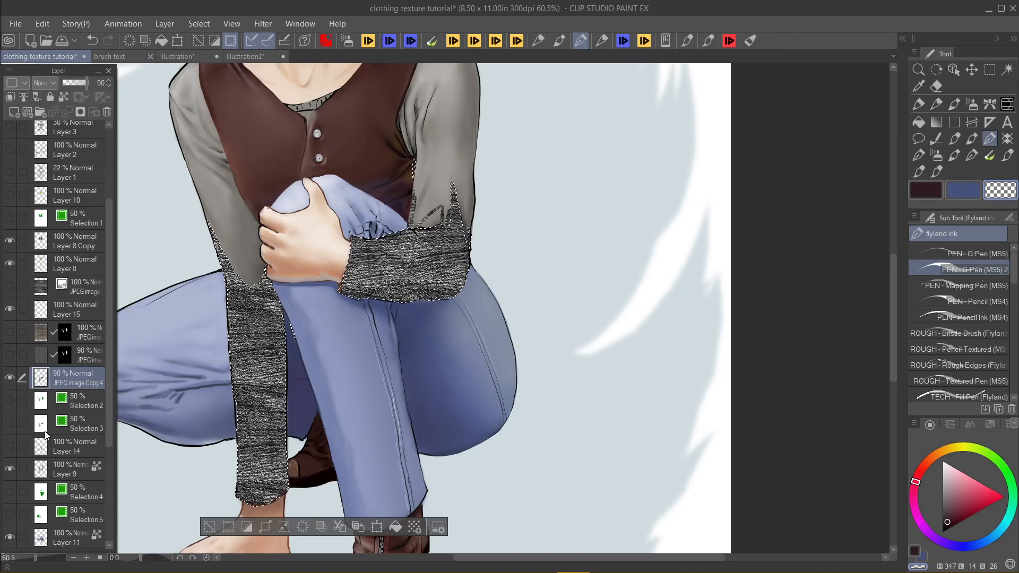
pyautogui.click(42, 429)
pyautogui.click(10, 424)
pyautogui.click(209, 526)
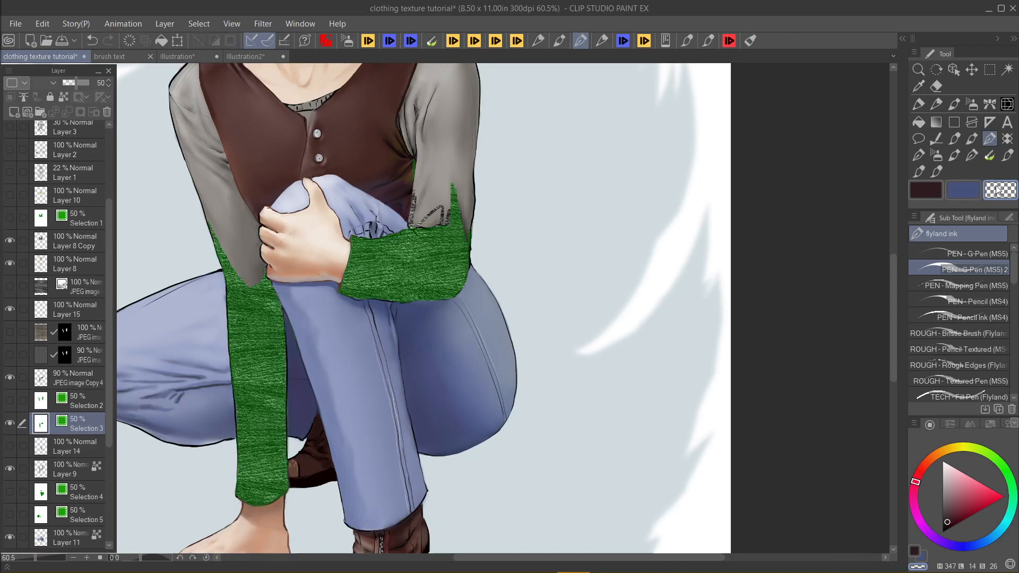
# Step: Try erasing the straight arm's lower sleeve directly from Selection 3, and undo the erasing
pyautogui.moveTo(234, 273)
pyautogui.mouseDown()
pyautogui.moveTo(254, 342)
pyautogui.moveTo(277, 361)
pyautogui.moveTo(276, 478)
pyautogui.moveTo(250, 425)
pyautogui.mouseUp()
pyautogui.moveTo(260, 497); pyautogui.dragTo(232, 325)
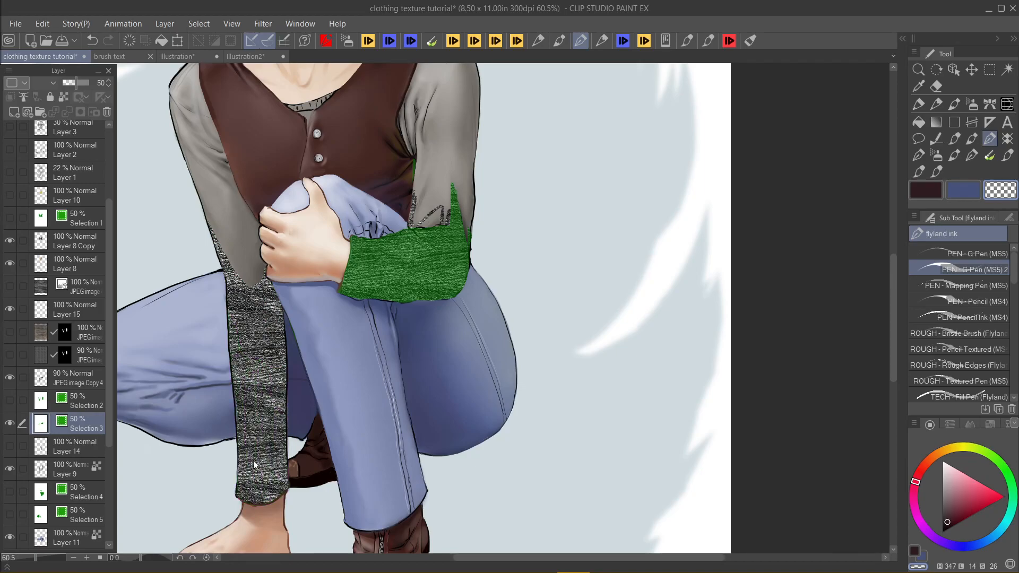
pyautogui.hotkey('ctrl', 'z')
pyautogui.hotkey('ctrl', 'z')
pyautogui.hotkey('ctrl', 'z')
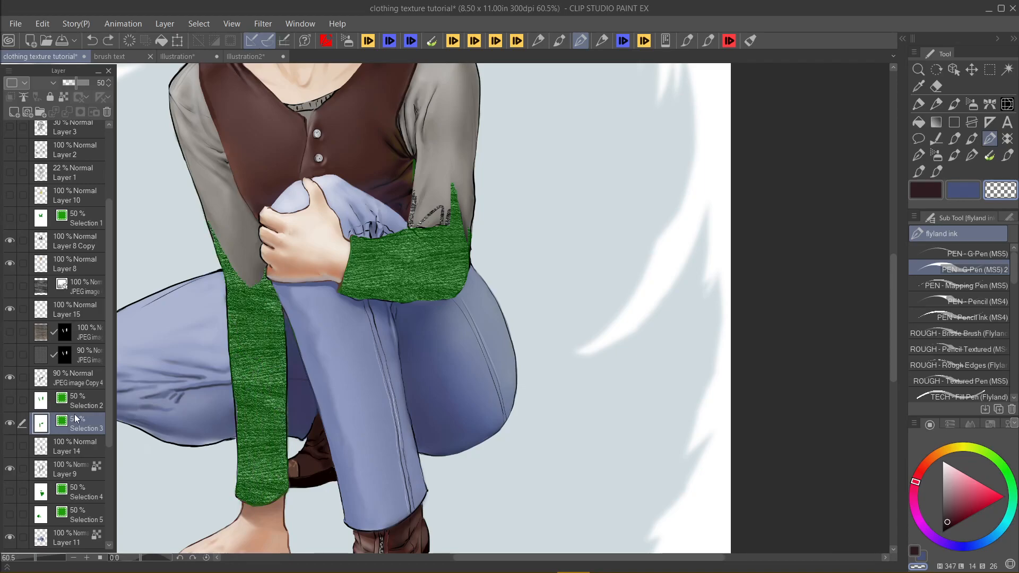
# Step: Duplicate Selection 3, hide the original, and erase the straight arm's sleeve area from the copy
pyautogui.rightClick(76, 419)
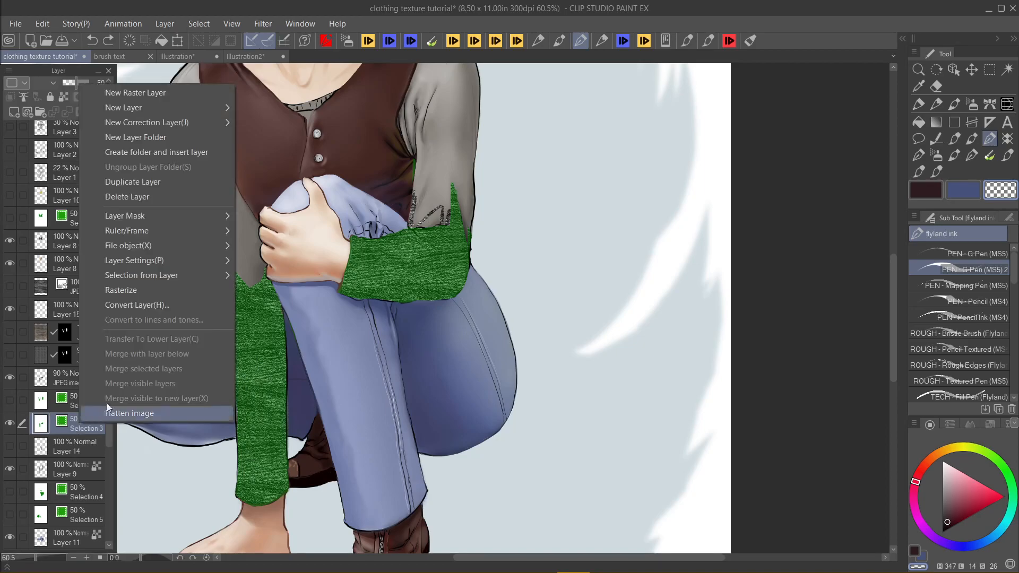
pyautogui.click(174, 183)
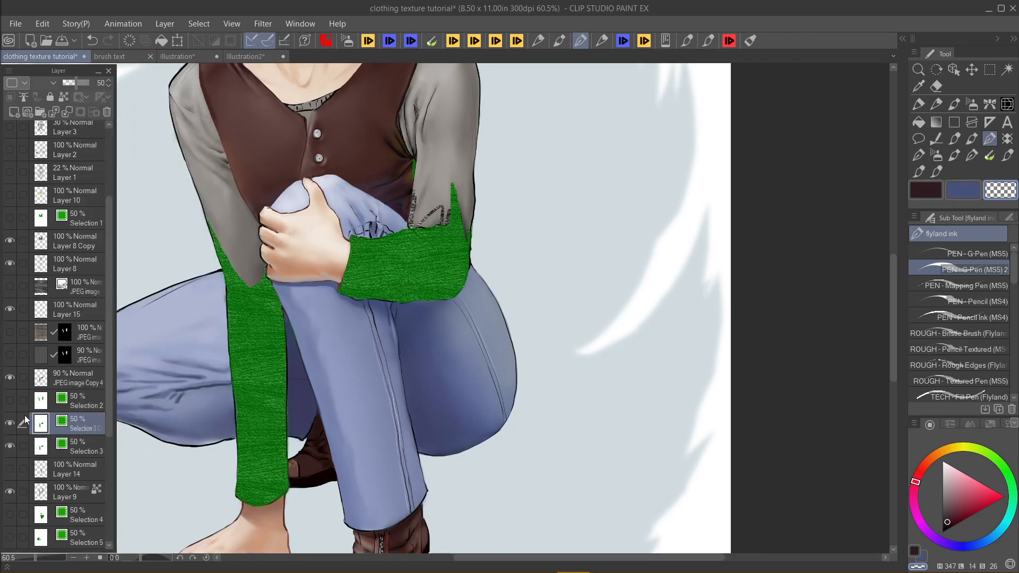
pyautogui.click(9, 447)
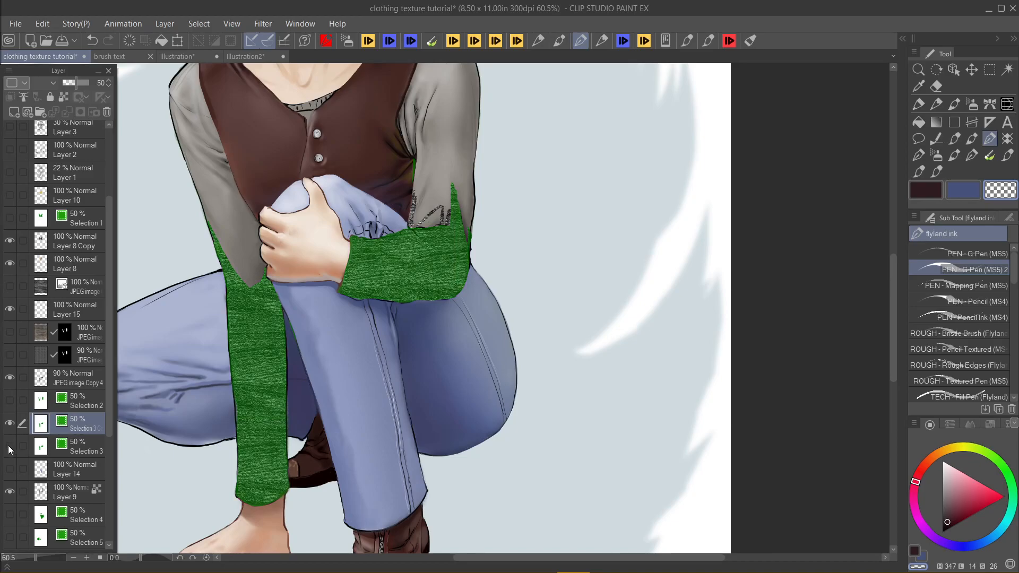
pyautogui.moveTo(256, 404)
pyautogui.mouseDown()
pyautogui.moveTo(246, 313)
pyautogui.moveTo(218, 245)
pyautogui.moveTo(272, 319)
pyautogui.moveTo(279, 499)
pyautogui.mouseUp()
pyautogui.moveTo(260, 435); pyautogui.dragTo(242, 494)
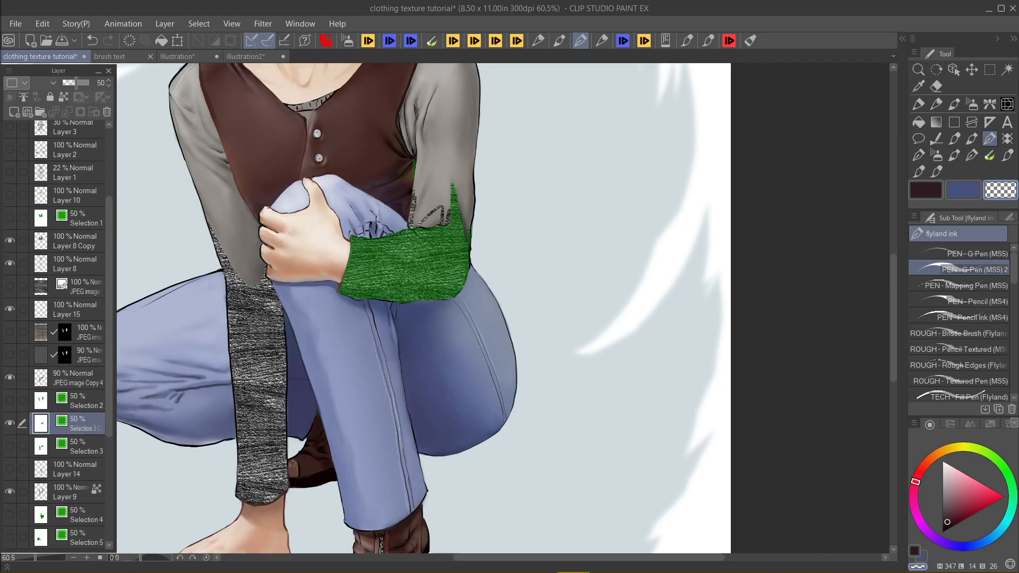
# Step: Load the selection copy covering the bent forearm and mask everything outside it on the lower-sleeve texture layer
pyautogui.keyDown('ctrl'); pyautogui.click(42, 428); pyautogui.keyUp('ctrl')
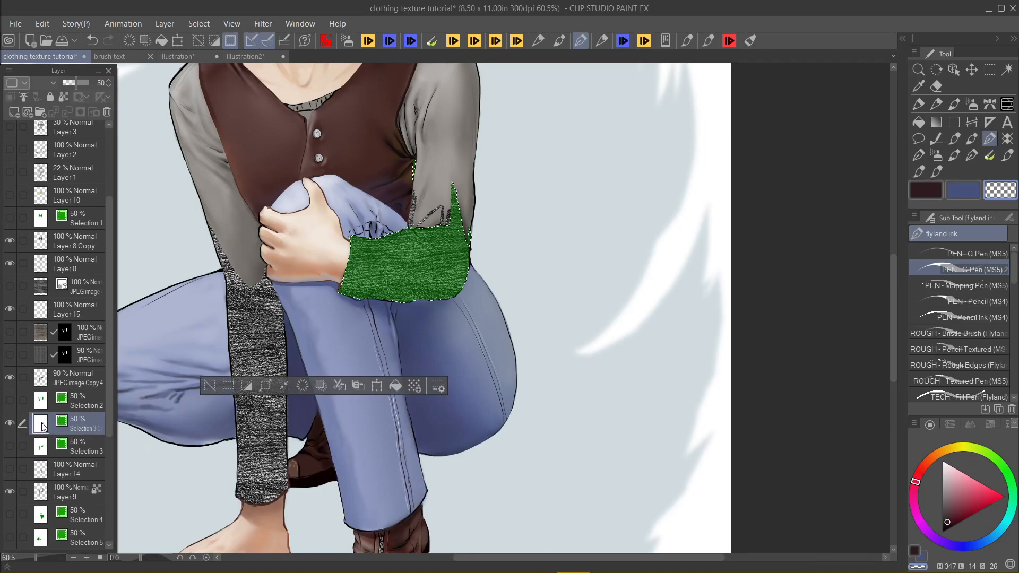
pyautogui.rightClick(98, 377)
pyautogui.moveTo(211, 174)
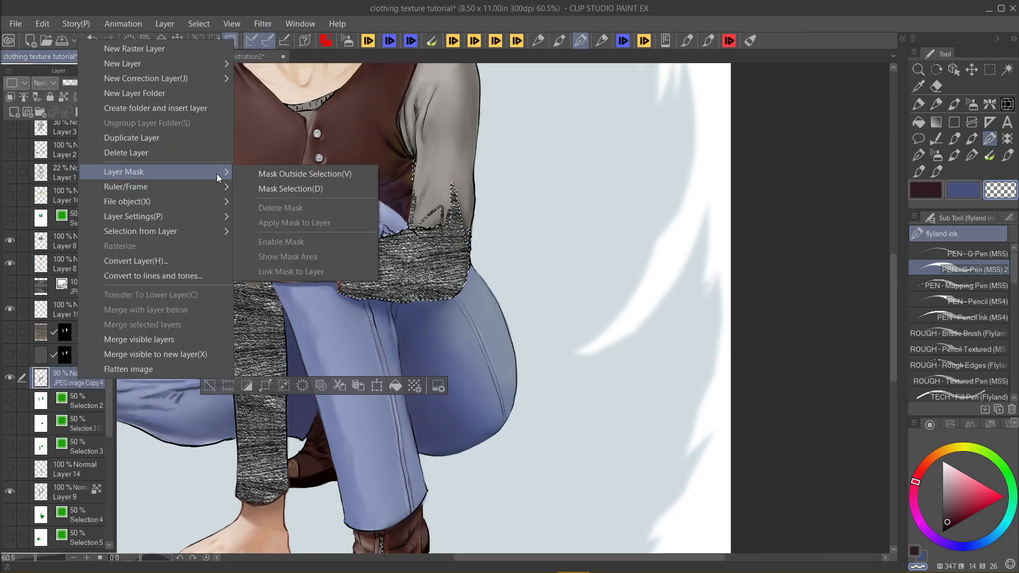
pyautogui.click(293, 189)
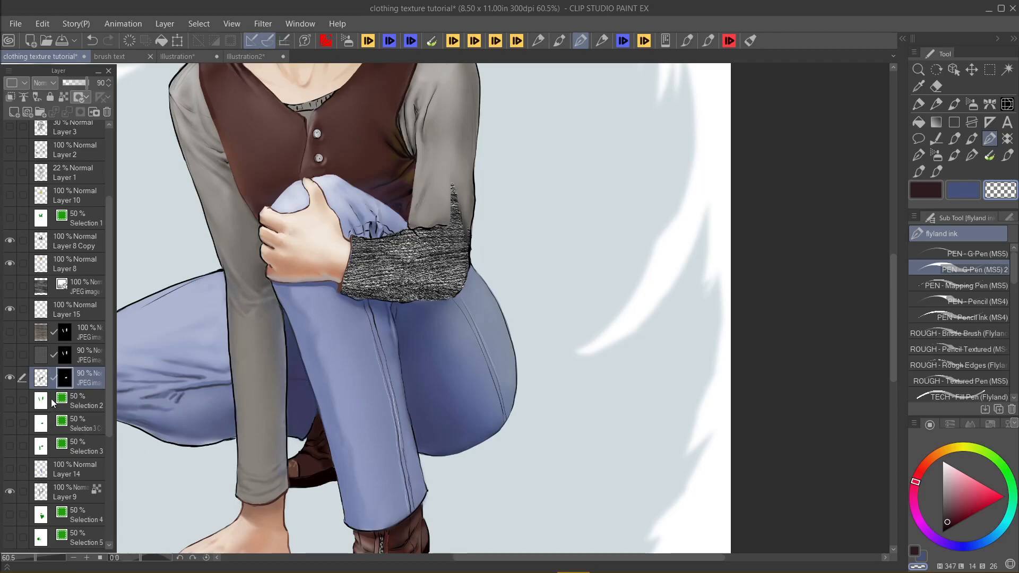
# Step: Apply the bent-forearm mask to the JPEG image Copy 4 layer and check the layer by toggling its visibility
pyautogui.rightClick(86, 382)
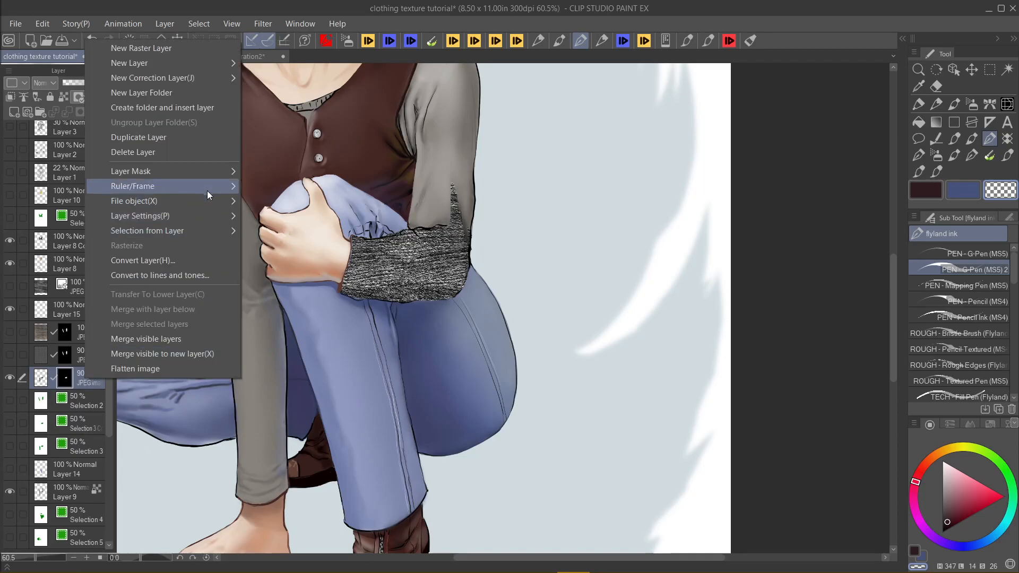
pyautogui.moveTo(210, 173)
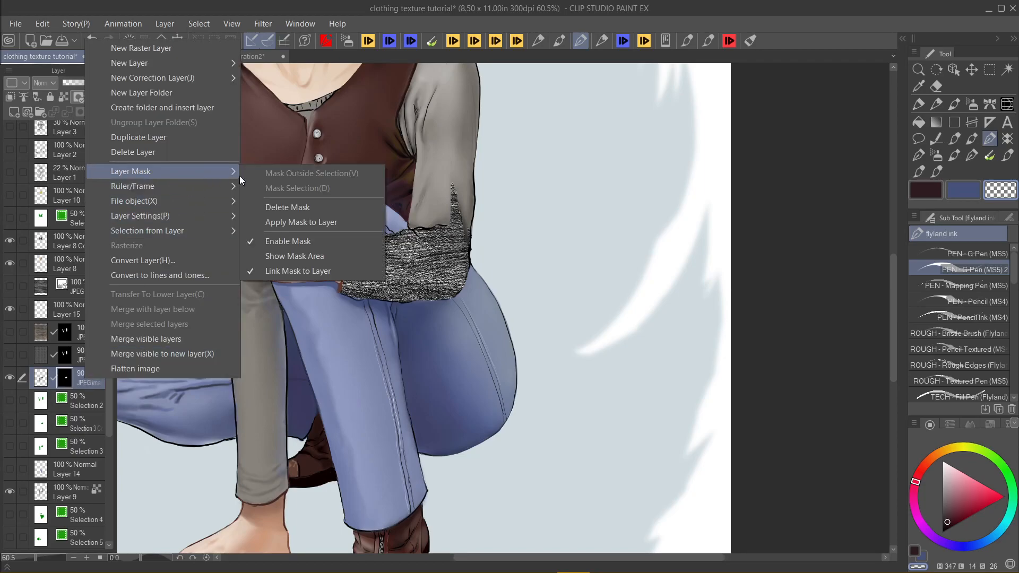
pyautogui.click(326, 225)
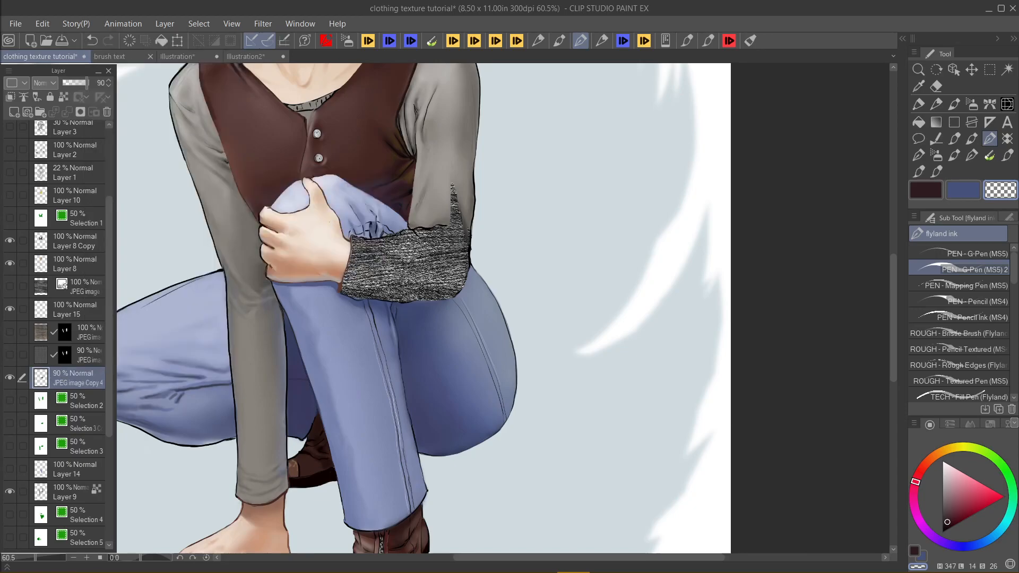
pyautogui.click(11, 378)
pyautogui.click(10, 378)
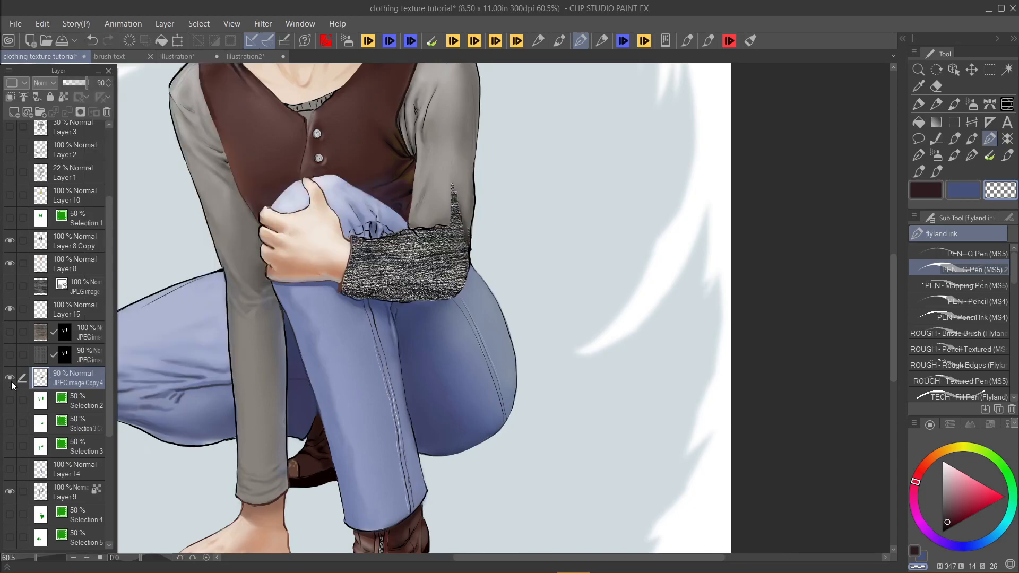
pyautogui.click(42, 23)
pyautogui.moveTo(221, 338)
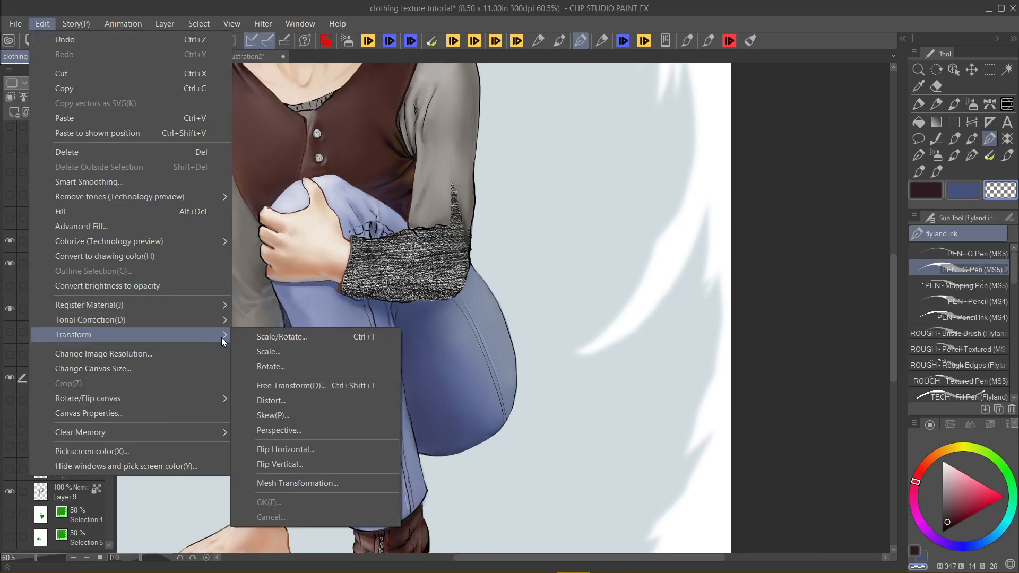
pyautogui.click(306, 481)
pyautogui.press('Return')
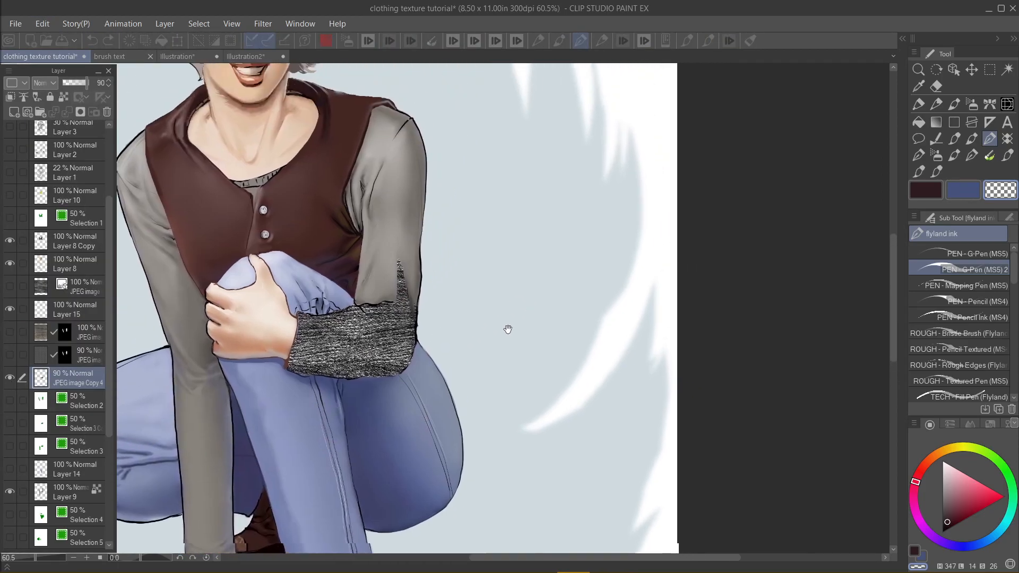
pyautogui.scroll(-5, 514, 319)
pyautogui.hotkey('ctrl', 'a')
pyautogui.scroll(5, 342, 221)
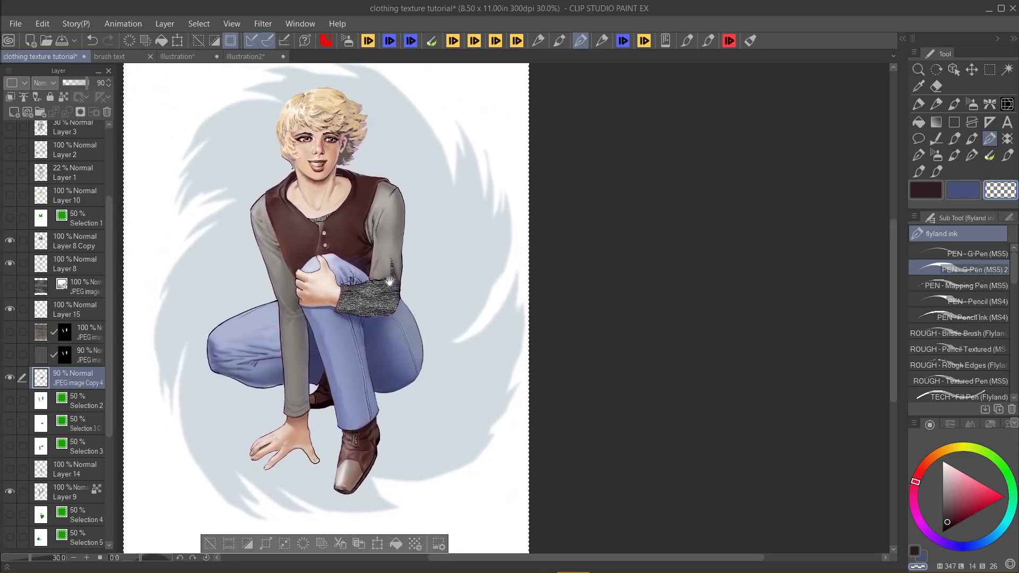
pyautogui.scroll(1, 385, 287)
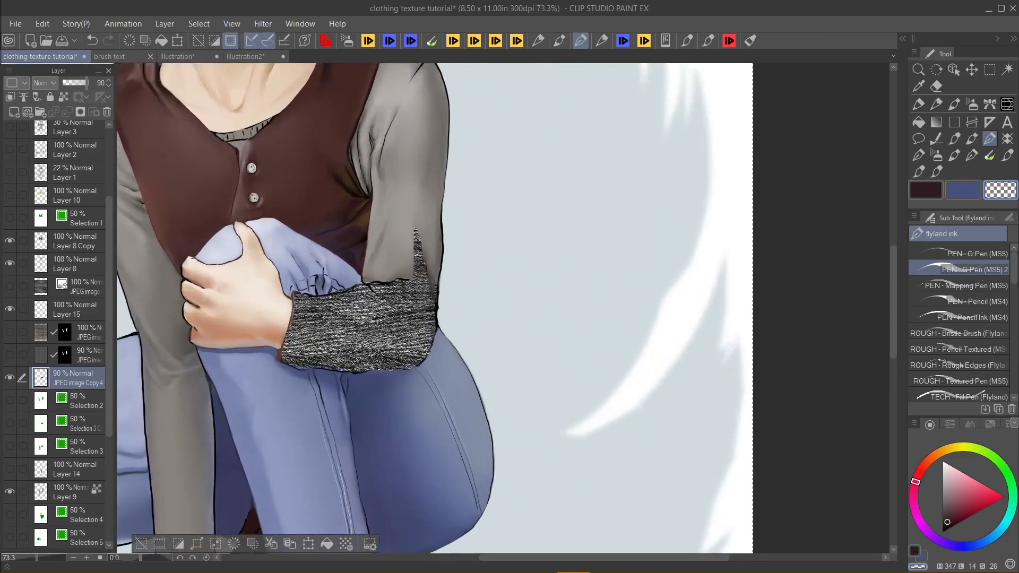
pyautogui.click(141, 543)
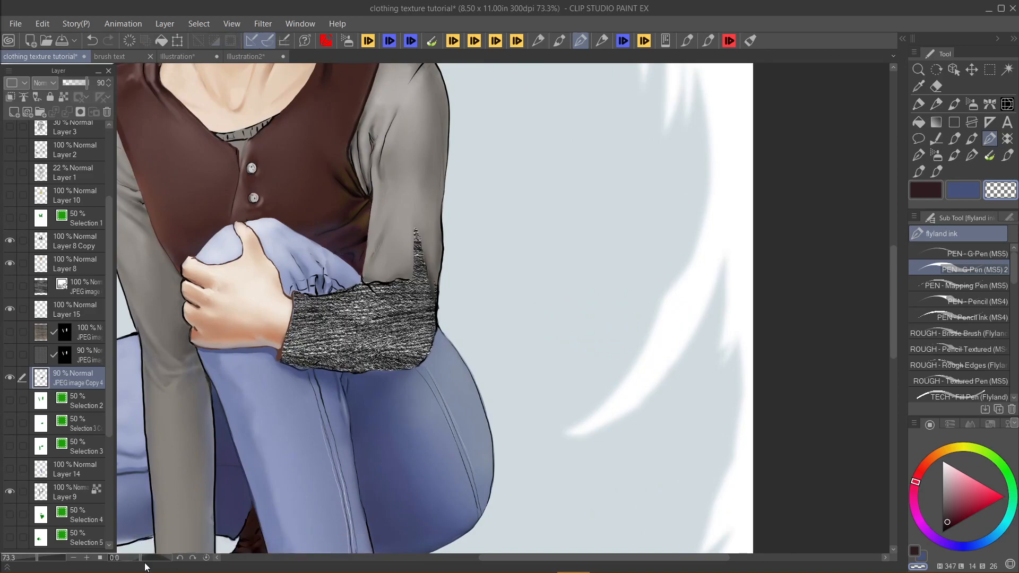
# Step: Select the knit texture on the bent forearm, cut it, and paste it onto a new layer
pyautogui.keyDown('ctrl'); pyautogui.click(42, 429); pyautogui.keyUp('ctrl')
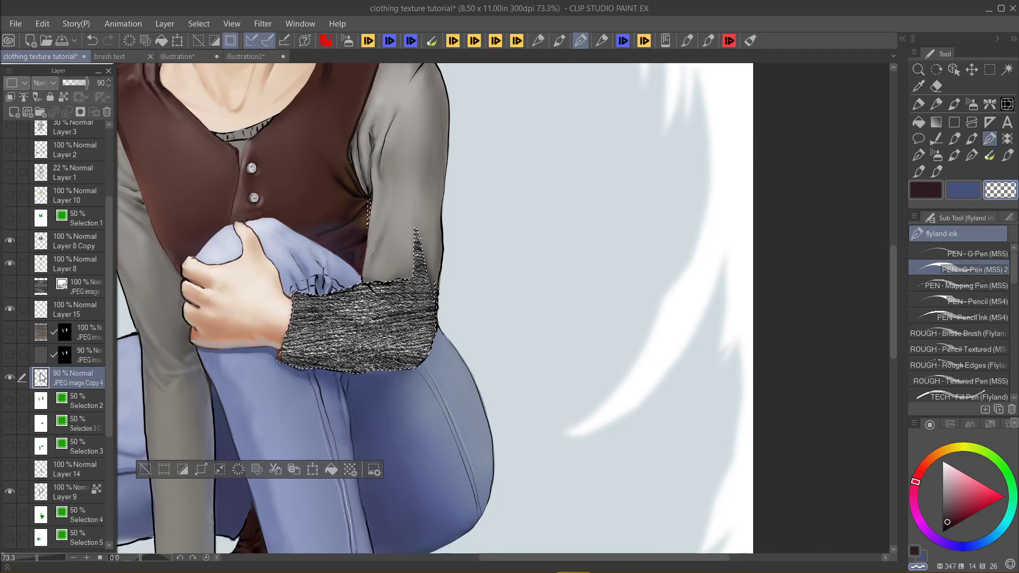
pyautogui.click(46, 24)
pyautogui.click(96, 75)
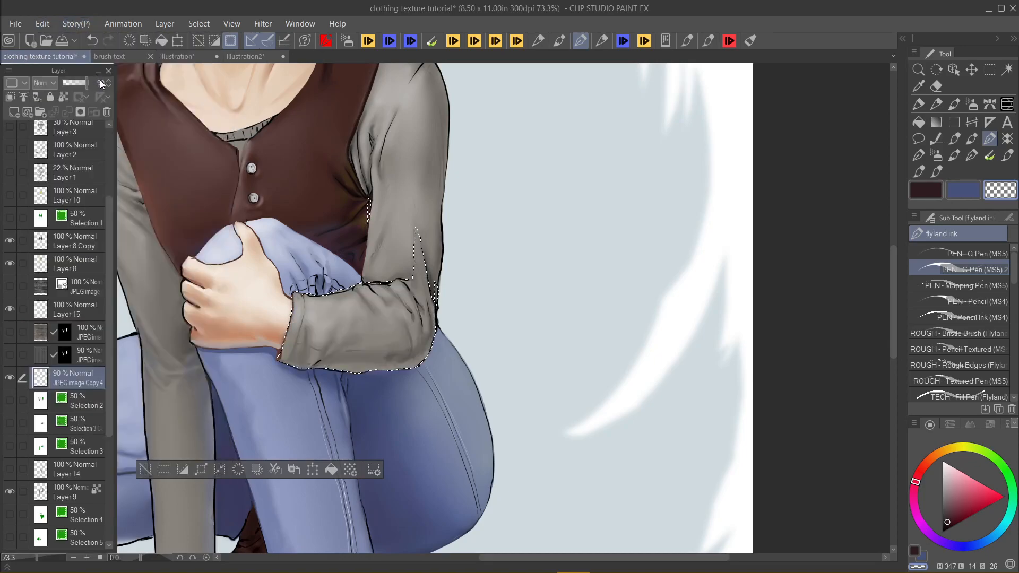
pyautogui.click(42, 26)
pyautogui.click(81, 118)
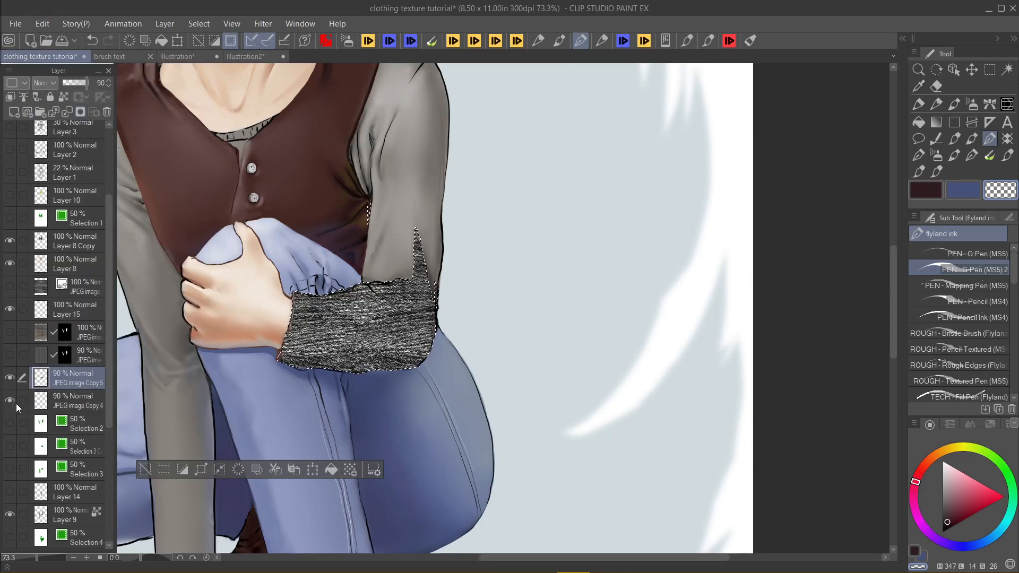
# Step: Delete the JPEG image Copy 4 layer
pyautogui.click(64, 401)
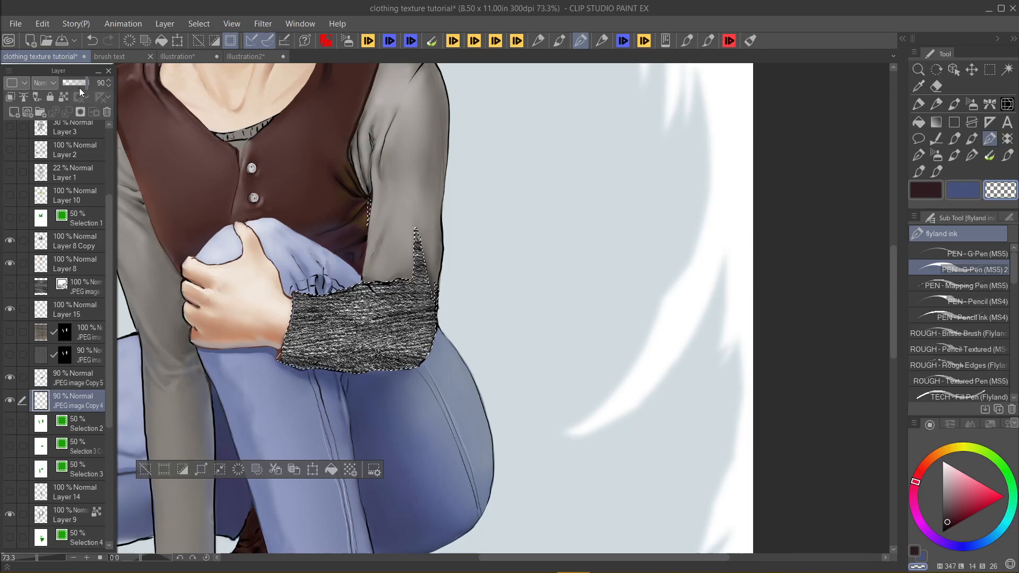
pyautogui.click(107, 112)
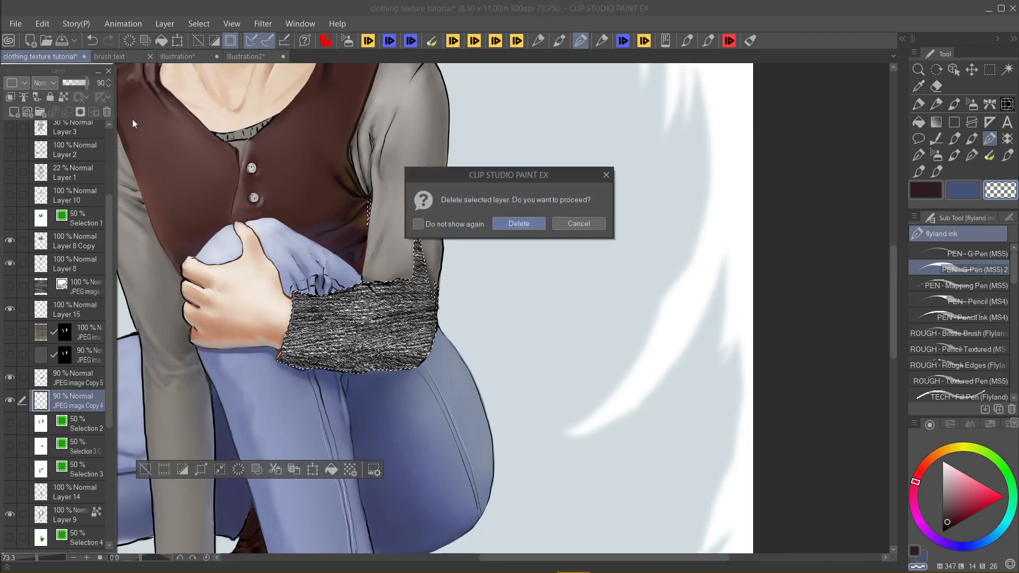
pyautogui.click(508, 223)
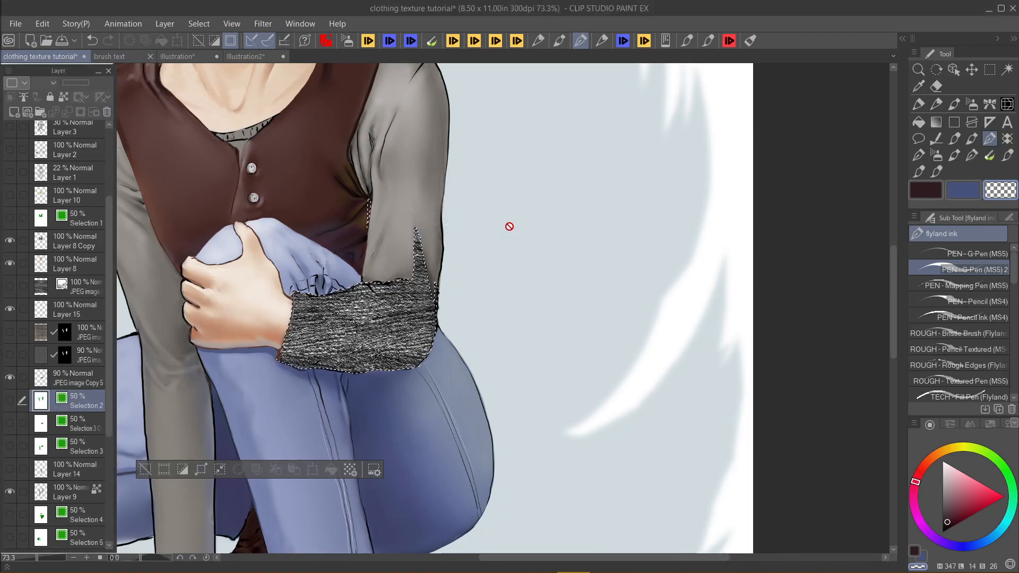
# Step: Delete everything outside the bent-forearm selection on the JPEG image Copy 5 layer
pyautogui.click(78, 380)
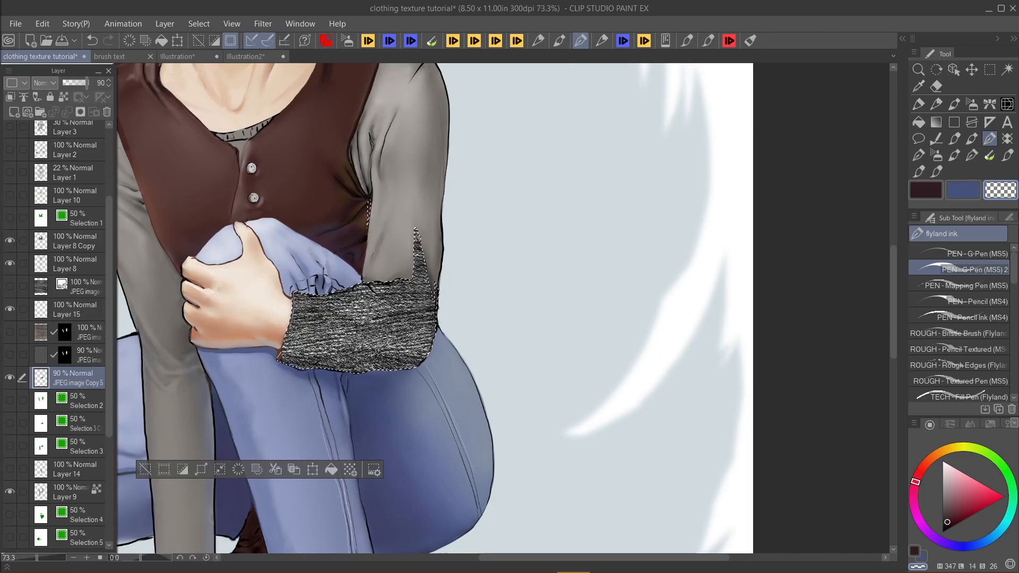
pyautogui.click(42, 24)
pyautogui.press('Escape')
pyautogui.hotkey('ctrl', '-')
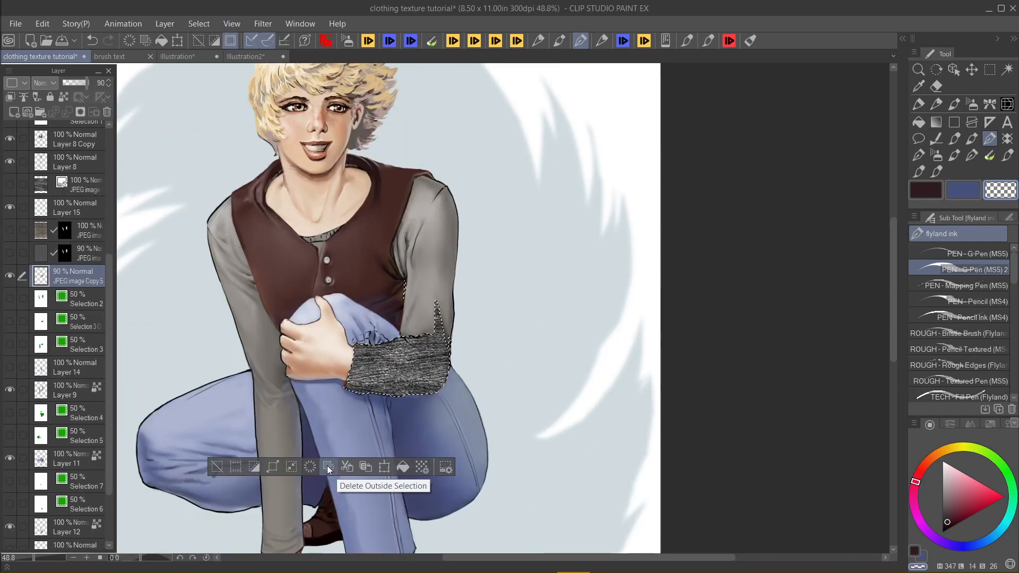
pyautogui.click(327, 467)
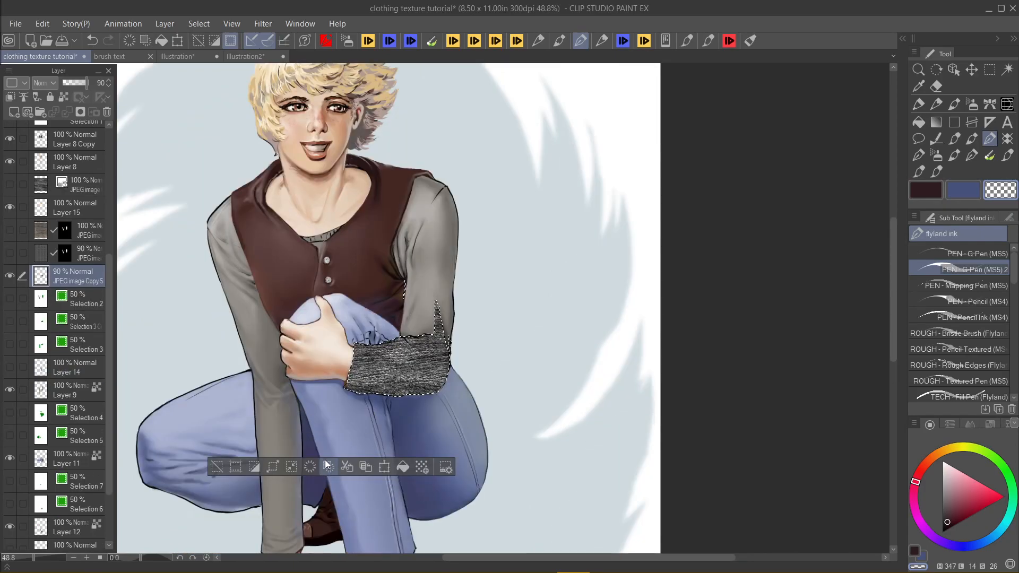
pyautogui.click(42, 23)
pyautogui.moveTo(214, 334)
pyautogui.click(340, 484)
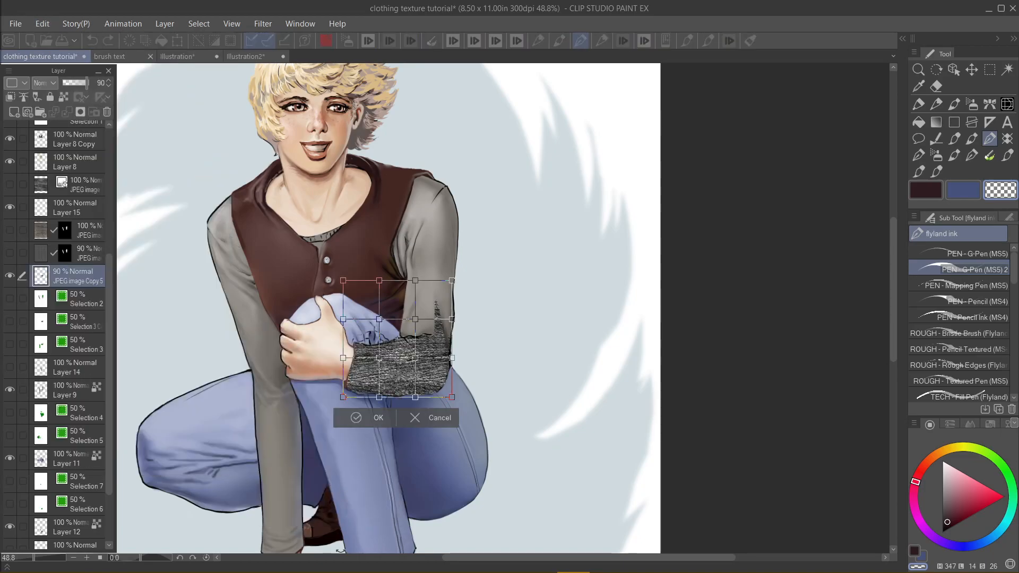
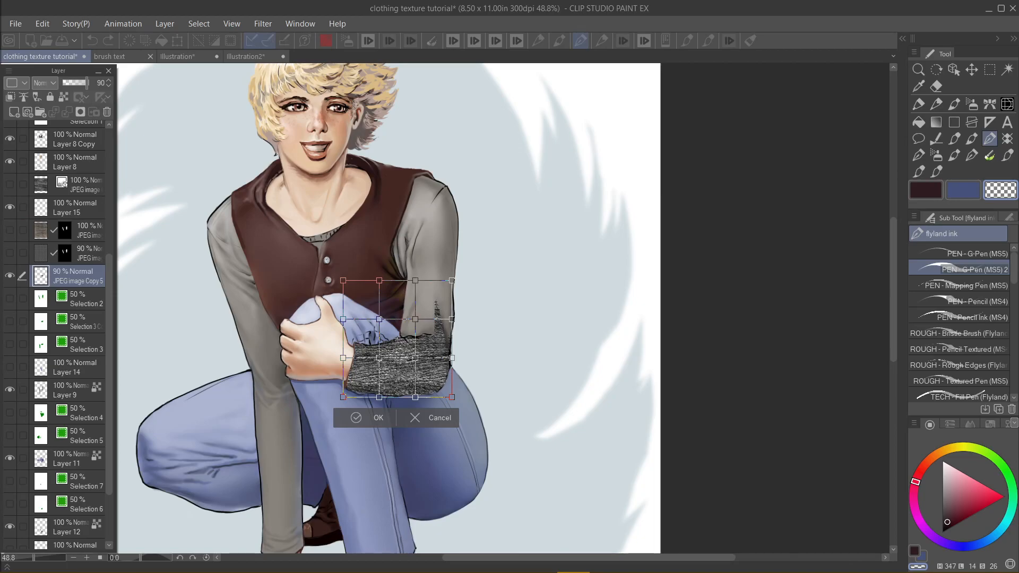
pyautogui.moveTo(145, 138); pyautogui.dragTo(673, 123)
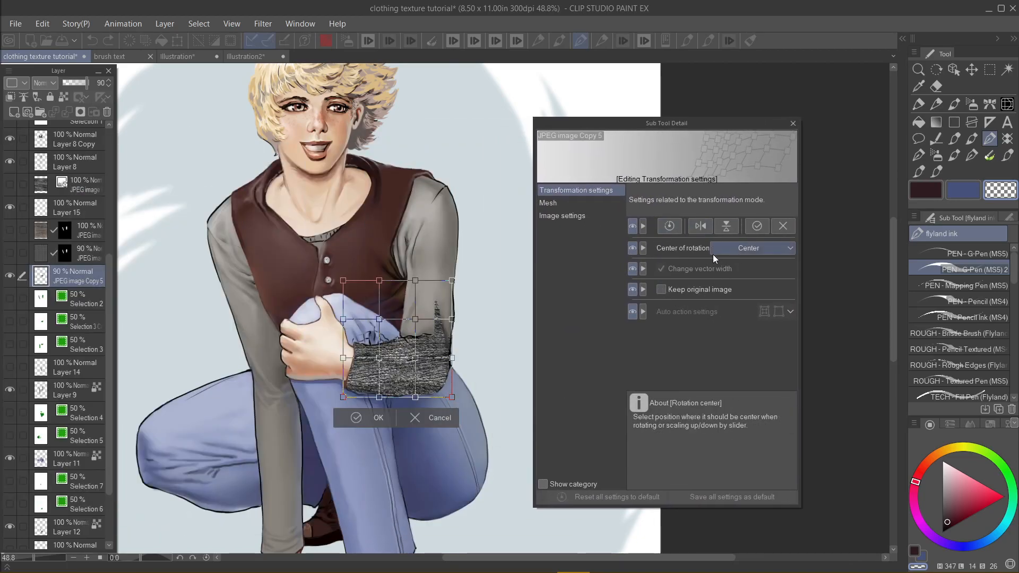
pyautogui.click(559, 203)
pyautogui.click(780, 225)
pyautogui.click(780, 224)
pyautogui.click(781, 225)
pyautogui.click(781, 225)
pyautogui.click(781, 224)
pyautogui.click(781, 225)
pyautogui.click(782, 243)
pyautogui.click(782, 243)
pyautogui.click(781, 243)
pyautogui.click(781, 243)
pyautogui.click(781, 244)
pyautogui.click(781, 243)
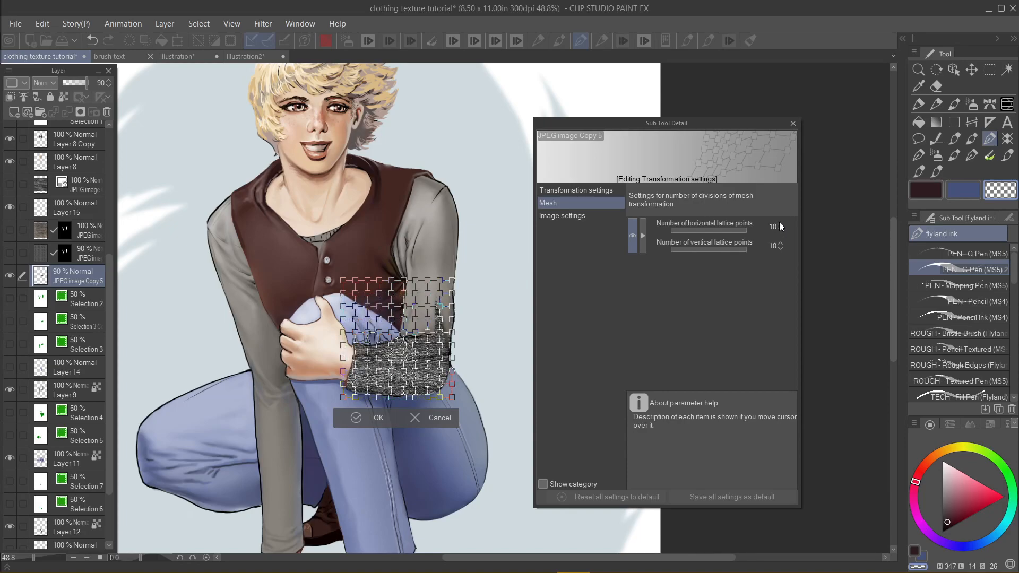
pyautogui.scroll(5, 419, 377)
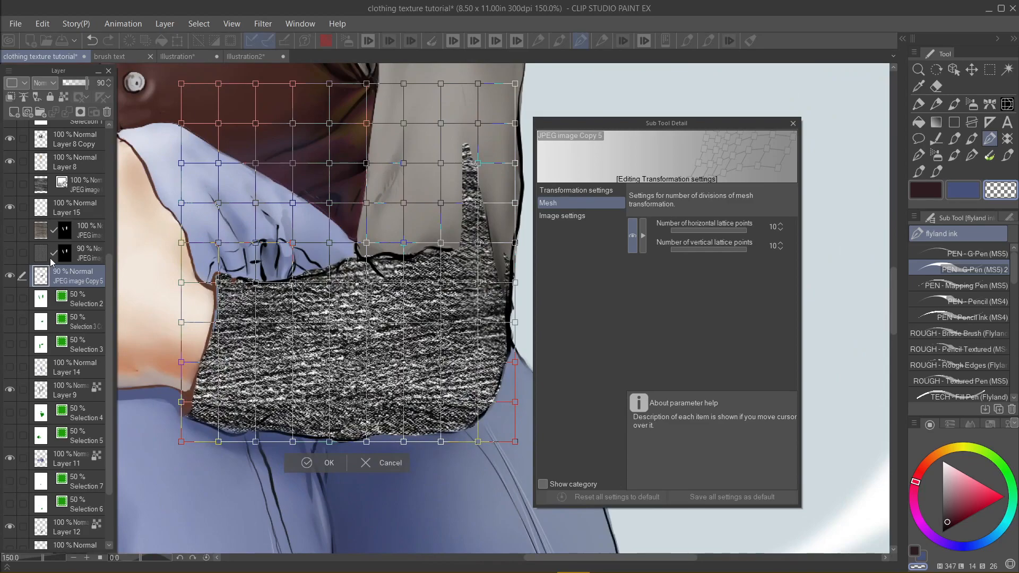
pyautogui.click(77, 92)
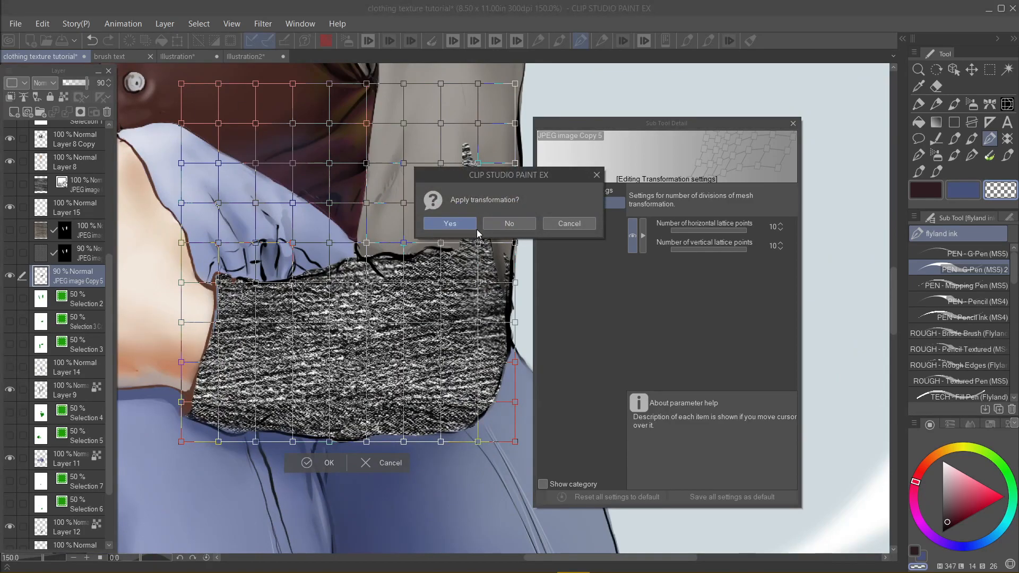
pyautogui.click(508, 225)
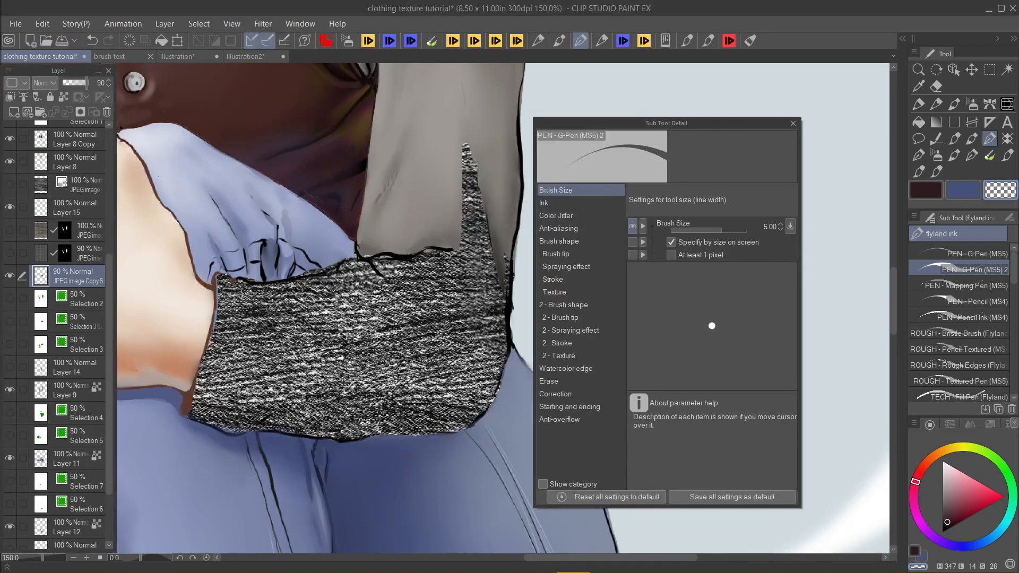
# Step: Lower the JPEG image Copy 5 layer's opacity to 36% and start a mesh transformation with 10 horizontal and 10 vertical lattice points
pyautogui.click(73, 81)
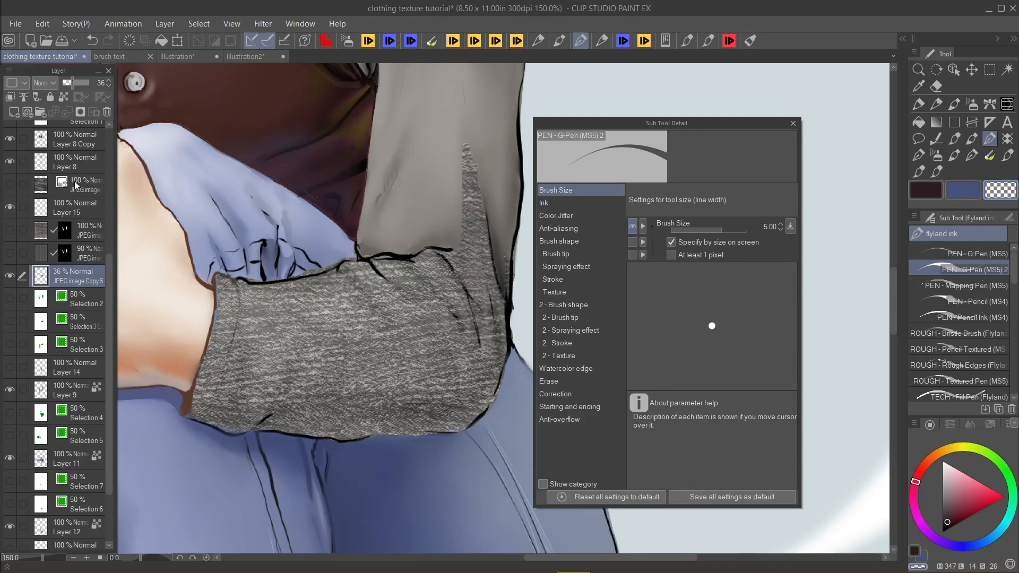
pyautogui.click(45, 27)
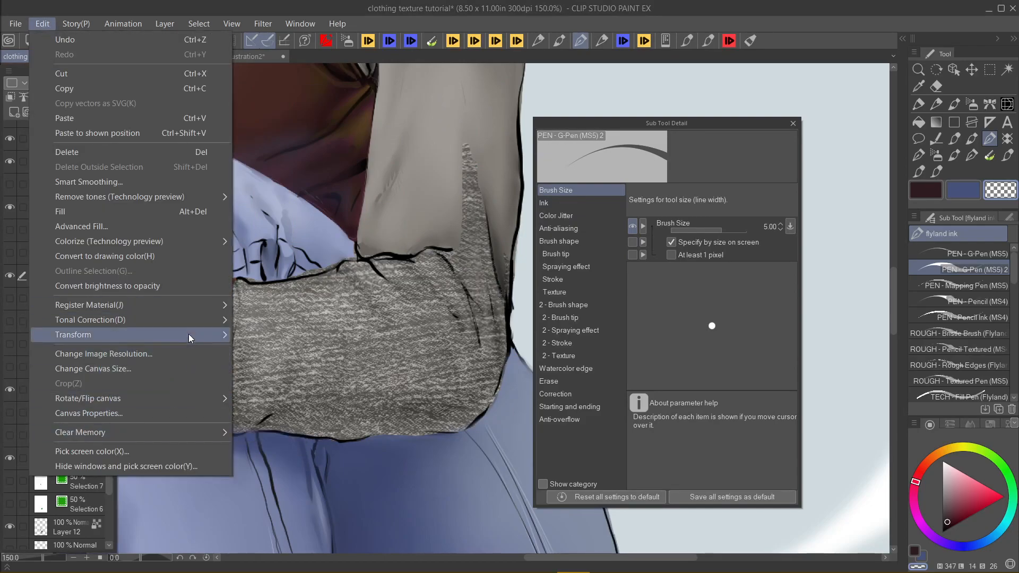
pyautogui.moveTo(189, 335)
pyautogui.click(282, 478)
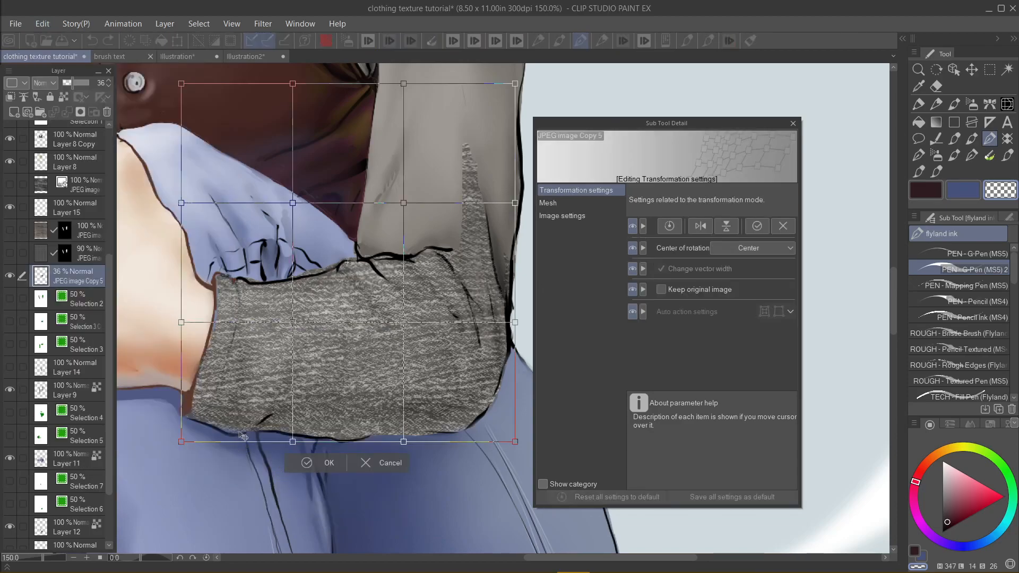
pyautogui.click(565, 205)
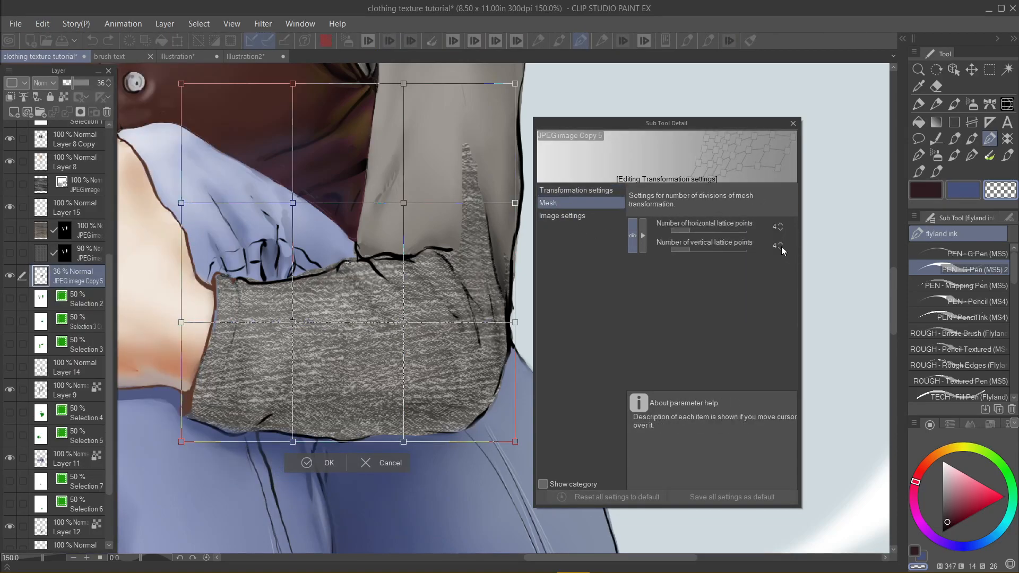
pyautogui.click(780, 223)
pyautogui.click(780, 223)
pyautogui.click(780, 224)
pyautogui.click(780, 223)
pyautogui.click(780, 223)
pyautogui.click(780, 224)
pyautogui.click(779, 244)
pyautogui.click(780, 244)
pyautogui.click(779, 243)
pyautogui.click(779, 244)
pyautogui.click(779, 243)
pyautogui.click(780, 244)
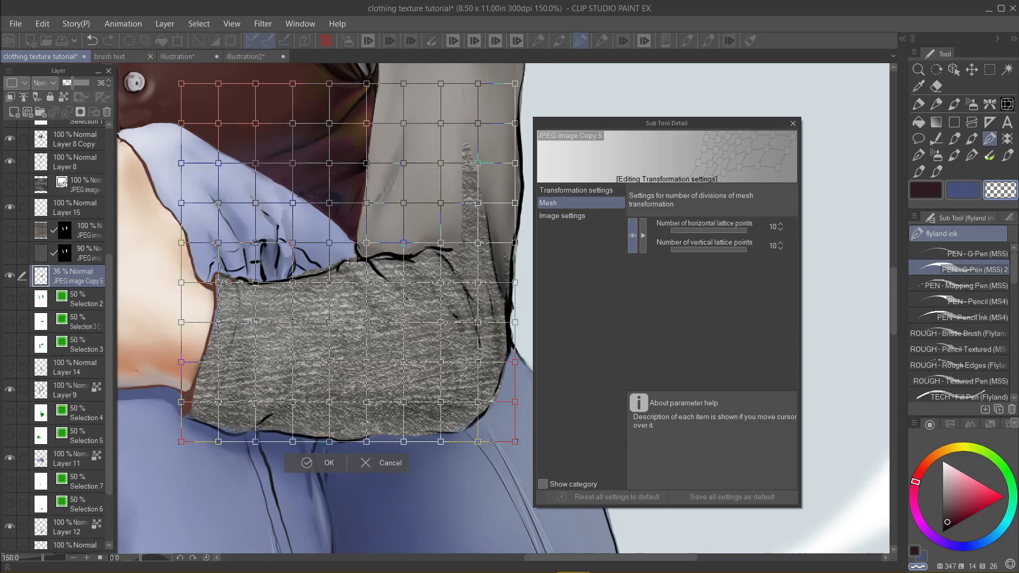
# Step: Warp the knit mesh around the inner elbow by moving its lattice points to follow the drawn crease lines
pyautogui.moveTo(403, 282); pyautogui.dragTo(359, 284)
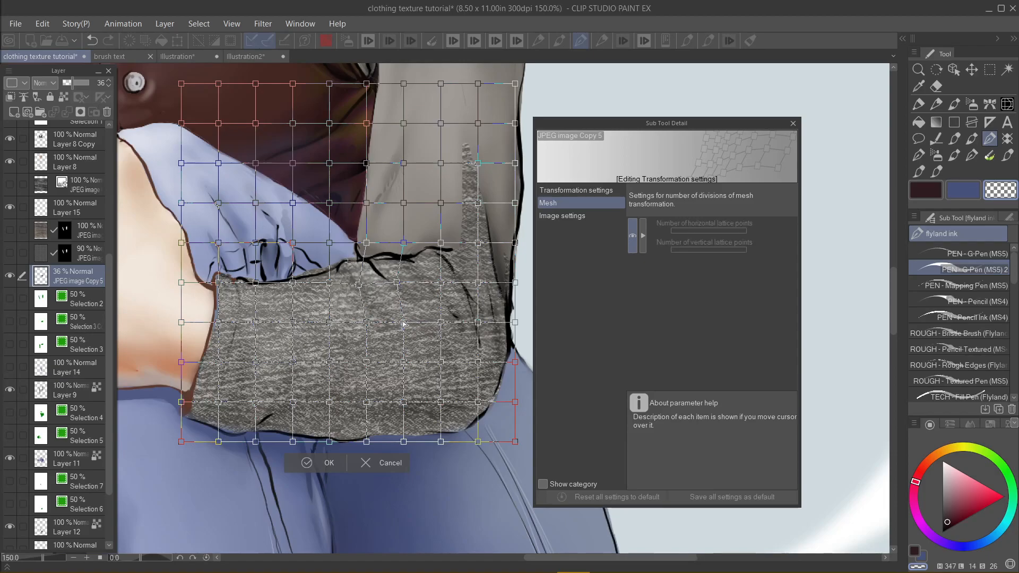
pyautogui.moveTo(403, 323); pyautogui.dragTo(413, 321)
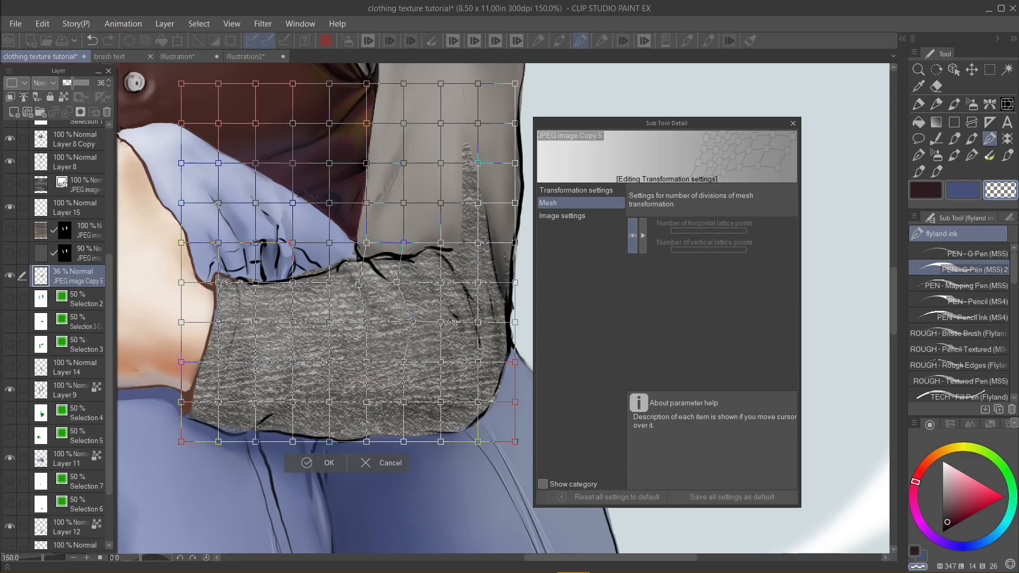
pyautogui.moveTo(408, 246); pyautogui.dragTo(431, 232)
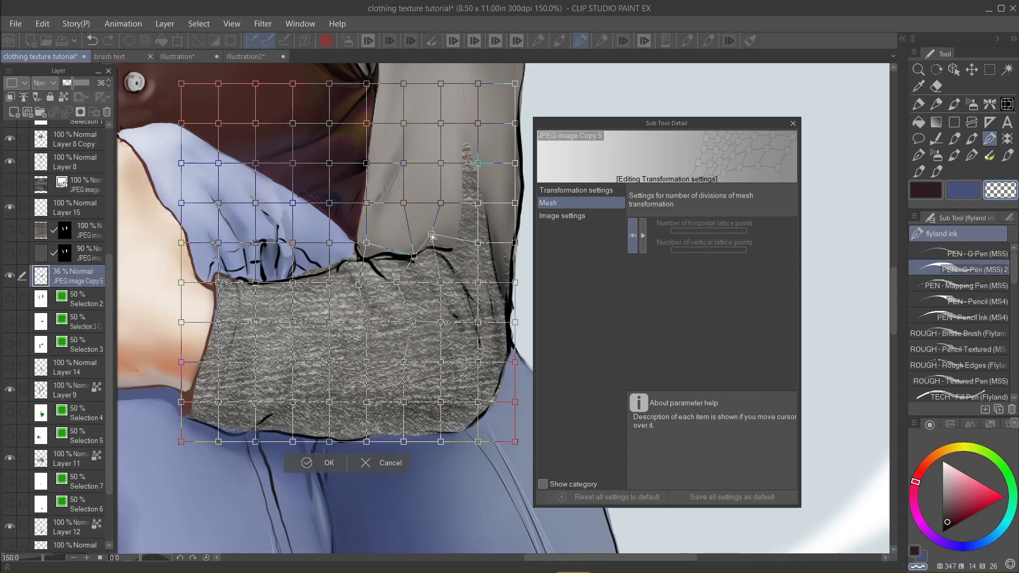
pyautogui.click(1006, 105)
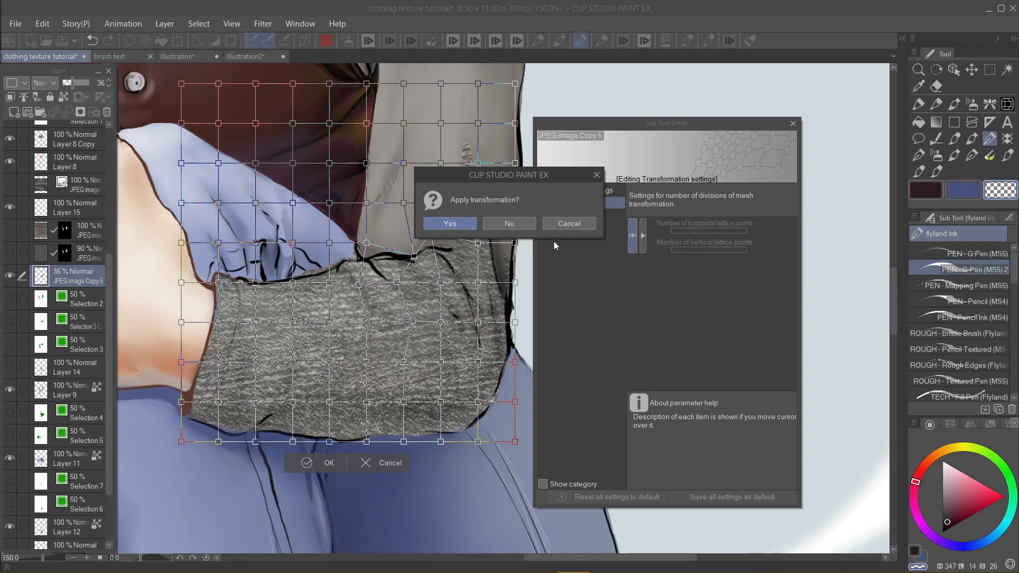
pyautogui.click(550, 227)
pyautogui.moveTo(478, 283); pyautogui.dragTo(469, 285)
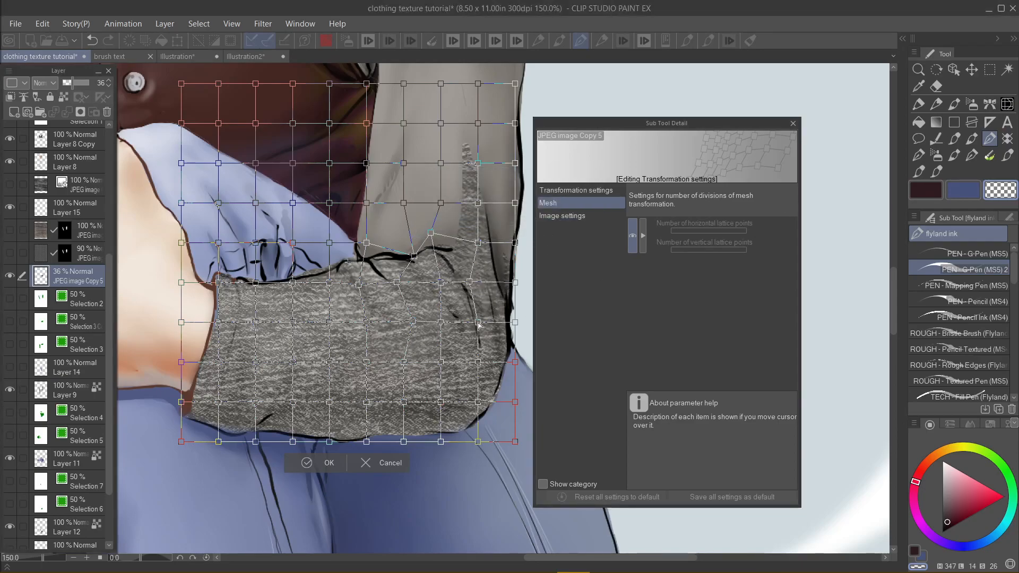
pyautogui.moveTo(478, 322); pyautogui.dragTo(476, 323)
pyautogui.moveTo(478, 365); pyautogui.dragTo(481, 356)
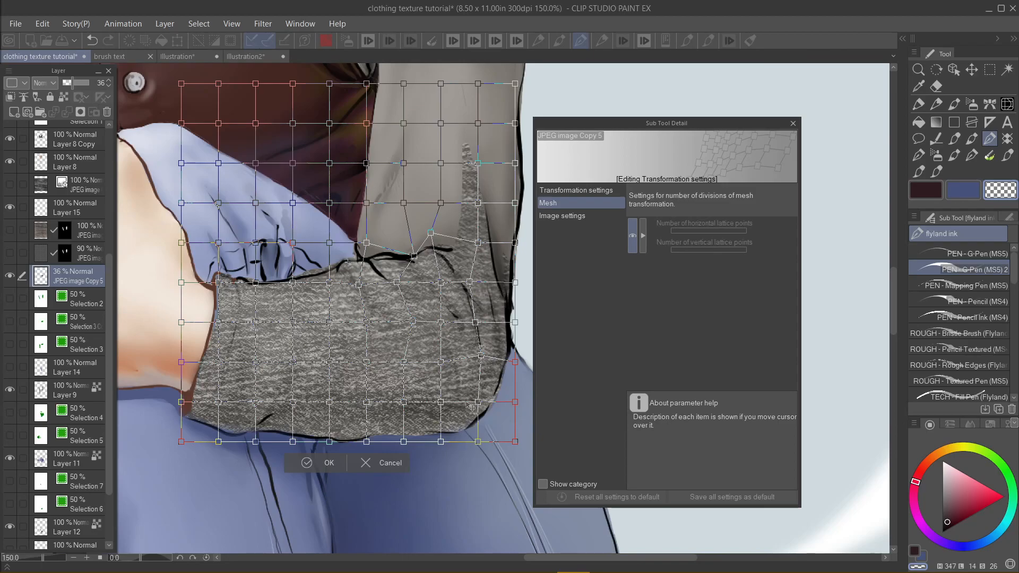
# Step: Nudge the mesh points at the forearm's lower edge, the upper edge near the cuff, and the outer elbow toward the sleeve contour
pyautogui.moveTo(478, 442)
pyautogui.mouseDown()
pyautogui.moveTo(474, 432)
pyautogui.moveTo(475, 441)
pyautogui.mouseUp()
pyautogui.moveTo(405, 443); pyautogui.dragTo(406, 442)
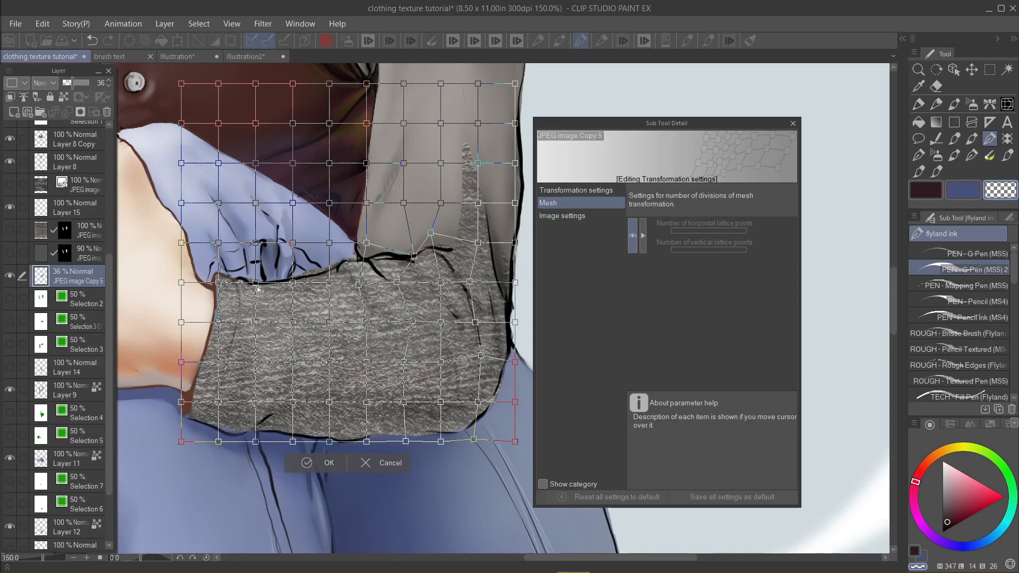
pyautogui.moveTo(257, 289); pyautogui.dragTo(258, 289)
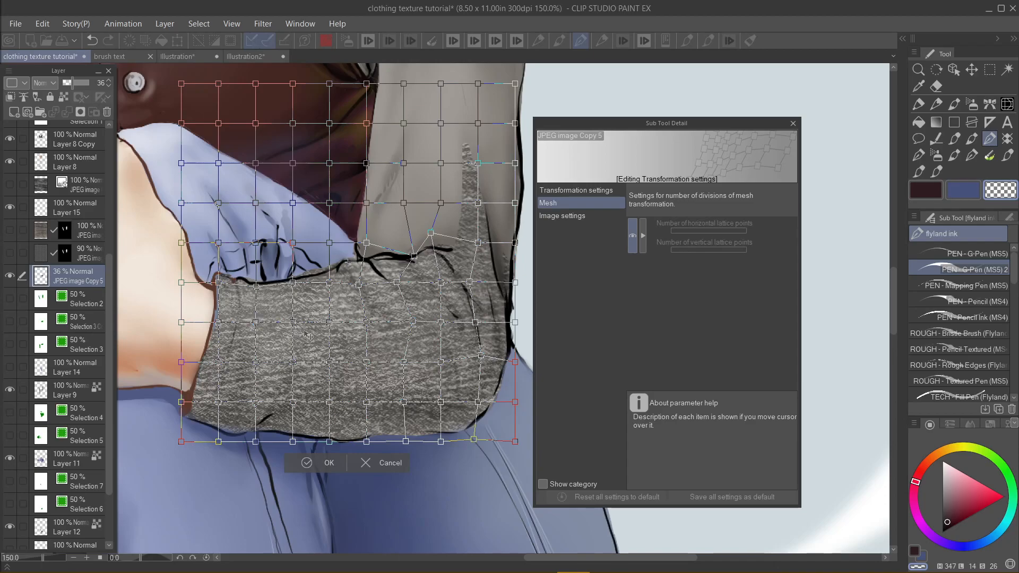
pyautogui.moveTo(293, 243); pyautogui.dragTo(297, 252)
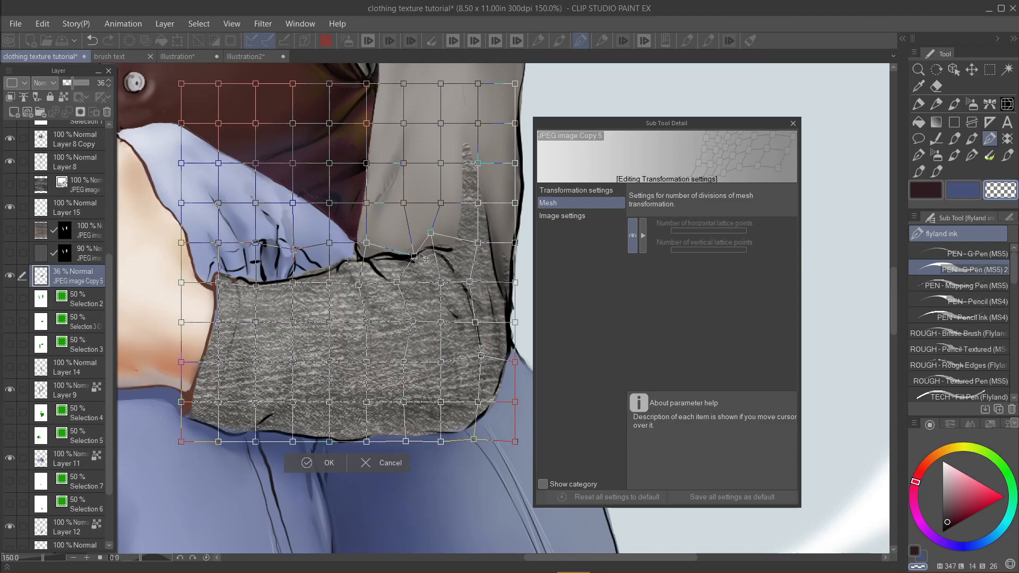
pyautogui.moveTo(469, 282); pyautogui.dragTo(466, 281)
pyautogui.moveTo(478, 243); pyautogui.dragTo(472, 258)
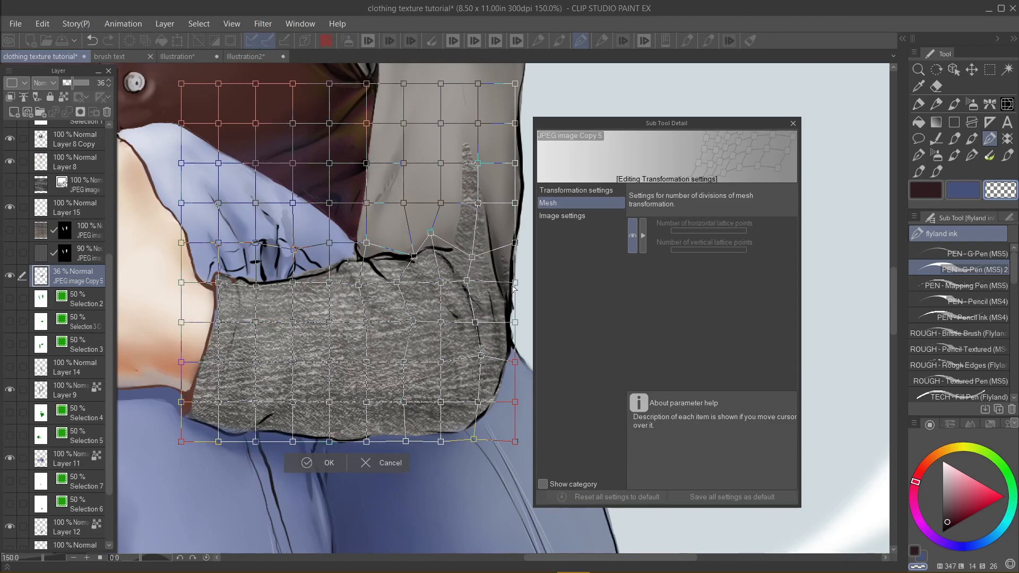
pyautogui.moveTo(515, 283); pyautogui.dragTo(509, 284)
# Step: Bend the mesh along the fold at the forearm's underside, pull in the outer elbow points, and apply the transformation
pyautogui.moveTo(368, 366); pyautogui.dragTo(292, 360)
pyautogui.moveTo(292, 441); pyautogui.dragTo(268, 429)
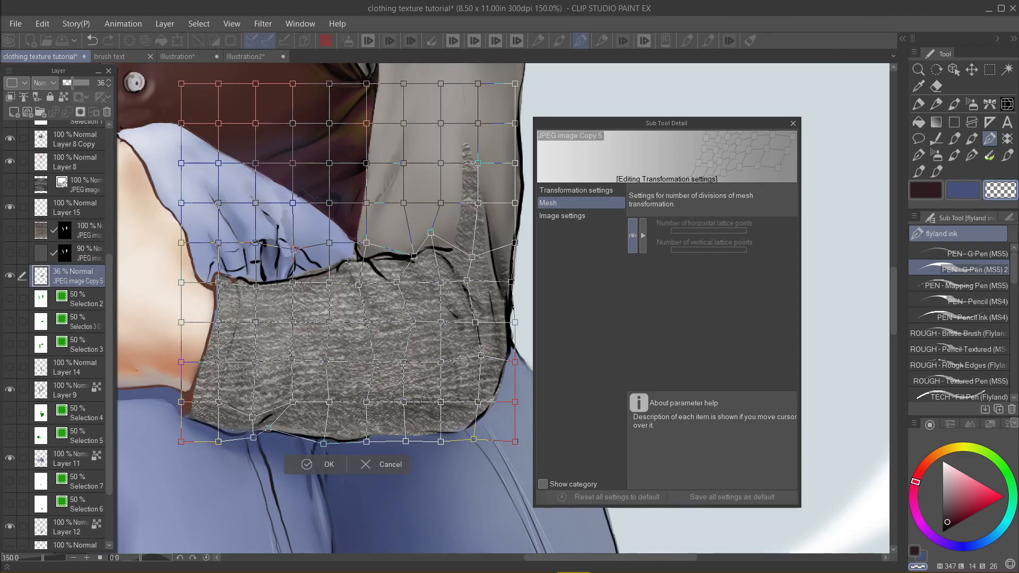
pyautogui.moveTo(476, 259); pyautogui.dragTo(478, 257)
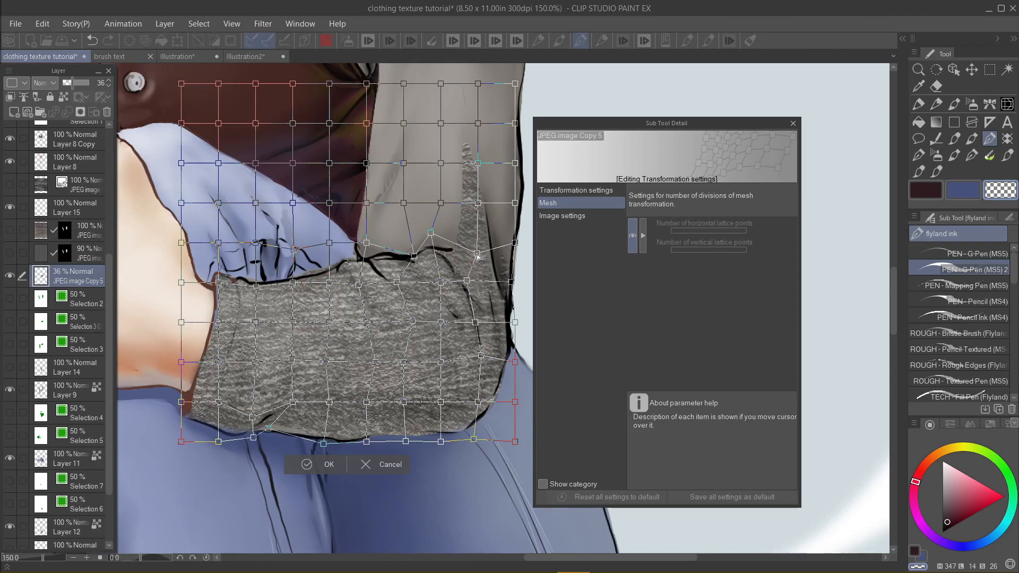
pyautogui.moveTo(513, 323); pyautogui.dragTo(509, 322)
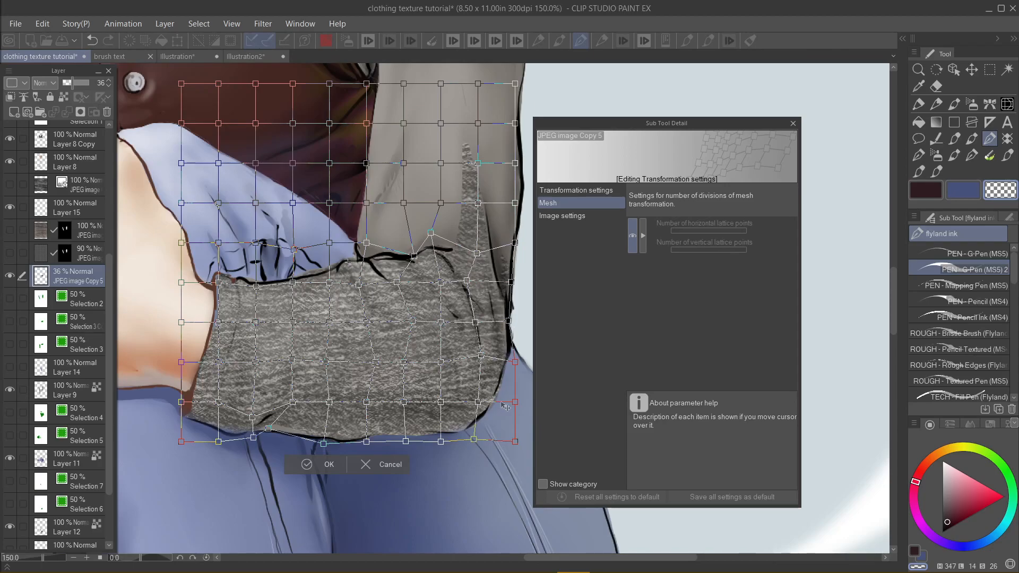
pyautogui.moveTo(515, 402); pyautogui.dragTo(505, 400)
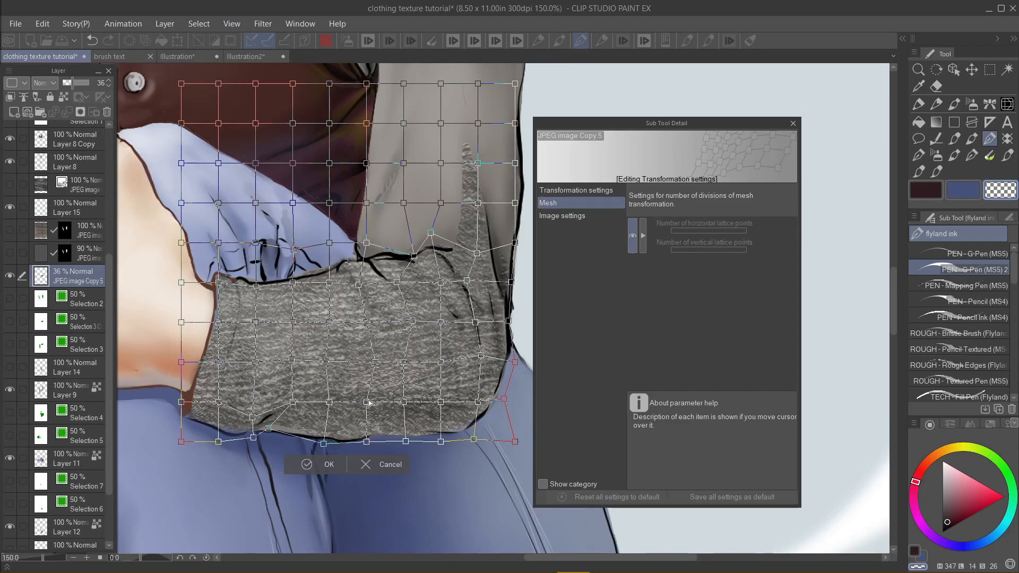
pyautogui.moveTo(323, 443); pyautogui.dragTo(328, 440)
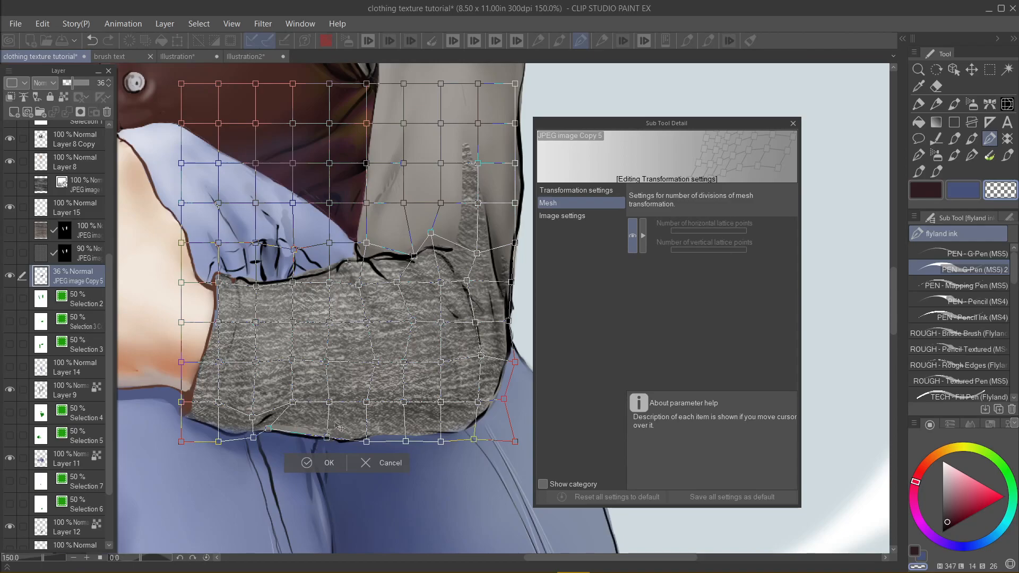
pyautogui.click(313, 463)
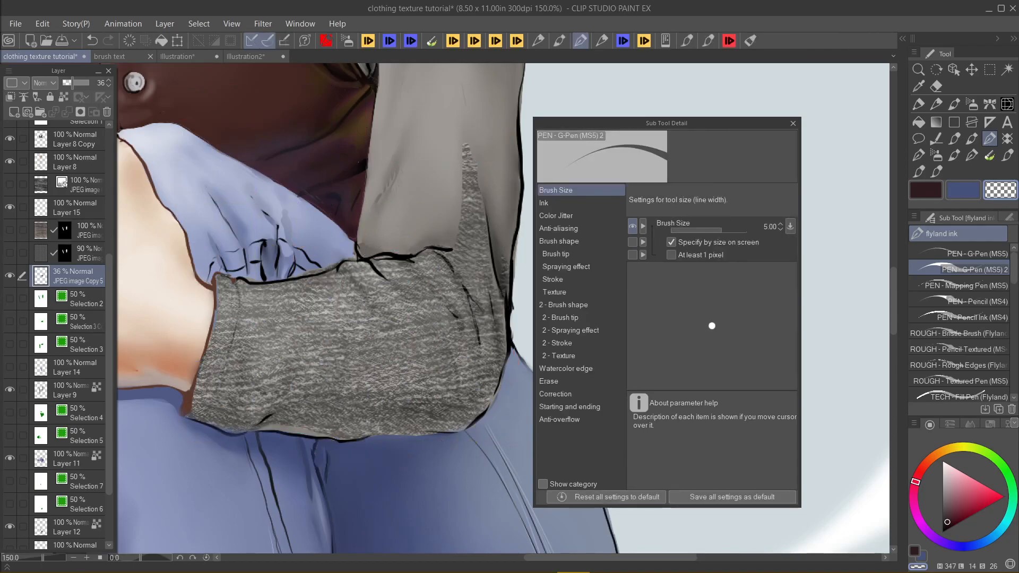
# Step: Open the editing commands for the warped forearm texture layer
pyautogui.click(43, 23)
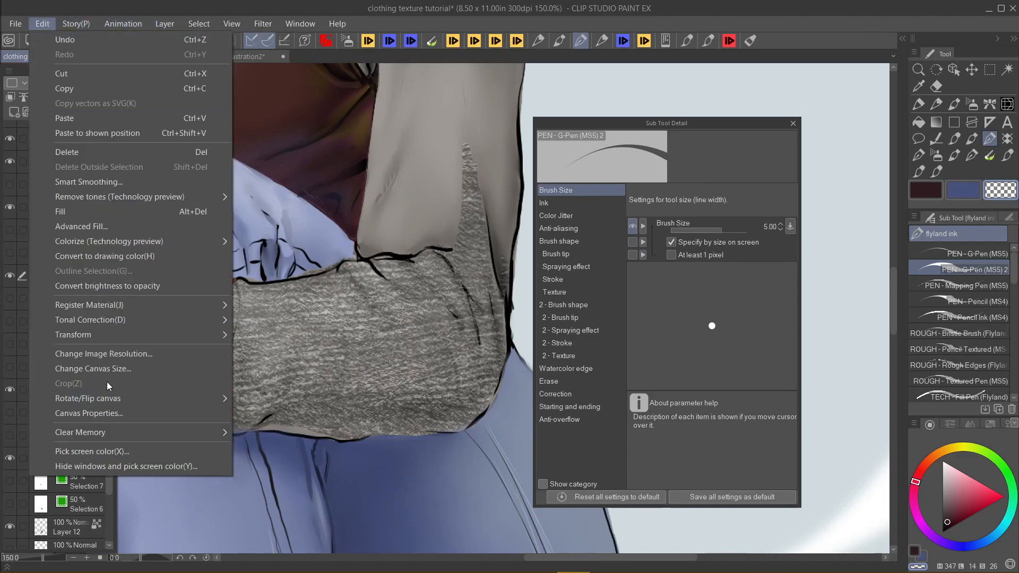
# Step: Start a mesh transformation on the sleeve texture layer with 10 horizontal and 10 vertical lattice points
pyautogui.moveTo(199, 339)
pyautogui.click(295, 483)
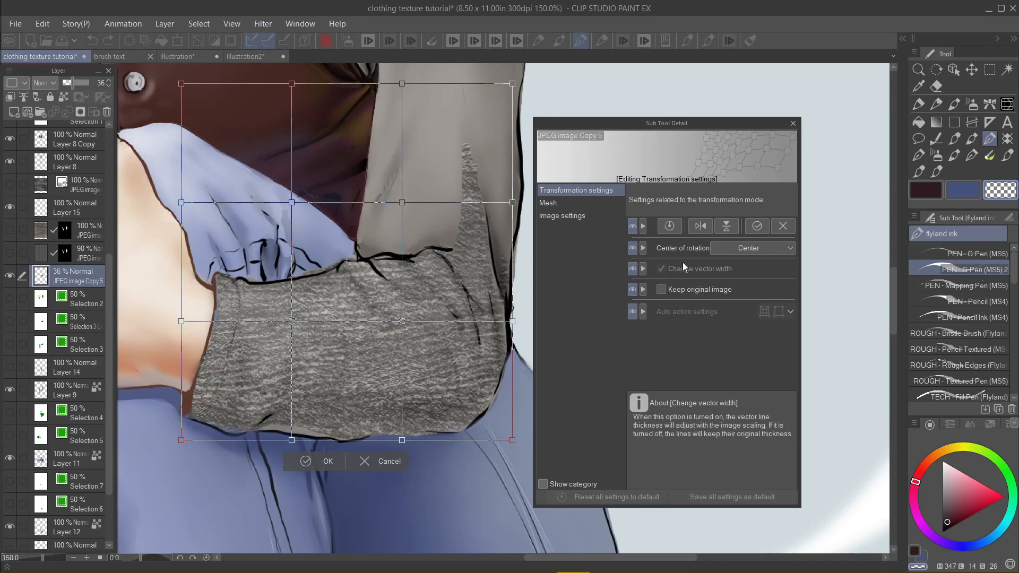
pyautogui.click(563, 203)
pyautogui.click(781, 229)
pyautogui.moveTo(690, 230); pyautogui.dragTo(747, 230)
pyautogui.moveTo(692, 250); pyautogui.dragTo(747, 249)
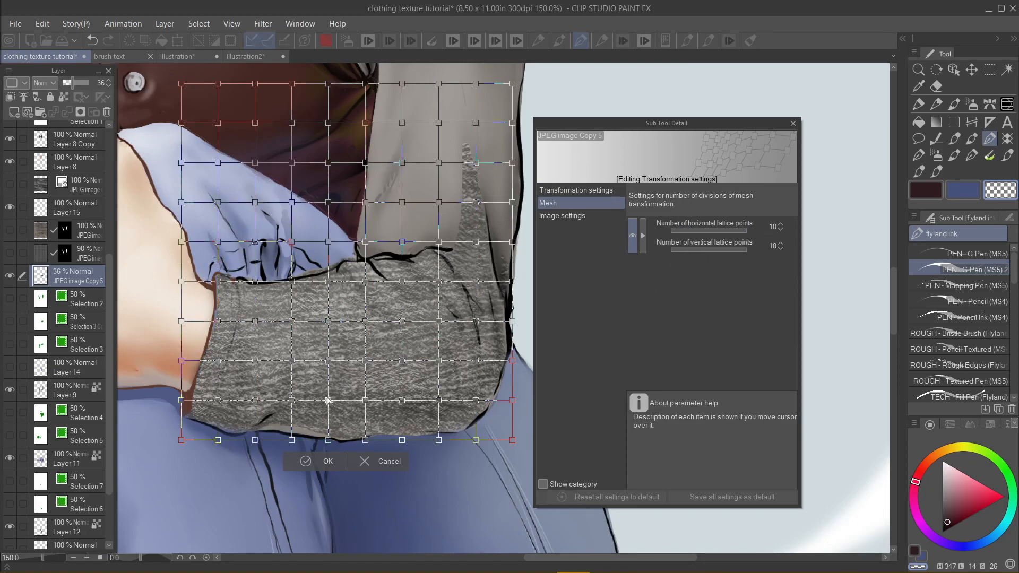
# Step: Pull a few lattice points along the sleeve texture's lower and outer edges slightly outward and apply the mesh transformation
pyautogui.moveTo(292, 440); pyautogui.dragTo(286, 456)
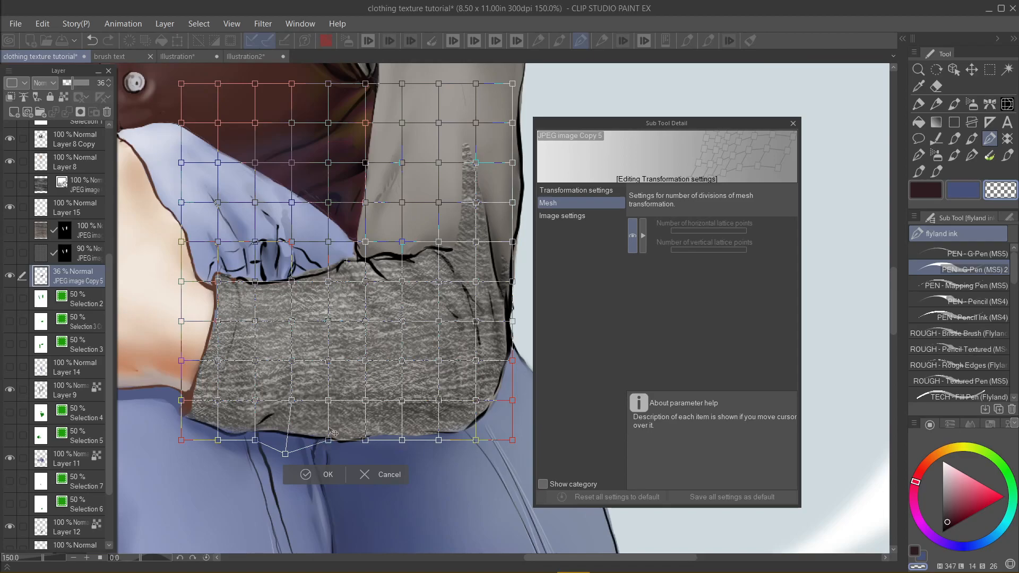
pyautogui.moveTo(513, 282); pyautogui.dragTo(519, 282)
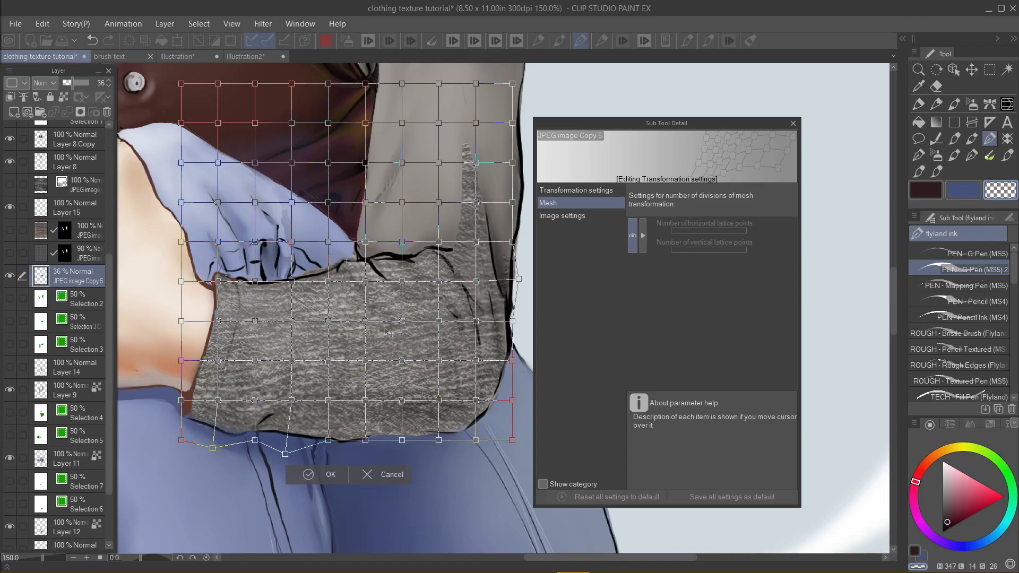
pyautogui.click(303, 476)
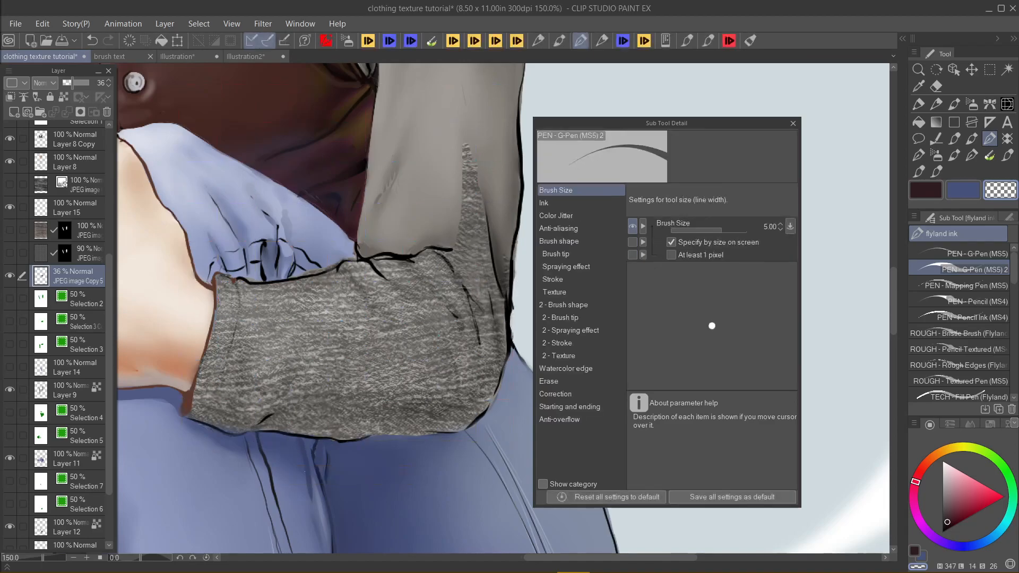
# Step: Examine the sleeve texture both close up and within the whole figure
pyautogui.scroll(-5, 319, 308)
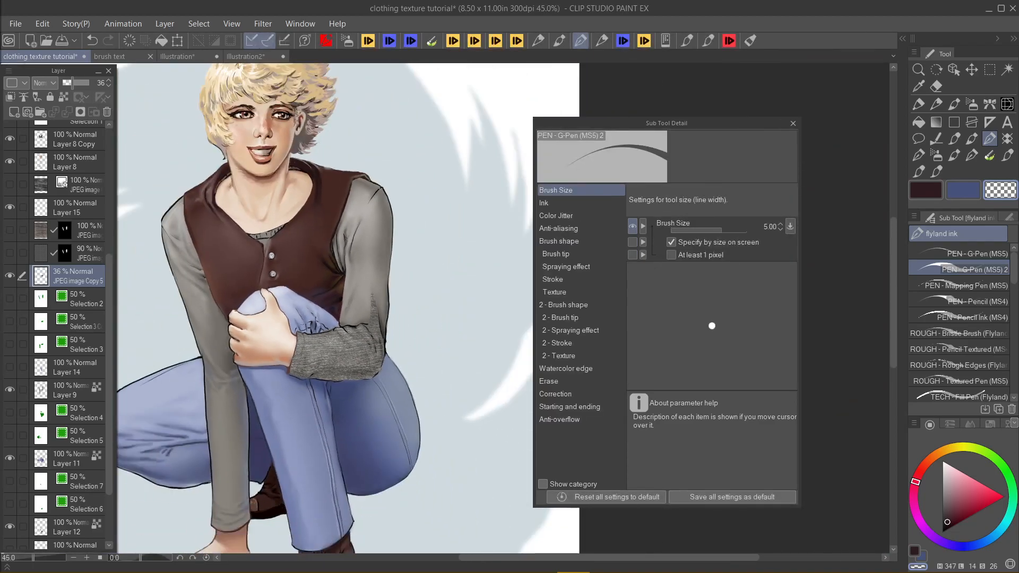
pyautogui.scroll(-2, 356, 424)
pyautogui.scroll(4, 356, 425)
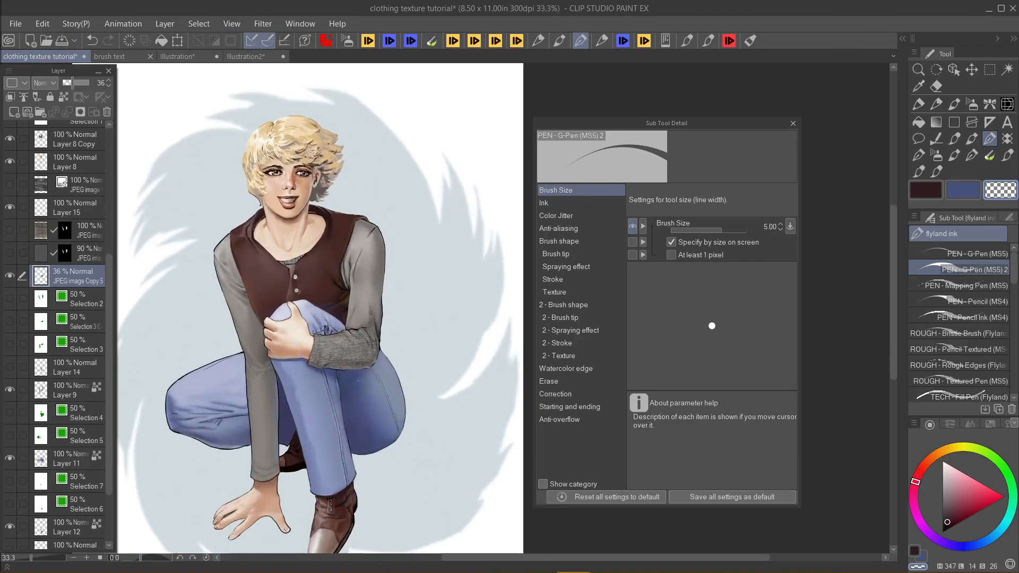
pyautogui.scroll(-3, 310, 308)
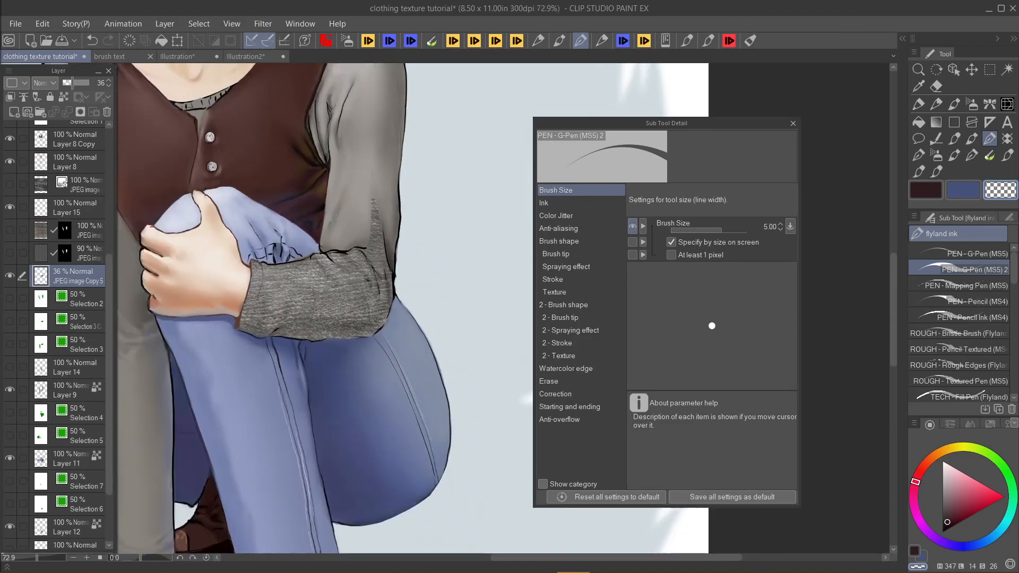
pyautogui.scroll(-1, 361, 313)
pyautogui.scroll(1, 380, 310)
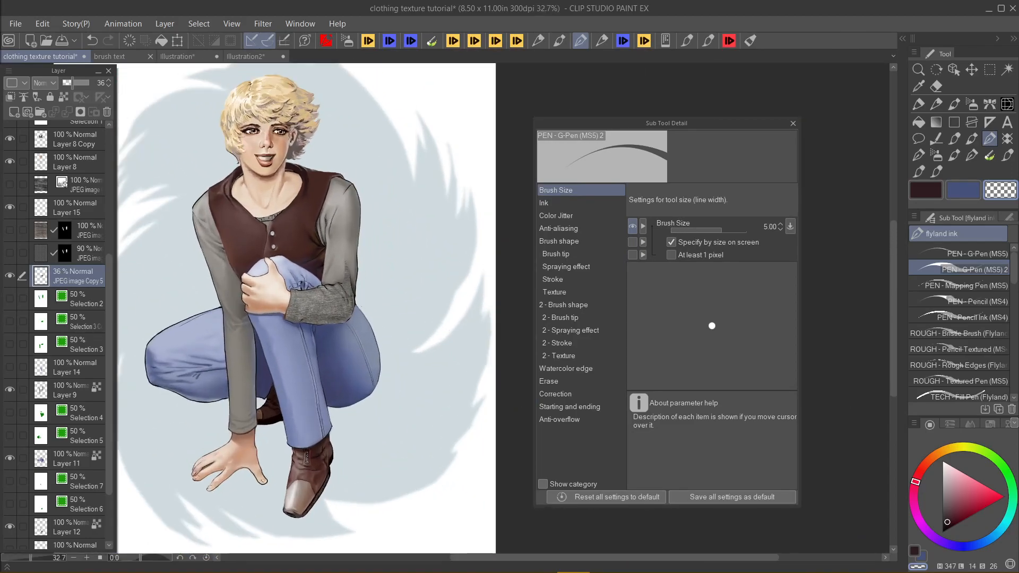
pyautogui.scroll(4, 318, 344)
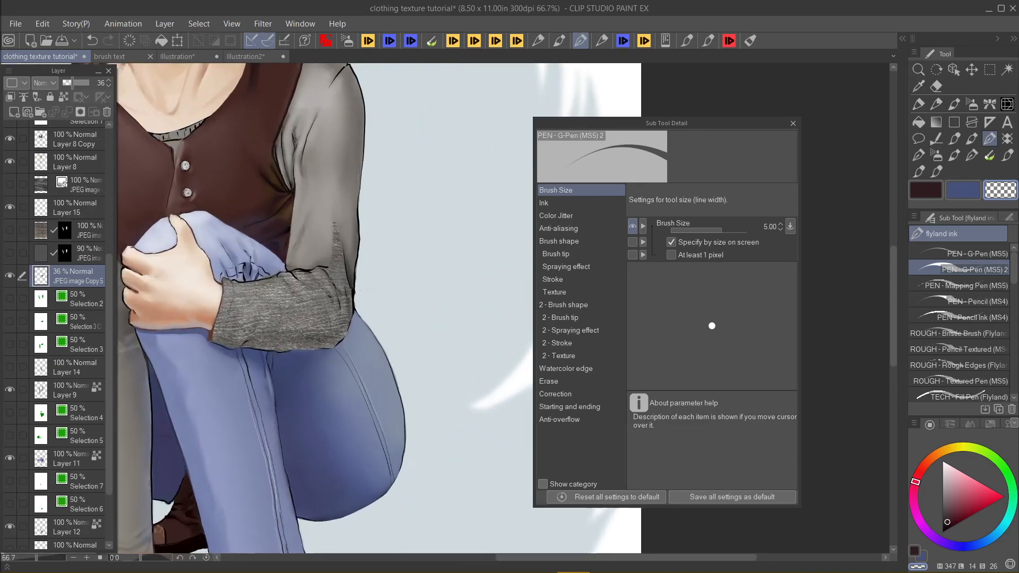
pyautogui.scroll(2, 340, 297)
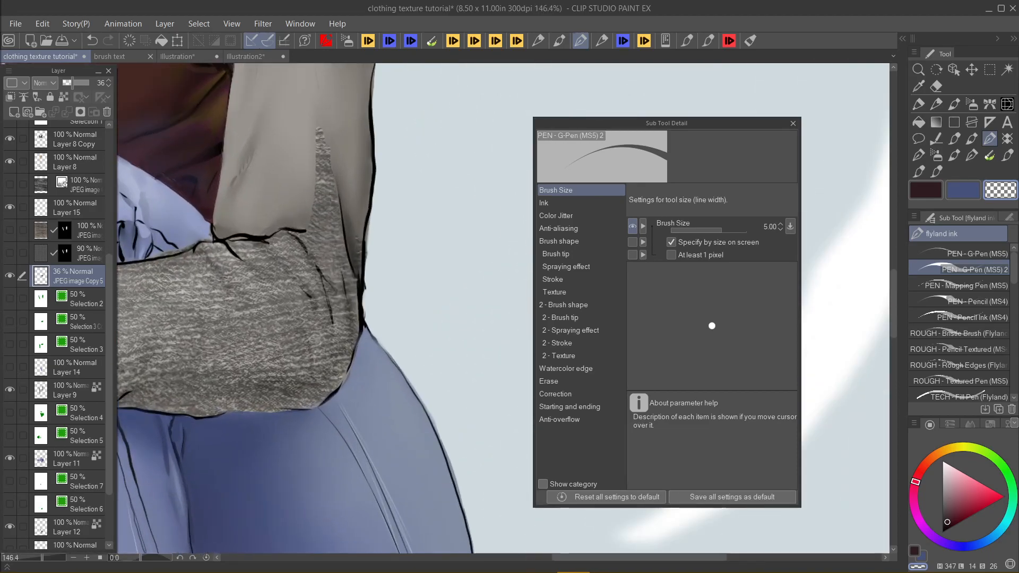
pyautogui.scroll(1, 317, 294)
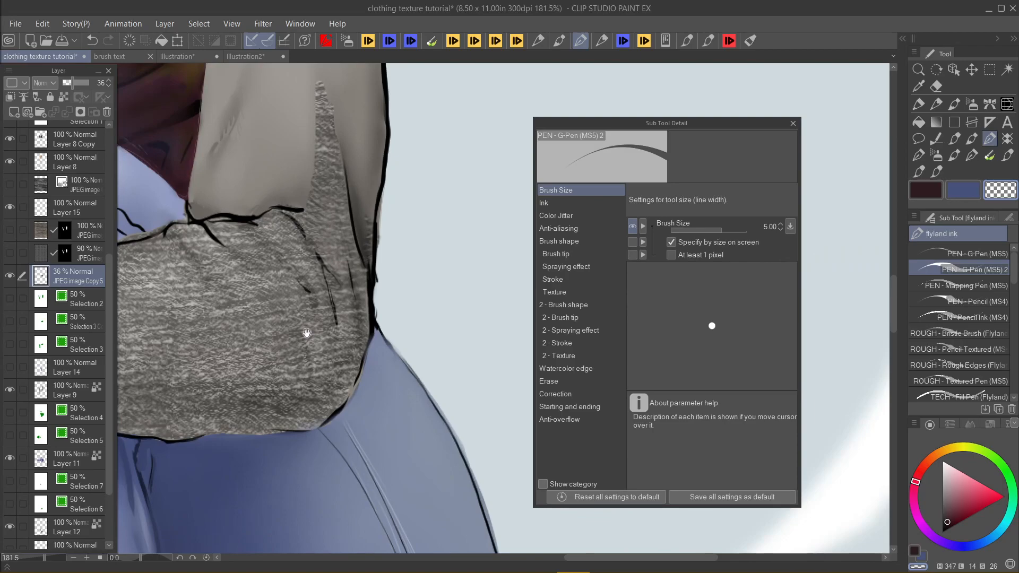
pyautogui.scroll(-5, 307, 333)
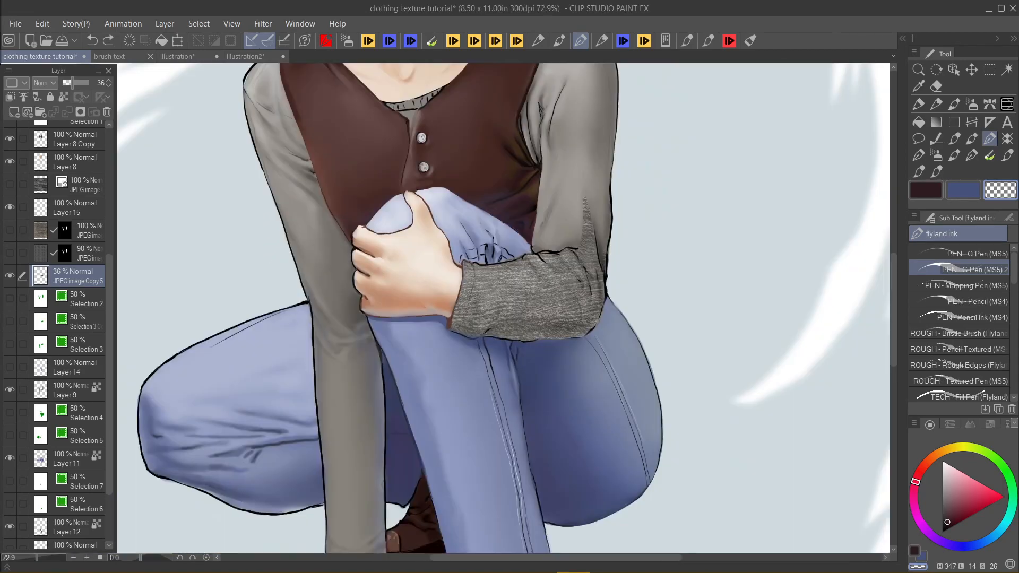
pyautogui.scroll(-4, 452, 308)
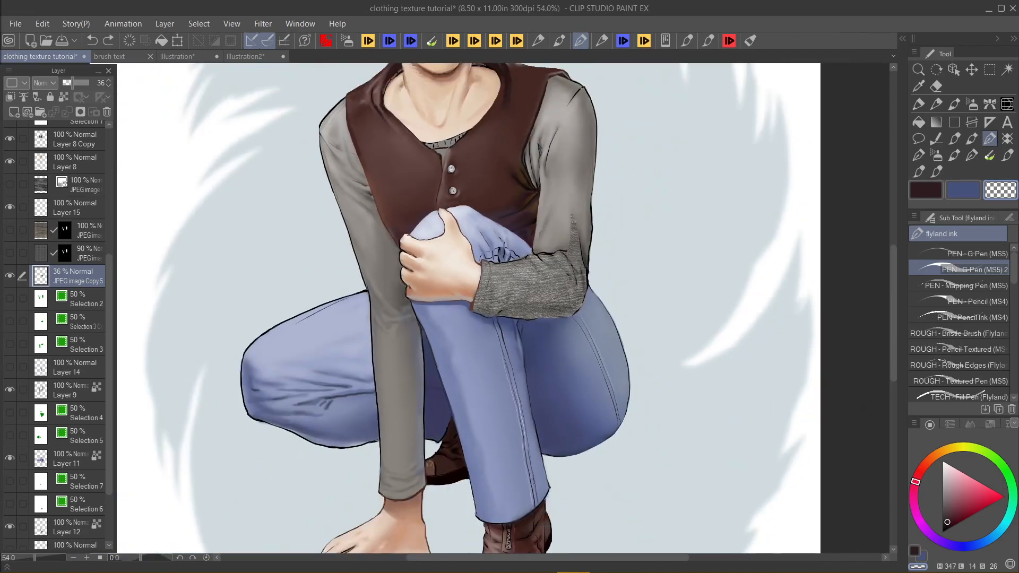
pyautogui.scroll(4, 637, 303)
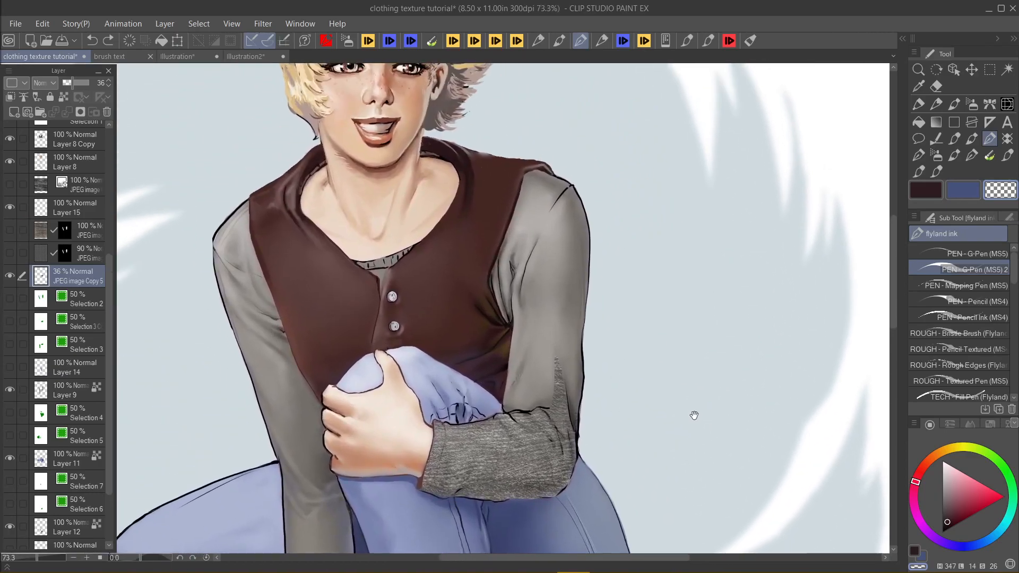
pyautogui.moveTo(694, 415); pyautogui.dragTo(682, 422)
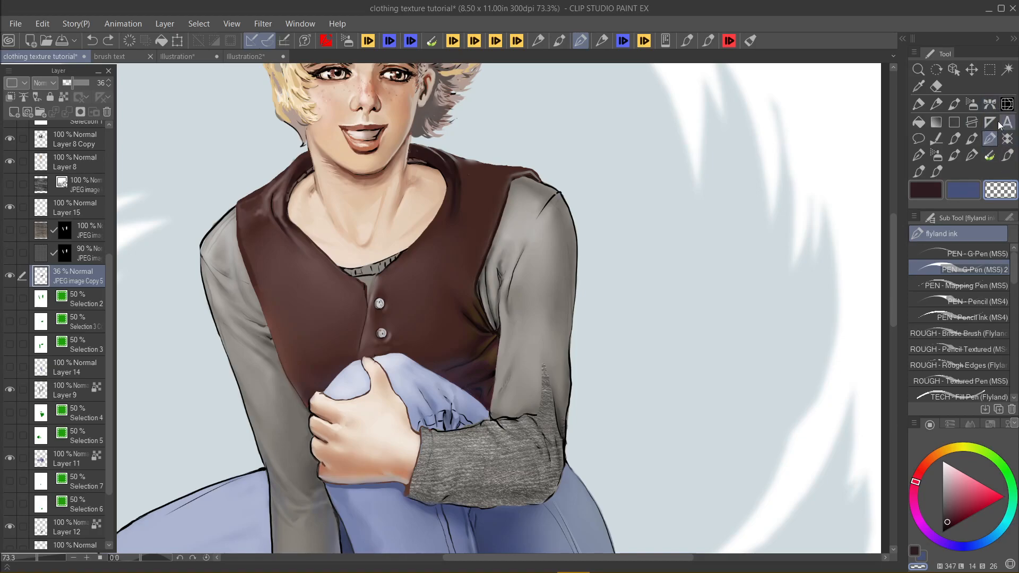
# Step: Activate the Decoration tool's Clothing brushes
pyautogui.click(990, 104)
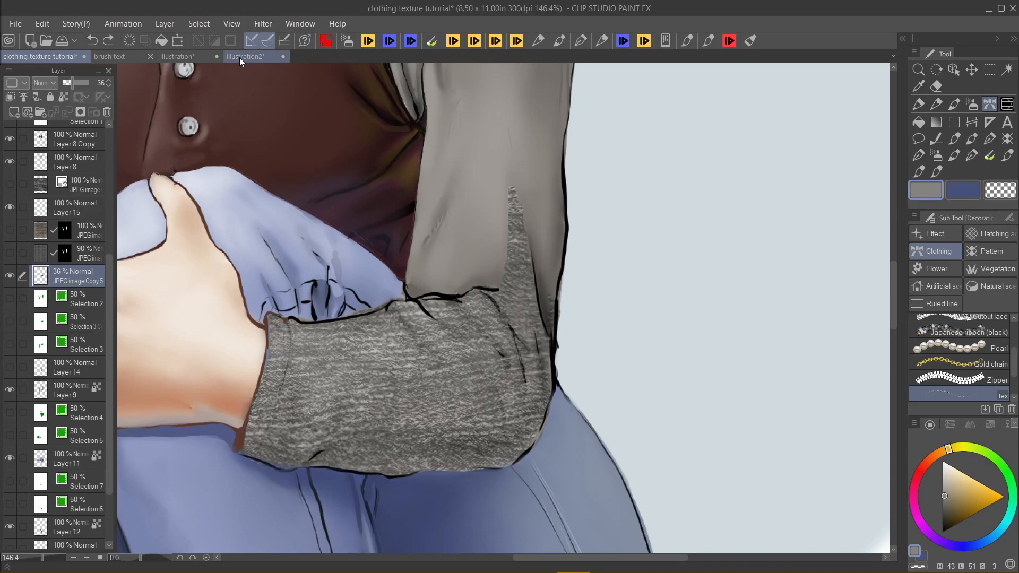
# Step: Try to register the texture layer of Illustration2 as an image material usable for brush tip shape
pyautogui.click(240, 56)
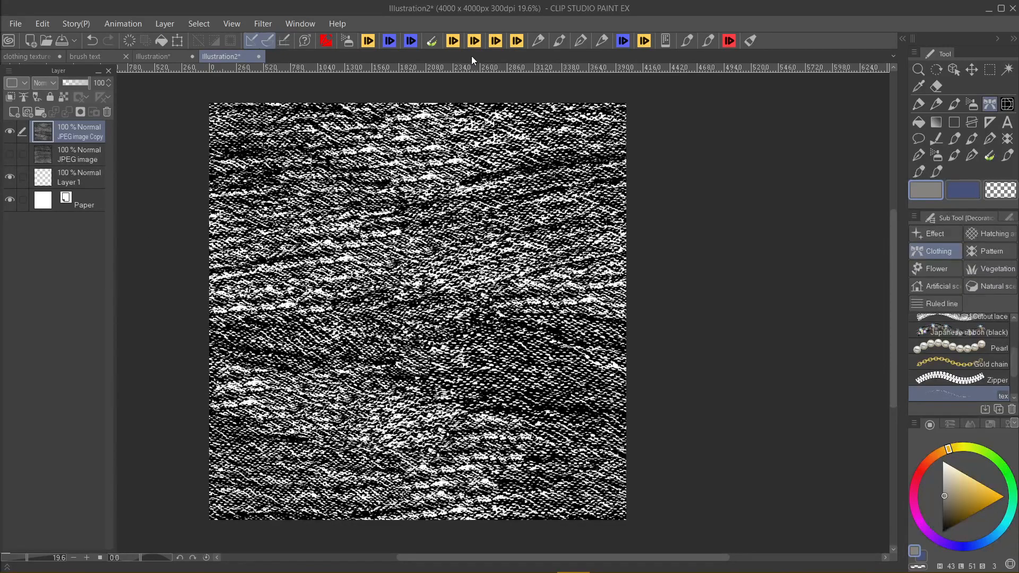
pyautogui.click(43, 24)
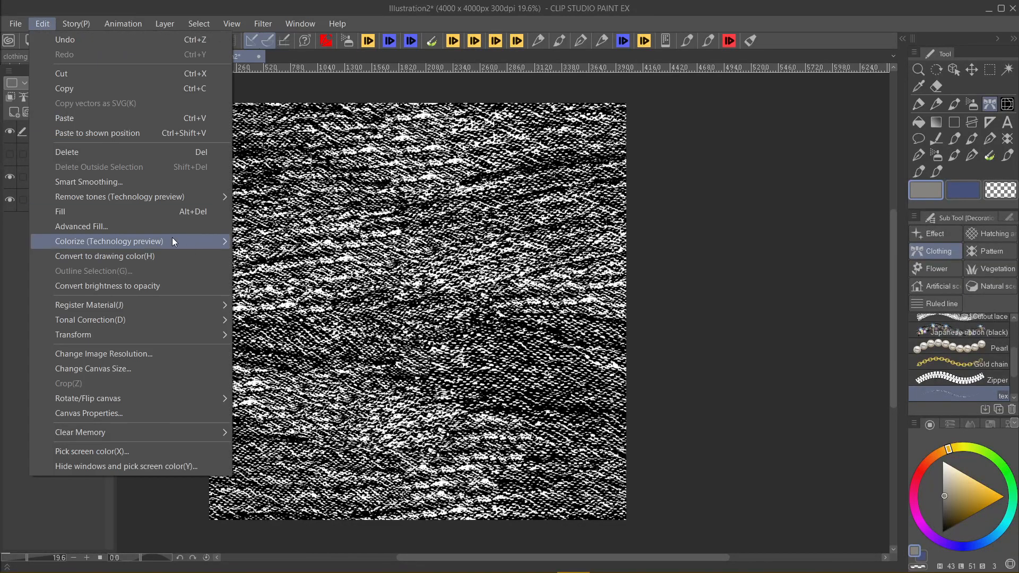
pyautogui.moveTo(182, 311)
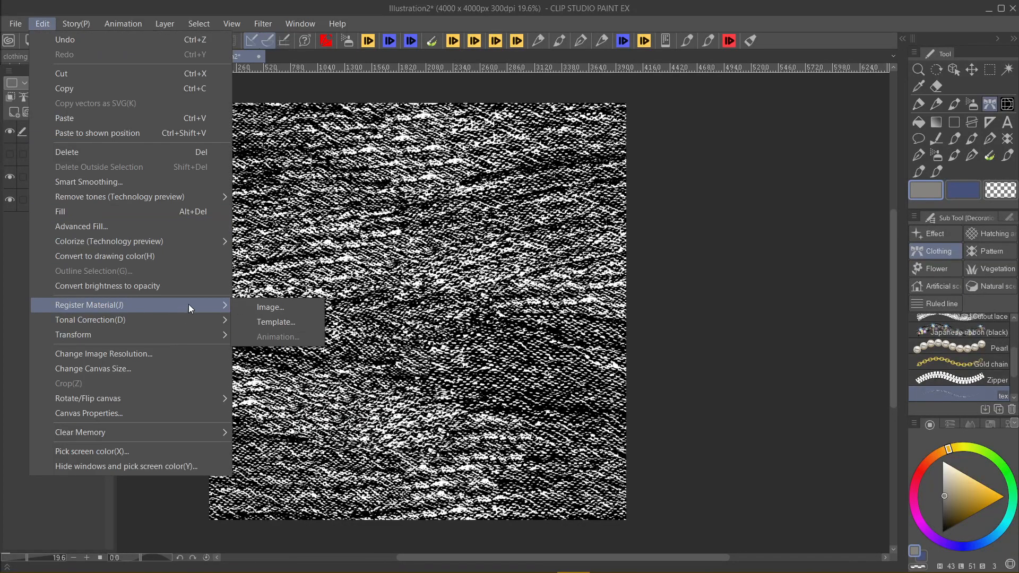
pyautogui.click(271, 307)
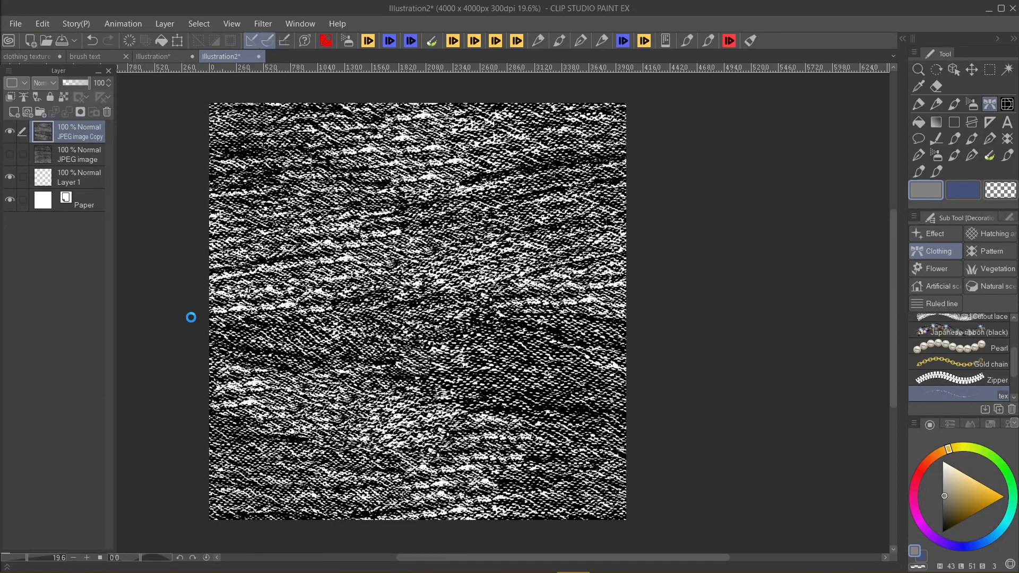
pyautogui.click(230, 382)
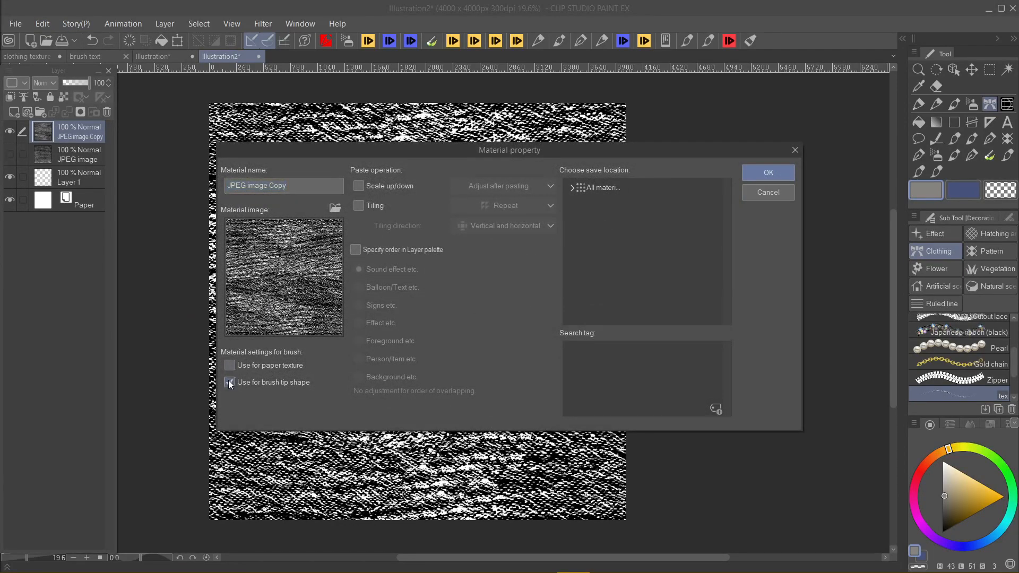
pyautogui.click(753, 195)
# Step: Return to the clothing texture tutorial canvas
pyautogui.click(34, 57)
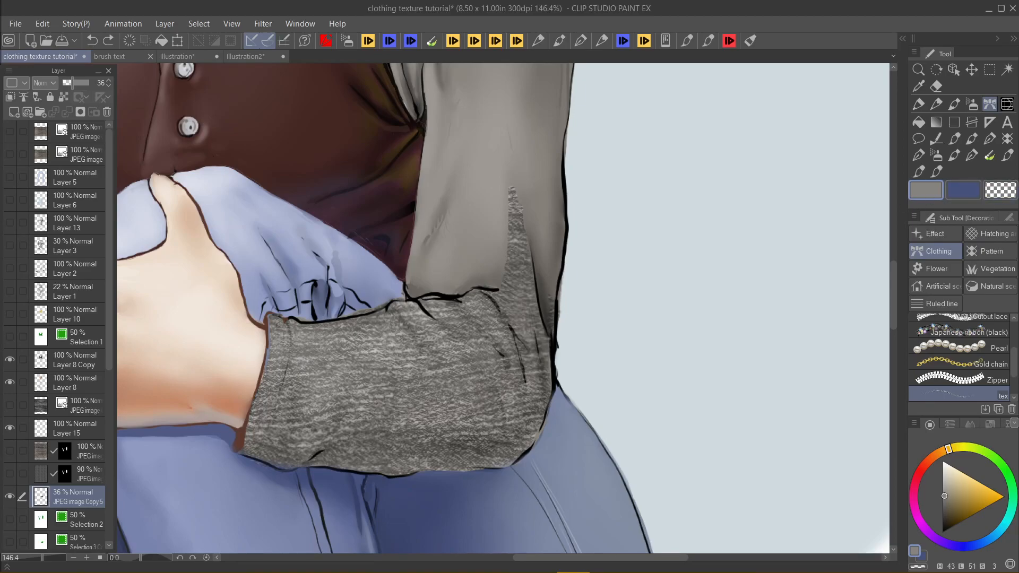
pyautogui.click(233, 57)
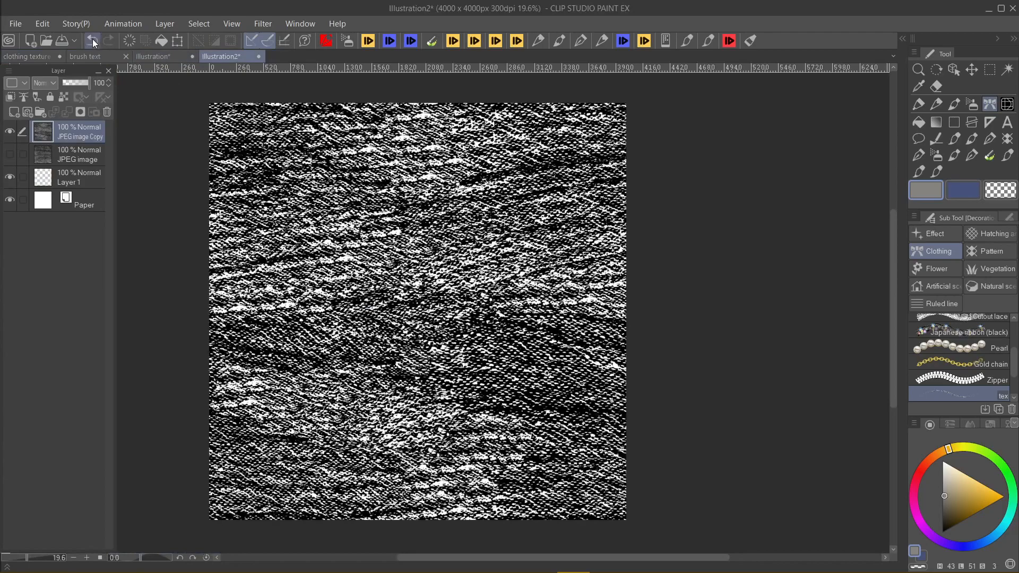
pyautogui.click(17, 29)
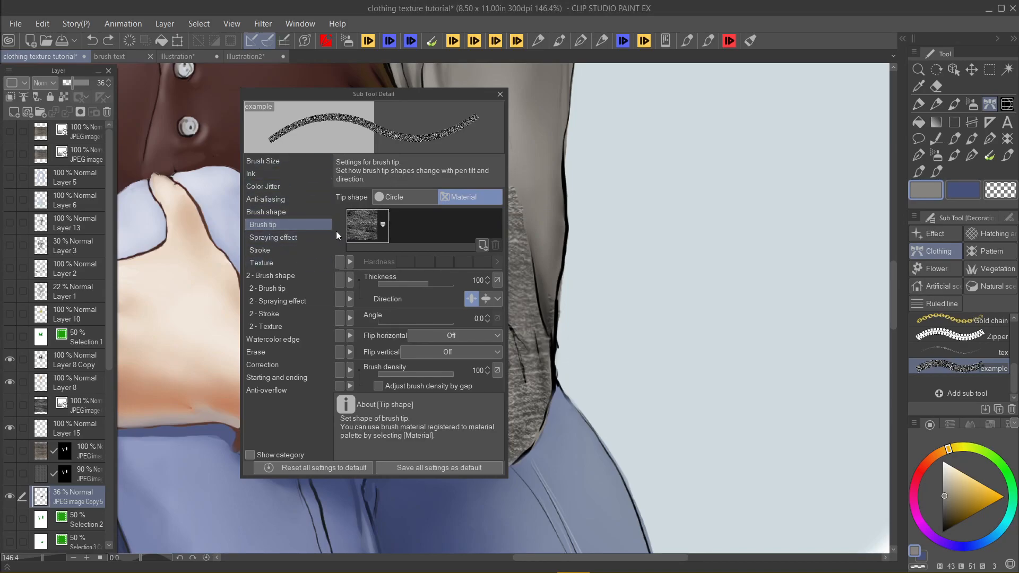
# Step: Make the ink opacity of the example brush respond to pen pressure
pyautogui.click(291, 174)
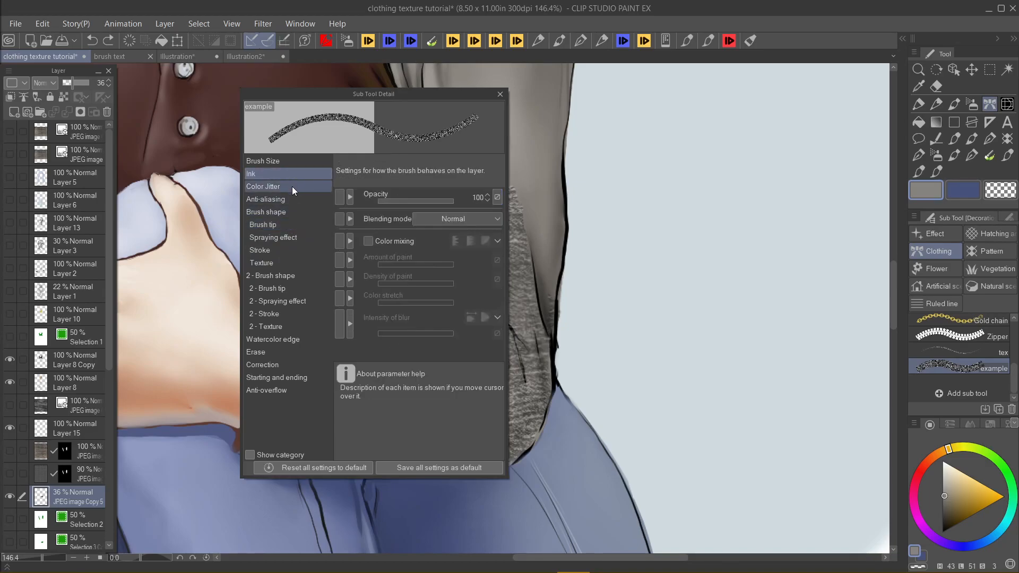
pyautogui.click(292, 186)
pyautogui.click(291, 172)
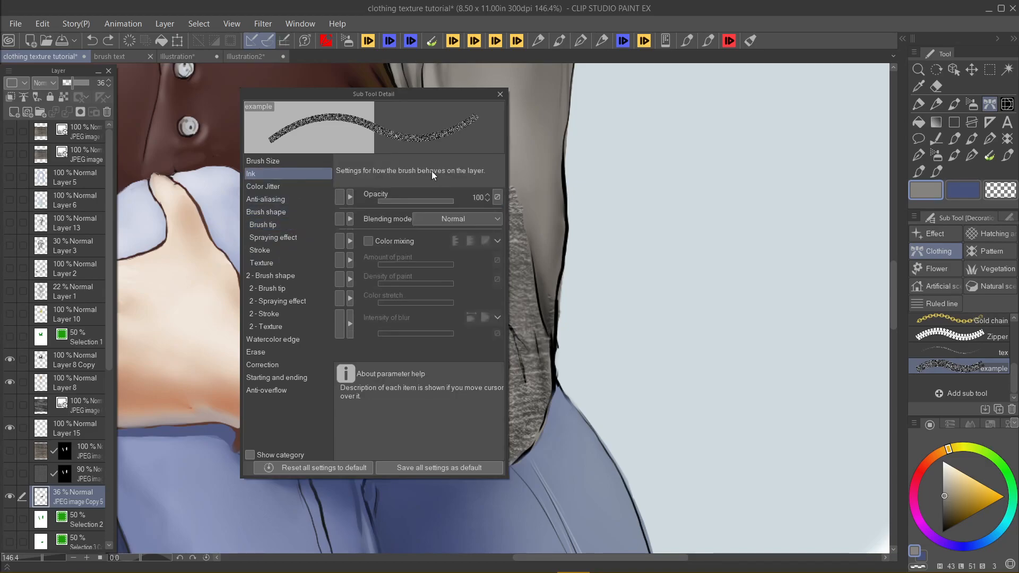
pyautogui.click(498, 197)
pyautogui.click(497, 232)
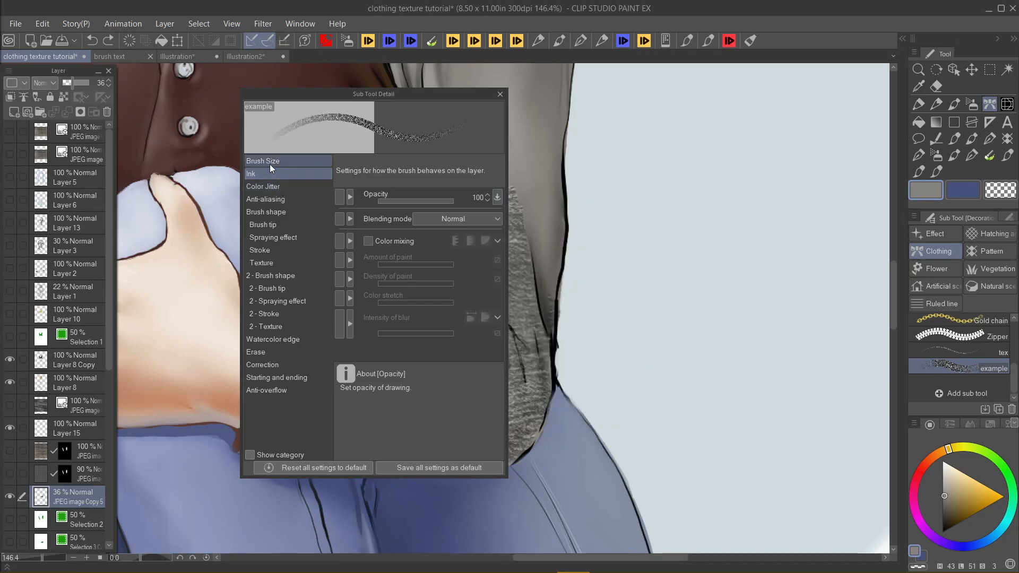
# Step: Review the example brush's anti-aliasing and brush tip settings, and turn on its spraying effect
pyautogui.click(284, 199)
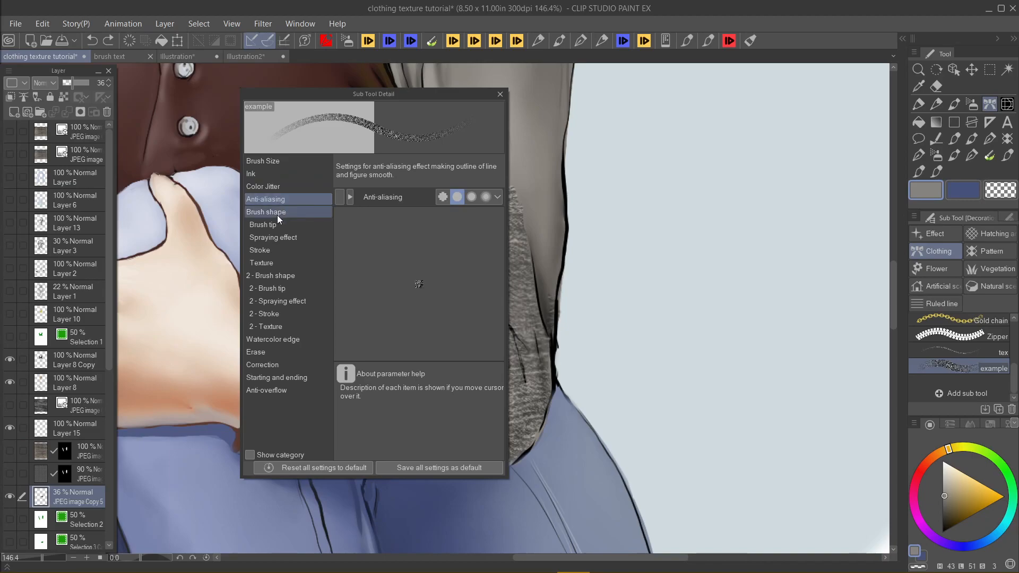
pyautogui.click(277, 214)
pyautogui.click(282, 225)
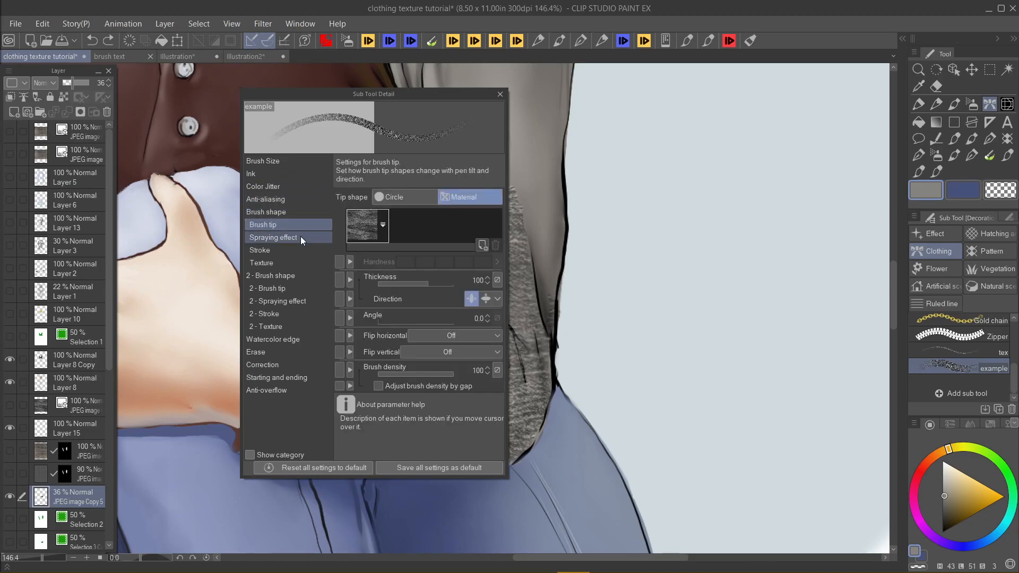
pyautogui.click(299, 240)
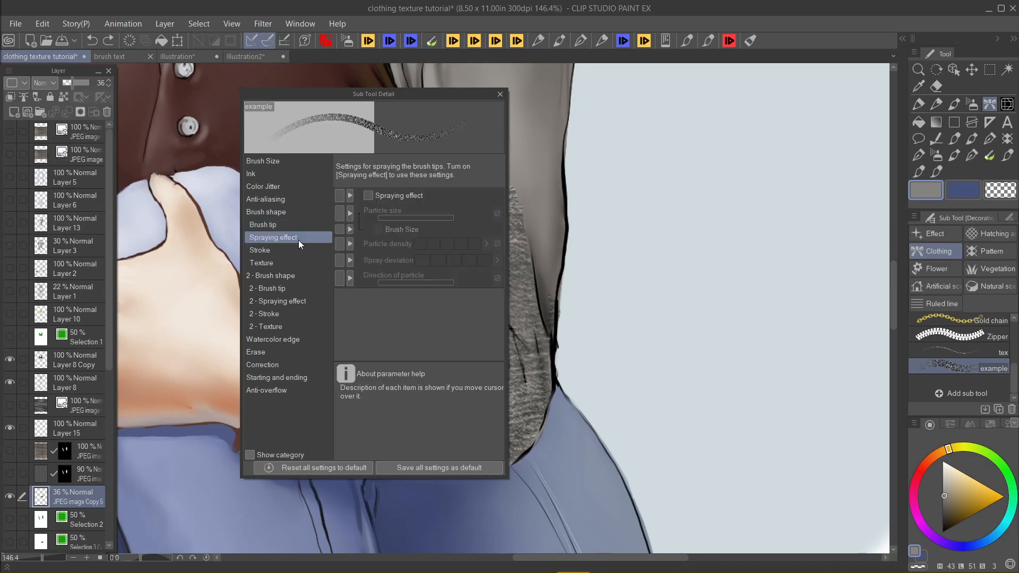
pyautogui.click(368, 195)
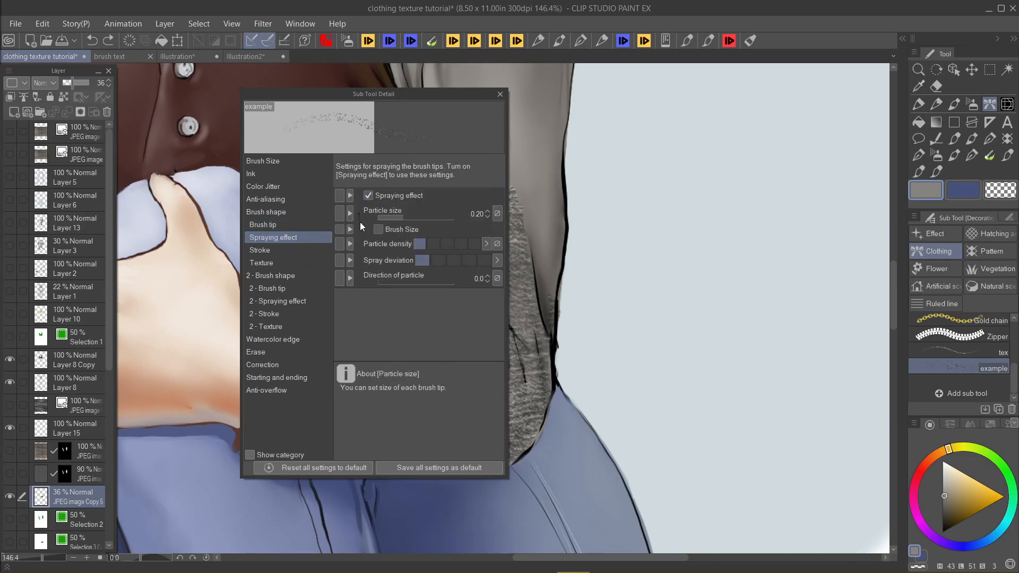
# Step: Browse the paper texture materials available for the example brush, comparing the fabric patterns
pyautogui.click(307, 263)
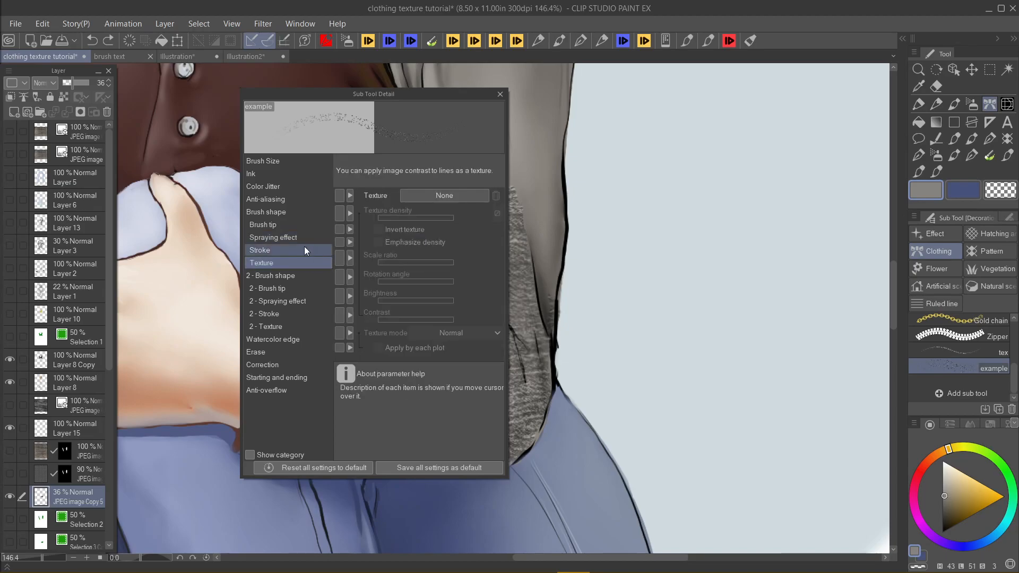
pyautogui.click(432, 196)
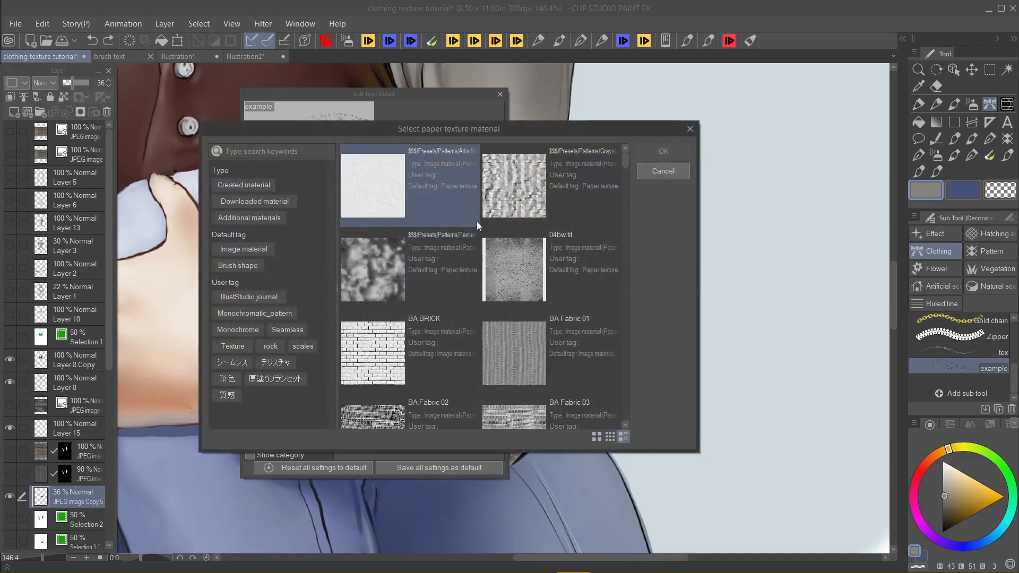
pyautogui.scroll(-2, 410, 224)
pyautogui.click(403, 240)
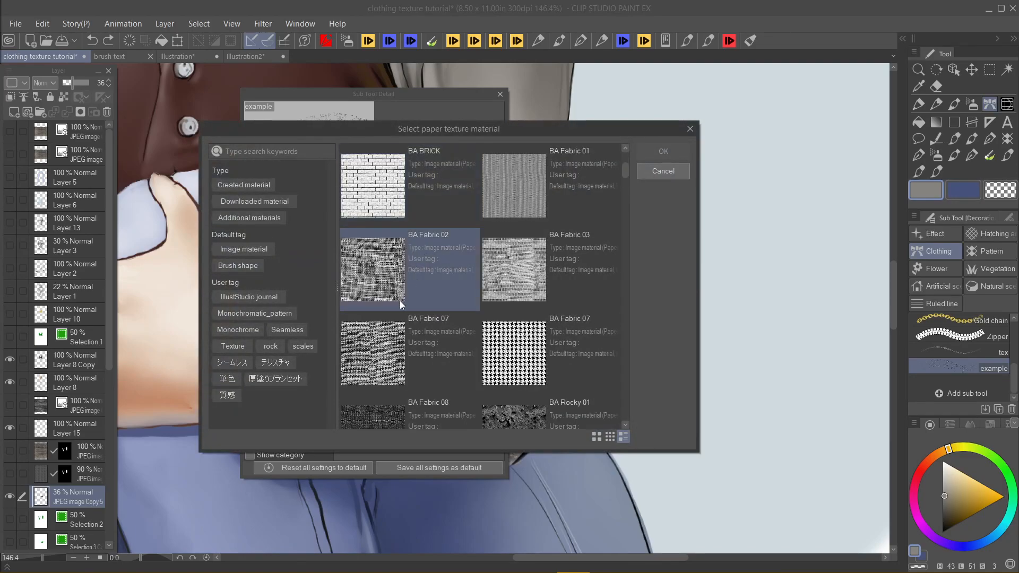
pyautogui.click(410, 346)
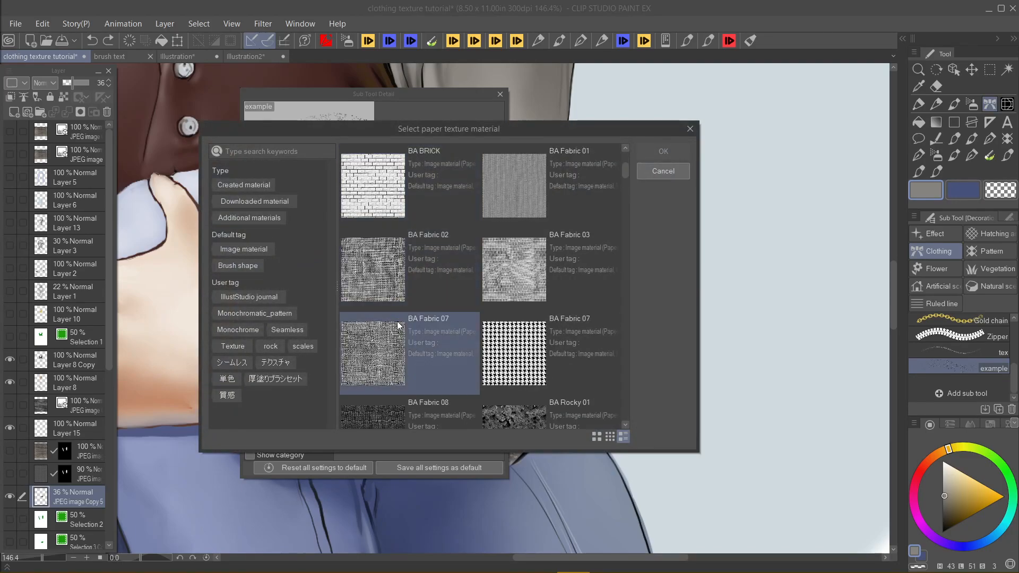
pyautogui.click(454, 291)
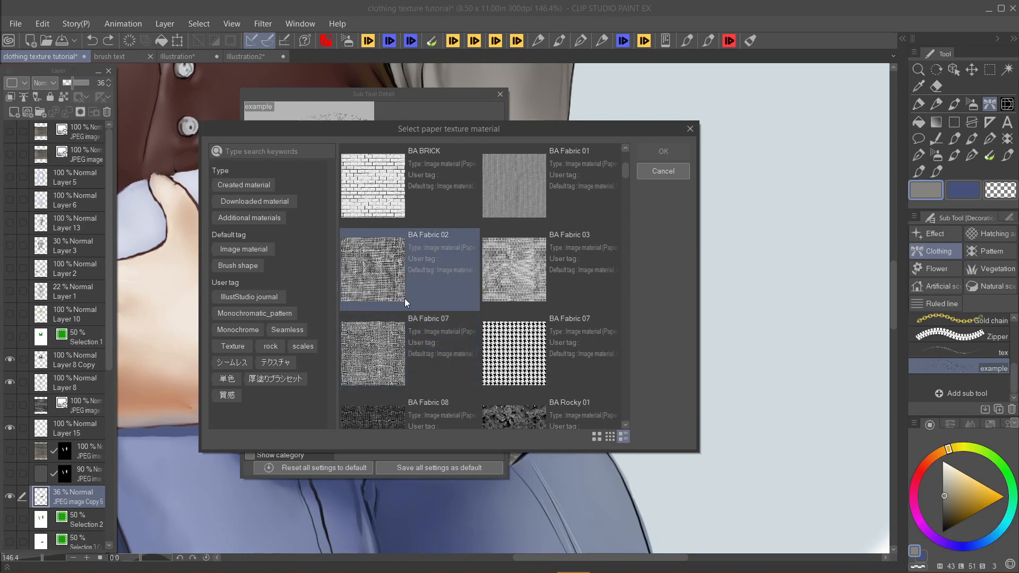
pyautogui.click(445, 356)
pyautogui.scroll(-1, 427, 336)
pyautogui.click(429, 334)
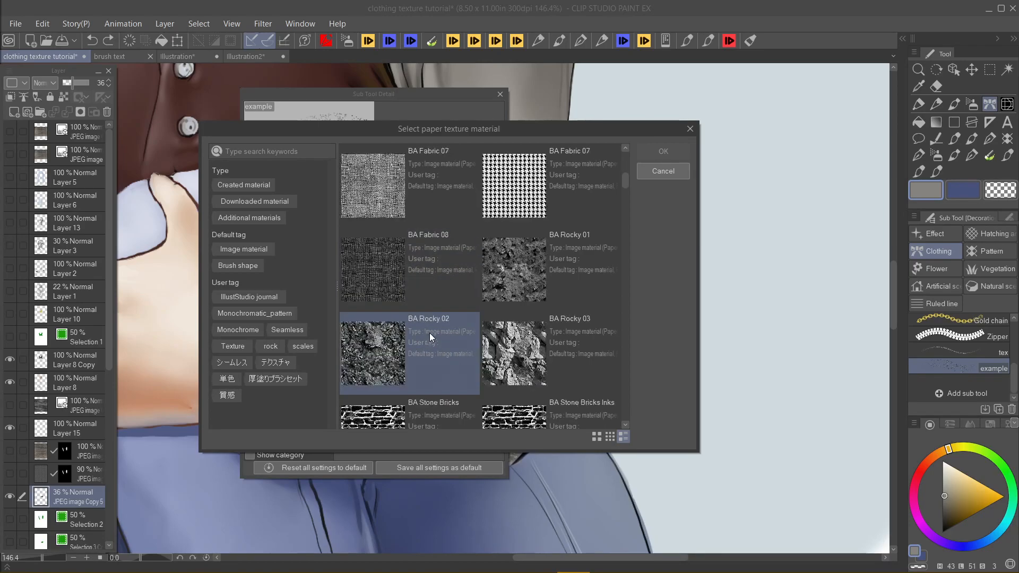
pyautogui.scroll(1, 432, 320)
pyautogui.scroll(-8, 432, 320)
pyautogui.click(491, 265)
pyautogui.scroll(10, 470, 297)
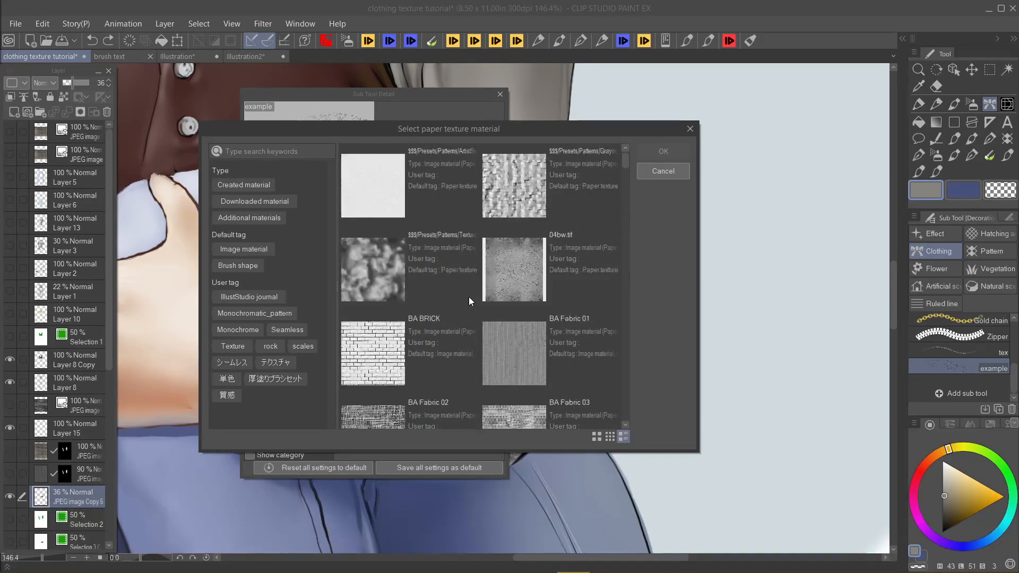
# Step: Apply the BA Fabric 02 material as the example brush's texture
pyautogui.click(470, 298)
pyautogui.click(423, 368)
pyautogui.click(500, 335)
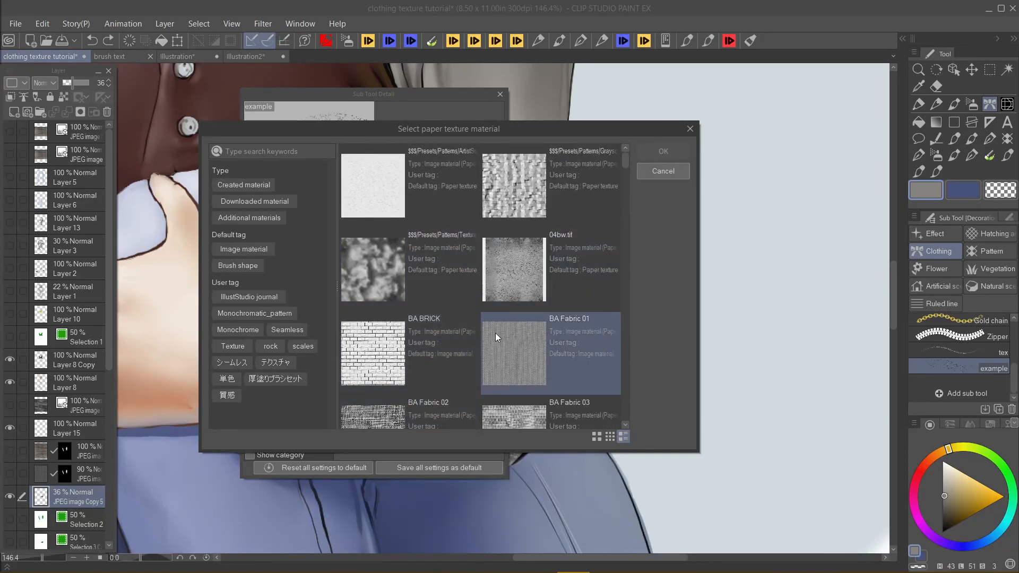
pyautogui.scroll(-2, 416, 368)
pyautogui.click(416, 368)
pyautogui.click(403, 276)
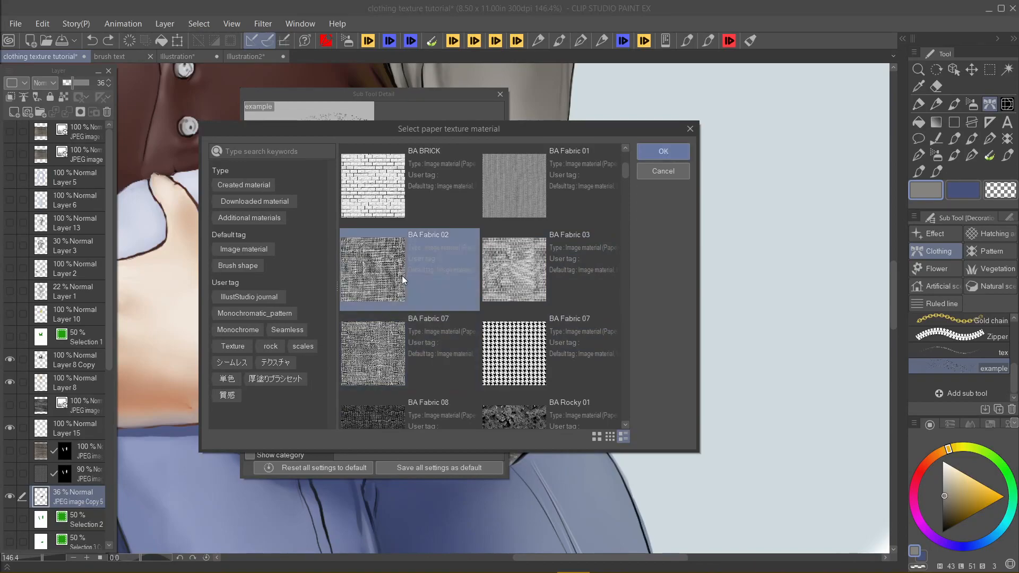
pyautogui.click(645, 154)
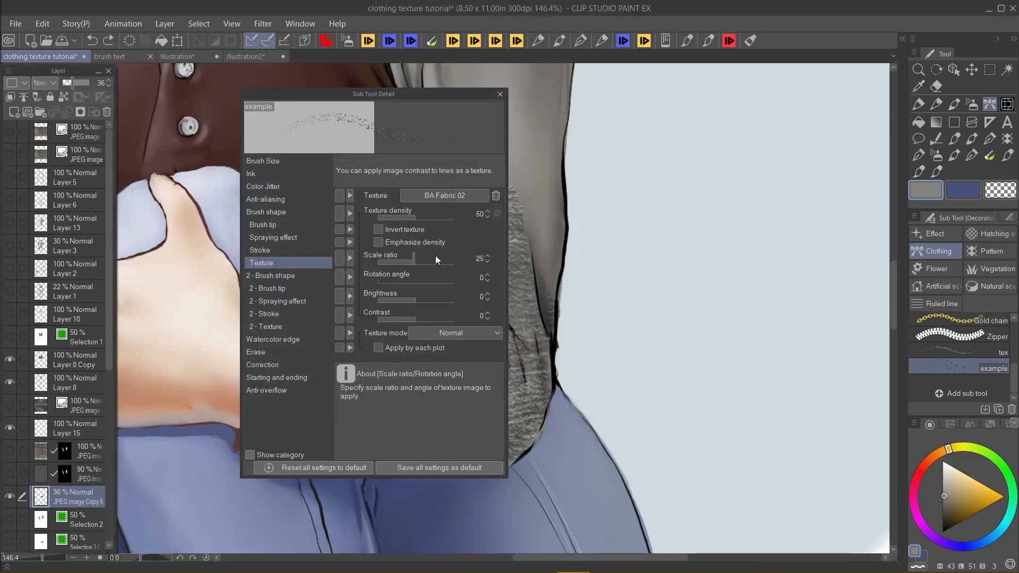
# Step: Set the example brush's texture mode to Multiply and turn off its spraying effect
pyautogui.click(457, 332)
pyautogui.click(453, 359)
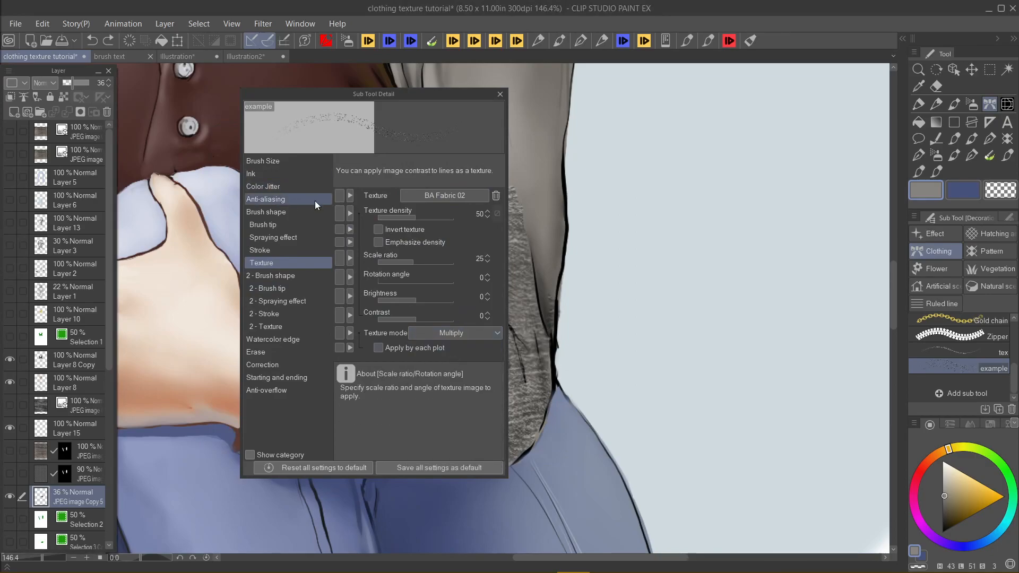
pyautogui.click(273, 237)
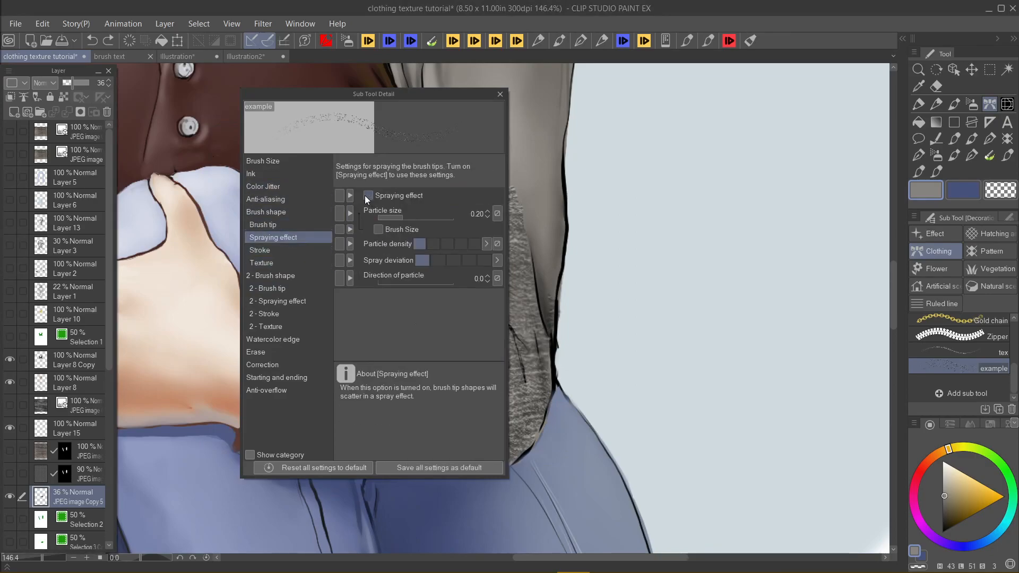
pyautogui.click(368, 196)
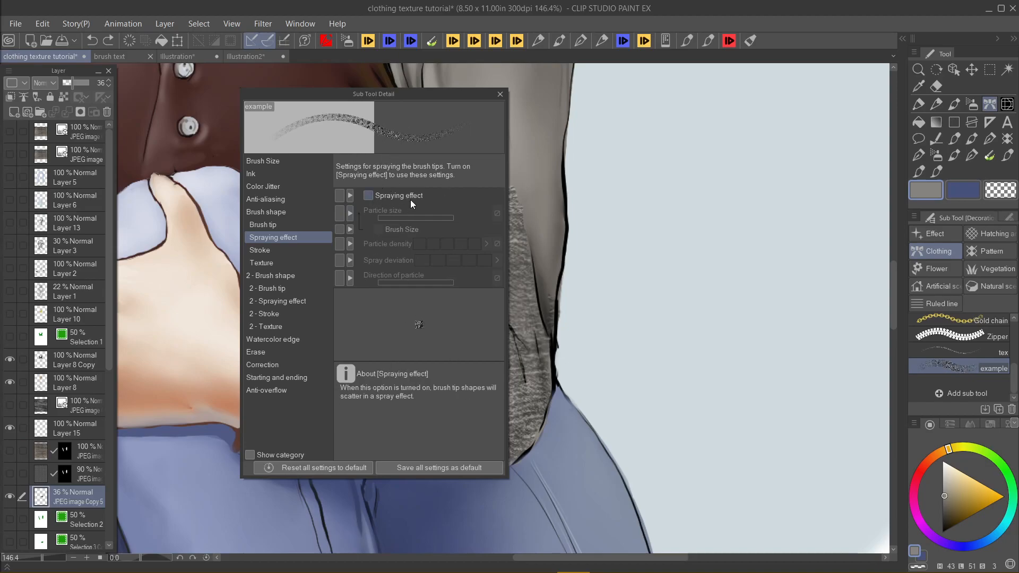
# Step: Paint a black test stroke with the fabric brush beside the sleeve's elbow and partly erase it using the transparent colour
pyautogui.moveTo(658, 239); pyautogui.dragTo(566, 372)
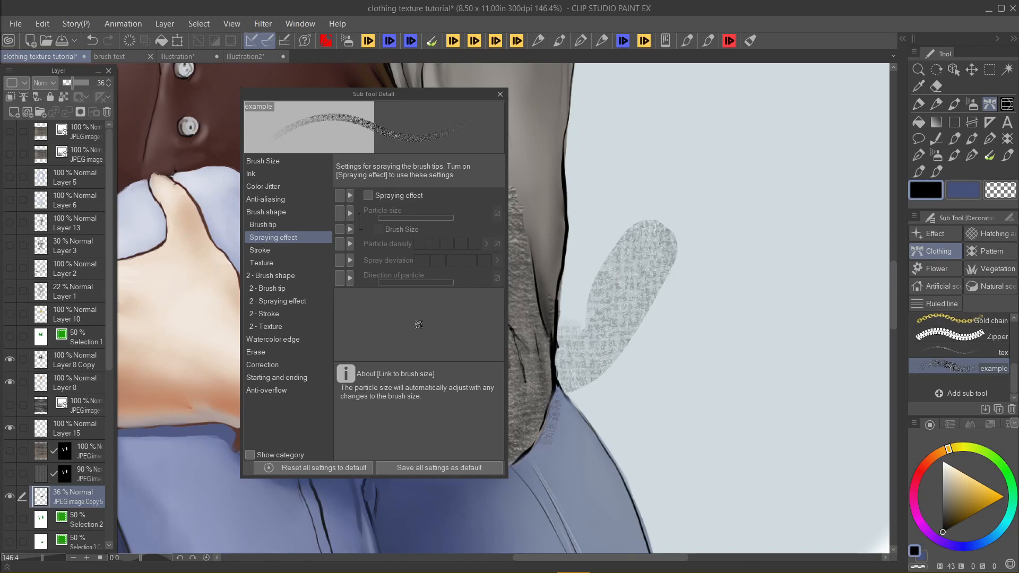
pyautogui.moveTo(429, 101); pyautogui.dragTo(150, 114)
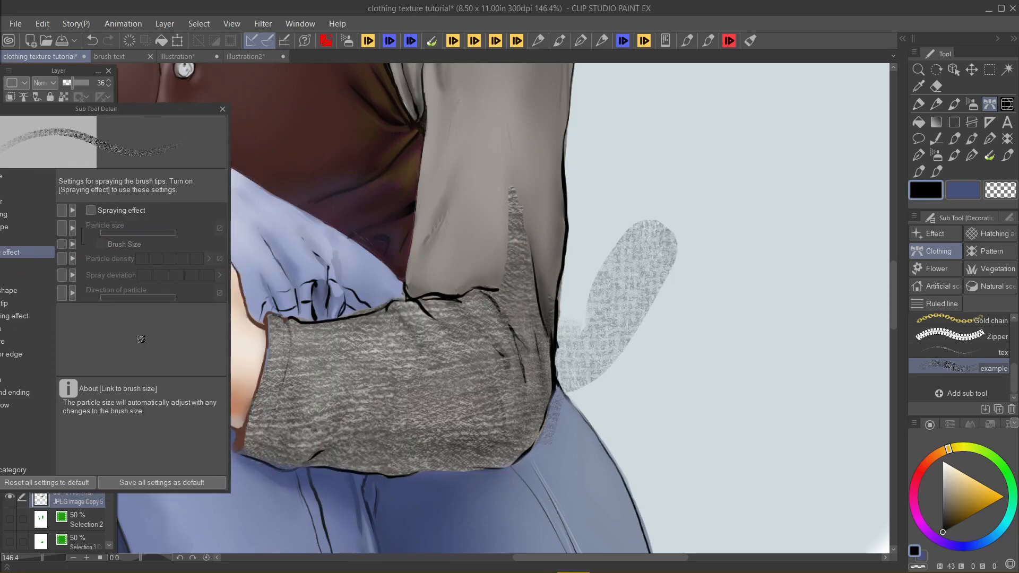
pyautogui.click(1001, 191)
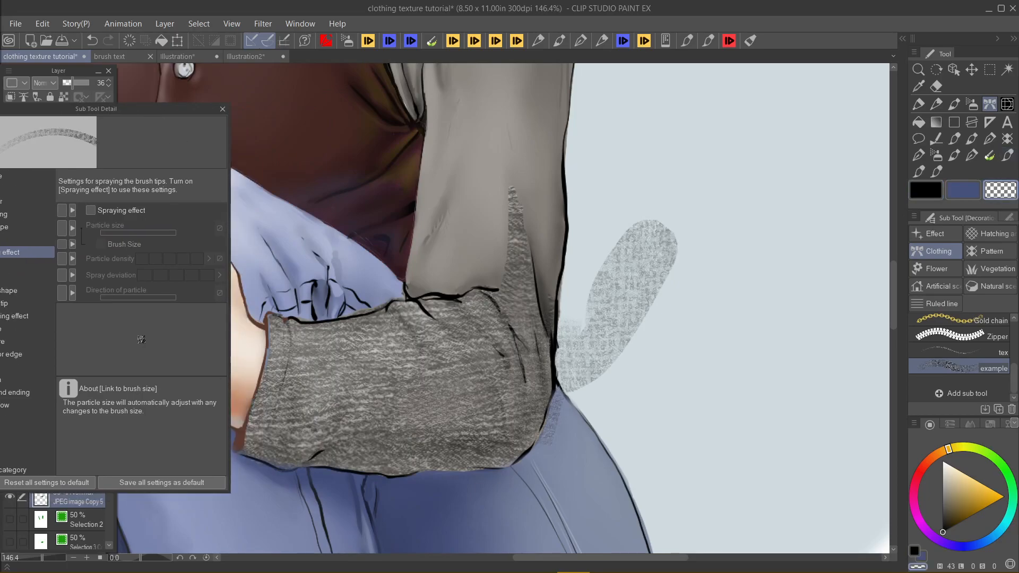
pyautogui.moveTo(576, 374)
pyautogui.mouseDown()
pyautogui.moveTo(622, 313)
pyautogui.moveTo(620, 258)
pyautogui.moveTo(614, 290)
pyautogui.mouseUp()
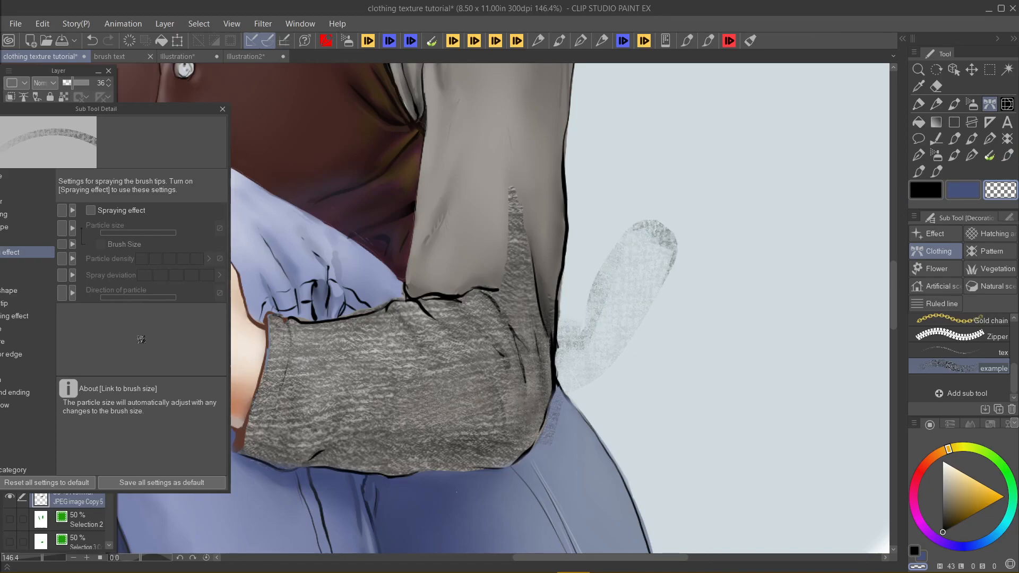
# Step: Review the example brush's stroke and texture settings with the sleeve in view
pyautogui.moveTo(133, 109); pyautogui.dragTo(299, 96)
pyautogui.click(151, 251)
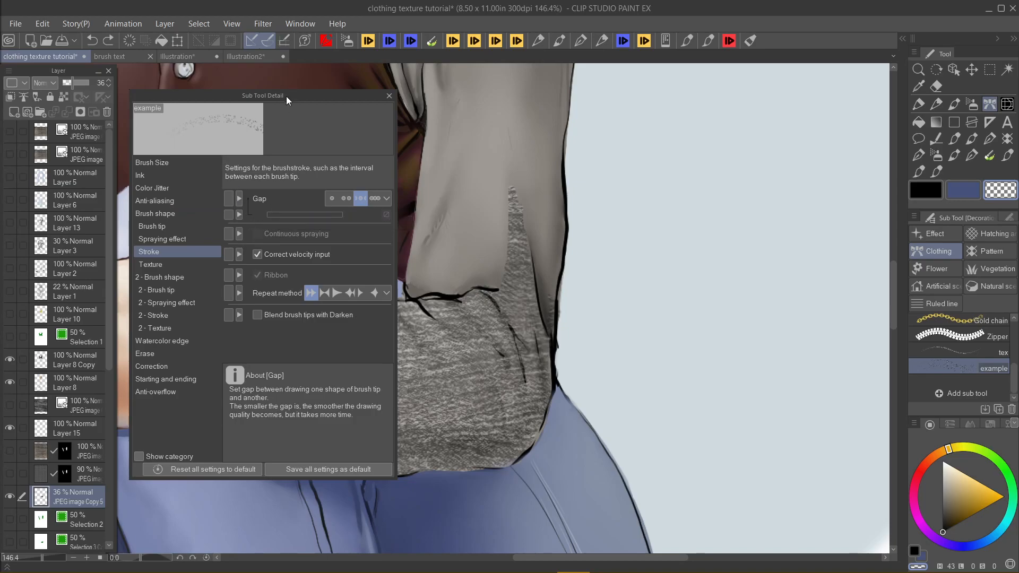
pyautogui.moveTo(285, 97); pyautogui.dragTo(750, 96)
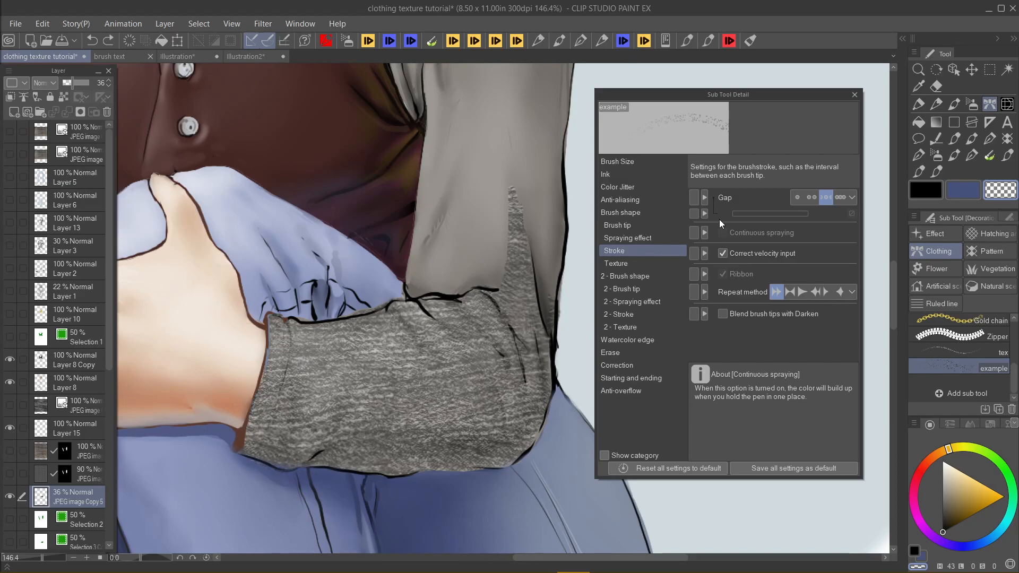
pyautogui.click(648, 264)
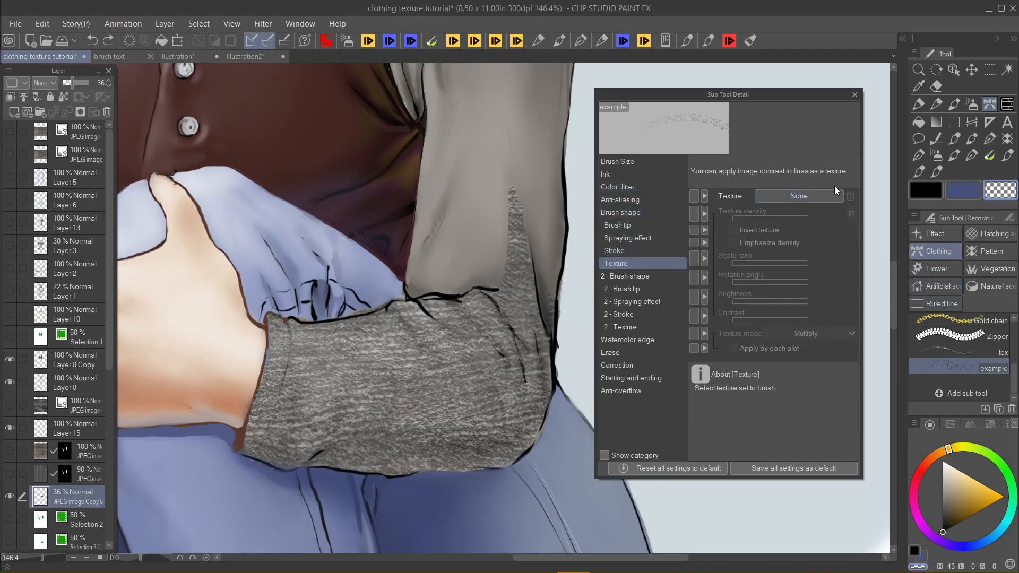
pyautogui.click(795, 199)
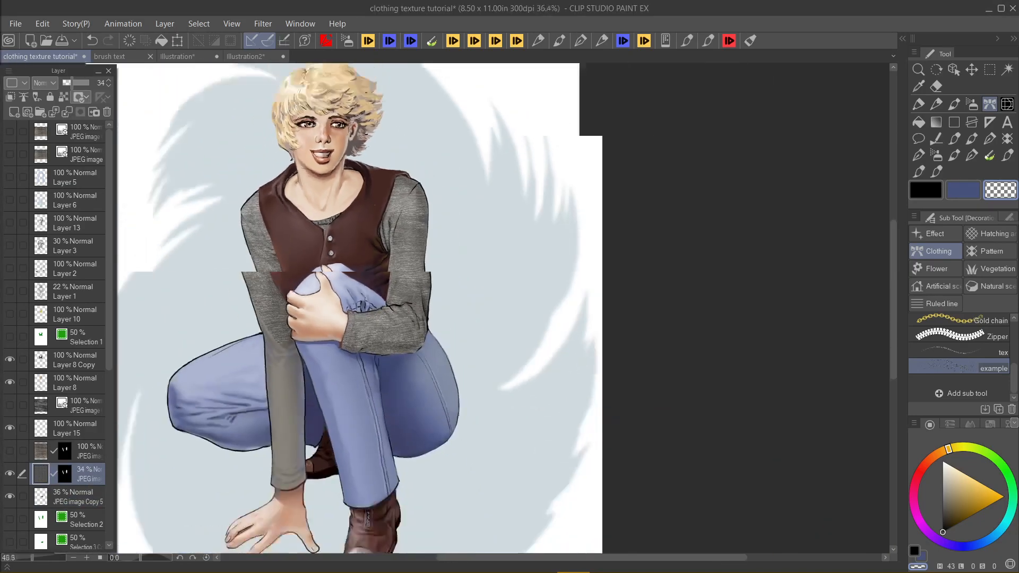
# Step: Set the blending mode of the masked 34% knit texture layer to Darken and inspect the sleeve up close
pyautogui.scroll(-2, 350, 307)
pyautogui.scroll(5, 420, 249)
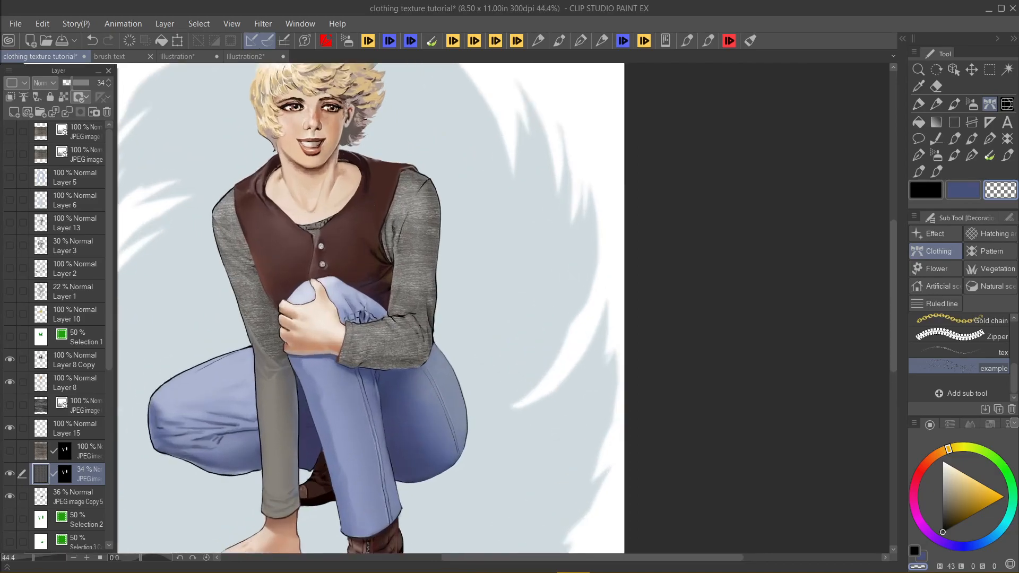
pyautogui.scroll(1, 375, 206)
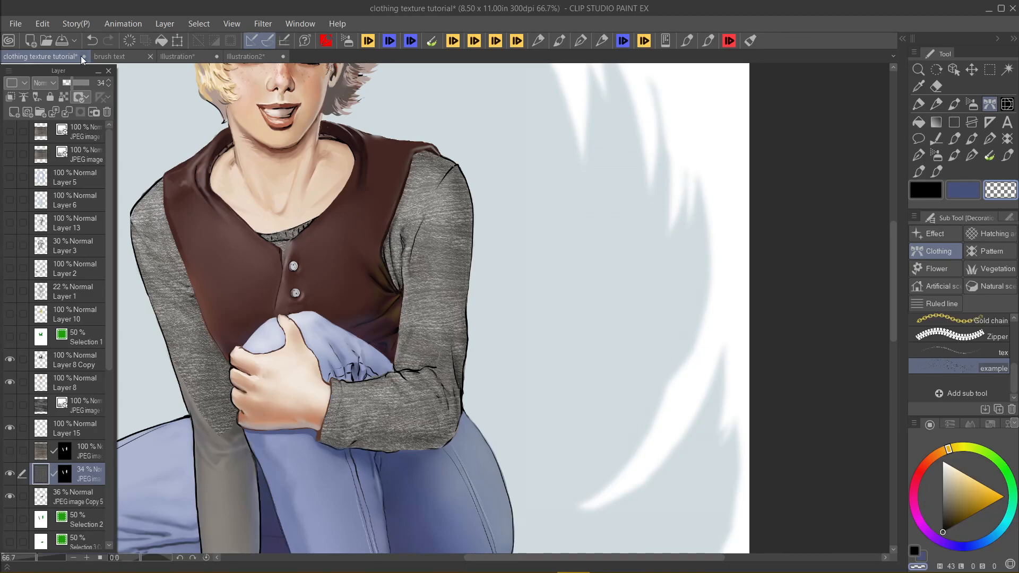
pyautogui.click(49, 82)
pyautogui.click(56, 111)
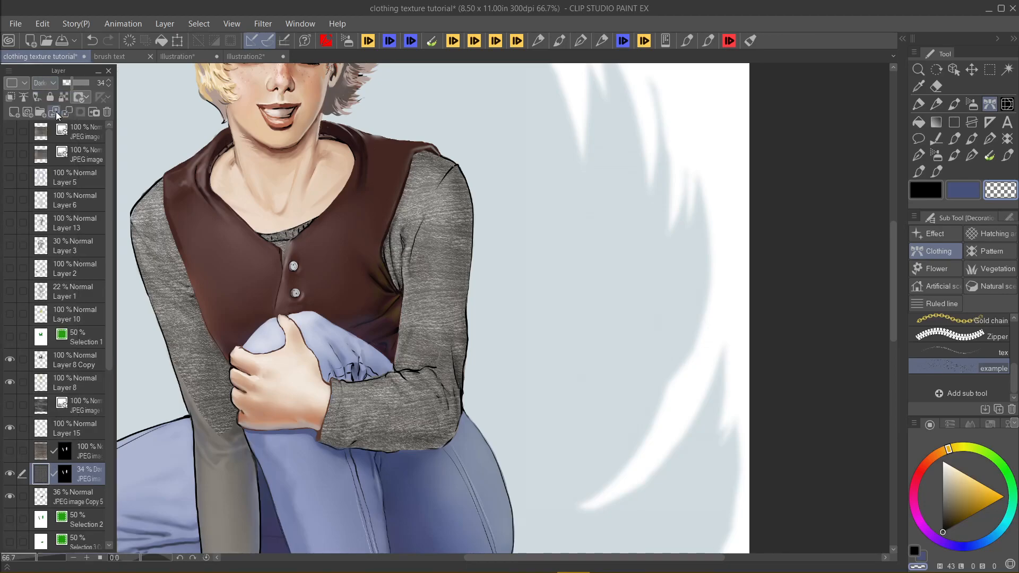
pyautogui.scroll(5, 410, 214)
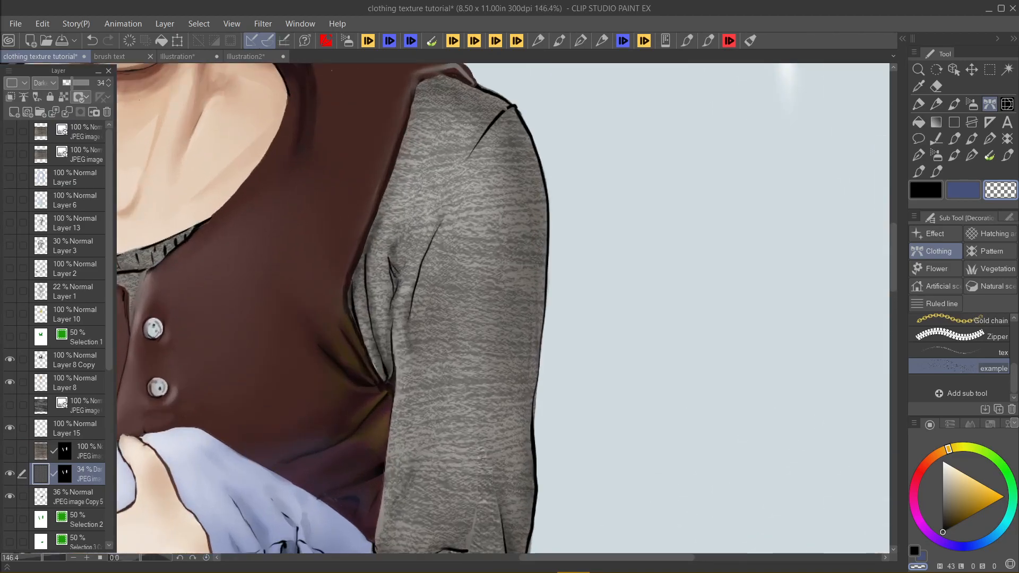
# Step: Try the Multiply and Lighten blending modes on the knit texture layer and compare their effect on the sleeve
pyautogui.click(43, 83)
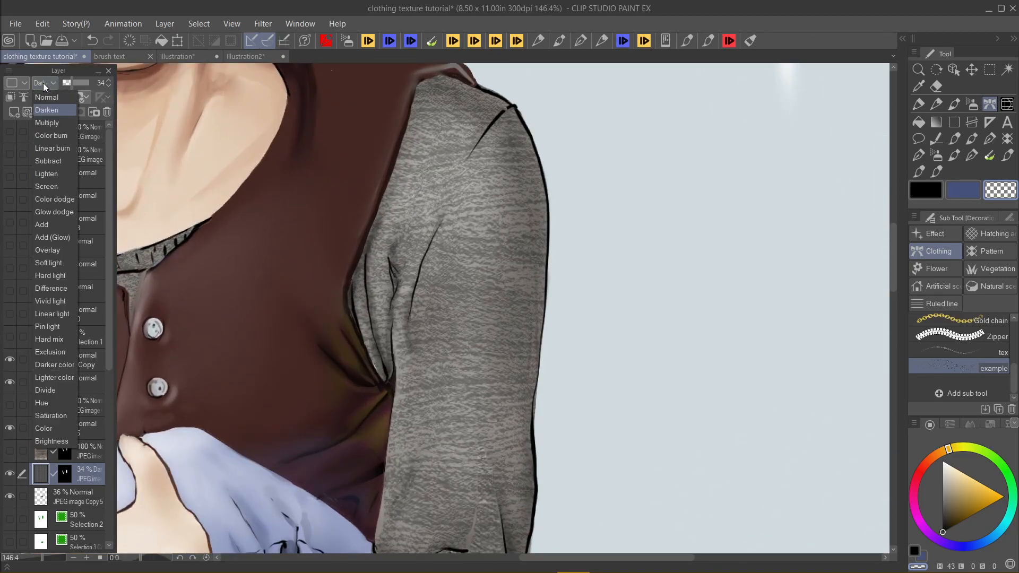
pyautogui.click(53, 126)
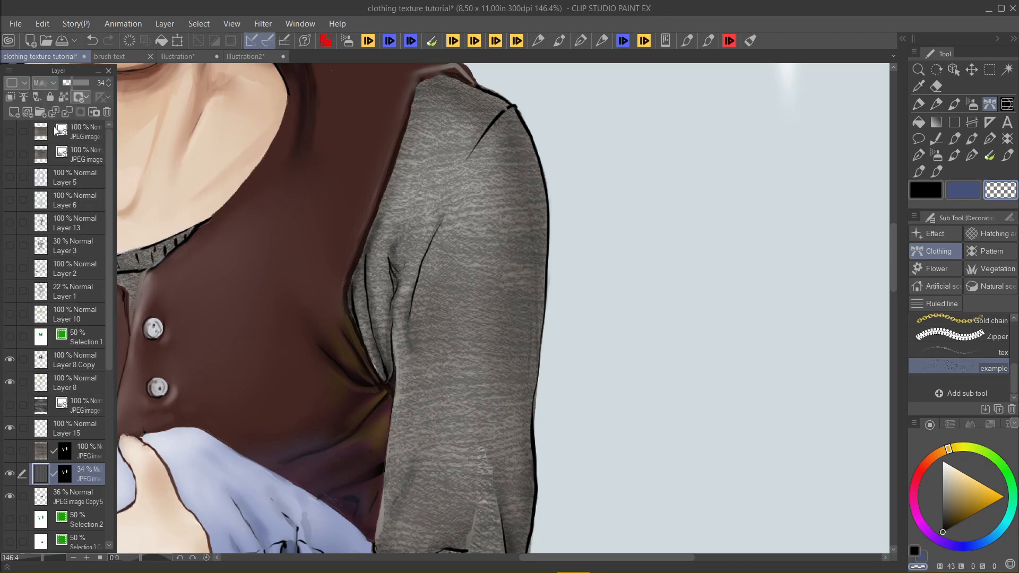
pyautogui.click(45, 84)
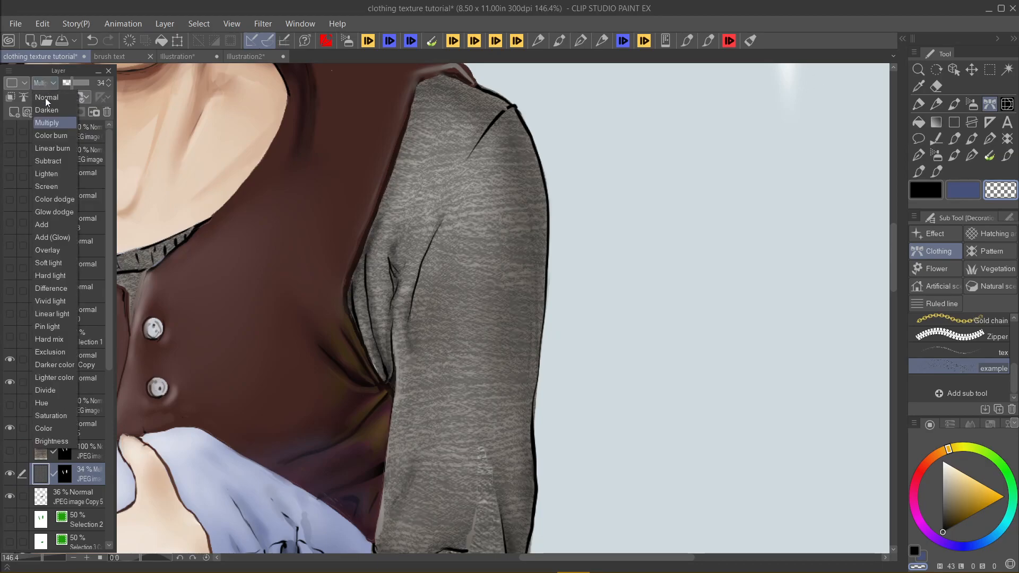
pyautogui.click(50, 174)
pyautogui.scroll(-5, 362, 177)
pyautogui.scroll(4, 362, 177)
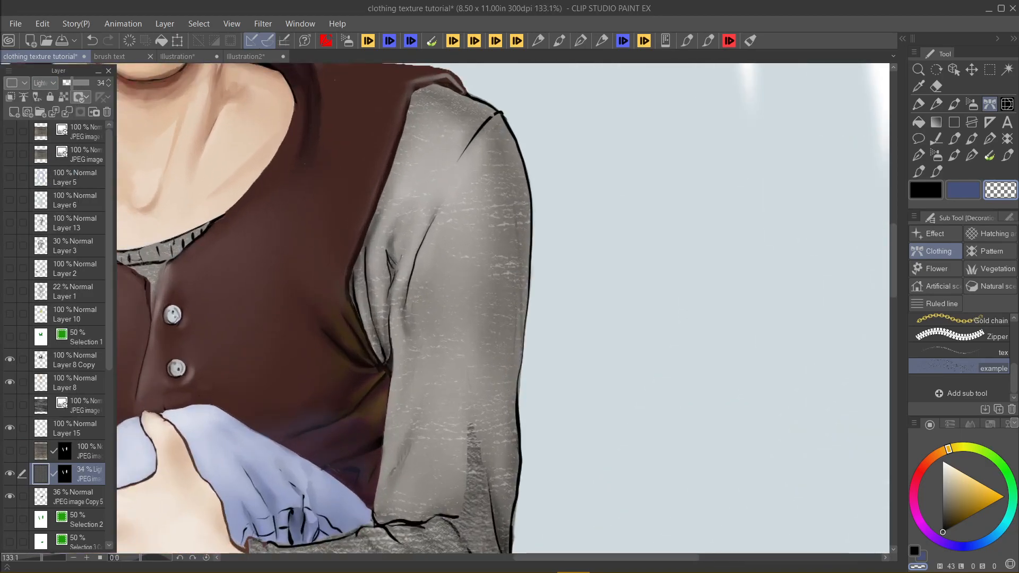
# Step: Try the Vivid light blending mode on the knit texture layer and check the sleeves from afar and up close
pyautogui.click(52, 85)
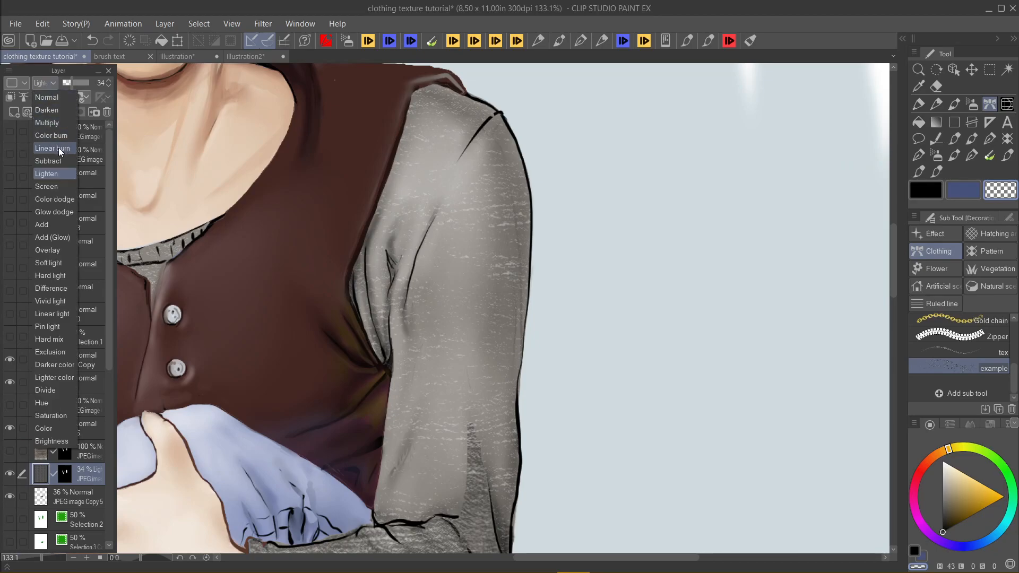
pyautogui.click(57, 300)
pyautogui.scroll(-4, 324, 263)
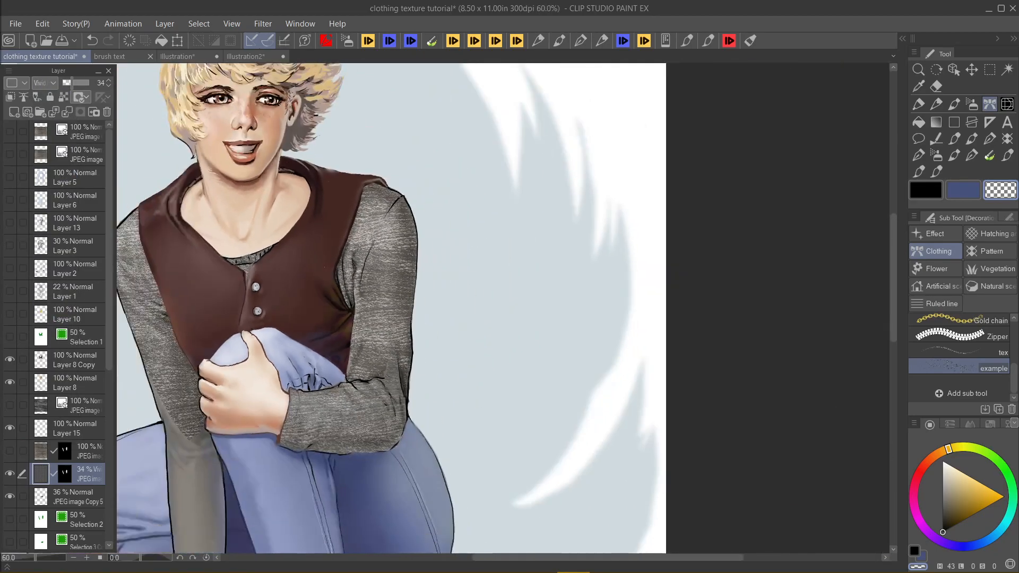
pyautogui.scroll(4, 316, 266)
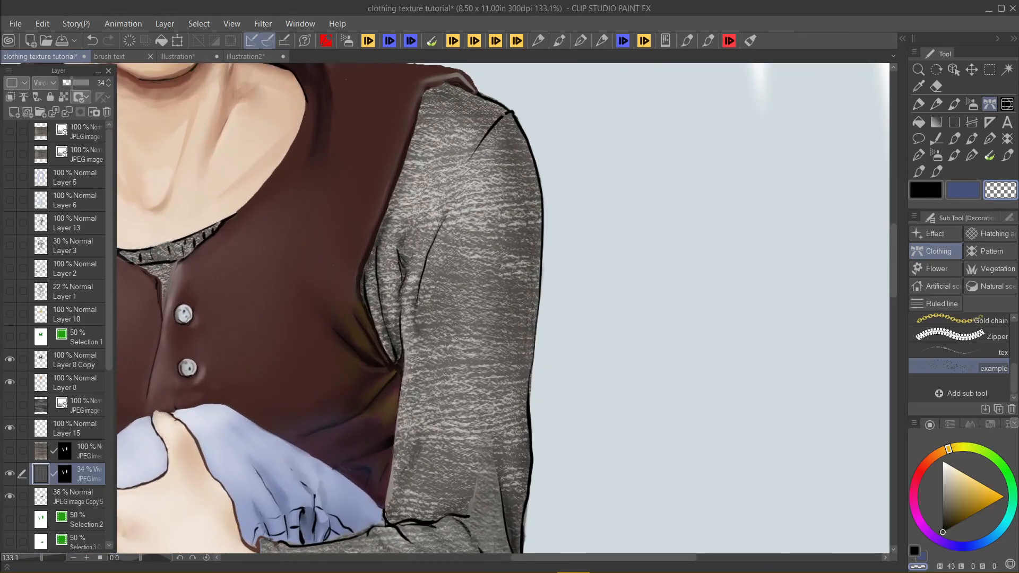
# Step: Set the knit texture layer's blending mode to Overlay and inspect the result across the sleeve
pyautogui.click(50, 83)
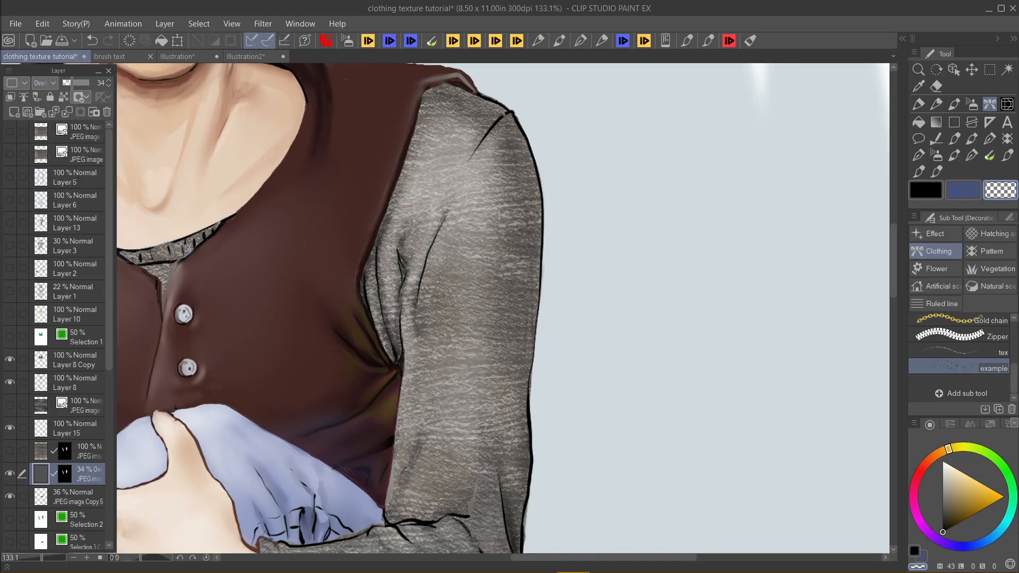
pyautogui.scroll(-9, 327, 243)
pyautogui.scroll(6, 512, 294)
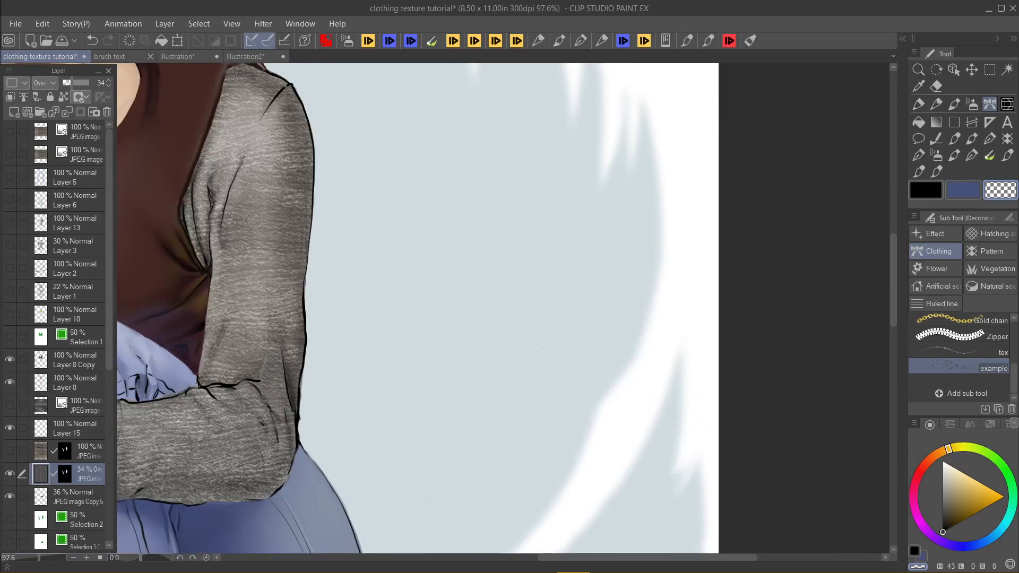
pyautogui.moveTo(539, 372); pyautogui.dragTo(788, 421)
pyautogui.scroll(3, 500, 337)
pyautogui.scroll(-3, 500, 336)
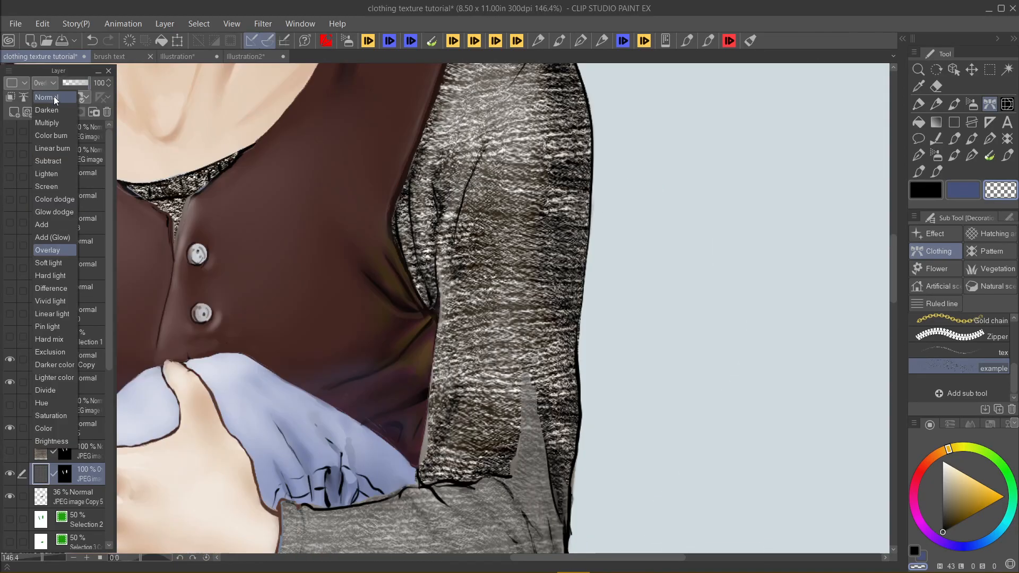
# Step: Set the masked knit texture layer to Normal blending, convert its brightness to opacity and reduce its opacity to 42%
pyautogui.click(53, 96)
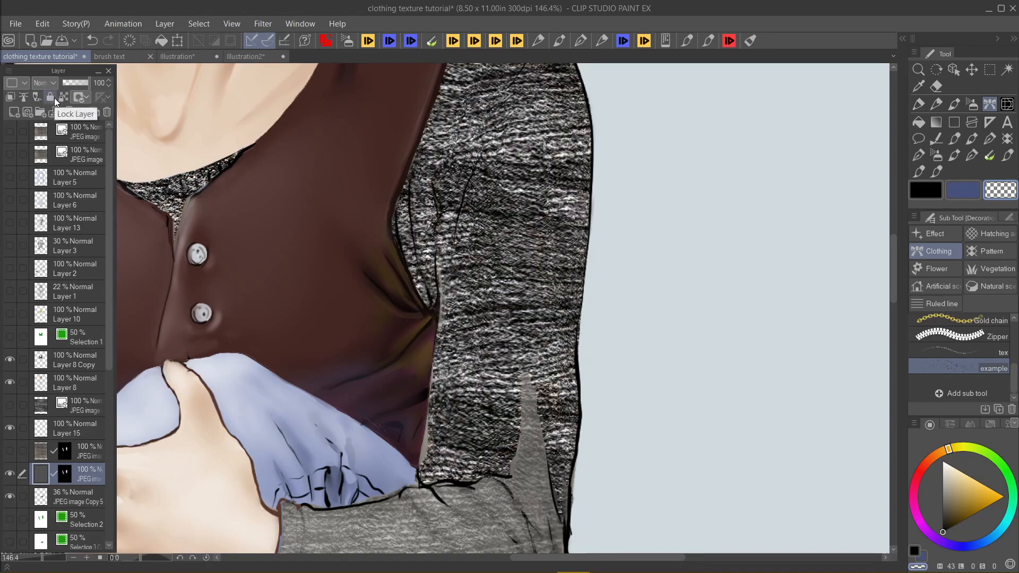
pyautogui.moveTo(412, 222); pyautogui.dragTo(428, 301)
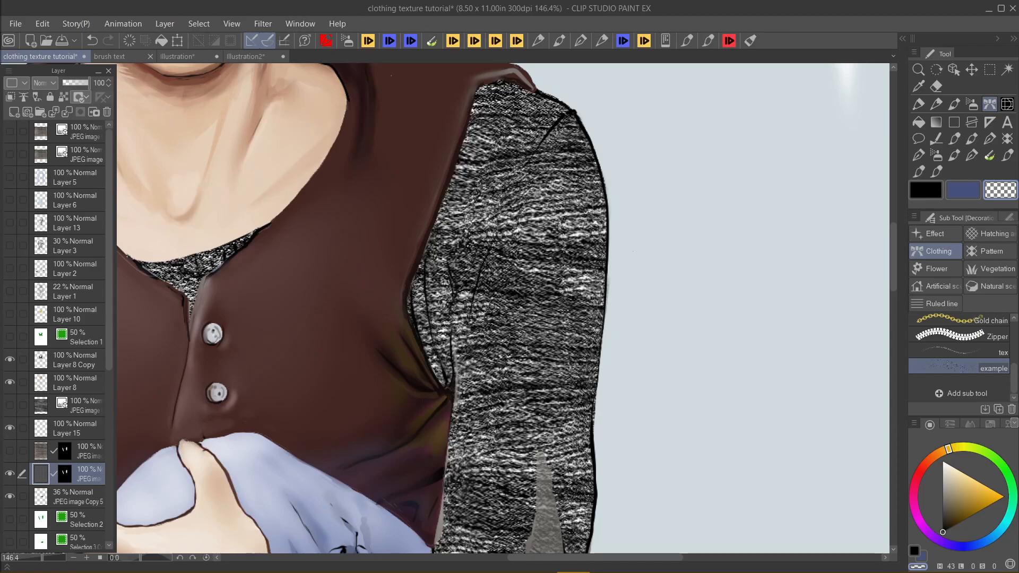
pyautogui.click(42, 473)
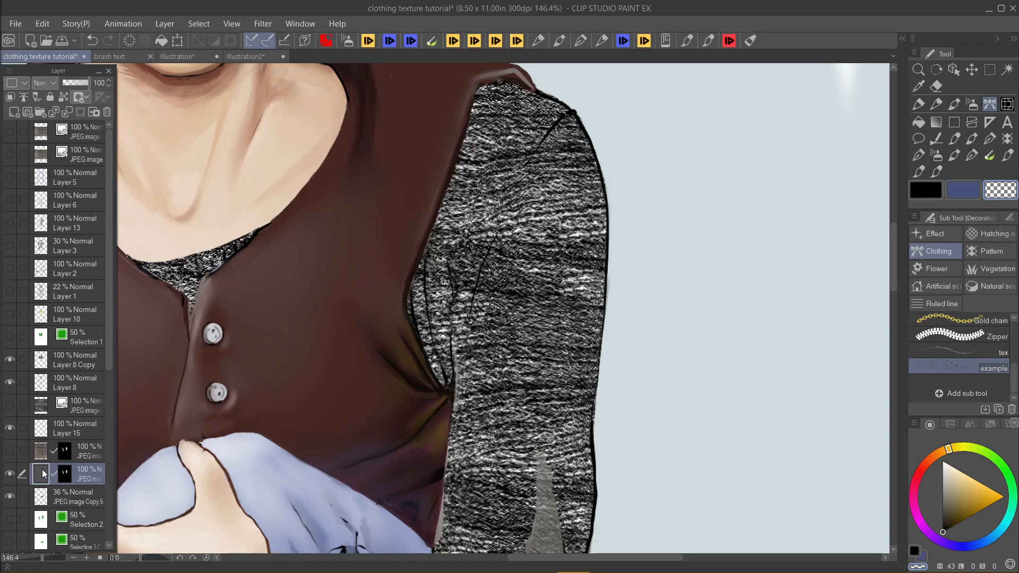
pyautogui.click(42, 23)
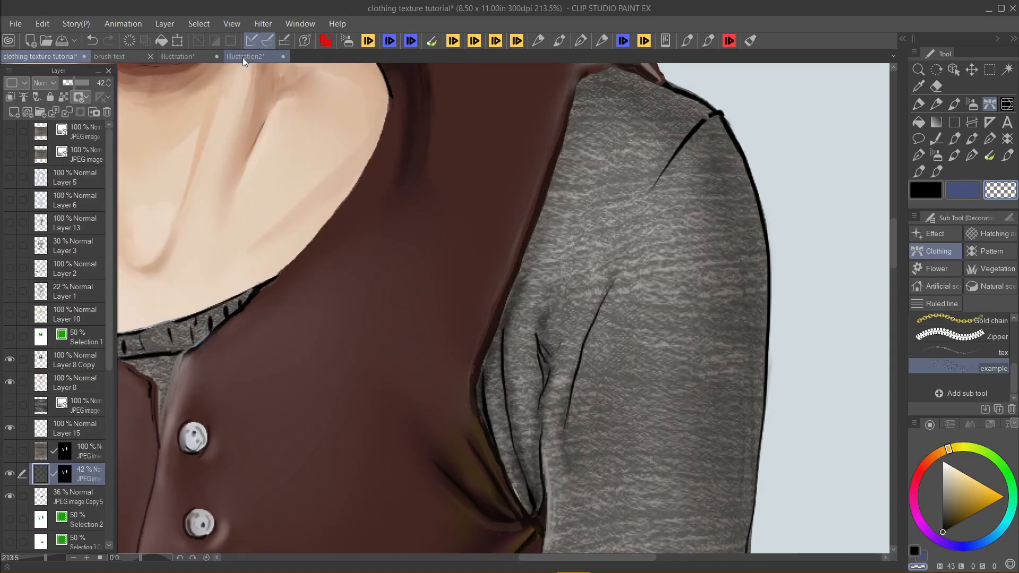
# Step: Convert the brightness of the JPEG image Copy layer in the Illustration2 canvas to opacity and hide the Paper layer
pyautogui.click(243, 58)
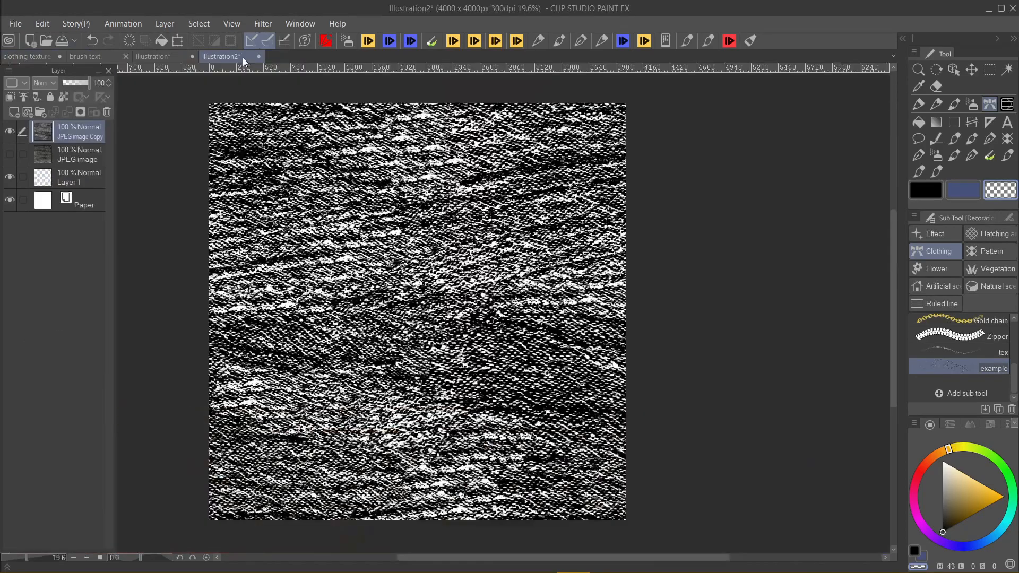
pyautogui.click(46, 24)
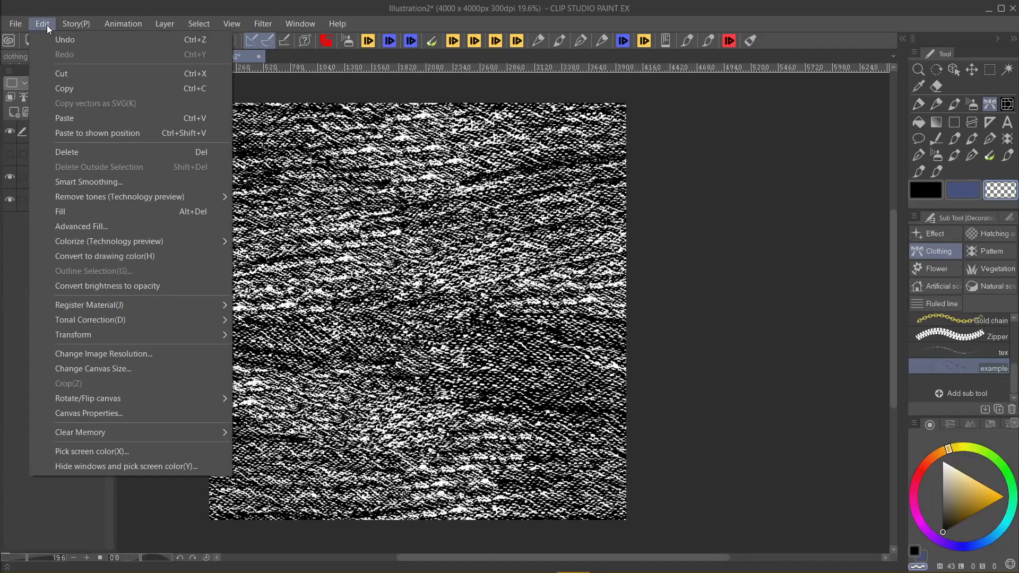
pyautogui.click(176, 284)
pyautogui.scroll(15, 355, 275)
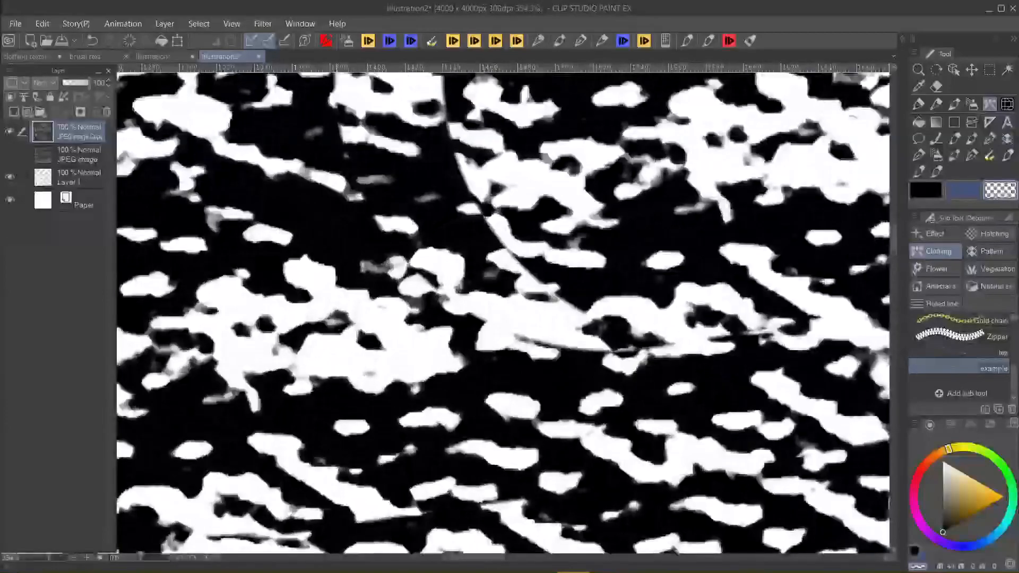
pyautogui.click(8, 135)
pyautogui.click(9, 135)
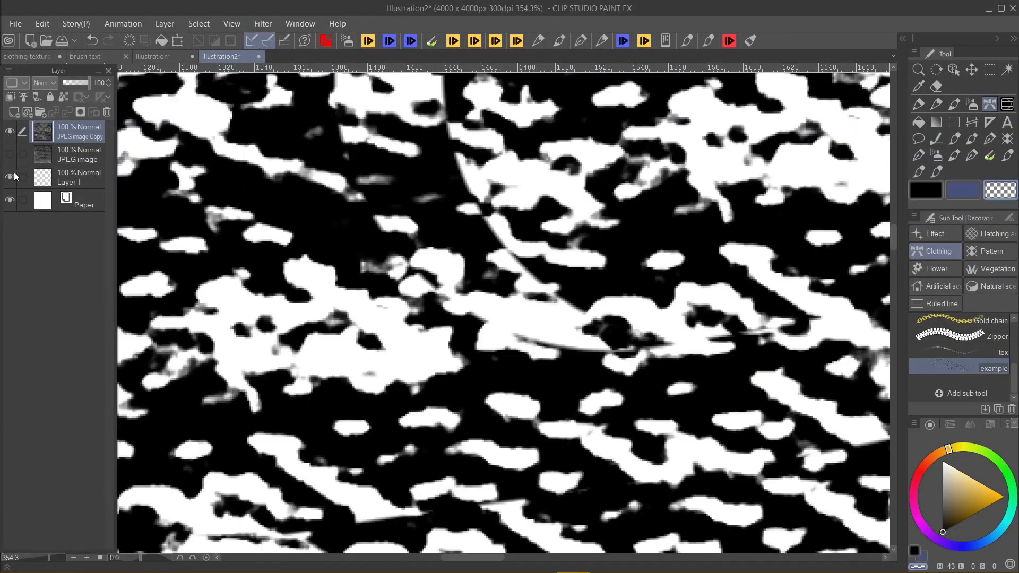
pyautogui.click(11, 200)
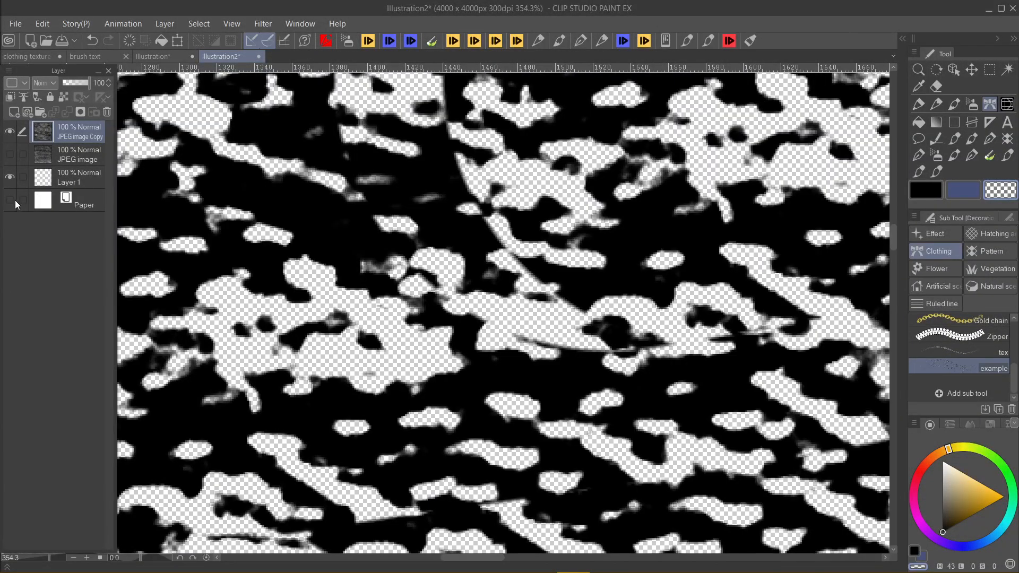
# Step: Undo the conversion, reapply brightness to opacity on JPEG image Copy, and examine the knit pattern's transparent gaps up close and from afar
pyautogui.click(9, 201)
pyautogui.click(9, 201)
pyautogui.hotkey('ctrl', 'z')
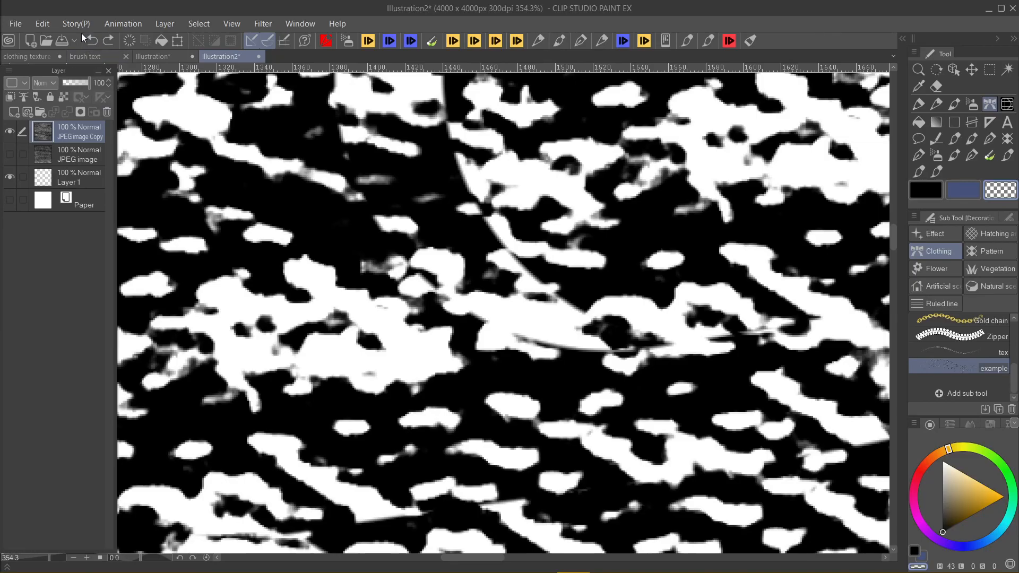
pyautogui.click(45, 24)
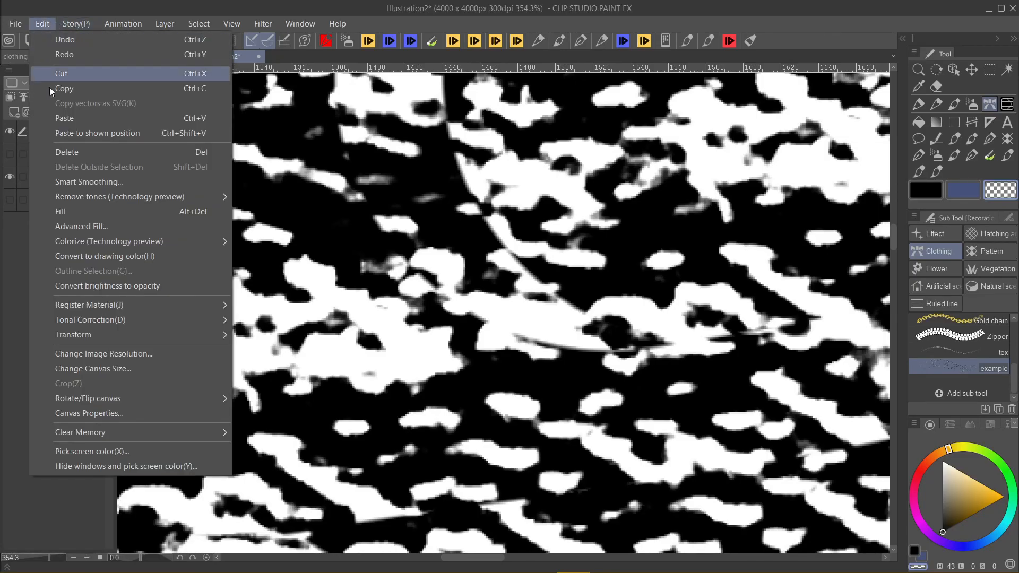
pyautogui.click(164, 287)
pyautogui.scroll(-15, 504, 313)
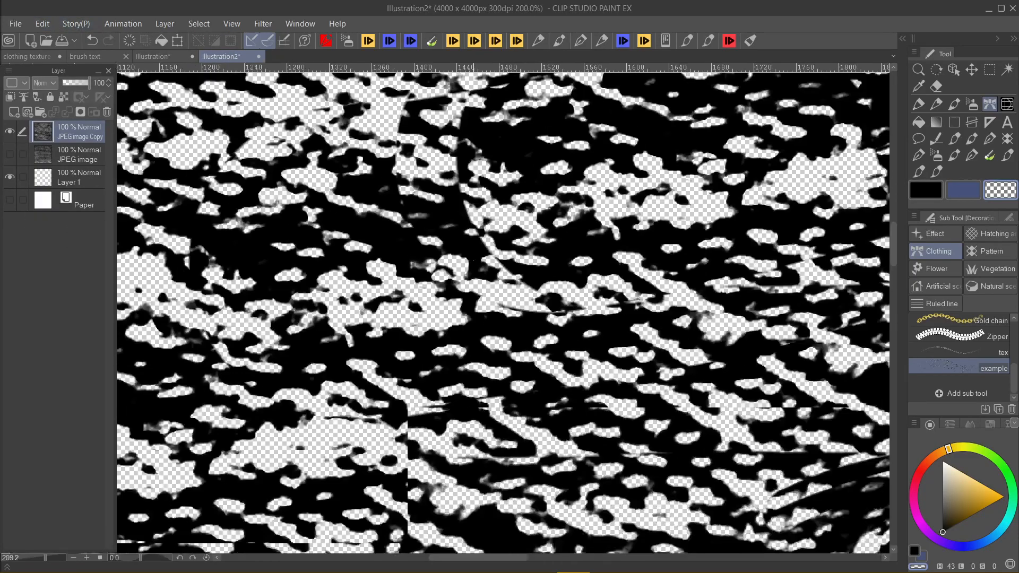
pyautogui.scroll(-3, 554, 312)
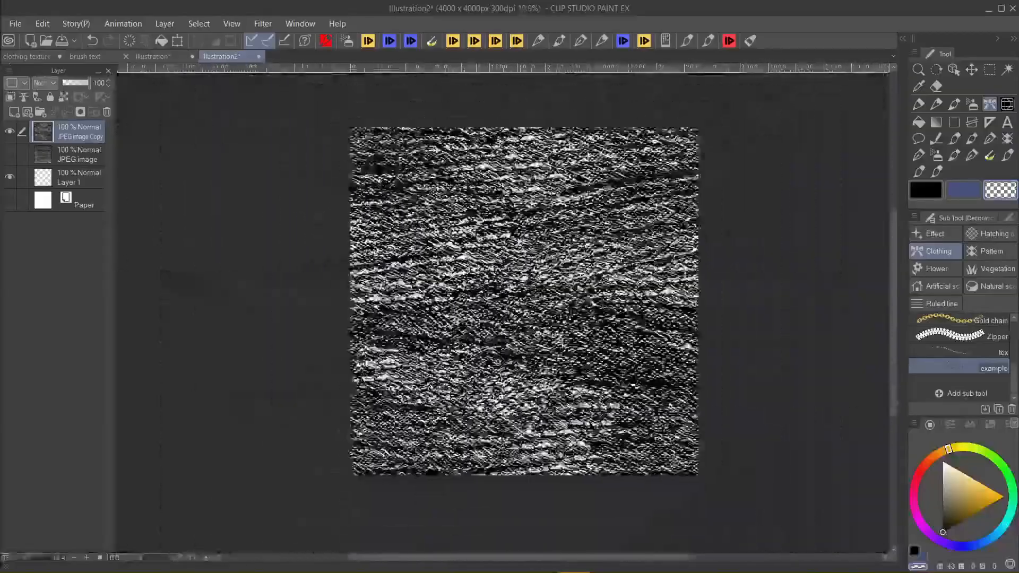
pyautogui.scroll(6, 554, 312)
pyautogui.scroll(-4, 503, 312)
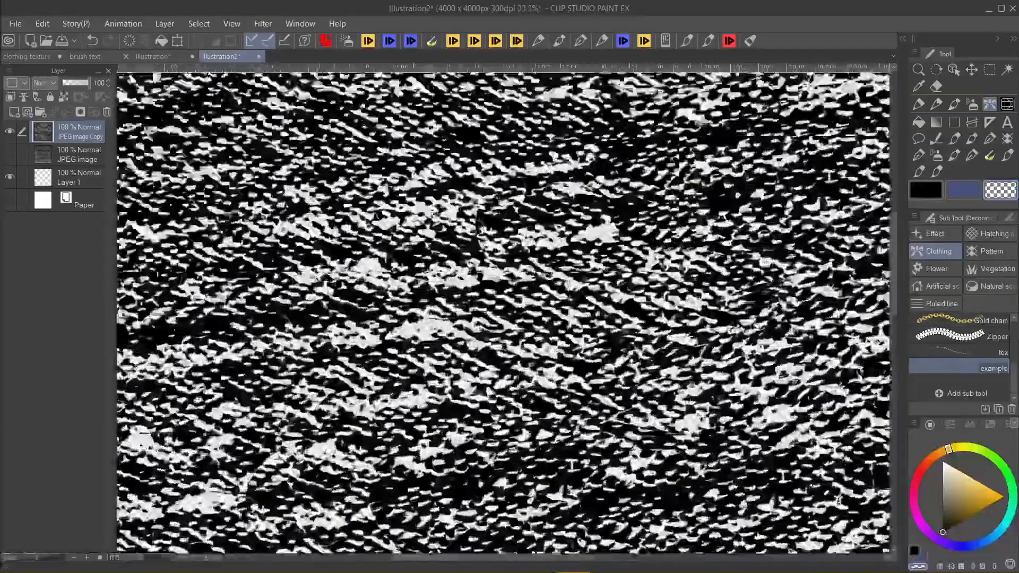
pyautogui.scroll(2, 504, 312)
pyautogui.scroll(-2, 504, 312)
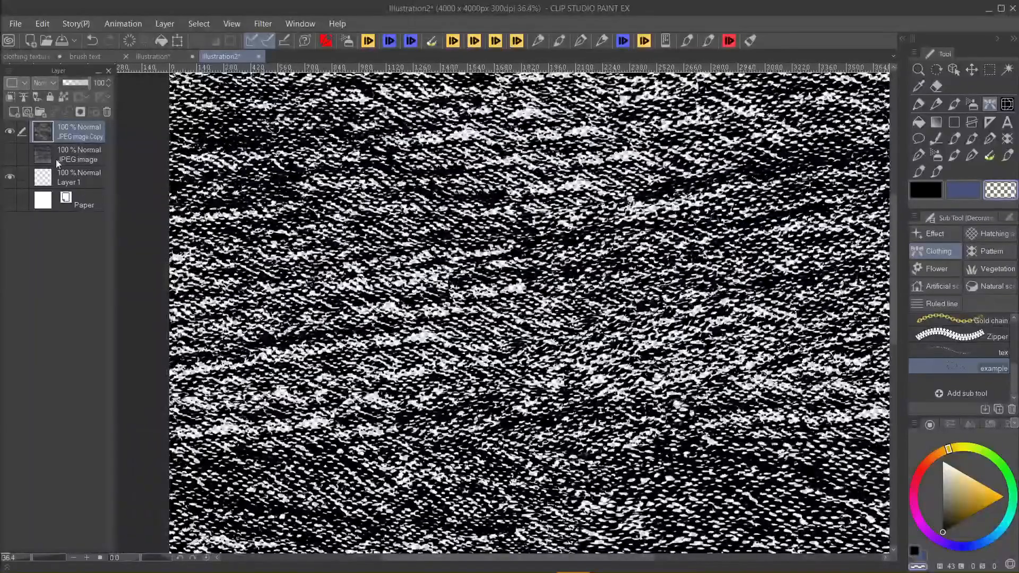
# Step: Return to the clothing texture tutorial canvas, rasterize the masked knit image layer below Layer 8 and convert its brightness to opacity
pyautogui.click(36, 57)
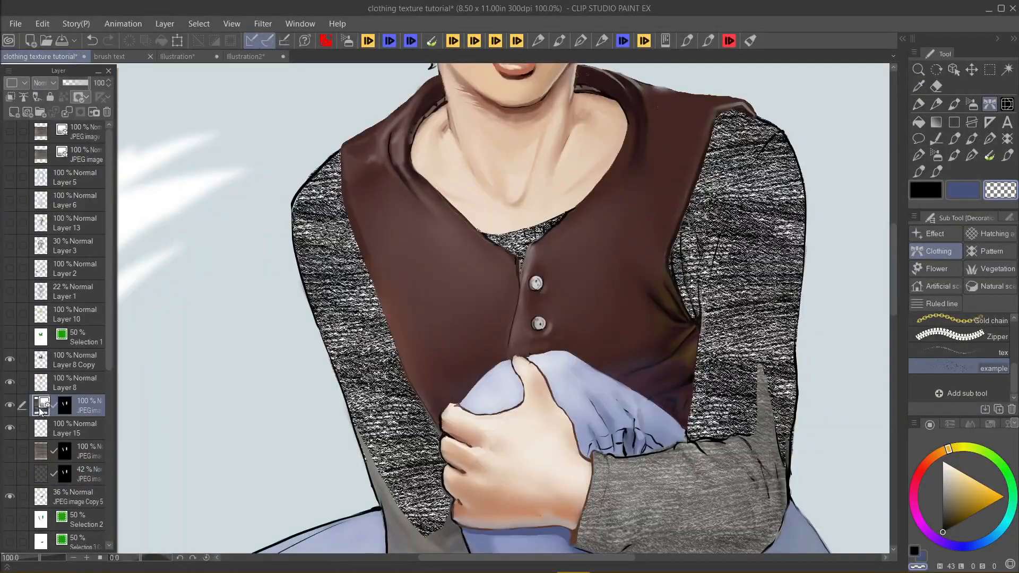
pyautogui.click(42, 24)
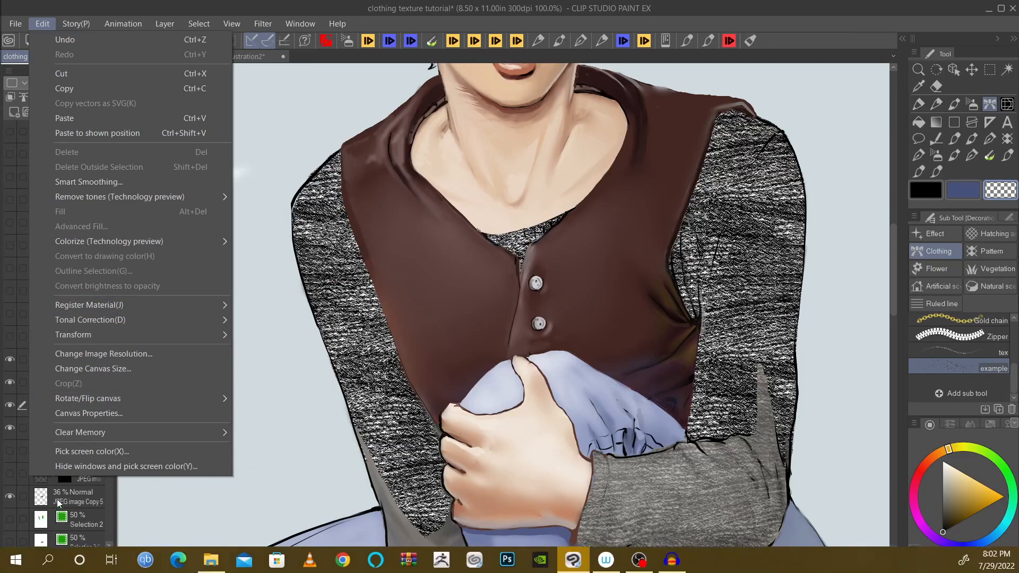
pyautogui.click(42, 482)
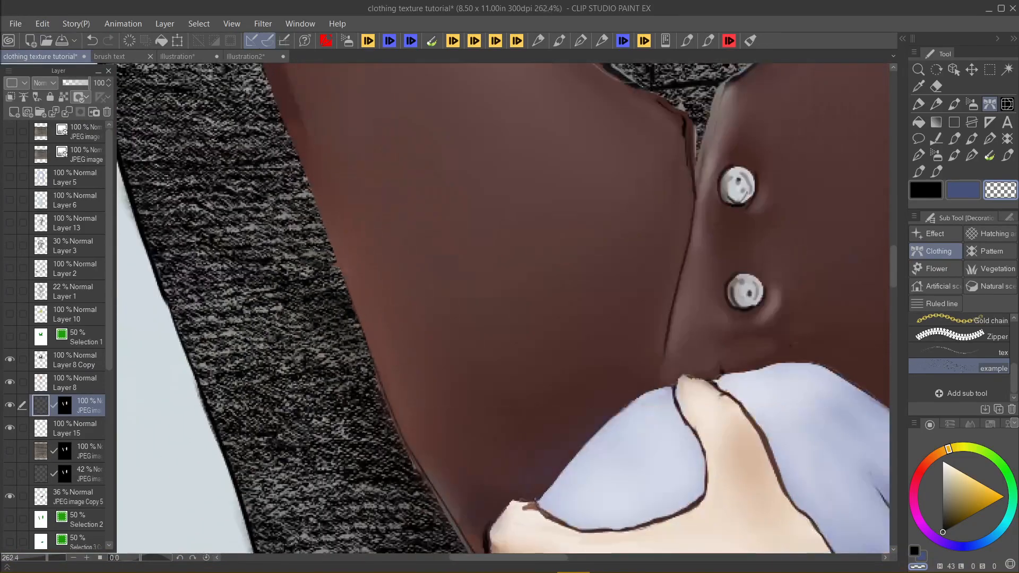
# Step: Compare the sleeves with the converted knit layer hidden and shown, checking the texture from afar and up close
pyautogui.scroll(-4, 306, 295)
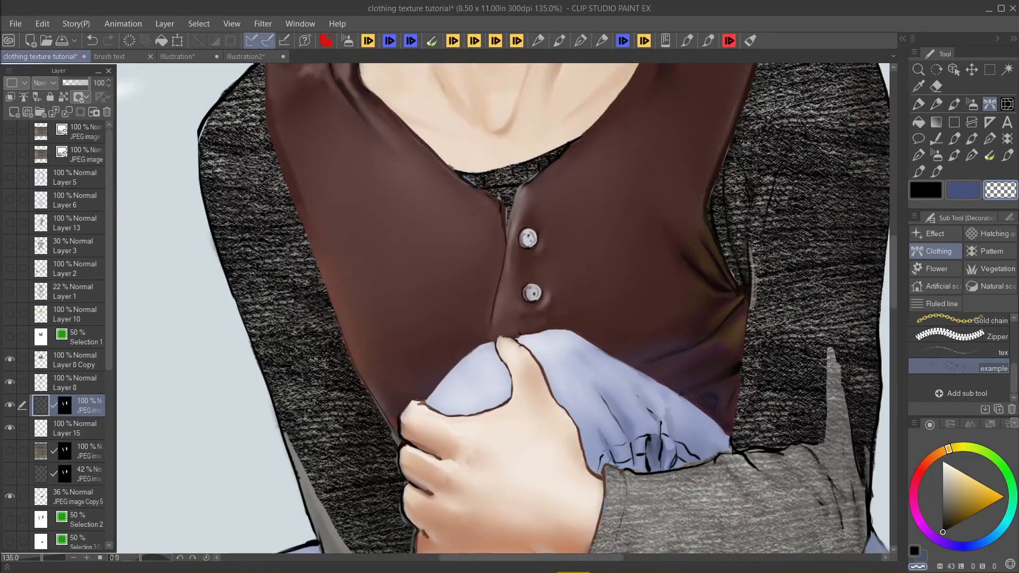
pyautogui.scroll(-3, 372, 255)
pyautogui.scroll(2, 371, 255)
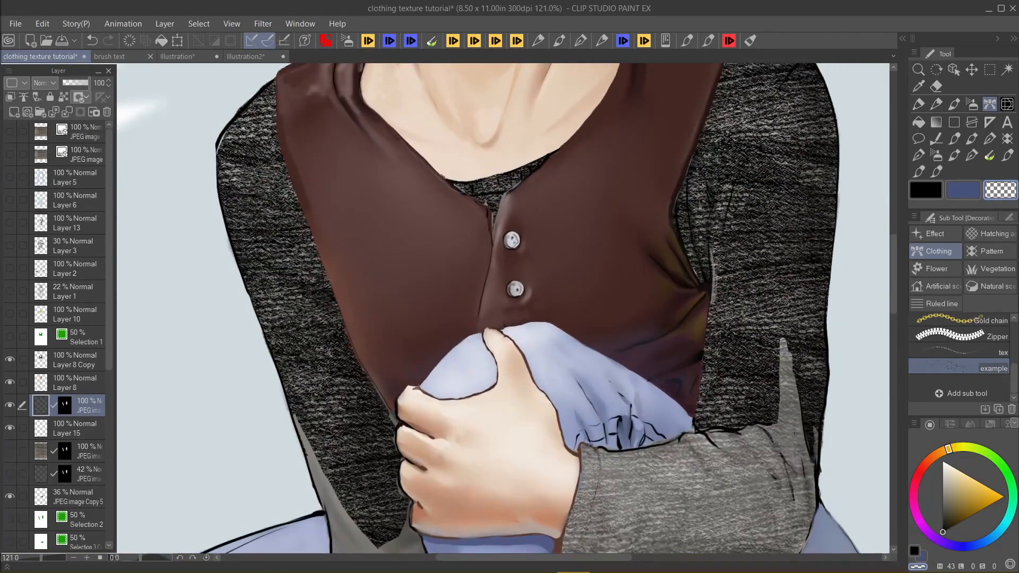
pyautogui.click(8, 411)
pyautogui.click(9, 409)
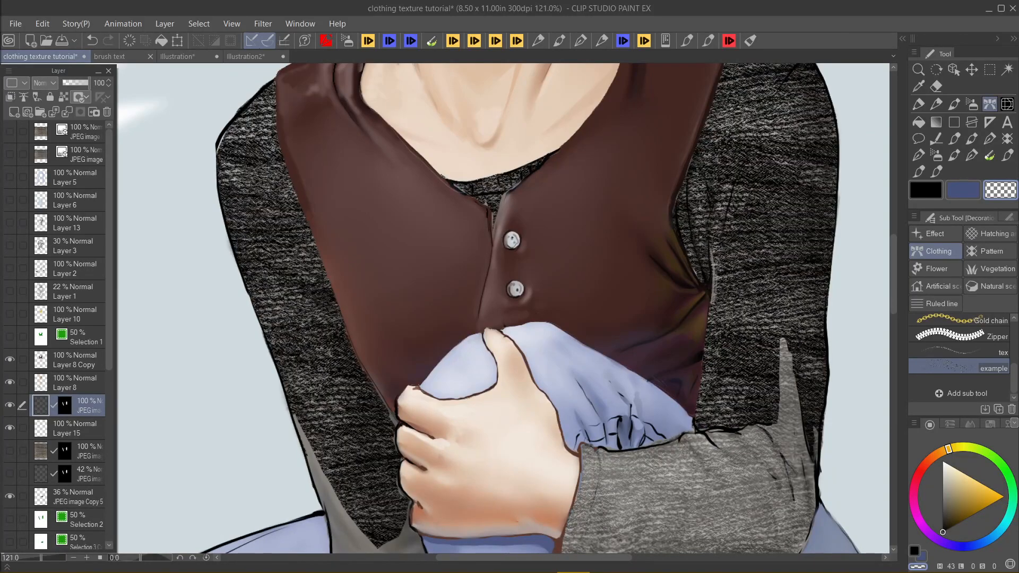
pyautogui.scroll(6, 321, 380)
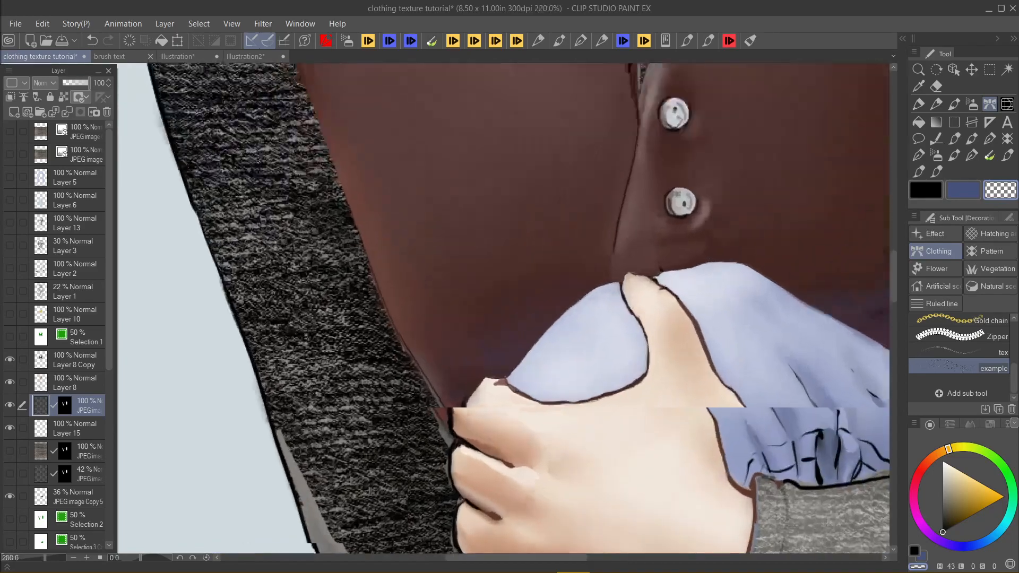
# Step: Try painting white on Layer 9 beneath the knit texture along the sleeve with the Air Gordon brush, inspect it, and undo it
pyautogui.scroll(3, 320, 380)
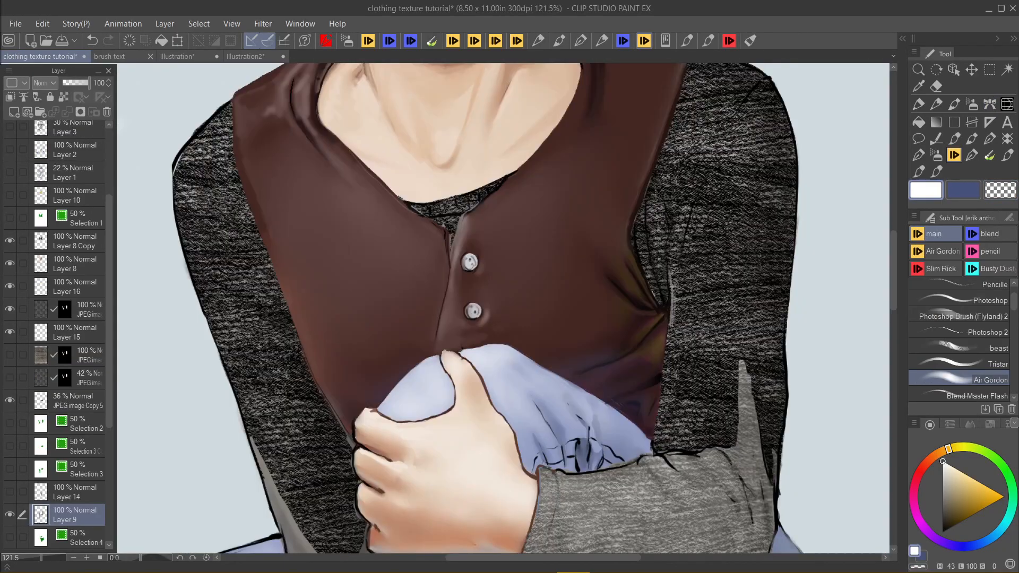
pyautogui.moveTo(219, 246)
pyautogui.mouseDown()
pyautogui.moveTo(202, 173)
pyautogui.moveTo(268, 306)
pyautogui.moveTo(247, 366)
pyautogui.moveTo(318, 499)
pyautogui.moveTo(245, 393)
pyautogui.mouseUp()
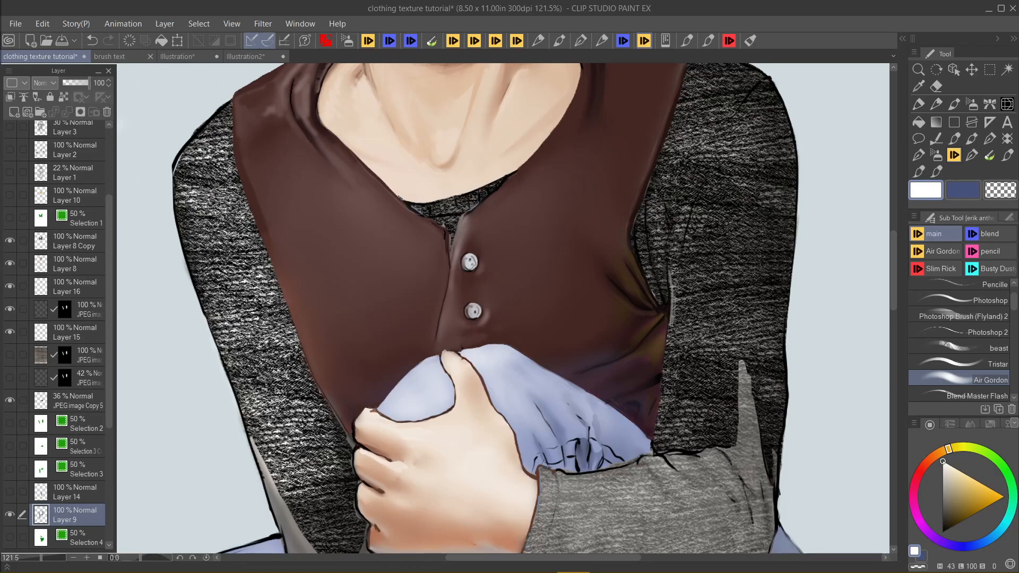
pyautogui.scroll(5, 242, 366)
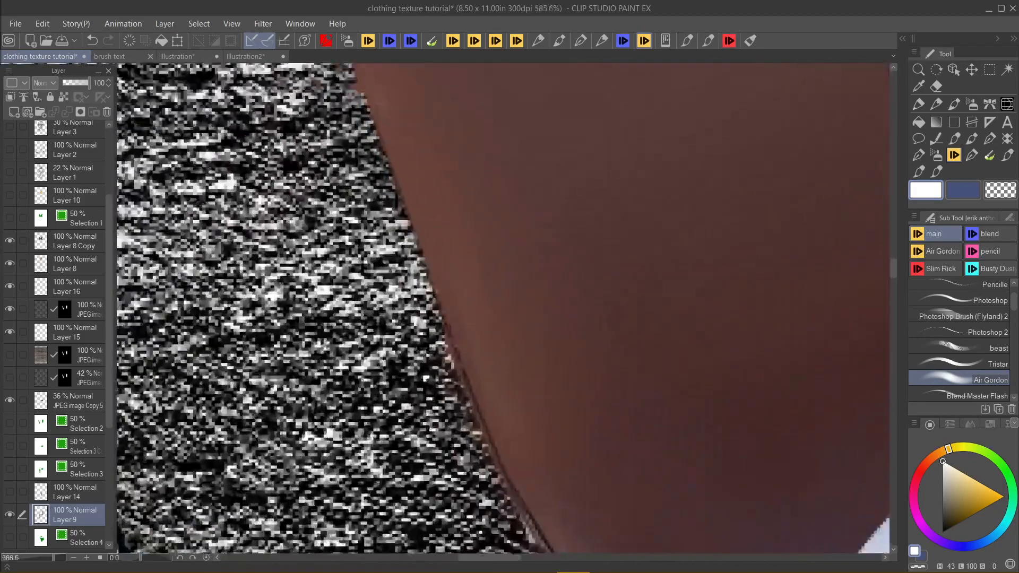
pyautogui.hotkey('ctrl', '0')
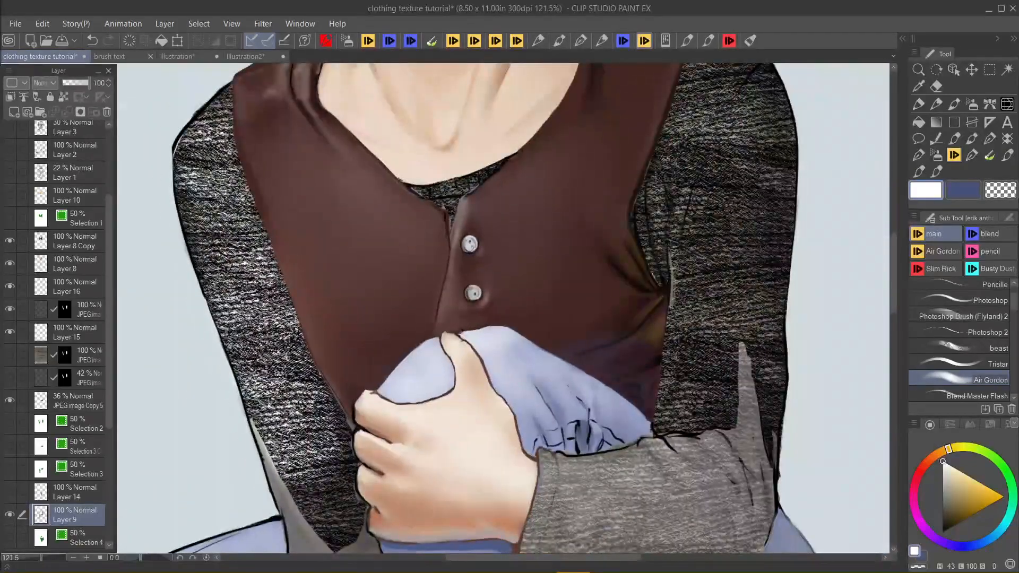
pyautogui.hotkey('ctrl', 'z')
# Step: Lower the knit layer's opacity to 32% and paint soft white highlights on the sleeve with Air Gordon on a new layer above Layer 9
pyautogui.moveTo(213, 221)
pyautogui.mouseDown()
pyautogui.moveTo(205, 136)
pyautogui.moveTo(193, 186)
pyautogui.moveTo(249, 233)
pyautogui.moveTo(245, 279)
pyautogui.moveTo(289, 387)
pyautogui.mouseUp()
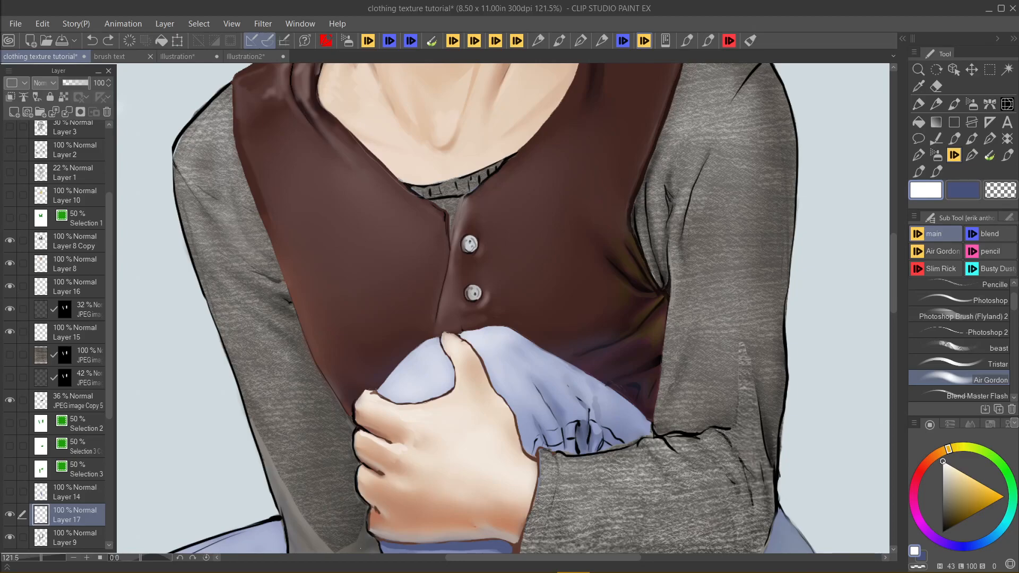
pyautogui.moveTo(310, 379)
pyautogui.mouseDown()
pyautogui.moveTo(269, 329)
pyautogui.moveTo(322, 393)
pyautogui.moveTo(287, 413)
pyautogui.moveTo(332, 477)
pyautogui.mouseUp()
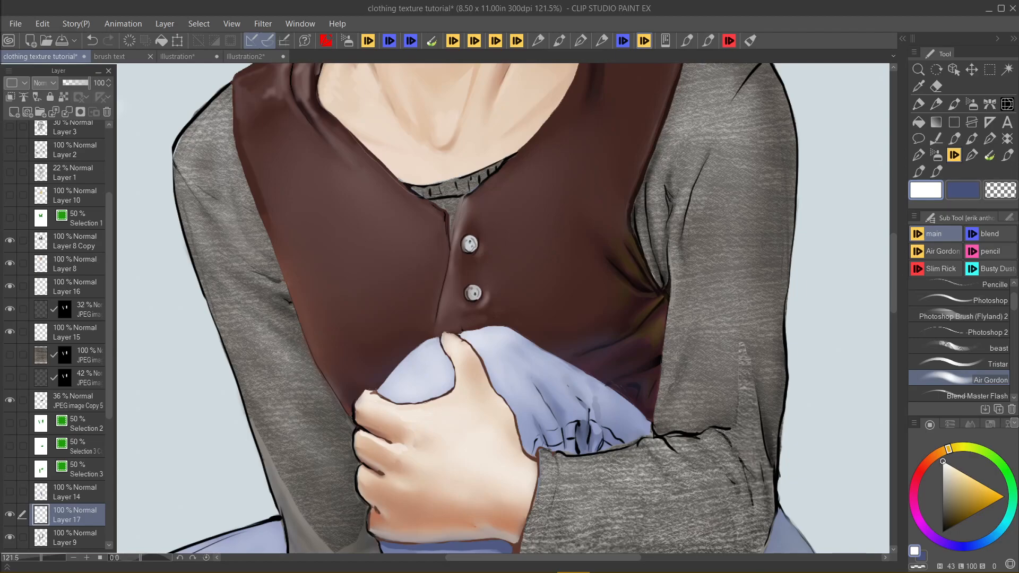
pyautogui.moveTo(250, 380); pyautogui.dragTo(228, 318)
pyautogui.moveTo(337, 482); pyautogui.dragTo(304, 477)
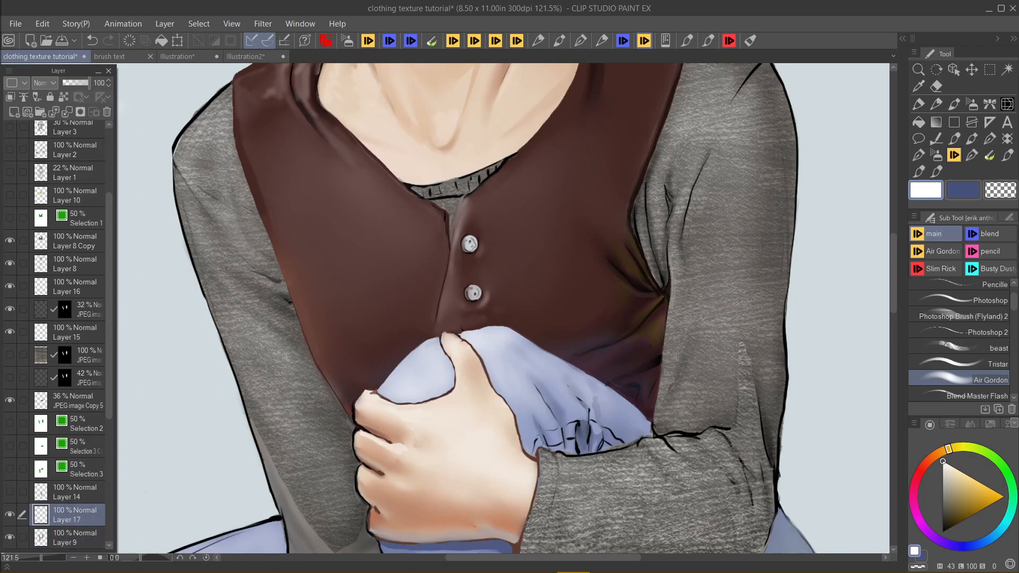
pyautogui.moveTo(318, 417)
pyautogui.mouseDown()
pyautogui.moveTo(336, 446)
pyautogui.moveTo(324, 511)
pyautogui.mouseUp()
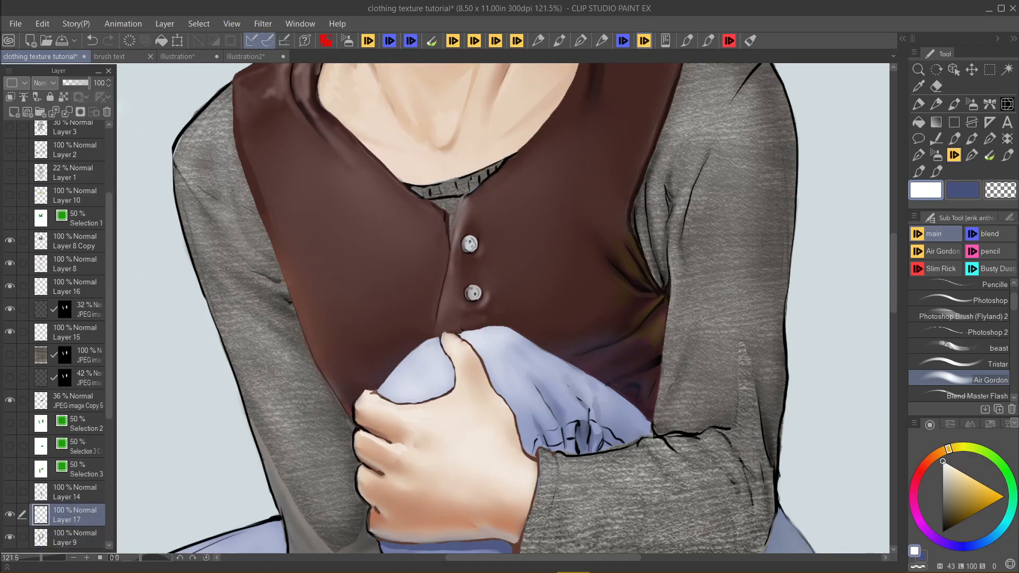
pyautogui.moveTo(287, 375); pyautogui.dragTo(334, 475)
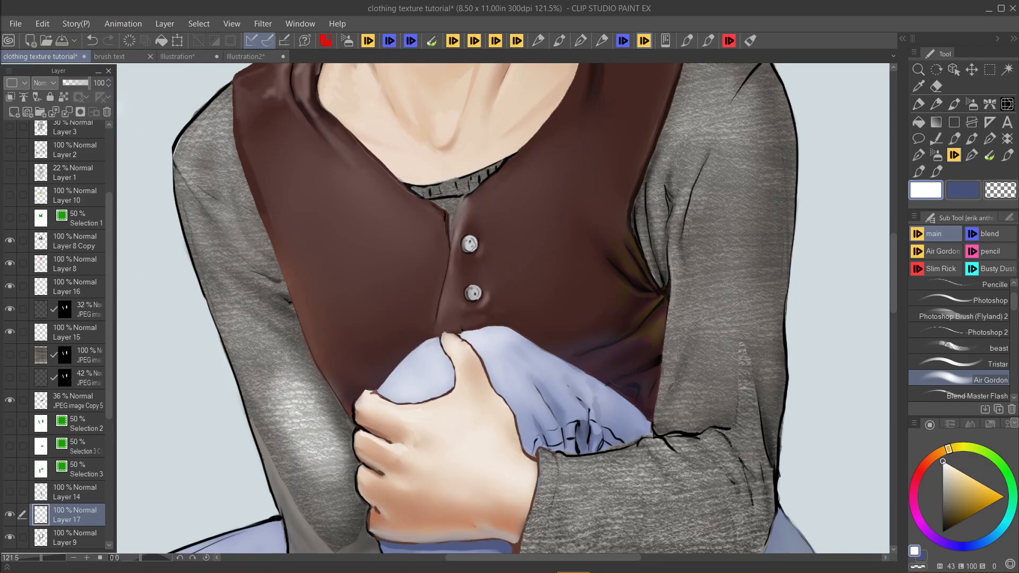
# Step: Undo the last highlight strokes and set the 32% knit layer's blending mode to Multiply
pyautogui.hotkey('ctrl', 'z')
pyautogui.hotkey('ctrl', 'z')
pyautogui.hotkey('ctrl', 'z')
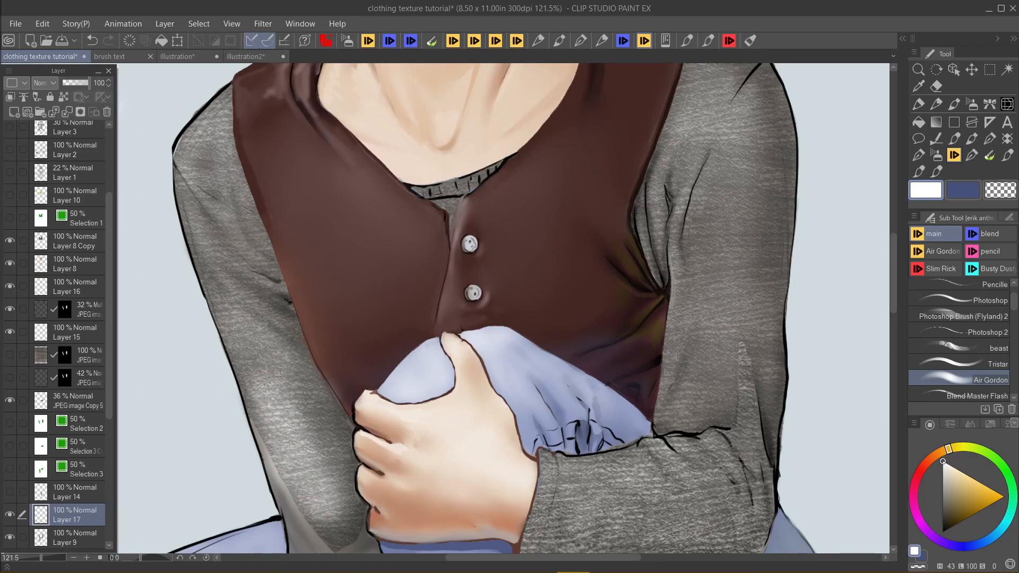
# Step: Sample the dark grey-brown sleeve color and paint shading over the bright areas of the sleeve on Layer 17
pyautogui.scroll(-4, 373, 412)
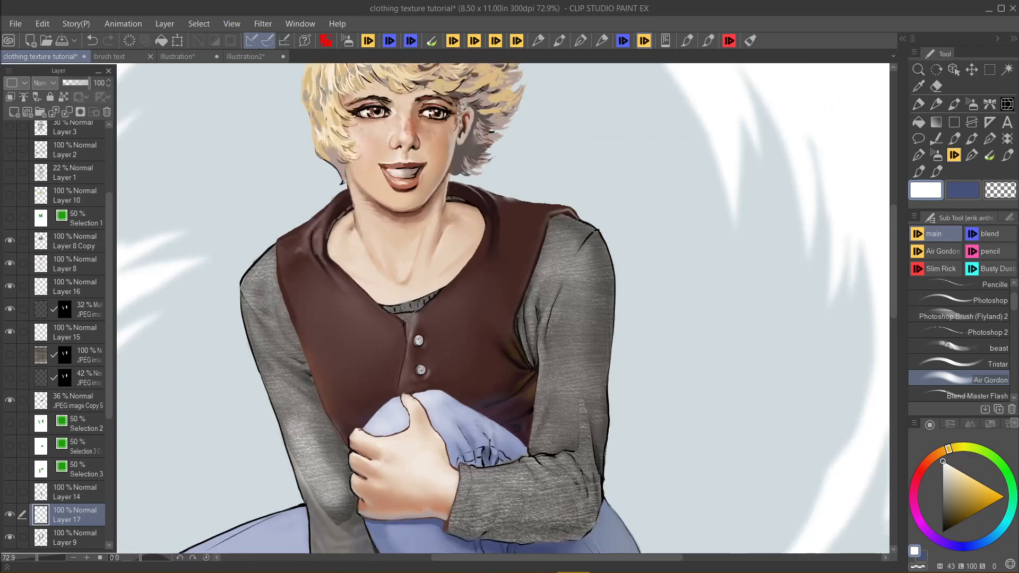
pyautogui.scroll(2, 373, 412)
pyautogui.moveTo(373, 412)
pyautogui.mouseDown()
pyautogui.moveTo(311, 427)
pyautogui.moveTo(263, 339)
pyautogui.mouseUp()
pyautogui.keyDown('alt'); pyautogui.click(313, 433); pyautogui.keyUp('alt')
pyautogui.moveTo(290, 399); pyautogui.dragTo(270, 376)
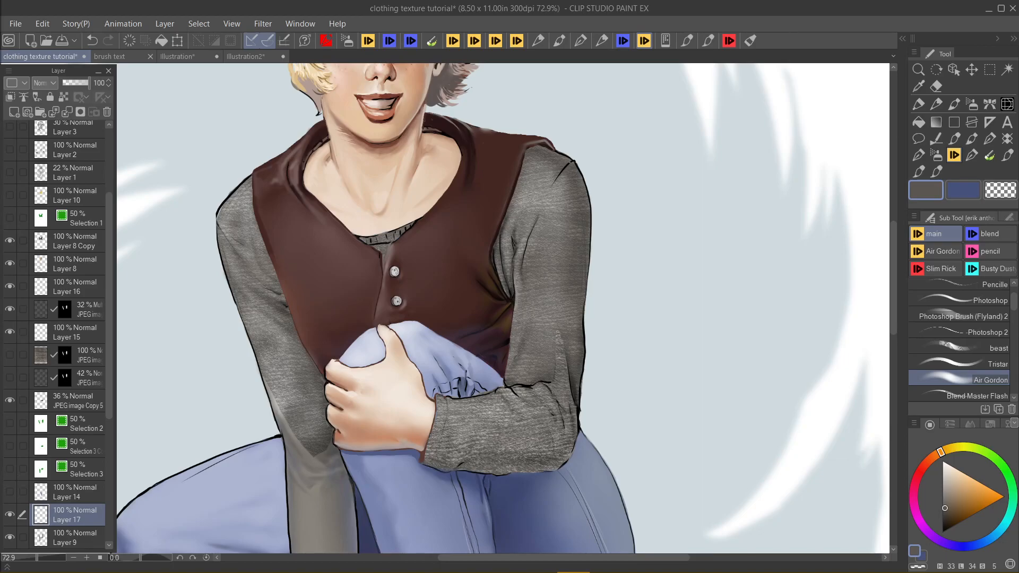
pyautogui.moveTo(262, 327); pyautogui.dragTo(289, 398)
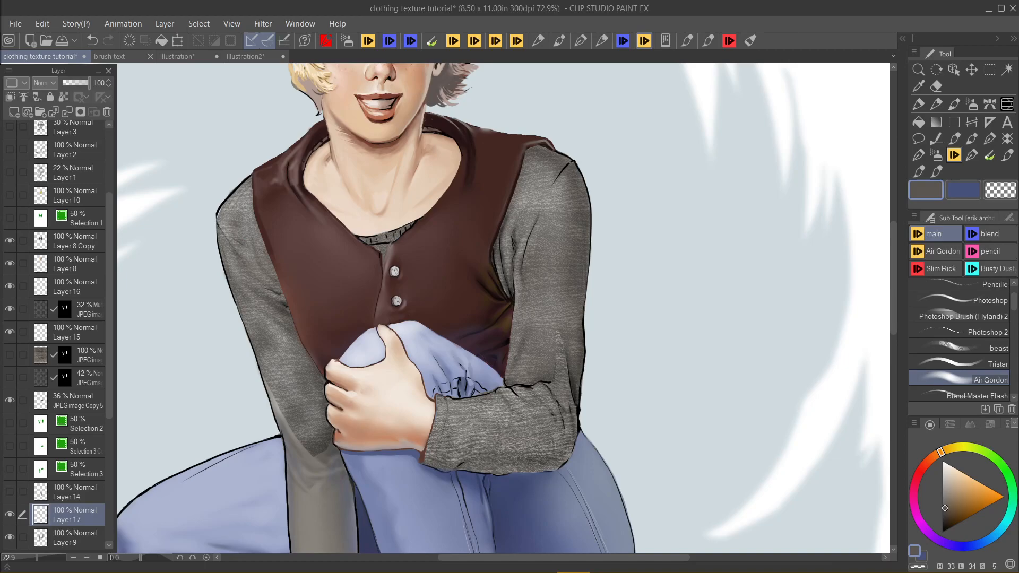
# Step: Paint more shading on the sleeve on Layer 17 and compare the drawing with the 32% Multiply knit layer hidden and shown
pyautogui.moveTo(292, 383); pyautogui.dragTo(280, 367)
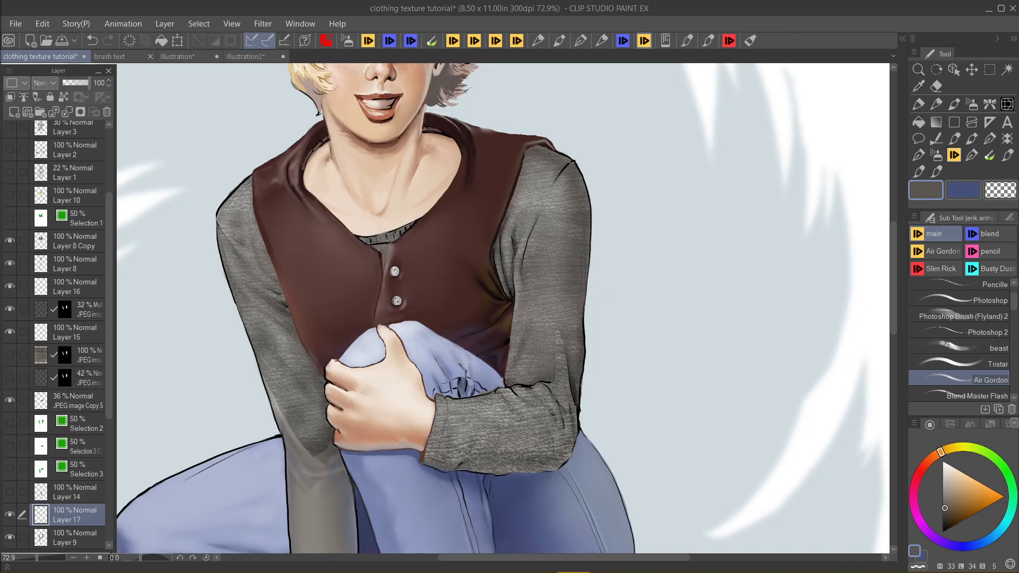
pyautogui.moveTo(305, 378); pyautogui.dragTo(296, 357)
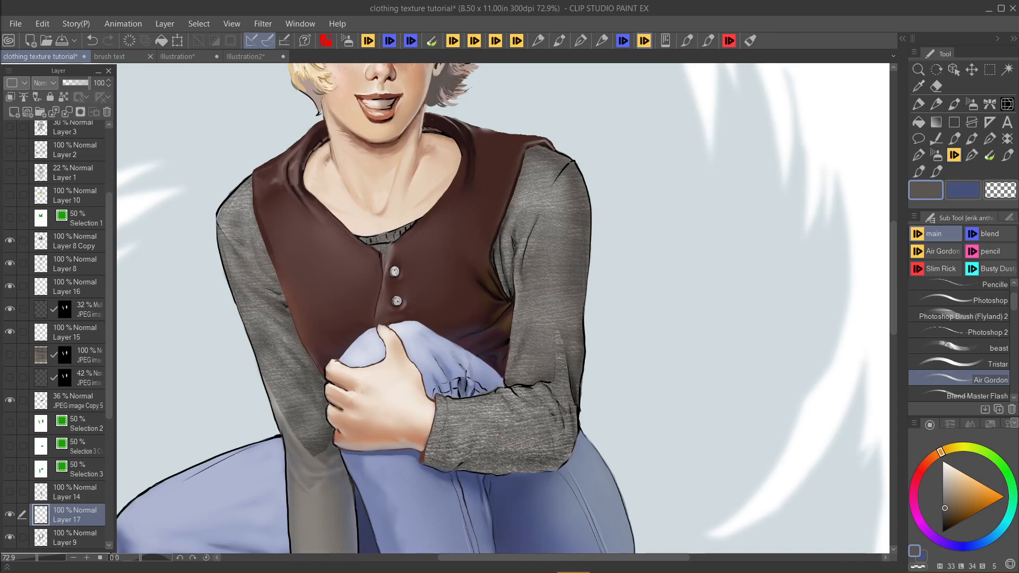
pyautogui.click(43, 381)
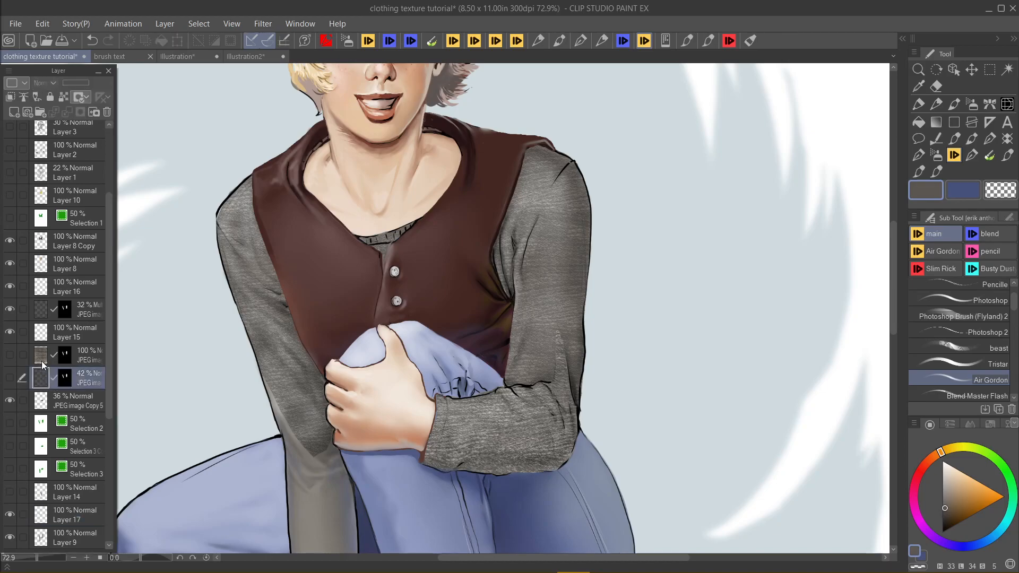
pyautogui.click(40, 307)
pyautogui.click(11, 311)
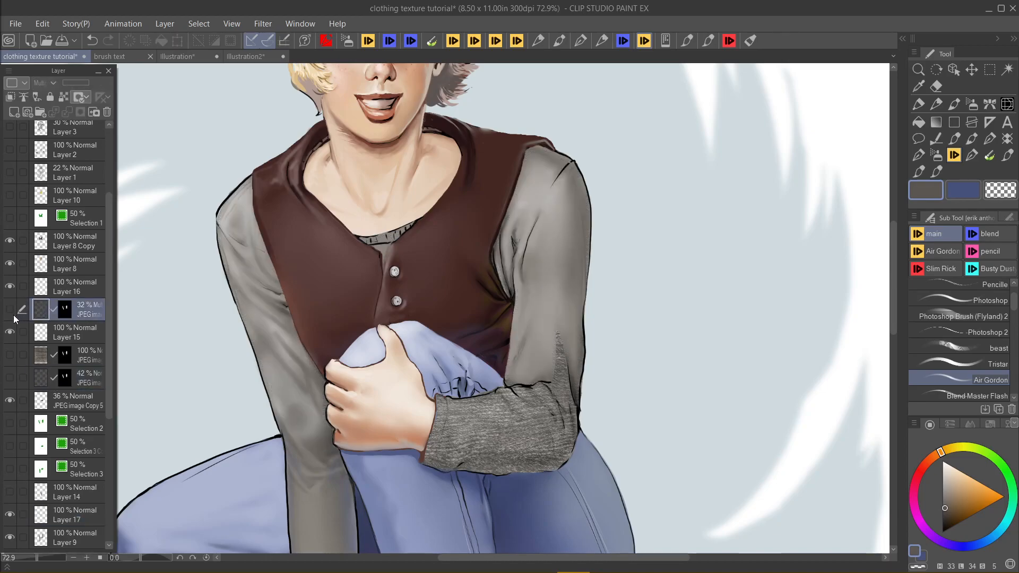
pyautogui.click(10, 311)
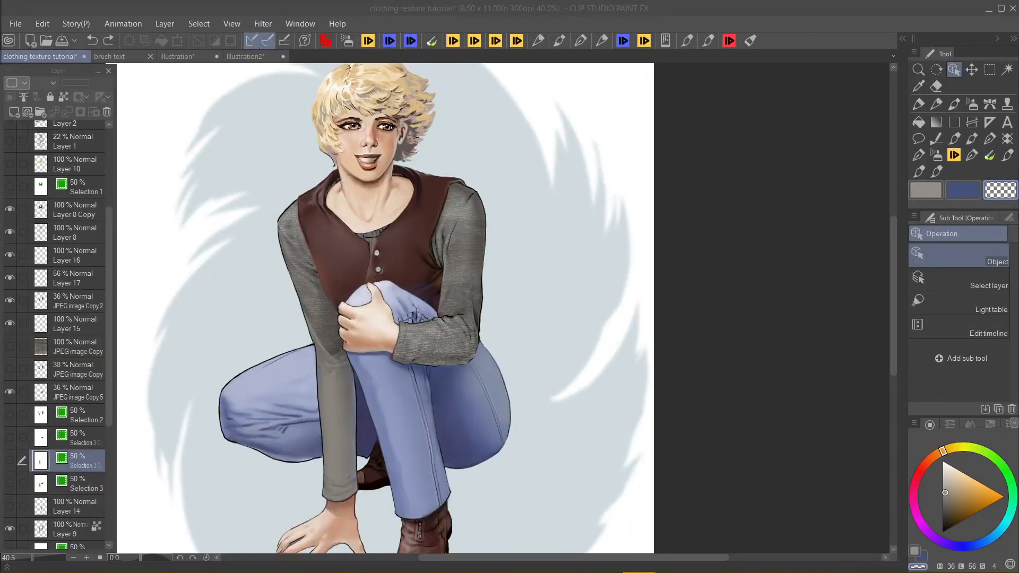
# Step: Load the lower forearm sleeve area as a selection and place the knit image material onto the canvas, masked to it
pyautogui.keyDown('ctrl'); pyautogui.click(40, 461); pyautogui.keyUp('ctrl')
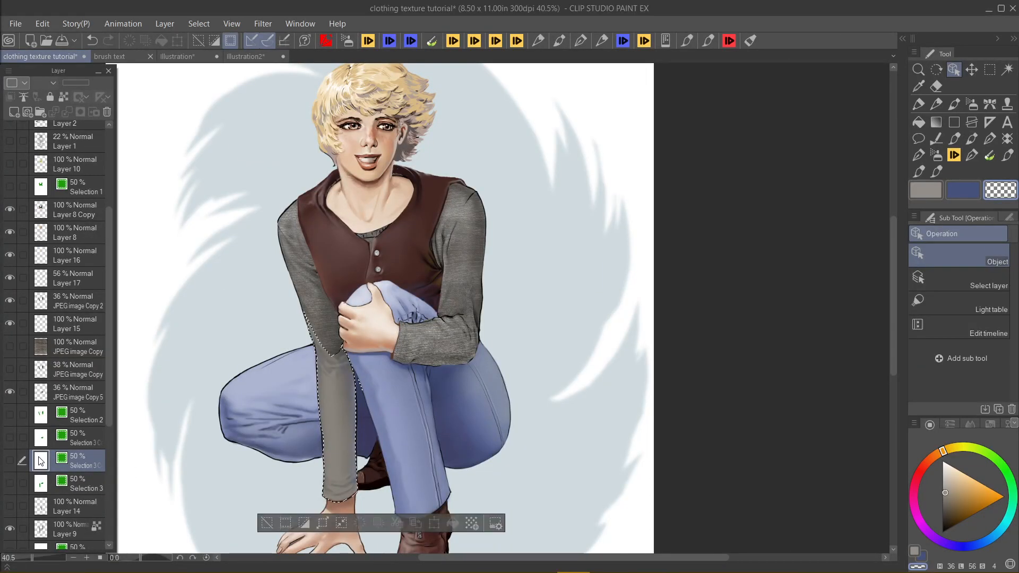
pyautogui.click(901, 39)
pyautogui.moveTo(820, 94); pyautogui.dragTo(226, 421)
pyautogui.click(903, 38)
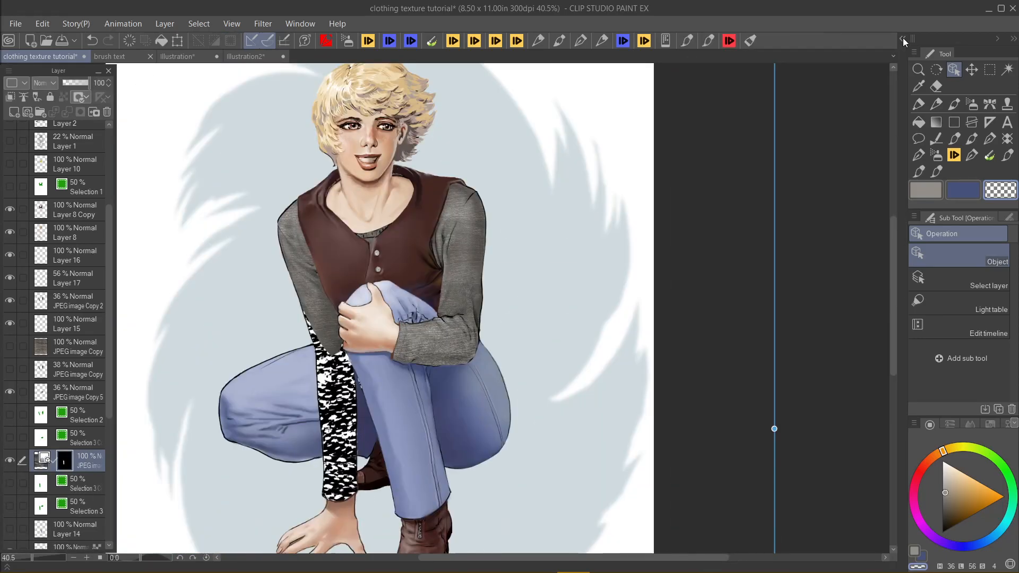
# Step: Scale the knit image down for a finer weave and position it over the forearm sleeve
pyautogui.scroll(-2, 528, 363)
pyautogui.scroll(-1, 528, 362)
pyautogui.moveTo(688, 113); pyautogui.dragTo(491, 259)
pyautogui.scroll(3, 491, 259)
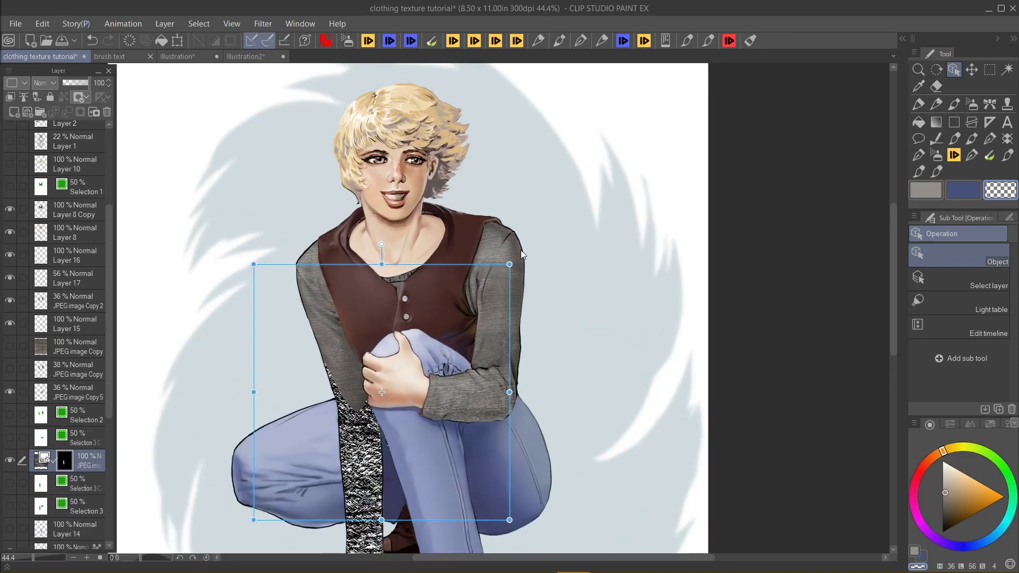
pyautogui.moveTo(482, 184); pyautogui.dragTo(317, 352)
pyautogui.scroll(3, 316, 387)
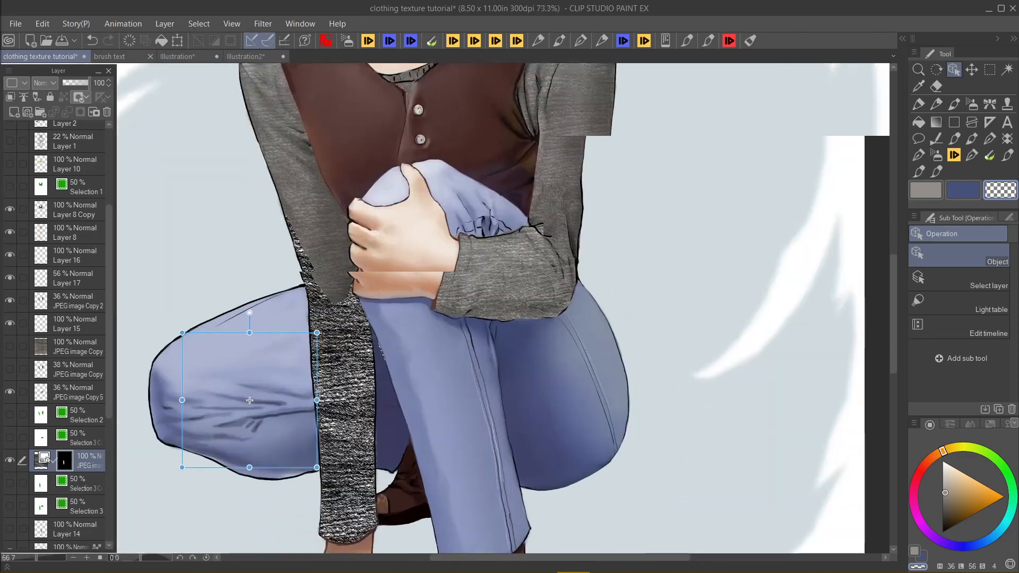
pyautogui.scroll(-3, 316, 387)
pyautogui.moveTo(316, 388); pyautogui.dragTo(399, 375)
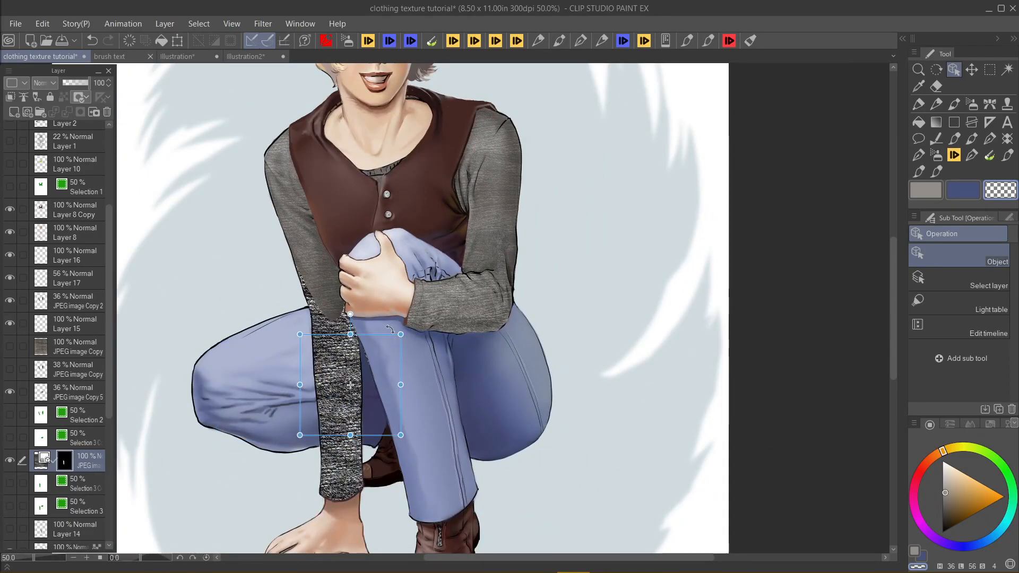
# Step: Apply the forearm knit layer's mask, converting it to a raster layer, and lower its opacity to 30%
pyautogui.rightClick(64, 459)
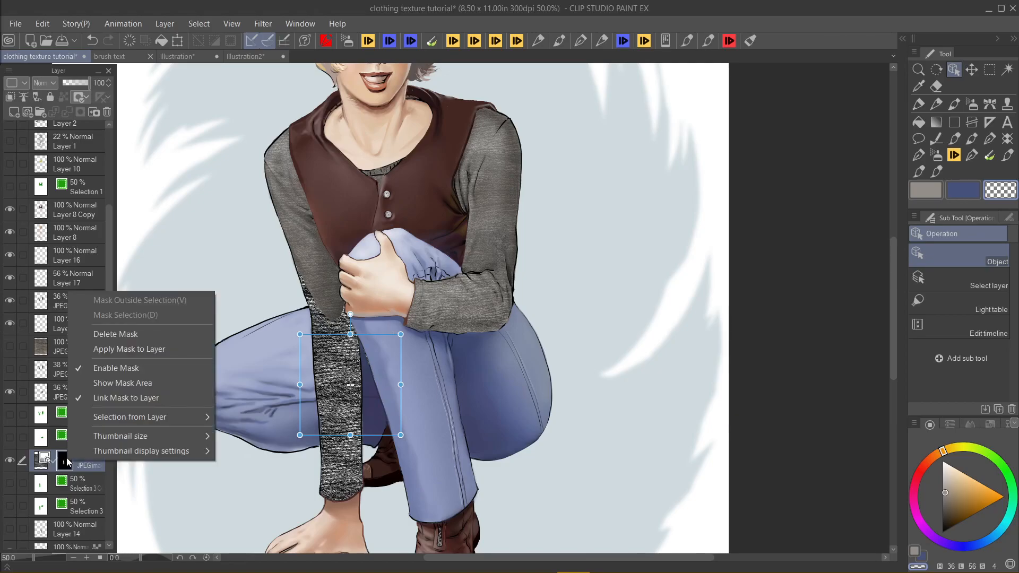
pyautogui.click(173, 349)
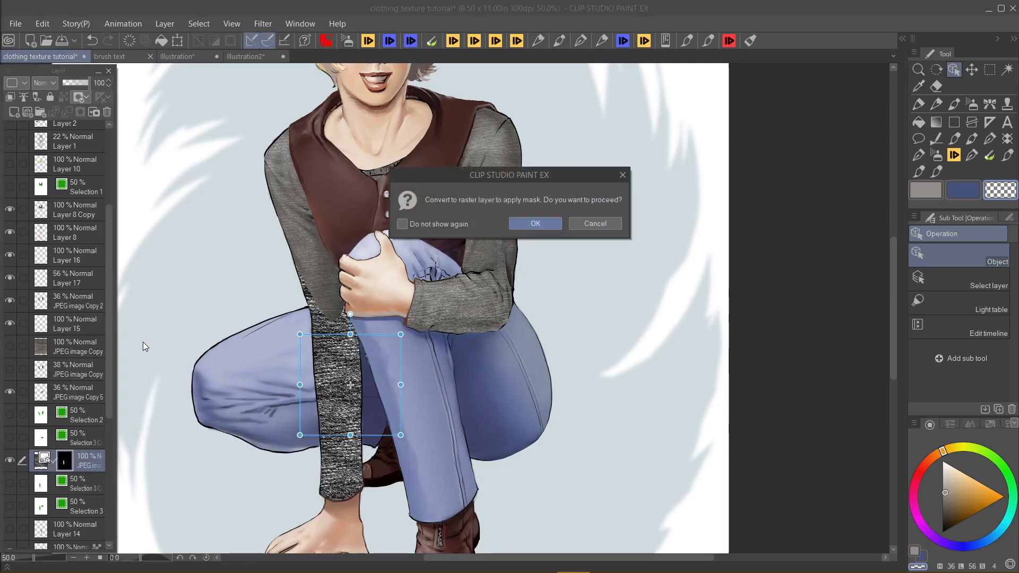
pyautogui.press('Return')
pyautogui.moveTo(78, 84); pyautogui.dragTo(71, 84)
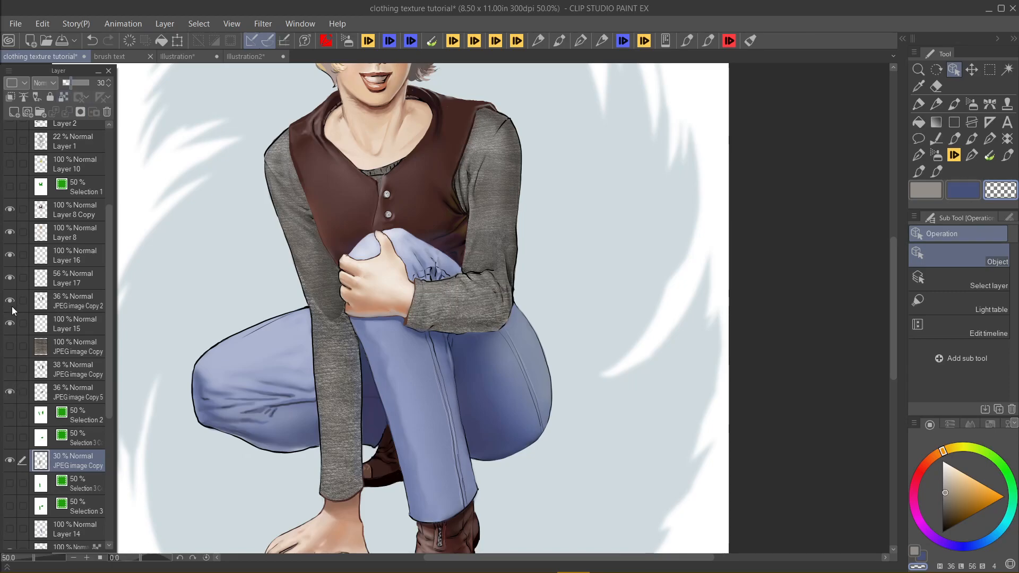
# Step: Set the 30% forearm knit layer's blending mode to Darken
pyautogui.click(42, 302)
pyautogui.click(74, 459)
pyautogui.click(45, 82)
pyautogui.click(63, 119)
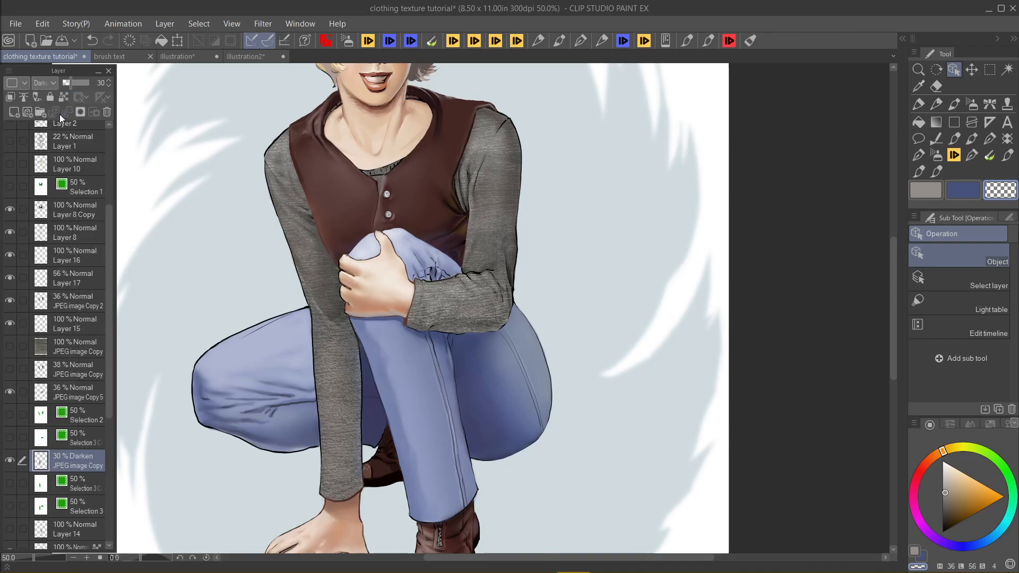
pyautogui.scroll(2, 391, 326)
pyautogui.scroll(-3, 390, 326)
pyautogui.scroll(4, 396, 320)
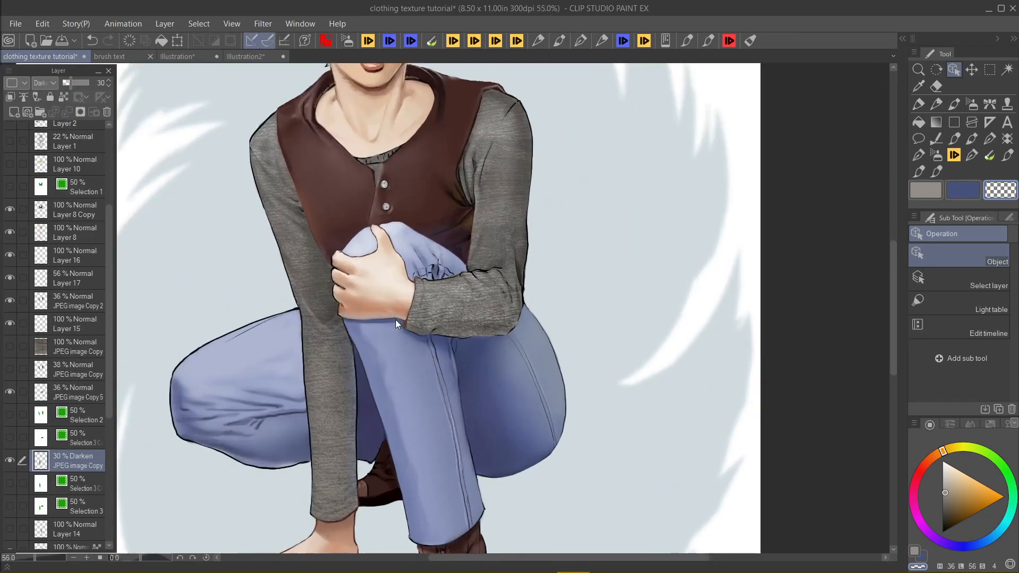
# Step: Blend the seam at the elbow with the example clothing brush in sampled sleeve grey on a new layer at 62% opacity
pyautogui.hotkey('ctrl', 'shift', 'n')
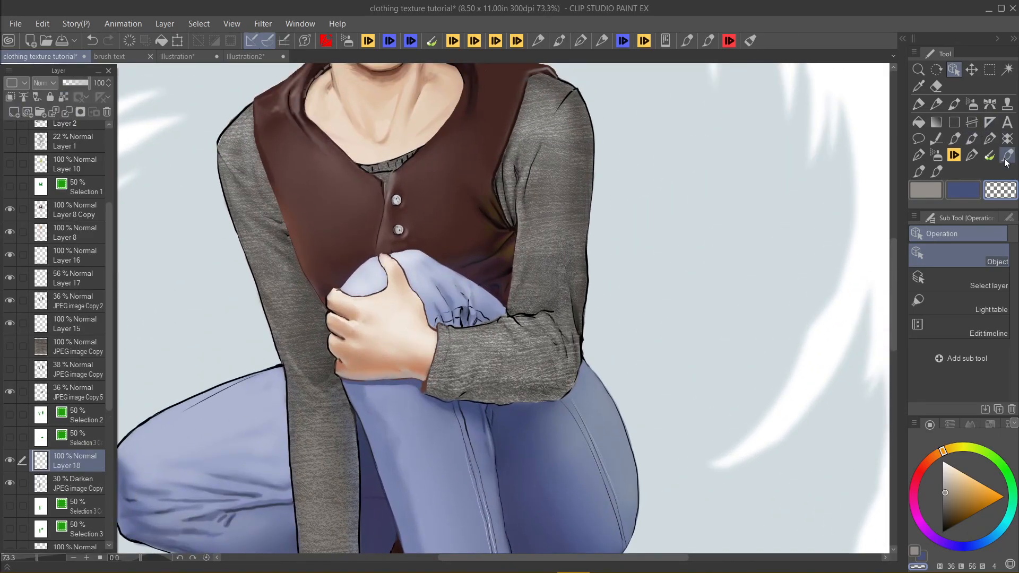
pyautogui.click(990, 104)
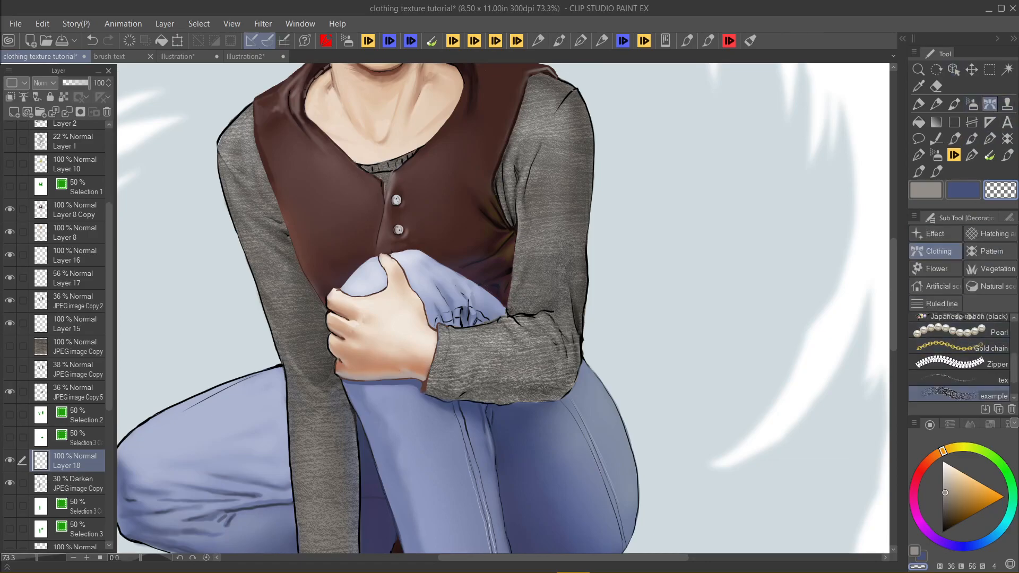
pyautogui.press('c')
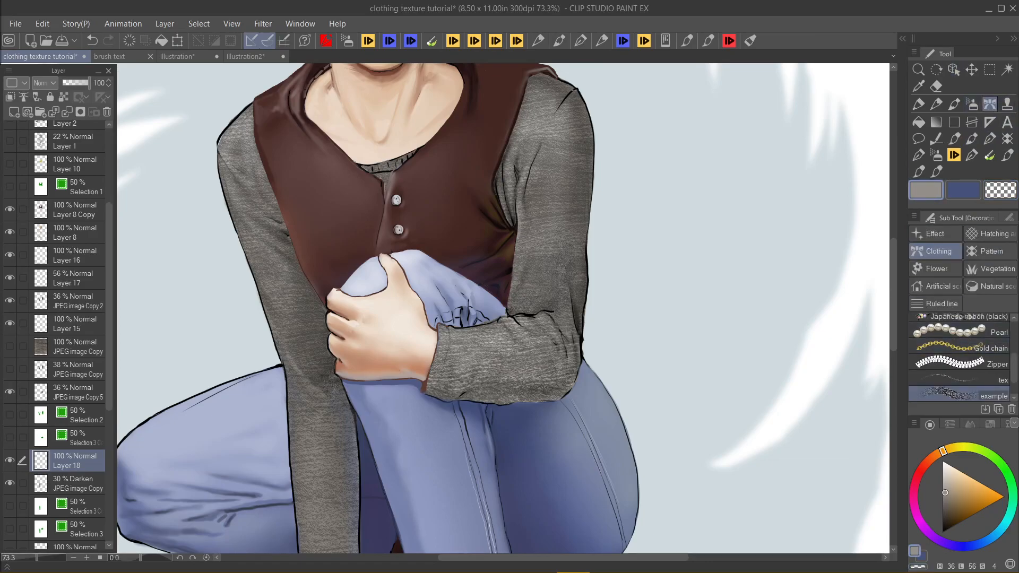
pyautogui.keyDown('alt'); pyautogui.click(326, 387); pyautogui.keyUp('alt')
pyautogui.click(80, 83)
pyautogui.click(964, 547)
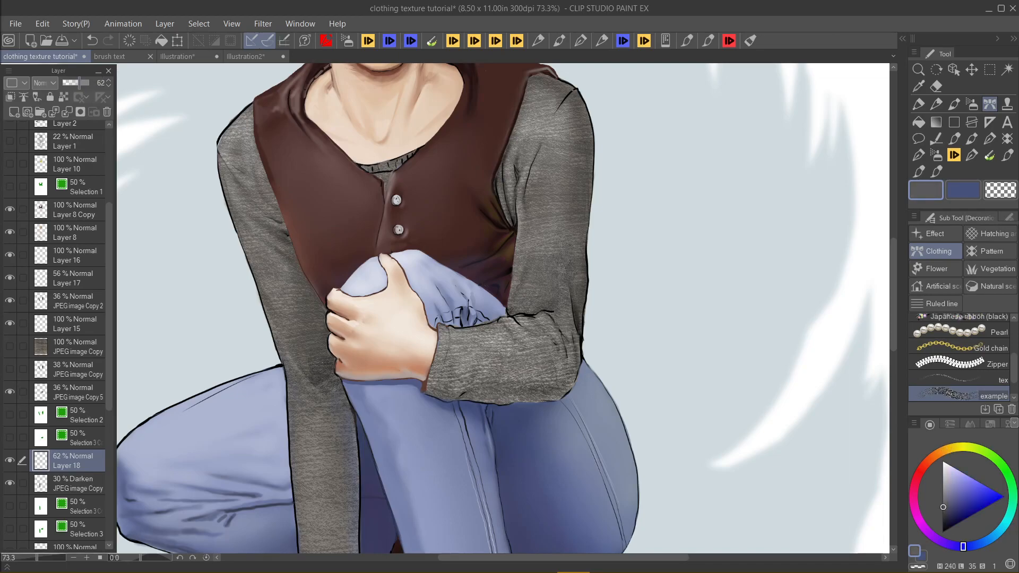
# Step: Flip the canvas view horizontally, sample a dark grey and paint textured shading below the elbow on Layer 18
pyautogui.scroll(-9, 271, 290)
pyautogui.scroll(5, 265, 279)
pyautogui.scroll(-6, 276, 273)
pyautogui.press('h')
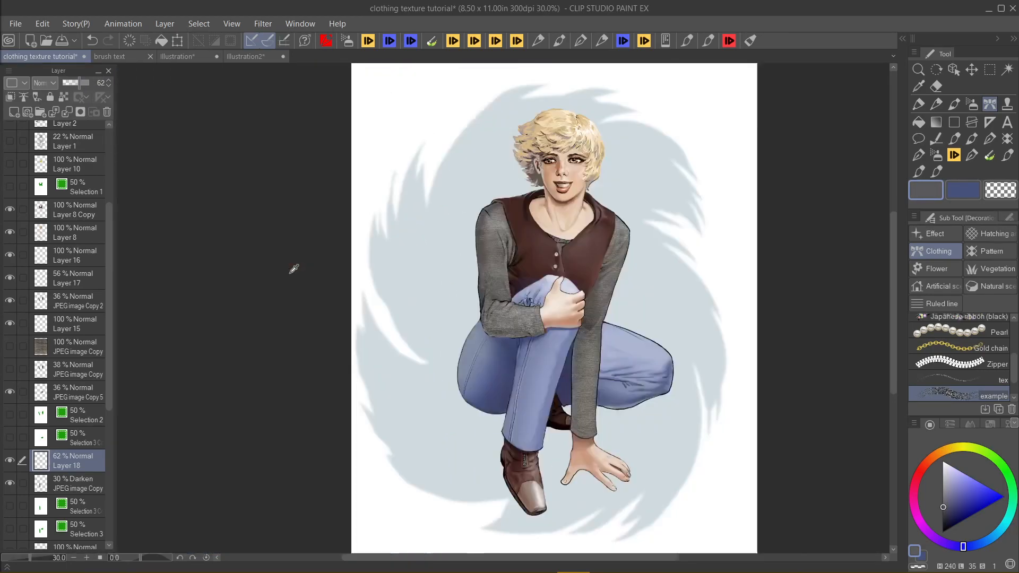
pyautogui.scroll(8, 499, 292)
pyautogui.scroll(4, 510, 308)
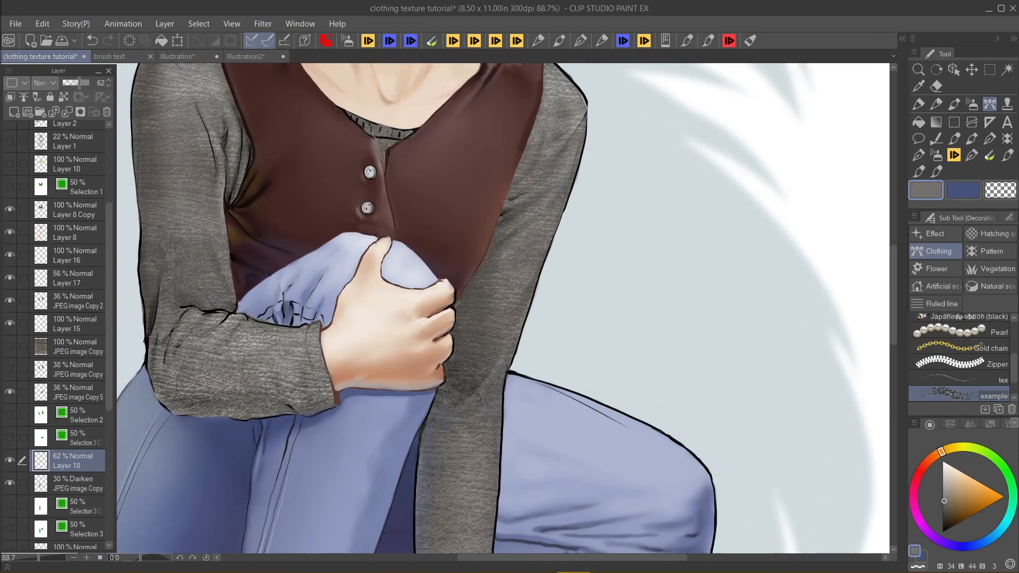
pyautogui.keyDown('alt'); pyautogui.click(461, 290); pyautogui.keyUp('alt')
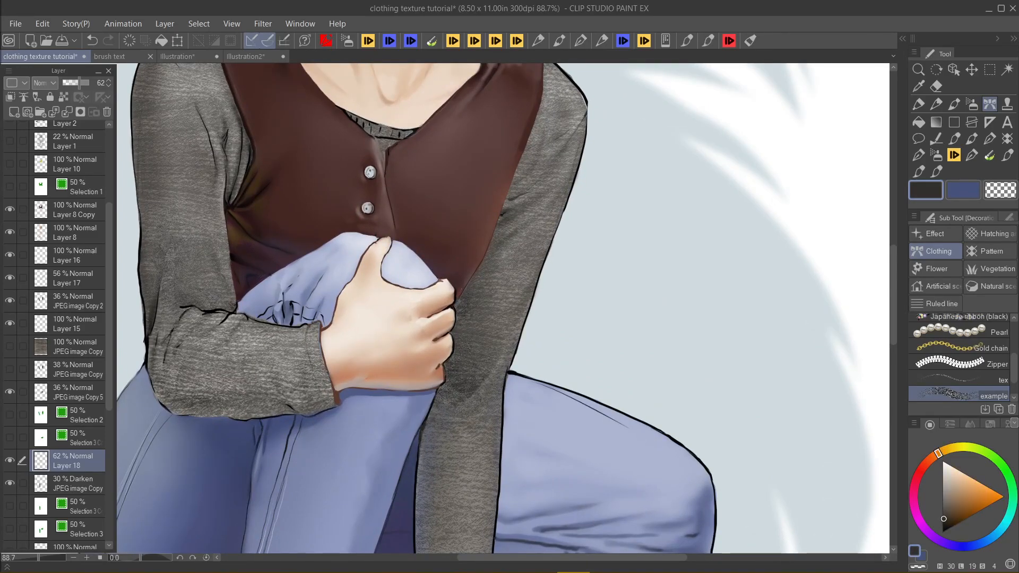
pyautogui.moveTo(436, 396); pyautogui.dragTo(422, 431)
pyautogui.moveTo(481, 438); pyautogui.dragTo(466, 456)
pyautogui.scroll(-5, 504, 307)
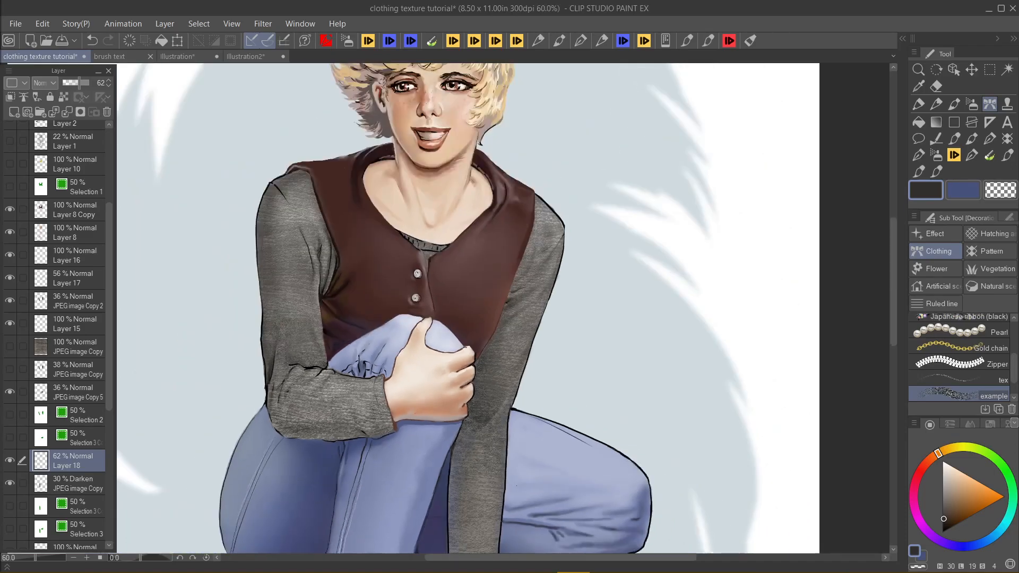
pyautogui.scroll(3, 504, 308)
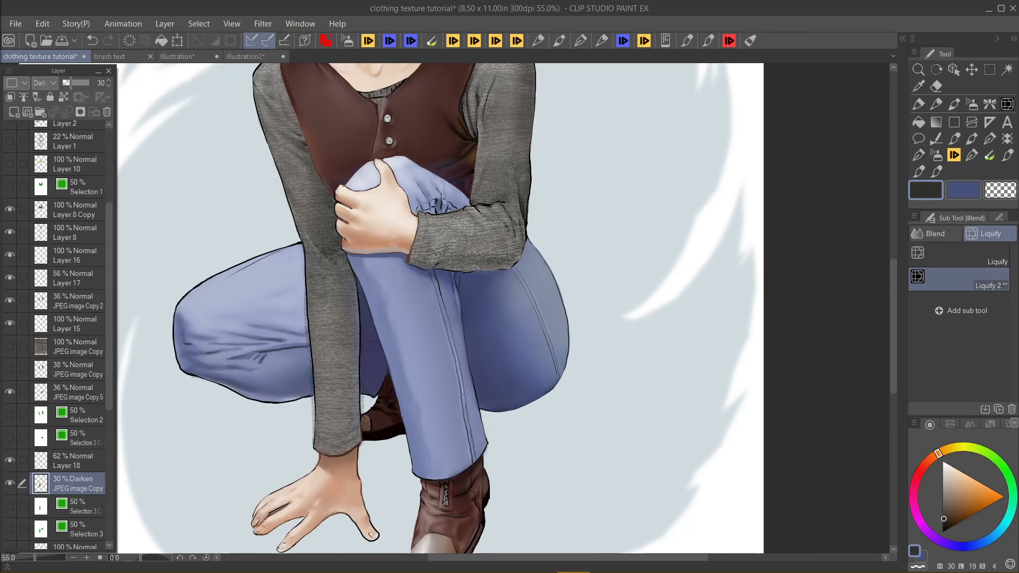
# Step: Compare the forearm knit texture before and after the last Liquify strokes by undoing and redoing them
pyautogui.scroll(-5, 338, 444)
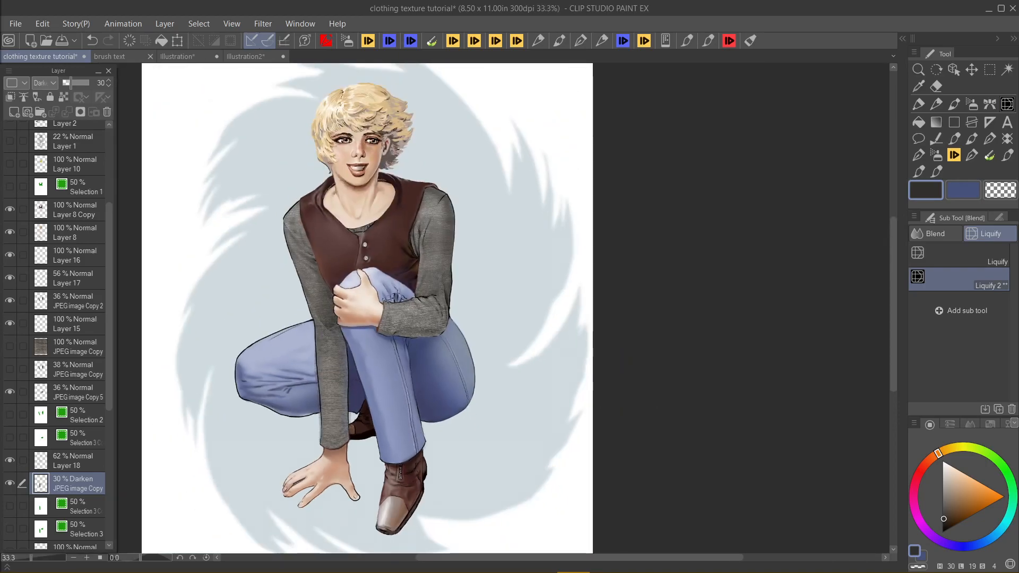
pyautogui.scroll(9, 313, 446)
pyautogui.hotkey('ctrl', 'z')
pyautogui.hotkey('ctrl', 'z')
pyautogui.hotkey('ctrl', 'y')
pyautogui.hotkey('ctrl', 'y')
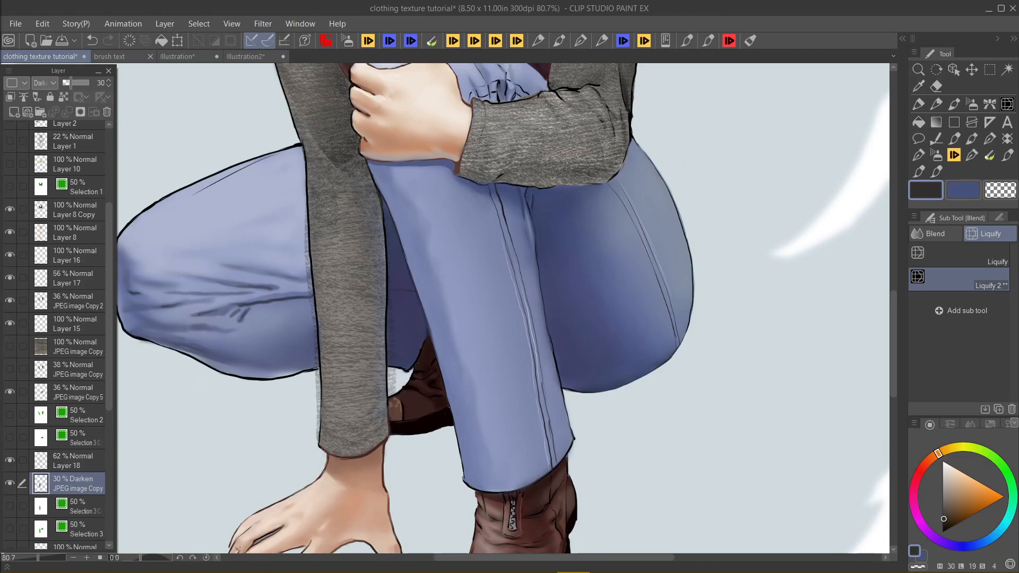
pyautogui.scroll(-5, 503, 307)
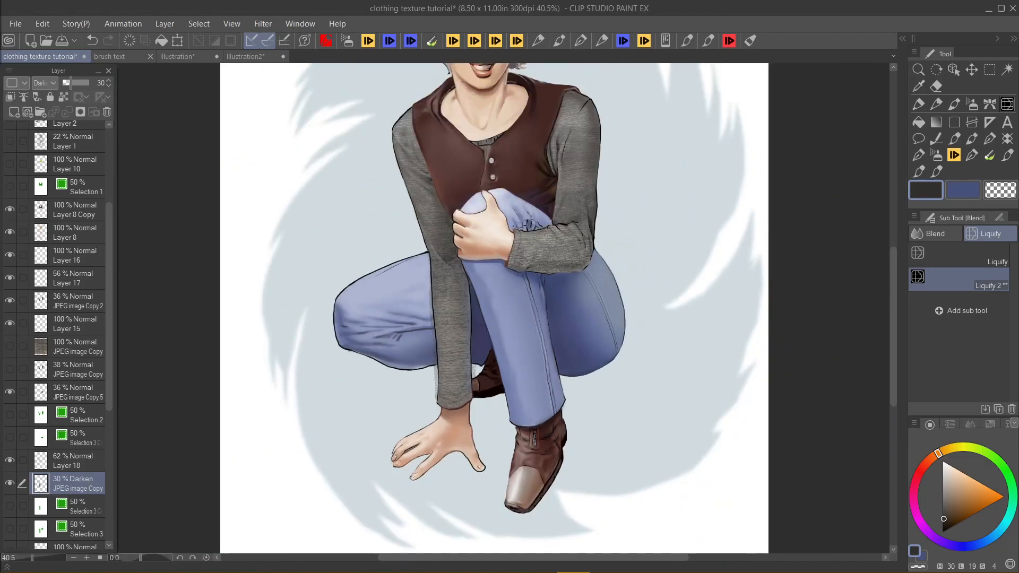
pyautogui.scroll(5, 503, 308)
pyautogui.scroll(2, 474, 479)
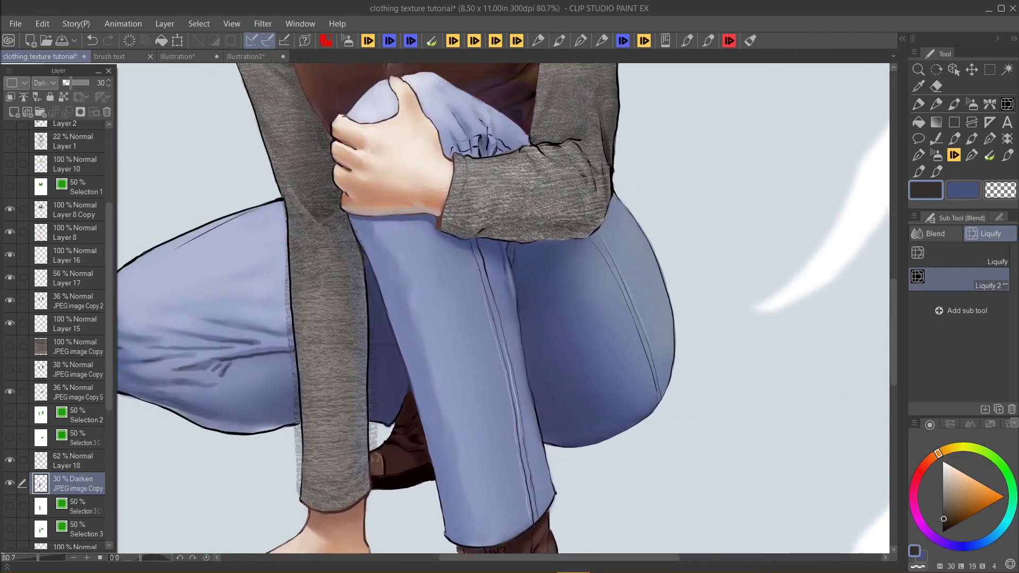
# Step: Review the Liquify 2 sub tool's settings and examine the warped knit texture along the forearm sleeve
pyautogui.press('F2')
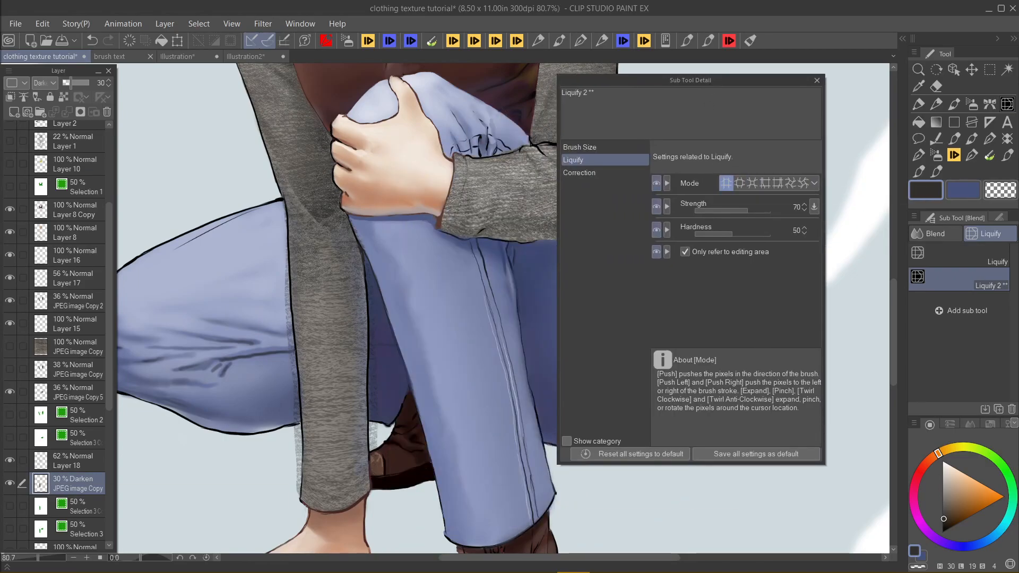
pyautogui.press('F2')
pyautogui.scroll(-5, 503, 308)
pyautogui.scroll(4, 503, 308)
pyautogui.scroll(1, 503, 308)
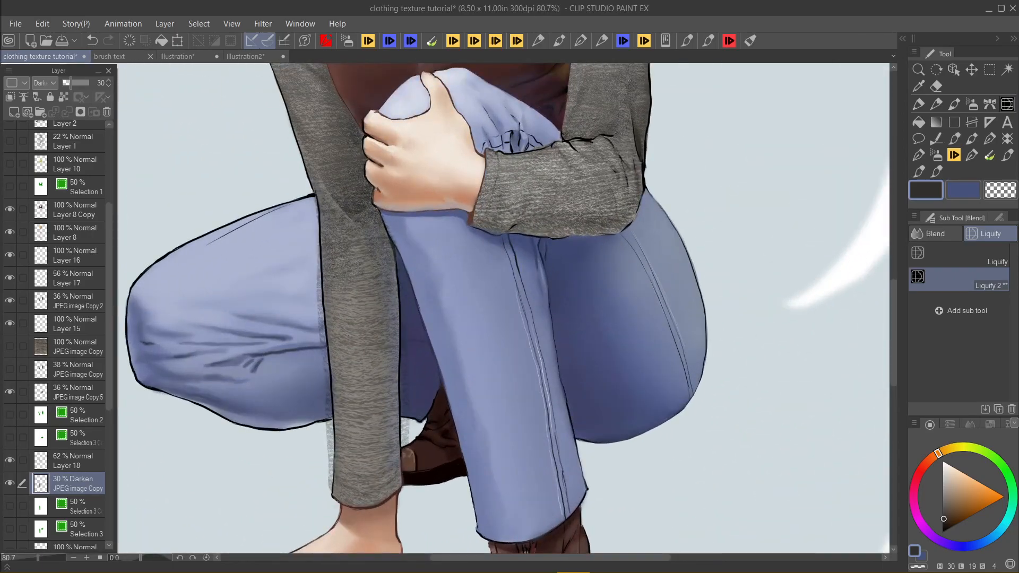
pyautogui.scroll(-4, 504, 308)
pyautogui.scroll(5, 503, 308)
pyautogui.scroll(1, 356, 348)
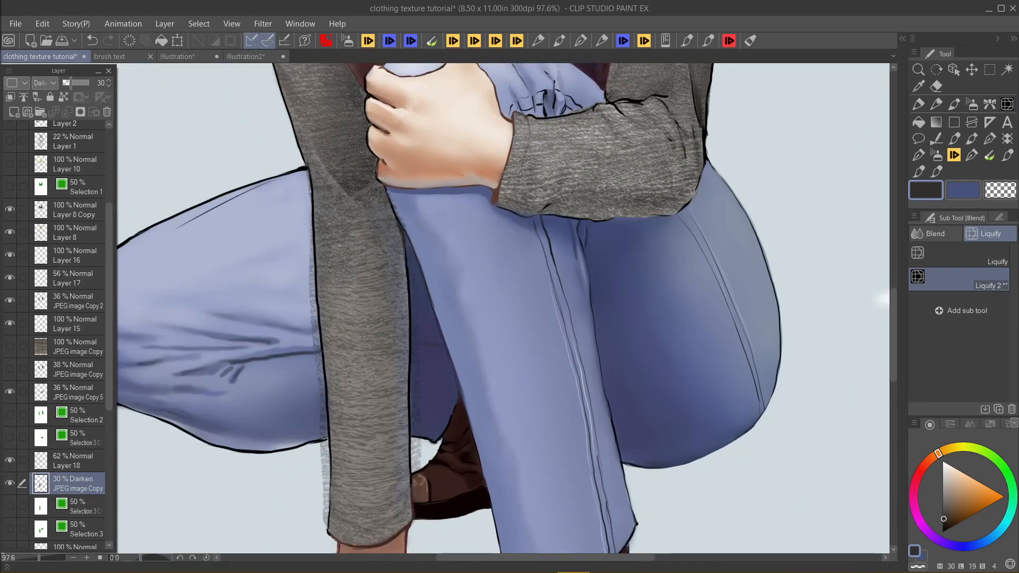
# Step: Load the forearm sleeve selection, delete the knit texture outside it on the 30% Darken layer, and deselect
pyautogui.hotkey('ctrl', 'shift', 'd')
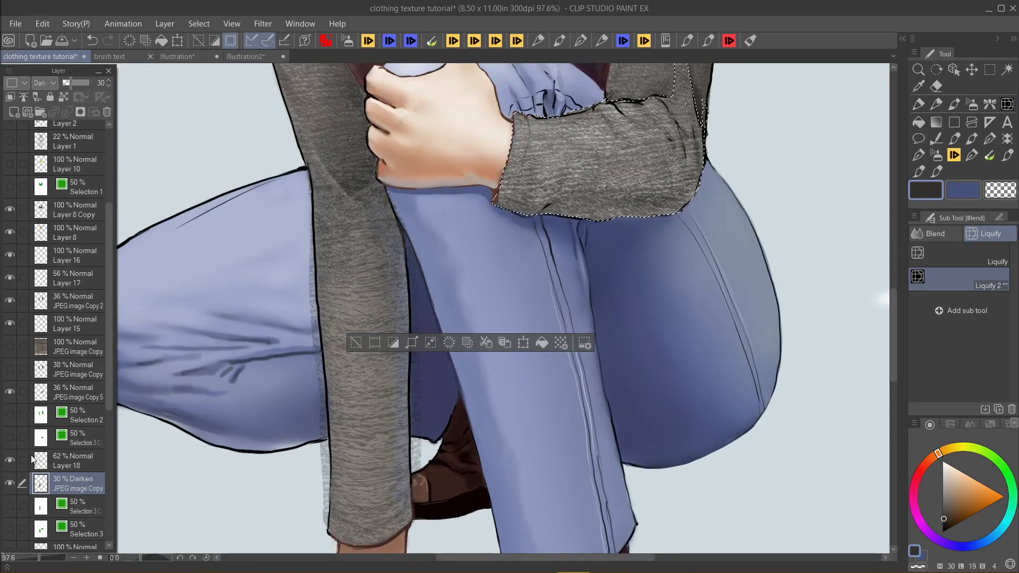
pyautogui.click(356, 346)
pyautogui.hotkey('ctrl', 'shift', 'd')
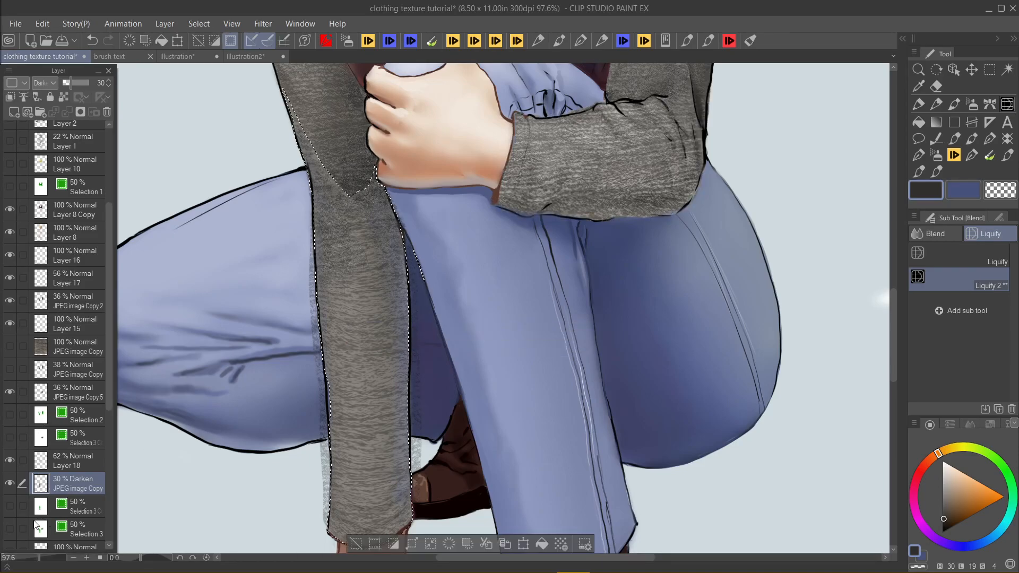
pyautogui.scroll(-2, 24, 520)
pyautogui.moveTo(269, 435); pyautogui.dragTo(268, 387)
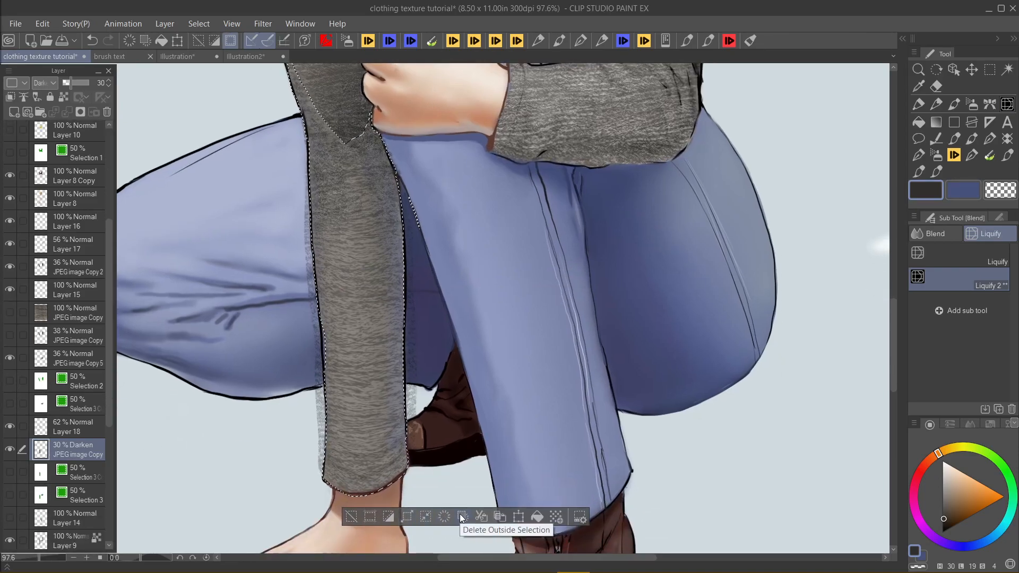
pyautogui.click(352, 517)
pyautogui.scroll(-5, 352, 518)
pyautogui.moveTo(454, 517); pyautogui.dragTo(352, 423)
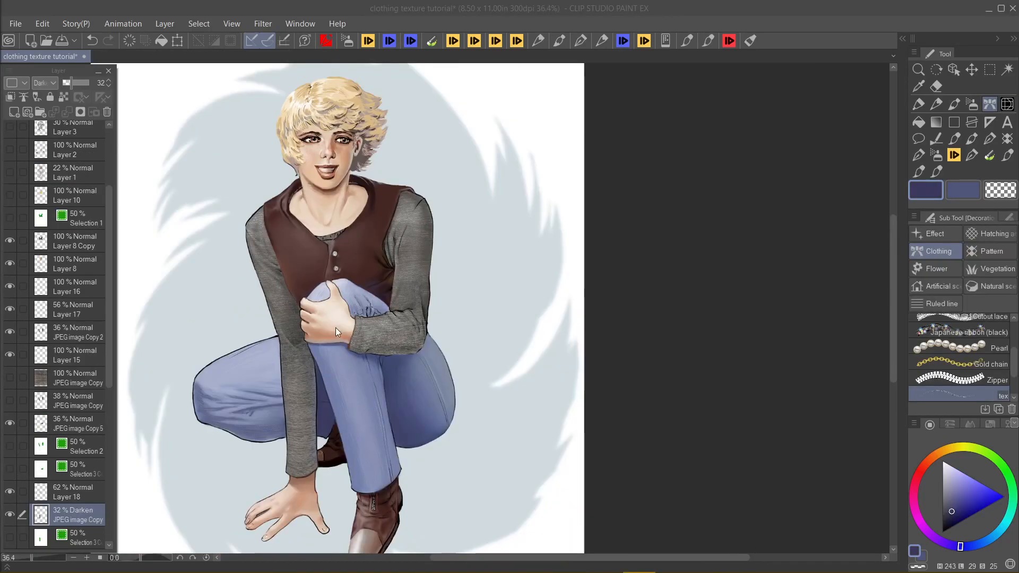
# Step: Compare the sleeves' knit texture with the 32% Darken layer and Layer 18 each hidden and shown
pyautogui.scroll(1, 271, 387)
pyautogui.scroll(-1, 272, 386)
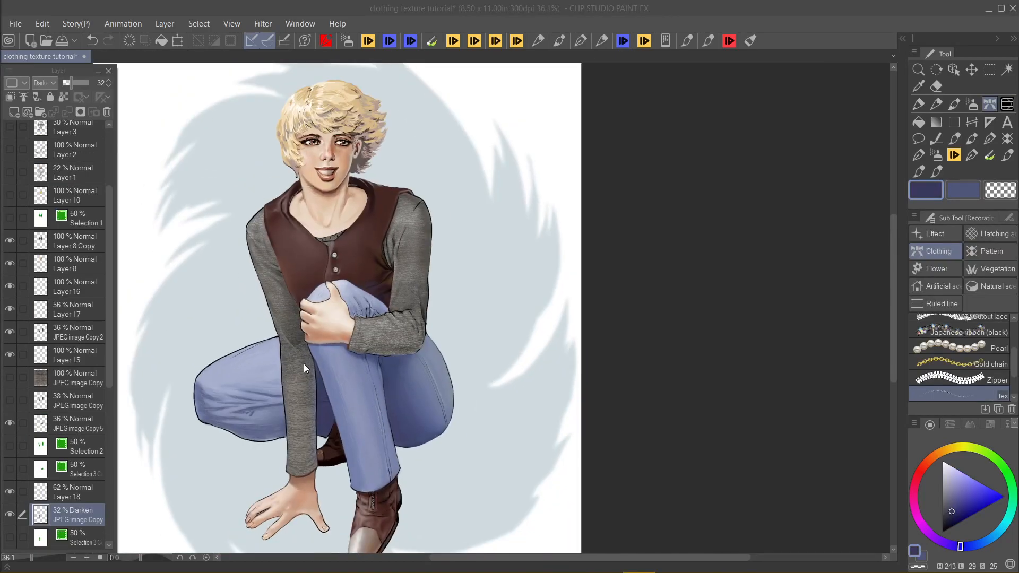
pyautogui.scroll(4, 415, 329)
pyautogui.scroll(-3, 394, 324)
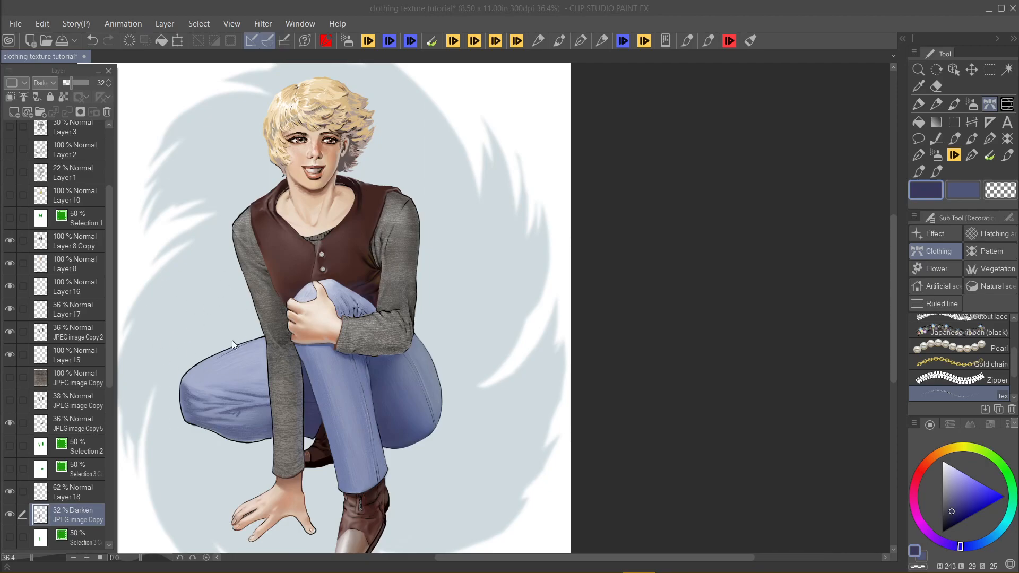
pyautogui.scroll(1, 272, 329)
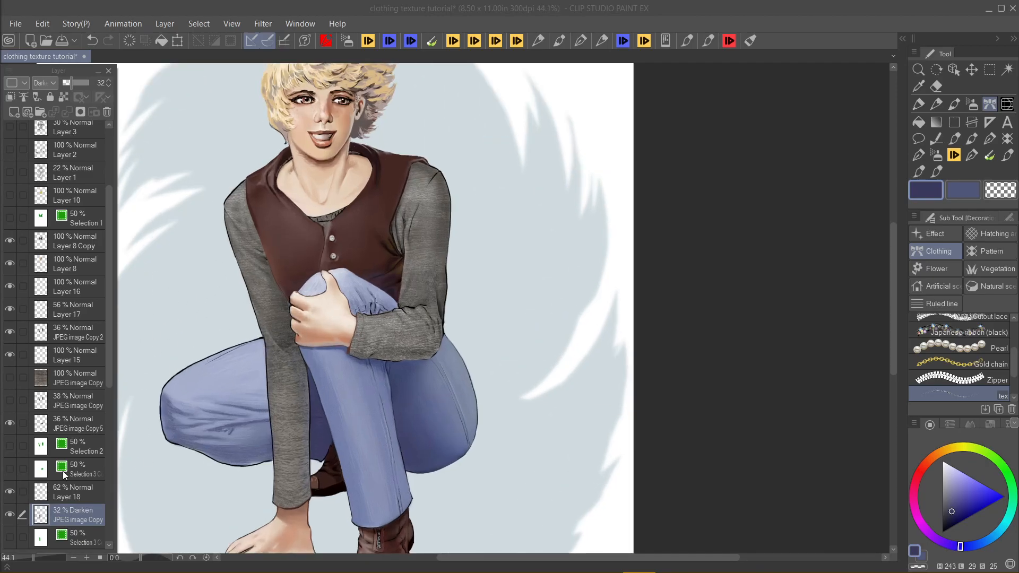
pyautogui.click(10, 514)
pyautogui.click(10, 514)
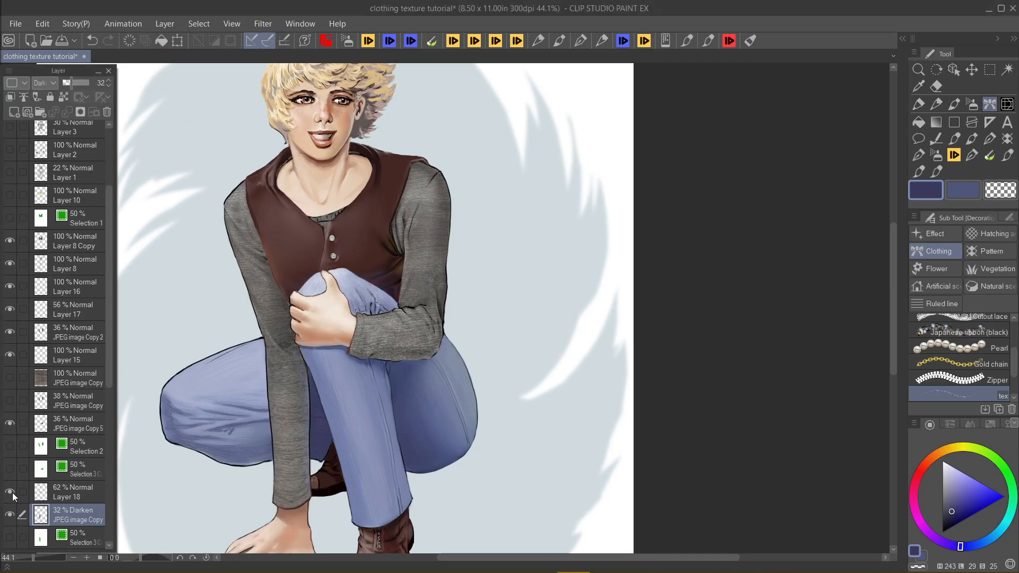
pyautogui.click(12, 492)
pyautogui.click(12, 492)
pyautogui.click(11, 492)
pyautogui.click(11, 492)
# Step: Switch to the Clothing decoration brushes and select the example brush
pyautogui.click(1006, 144)
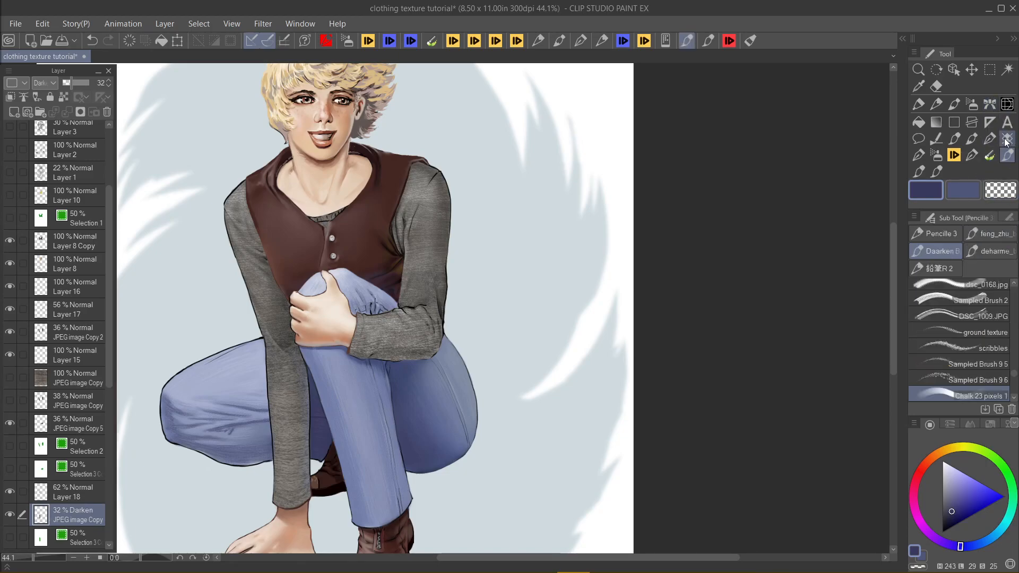
pyautogui.click(990, 104)
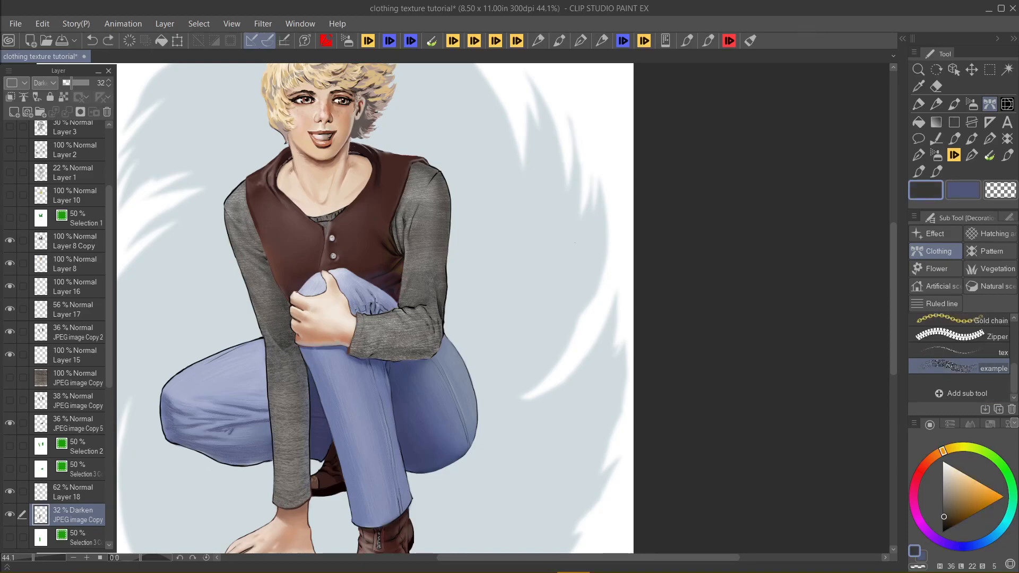
# Step: Examine the knit texture on both sleeves up close and compare it with the 32% Darken layer hidden and shown
pyautogui.scroll(2, 575, 242)
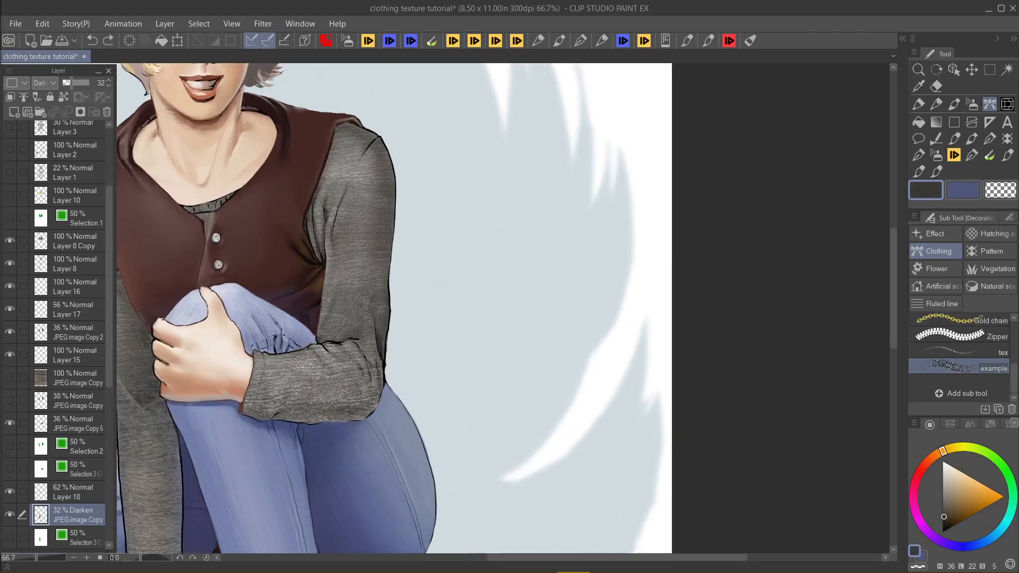
pyautogui.scroll(1, 658, 126)
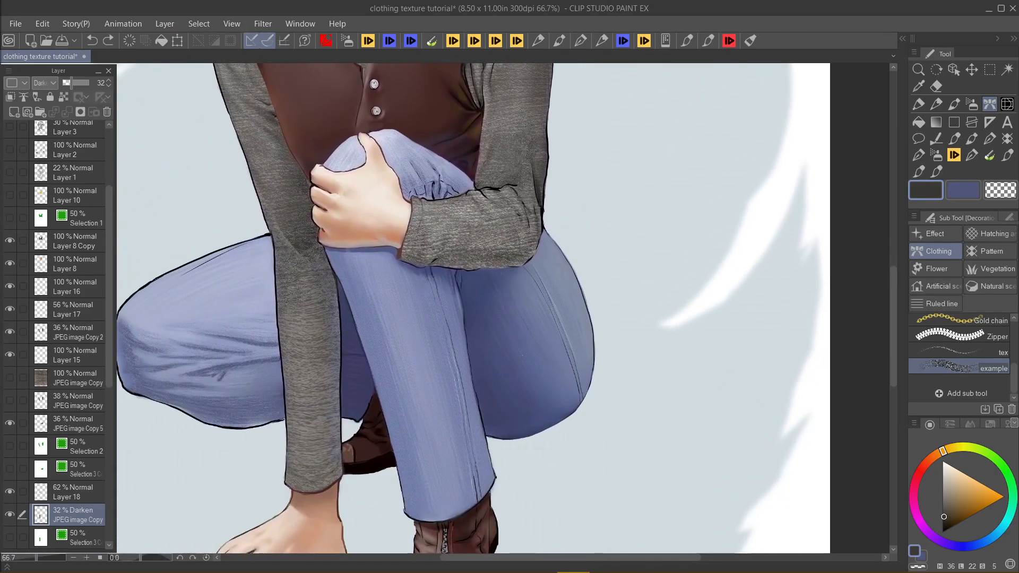
pyautogui.scroll(2, 658, 125)
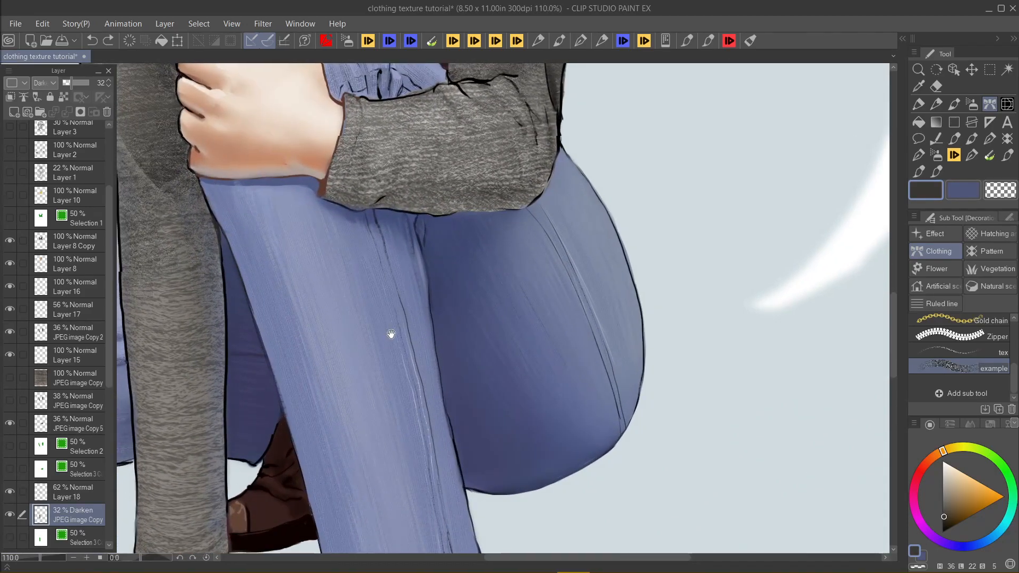
pyautogui.moveTo(391, 334); pyautogui.dragTo(510, 423)
pyautogui.scroll(-4, 433, 383)
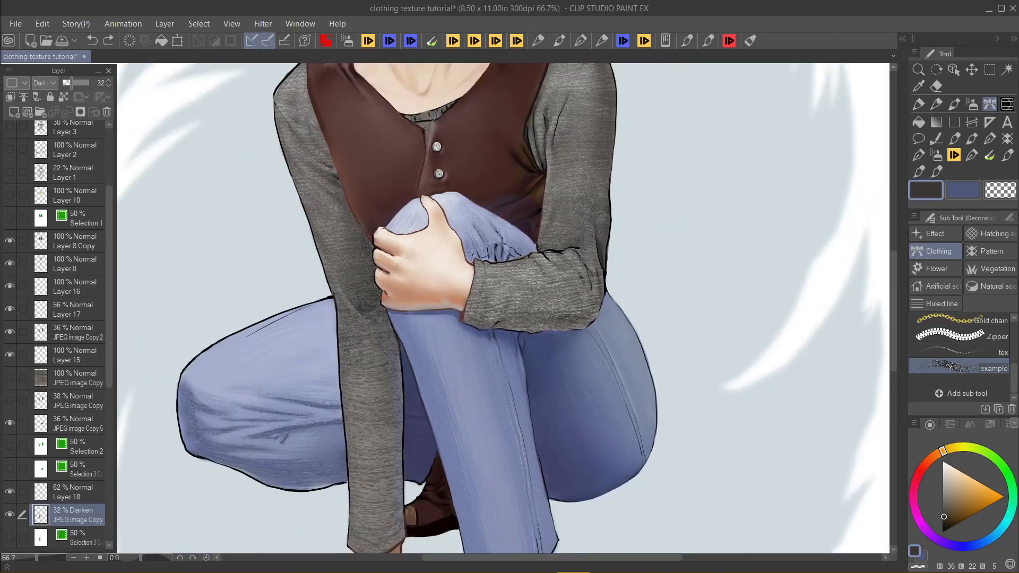
pyautogui.scroll(-1, 433, 383)
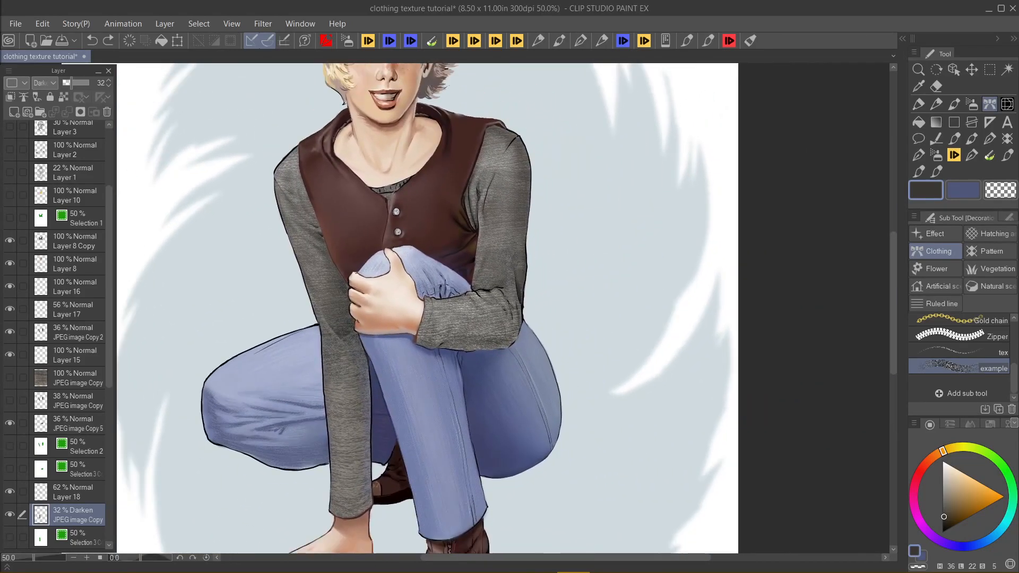
pyautogui.scroll(-1, 432, 383)
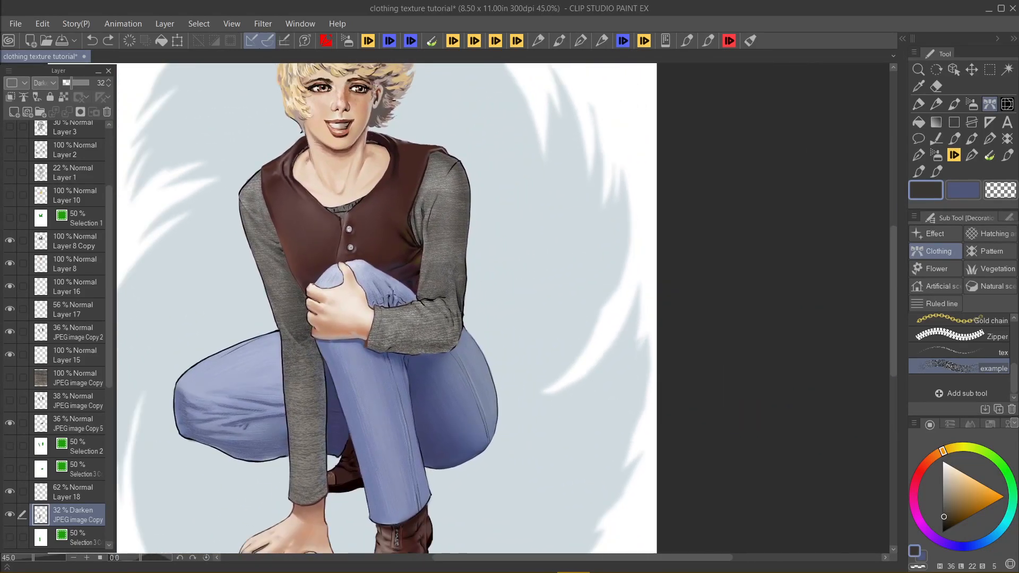
pyautogui.moveTo(415, 391); pyautogui.dragTo(393, 359)
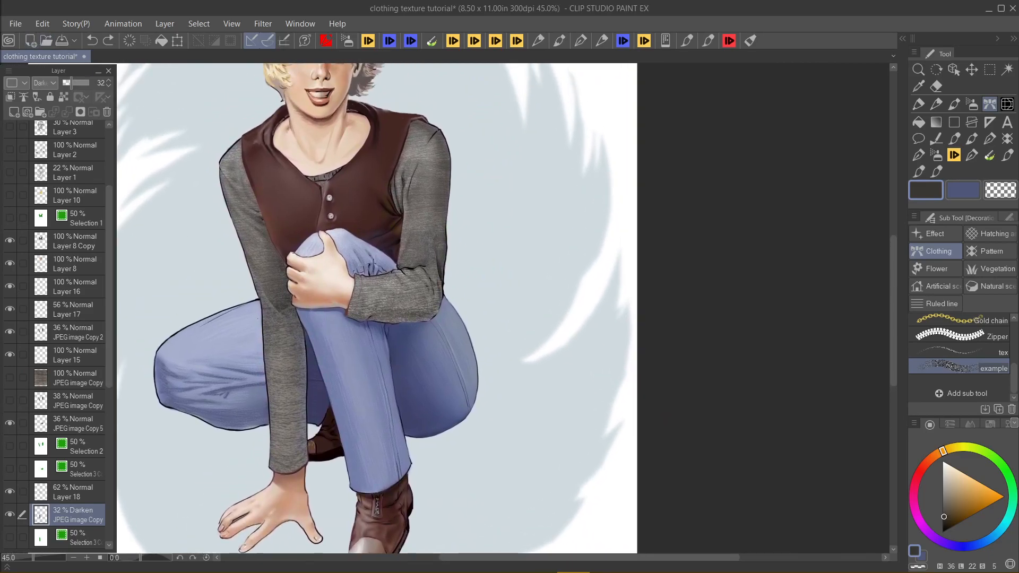
pyautogui.click(10, 510)
pyautogui.click(11, 511)
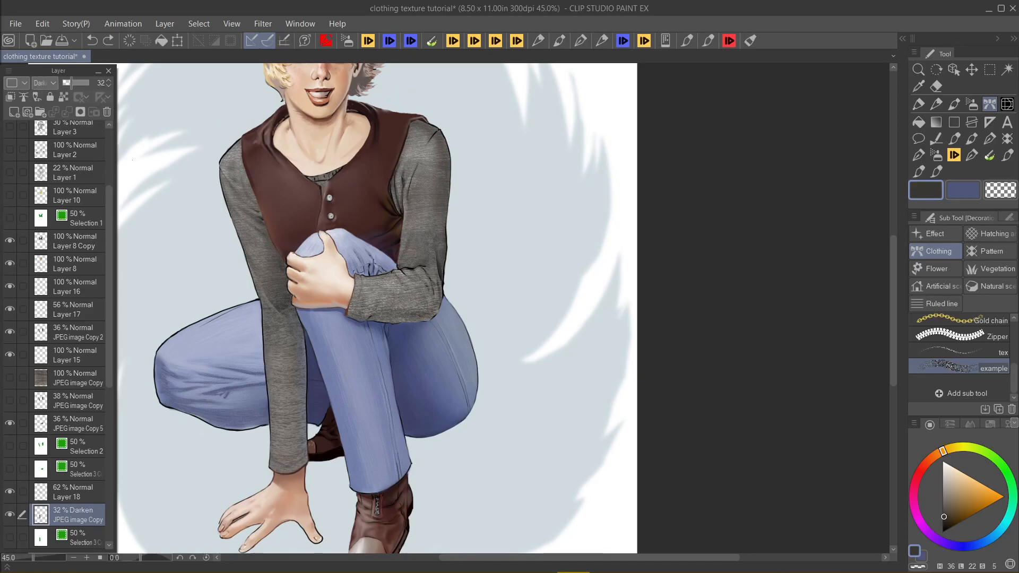
# Step: Apply a Brightness/Contrast tonal correction to the 32% Darken knit layer with brightness set to -30
pyautogui.click(44, 24)
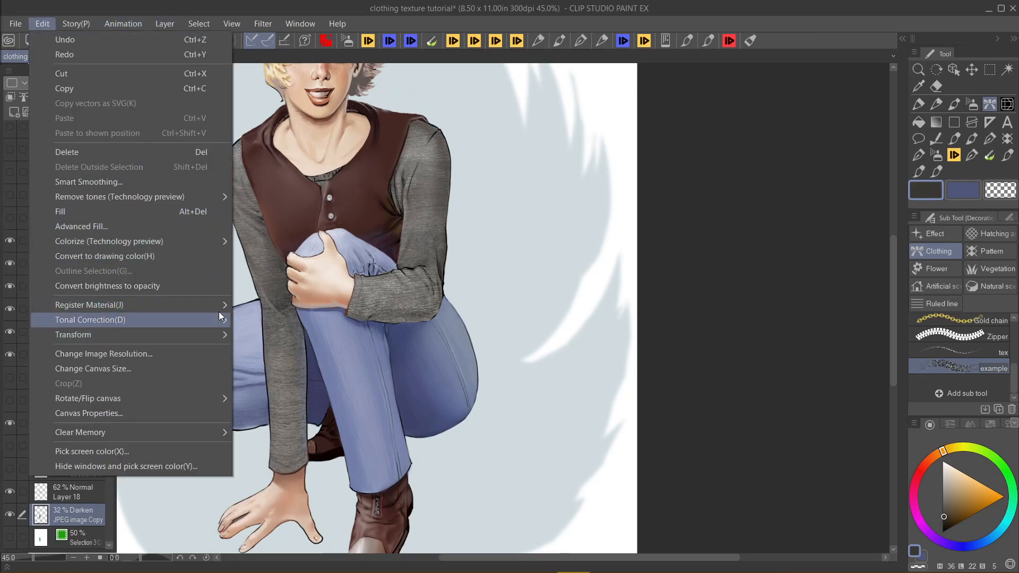
pyautogui.moveTo(220, 322)
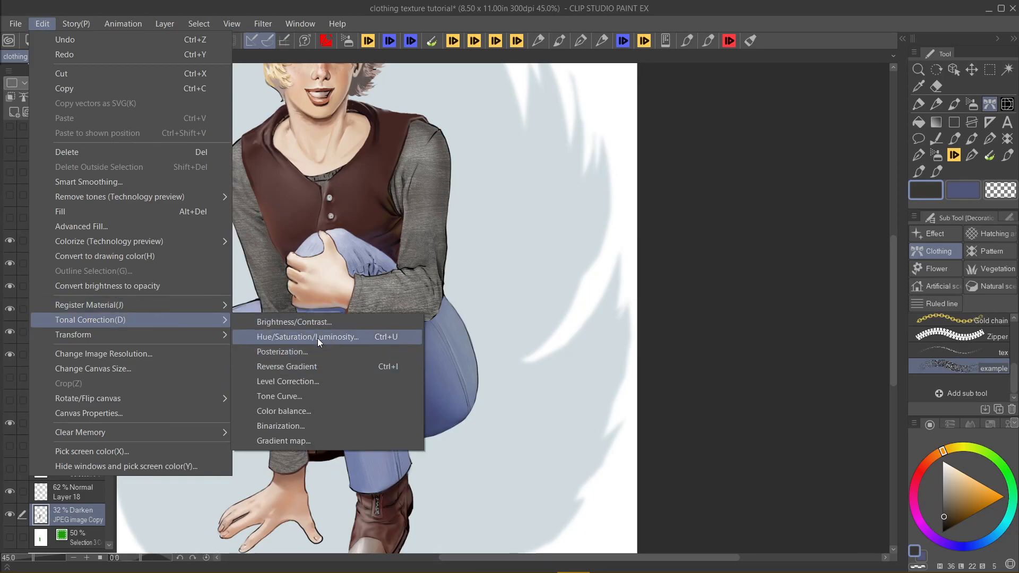
pyautogui.click(317, 323)
pyautogui.moveTo(622, 170); pyautogui.dragTo(603, 174)
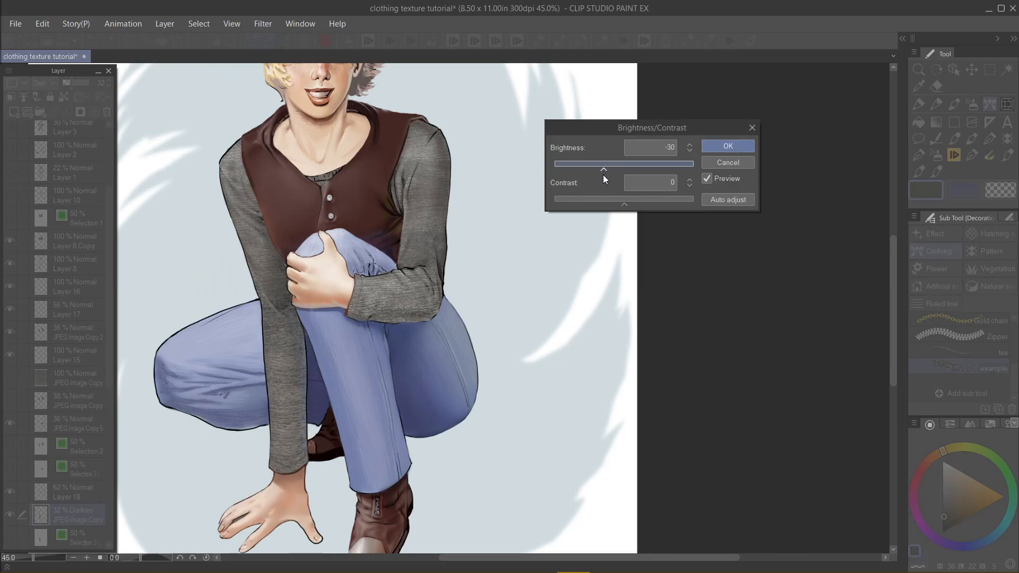
pyautogui.click(730, 143)
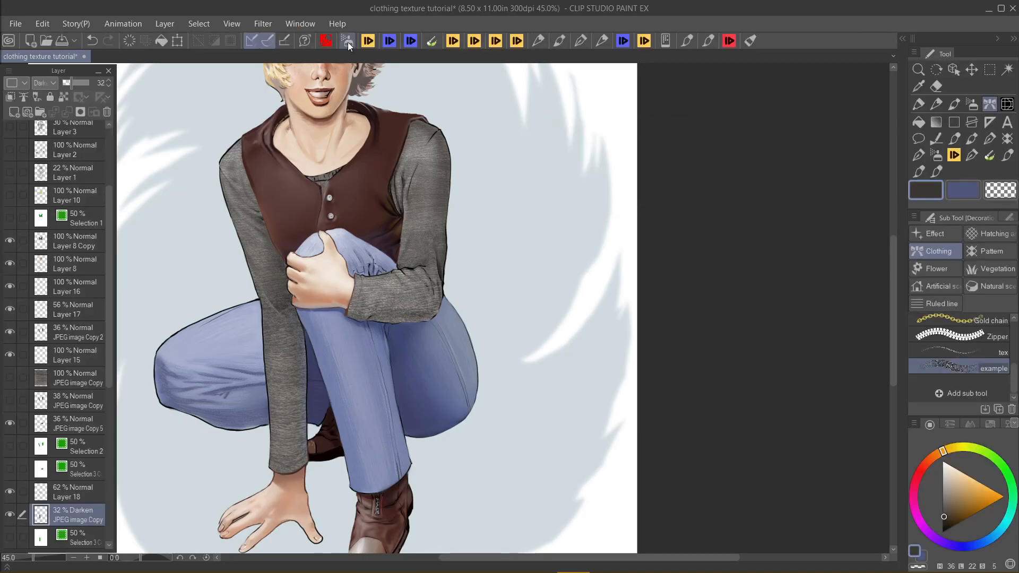
pyautogui.click(164, 25)
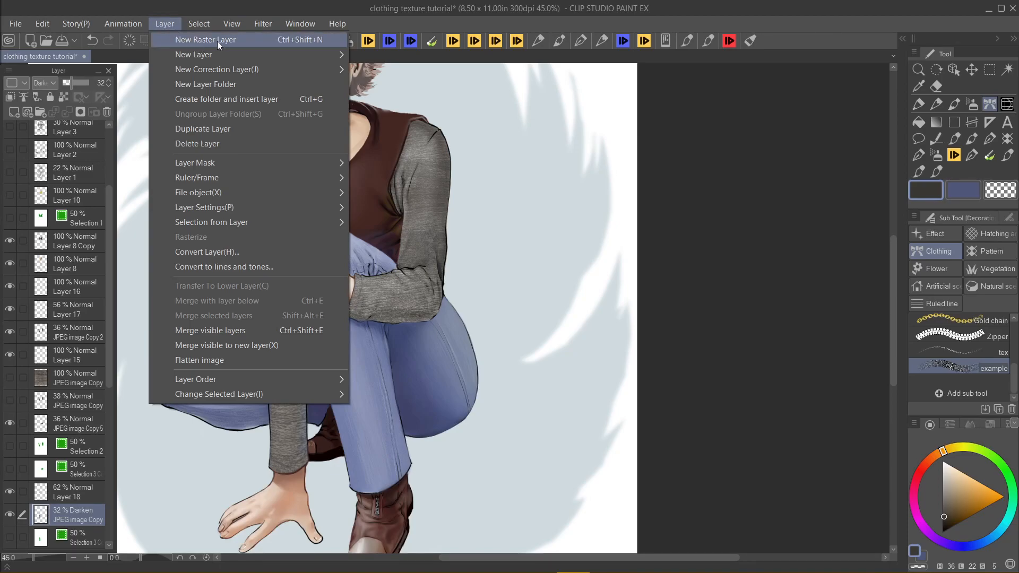
pyautogui.moveTo(234, 69)
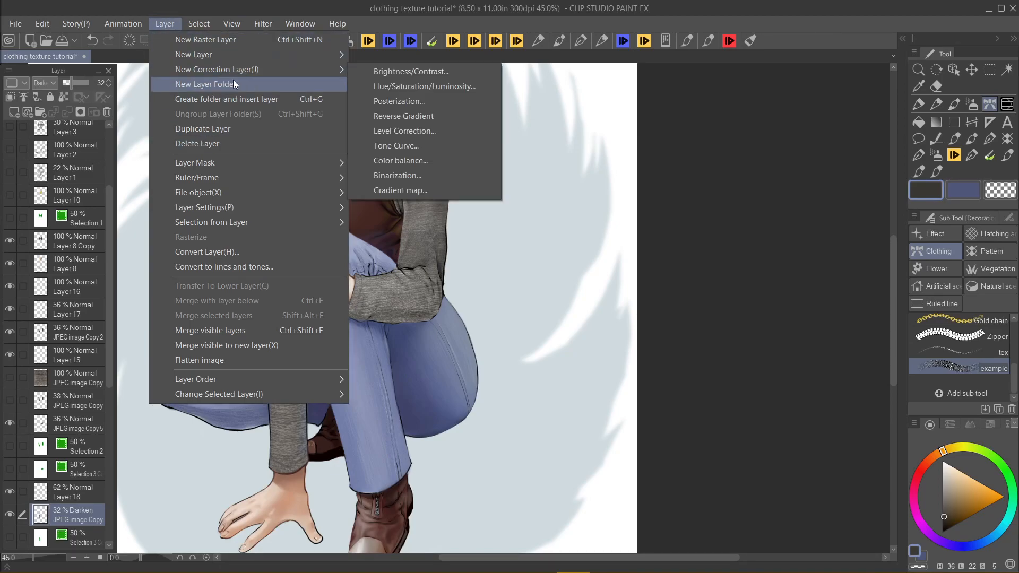
pyautogui.click(392, 72)
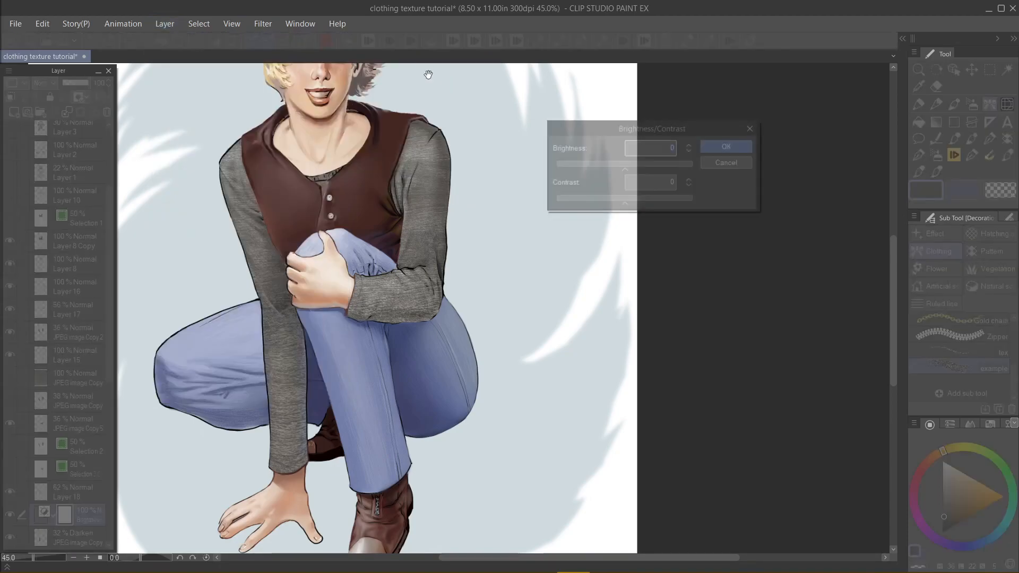
pyautogui.moveTo(622, 171)
pyautogui.mouseDown()
pyautogui.moveTo(602, 171)
pyautogui.moveTo(632, 167)
pyautogui.mouseUp()
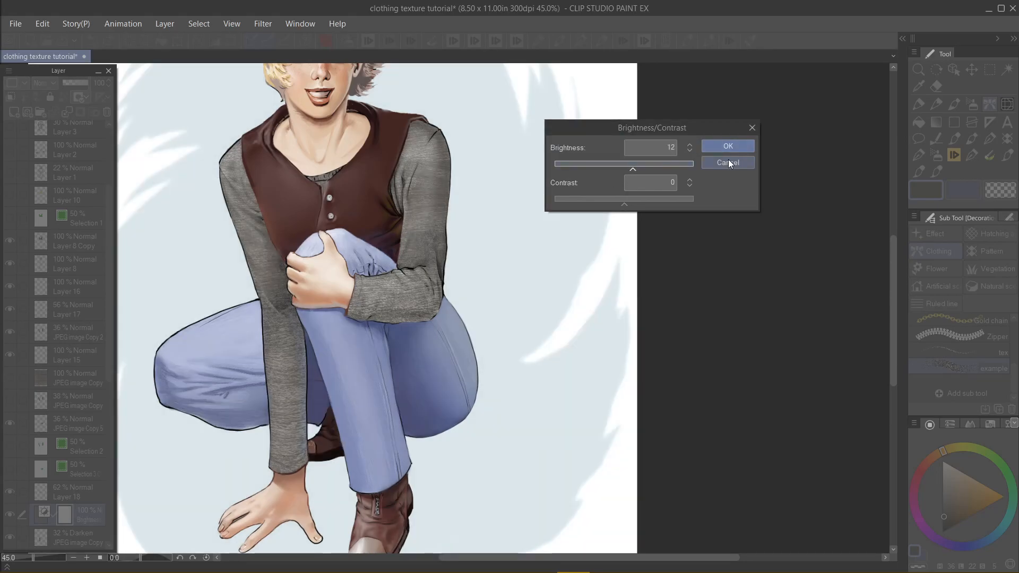
pyautogui.click(728, 160)
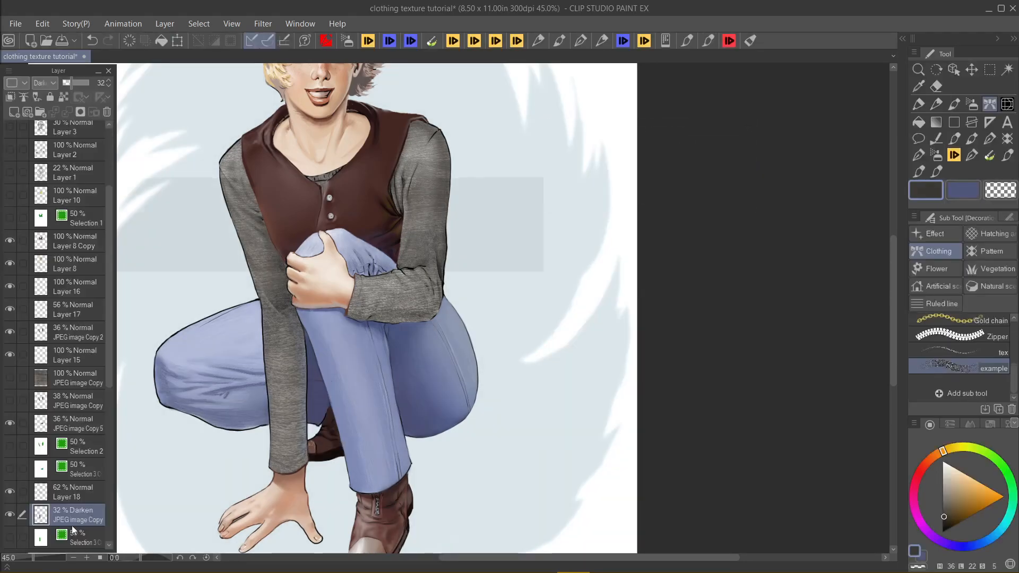
# Step: Show and select Layer 10 and load its yellow collar shape as a selection
pyautogui.hotkey('ctrl', '-')
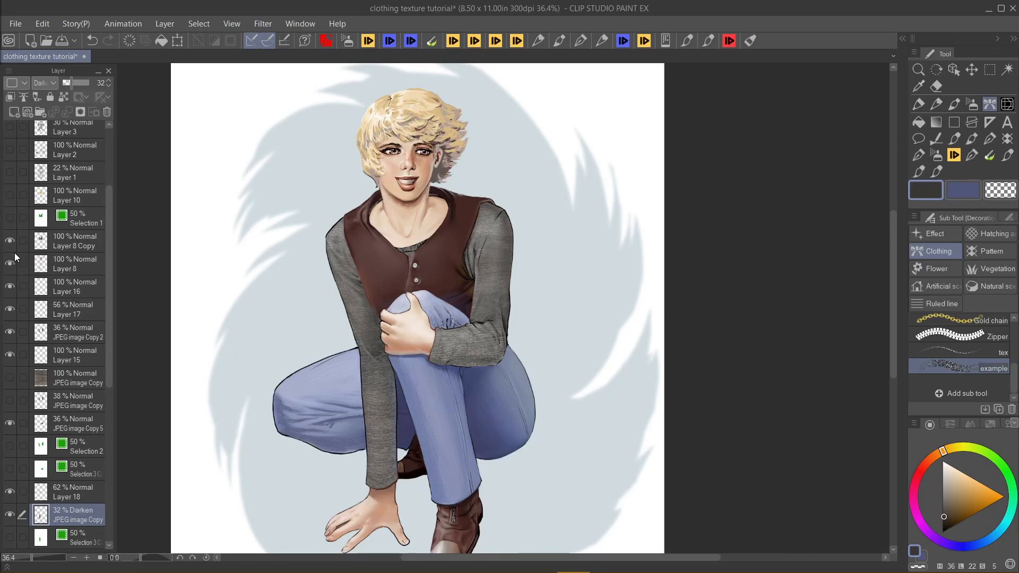
pyautogui.scroll(-1, 13, 402)
pyautogui.click(10, 147)
pyautogui.click(77, 145)
pyautogui.scroll(1, 78, 138)
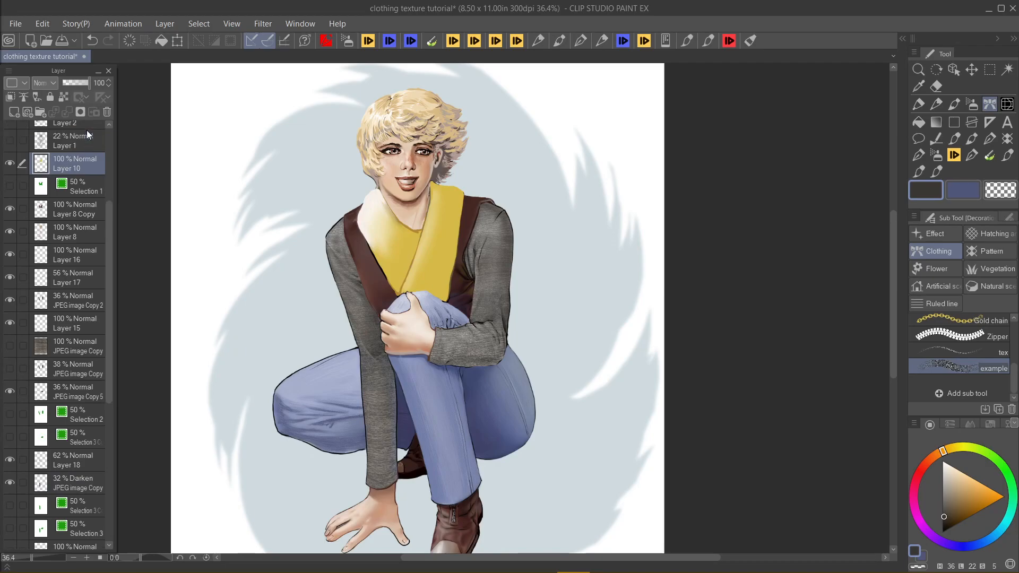
pyautogui.scroll(2, 486, 71)
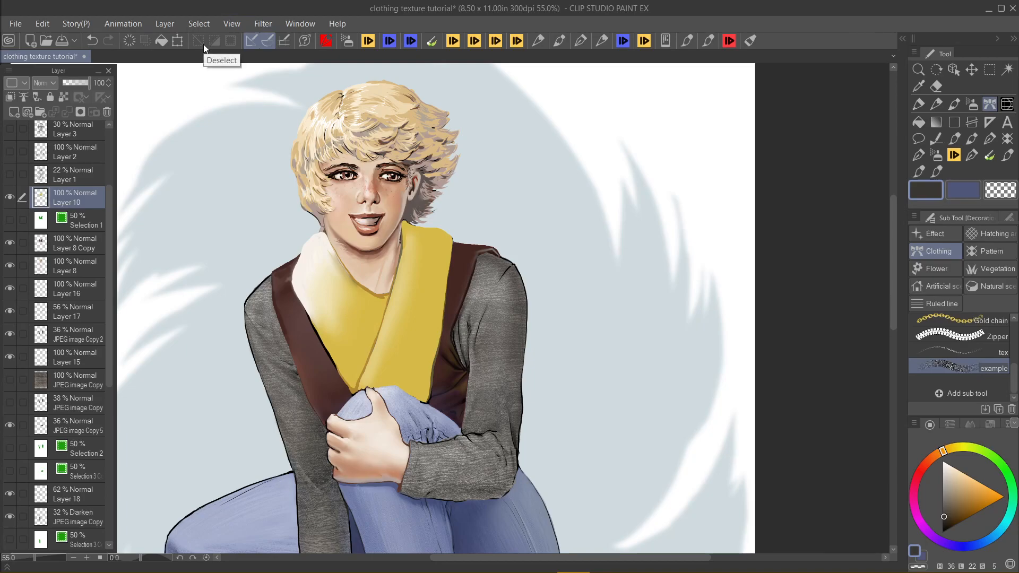
pyautogui.keyDown('ctrl'); pyautogui.click(39, 202); pyautogui.keyUp('ctrl')
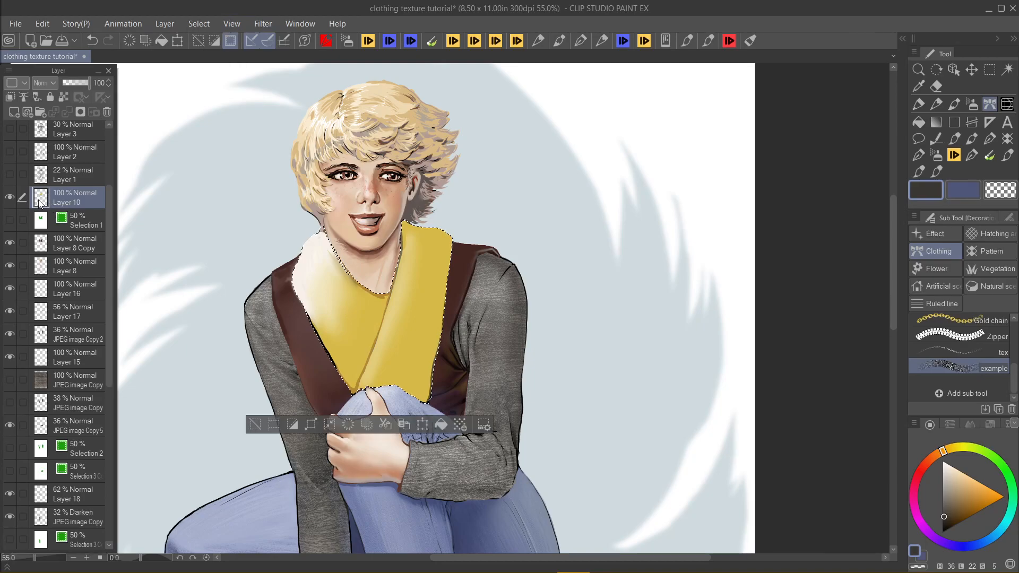
# Step: Try a Perlin noise render directly on Layer 10's collar with scale 8.35 and amplitude 0.92, and undo it
pyautogui.click(260, 24)
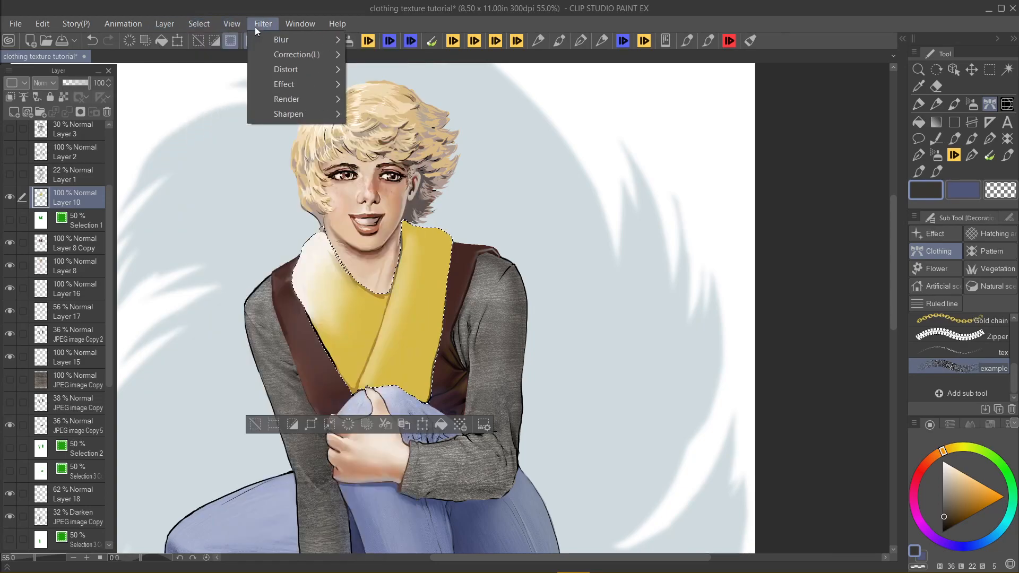
pyautogui.moveTo(326, 55)
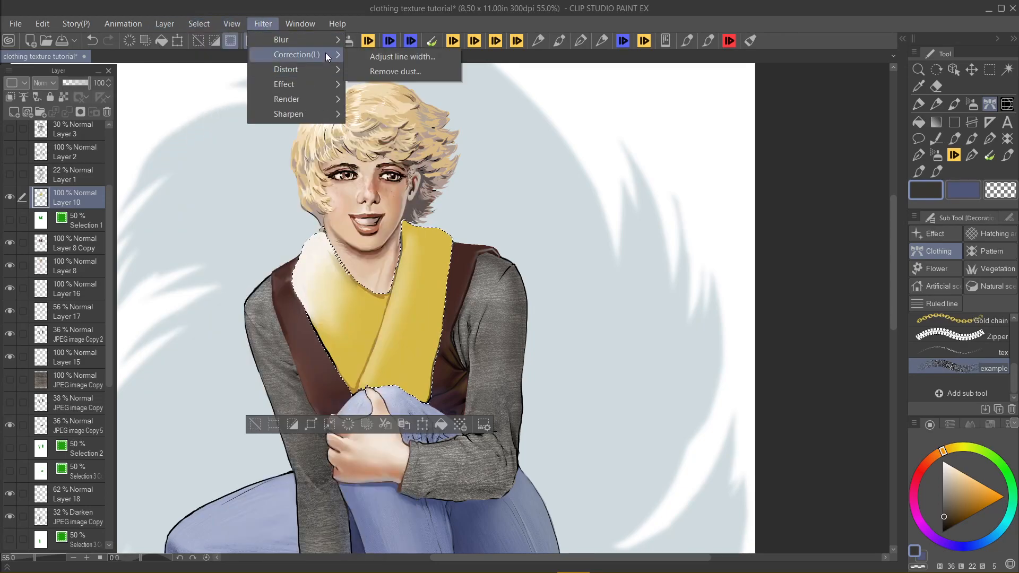
pyautogui.moveTo(326, 84)
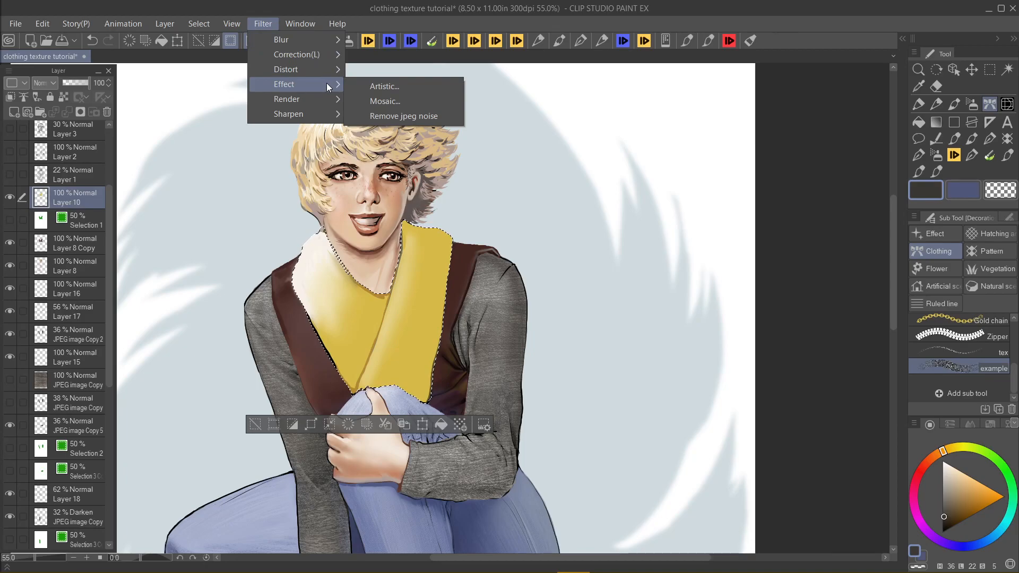
pyautogui.moveTo(330, 94)
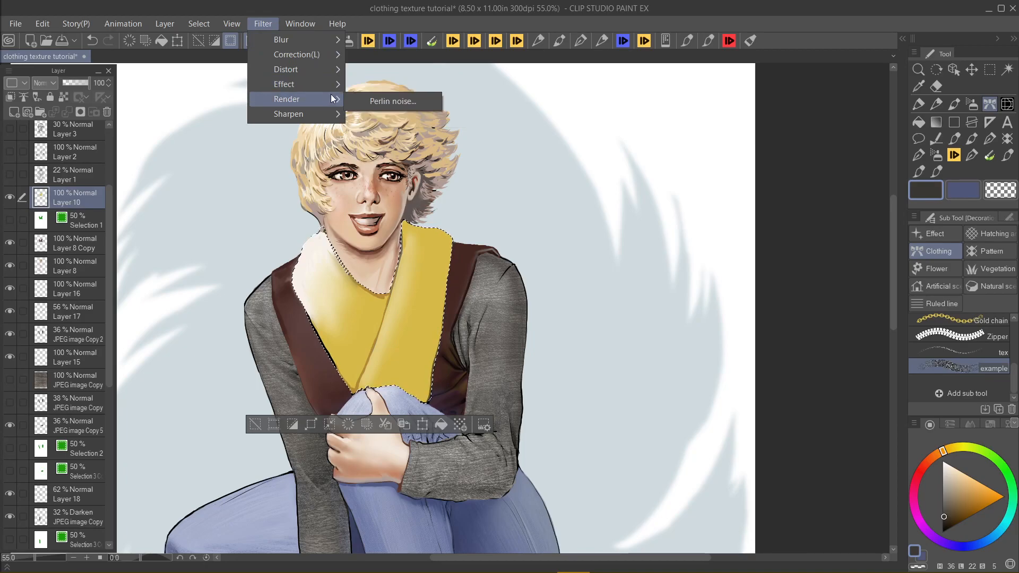
pyautogui.click(374, 101)
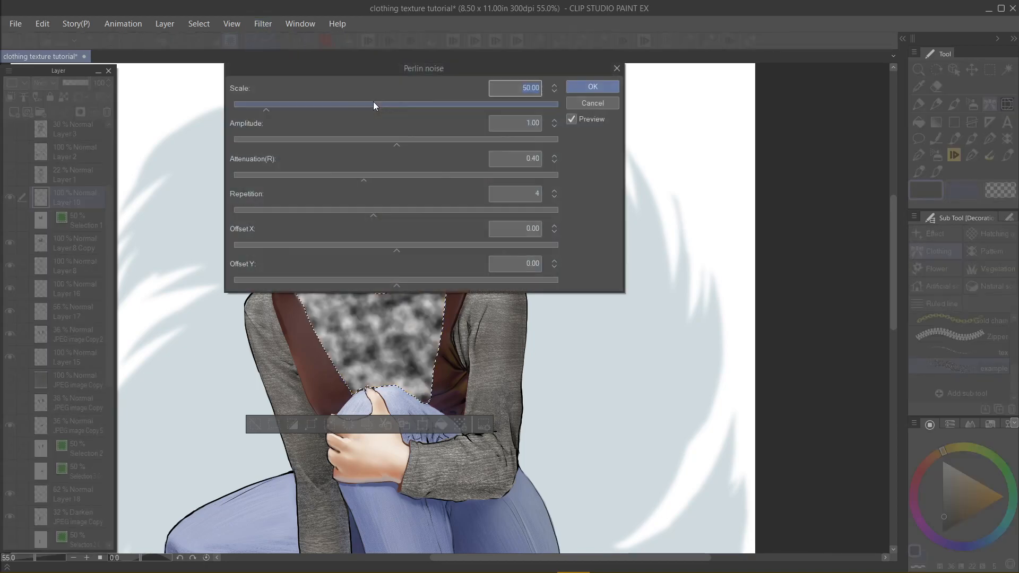
pyautogui.moveTo(509, 63); pyautogui.dragTo(759, 68)
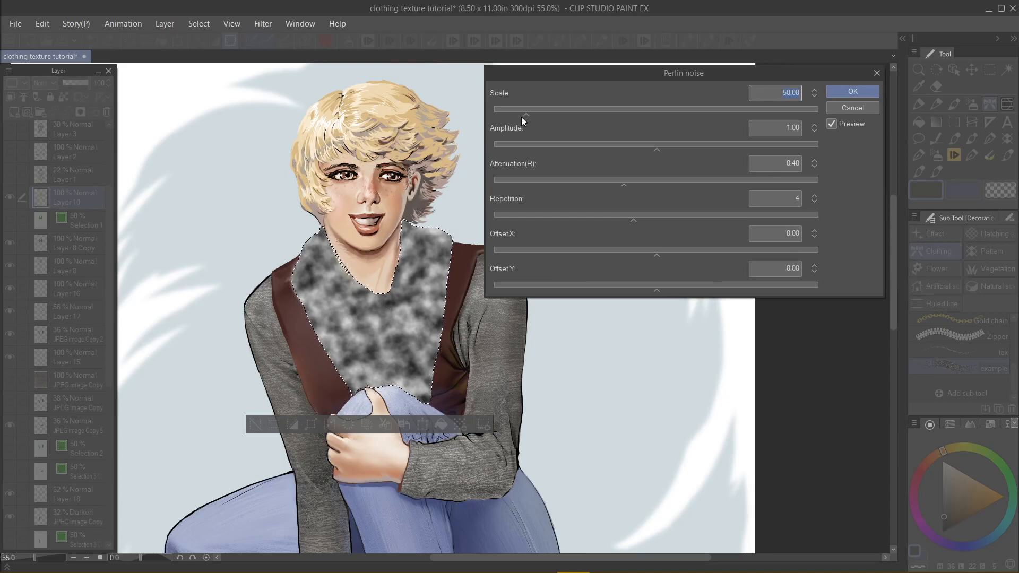
pyautogui.moveTo(521, 114); pyautogui.dragTo(502, 116)
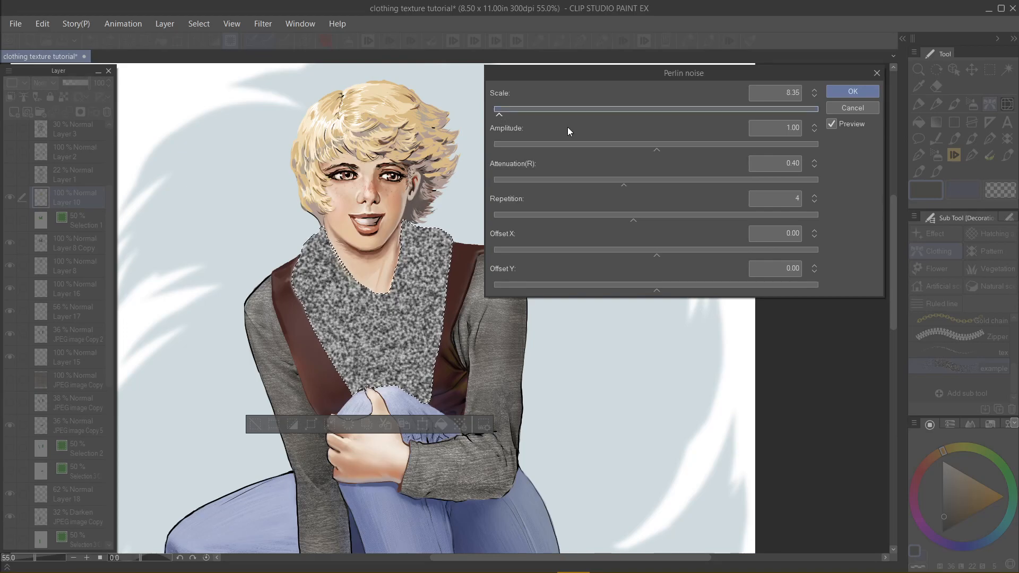
pyautogui.moveTo(656, 150)
pyautogui.mouseDown()
pyautogui.moveTo(693, 150)
pyautogui.moveTo(663, 152)
pyautogui.mouseUp()
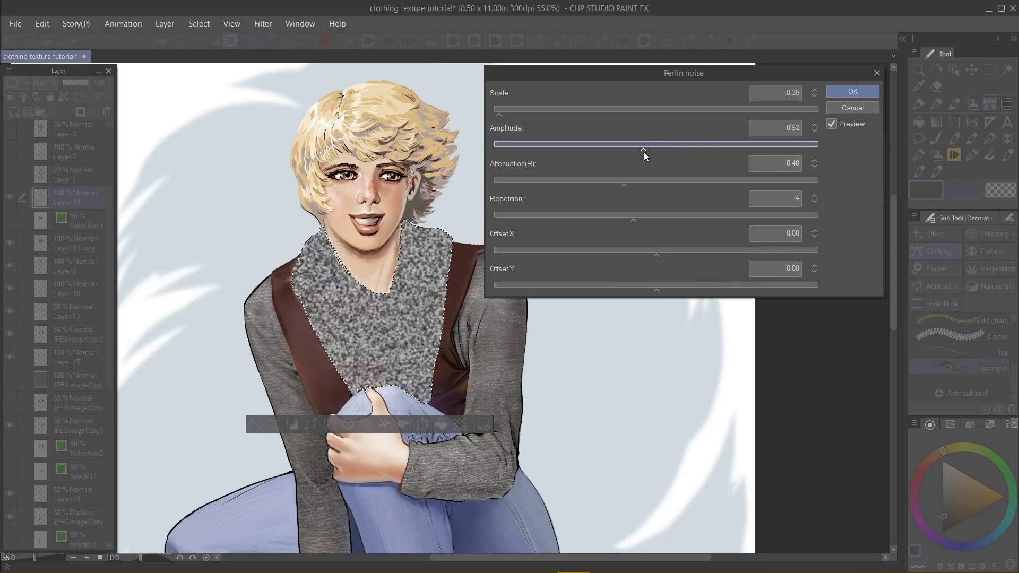
pyautogui.click(837, 91)
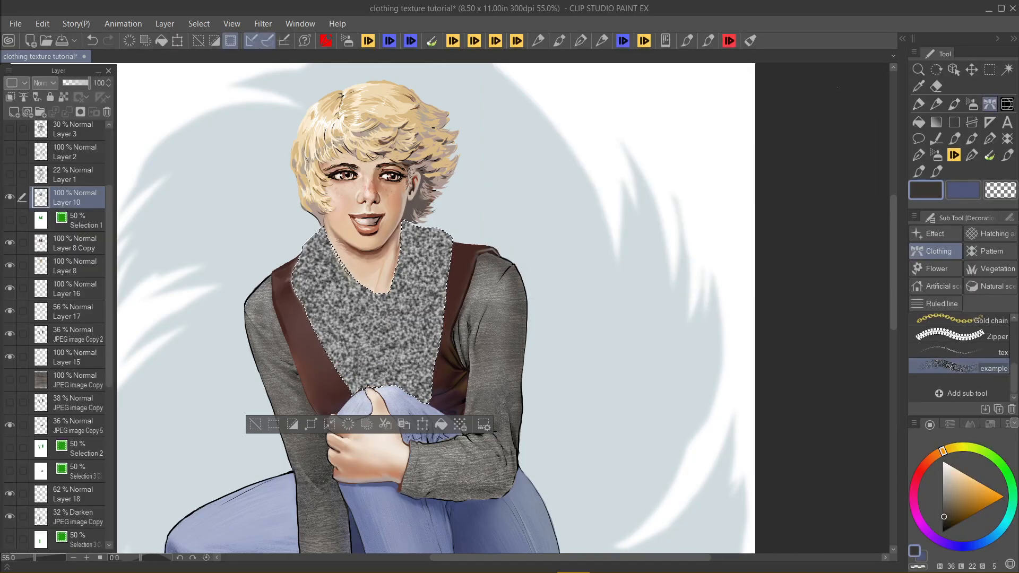
pyautogui.hotkey('ctrl', 'z')
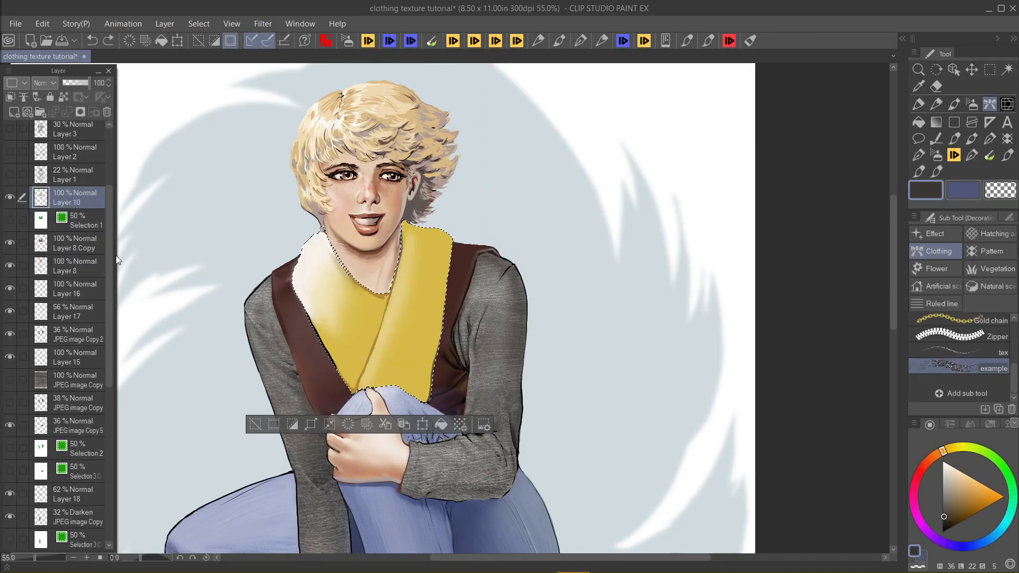
# Step: Add a new layer clipped to Layer 10 and render Perlin noise at scale 9.98 inside the collar selection
pyautogui.click(16, 109)
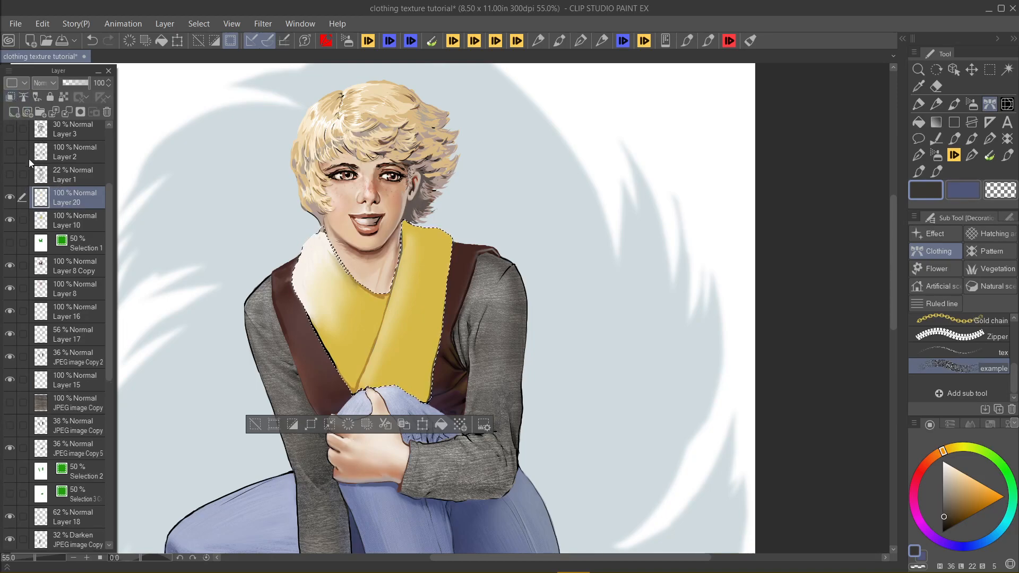
pyautogui.click(10, 97)
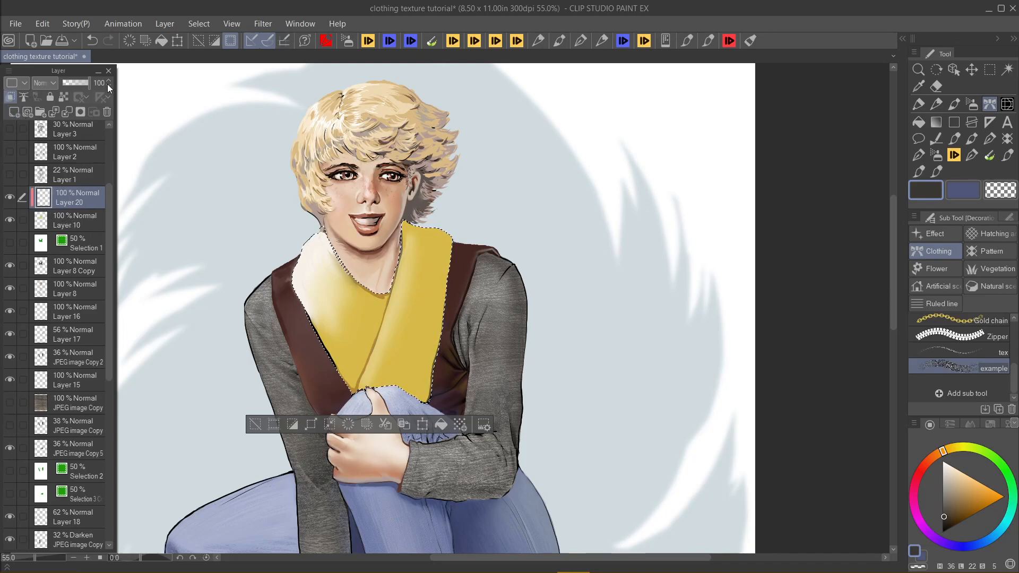
pyautogui.click(253, 24)
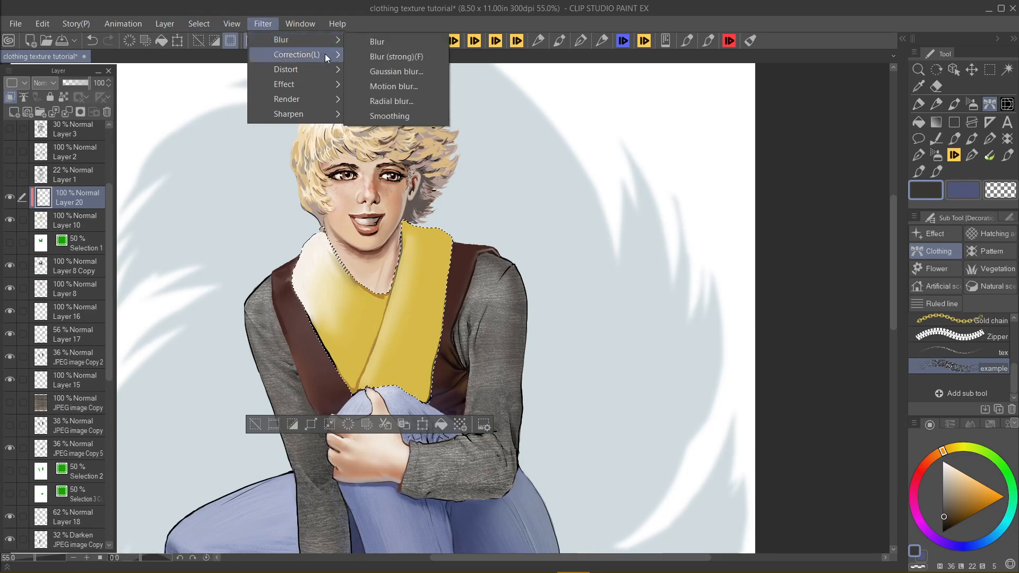
pyautogui.click(367, 101)
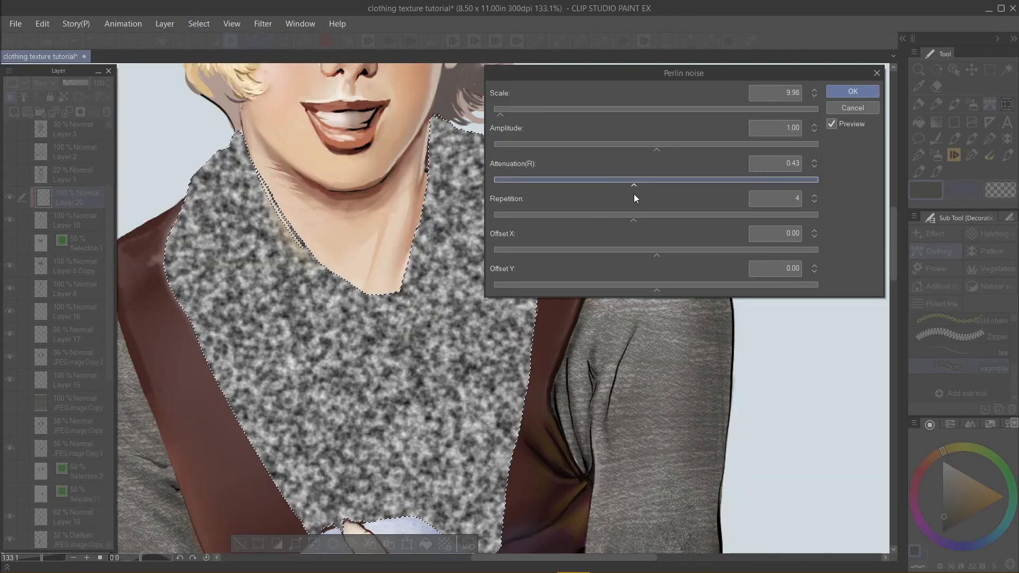
pyautogui.moveTo(634, 193)
pyautogui.mouseDown()
pyautogui.moveTo(620, 194)
pyautogui.moveTo(643, 196)
pyautogui.mouseUp()
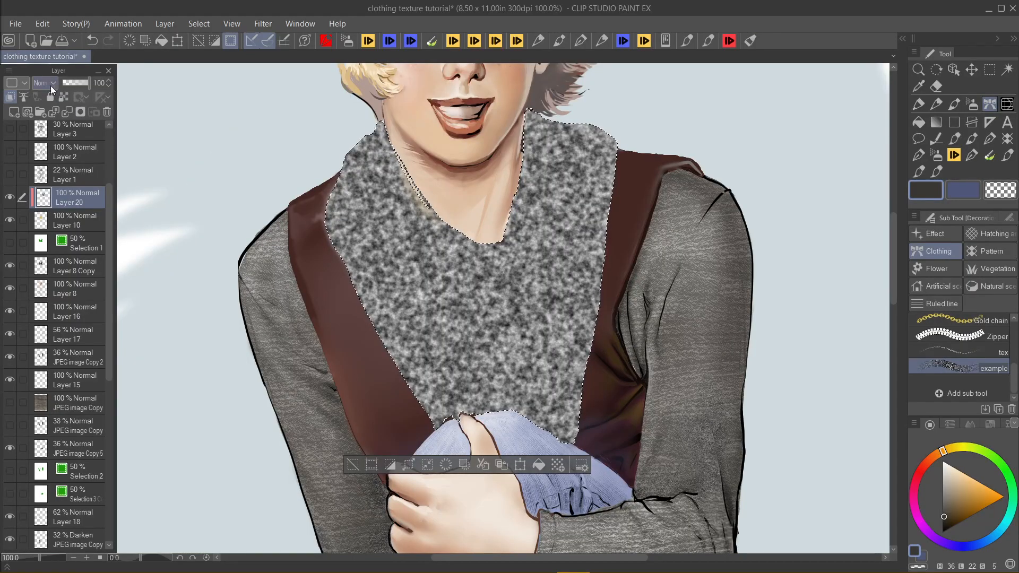
# Step: Set the blending mode of the clipped noise layer to Overlay
pyautogui.click(50, 85)
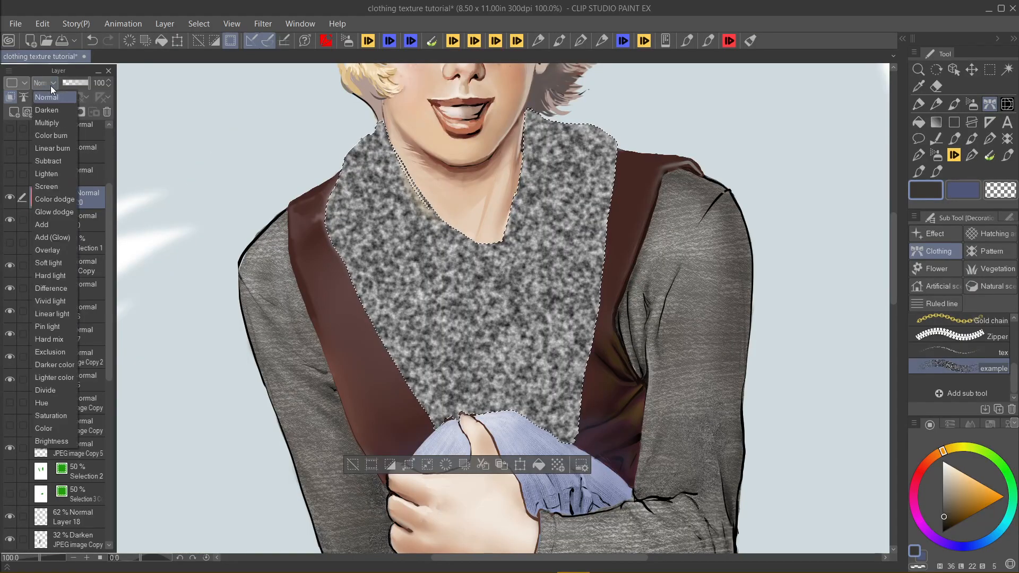
pyautogui.click(55, 119)
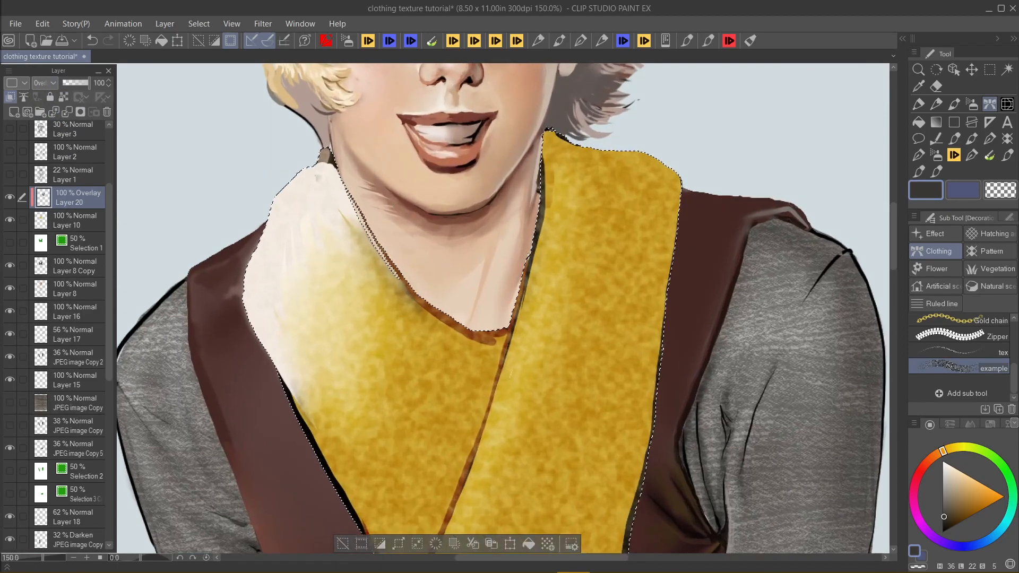
pyautogui.hotkey('ctrl', 'alt', '0')
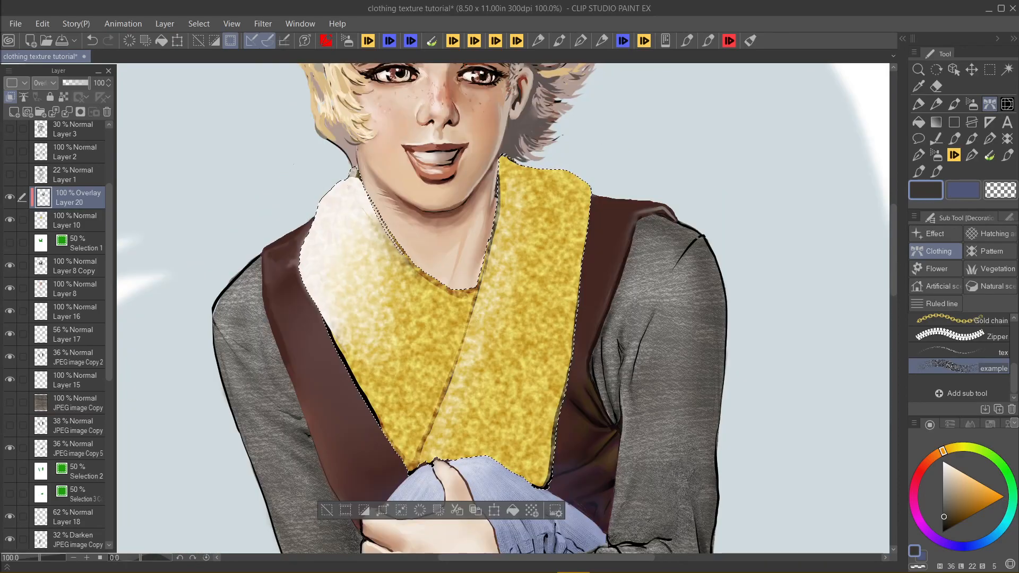
# Step: Try converting the noise layer's brightness to opacity and examine the collar texture up close
pyautogui.click(38, 23)
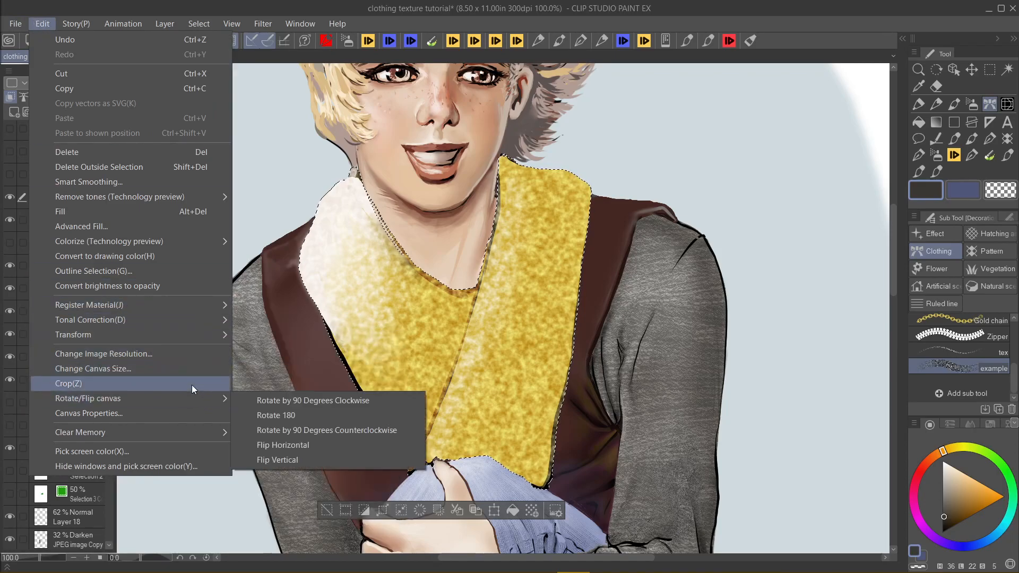
pyautogui.click(192, 285)
pyautogui.hotkey('ctrl', '+')
pyautogui.hotkey('ctrl', '+')
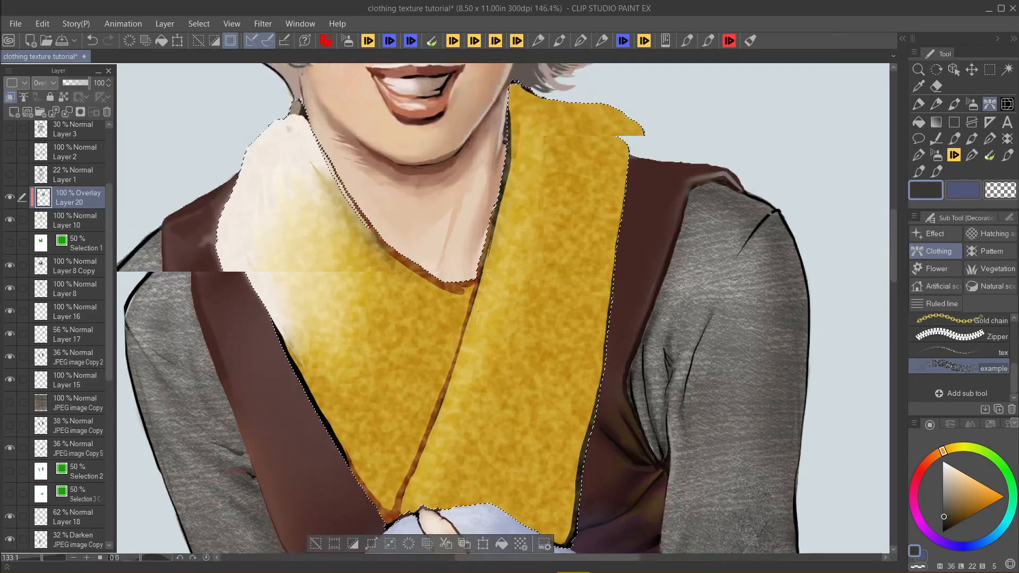
pyautogui.scroll(-6, 478, 313)
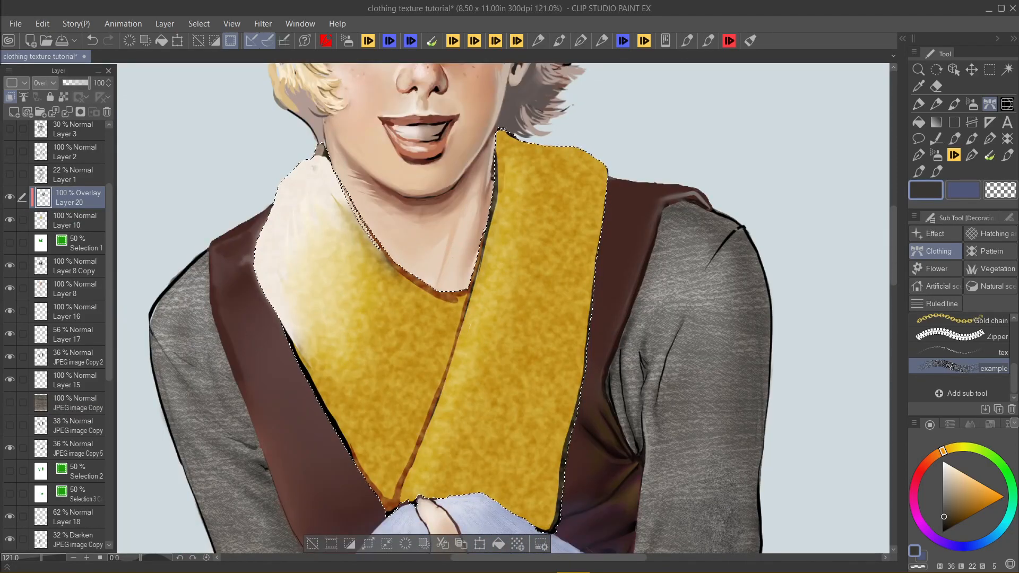
pyautogui.moveTo(434, 249); pyautogui.dragTo(446, 263)
pyautogui.scroll(5, 445, 263)
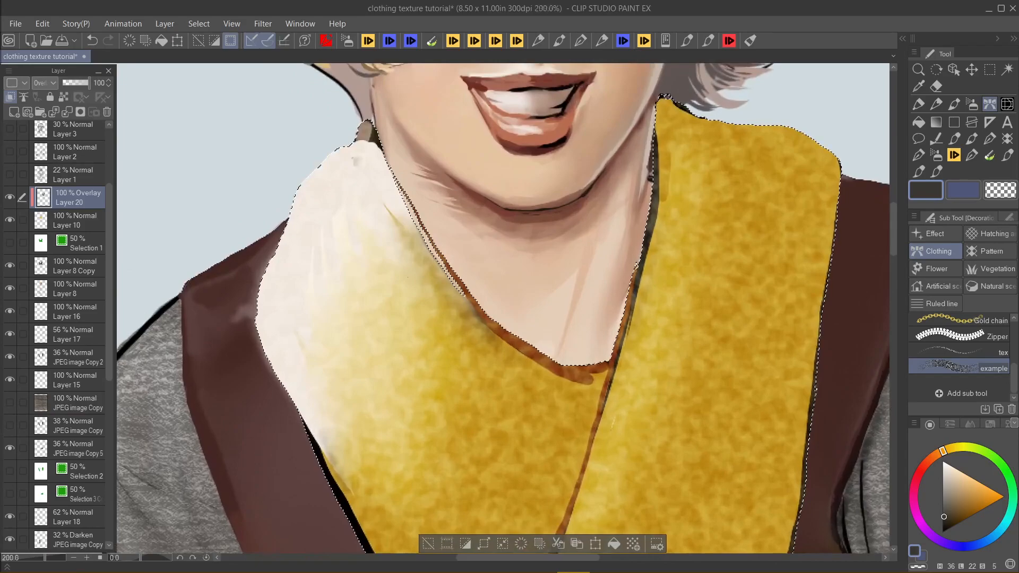
pyautogui.scroll(-6, 490, 332)
pyautogui.moveTo(490, 332); pyautogui.dragTo(453, 328)
pyautogui.scroll(2, 422, 350)
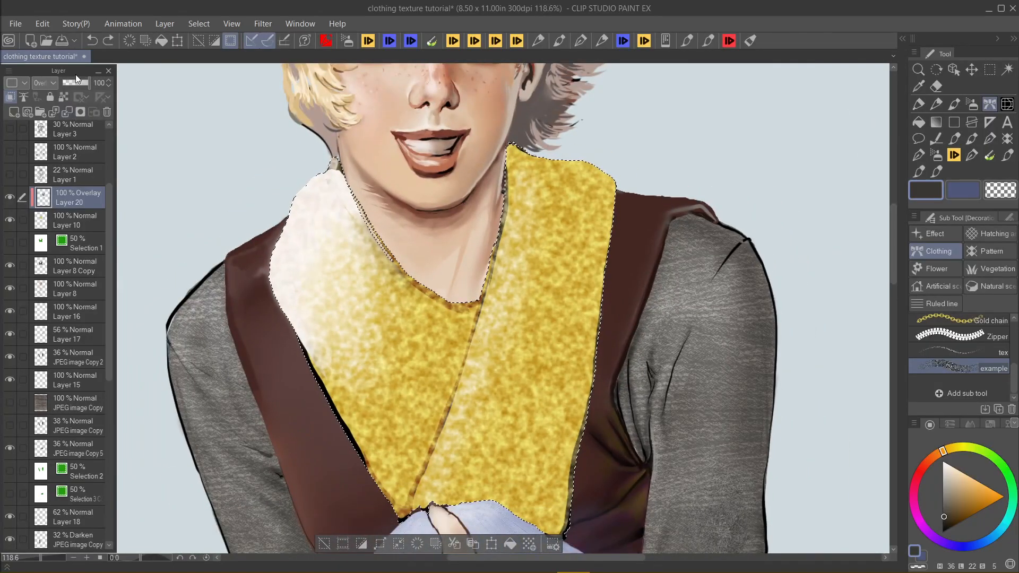
# Step: Lower the opacity of the Overlay noise layer to 88% and check the collar against the whole figure
pyautogui.click(79, 82)
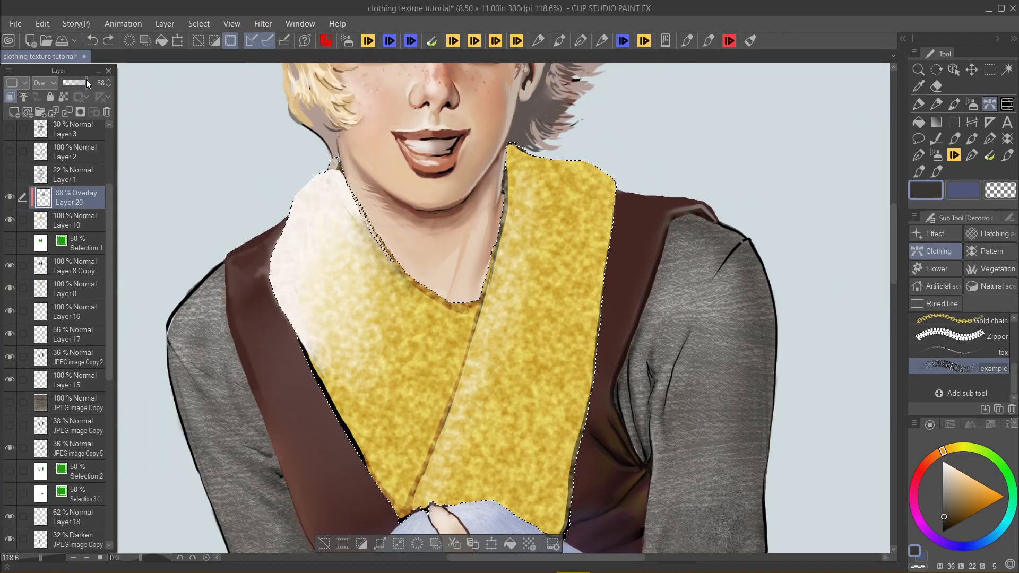
pyautogui.click(86, 79)
pyautogui.hotkey('ctrl', '-')
pyautogui.hotkey('ctrl', '-')
pyautogui.hotkey('ctrl', '-')
pyautogui.hotkey('ctrl', '-')
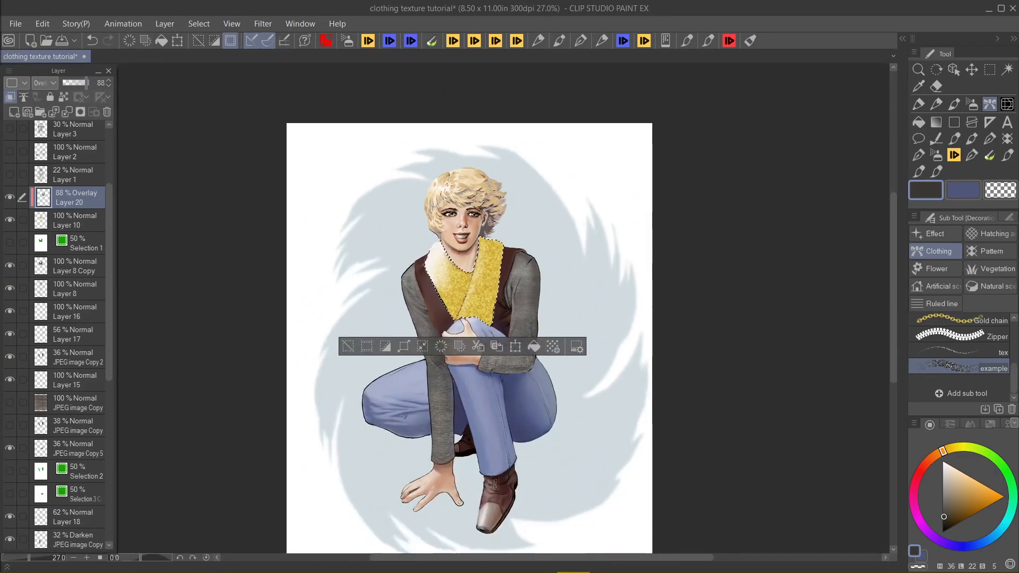
# Step: Convert the brightness of the 88% Overlay noise layer to opacity and check the whole illustration
pyautogui.hotkey('ctrl', '+')
pyautogui.hotkey('ctrl', '+')
pyautogui.hotkey('ctrl', '+')
pyautogui.hotkey('ctrl', '+')
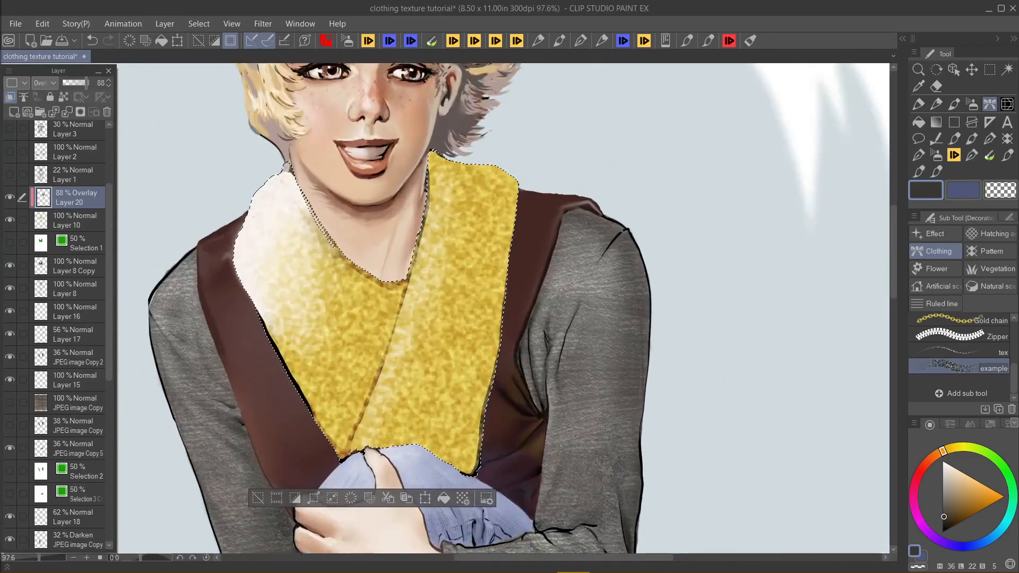
pyautogui.click(43, 24)
pyautogui.click(168, 285)
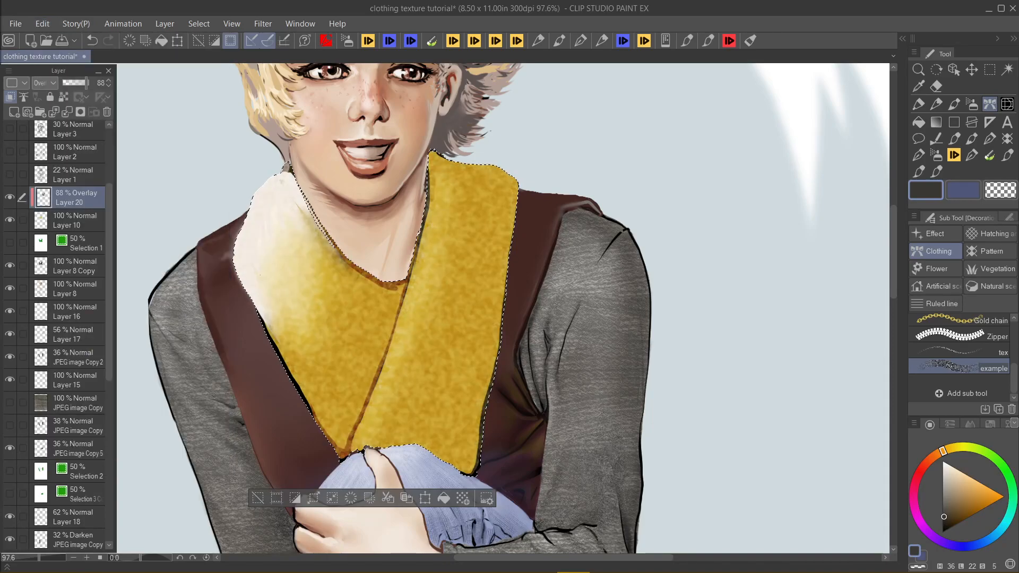
pyautogui.hotkey('ctrl', '-')
pyautogui.hotkey('ctrl', '-')
pyautogui.hotkey('ctrl', '-')
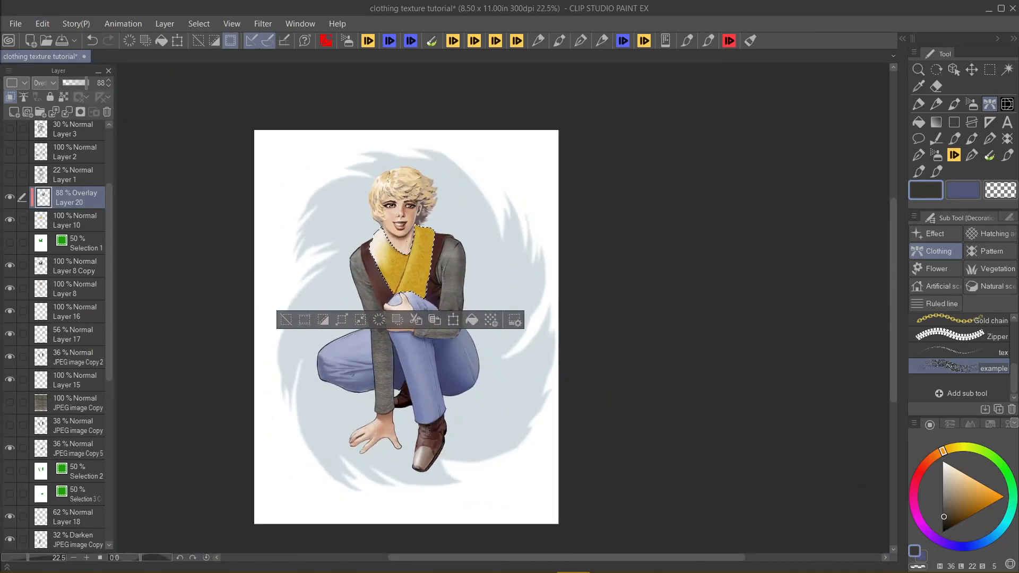
# Step: Add a new unclipped layer in Normal mode above the Overlay noise layer
pyautogui.hotkey('ctrl', '+')
pyautogui.hotkey('ctrl', '+')
pyautogui.hotkey('ctrl', '+')
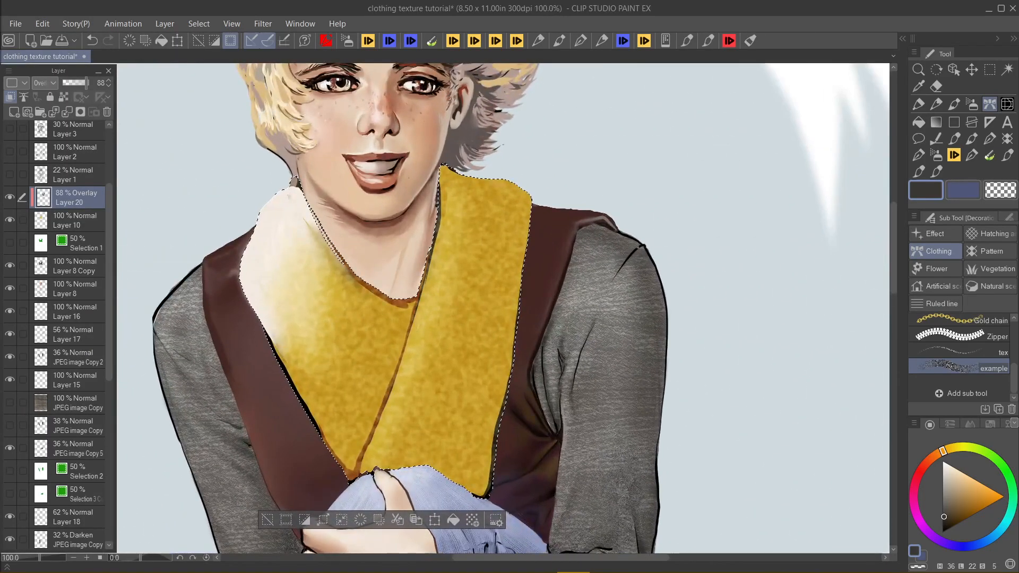
pyautogui.click(15, 112)
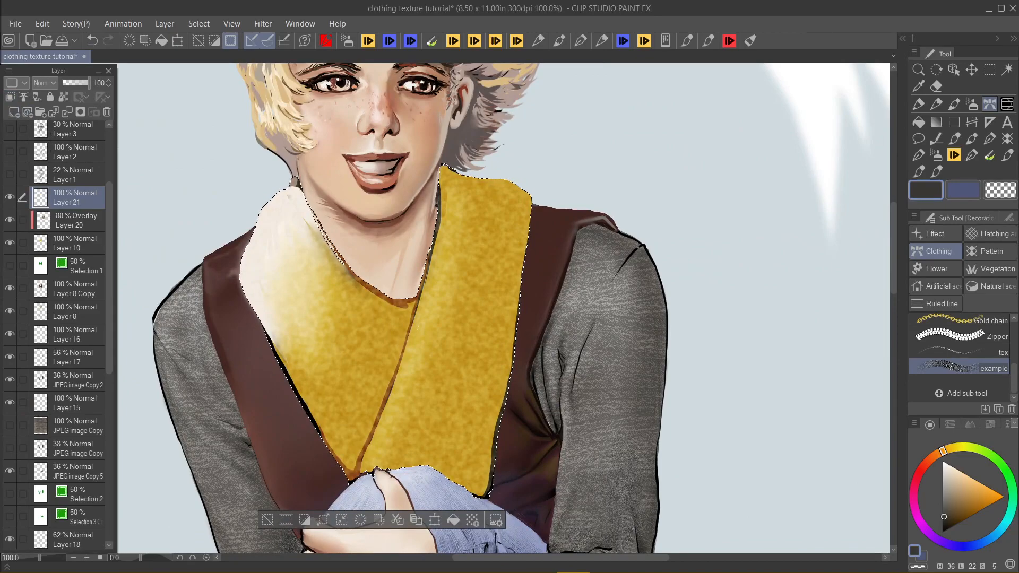
pyautogui.hotkey('ctrl', '+')
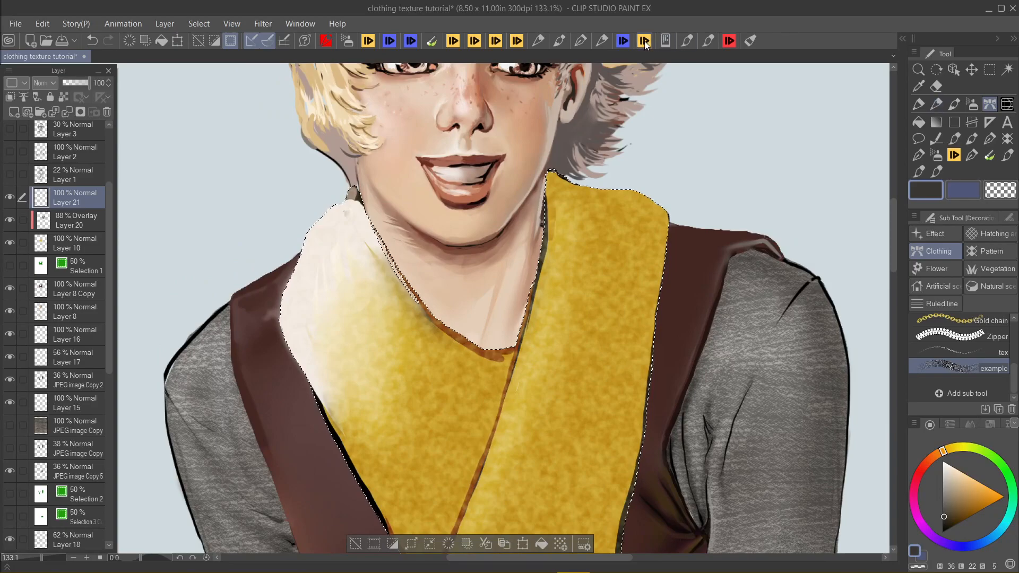
# Step: Sample the collar's pale highlight color and try glowing highlight dots on the collar with the G-Pen and Air Gordon brushes
pyautogui.click(582, 41)
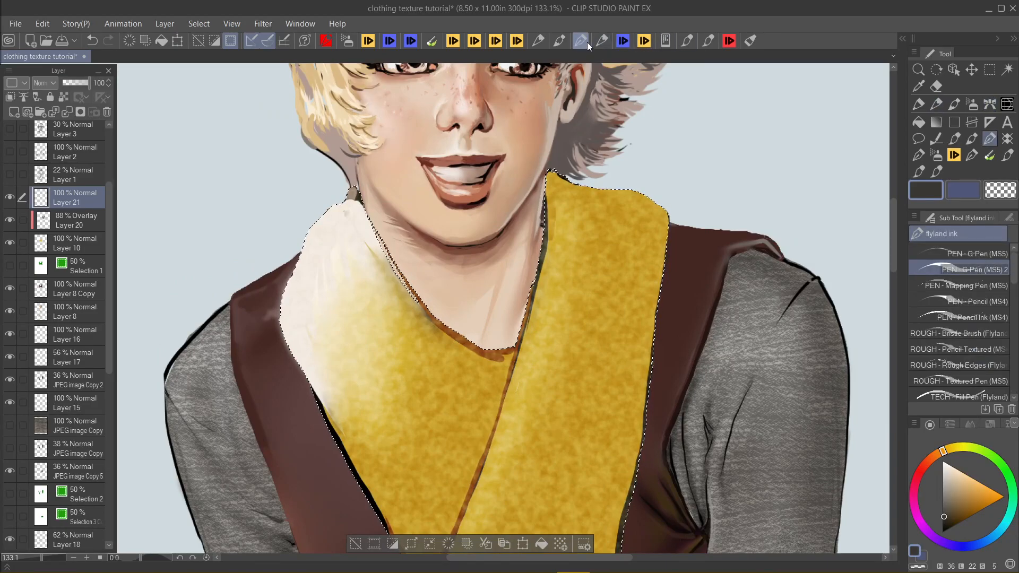
pyautogui.keyDown('alt'); pyautogui.click(345, 239); pyautogui.keyUp('alt')
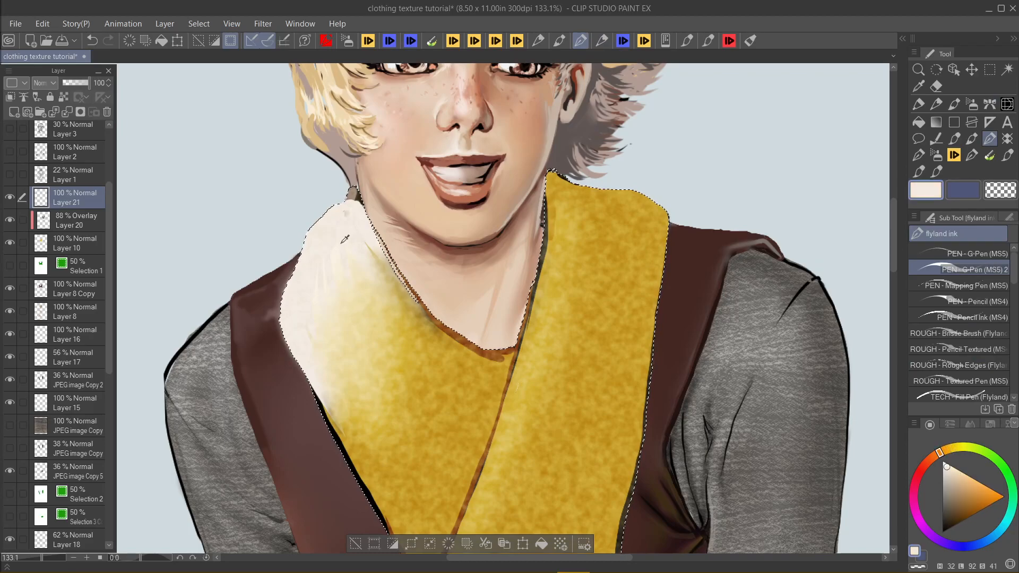
pyautogui.hotkey('ctrl', 'z')
pyautogui.hotkey('ctrl', 'y')
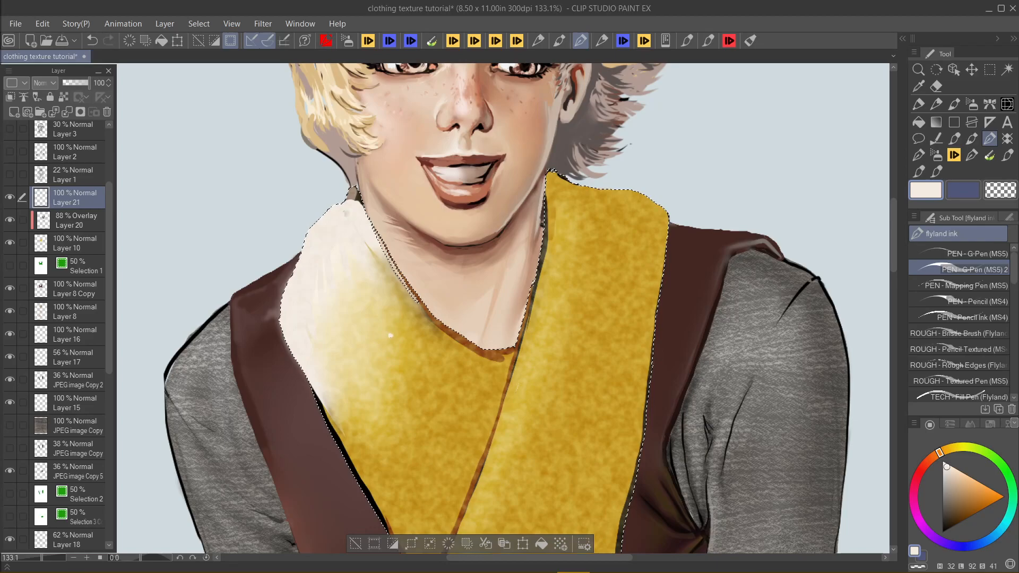
pyautogui.press('b')
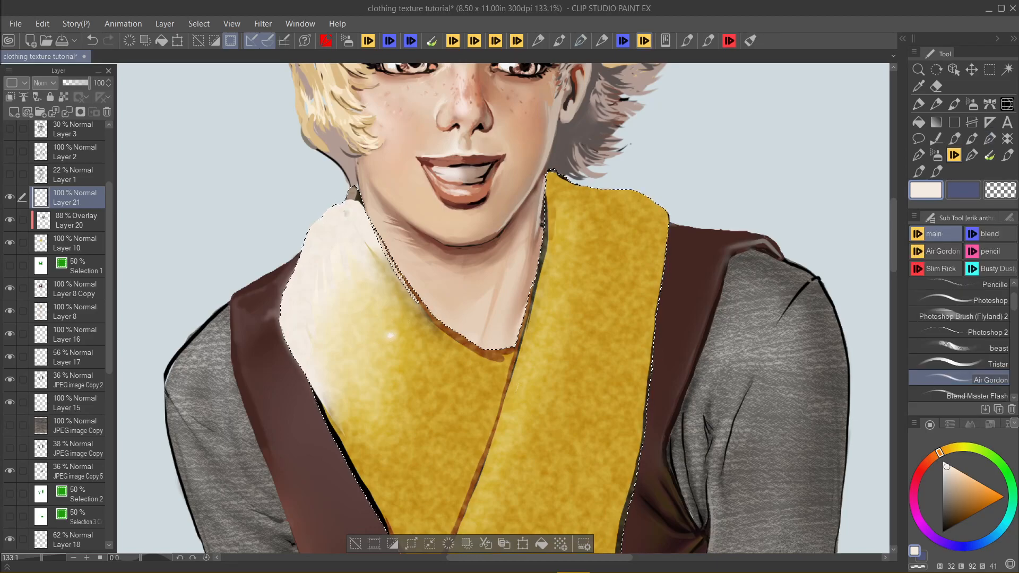
pyautogui.hotkey('ctrl', 'z')
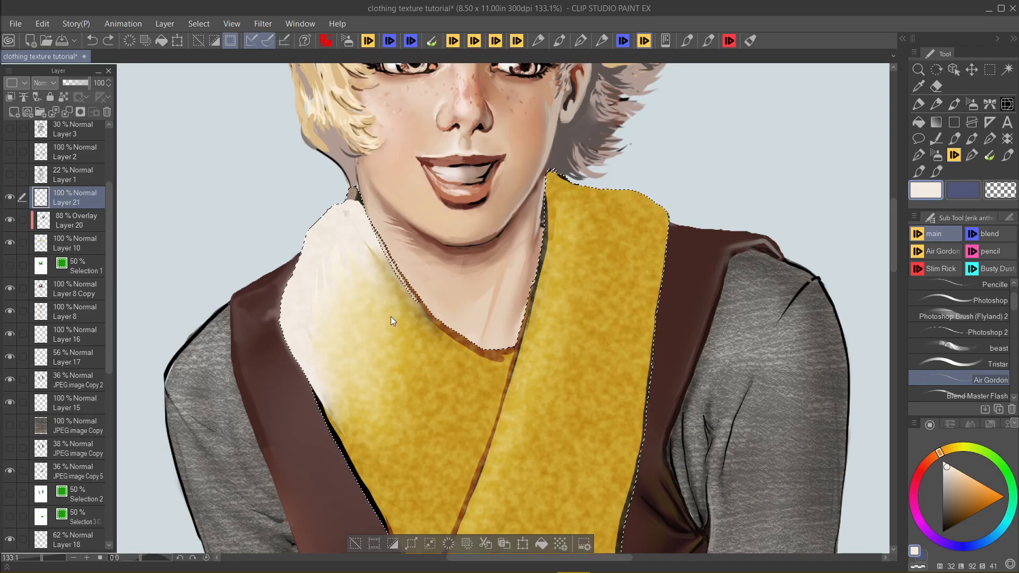
pyautogui.hotkey('ctrl', 'y')
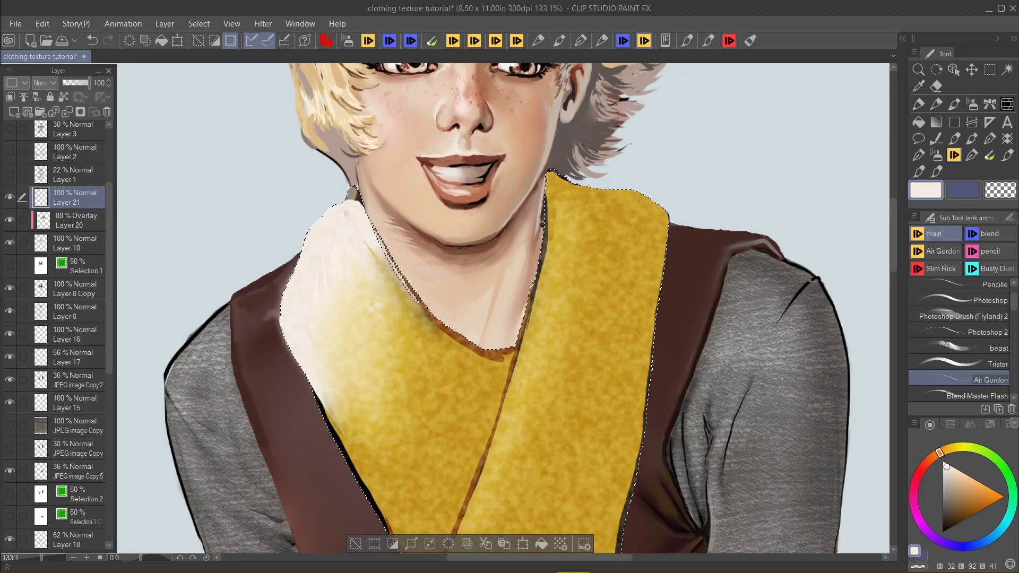
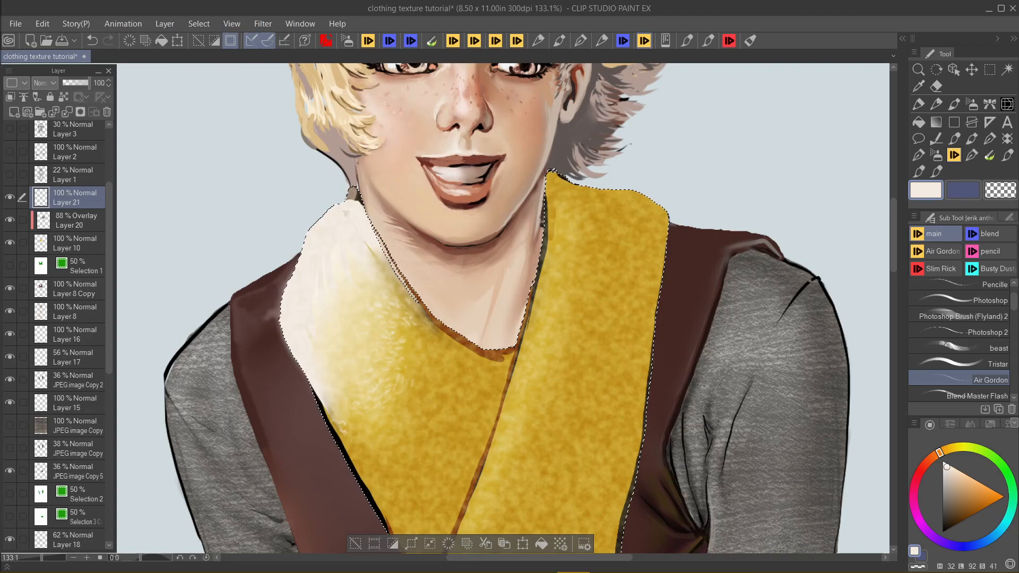
# Step: Paint short fuzzy strokes over the collar's white-to-yellow transition using cream tones sampled from the collar
pyautogui.keyDown('alt'); pyautogui.click(326, 272); pyautogui.keyUp('alt')
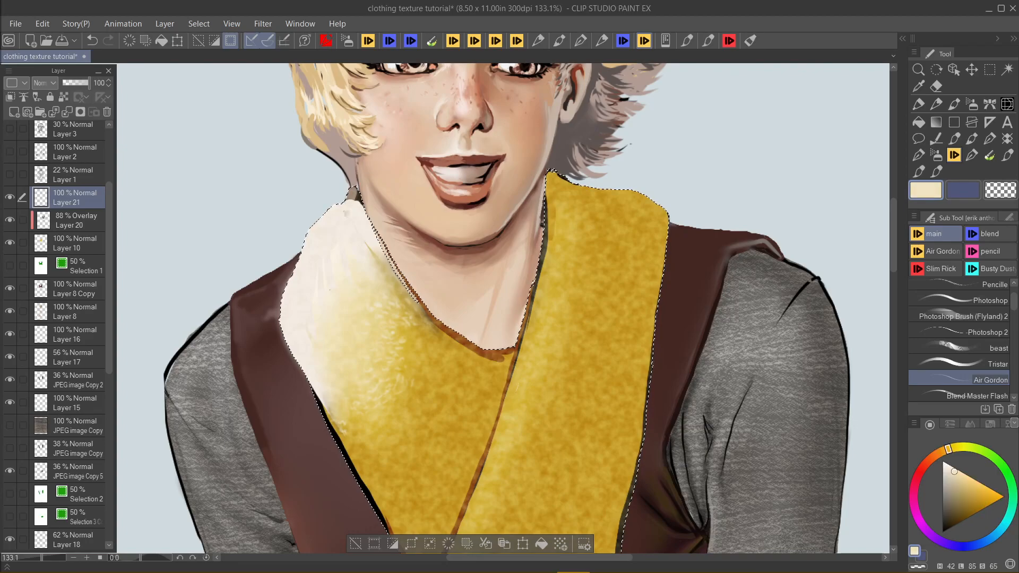
pyautogui.keyDown('alt'); pyautogui.click(364, 277); pyautogui.keyUp('alt')
pyautogui.moveTo(337, 240); pyautogui.dragTo(319, 279)
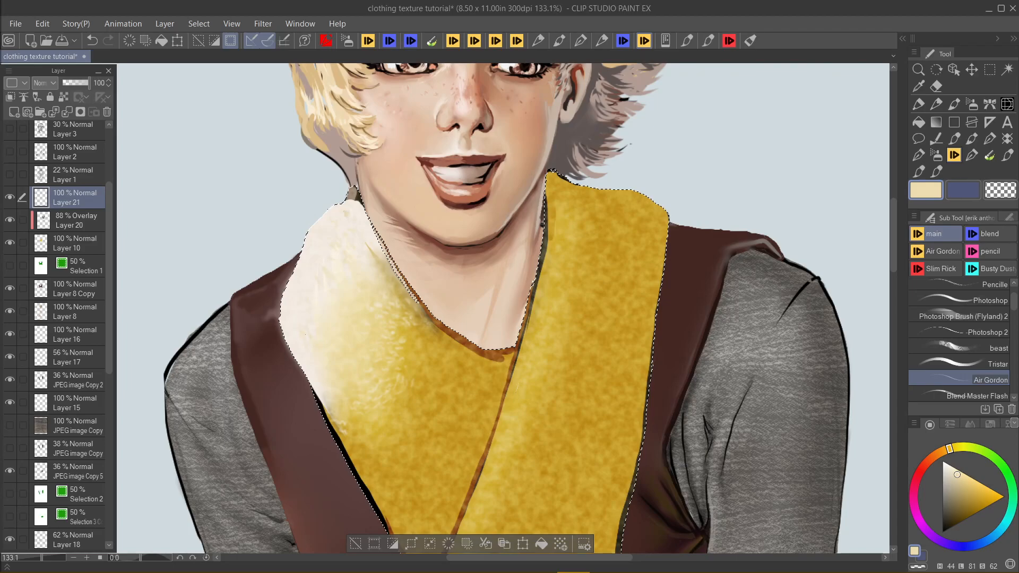
pyautogui.keyDown('alt'); pyautogui.click(313, 302); pyautogui.keyUp('alt')
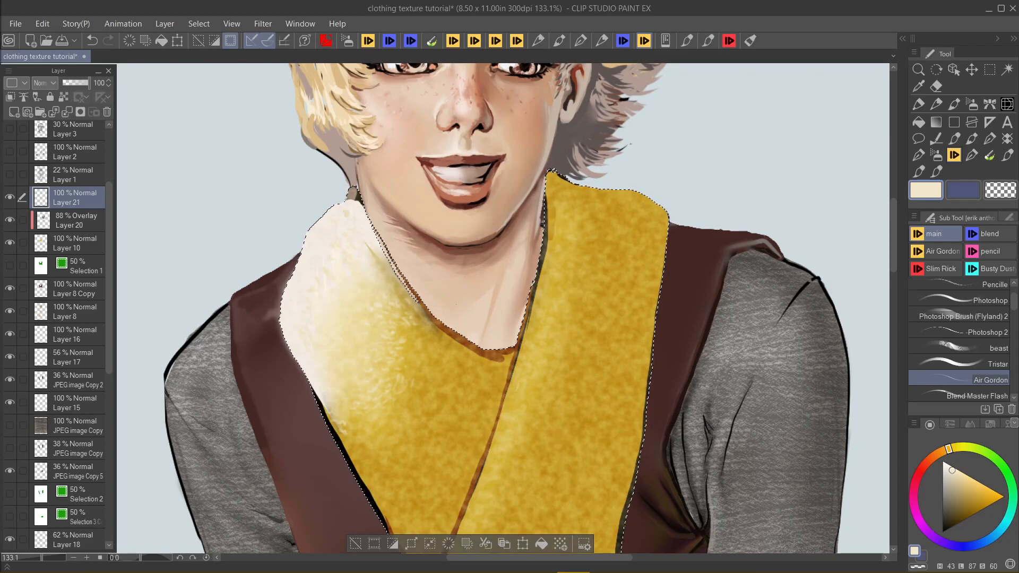
# Step: Paint a small cluster of cream strokes on a new layer, deselect, and duplicate it across the lower collar with move 2
pyautogui.click(13, 112)
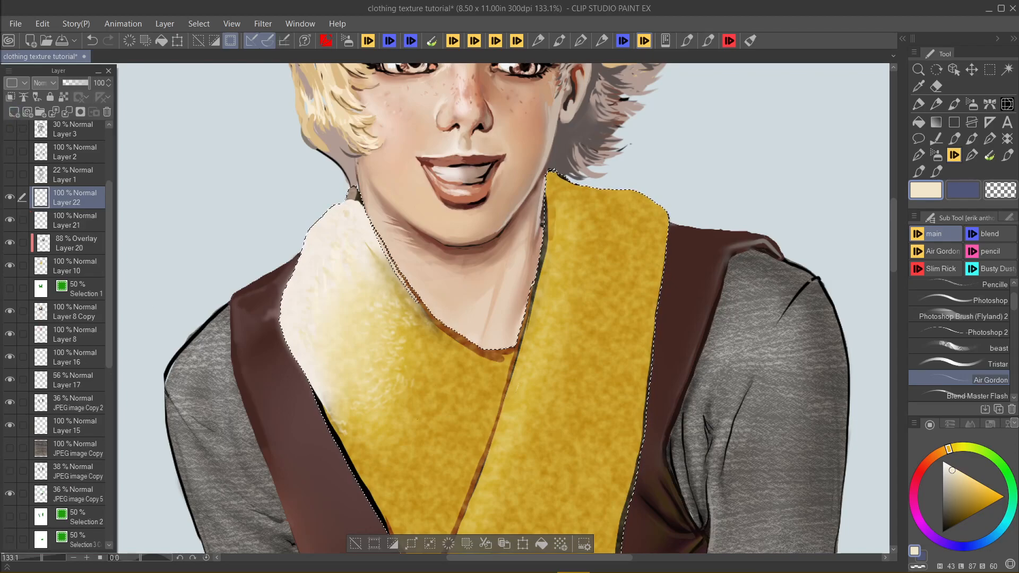
pyautogui.moveTo(418, 398); pyautogui.dragTo(423, 401)
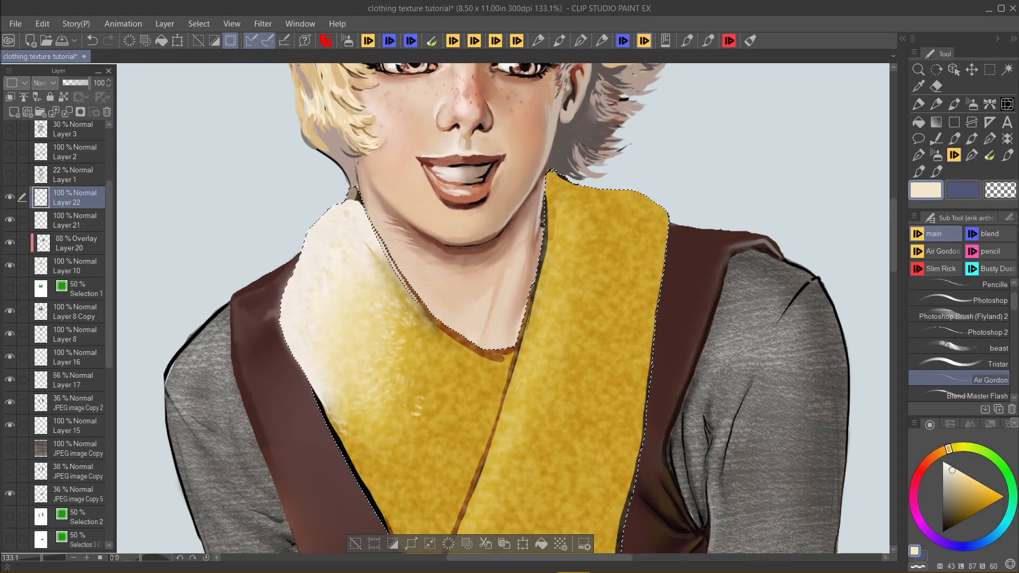
pyautogui.click(972, 69)
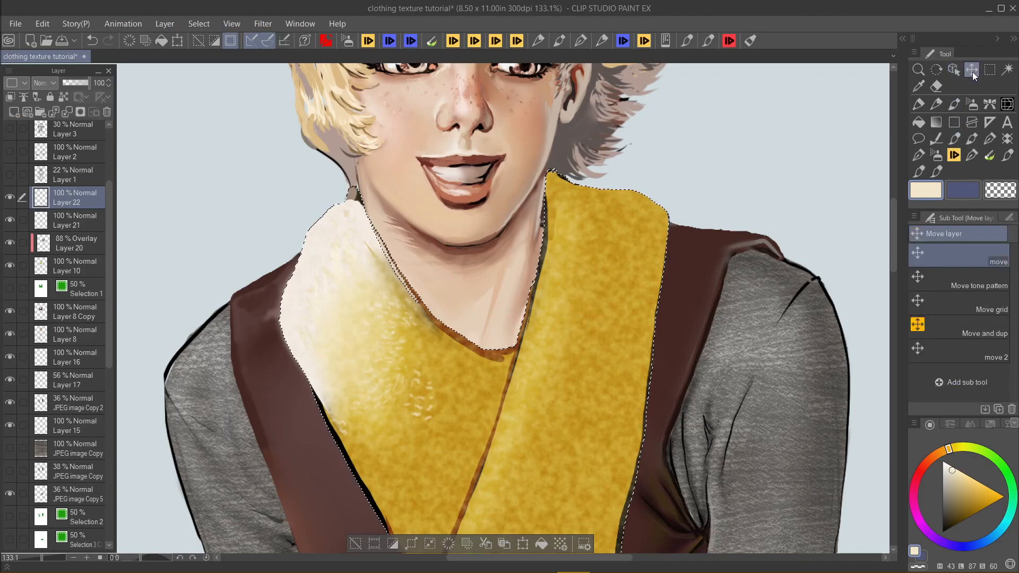
pyautogui.click(956, 351)
pyautogui.hotkey('ctrl', 'd')
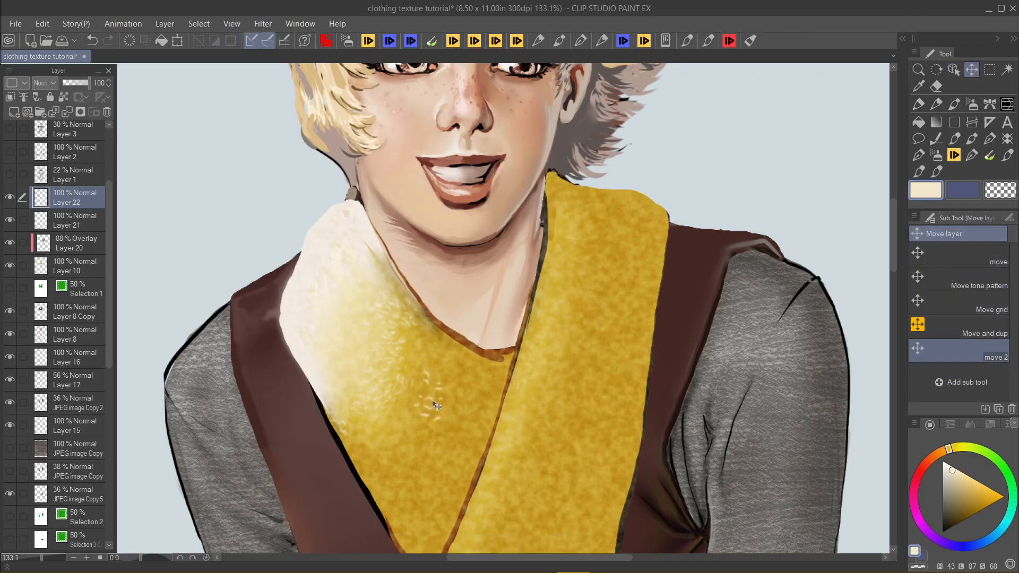
pyautogui.moveTo(434, 407); pyautogui.dragTo(404, 440)
pyautogui.moveTo(419, 402)
pyautogui.mouseDown()
pyautogui.moveTo(387, 454)
pyautogui.moveTo(377, 503)
pyautogui.moveTo(352, 523)
pyautogui.mouseUp()
pyautogui.moveTo(424, 421)
pyautogui.mouseDown()
pyautogui.moveTo(423, 409)
pyautogui.moveTo(459, 381)
pyautogui.mouseUp()
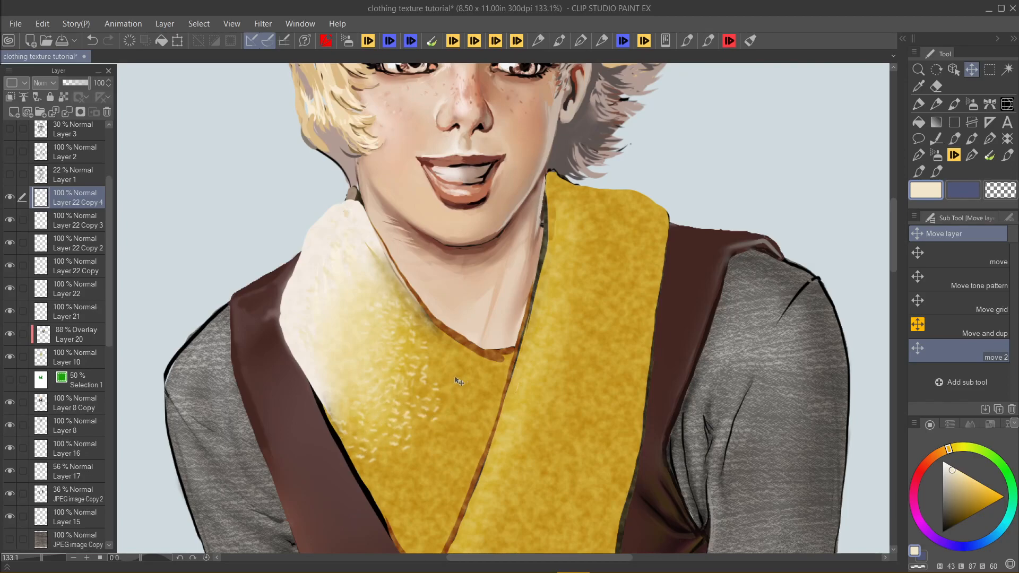
# Step: Try merging the duplicated stroke layers down
pyautogui.click(67, 112)
pyautogui.hotkey('ctrl', 'e')
pyautogui.hotkey('ctrl', 'e')
pyautogui.hotkey('ctrl', 'e')
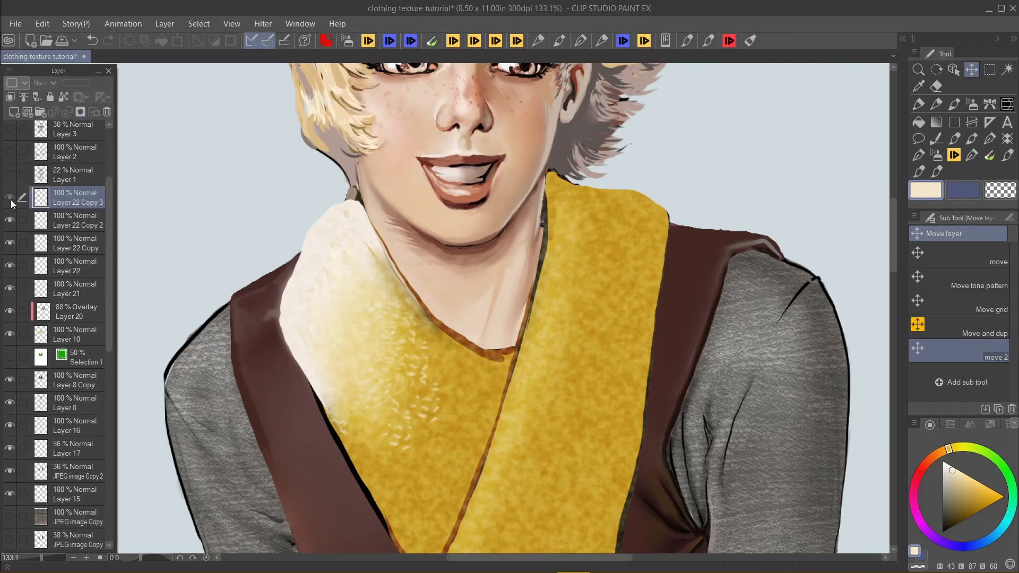
# Step: Try rotating the copied stroke cluster and placing it over the lower part of the collar
pyautogui.moveTo(440, 374)
pyautogui.mouseDown()
pyautogui.moveTo(440, 425)
pyautogui.moveTo(427, 385)
pyautogui.mouseUp()
pyautogui.hotkey('ctrl', 't')
pyautogui.moveTo(428, 285); pyautogui.dragTo(421, 278)
pyautogui.moveTo(442, 401); pyautogui.dragTo(435, 430)
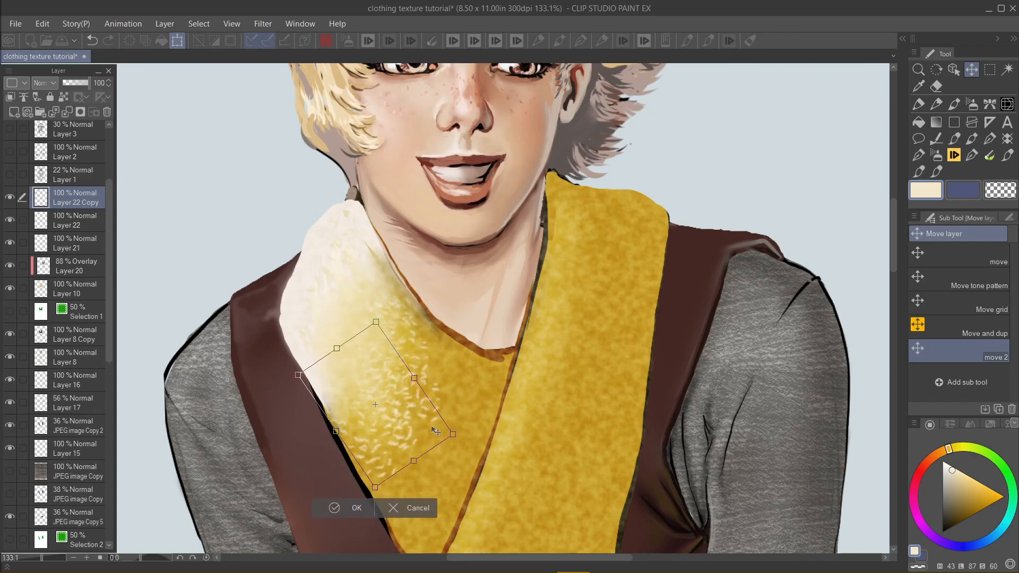
pyautogui.click(341, 505)
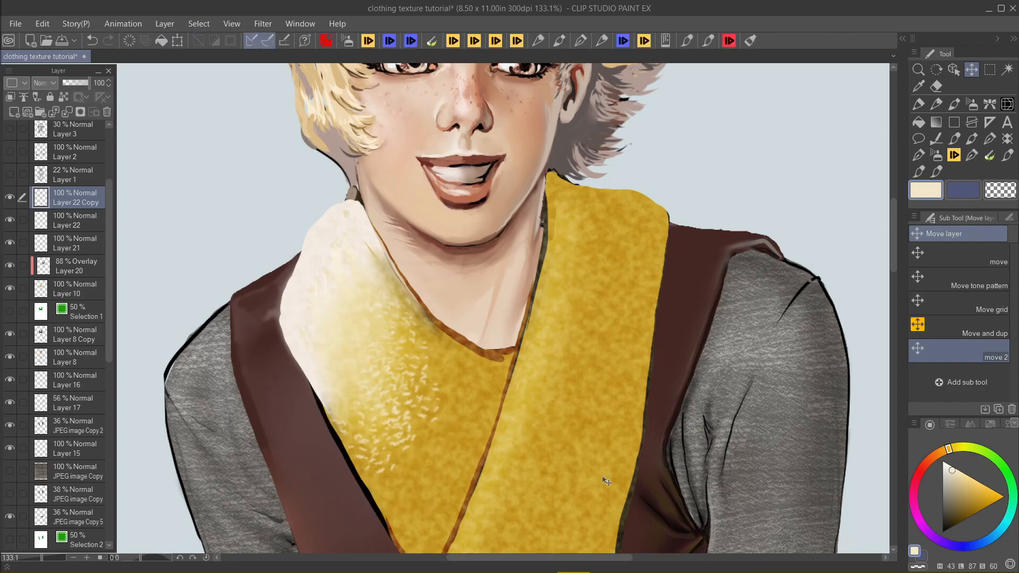
pyautogui.hotkey('ctrl', 'j')
pyautogui.hotkey('ctrl', 'j')
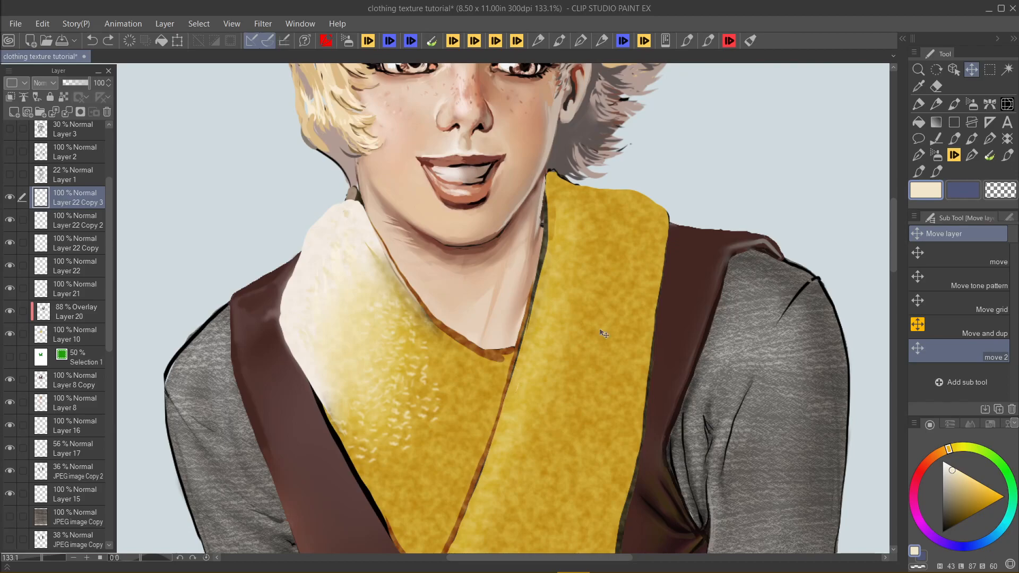
# Step: Hide the fuzzy stroke layers and the Overlay noise layer to compare the collar without them
pyautogui.scroll(-2, 589, 342)
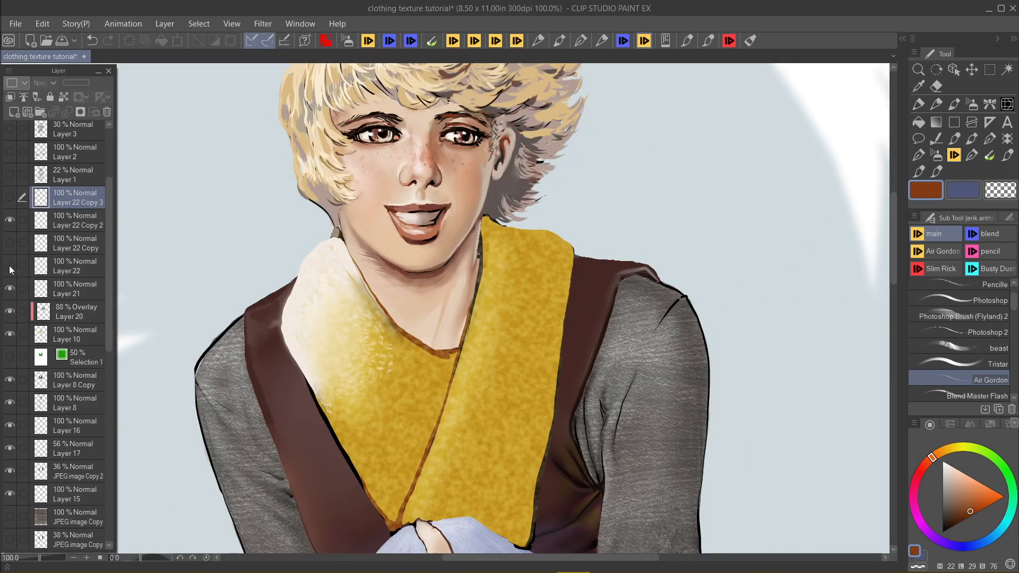
pyautogui.click(10, 288)
pyautogui.click(9, 313)
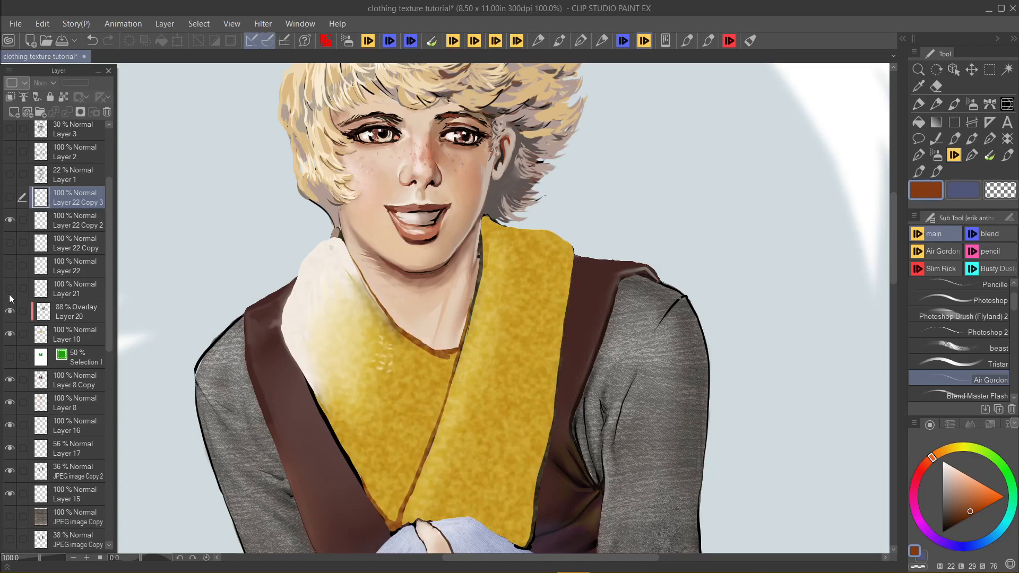
# Step: Render Perlin noise inside the collar selection on the empty layer above the collar
pyautogui.click(197, 24)
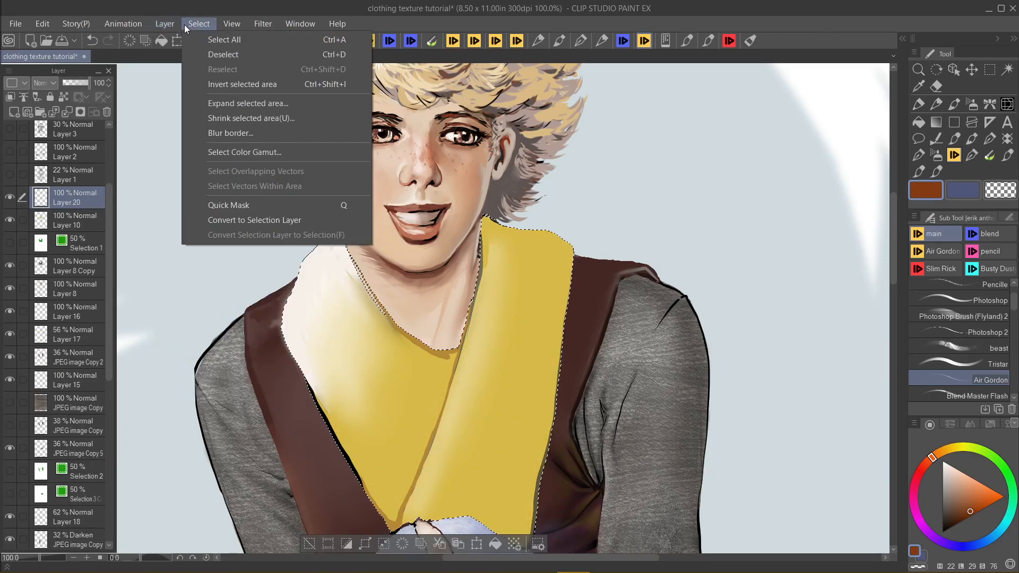
pyautogui.moveTo(175, 24)
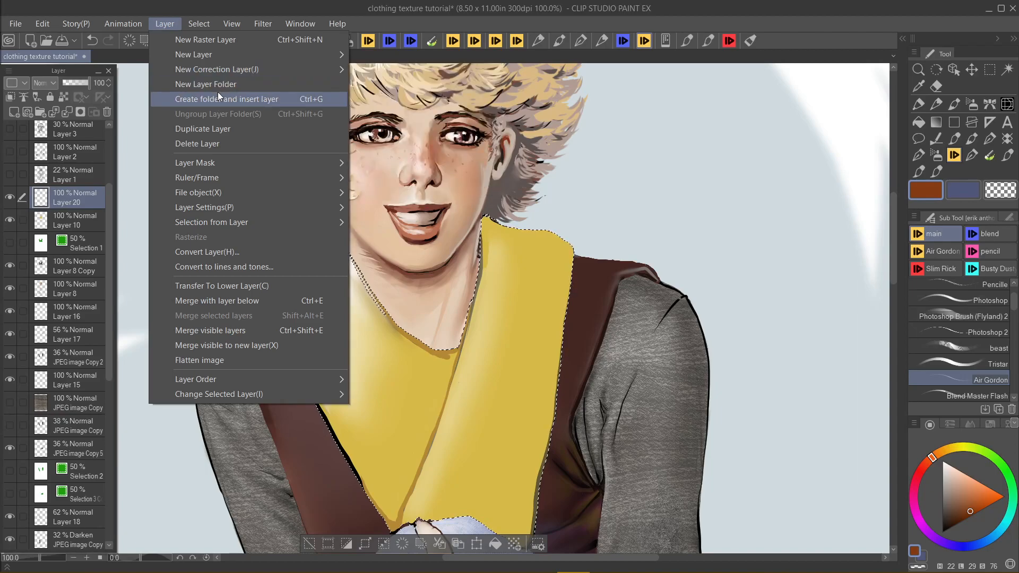
pyautogui.moveTo(263, 24)
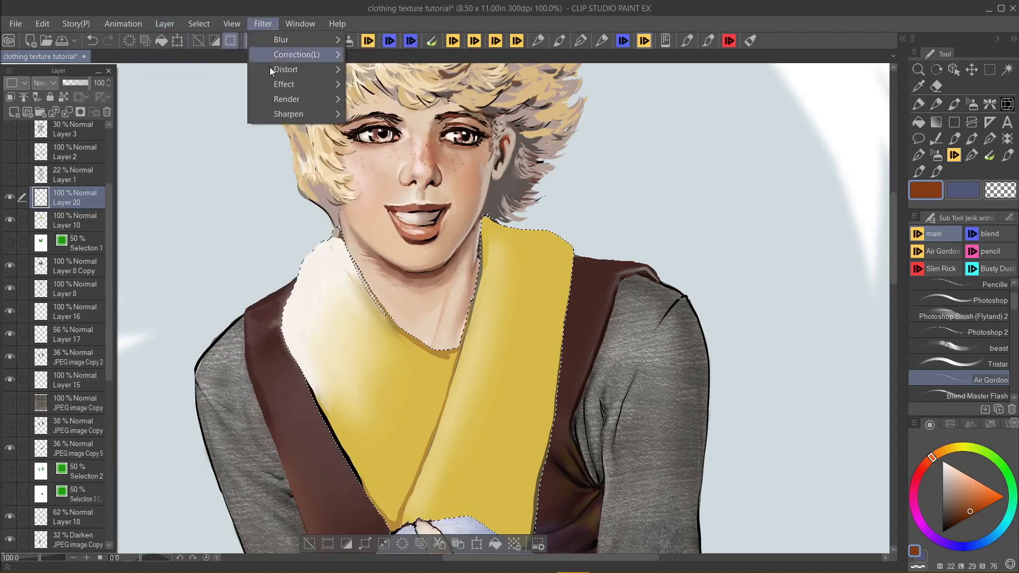
pyautogui.moveTo(306, 101)
pyautogui.click(377, 100)
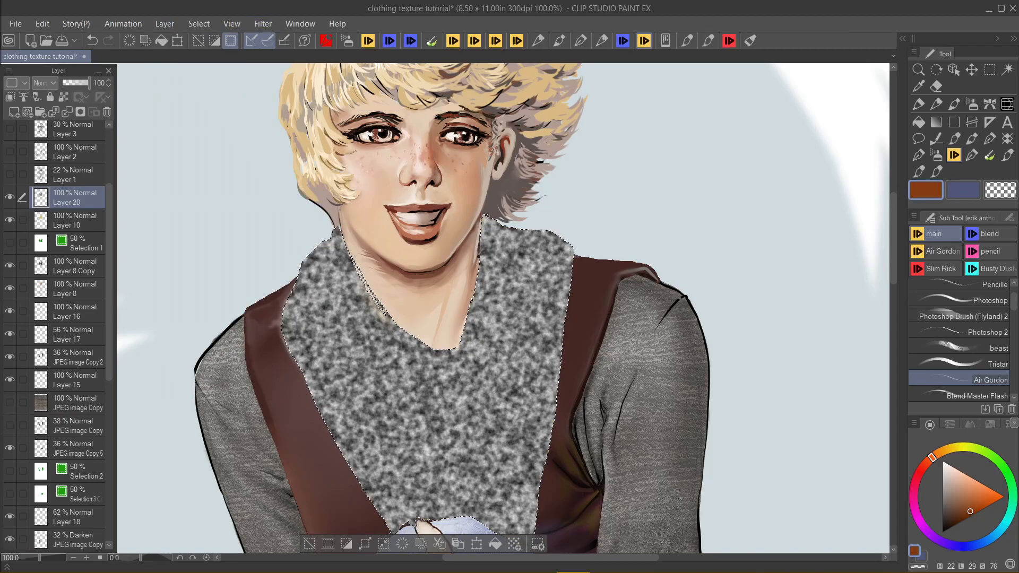
# Step: Try the Monochrome expression color on the noise layer, and set it to Gray
pyautogui.click(539, 234)
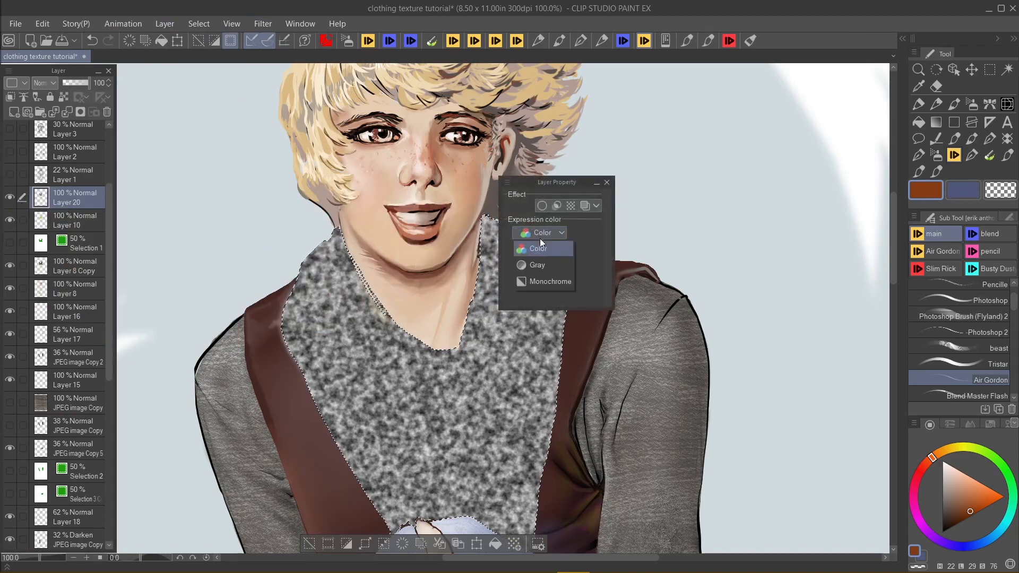
pyautogui.click(544, 269)
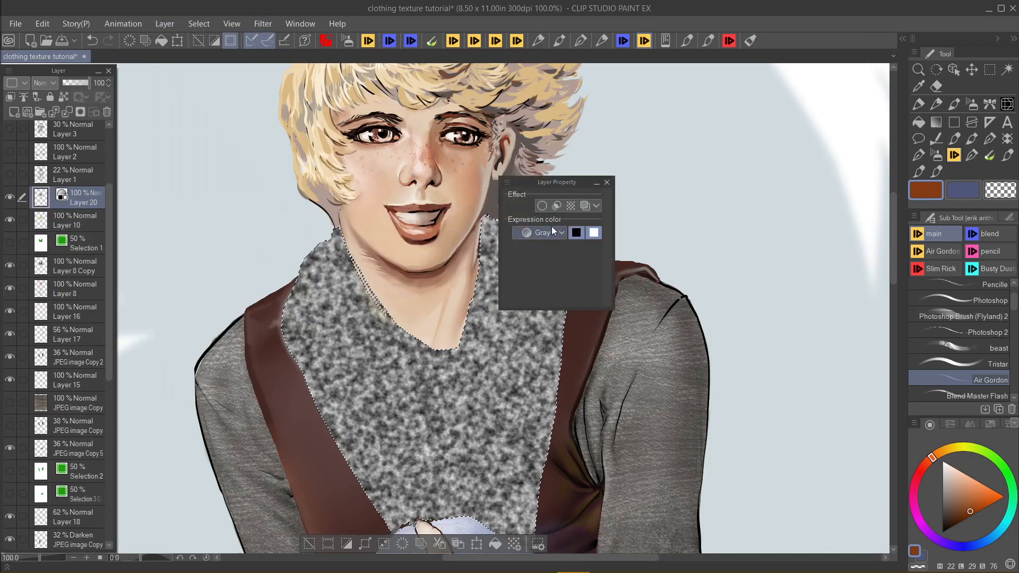
pyautogui.click(552, 229)
pyautogui.click(547, 281)
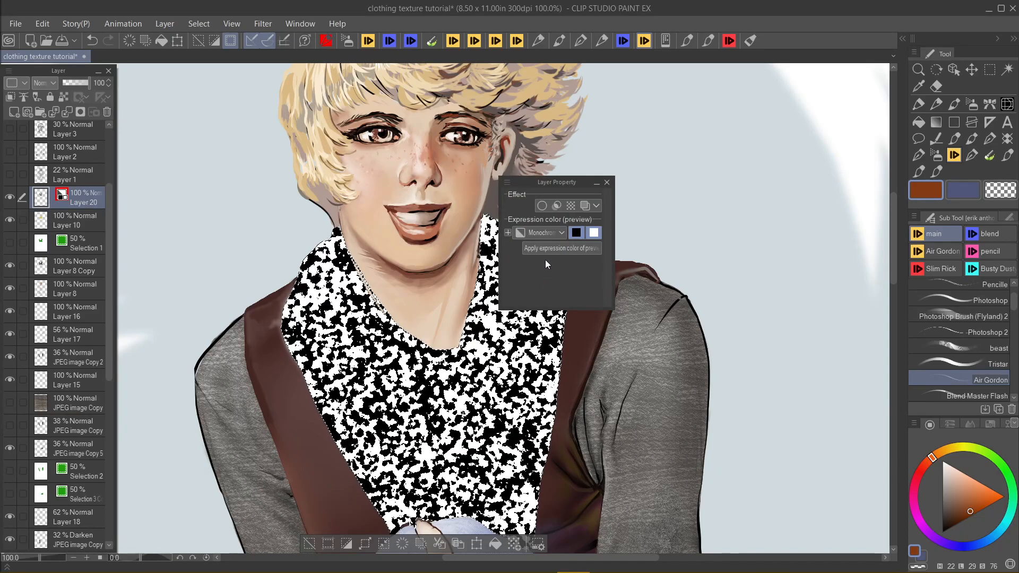
pyautogui.click(546, 232)
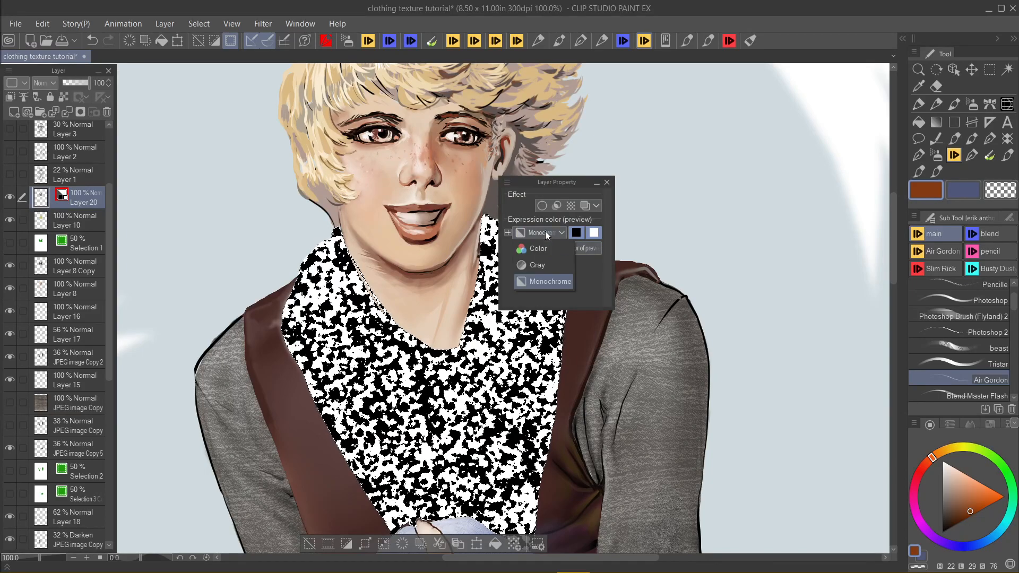
pyautogui.click(544, 263)
# Step: Increase the noise's contrast with Level Correction by moving the black and white input points inward, and set the layer to Overlay
pyautogui.hotkey('ctrl', 'l')
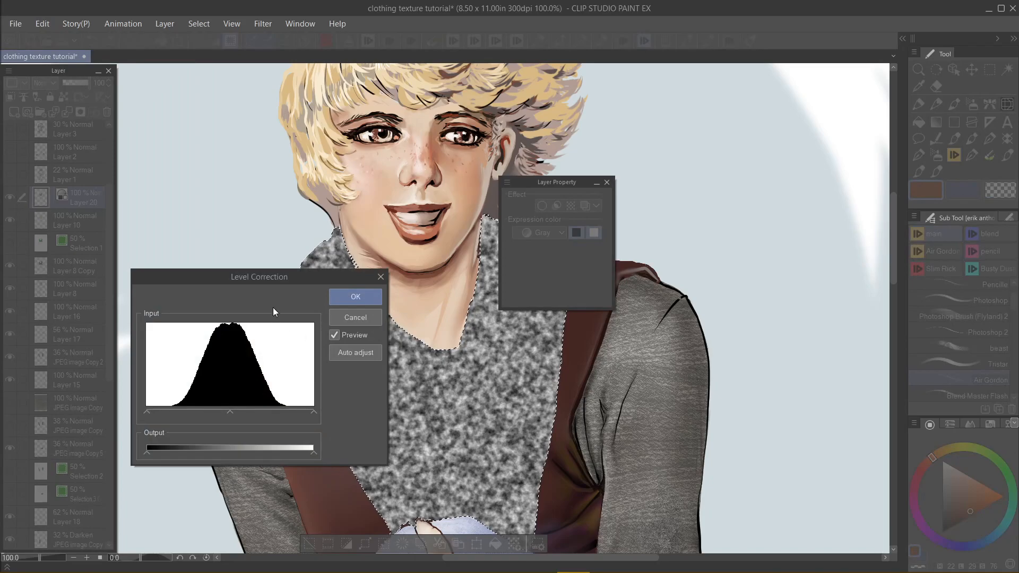
pyautogui.moveTo(263, 278); pyautogui.dragTo(271, 93)
pyautogui.moveTo(155, 227); pyautogui.dragTo(189, 227)
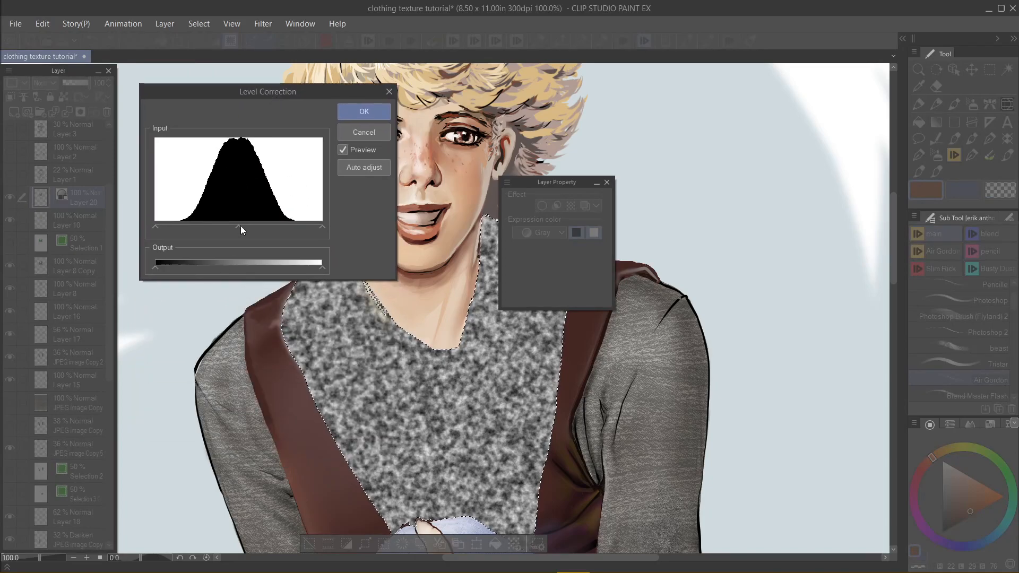
pyautogui.moveTo(322, 227); pyautogui.dragTo(197, 229)
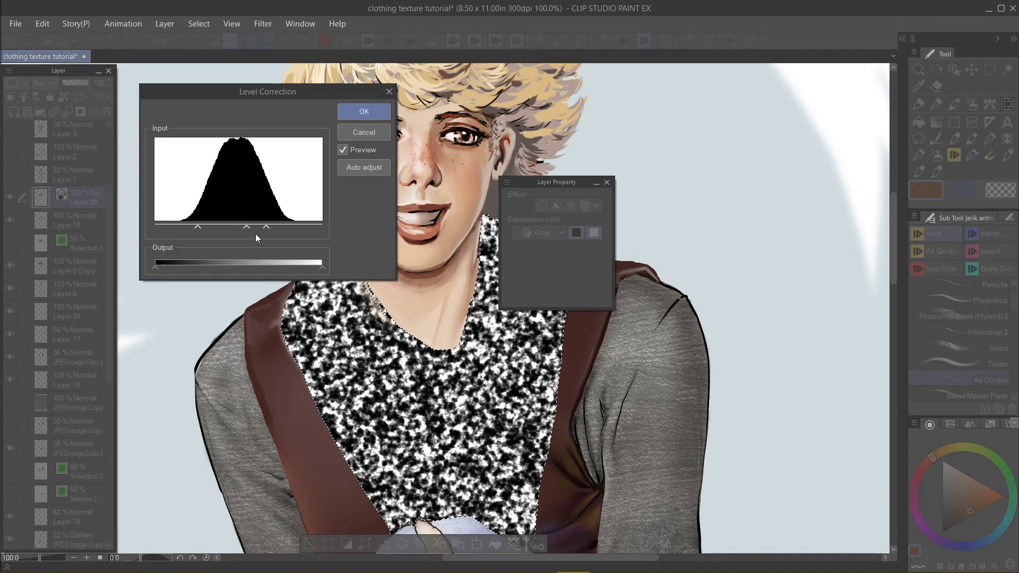
pyautogui.moveTo(265, 227); pyautogui.dragTo(248, 226)
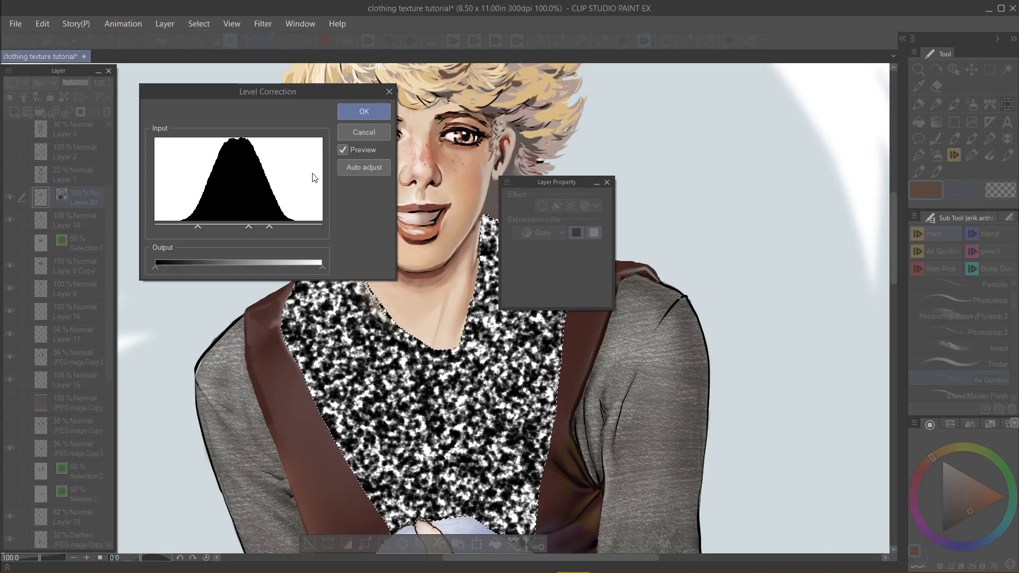
pyautogui.click(353, 112)
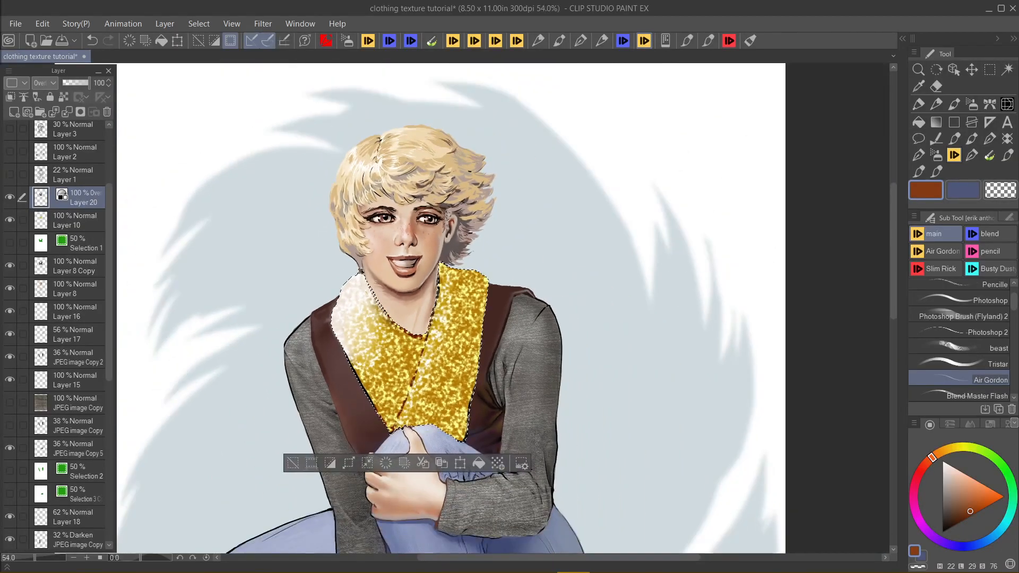
pyautogui.scroll(4, 380, 313)
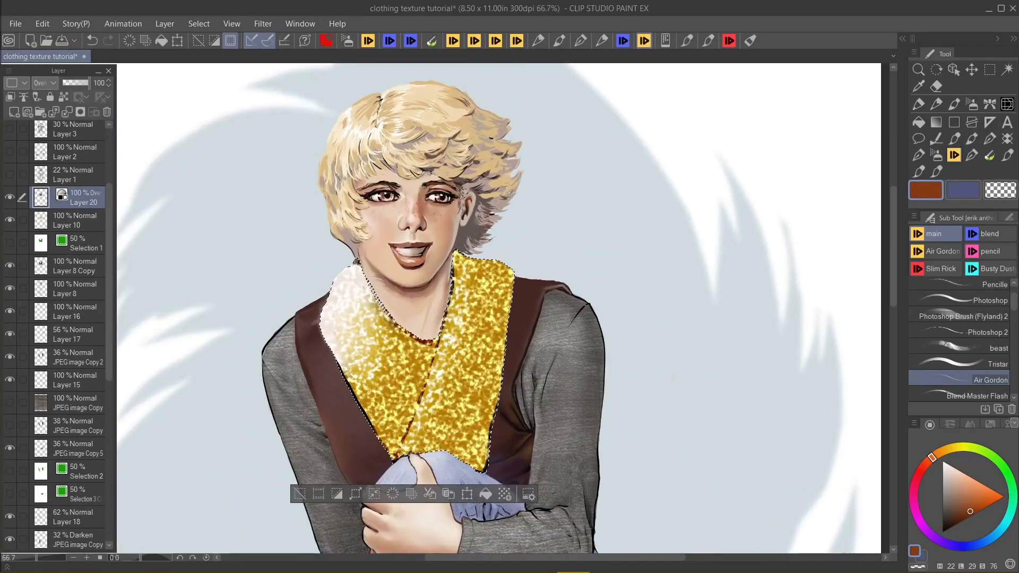
# Step: Lower the Overlay noise layer's opacity to 52%
pyautogui.click(78, 85)
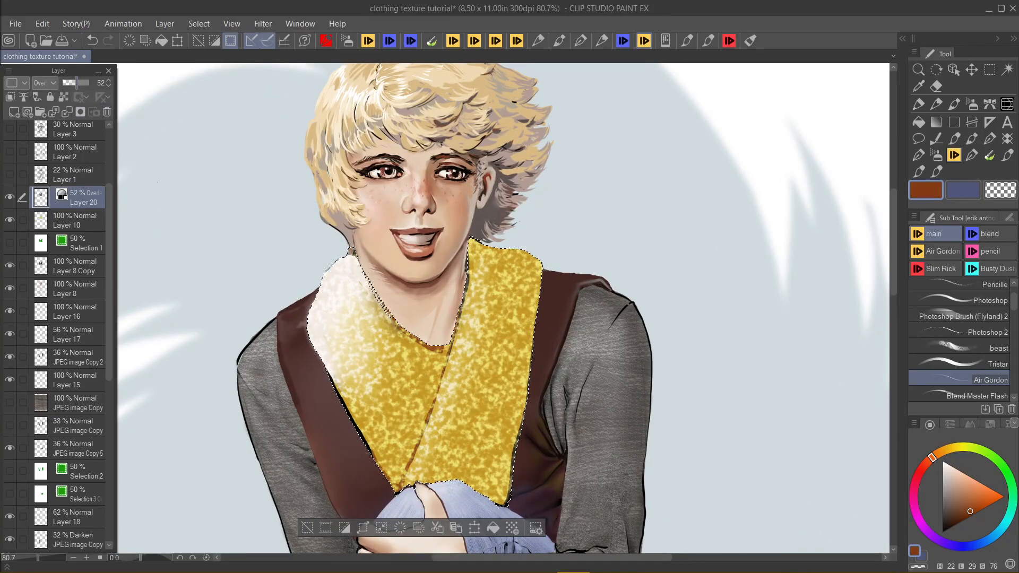
pyautogui.scroll(2, 438, 246)
pyautogui.moveTo(457, 318); pyautogui.dragTo(410, 246)
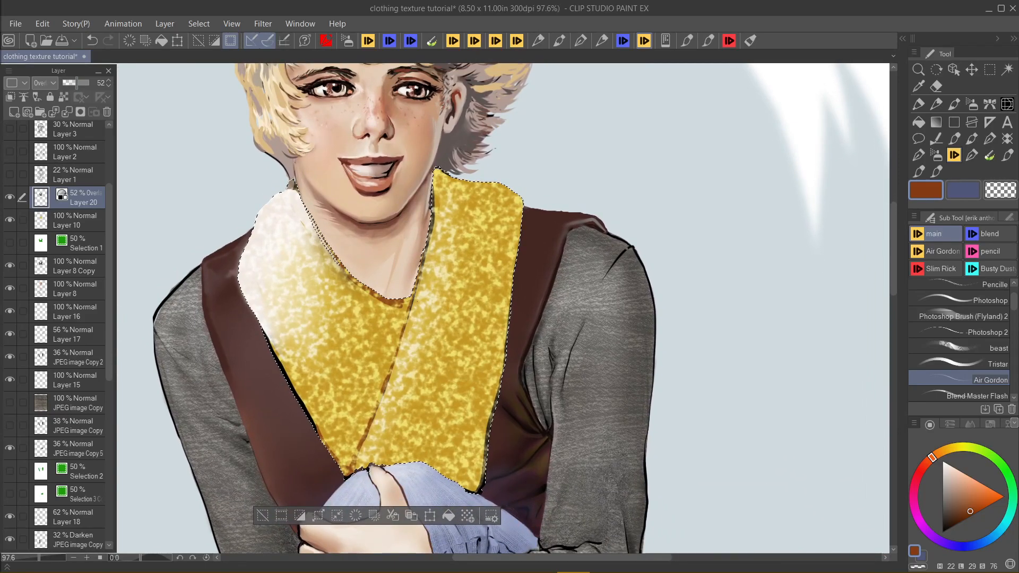
# Step: Add a new layer above the noise layer and sample a pale colour from the collar for painting
pyautogui.click(17, 109)
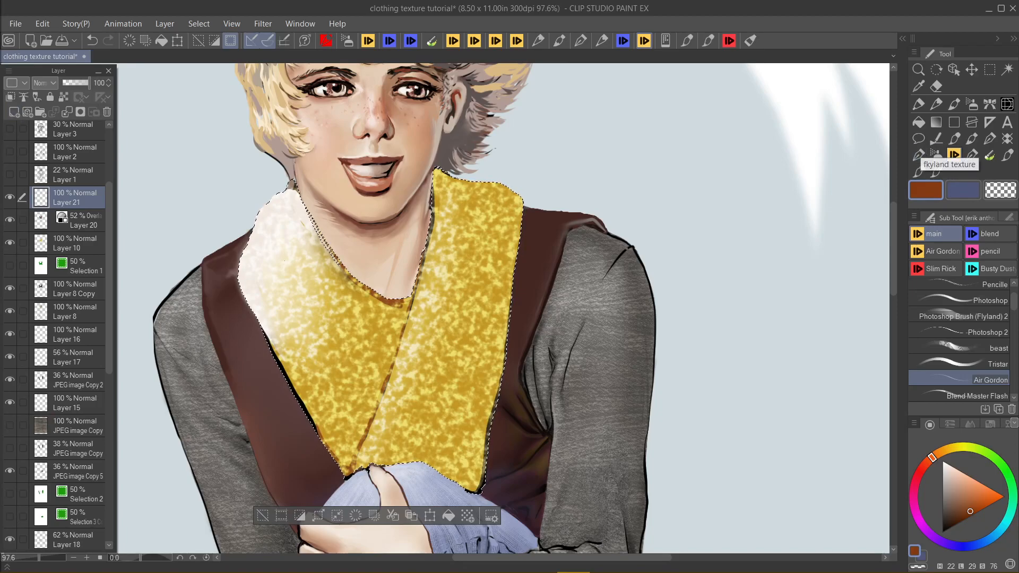
pyautogui.keyDown('alt'); pyautogui.click(307, 270); pyautogui.keyUp('alt')
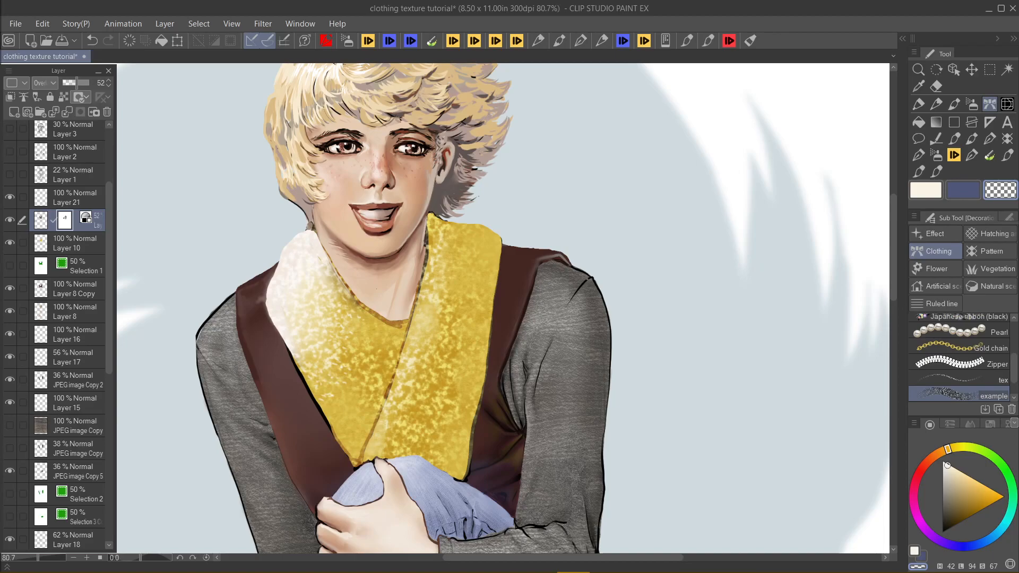
# Step: Examine how the masked noise texture on the collar reads against the rest of the figure
pyautogui.scroll(-4, 377, 283)
pyautogui.scroll(2, 376, 283)
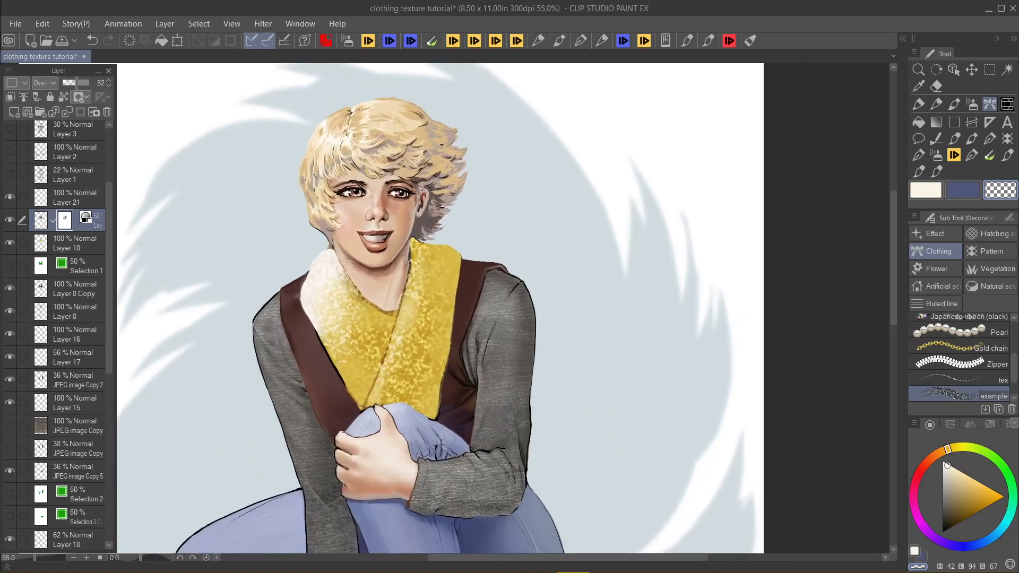
pyautogui.scroll(1, 376, 287)
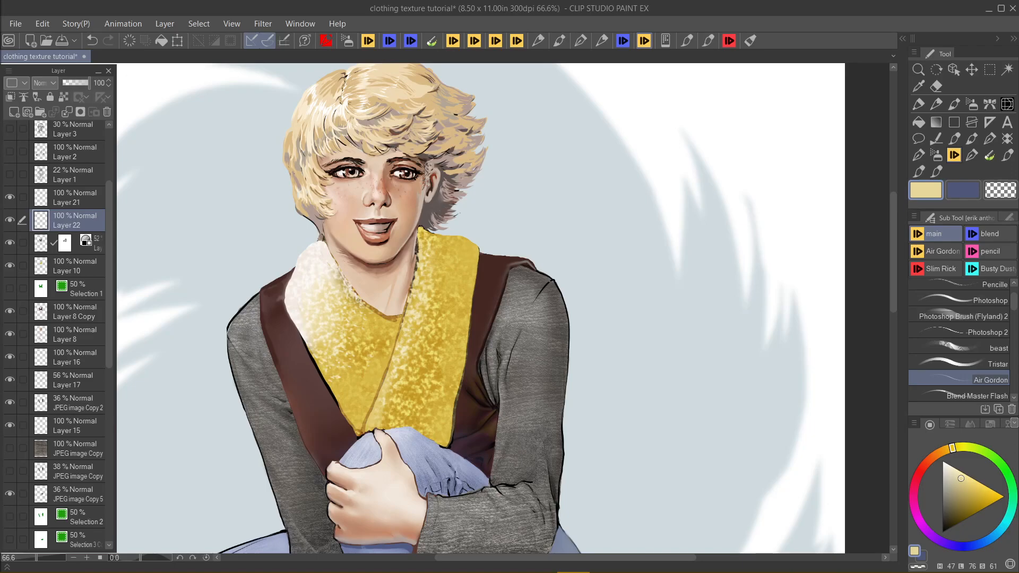
pyautogui.scroll(-3, 481, 308)
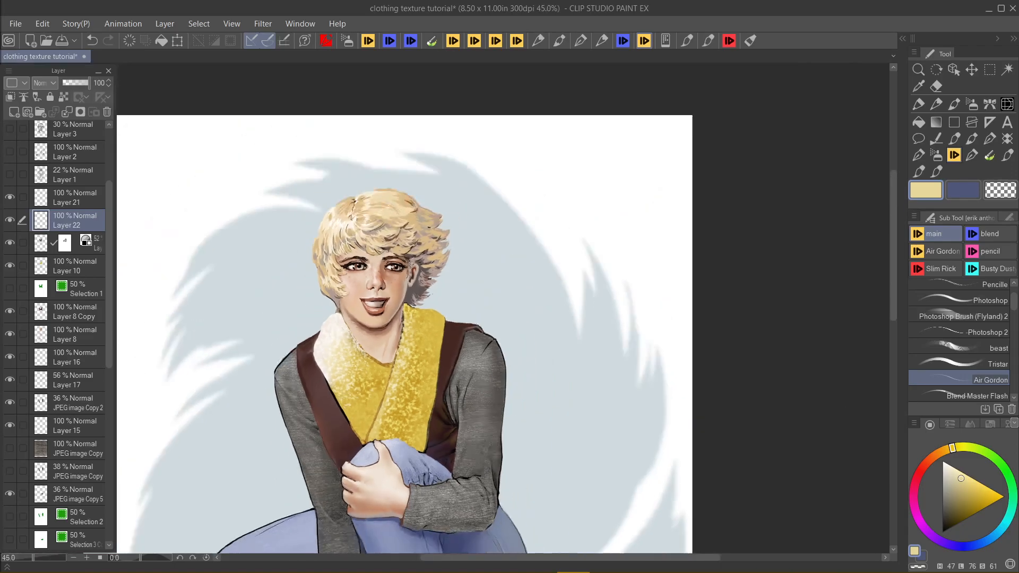
pyautogui.scroll(2, 262, 284)
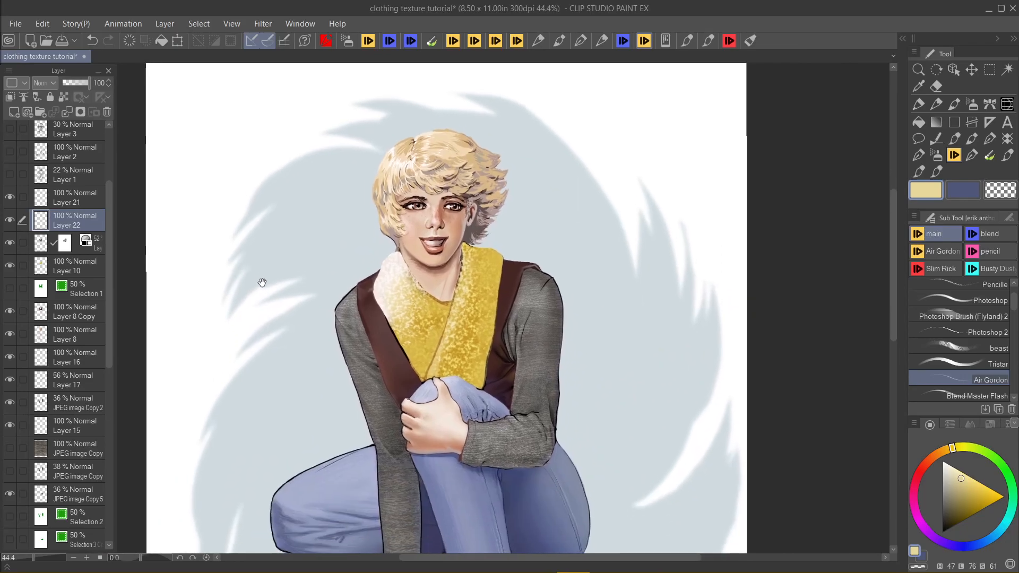
pyautogui.moveTo(262, 285); pyautogui.dragTo(213, 282)
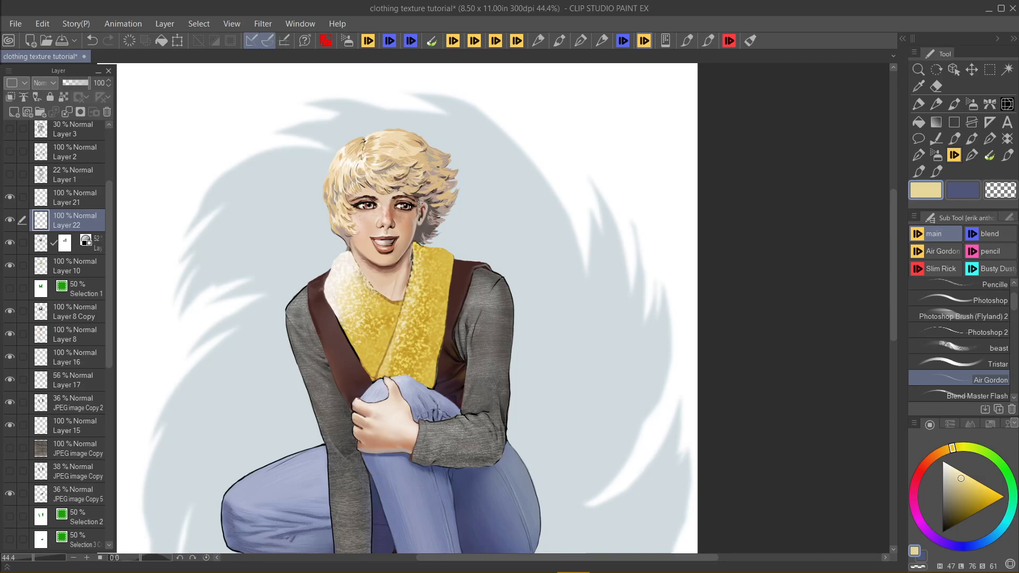
pyautogui.scroll(2, 291, 276)
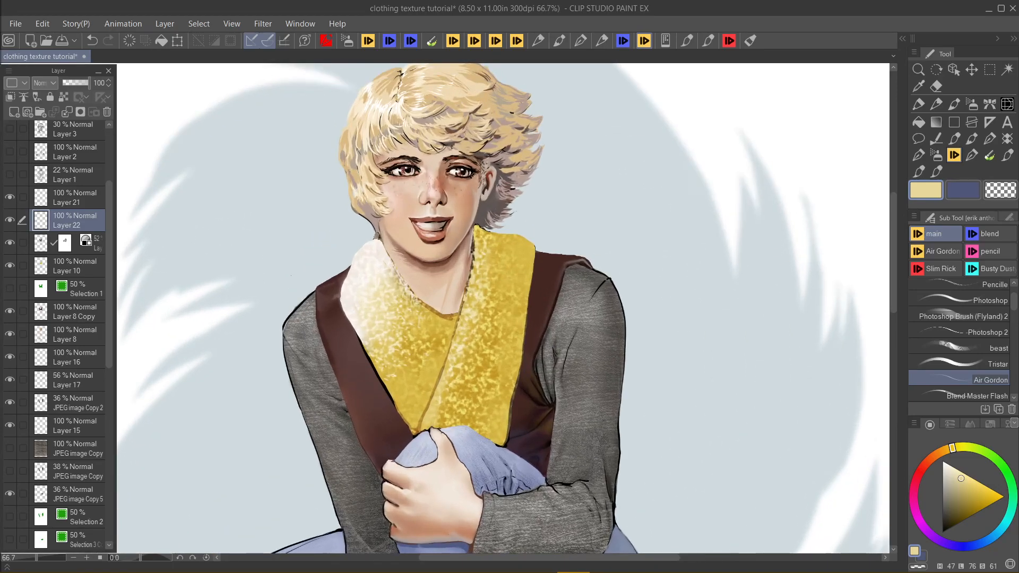
# Step: Paint small fuzzy dabs along the neck edge of the overlapping collar flap with Air Gordon, using colours sampled from the collar
pyautogui.keyDown('alt'); pyautogui.click(443, 336); pyautogui.keyUp('alt')
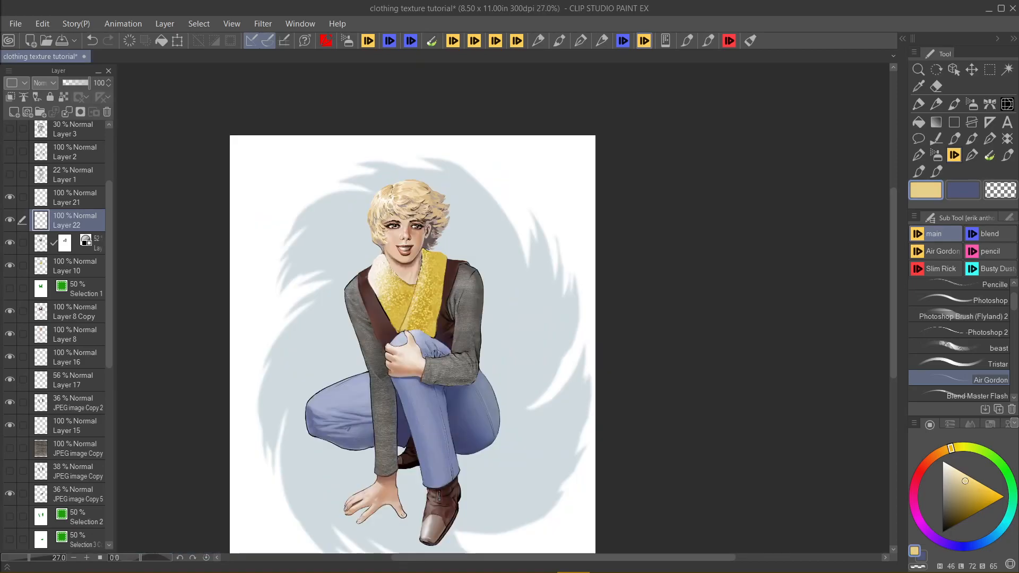
pyautogui.scroll(5, 384, 263)
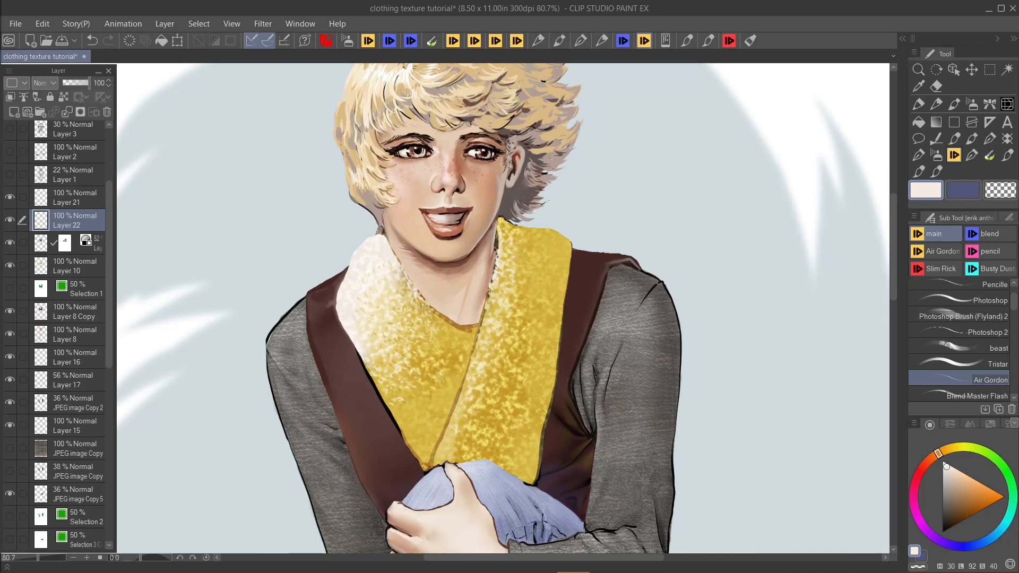
pyautogui.moveTo(486, 305); pyautogui.dragTo(490, 296)
pyautogui.keyDown('alt'); pyautogui.click(499, 329); pyautogui.keyUp('alt')
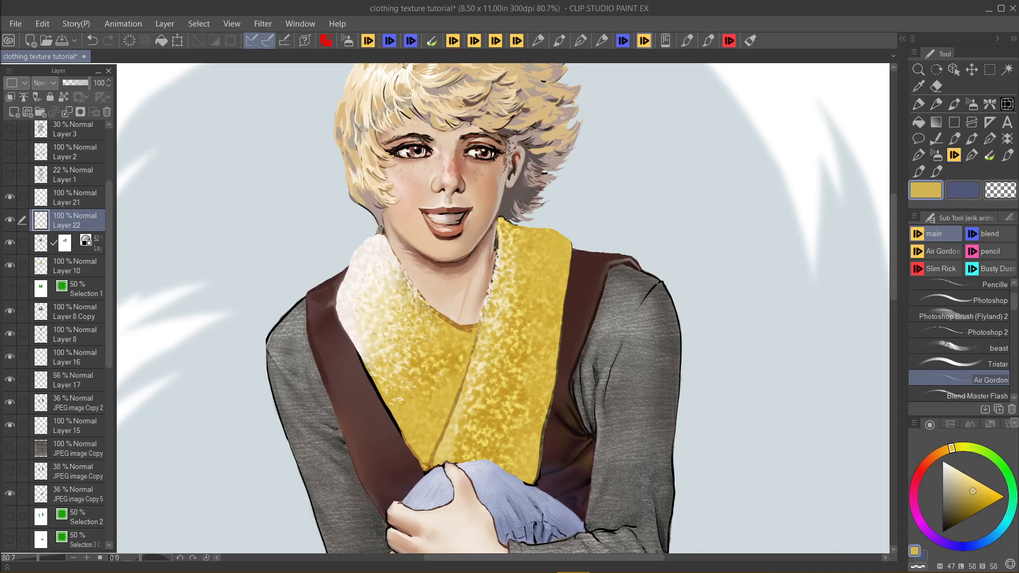
pyautogui.keyDown('alt'); pyautogui.click(495, 276); pyautogui.keyUp('alt')
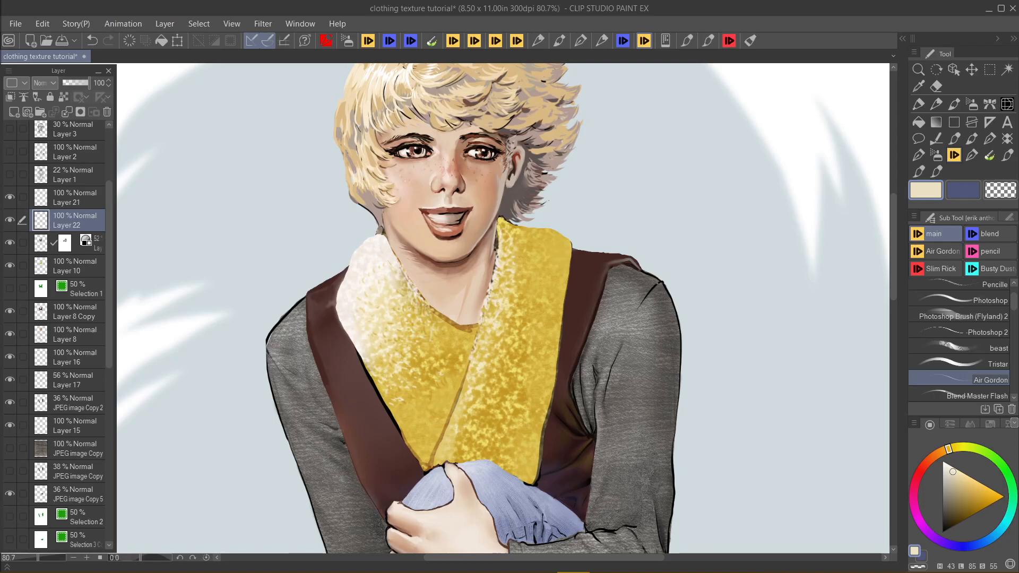
pyautogui.keyDown('alt'); pyautogui.click(491, 298); pyautogui.keyUp('alt')
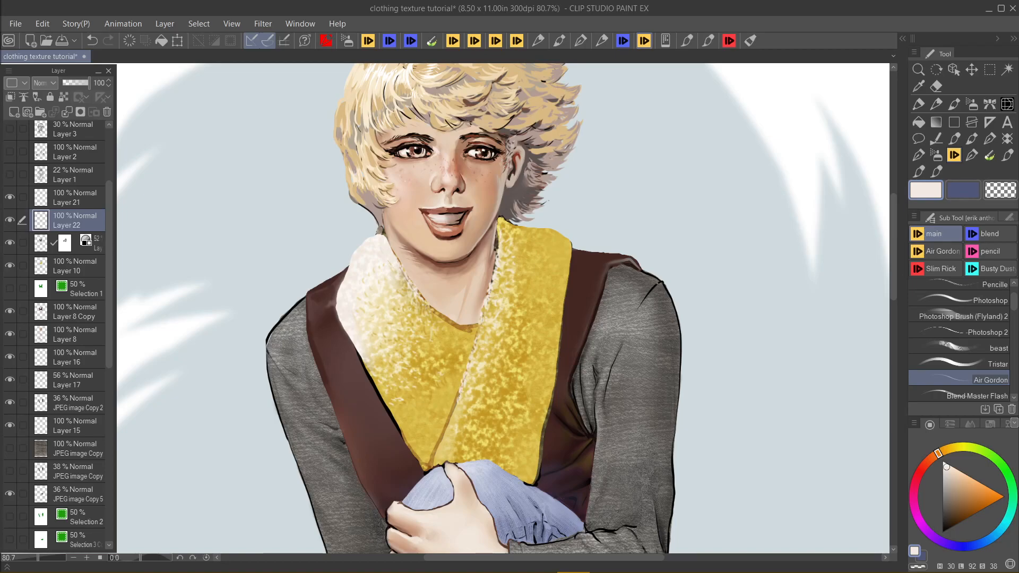
# Step: Extend the fuzzy dabs down the overlapping flap's front edge toward the knee, resampling light and golden collar tones
pyautogui.keyDown('alt'); pyautogui.click(461, 390); pyautogui.keyUp('alt')
pyautogui.moveTo(459, 391); pyautogui.dragTo(448, 423)
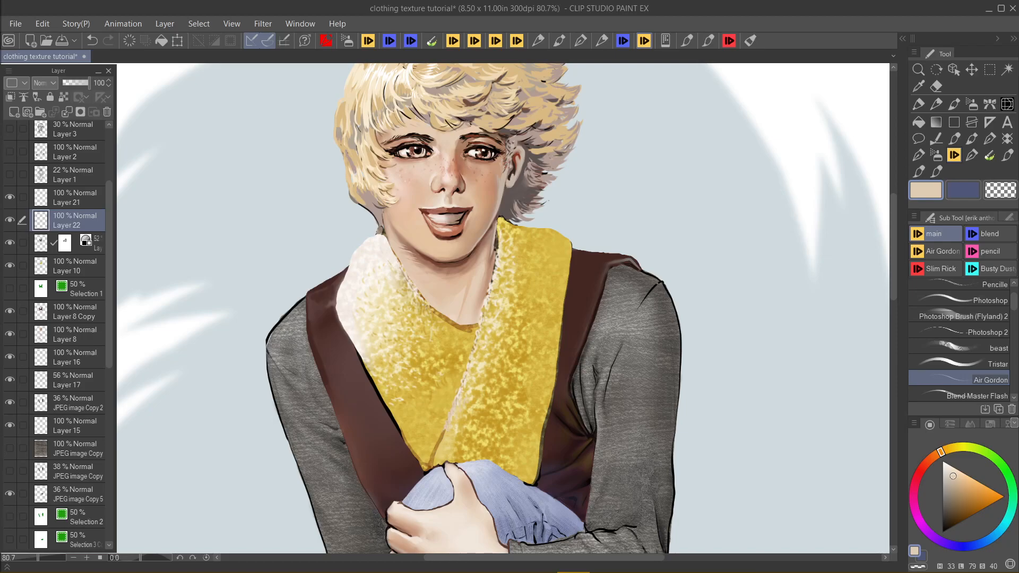
pyautogui.keyDown('alt'); pyautogui.click(451, 386); pyautogui.keyUp('alt')
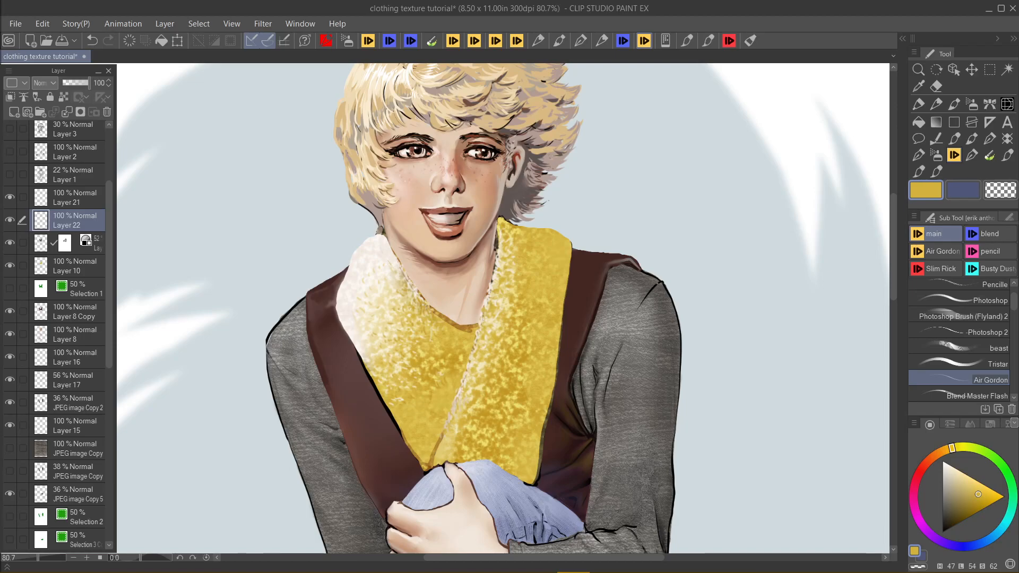
pyautogui.keyDown('alt'); pyautogui.click(479, 314); pyautogui.keyUp('alt')
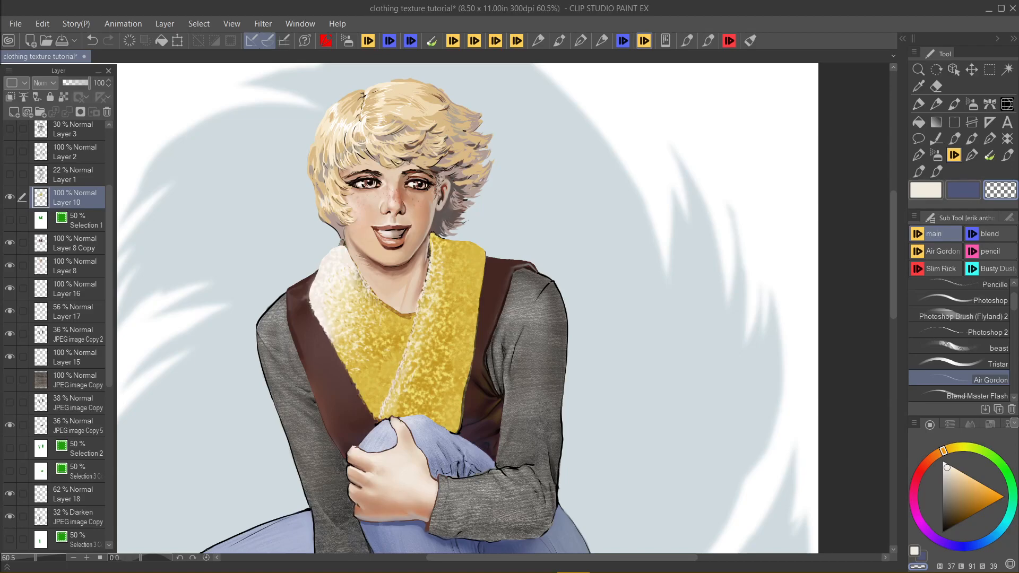
# Step: Inspect the finished fuzzy collar both close up and within the full figure
pyautogui.scroll(-10, 376, 433)
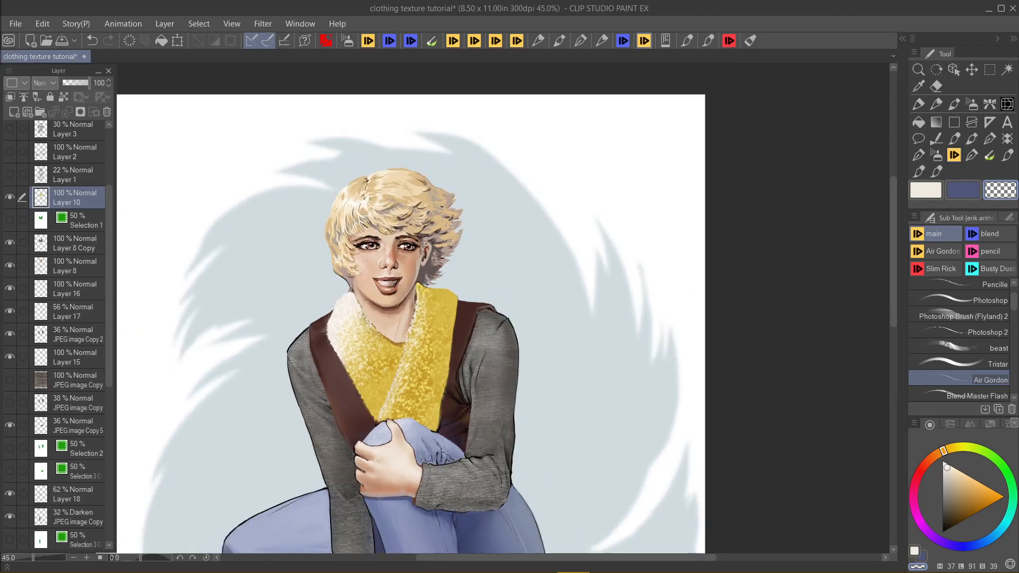
pyautogui.scroll(6, 377, 433)
pyautogui.scroll(3, 377, 433)
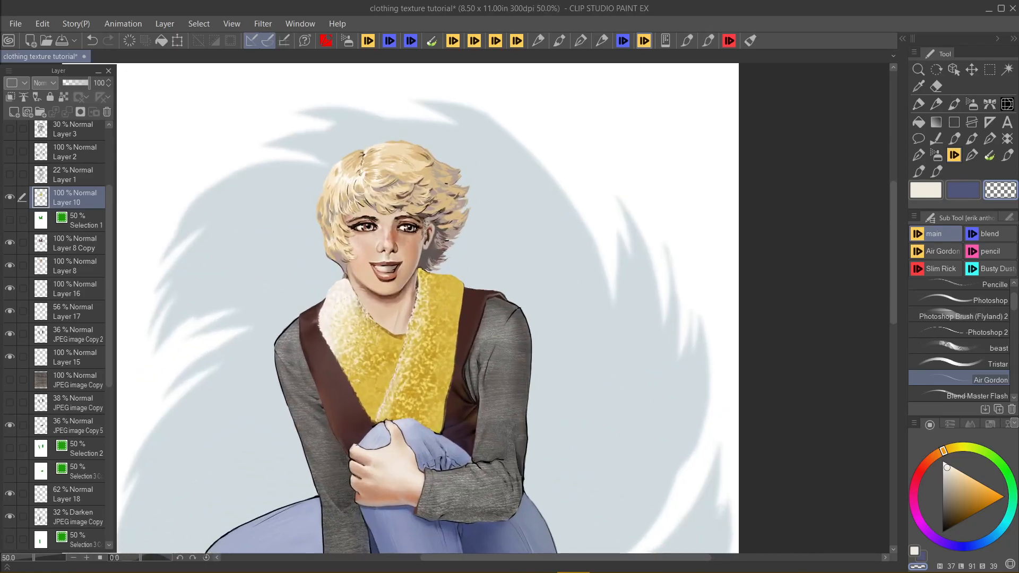
pyautogui.scroll(-4, 377, 433)
pyautogui.scroll(4, 376, 433)
pyautogui.scroll(2, 377, 432)
pyautogui.scroll(-5, 376, 433)
pyautogui.scroll(5, 392, 427)
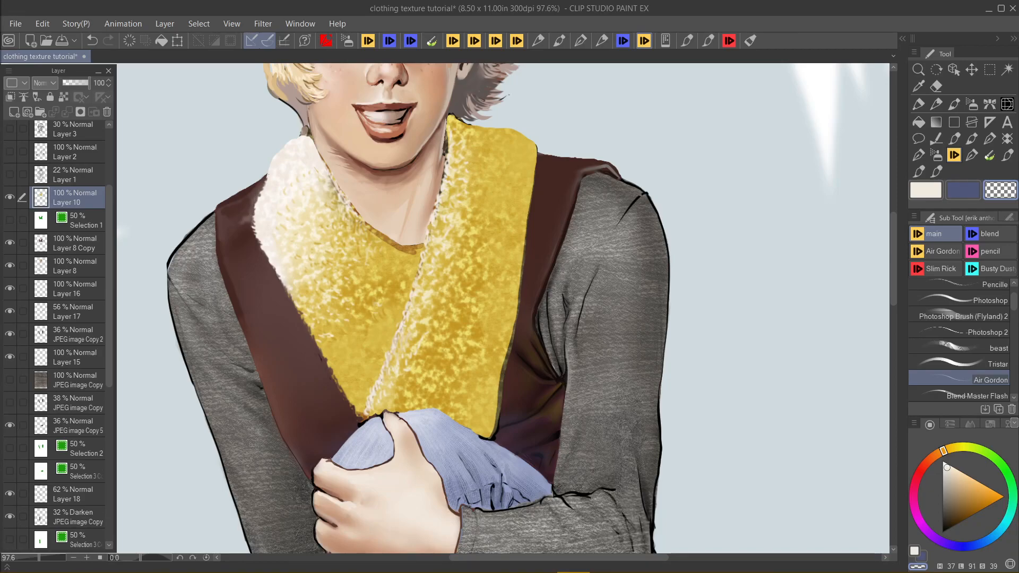
pyautogui.scroll(-6, 279, 179)
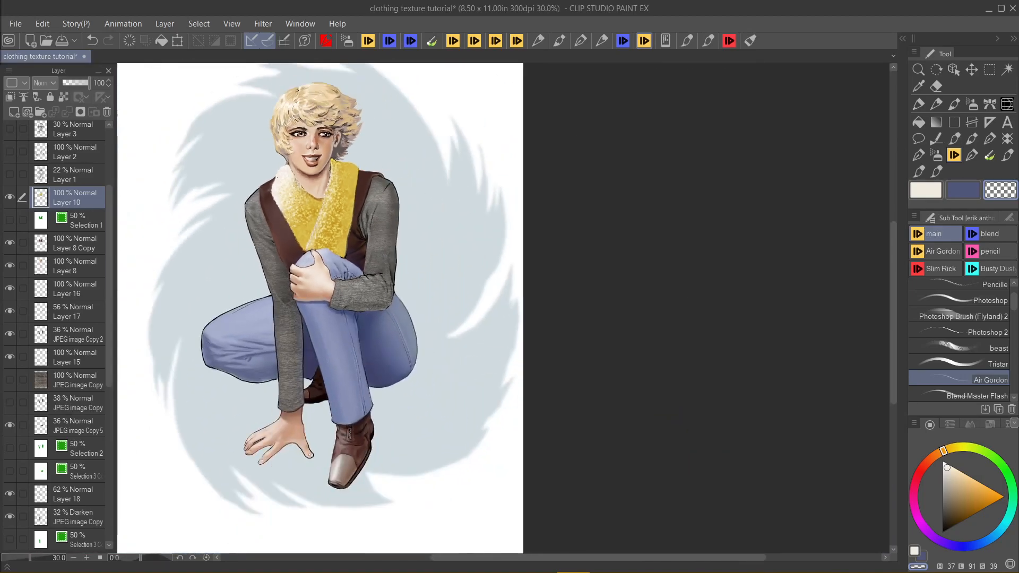
pyautogui.scroll(5, 294, 173)
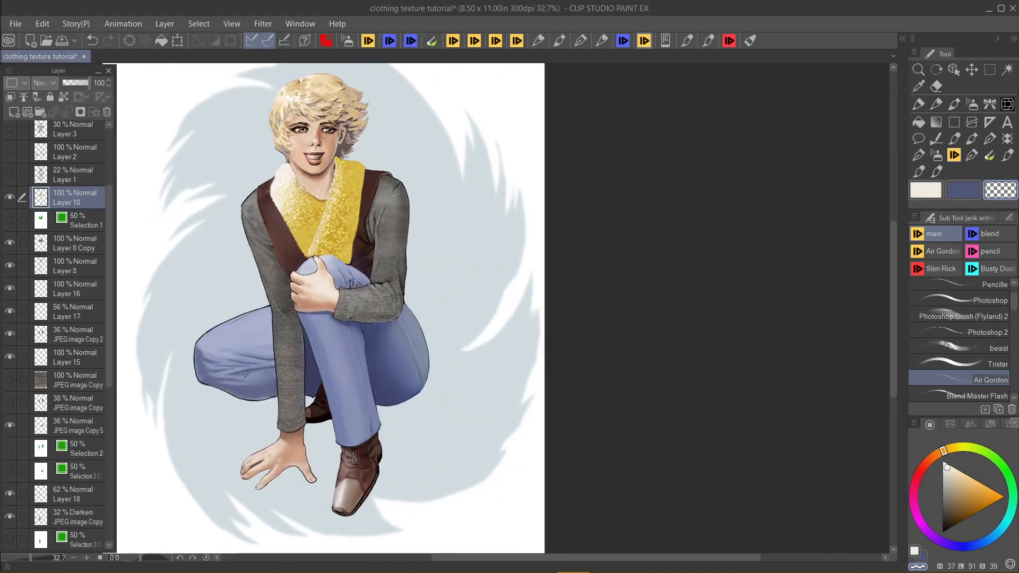
pyautogui.scroll(4, 294, 173)
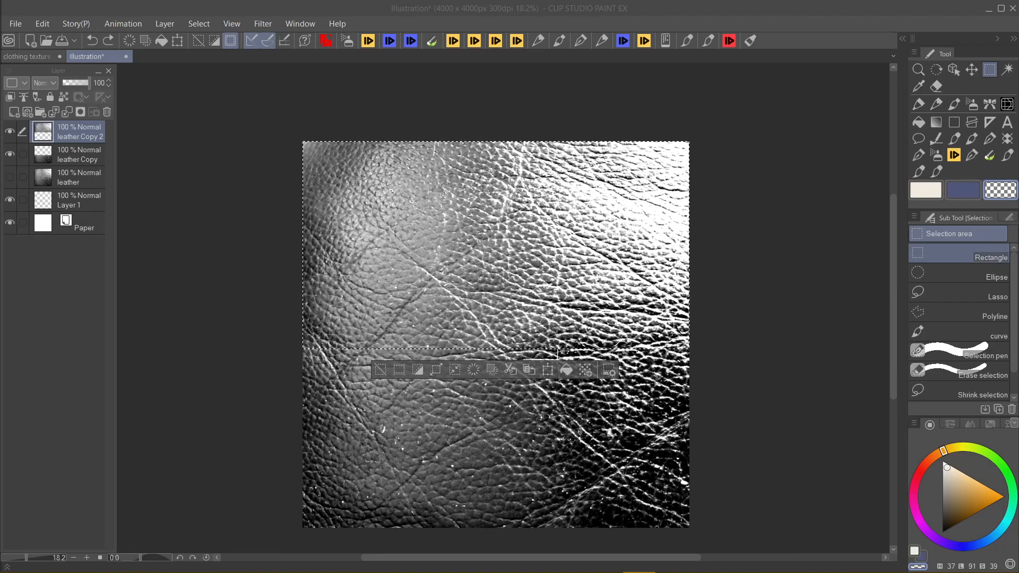
# Step: Check the clothing drawing, return to the leather illustration, and undo the rearrangement of the texture into quadrants
pyautogui.click(47, 55)
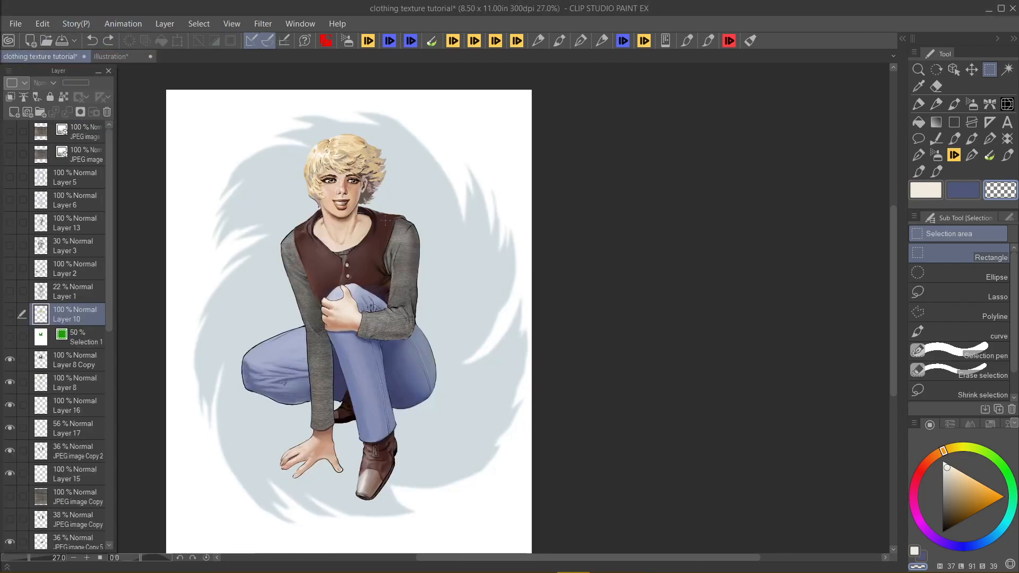
pyautogui.click(113, 55)
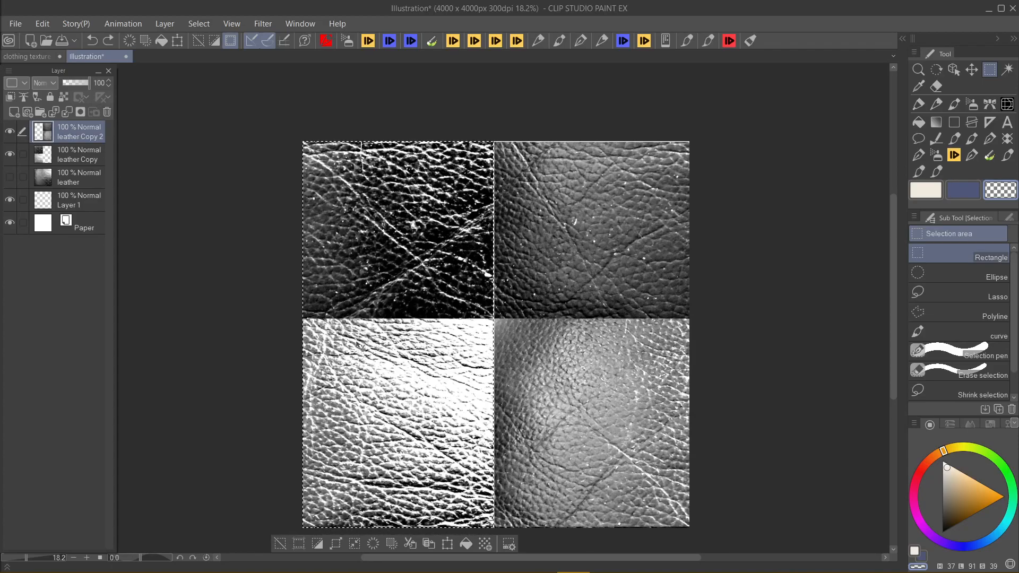
pyautogui.hotkey('ctrl', 'z')
pyautogui.hotkey('ctrl', 'z')
pyautogui.hotkey('ctrl', 'z')
pyautogui.hotkey('ctrl', 'z')
pyautogui.hotkey('ctrl', 'z')
pyautogui.hotkey('ctrl', 'z')
pyautogui.hotkey('ctrl', 'z')
pyautogui.hotkey('ctrl', 'z')
pyautogui.hotkey('ctrl', 'z')
pyautogui.hotkey('ctrl', 'z')
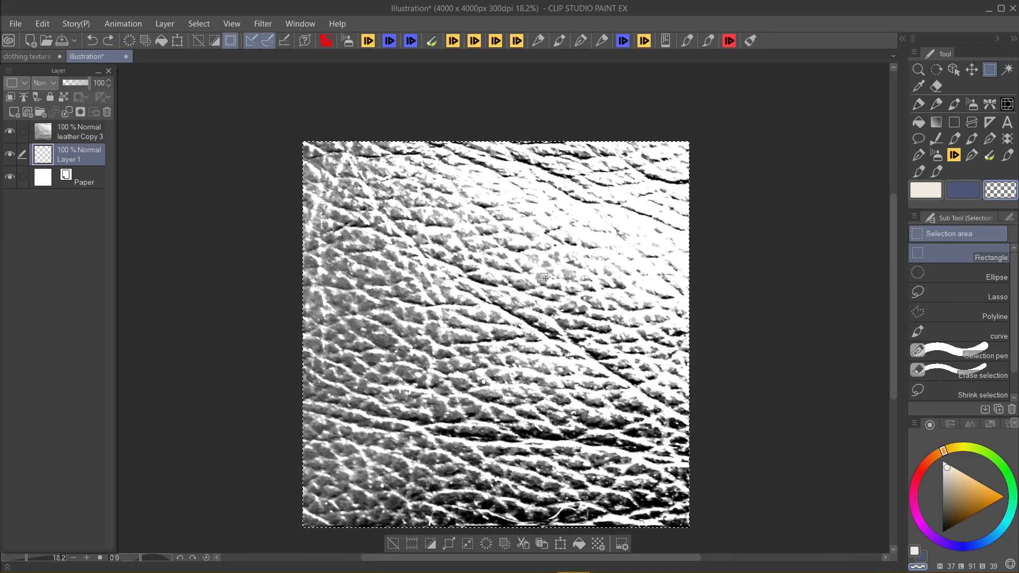
# Step: Clear the selection, delete the empty Layer 1, and duplicate the leather texture layer
pyautogui.hotkey('ctrl', 'd')
pyautogui.click(68, 130)
pyautogui.click(74, 155)
pyautogui.click(107, 112)
pyautogui.rightClick(79, 130)
pyautogui.click(186, 230)
# Step: Cut the duplicate's upper half onto its own layer, place it in the canvas's lower half, and hide the original leather layer
pyautogui.moveTo(268, 120); pyautogui.dragTo(758, 340)
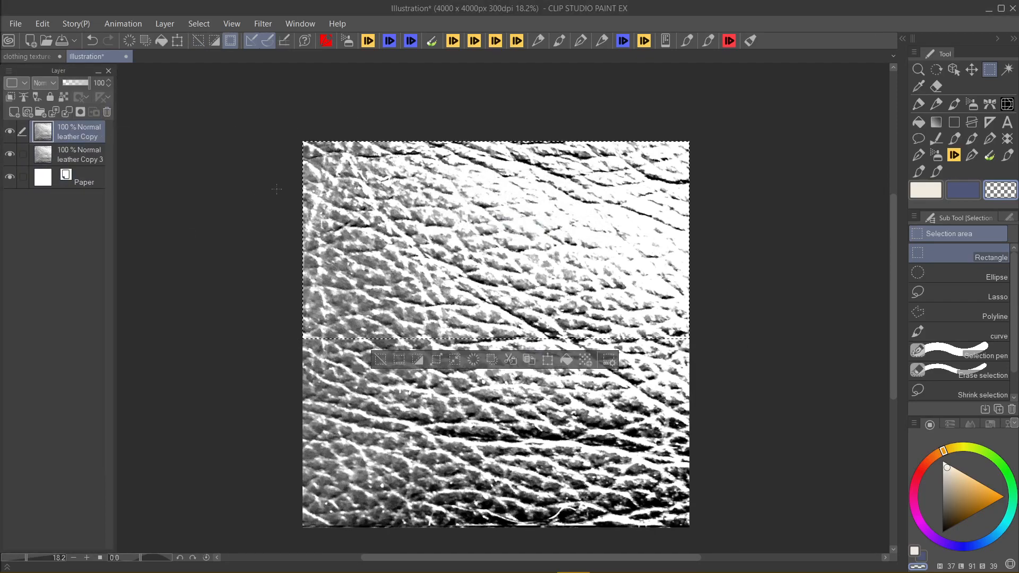
pyautogui.click(527, 361)
pyautogui.moveTo(507, 251); pyautogui.dragTo(500, 437)
pyautogui.hotkey('ctrl', 'z')
pyautogui.click(10, 176)
pyautogui.click(450, 224)
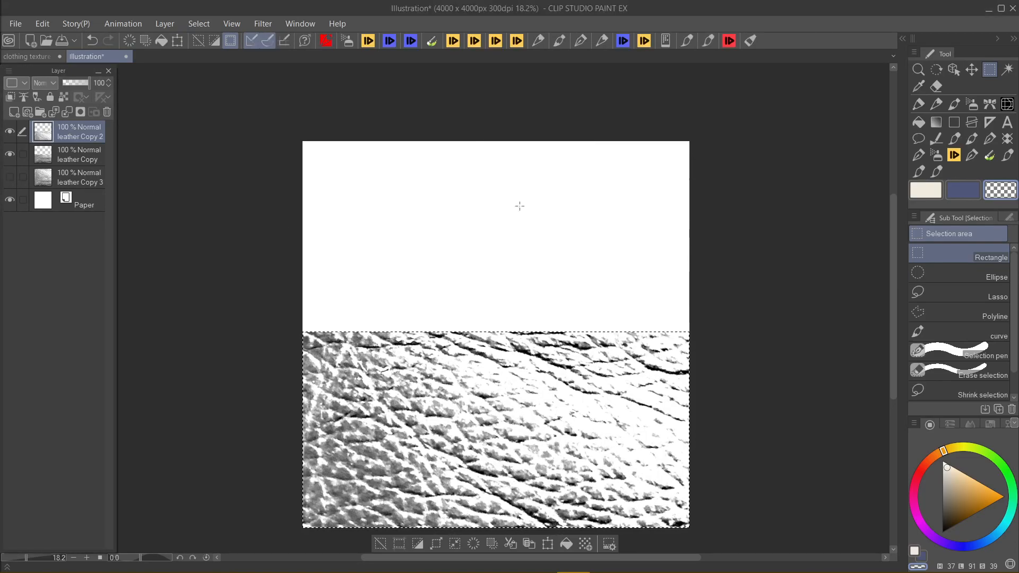
# Step: Move the duplicate's remaining lower-half piece up to fill the upper half of the canvas, and clear the selection
pyautogui.hotkey('ctrl', 't')
pyautogui.moveTo(454, 421); pyautogui.dragTo(454, 221)
pyautogui.click(455, 355)
pyautogui.hotkey('ctrl', 'd')
pyautogui.scroll(3, 381, 343)
pyautogui.scroll(-2, 381, 343)
# Step: Nudge the lower leather piece slightly upward with a transform to bring it closer to the seam
pyautogui.click(80, 133)
pyautogui.hotkey('ctrl', 't')
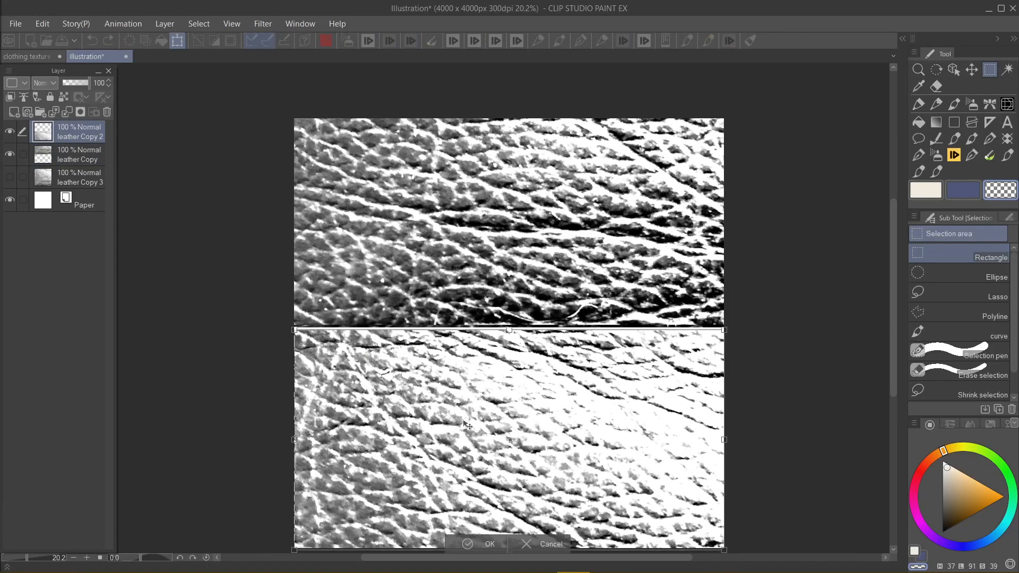
pyautogui.moveTo(442, 439); pyautogui.dragTo(443, 438)
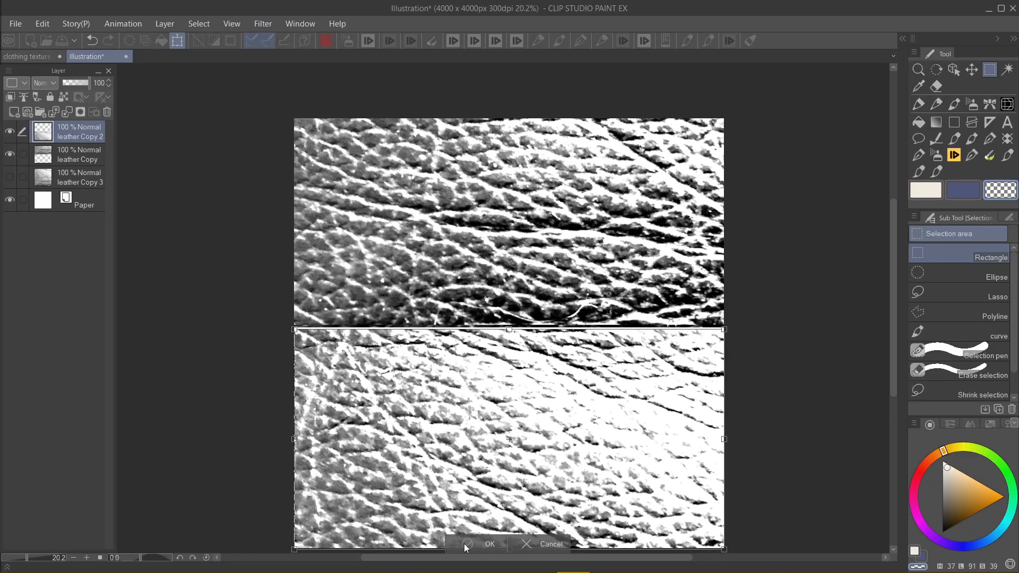
pyautogui.scroll(-1, 445, 483)
pyautogui.scroll(-1, 442, 482)
pyautogui.scroll(2, 442, 482)
pyautogui.moveTo(452, 474); pyautogui.dragTo(424, 415)
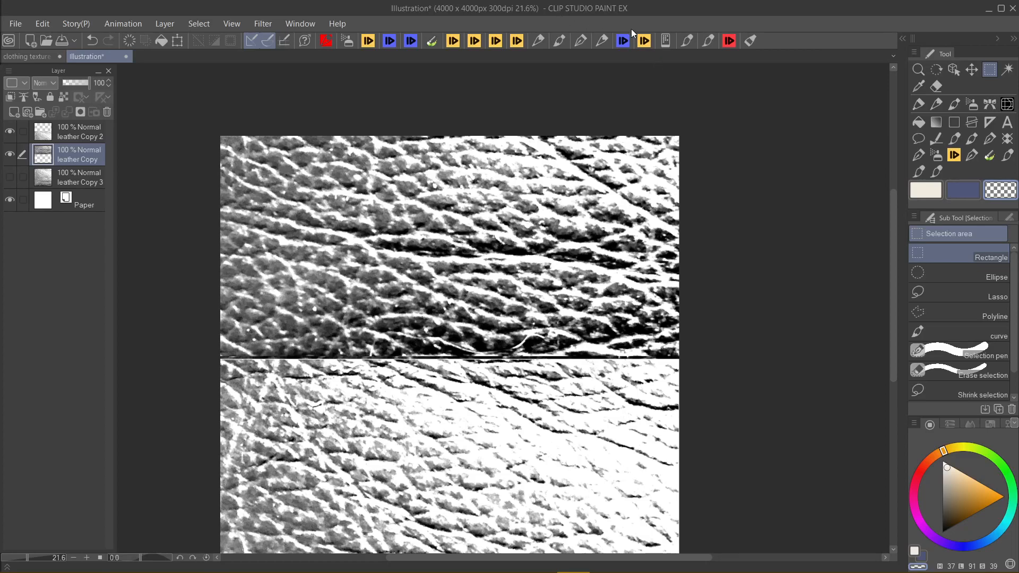
# Step: Fade the bottom edge of the upper leather piece along the seam using the Air Gordon brush with transparent colour
pyautogui.click(623, 45)
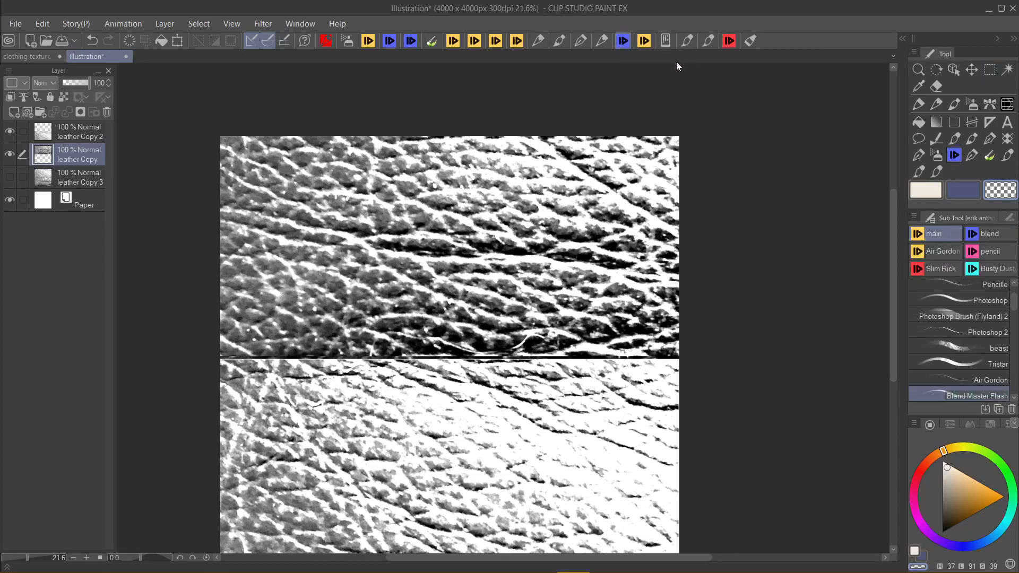
pyautogui.click(957, 383)
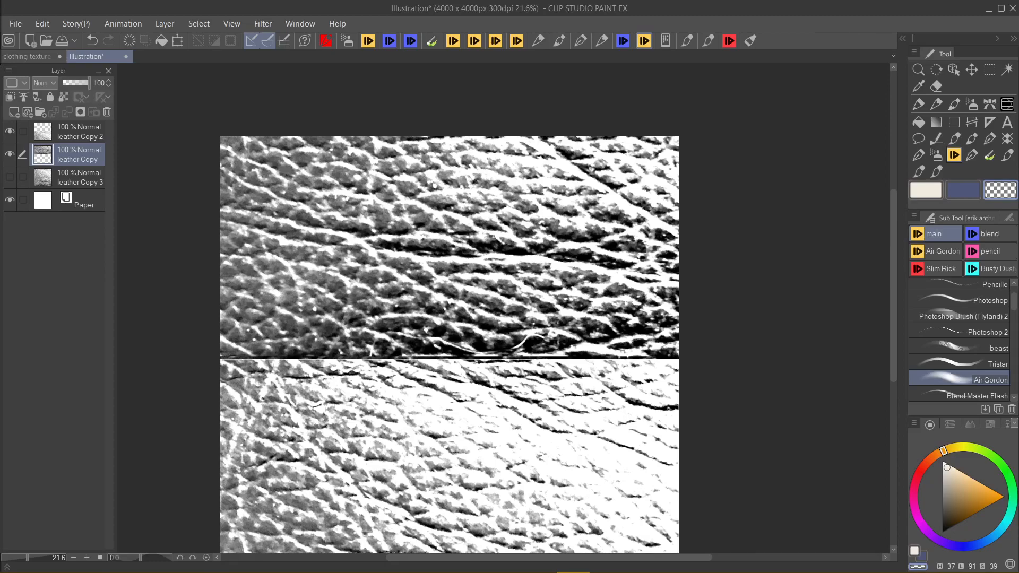
pyautogui.moveTo(222, 357)
pyautogui.mouseDown()
pyautogui.moveTo(298, 337)
pyautogui.moveTo(276, 337)
pyautogui.moveTo(366, 354)
pyautogui.mouseUp()
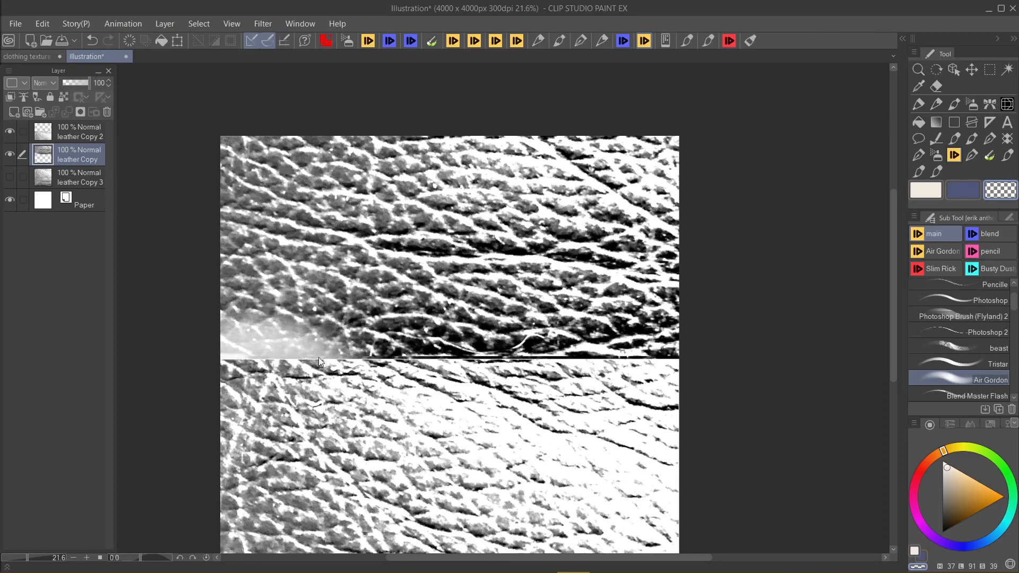
pyautogui.hotkey('ctrl', 'z')
pyautogui.moveTo(228, 345)
pyautogui.mouseDown()
pyautogui.moveTo(659, 346)
pyautogui.moveTo(260, 348)
pyautogui.mouseUp()
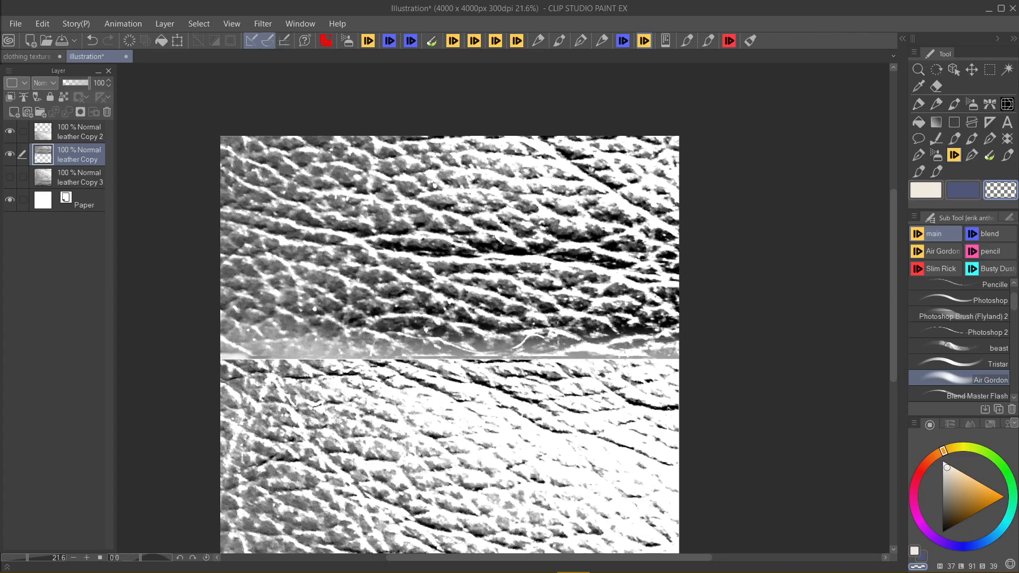
# Step: Fade the top edge of the lower leather piece along the seam with soft transparent strokes, and reselect the upper piece's layer
pyautogui.click(74, 136)
pyautogui.moveTo(250, 383)
pyautogui.mouseDown()
pyautogui.moveTo(664, 388)
pyautogui.moveTo(674, 403)
pyautogui.mouseUp()
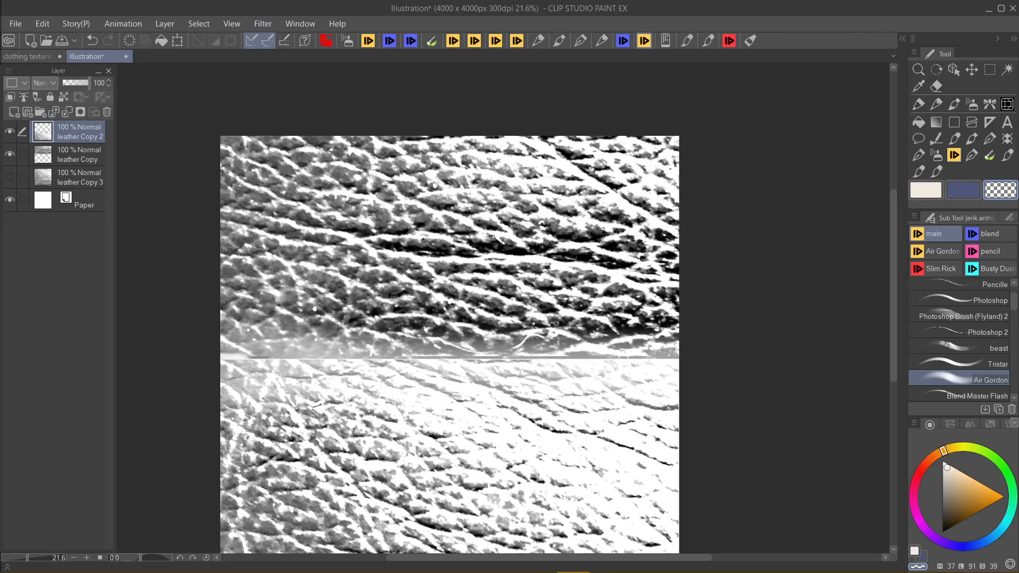
pyautogui.moveTo(221, 362); pyautogui.dragTo(532, 361)
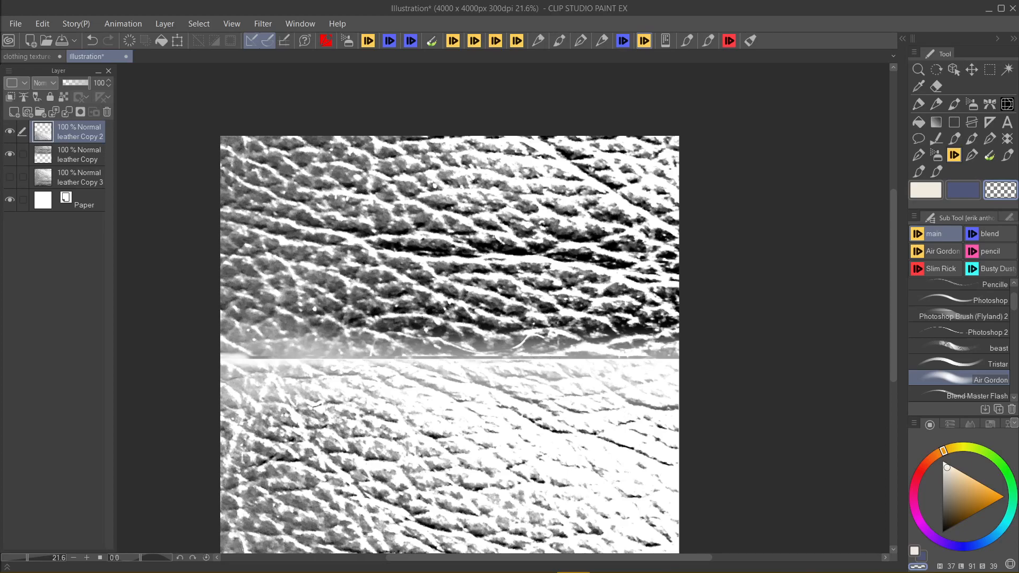
pyautogui.moveTo(608, 362); pyautogui.dragTo(618, 361)
pyautogui.click(84, 154)
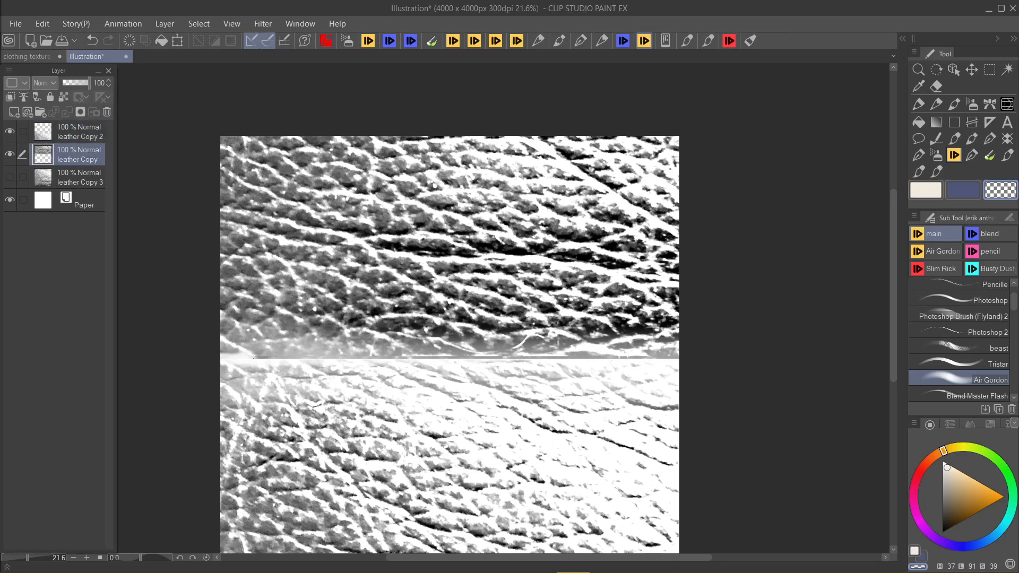
# Step: Erase the seam edge of the leather Copy layer with the transparent Air Gordon brush and shift the layer down to overlap the lower texture
pyautogui.moveTo(263, 357)
pyautogui.mouseDown()
pyautogui.moveTo(635, 356)
pyautogui.moveTo(621, 356)
pyautogui.mouseUp()
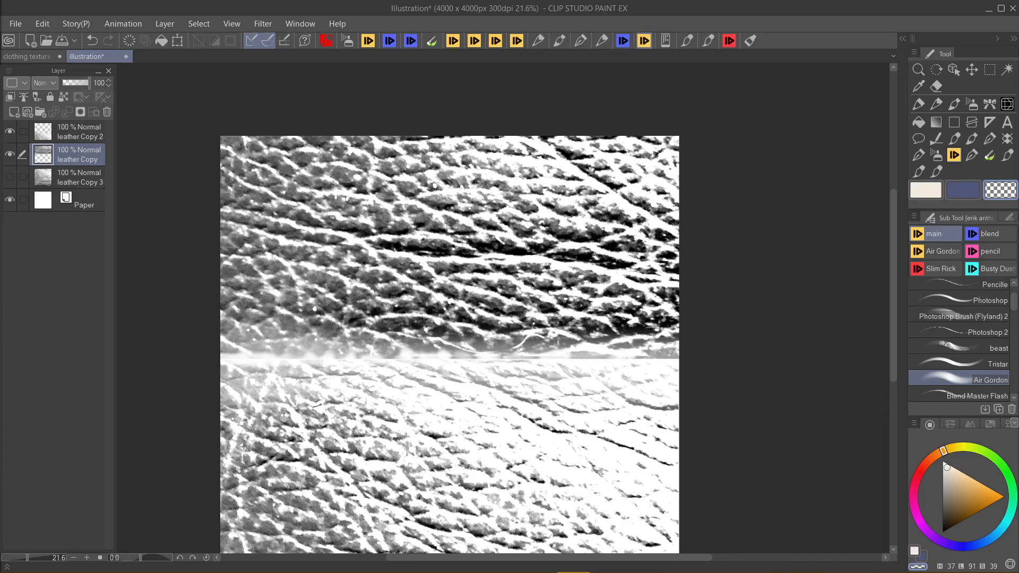
pyautogui.scroll(-2, 631, 354)
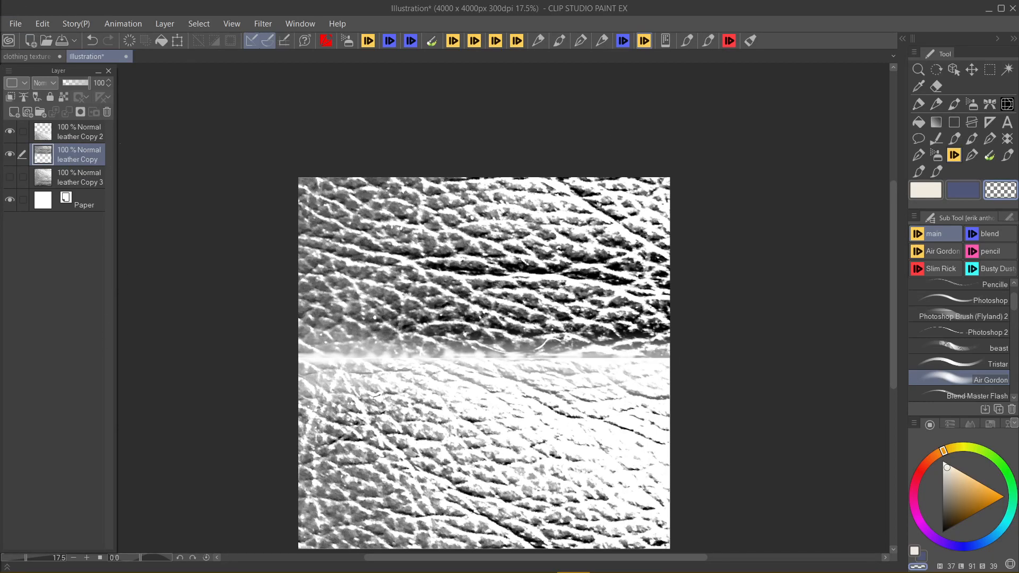
pyautogui.hotkey('ctrl', 't')
pyautogui.moveTo(411, 272); pyautogui.dragTo(412, 294)
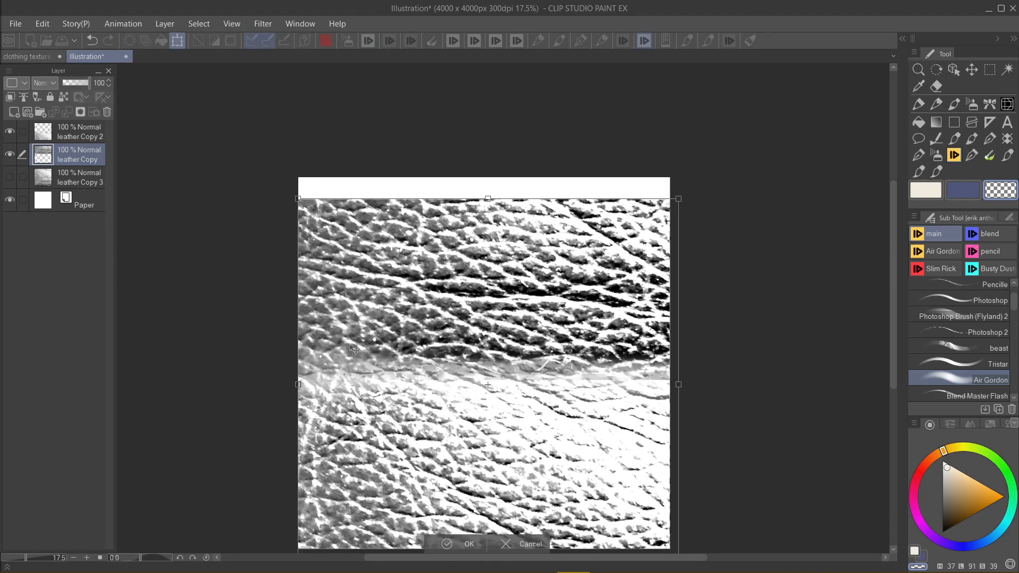
pyautogui.click(448, 544)
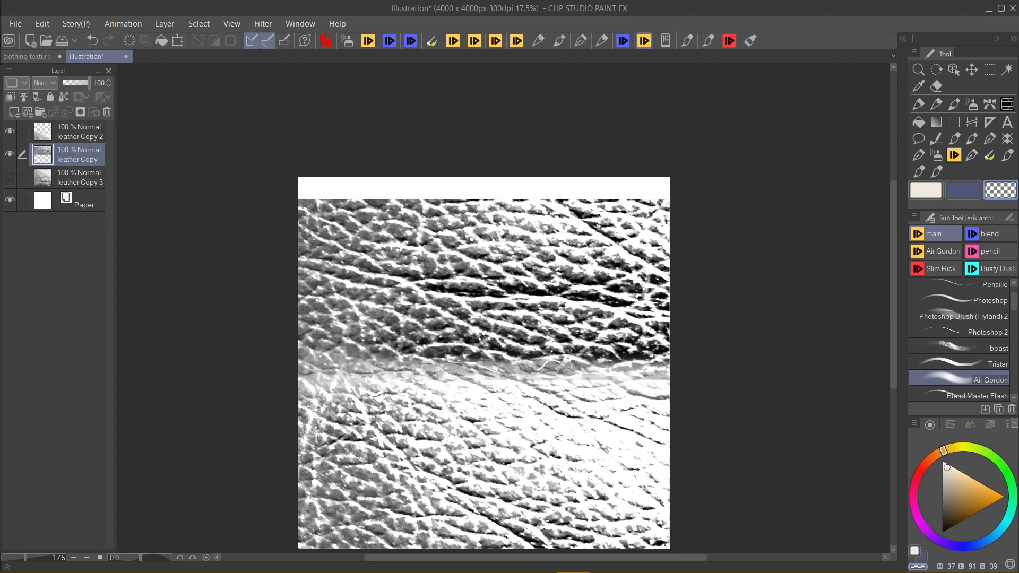
# Step: Paint over the horizontal seam using PEN - G-Pen (MS5) 2 in a dark grey sampled from the leather texture
pyautogui.click(586, 47)
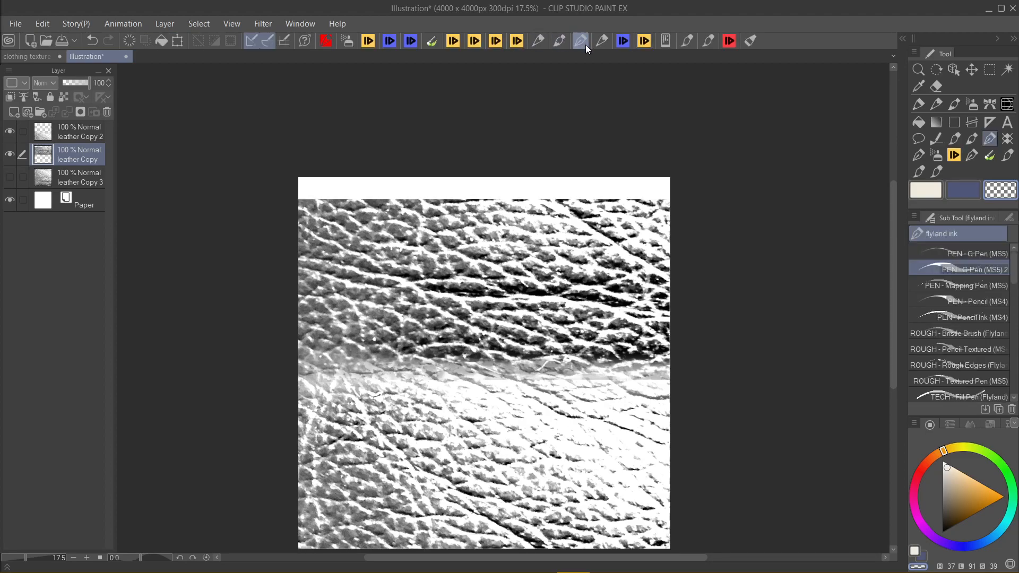
pyautogui.click(919, 193)
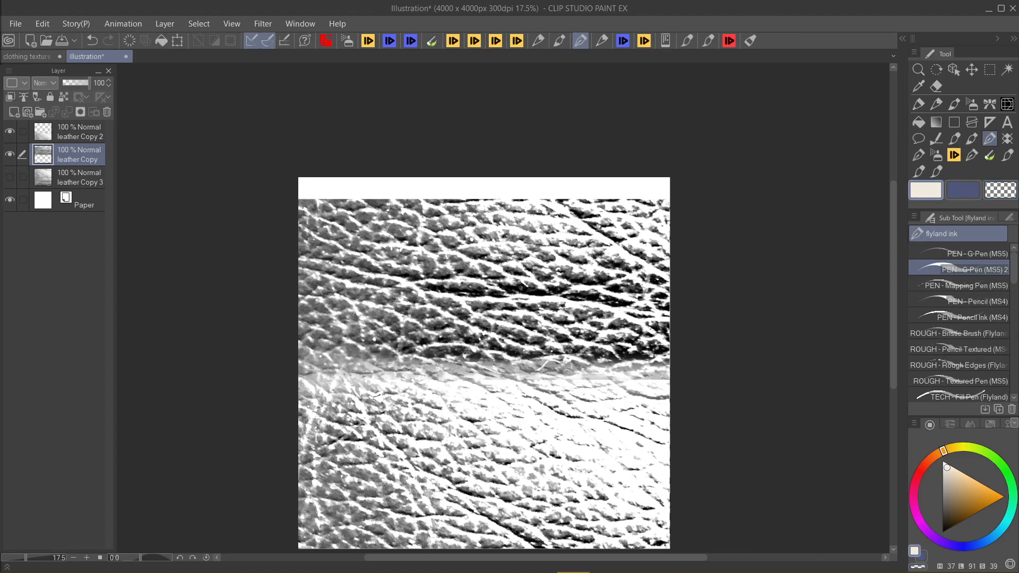
pyautogui.keyDown('alt'); pyautogui.click(651, 350); pyautogui.keyUp('alt')
pyautogui.click(514, 372)
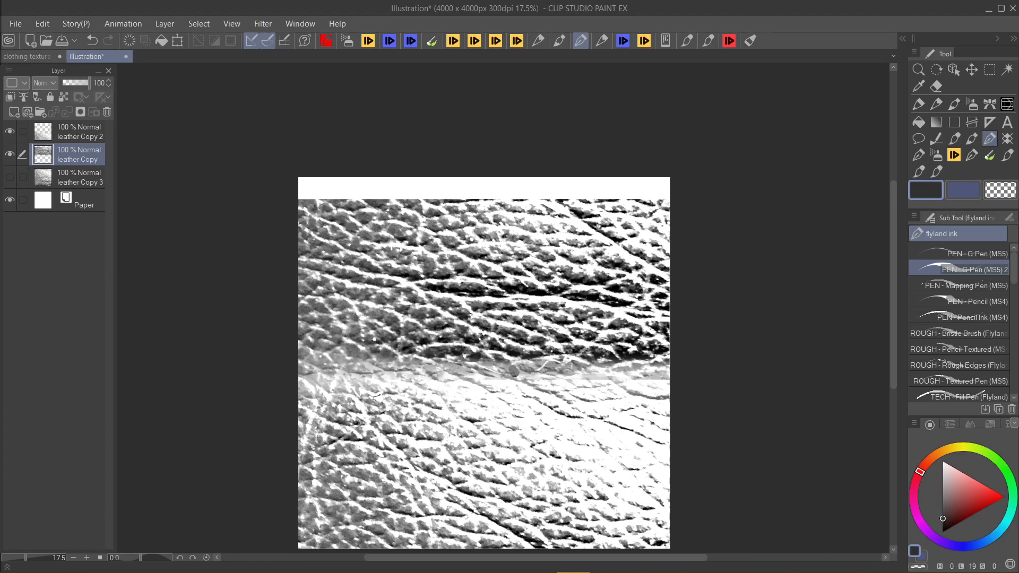
pyautogui.hotkey('ctrl', 'z')
pyautogui.click(446, 368)
pyautogui.moveTo(464, 375); pyautogui.dragTo(383, 372)
pyautogui.moveTo(514, 378); pyautogui.dragTo(512, 382)
pyautogui.moveTo(542, 378); pyautogui.dragTo(595, 375)
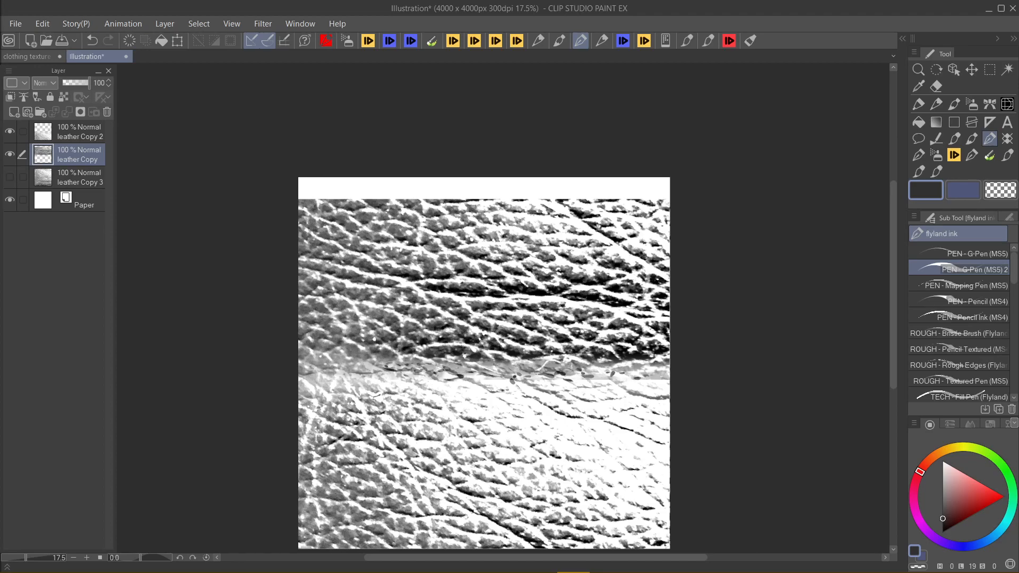
# Step: Add a new layer above leather Copy and paint near-black strokes along the seam with the G-Pen
pyautogui.press('x')
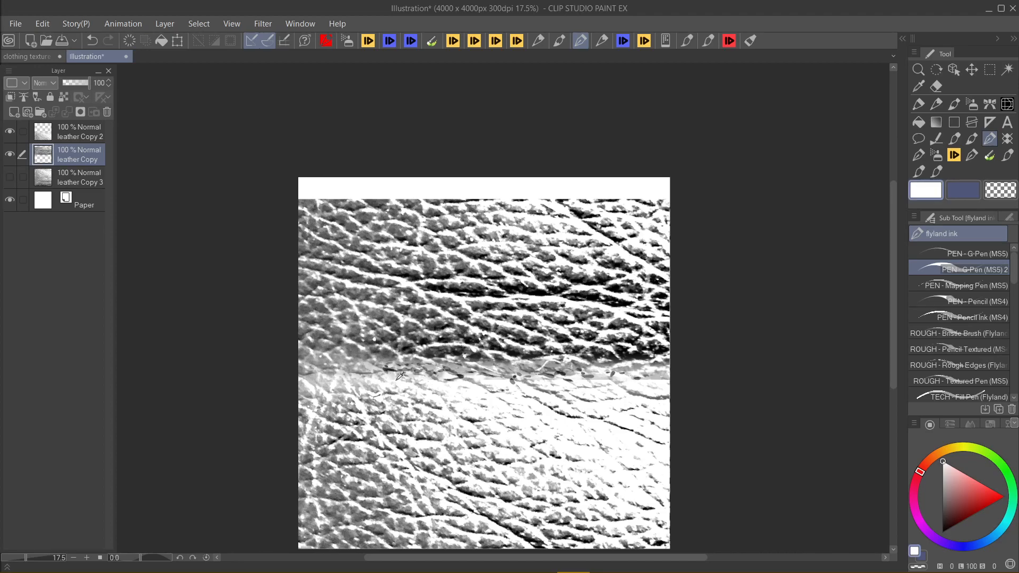
pyautogui.click(15, 112)
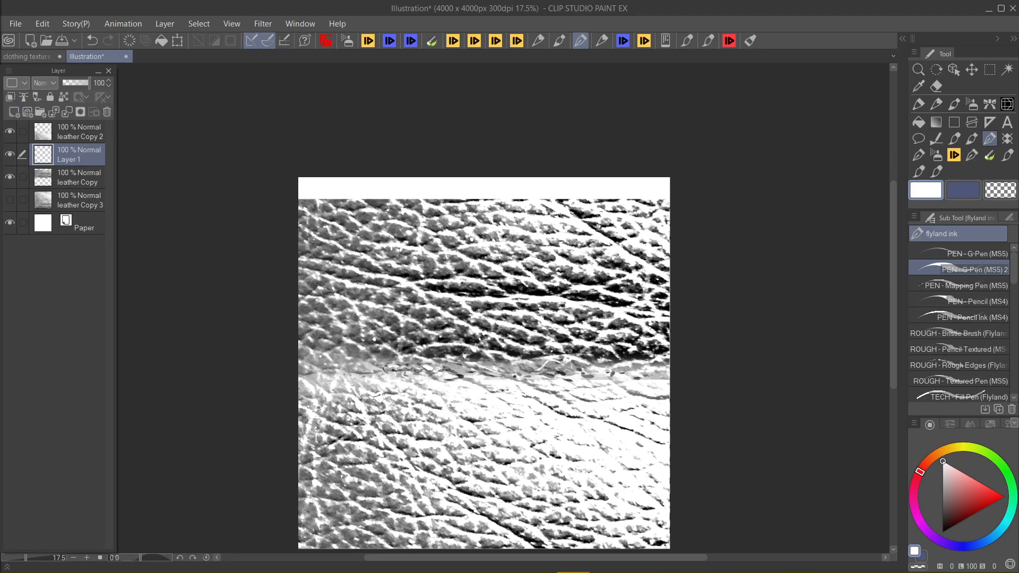
pyautogui.press('x')
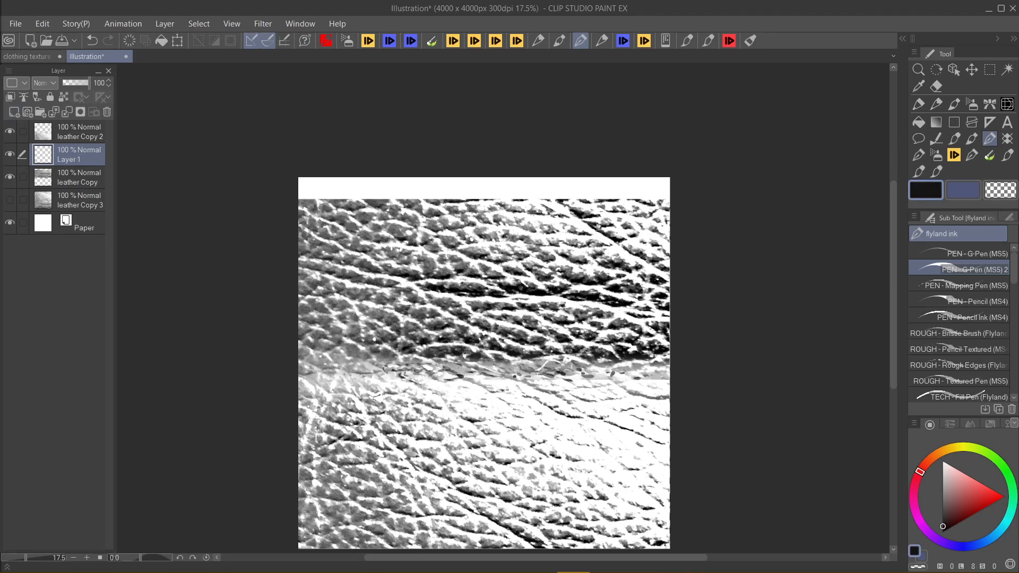
pyautogui.moveTo(375, 380); pyautogui.dragTo(388, 375)
pyautogui.moveTo(420, 355); pyautogui.dragTo(481, 355)
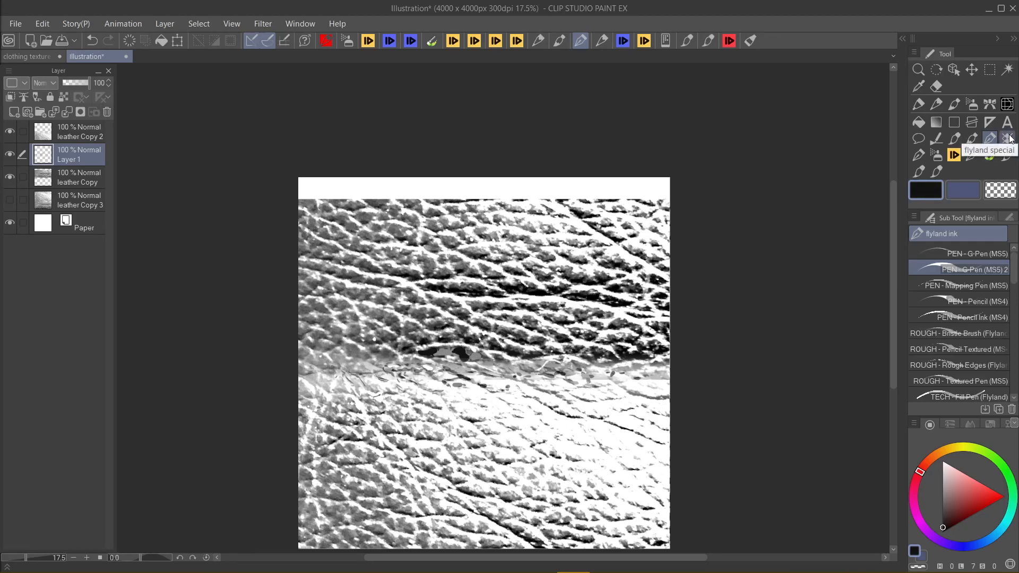
# Step: Scale the leather Copy and leather Copy 2 layers up slightly together to cover the canvas's upper edge
pyautogui.click(1008, 104)
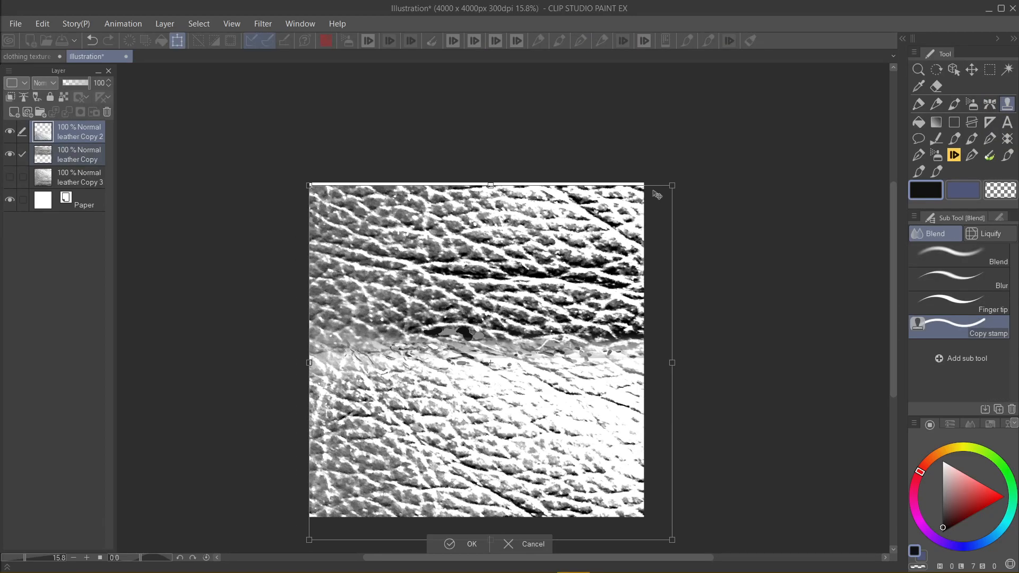
pyautogui.moveTo(671, 186); pyautogui.dragTo(676, 175)
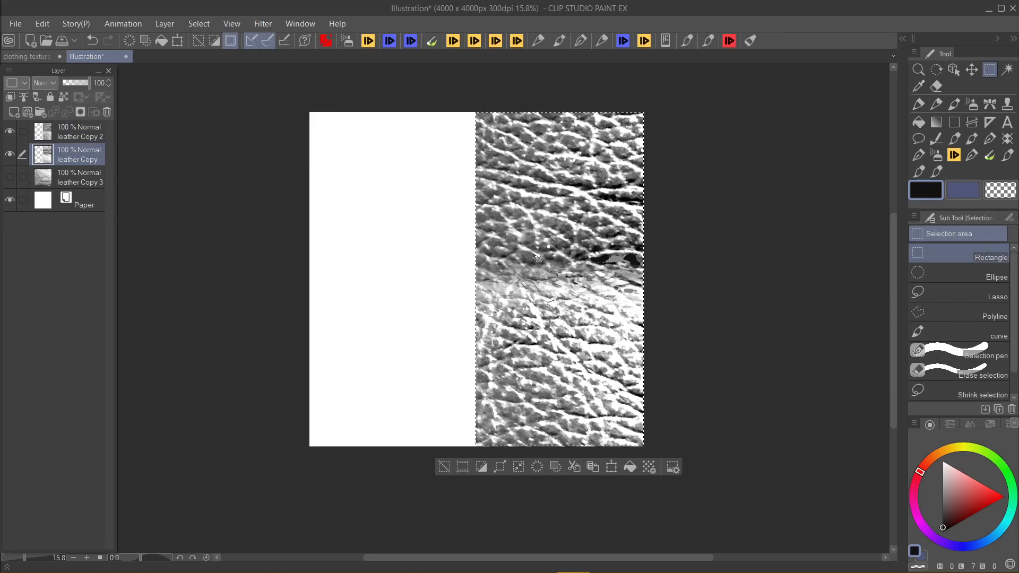
# Step: Move the selected half of the leather Copy layer to fill the empty left half of the canvas
pyautogui.hotkey('ctrl', 't')
pyautogui.moveTo(527, 258); pyautogui.dragTo(517, 302)
pyautogui.press('Left')
pyautogui.press('Left')
pyautogui.press('Left')
pyautogui.press('Left')
pyautogui.press('Left')
pyautogui.press('Left')
pyautogui.press('Left')
pyautogui.press('Left')
pyautogui.press('Left')
pyautogui.press('Left')
pyautogui.press('Left')
pyautogui.press('Left')
pyautogui.press('Left')
pyautogui.press('Left')
pyautogui.press('Left')
pyautogui.press('Left')
pyautogui.press('Left')
pyautogui.press('Left')
pyautogui.press('Left')
pyautogui.press('Left')
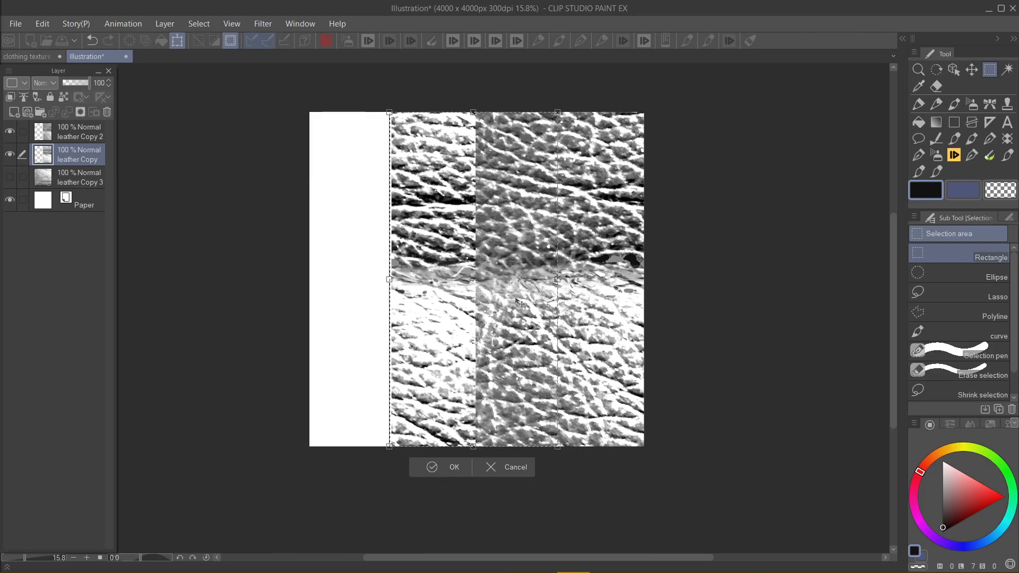
pyautogui.press('Left')
pyautogui.press('Left')
pyautogui.press('Left')
pyautogui.press('Left')
pyautogui.press('Left')
pyautogui.press('Left')
pyautogui.press('Left')
pyautogui.press('Left')
pyautogui.press('Left')
pyautogui.press('Left')
pyautogui.press('Left')
pyautogui.press('Left')
pyautogui.press('Left')
pyautogui.press('Left')
pyautogui.press('Left')
pyautogui.press('Left')
pyautogui.press('Left')
pyautogui.press('Left')
pyautogui.press('Left')
pyautogui.press('Left')
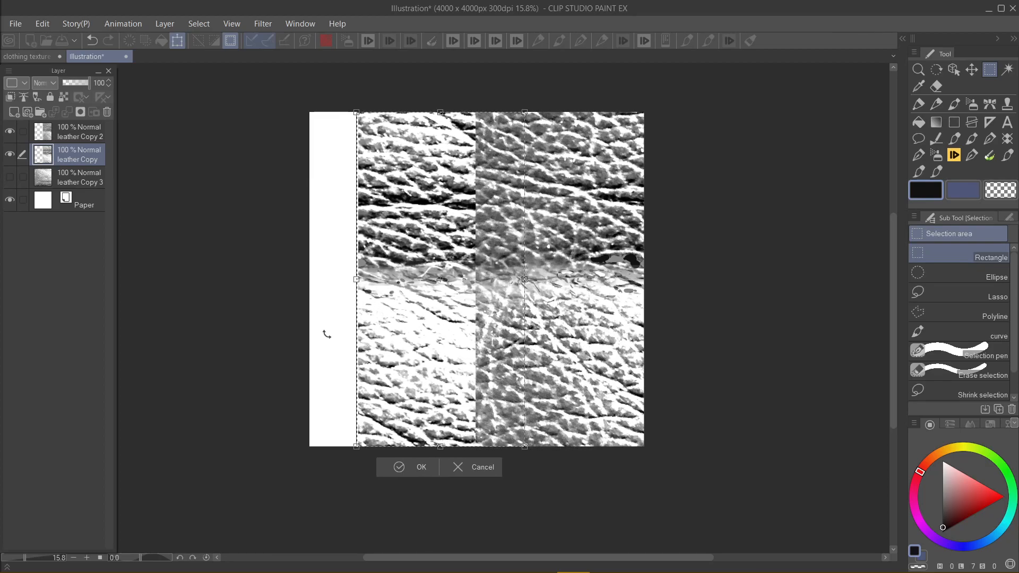
pyautogui.press('Left')
pyautogui.press('Left')
pyautogui.press('Left')
pyautogui.press('Left')
pyautogui.press('Left')
pyautogui.press('Left')
pyautogui.press('Left')
pyautogui.press('Left')
pyautogui.press('Left')
pyautogui.press('Left')
pyautogui.press('Left')
pyautogui.press('Left')
pyautogui.press('Left')
pyautogui.press('Left')
pyautogui.press('Left')
pyautogui.press('Left')
pyautogui.press('Left')
pyautogui.press('Left')
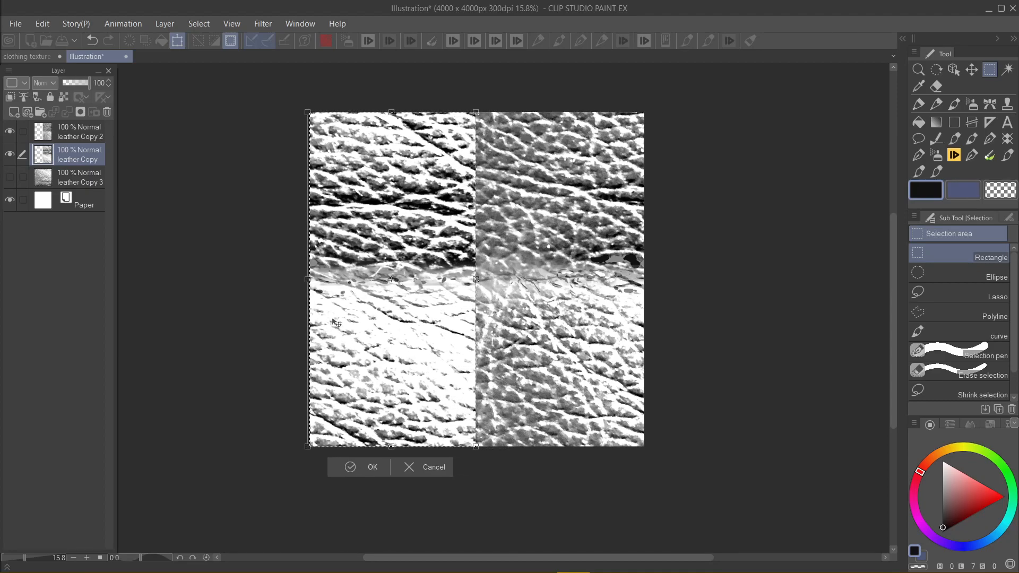
pyautogui.press('Return')
# Step: Merge leather Copy 2 into leather Copy and clone texture over the vertical and horizontal seams with Copy stamp
pyautogui.click(66, 128)
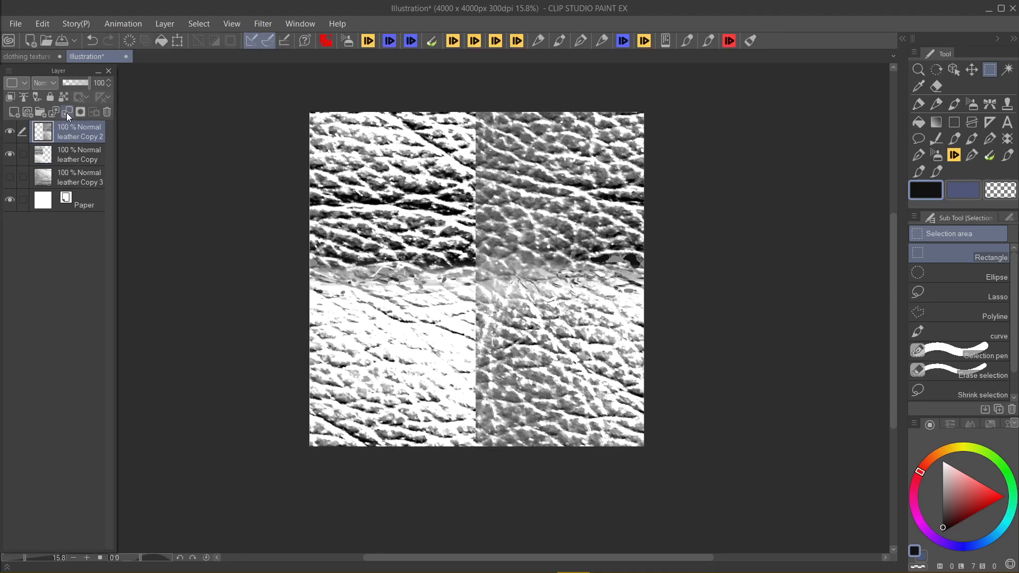
pyautogui.click(66, 113)
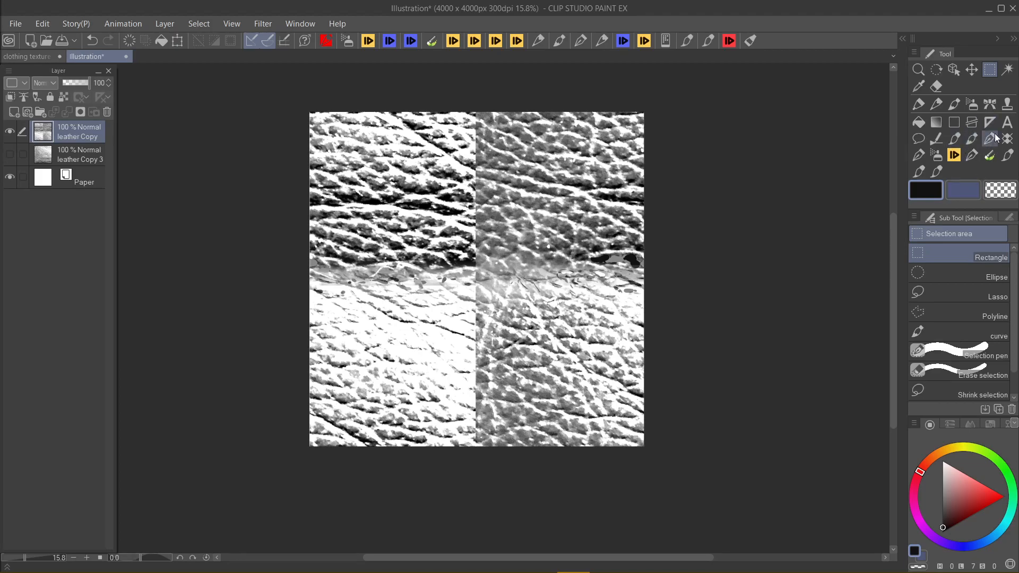
pyautogui.click(1008, 106)
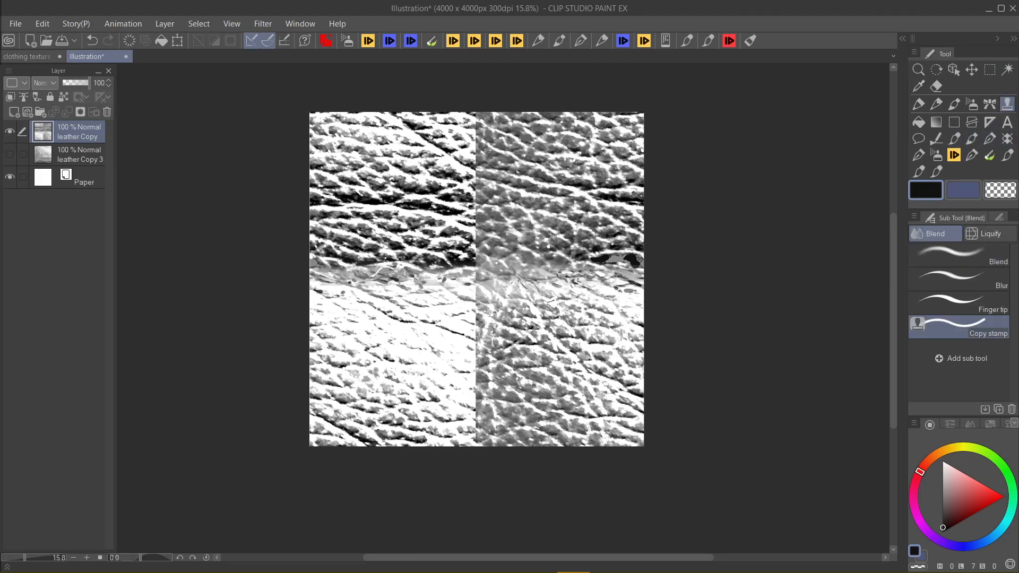
pyautogui.moveTo(427, 268); pyautogui.dragTo(458, 294)
pyautogui.moveTo(372, 281)
pyautogui.mouseDown()
pyautogui.moveTo(467, 297)
pyautogui.moveTo(509, 239)
pyautogui.moveTo(451, 339)
pyautogui.moveTo(478, 244)
pyautogui.mouseUp()
pyautogui.moveTo(478, 153)
pyautogui.mouseDown()
pyautogui.moveTo(552, 181)
pyautogui.moveTo(478, 318)
pyautogui.moveTo(404, 371)
pyautogui.moveTo(547, 372)
pyautogui.mouseUp()
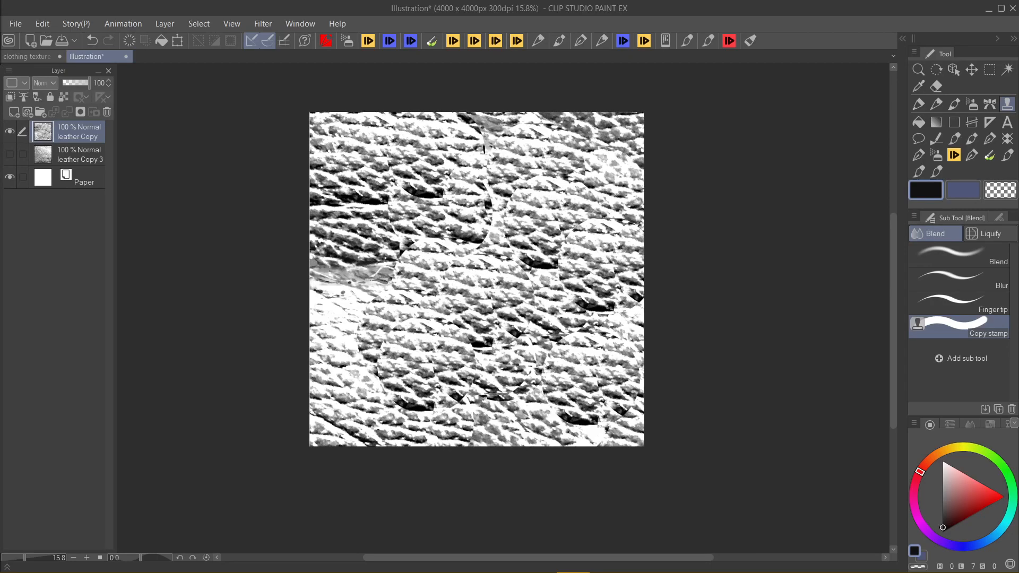
pyautogui.moveTo(484, 159)
pyautogui.mouseDown()
pyautogui.moveTo(403, 191)
pyautogui.moveTo(393, 212)
pyautogui.mouseUp()
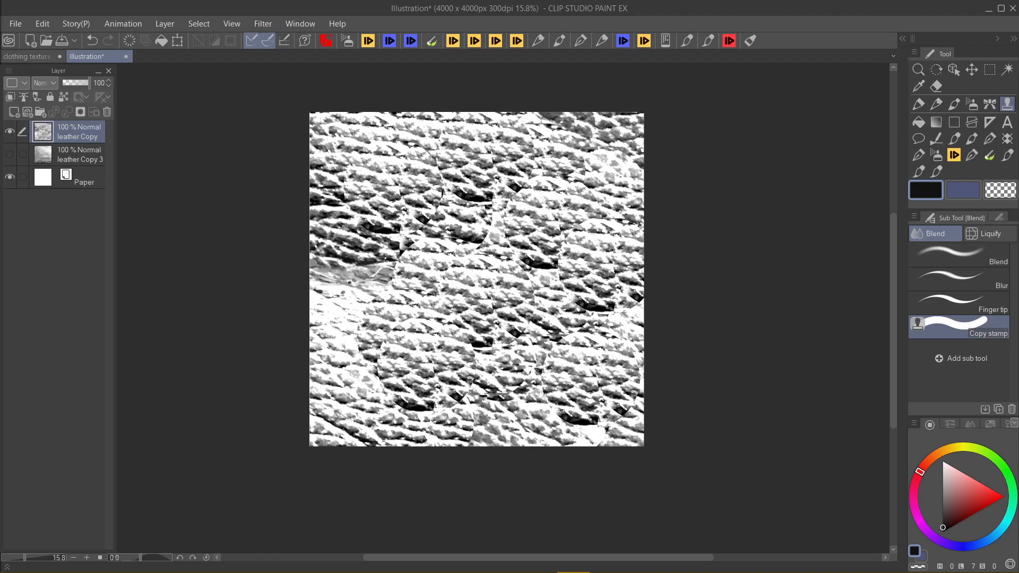
# Step: Undo the latest Copy stamp strokes in the right and lower parts of the leather texture
pyautogui.click(580, 46)
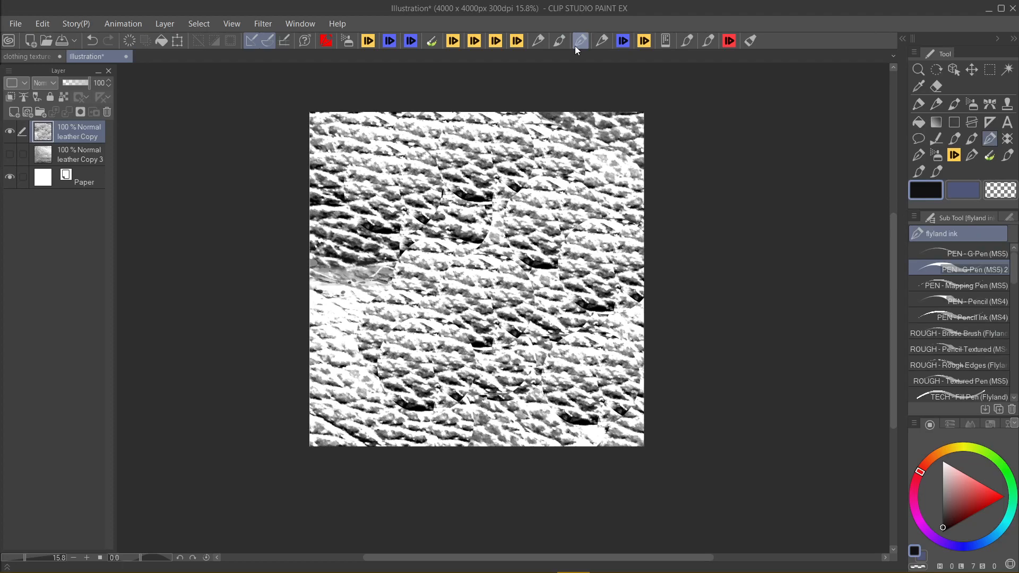
pyautogui.hotkey('ctrl', 'z')
pyautogui.hotkey('ctrl', 'z')
pyautogui.hotkey('ctrl', 'z')
pyautogui.hotkey('ctrl', 'z')
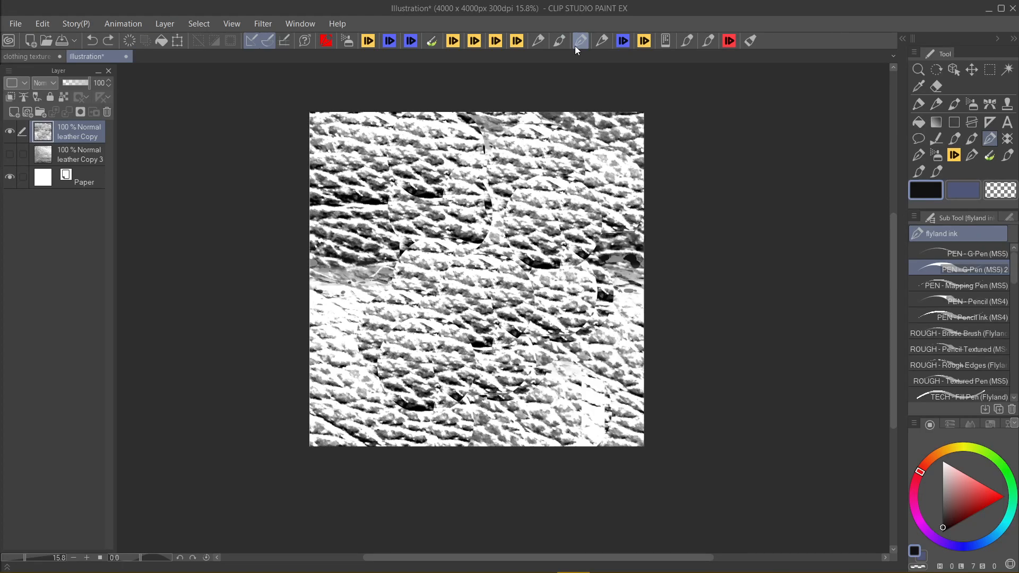
pyautogui.hotkey('ctrl', 'z')
pyautogui.hotkey('ctrl', 'z')
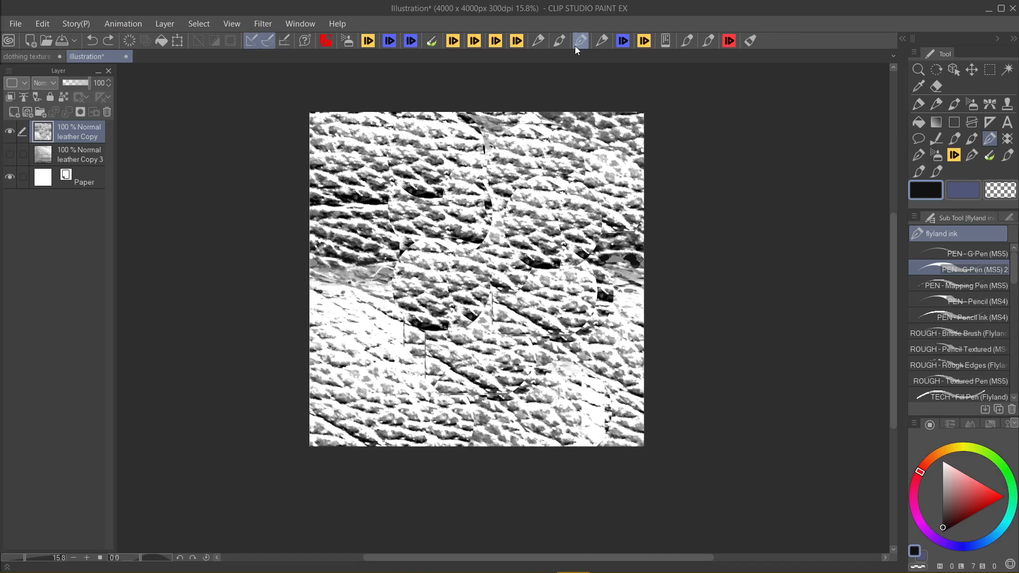
pyautogui.hotkey('ctrl', 'z')
pyautogui.hotkey('ctrl', 'z')
pyautogui.hotkey('ctrl', 'z')
pyautogui.hotkey('ctrl', 'z')
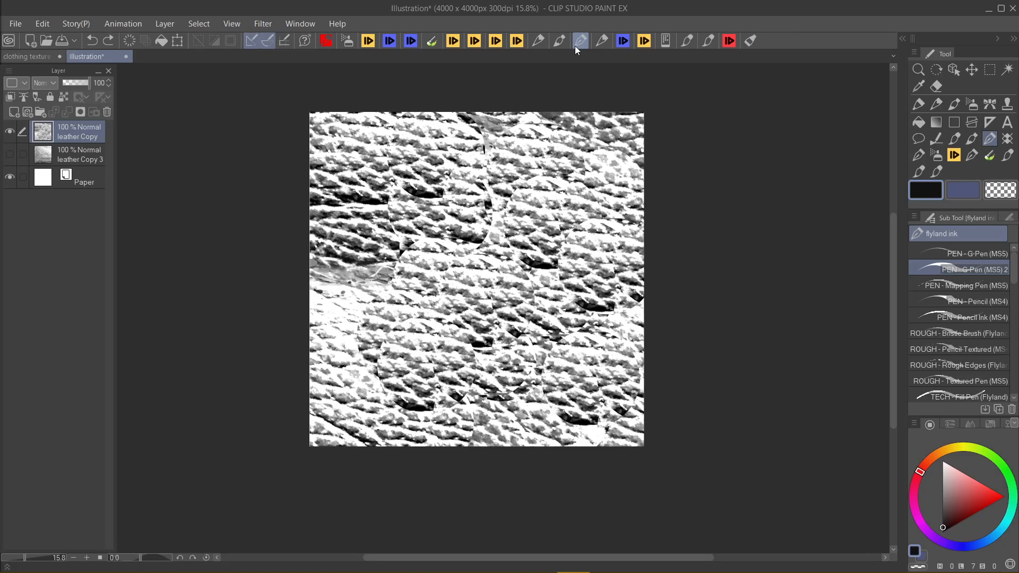
pyautogui.hotkey('ctrl', 'z')
pyautogui.hotkey('ctrl', 'z')
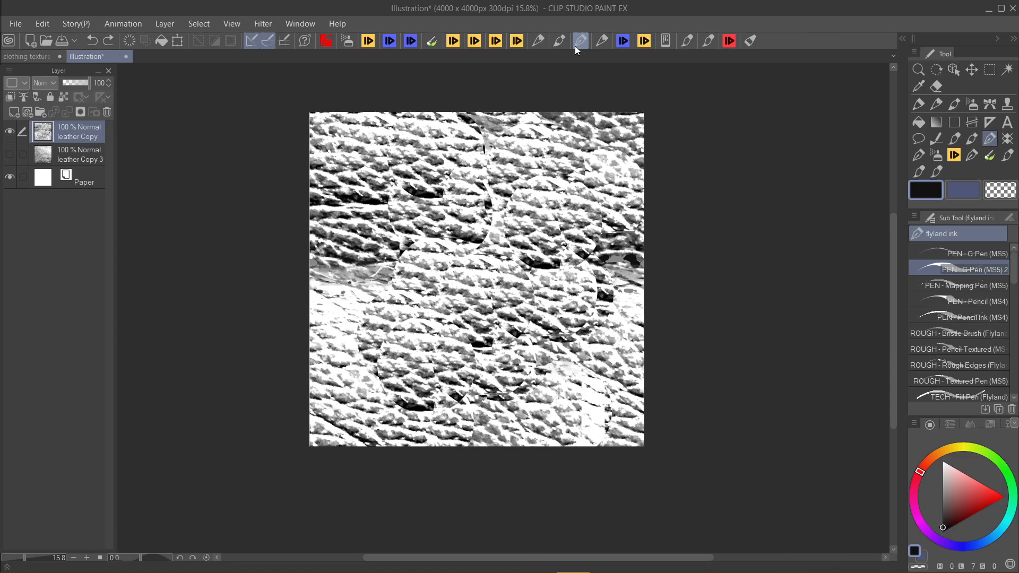
# Step: Clone leather texture with Copy stamp over the remaining seam areas at the middle right, middle left, lower right and upper centre
pyautogui.click(1008, 104)
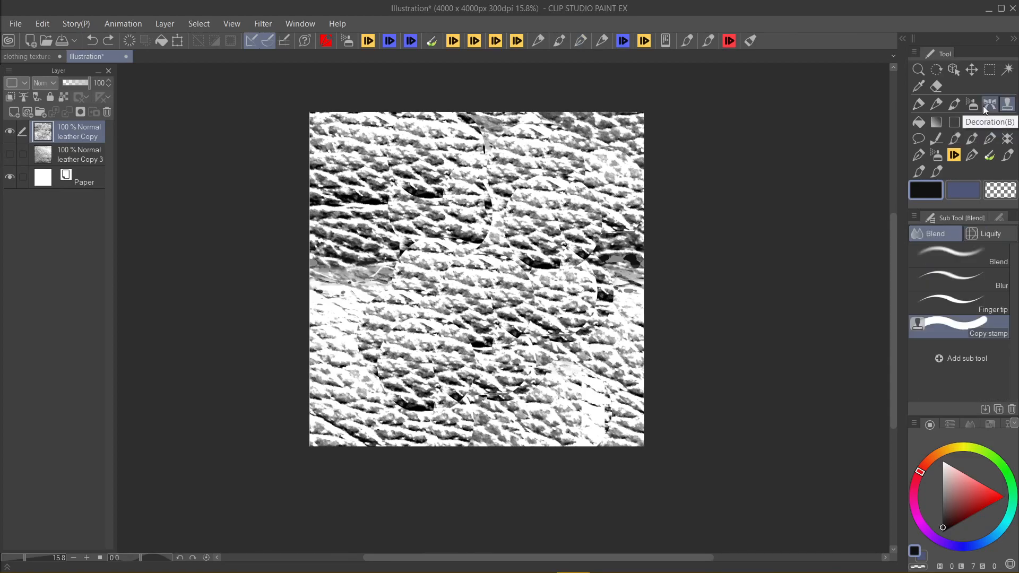
pyautogui.click(598, 266)
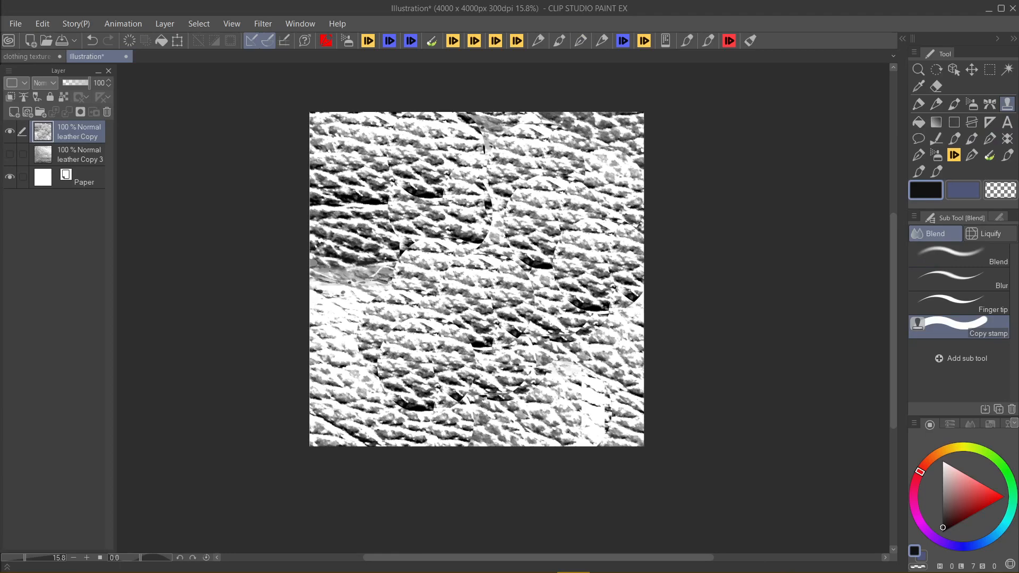
pyautogui.hotkey('ctrl', 'z')
pyautogui.click(592, 256)
pyautogui.hotkey('ctrl', 'z')
pyautogui.click(585, 252)
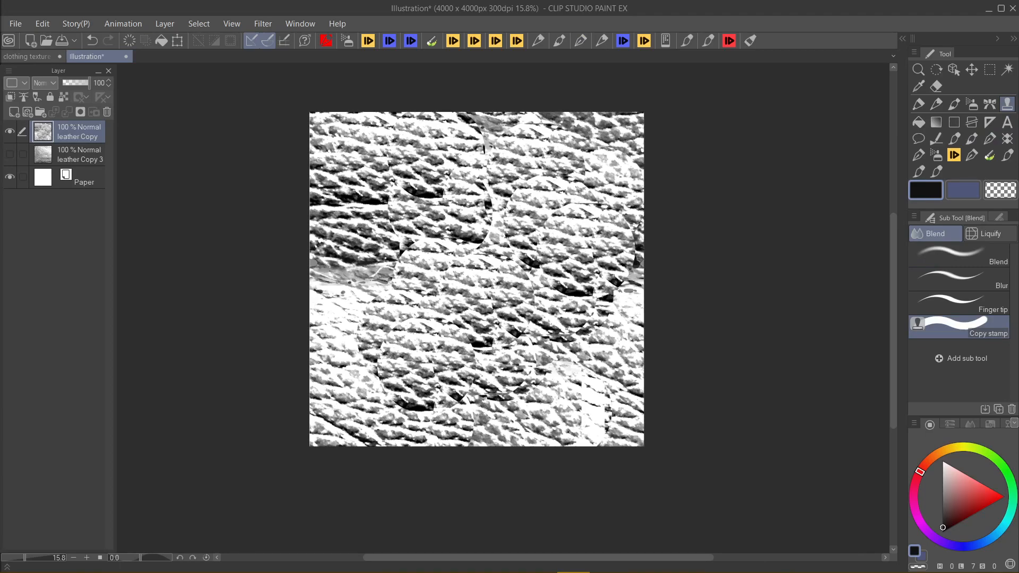
pyautogui.click(370, 276)
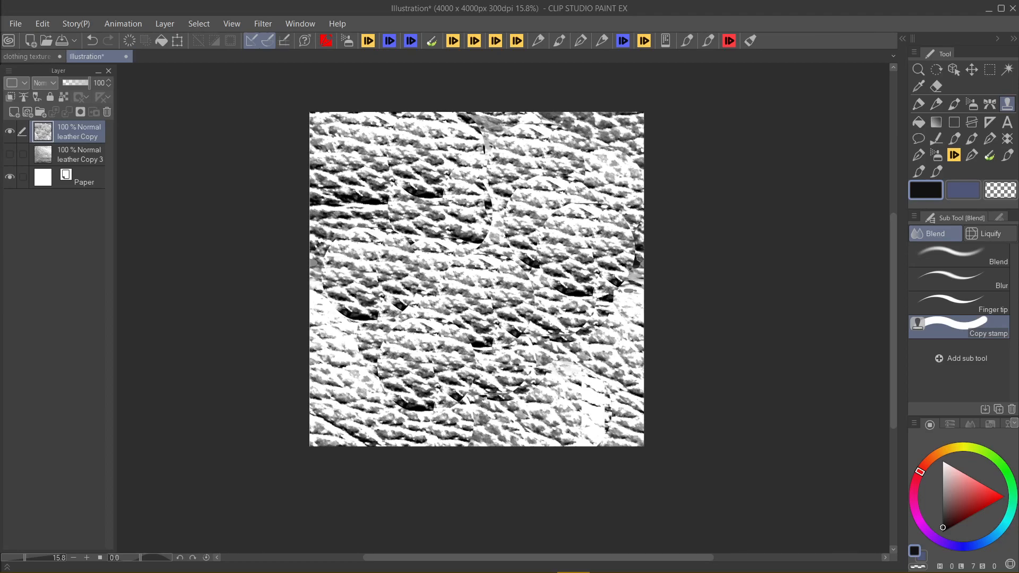
pyautogui.click(582, 394)
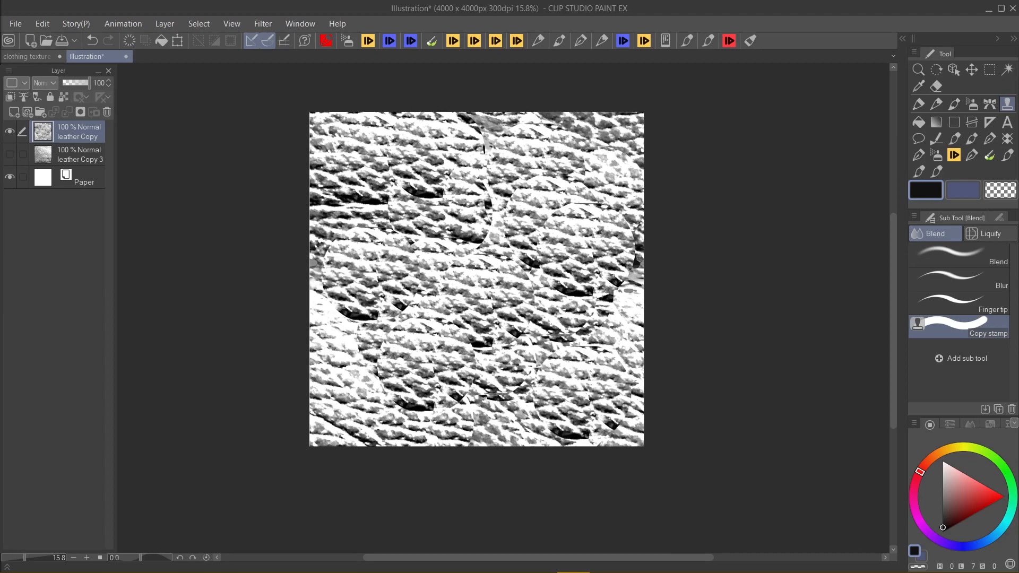
pyautogui.click(477, 169)
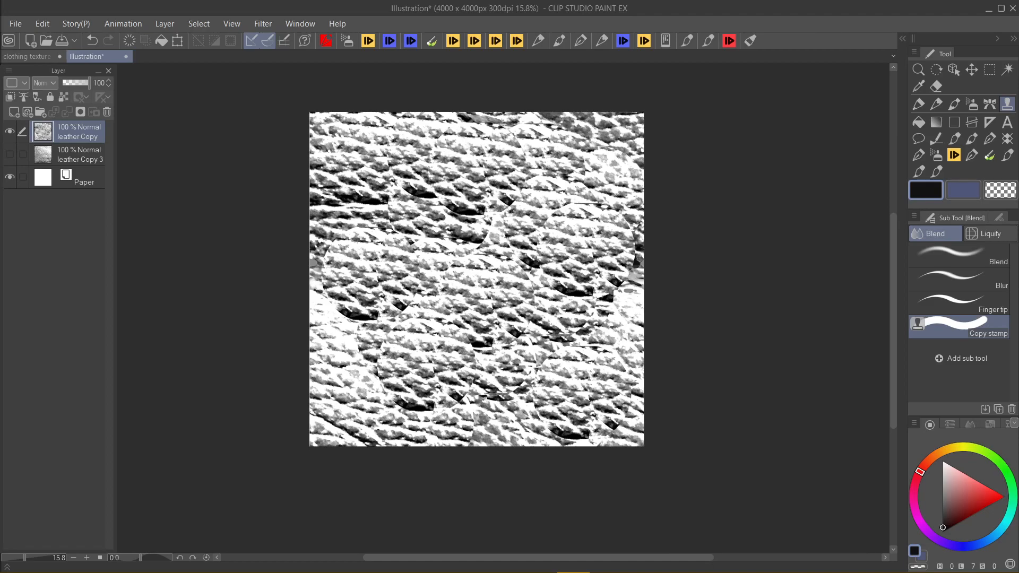
pyautogui.click(407, 199)
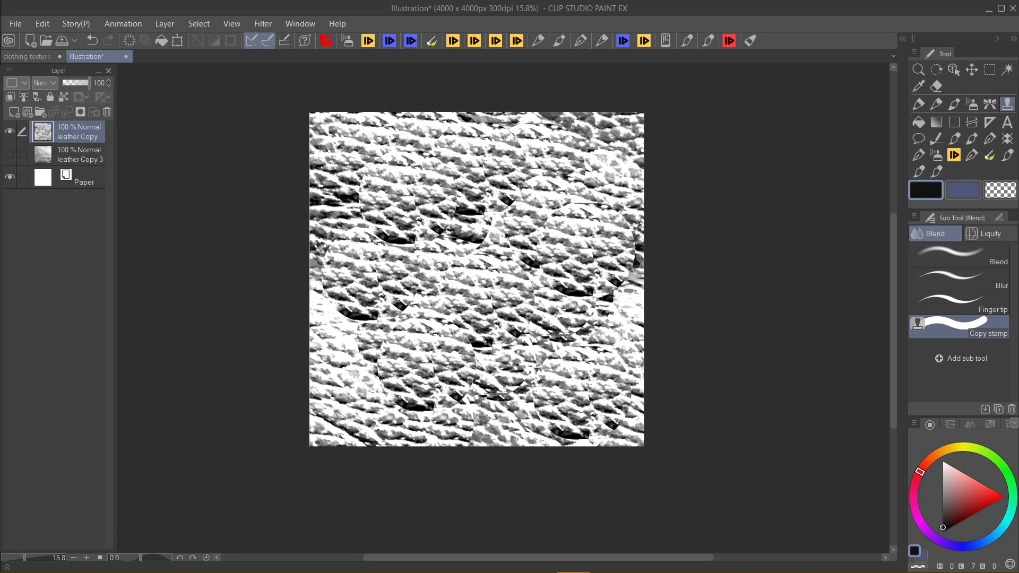
# Step: Paint short dark strokes with PEN - G-Pen (MS5) 2 at the middle left and upper centre of the leather, plus a white stroke at middle left
pyautogui.click(578, 43)
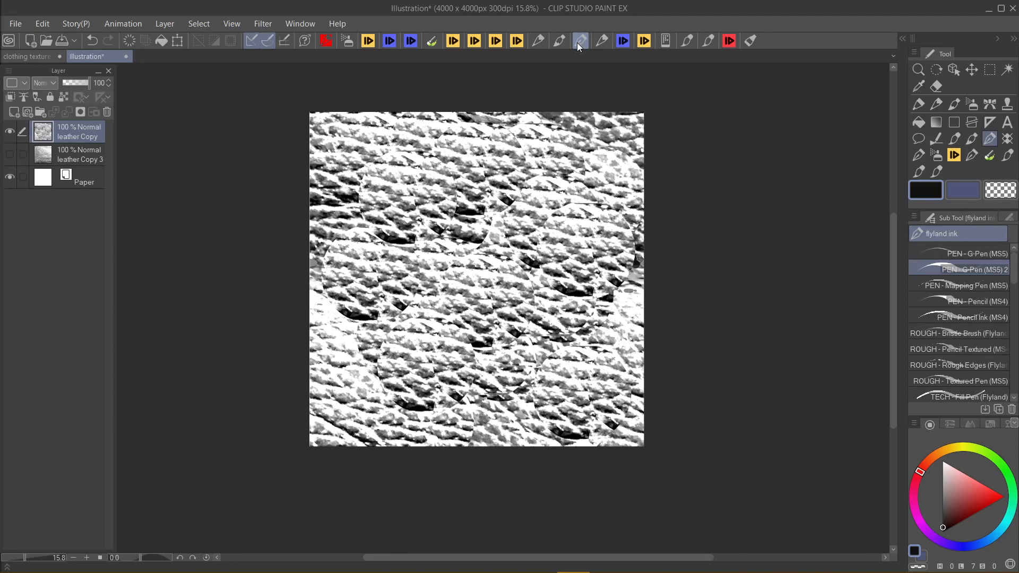
pyautogui.moveTo(379, 317); pyautogui.dragTo(400, 318)
pyautogui.moveTo(338, 322); pyautogui.dragTo(360, 322)
pyautogui.moveTo(486, 227); pyautogui.dragTo(495, 224)
pyautogui.keyDown('alt'); pyautogui.click(340, 330); pyautogui.keyUp('alt')
pyautogui.moveTo(339, 322); pyautogui.dragTo(354, 323)
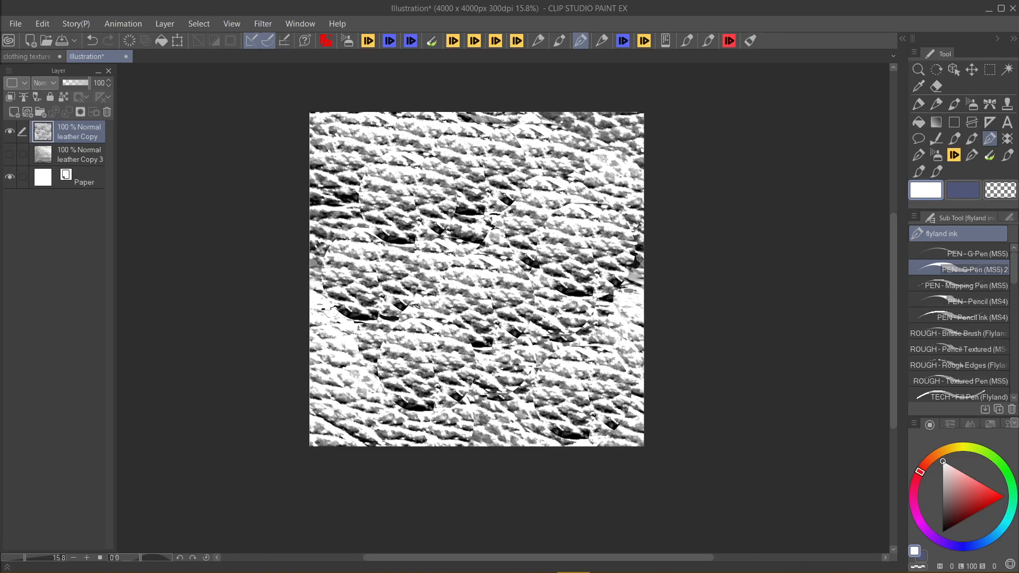
# Step: Sample a dark grey and draw long thin crease lines across the middle of the leather and diagonally up to its upper right
pyautogui.keyDown('alt'); pyautogui.click(356, 317); pyautogui.keyUp('alt')
pyautogui.moveTo(333, 231); pyautogui.dragTo(417, 254)
pyautogui.moveTo(429, 255); pyautogui.dragTo(569, 285)
pyautogui.moveTo(393, 317); pyautogui.dragTo(466, 273)
pyautogui.moveTo(517, 197)
pyautogui.mouseDown()
pyautogui.moveTo(560, 152)
pyautogui.moveTo(563, 162)
pyautogui.moveTo(589, 147)
pyautogui.mouseUp()
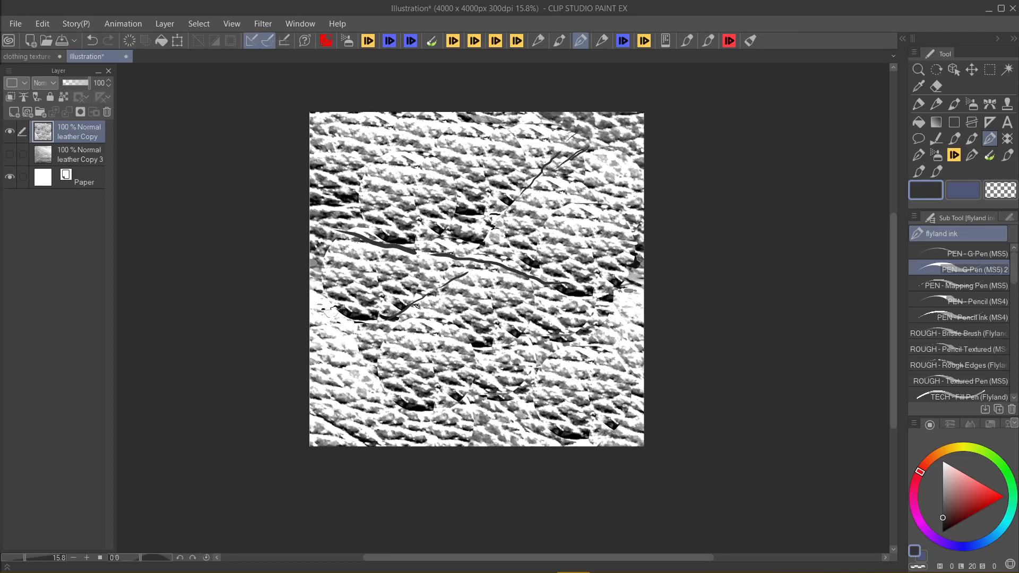
pyautogui.moveTo(614, 204); pyautogui.dragTo(640, 200)
pyautogui.hotkey('ctrl', 'z')
# Step: Paint white highlights along the upper-right diagonal crease and the dark creases in the lower part of the leather
pyautogui.moveTo(962, 504); pyautogui.dragTo(930, 445)
pyautogui.moveTo(491, 227)
pyautogui.mouseDown()
pyautogui.moveTo(548, 160)
pyautogui.moveTo(601, 143)
pyautogui.mouseUp()
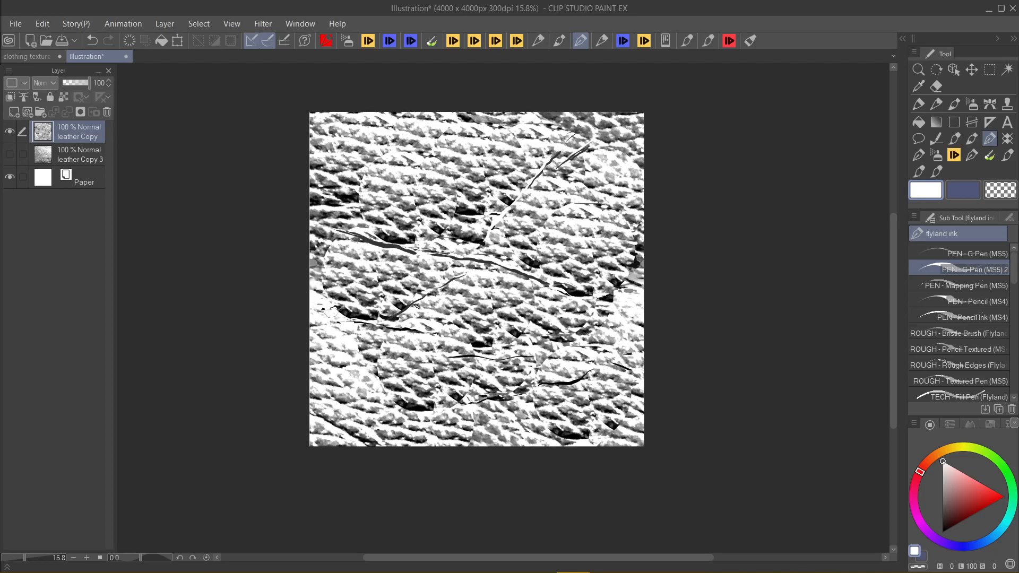
pyautogui.moveTo(479, 401); pyautogui.dragTo(509, 395)
pyautogui.click(583, 375)
pyautogui.moveTo(574, 380); pyautogui.dragTo(603, 372)
# Step: Draw a dark crease running down through the upper-left part of the leather and edge it with white
pyautogui.click(943, 511)
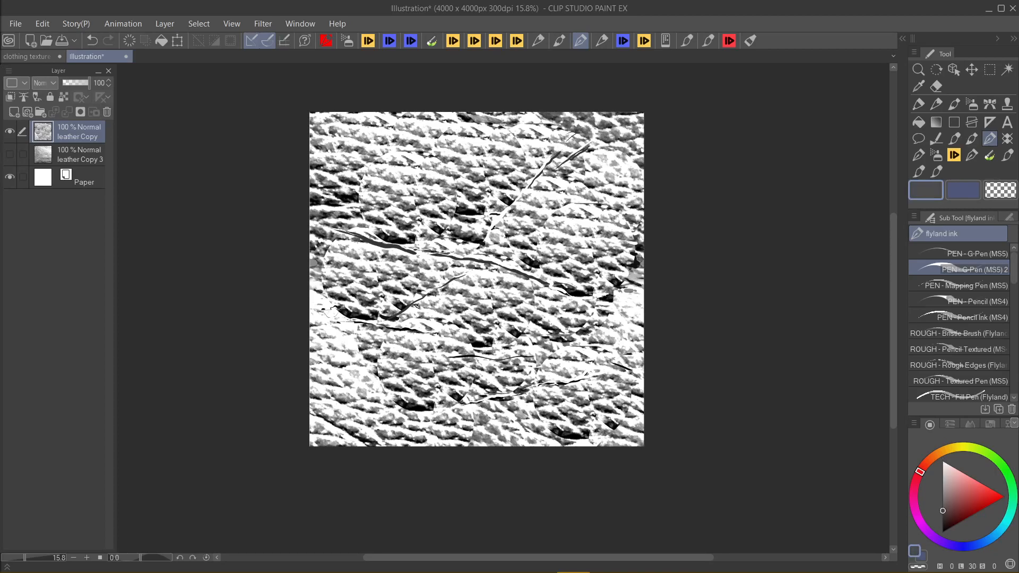
pyautogui.moveTo(403, 179); pyautogui.dragTo(409, 190)
pyautogui.moveTo(427, 218); pyautogui.dragTo(433, 227)
pyautogui.keyDown('alt'); pyautogui.click(408, 184); pyautogui.keyUp('alt')
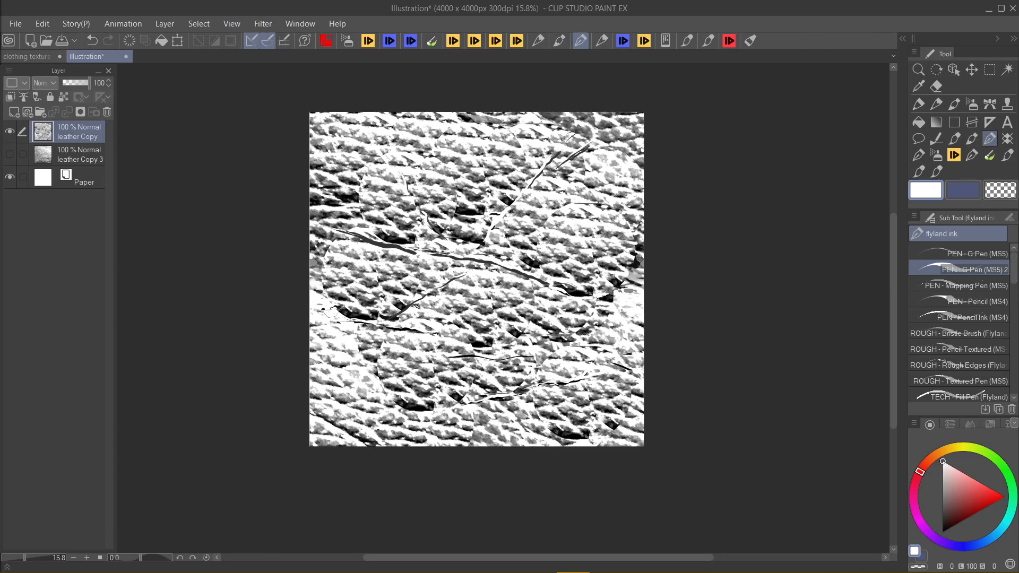
pyautogui.keyDown('alt'); pyautogui.click(470, 212); pyautogui.keyUp('alt')
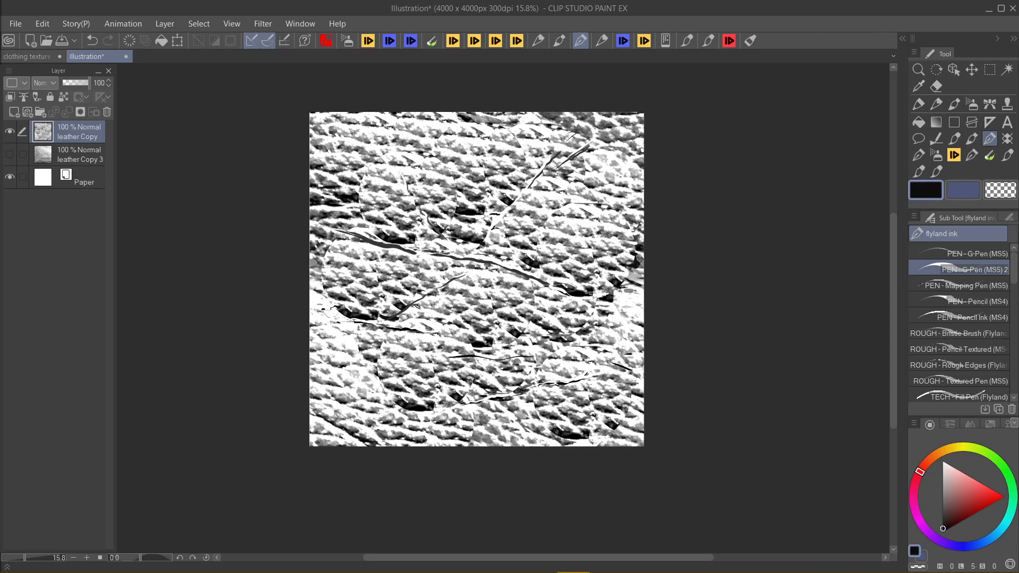
pyautogui.moveTo(390, 155); pyautogui.dragTo(413, 193)
pyautogui.keyDown('alt'); pyautogui.click(406, 156); pyautogui.keyUp('alt')
pyautogui.moveTo(391, 158); pyautogui.dragTo(397, 165)
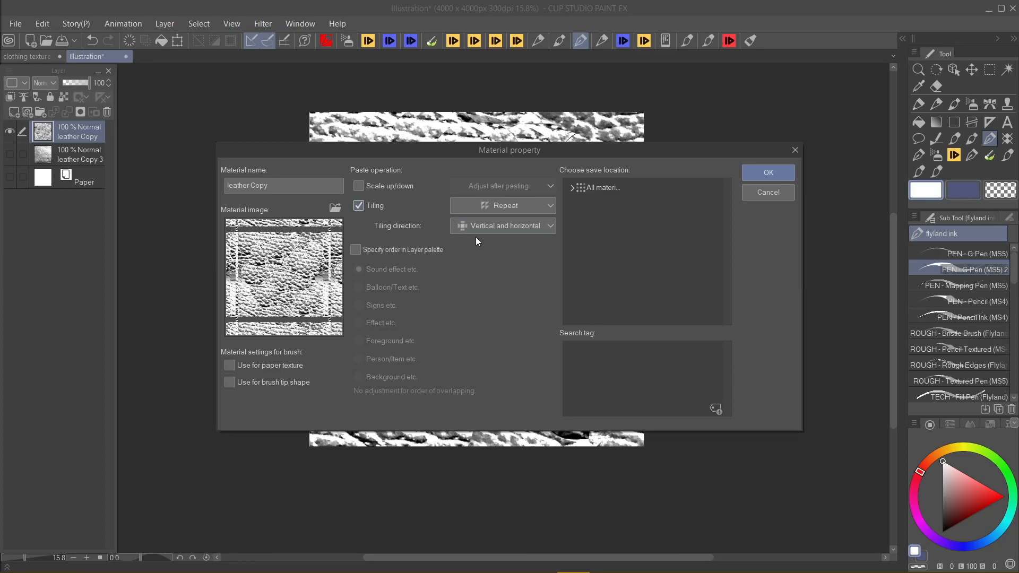
# Step: Cancel the material registration and delete the hidden leather Copy 3 layer
pyautogui.click(766, 195)
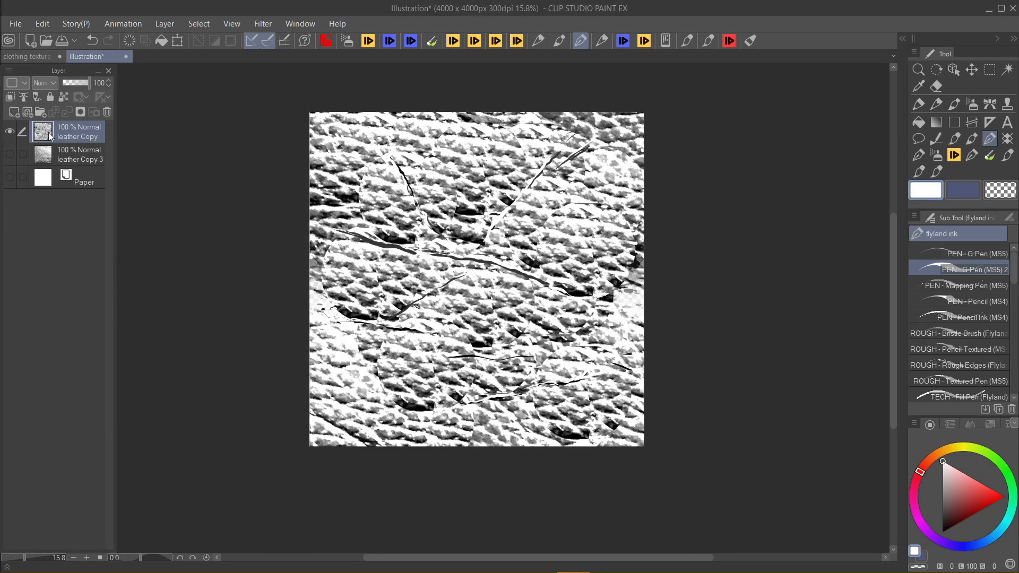
pyautogui.click(63, 154)
pyautogui.click(107, 112)
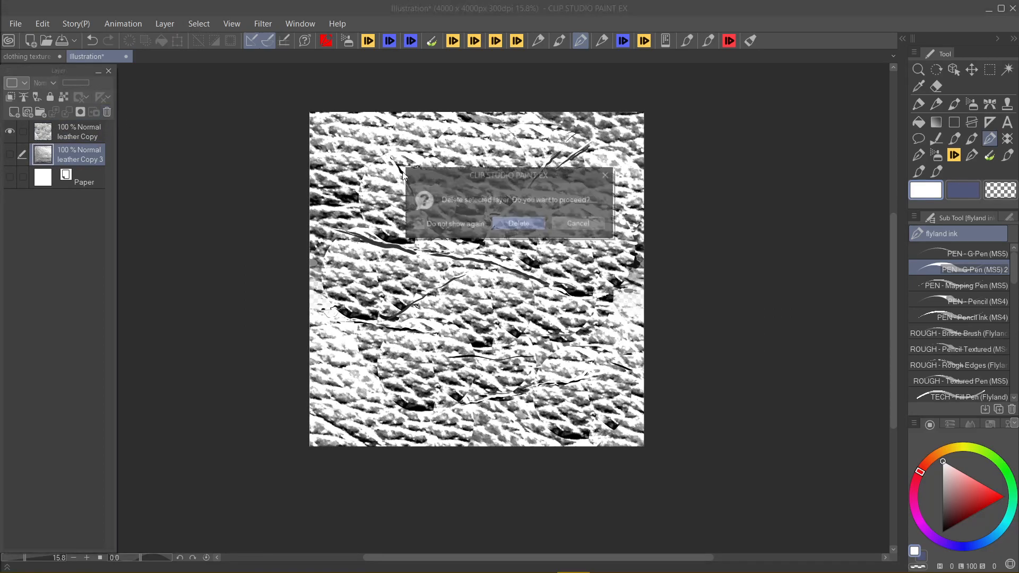
pyautogui.click(519, 223)
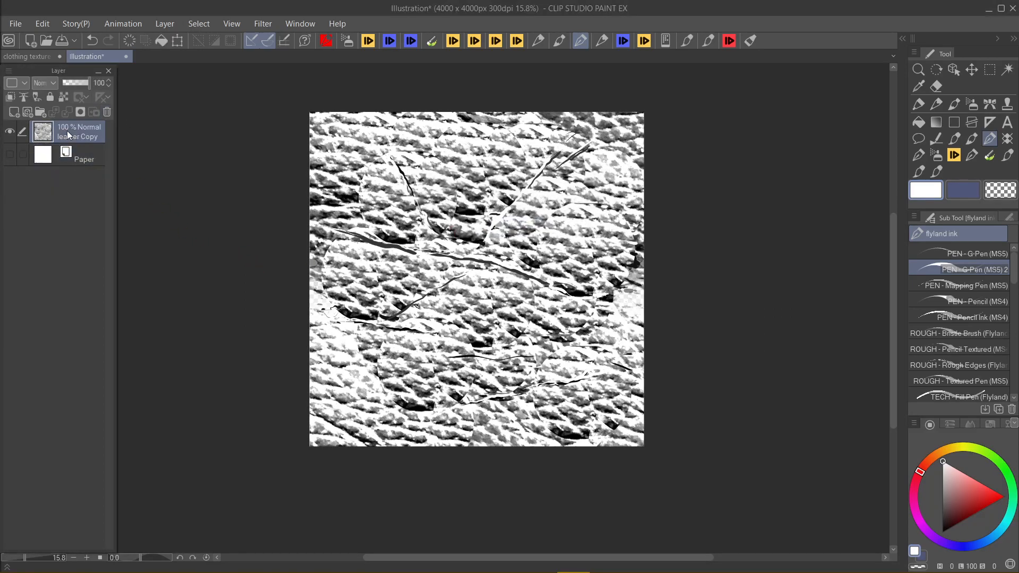
# Step: Trim leather Copy to the canvas by clearing everything outside a full-canvas selection, and check its bounds with the transform frame
pyautogui.hotkey('ctrl', 't')
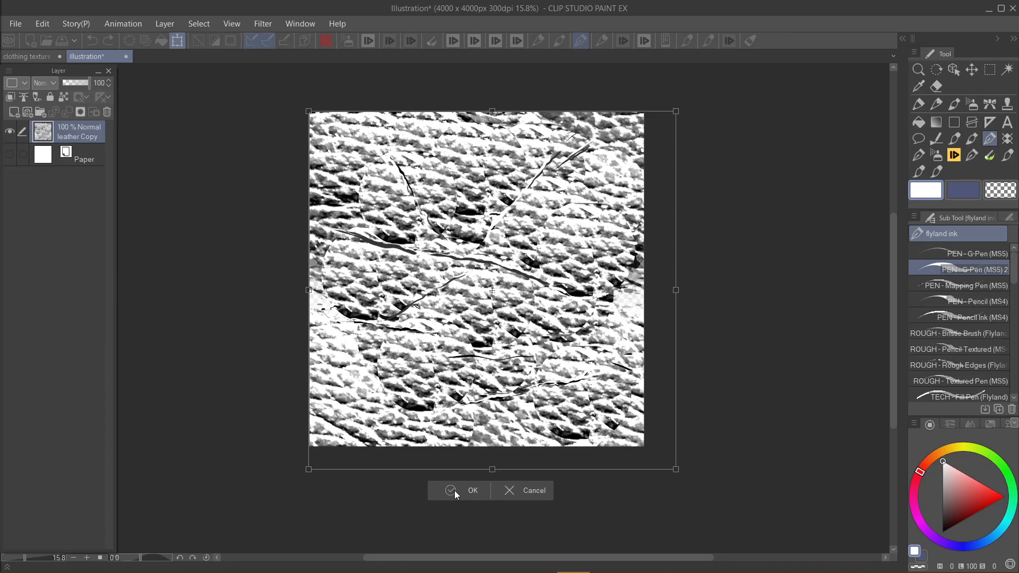
pyautogui.click(498, 492)
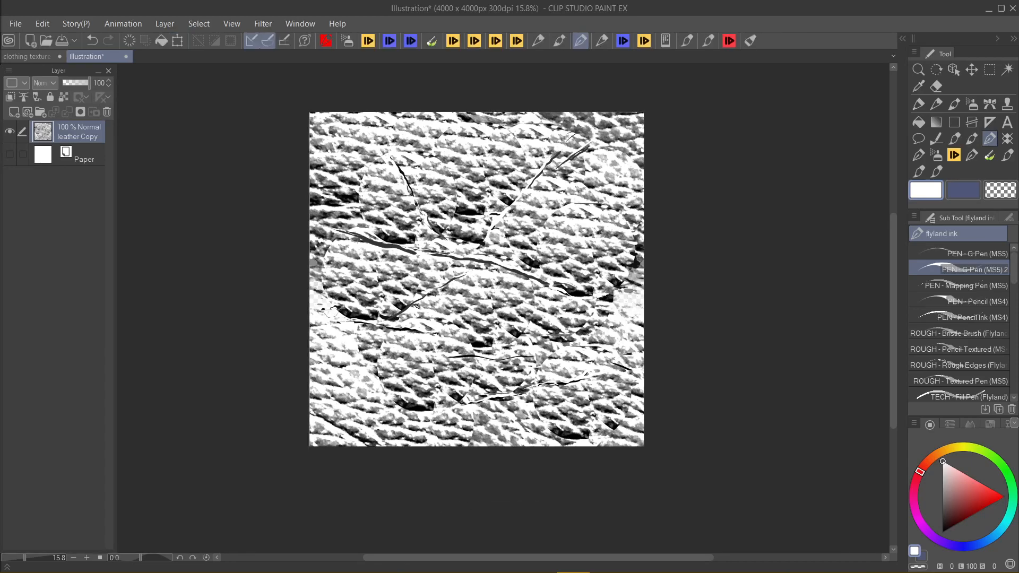
pyautogui.click(201, 23)
pyautogui.click(211, 40)
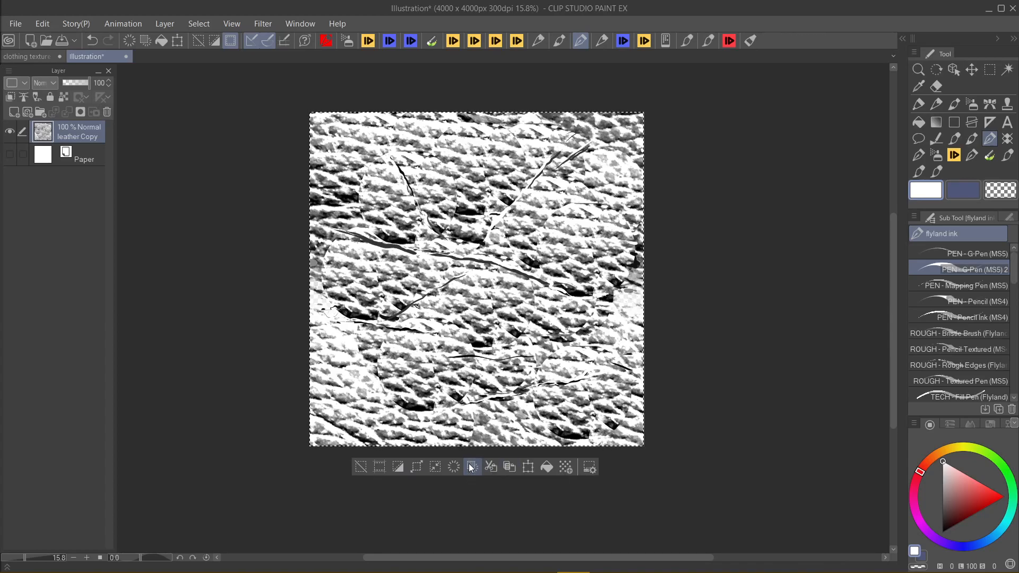
pyautogui.click(360, 468)
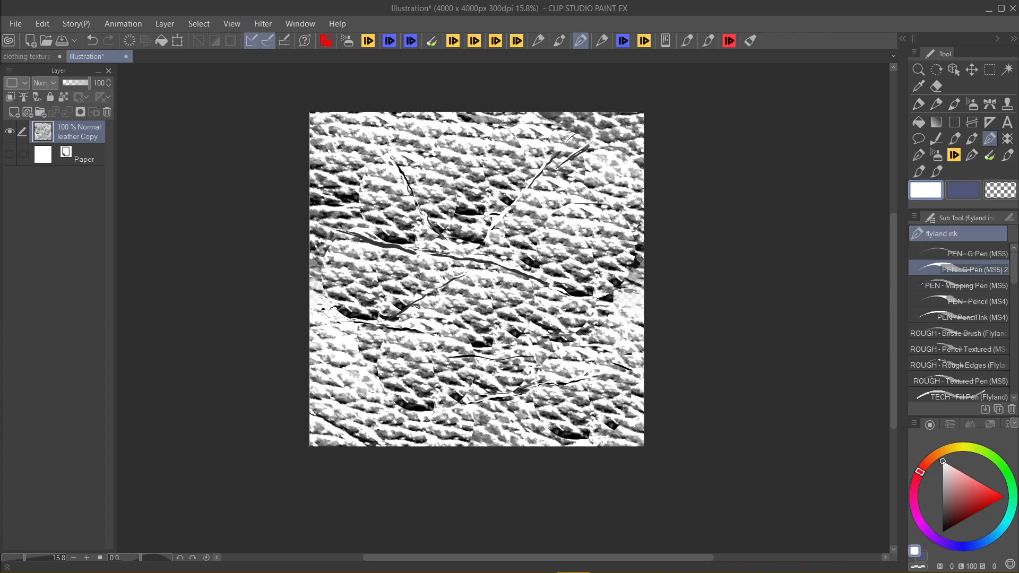
pyautogui.hotkey('ctrl', 't')
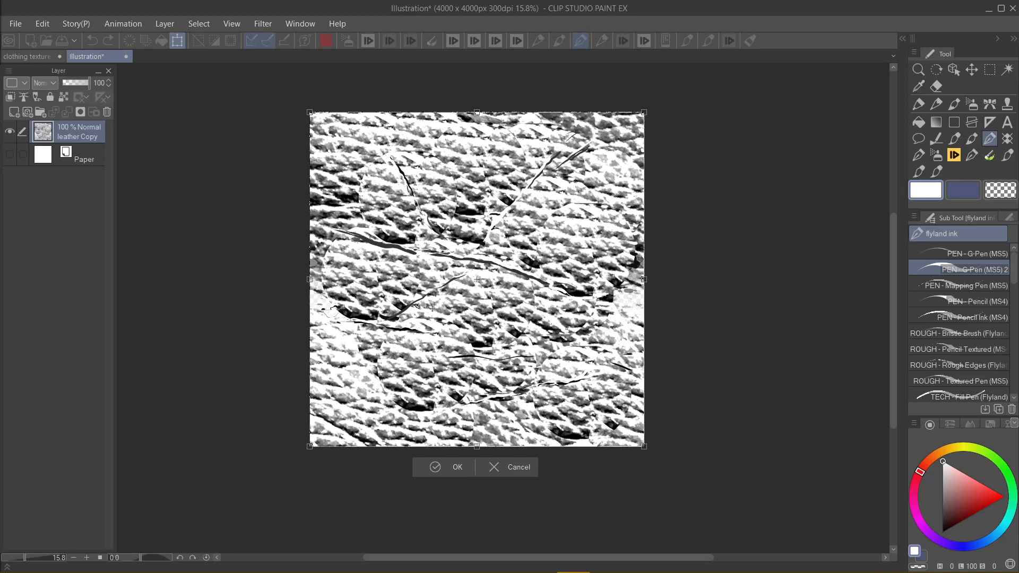
pyautogui.click(439, 466)
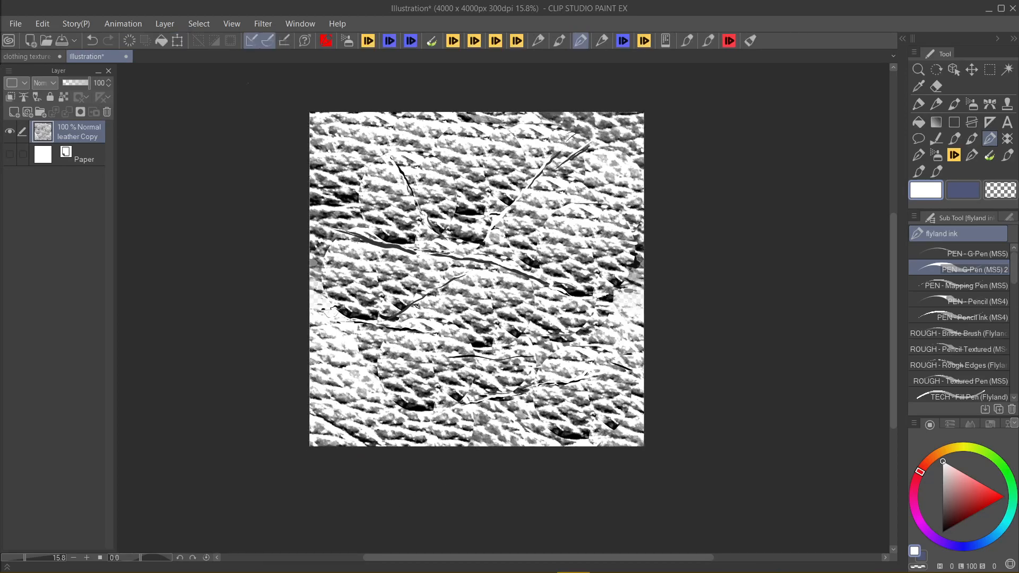
# Step: Register leather Copy as an image material with repeat tiling in the vertical and horizontal directions
pyautogui.click(51, 24)
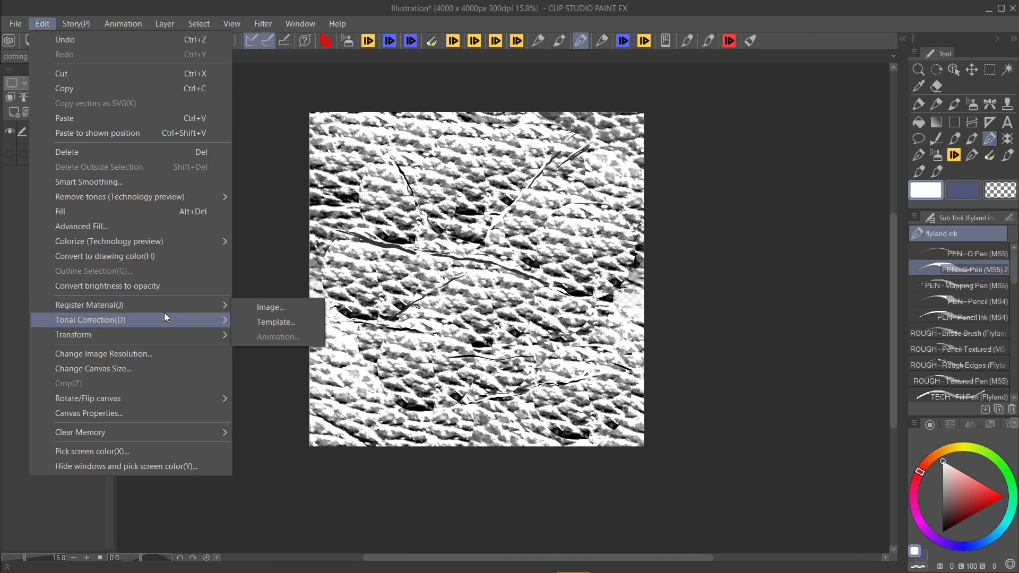
pyautogui.click(260, 309)
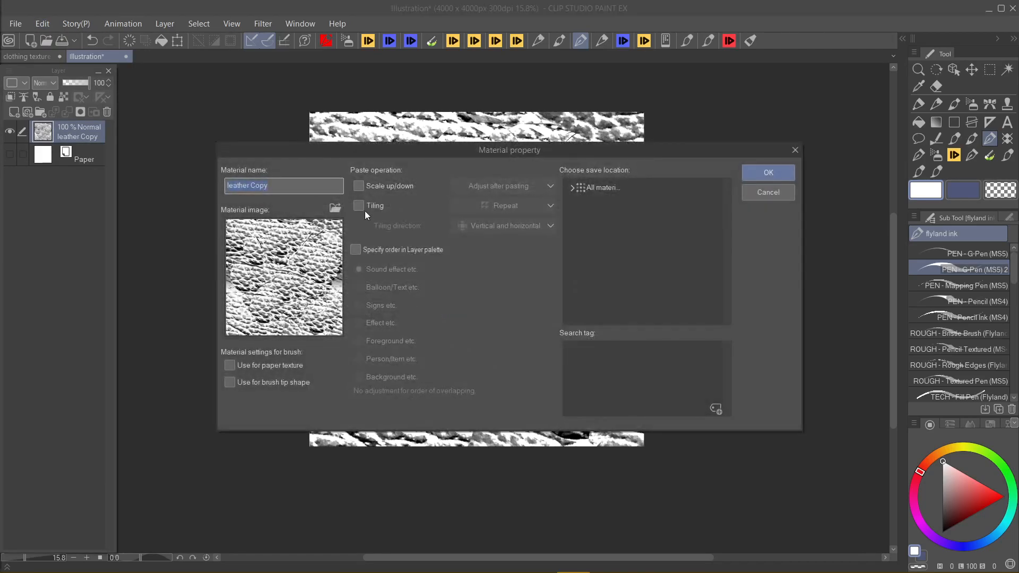
pyautogui.click(359, 206)
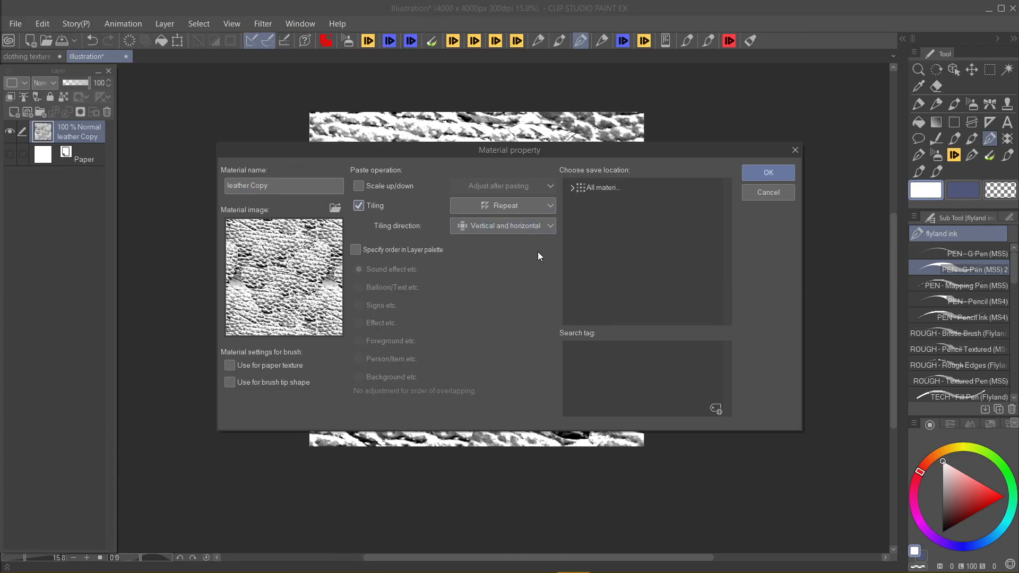
pyautogui.click(770, 173)
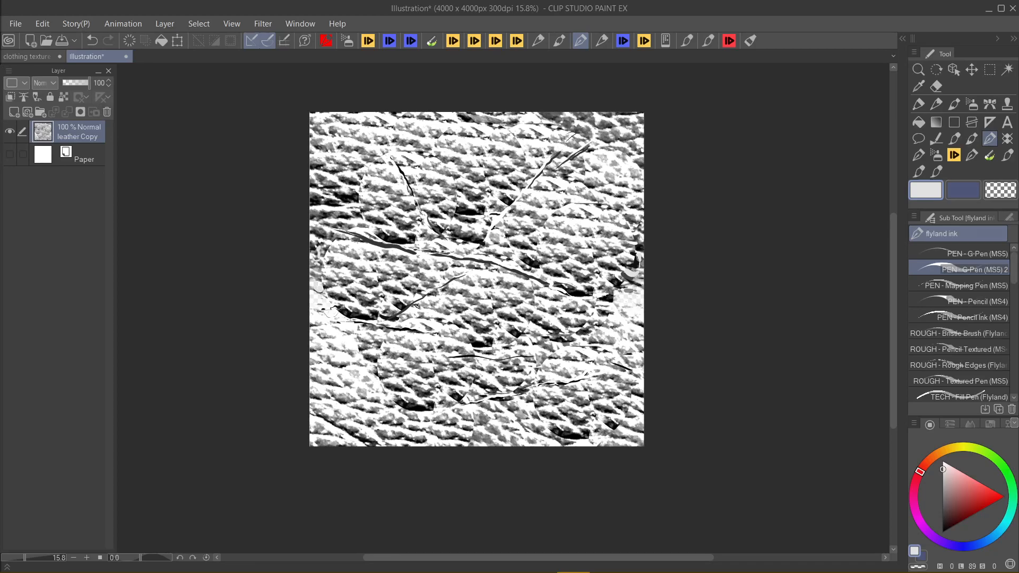
# Step: Sample a dark tone and paint a short stroke over the pale area at the middle left of the leather
pyautogui.keyDown('alt'); pyautogui.click(332, 282); pyautogui.keyUp('alt')
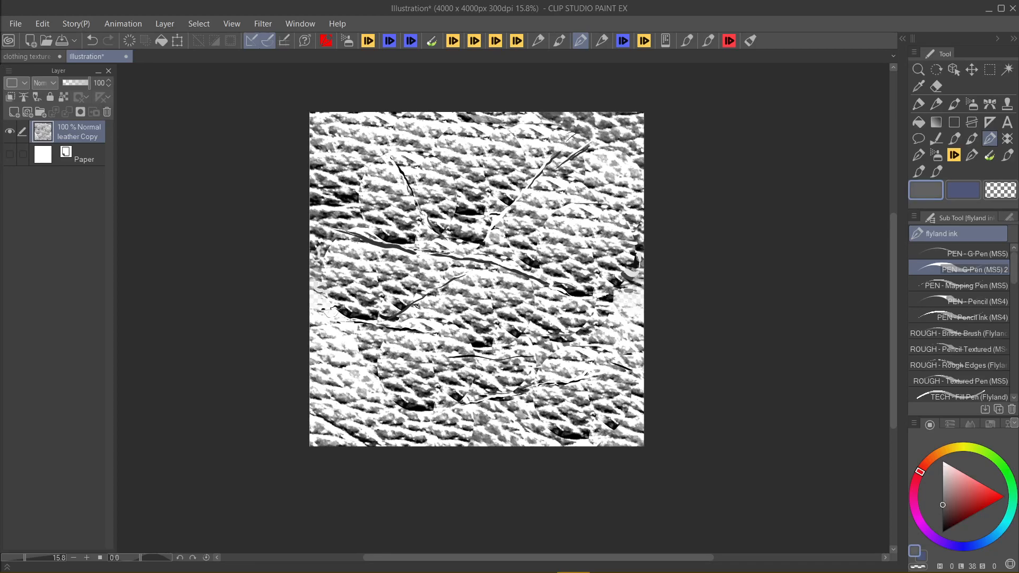
pyautogui.keyDown('alt'); pyautogui.click(332, 282); pyautogui.keyUp('alt')
pyautogui.moveTo(343, 300); pyautogui.dragTo(372, 319)
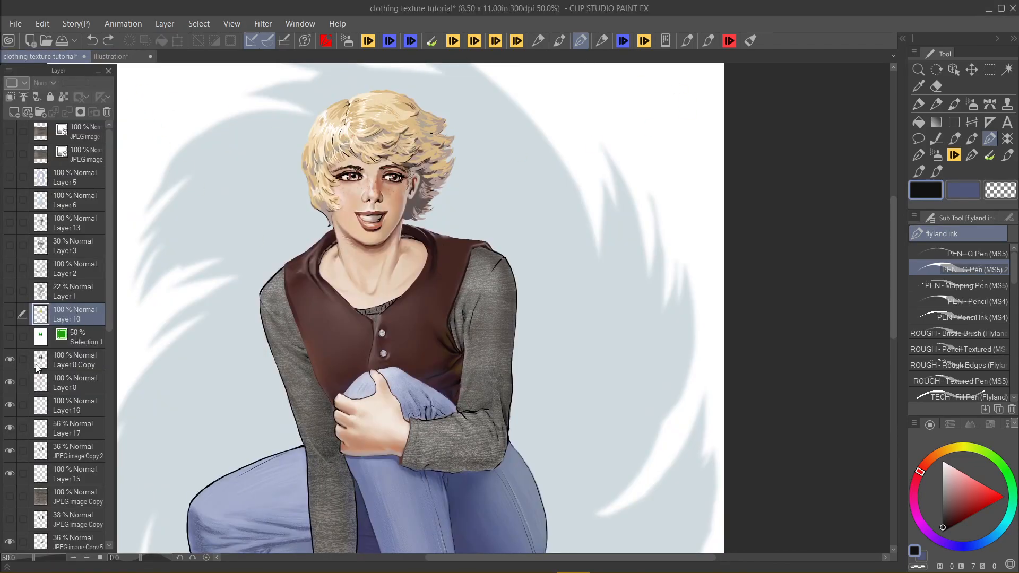
# Step: In the clothing texture tutorial document, load Selection 1 around the vest and place the leather Copy material inside it
pyautogui.click(44, 340)
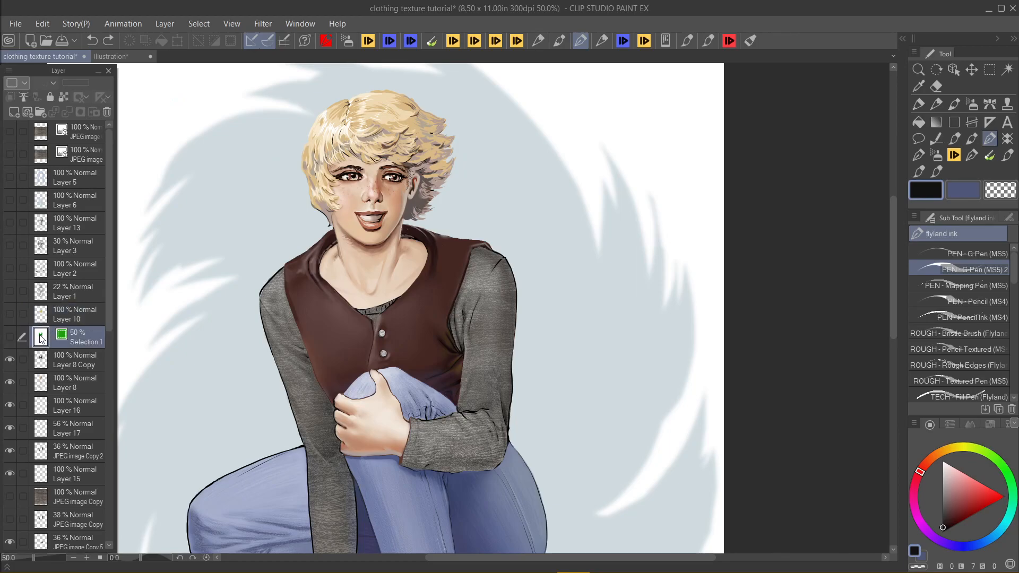
pyautogui.keyDown('ctrl'); pyautogui.click(43, 340); pyautogui.keyUp('ctrl')
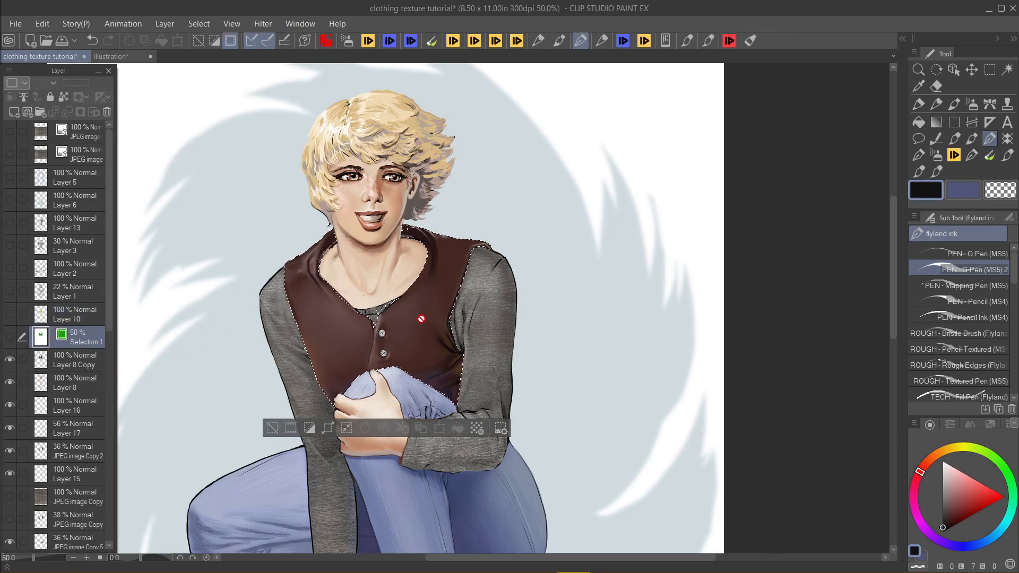
pyautogui.click(903, 38)
pyautogui.moveTo(829, 96); pyautogui.dragTo(315, 387)
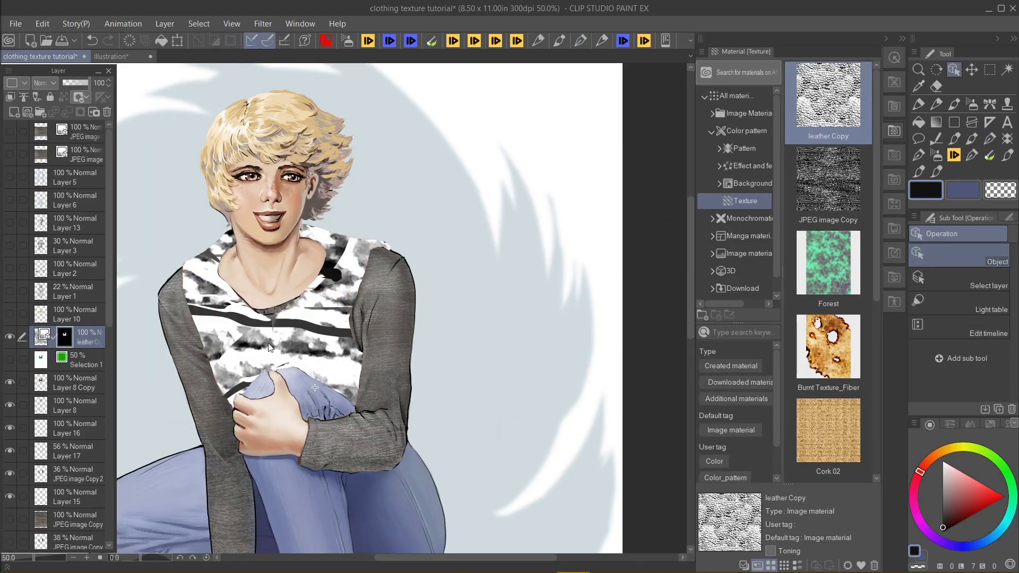
# Step: Scale the leather texture down to a fine pattern on the vest and position its tile frame over the chest
pyautogui.scroll(-1, 275, 349)
pyautogui.scroll(-2, 241, 295)
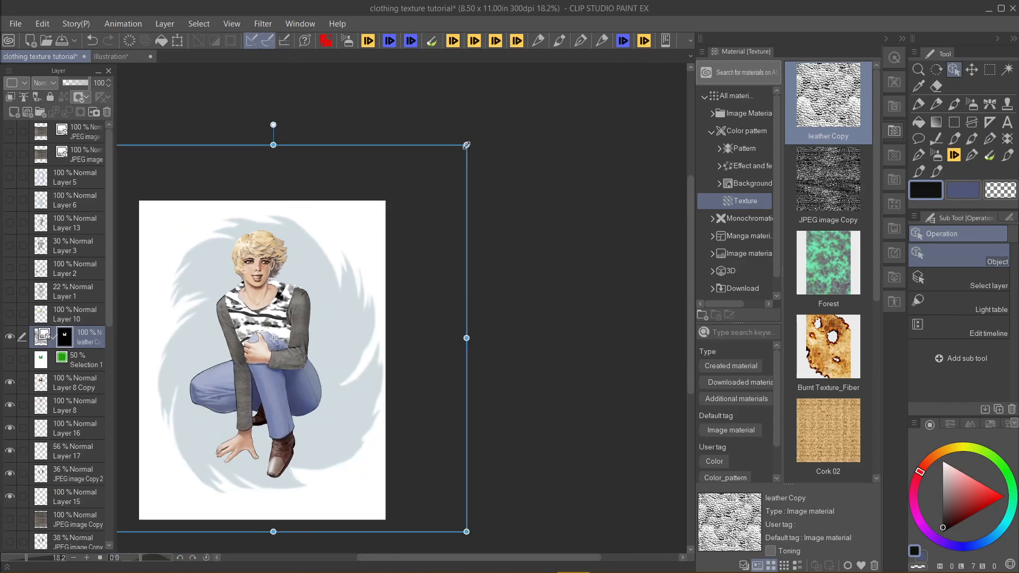
pyautogui.moveTo(467, 144); pyautogui.dragTo(137, 433)
pyautogui.scroll(3, 515, 227)
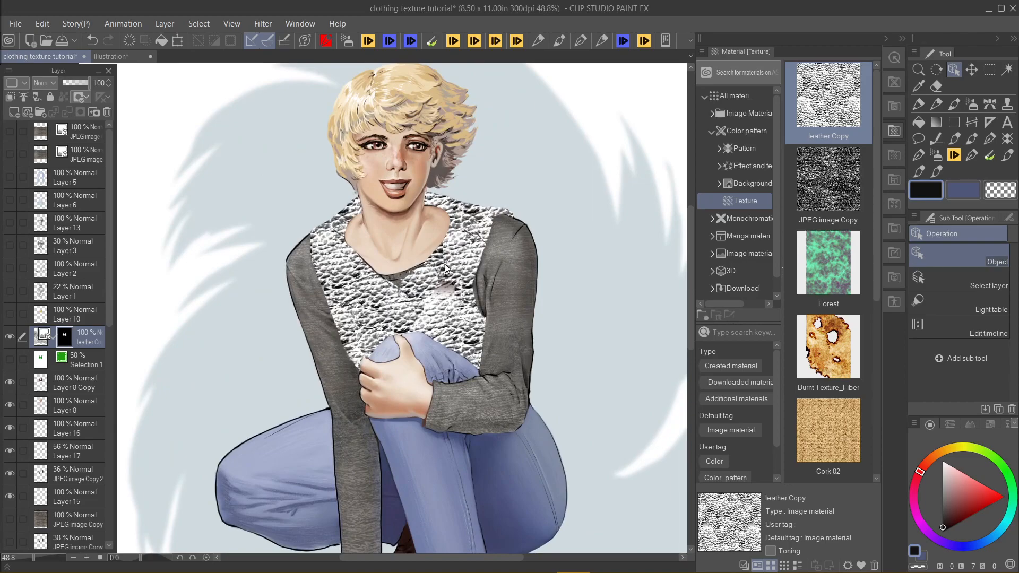
pyautogui.scroll(-3, 445, 264)
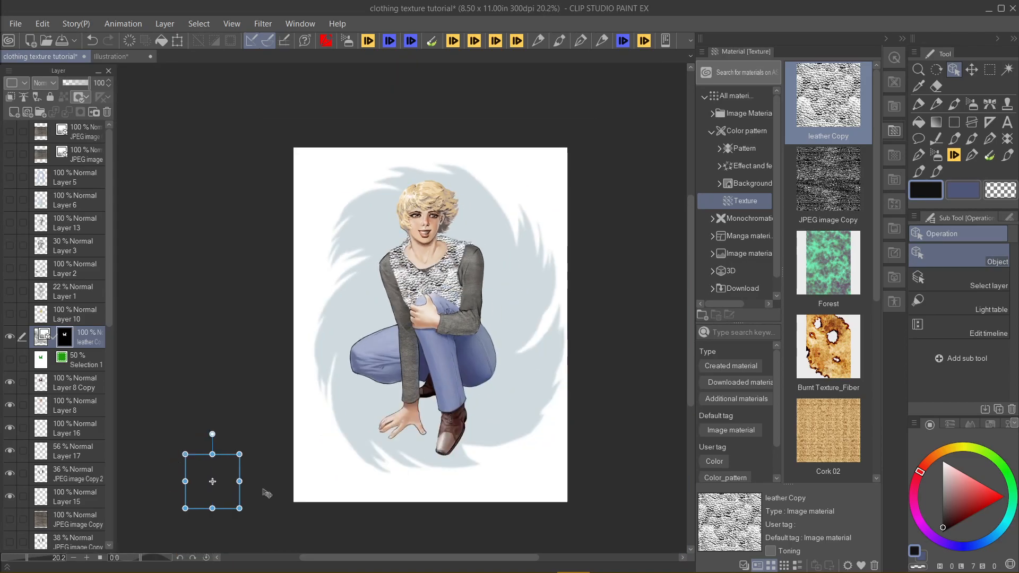
pyautogui.hotkey('ctrl', 'z')
pyautogui.scroll(3, 477, 254)
pyautogui.moveTo(427, 298); pyautogui.dragTo(489, 238)
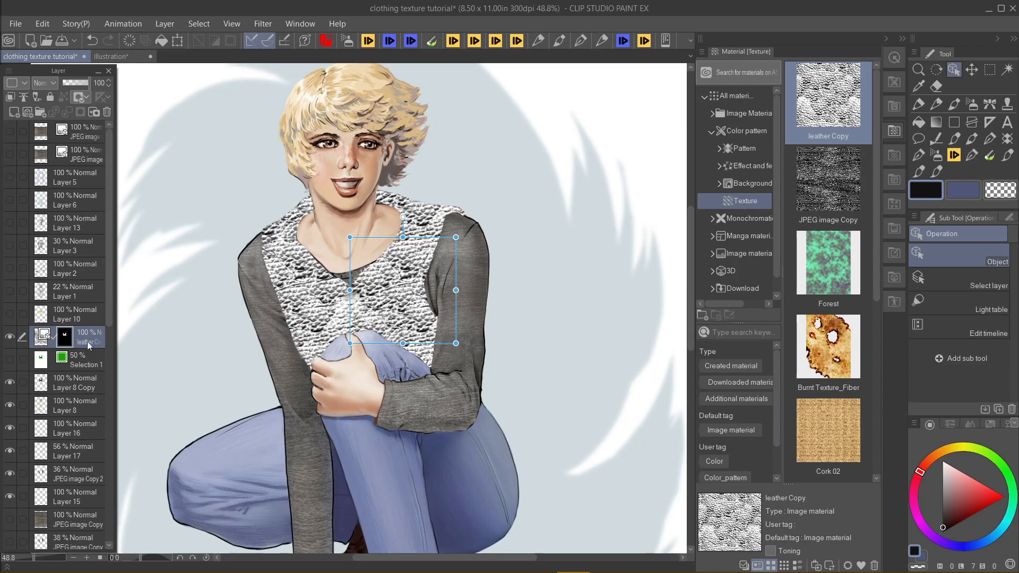
# Step: Load the Selection 1 vest area again, add a second leather Copy material masked to it, and select the upper leather layer
pyautogui.click(85, 360)
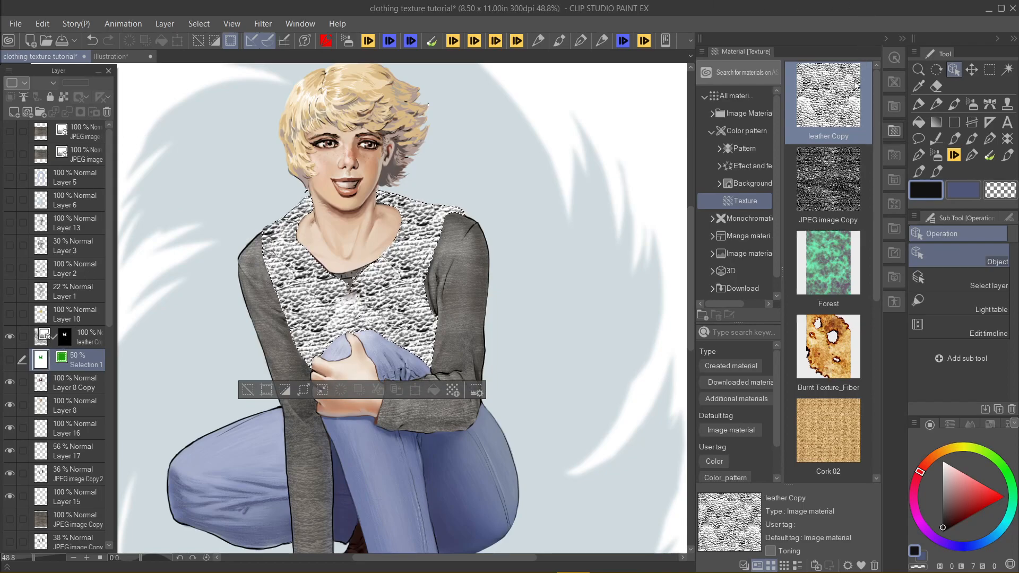
pyautogui.moveTo(831, 114); pyautogui.dragTo(402, 399)
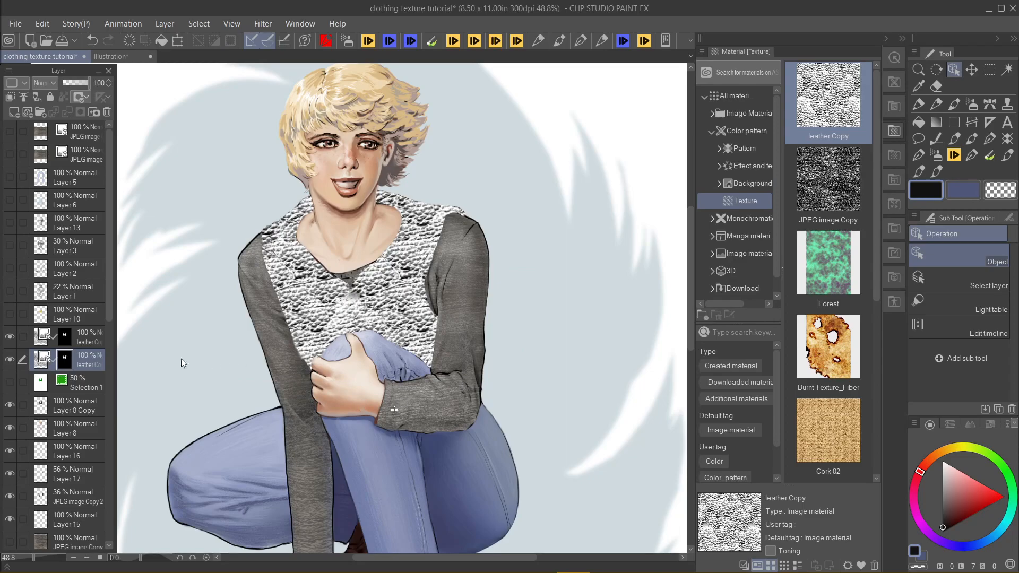
pyautogui.click(45, 335)
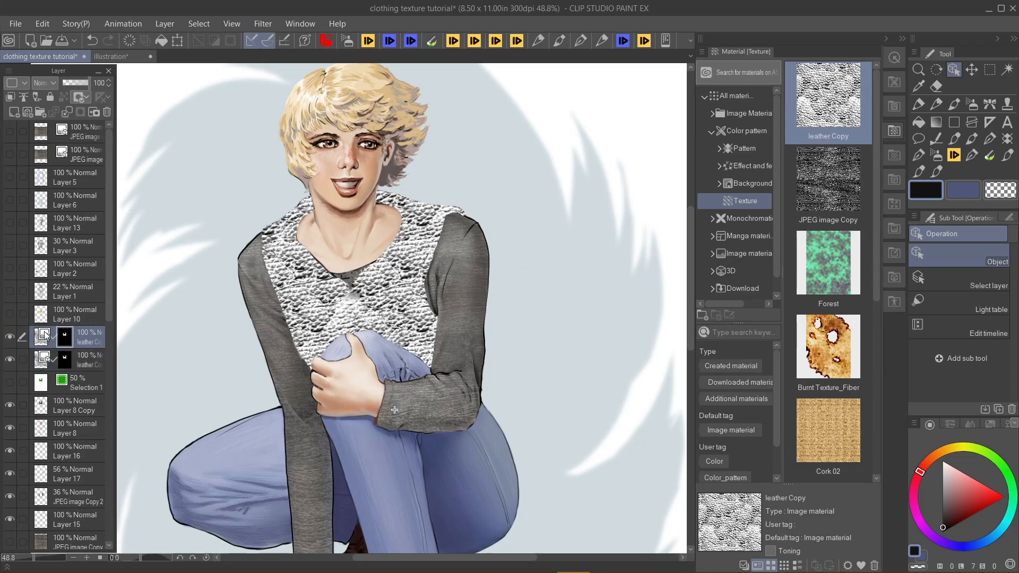
# Step: Scale the large leather texture on the upper leather layer down to a smaller pattern on the vest
pyautogui.scroll(-1, 406, 279)
pyautogui.scroll(-3, 362, 237)
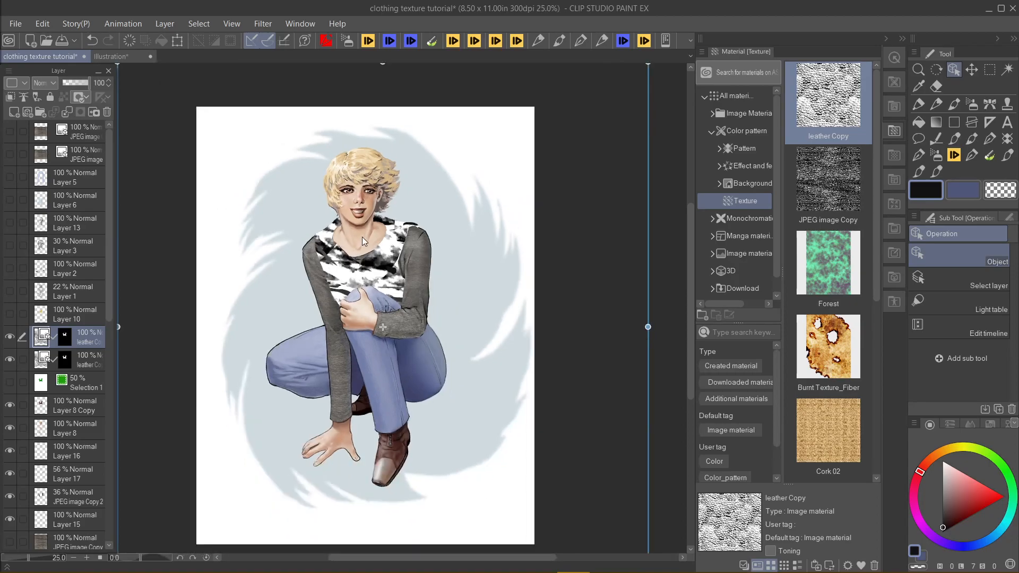
pyautogui.moveTo(550, 121); pyautogui.dragTo(413, 302)
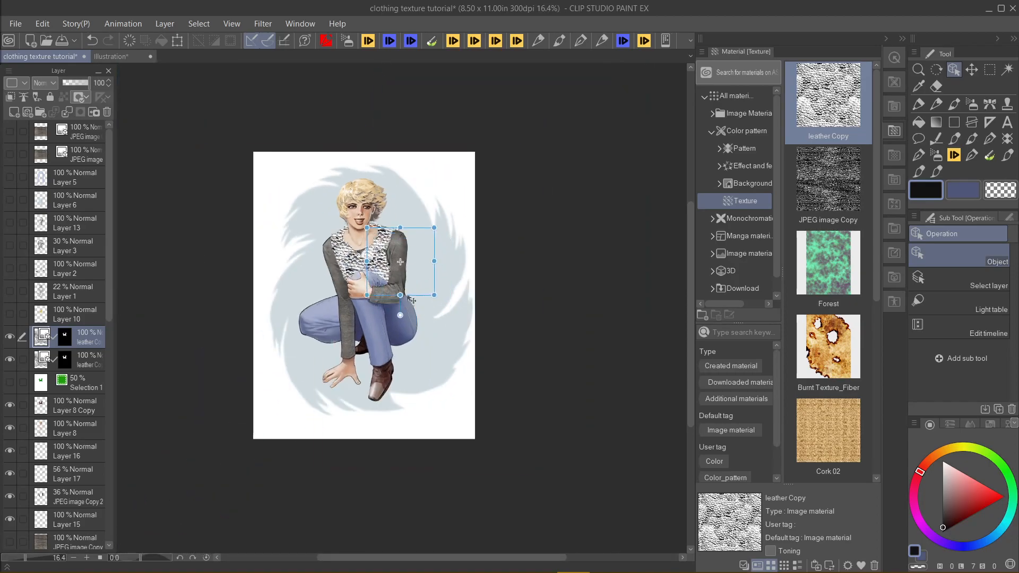
# Step: Scale the upper leather layer's tile down further to a finer pattern than the leather layer beneath it
pyautogui.scroll(4, 426, 244)
pyautogui.moveTo(437, 175); pyautogui.dragTo(282, 302)
pyautogui.scroll(3, 263, 292)
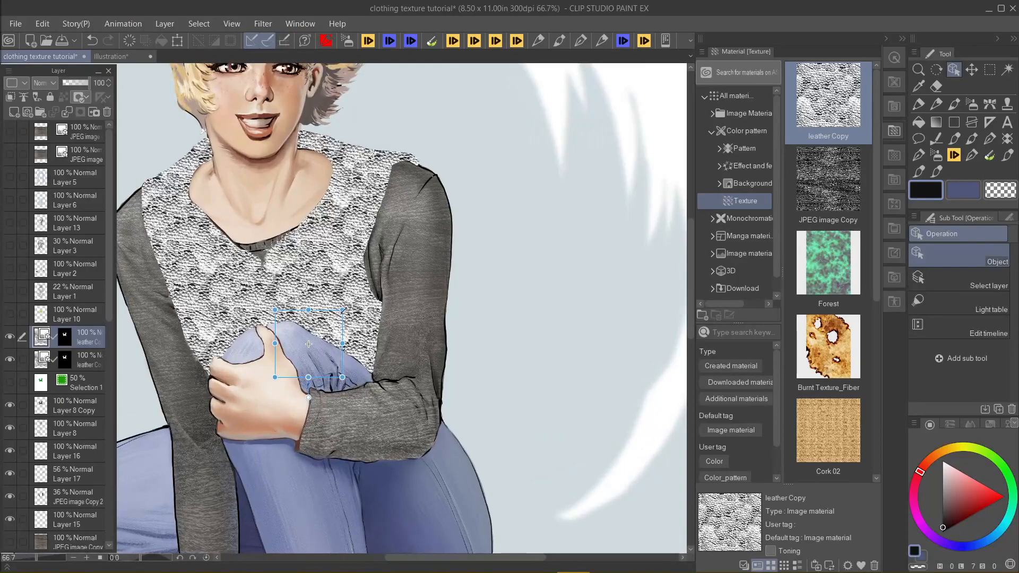
# Step: Rasterize both leather Copy layers and load the vest selection with the upper layer's mask as the editing target
pyautogui.click(9, 337)
pyautogui.rightClick(86, 357)
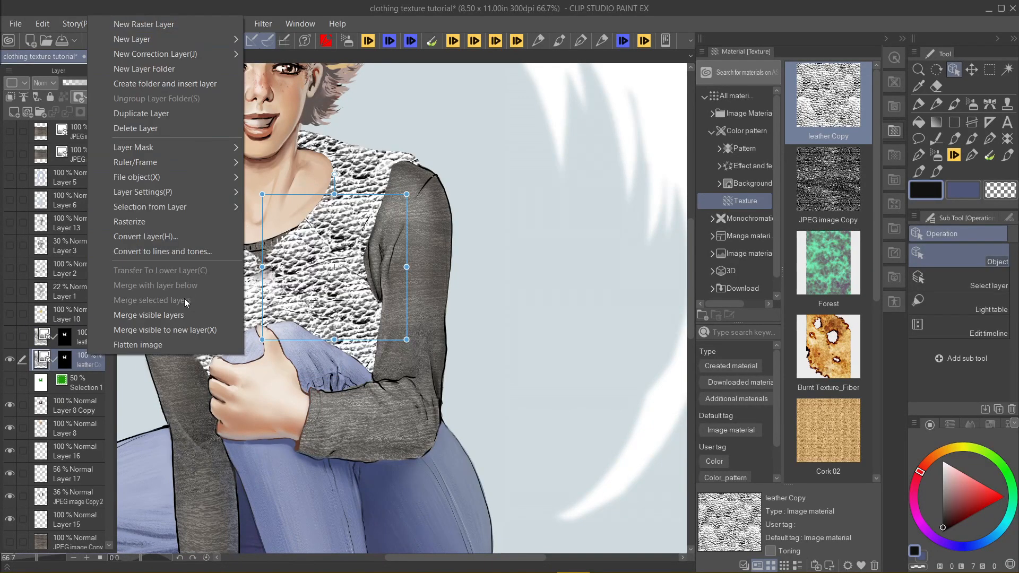
pyautogui.click(170, 224)
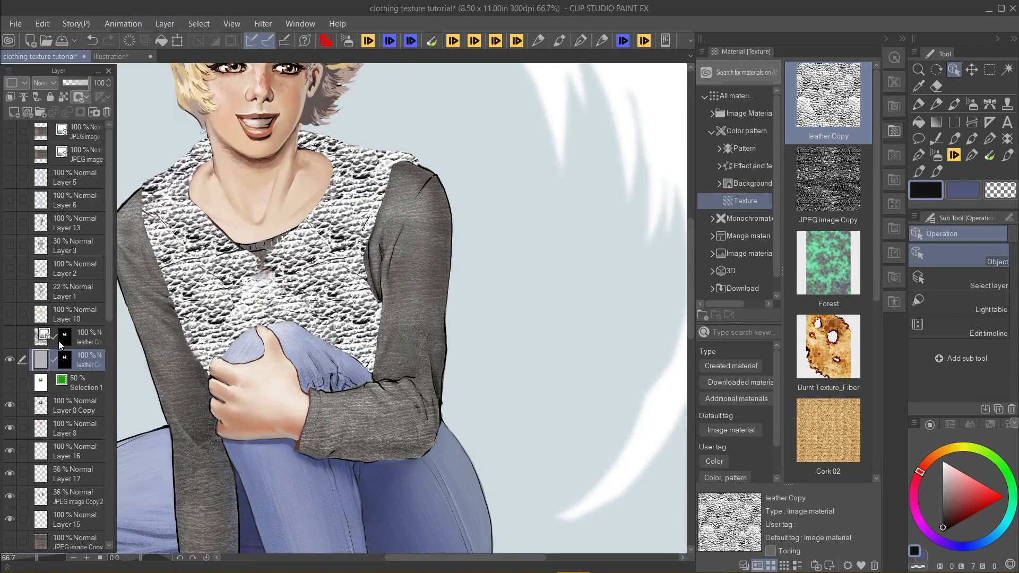
pyautogui.rightClick(43, 337)
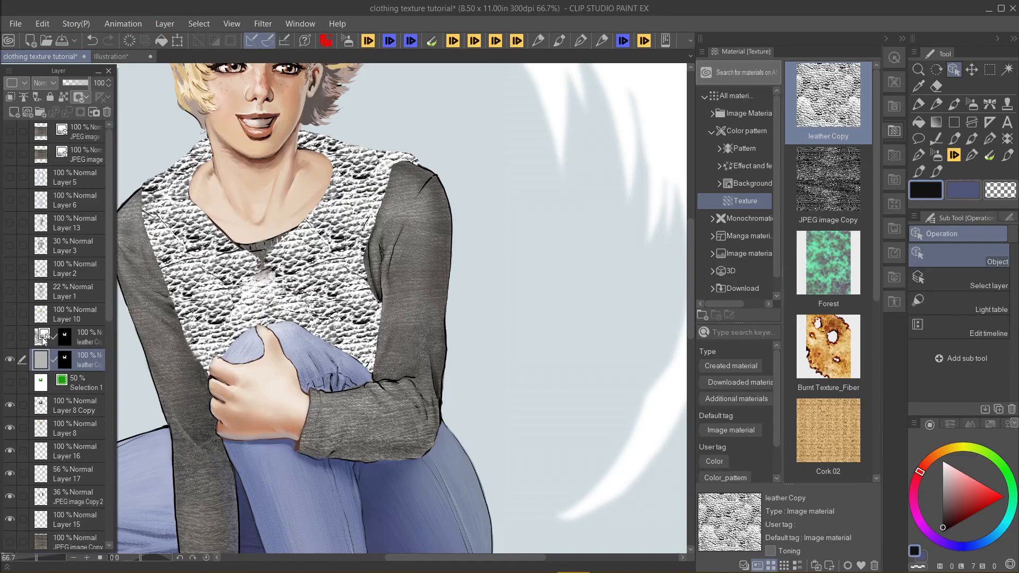
pyautogui.click(108, 376)
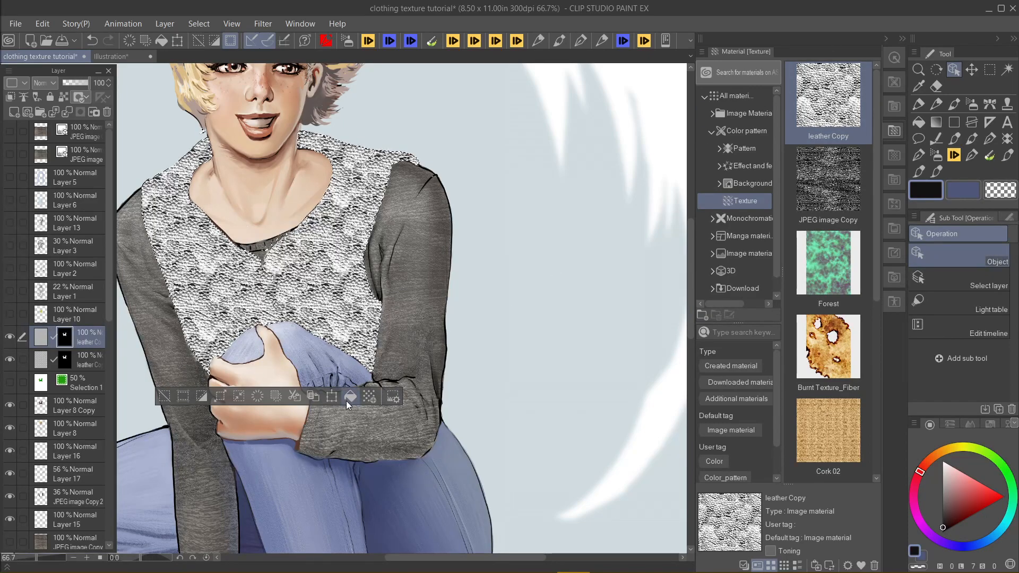
# Step: Fill the vest area of the upper leather layer's mask with transparent colour to hide the fine pattern
pyautogui.click(1000, 190)
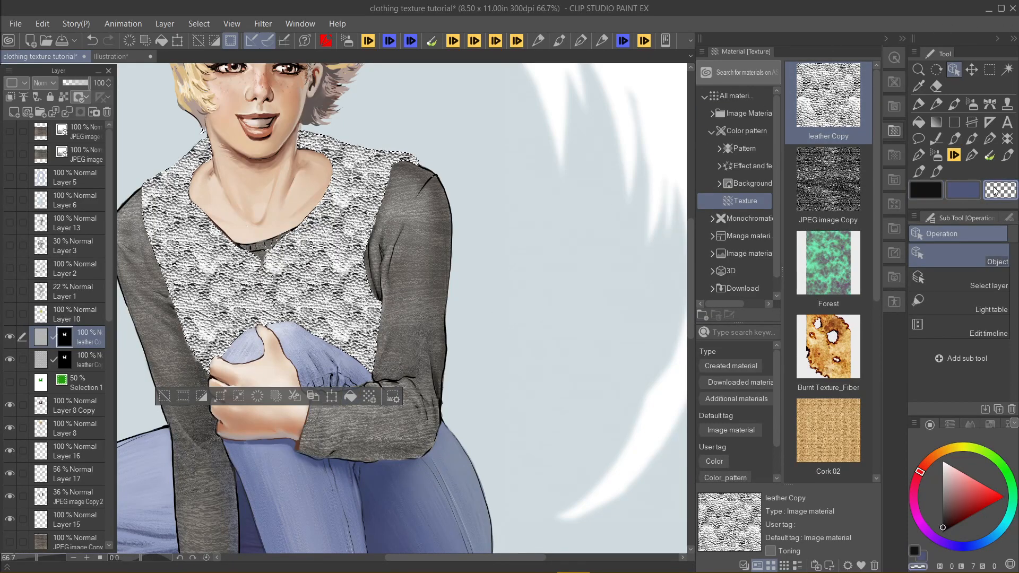
pyautogui.click(349, 396)
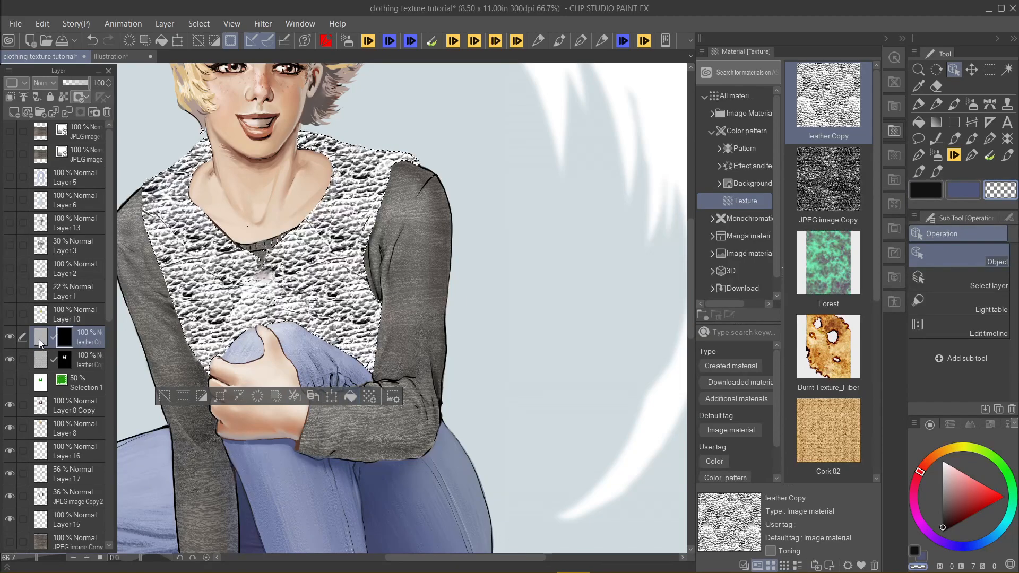
pyautogui.click(164, 397)
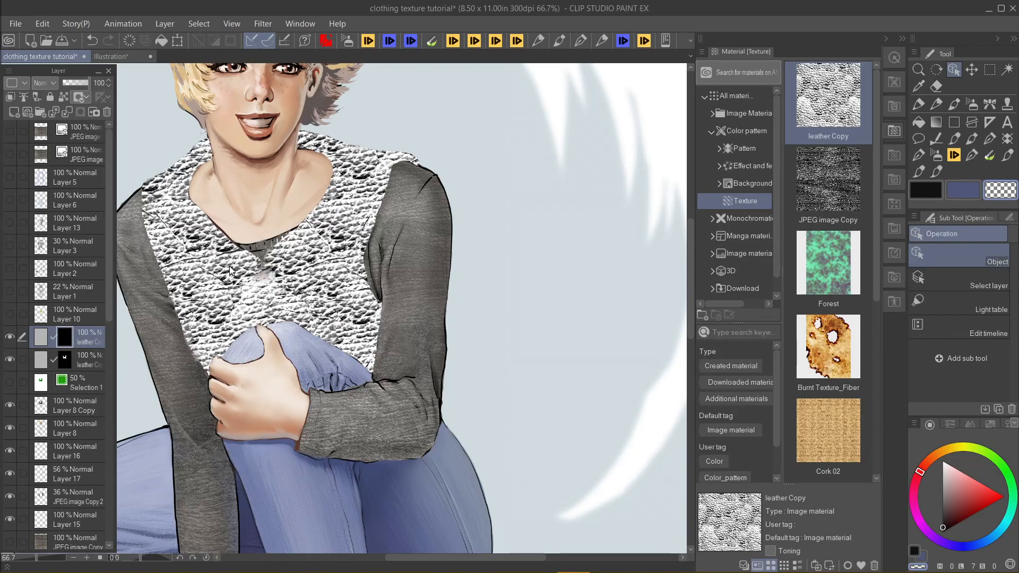
# Step: Choose the Air Gordon brush with black as the drawing colour for painting on the upper leather layer's mask
pyautogui.click(602, 41)
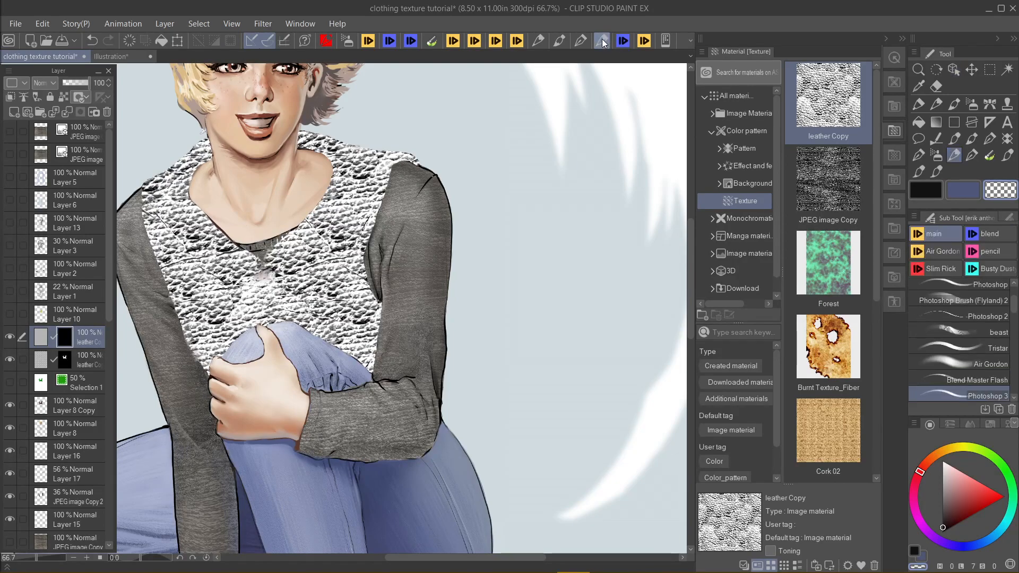
pyautogui.click(953, 362)
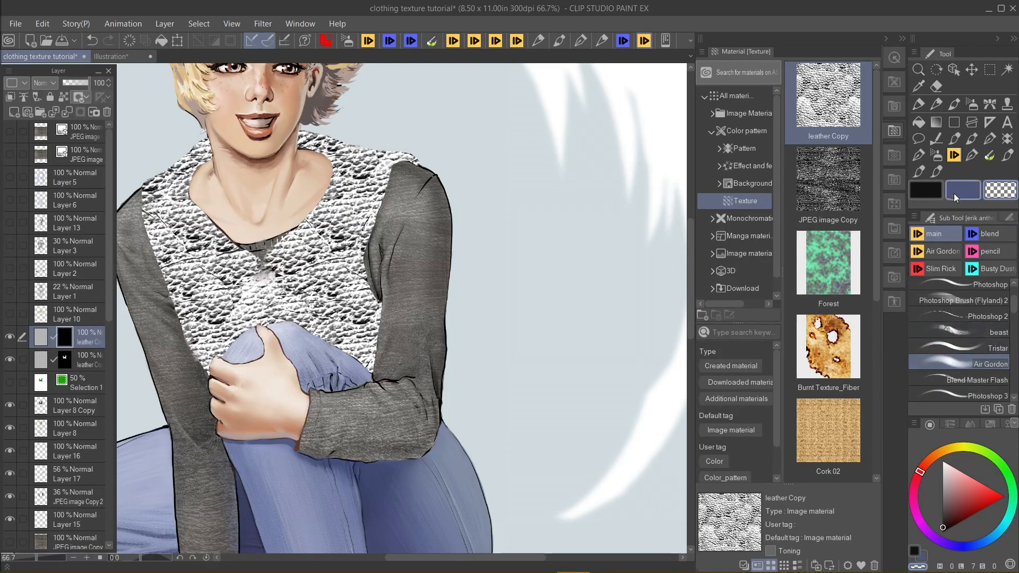
pyautogui.click(927, 196)
pyautogui.moveTo(300, 294)
pyautogui.mouseDown()
pyautogui.moveTo(321, 274)
pyautogui.moveTo(340, 286)
pyautogui.moveTo(355, 281)
pyautogui.moveTo(340, 239)
pyautogui.moveTo(371, 308)
pyautogui.moveTo(335, 239)
pyautogui.moveTo(292, 276)
pyautogui.mouseUp()
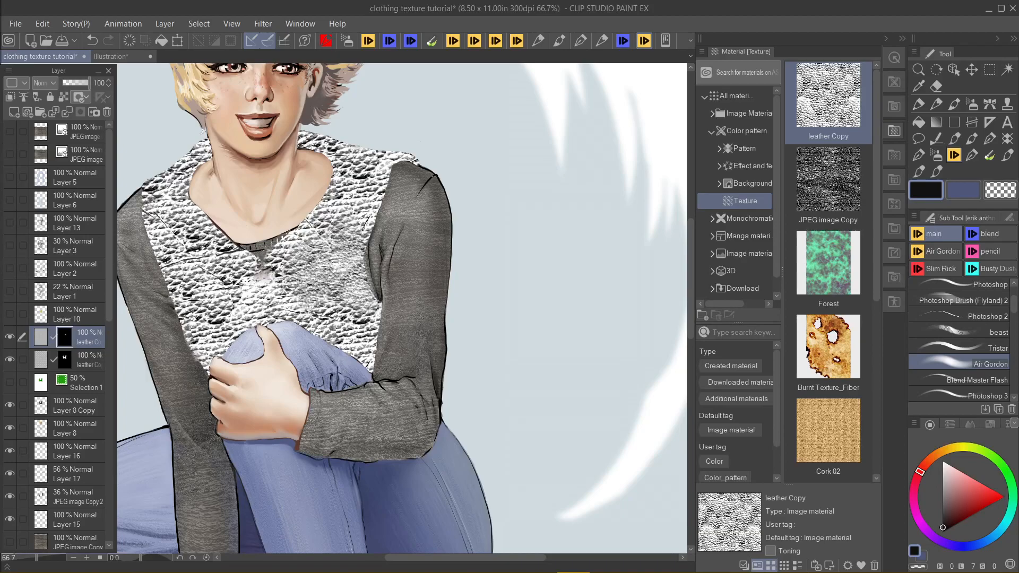
pyautogui.scroll(2, 297, 297)
pyautogui.moveTo(356, 335)
pyautogui.mouseDown()
pyautogui.moveTo(345, 223)
pyautogui.moveTo(215, 345)
pyautogui.moveTo(202, 260)
pyautogui.moveTo(180, 356)
pyautogui.moveTo(149, 234)
pyautogui.moveTo(144, 159)
pyautogui.mouseUp()
pyautogui.hotkey('ctrl', 'z')
pyautogui.hotkey('ctrl', 'z')
pyautogui.hotkey('ctrl', 'z')
pyautogui.hotkey('ctrl', 'z')
pyautogui.hotkey('ctrl', 'z')
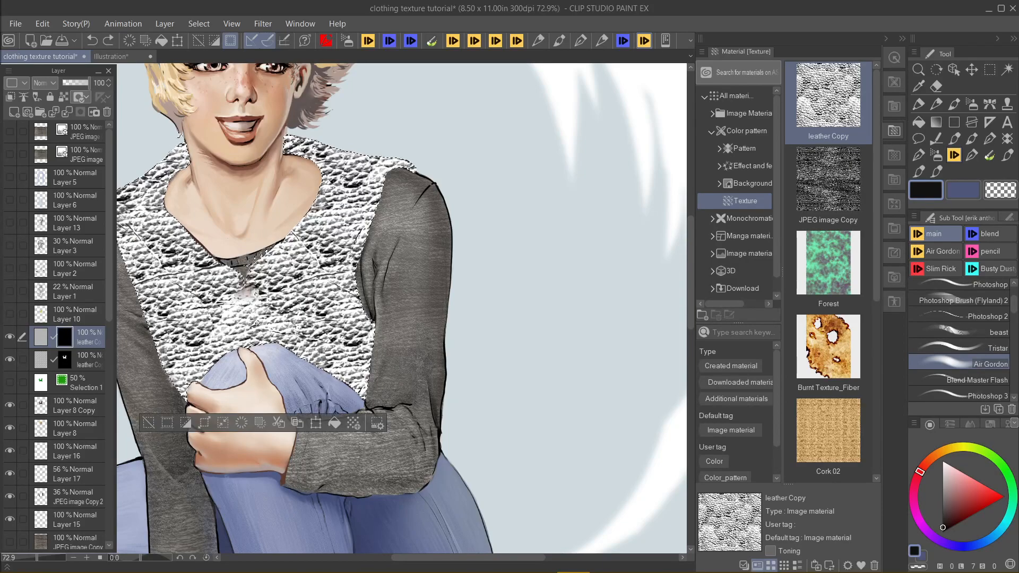
pyautogui.moveTo(345, 276)
pyautogui.mouseDown()
pyautogui.moveTo(359, 318)
pyautogui.moveTo(350, 340)
pyautogui.moveTo(324, 276)
pyautogui.moveTo(300, 308)
pyautogui.mouseUp()
pyautogui.moveTo(306, 268)
pyautogui.mouseDown()
pyautogui.moveTo(274, 316)
pyautogui.moveTo(284, 319)
pyautogui.mouseUp()
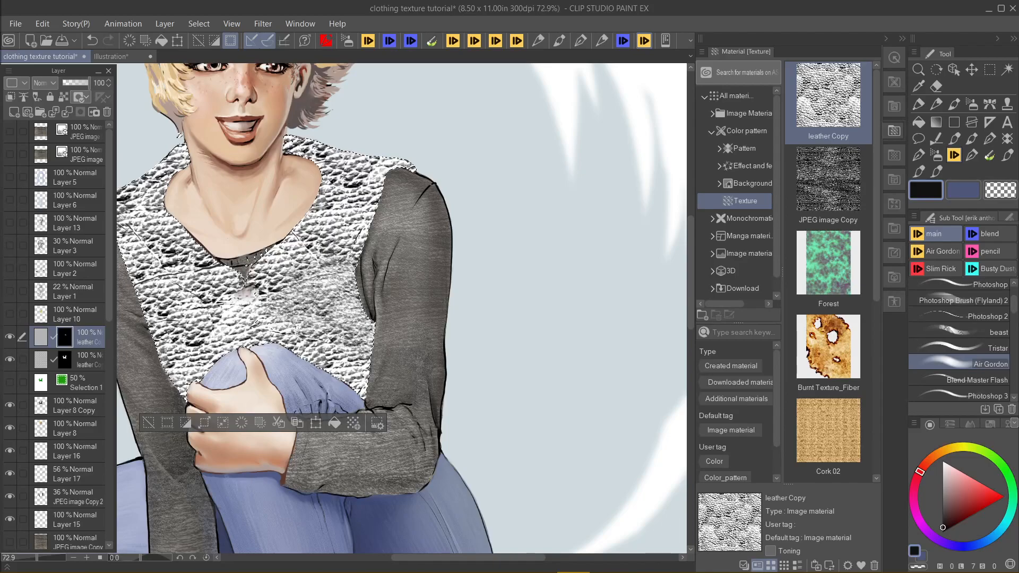
pyautogui.hotkey('ctrl', 'z')
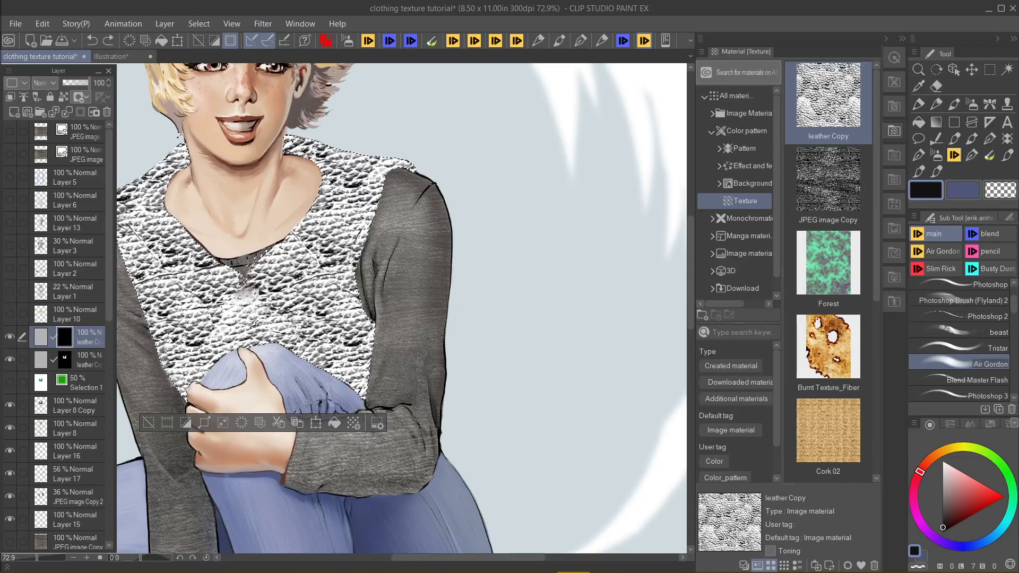
# Step: Paint the fine leather pattern back in on the upper layer's mask with soft strokes over the chest and shoulders, breaking up the larger pattern
pyautogui.moveTo(315, 288); pyautogui.dragTo(301, 303)
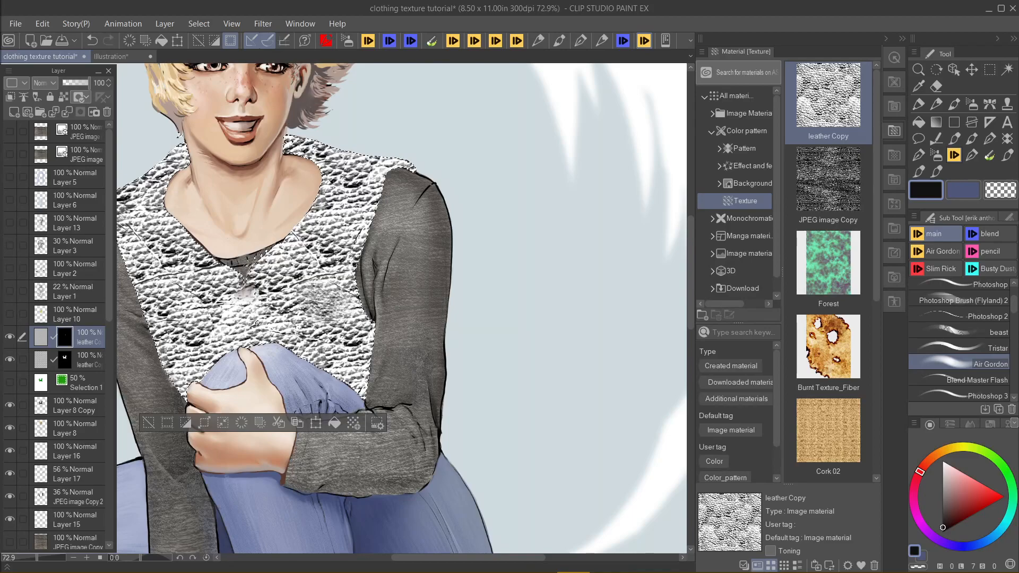
pyautogui.moveTo(356, 223); pyautogui.dragTo(260, 292)
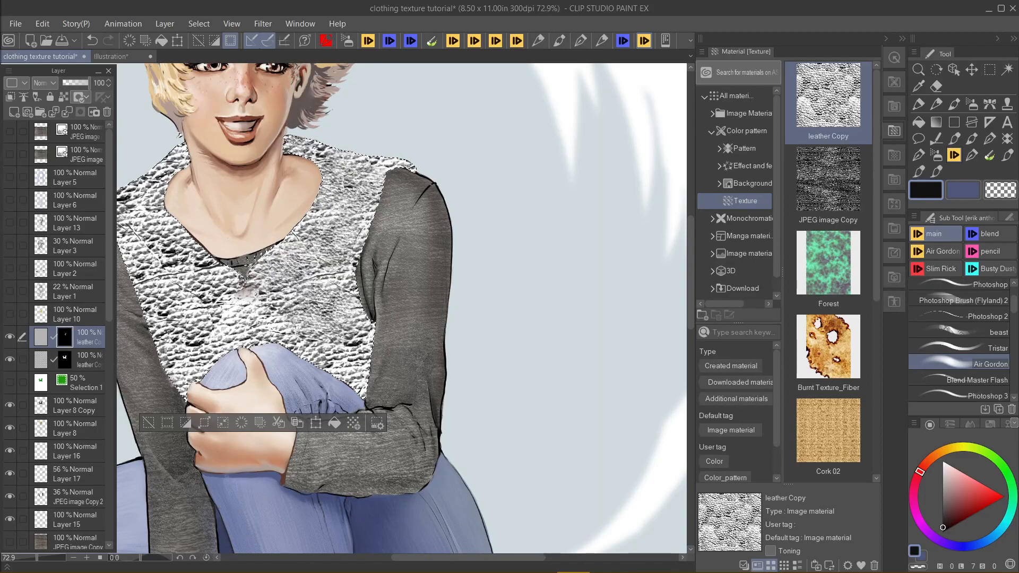
pyautogui.moveTo(175, 157)
pyautogui.mouseDown()
pyautogui.moveTo(136, 223)
pyautogui.moveTo(146, 233)
pyautogui.moveTo(140, 298)
pyautogui.moveTo(191, 361)
pyautogui.moveTo(281, 327)
pyautogui.moveTo(297, 345)
pyautogui.moveTo(186, 196)
pyautogui.mouseUp()
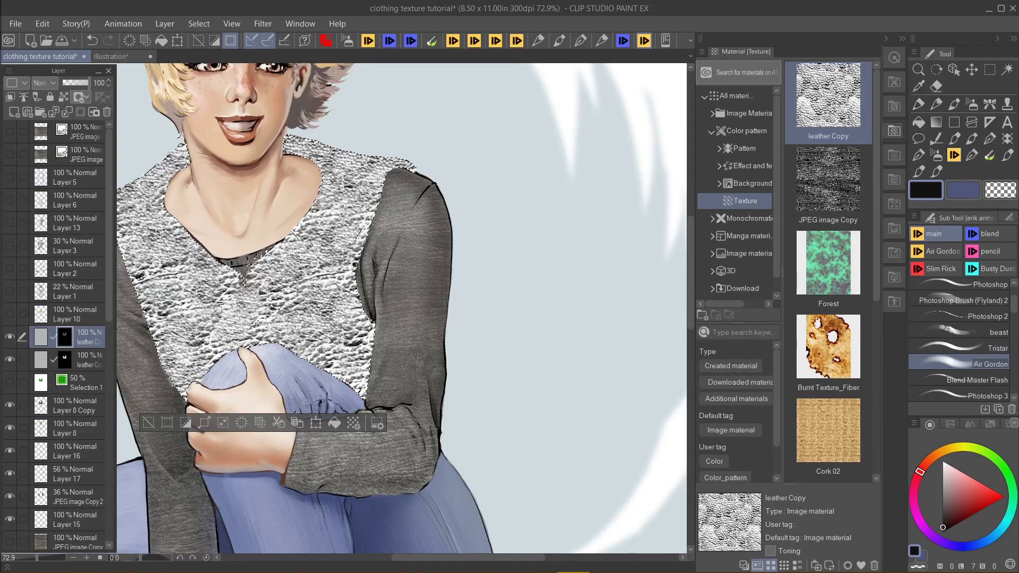
pyautogui.scroll(-3, 402, 308)
pyautogui.scroll(3, 402, 308)
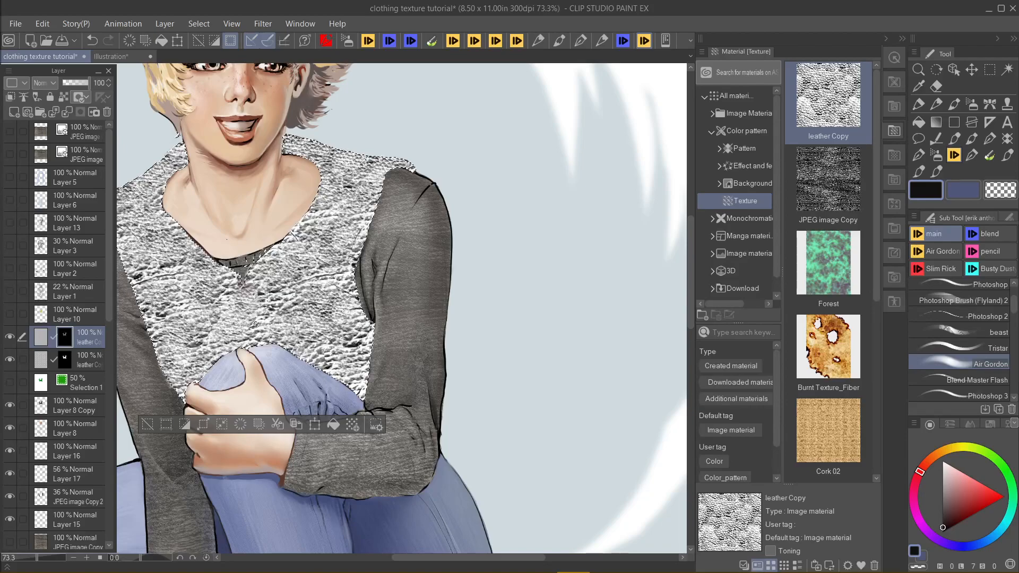
# Step: Create a layer folder, move both masked leather layers into it and collapse the folder
pyautogui.hotkey('ctrl', '-')
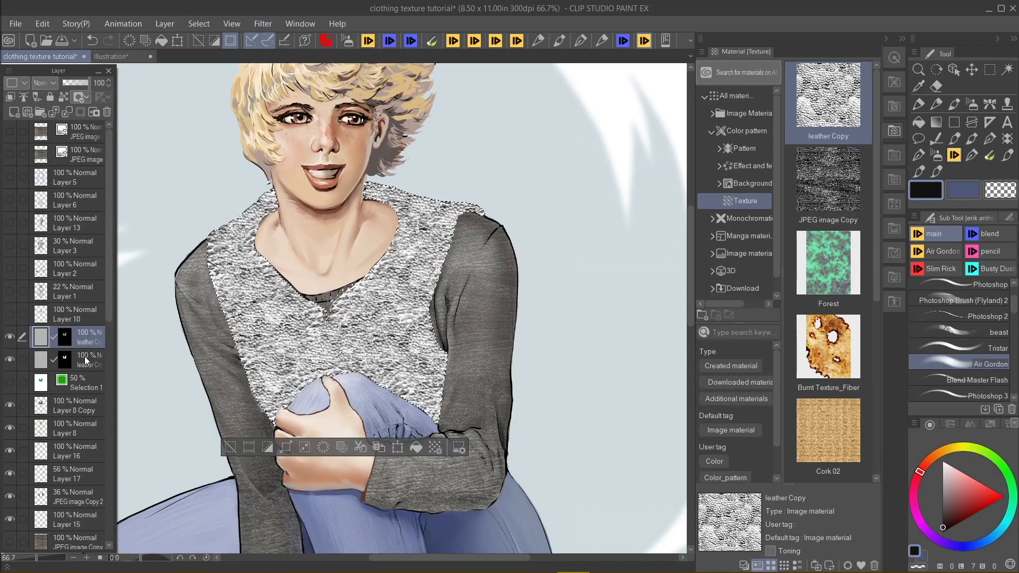
pyautogui.keyDown('ctrl'); pyautogui.click(84, 356); pyautogui.keyUp('ctrl')
pyautogui.click(40, 112)
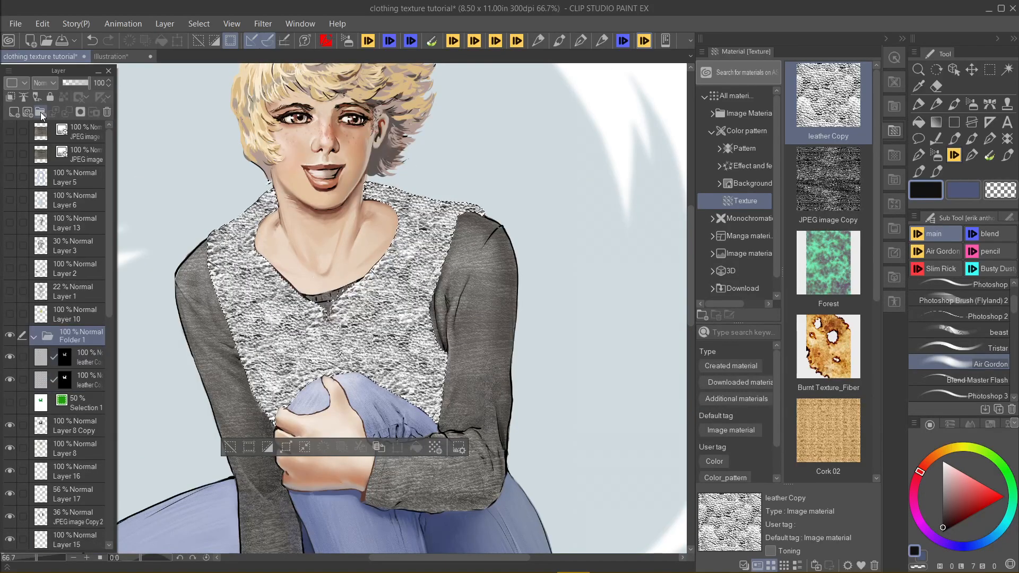
pyautogui.click(81, 363)
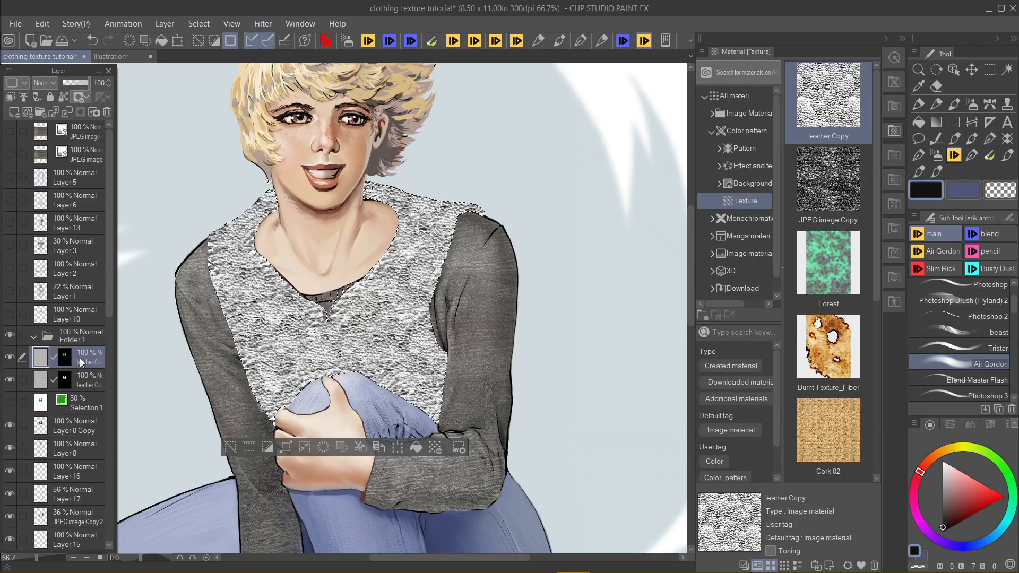
pyautogui.keyDown('ctrl'); pyautogui.click(84, 380); pyautogui.keyUp('ctrl')
pyautogui.moveTo(78, 359); pyautogui.dragTo(43, 330)
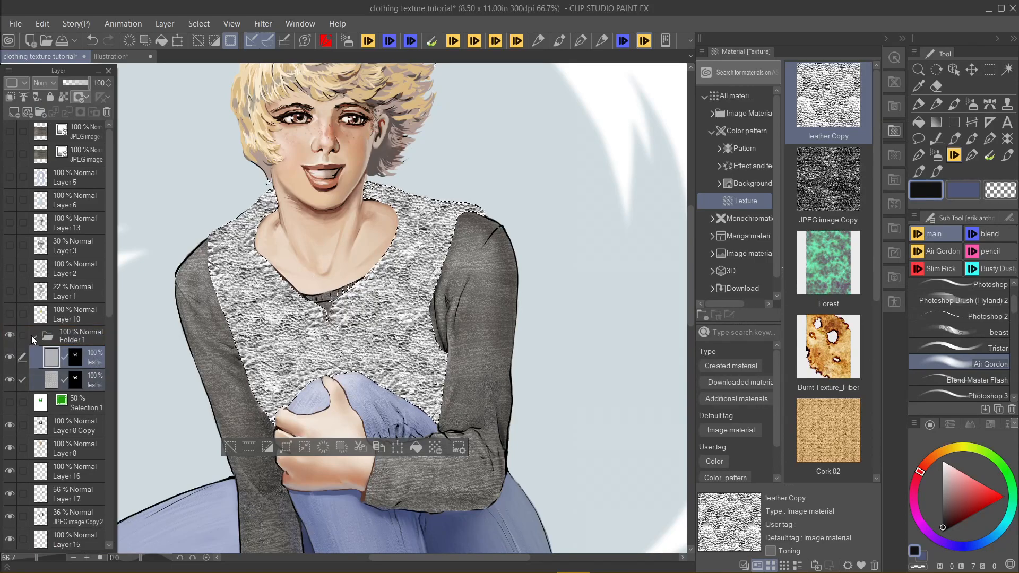
pyautogui.click(33, 338)
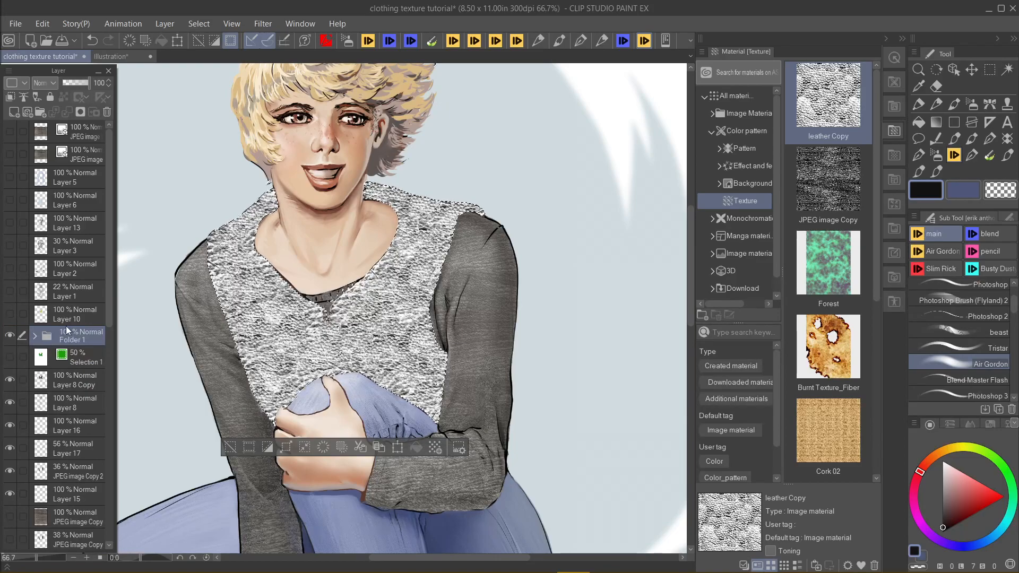
# Step: Set the leather folder's blending mode to Overlay so the texture blends with the vest's colours
pyautogui.moveTo(81, 85); pyautogui.dragTo(88, 84)
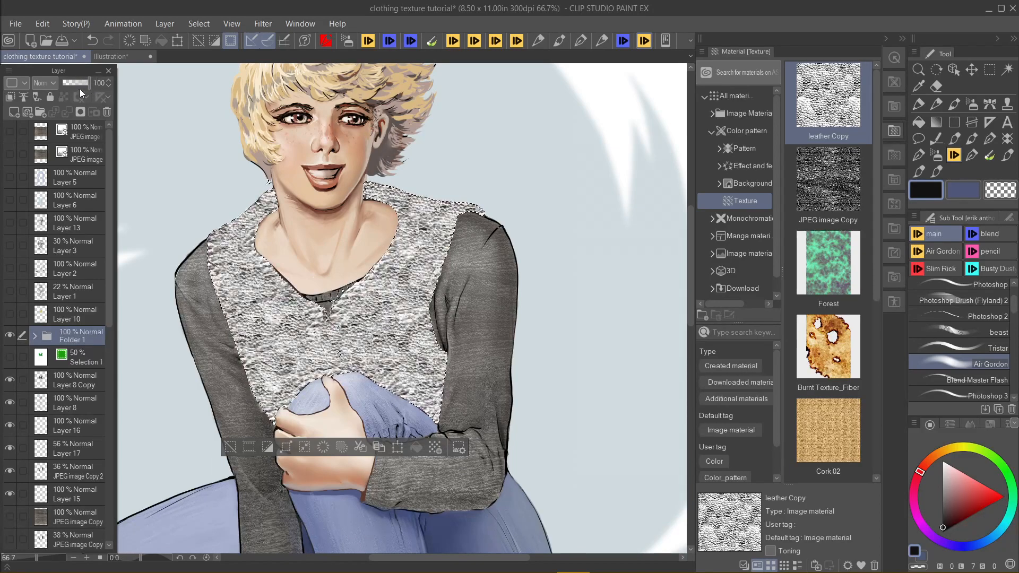
pyautogui.click(45, 83)
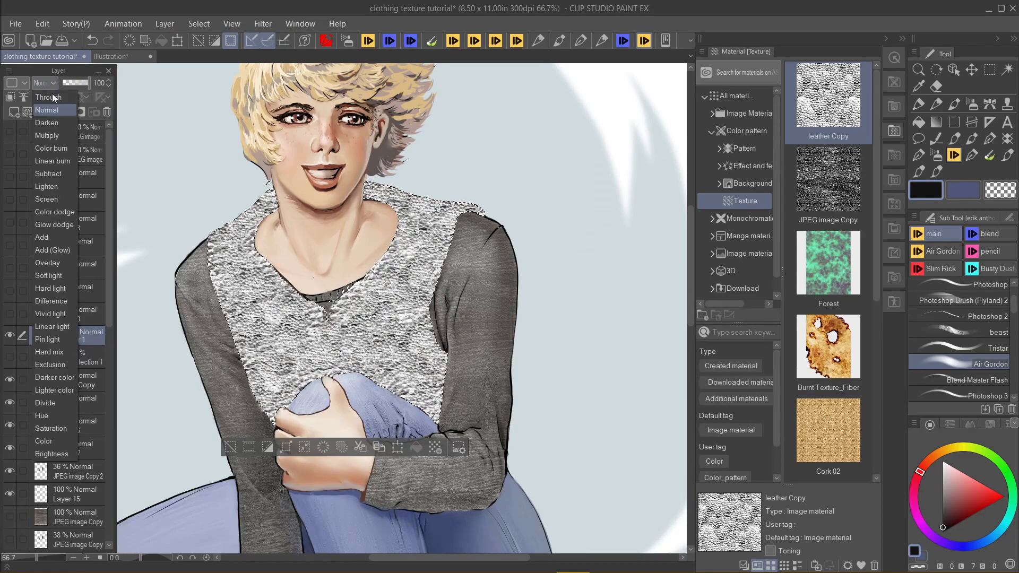
pyautogui.click(61, 139)
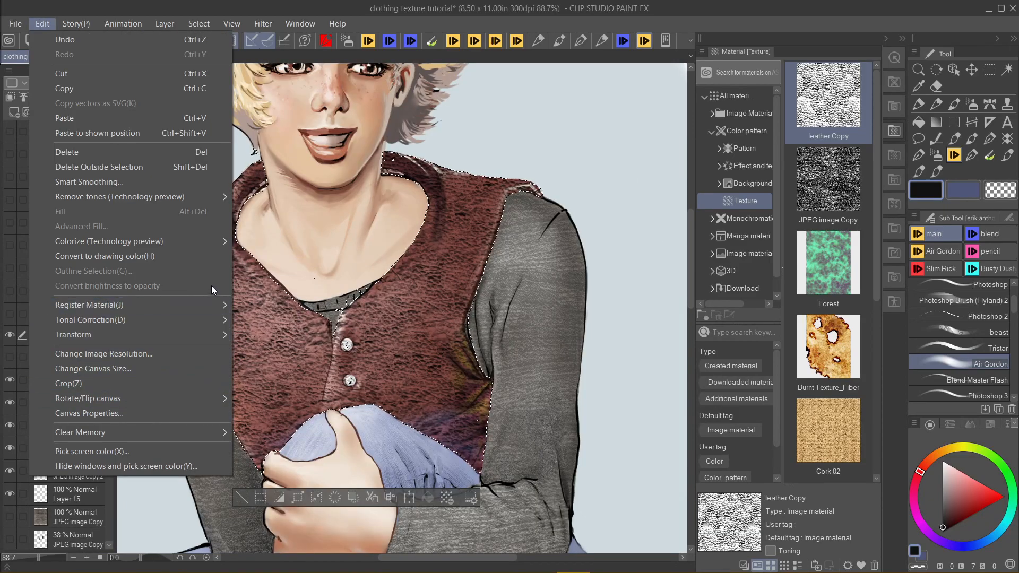
pyautogui.click(42, 24)
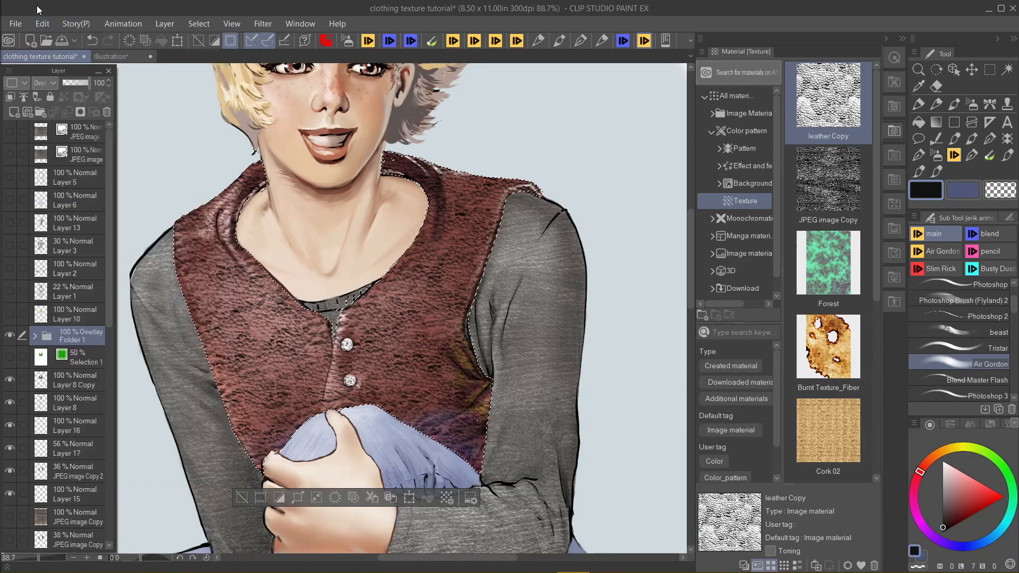
# Step: Lower the leather folder's opacity to 52% and clear the selection around the vest
pyautogui.click(33, 335)
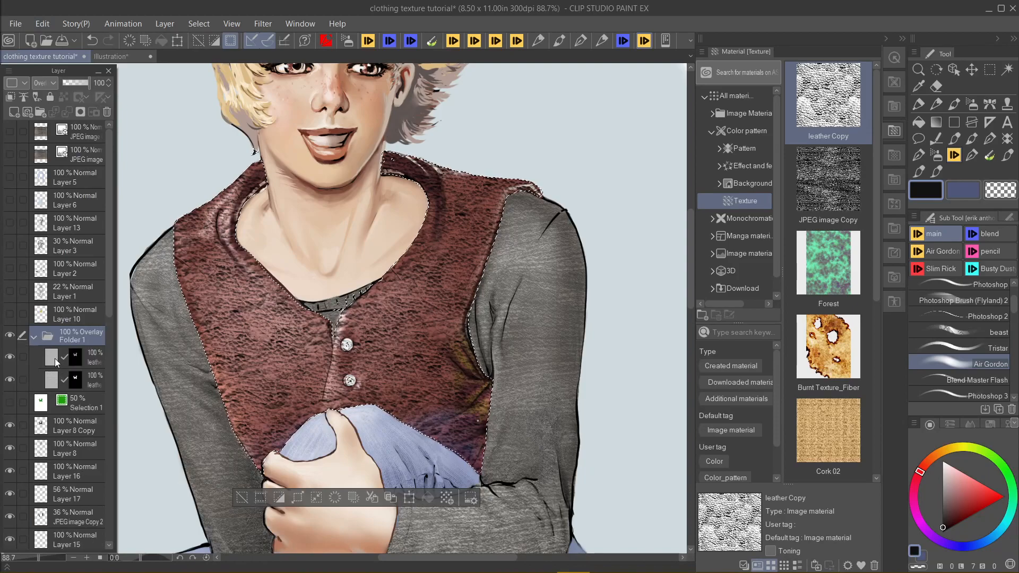
pyautogui.click(55, 381)
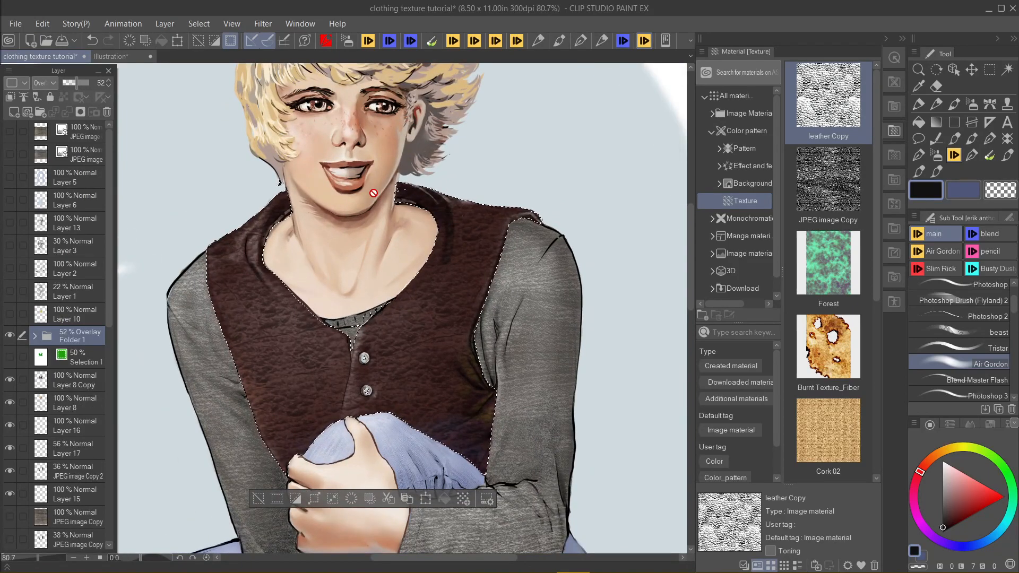
pyautogui.moveTo(423, 351); pyautogui.dragTo(420, 320)
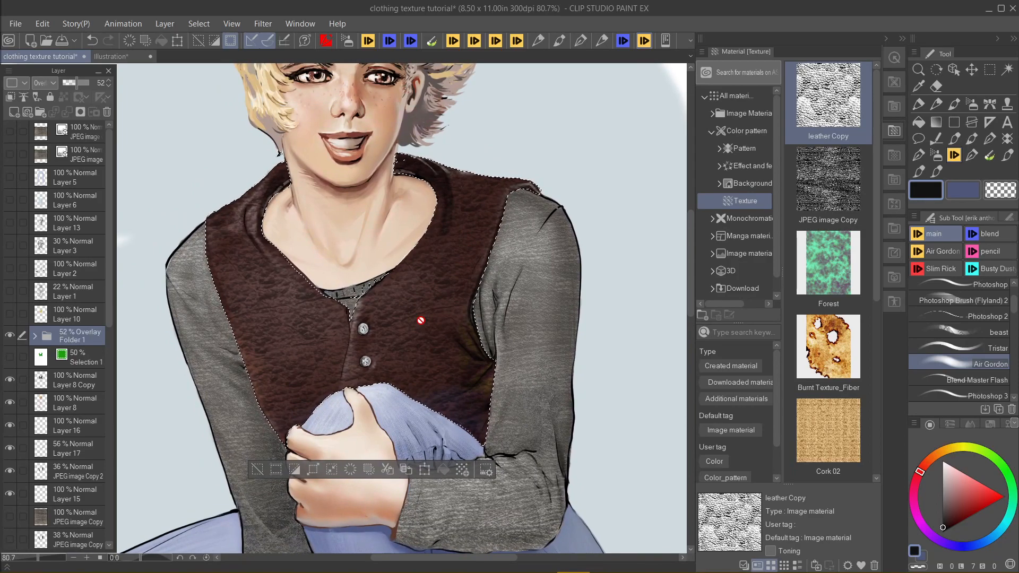
pyautogui.click(257, 467)
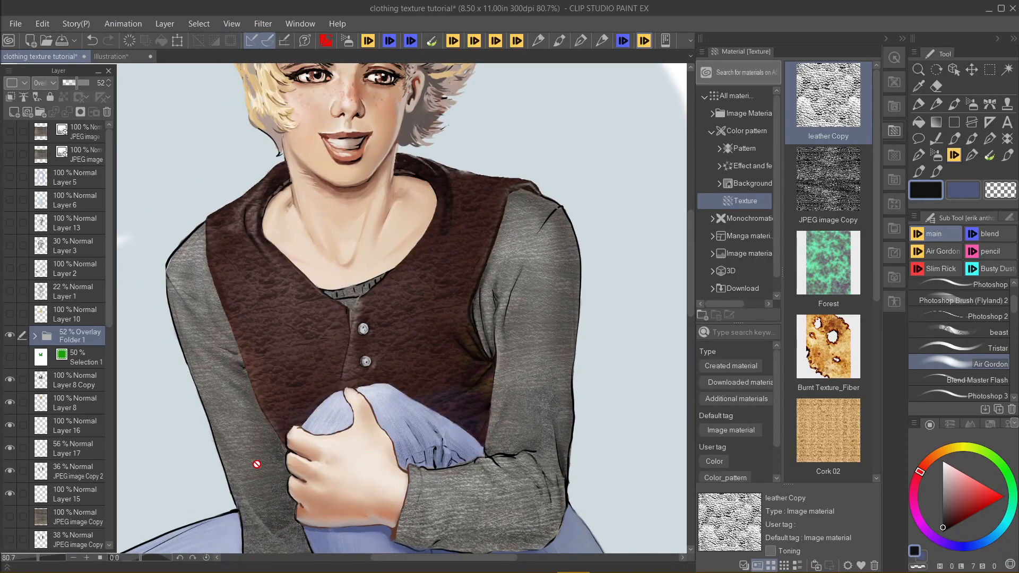
# Step: Choose the PEN - G-Pen (MS5) 2 brush, then duplicate Layer 8 Copy and hide the original
pyautogui.click(583, 42)
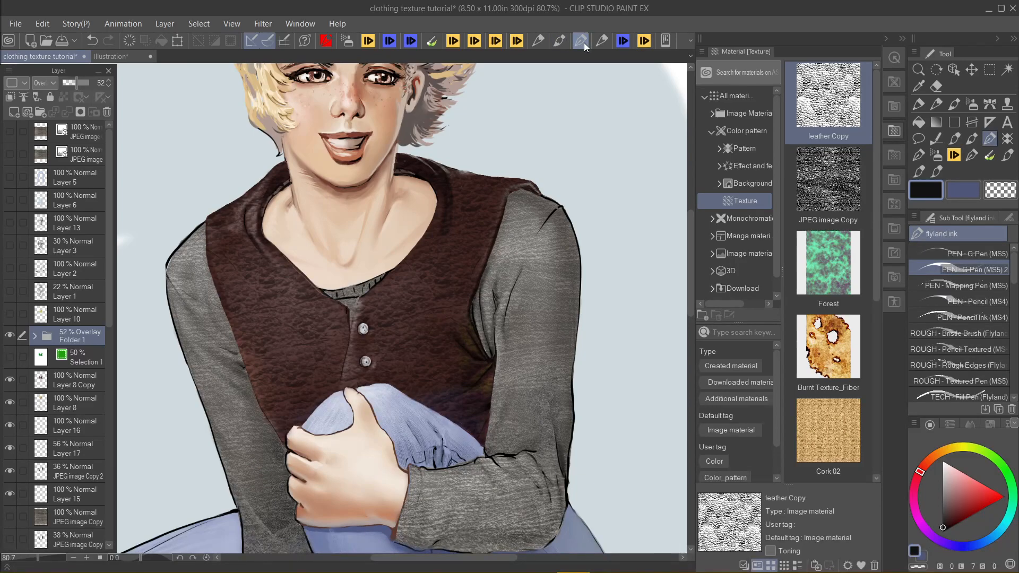
pyautogui.click(45, 386)
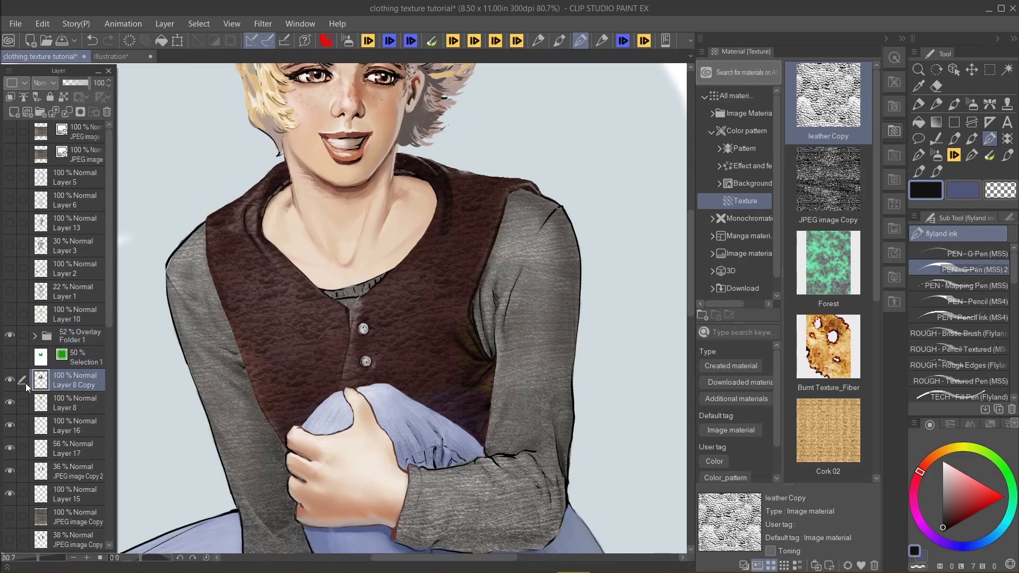
pyautogui.click(10, 380)
pyautogui.click(10, 380)
pyautogui.rightClick(70, 381)
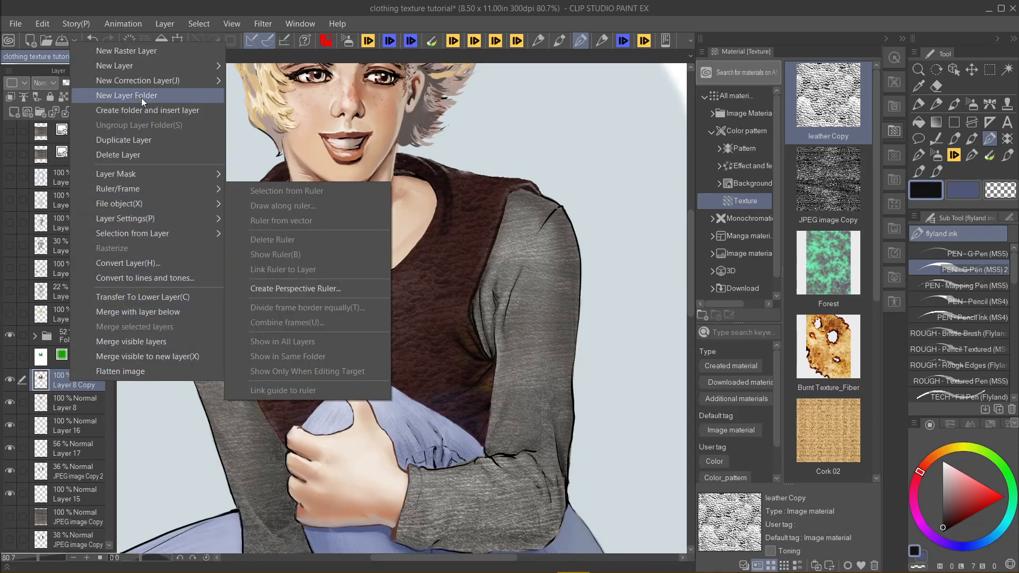
pyautogui.click(148, 140)
pyautogui.click(10, 403)
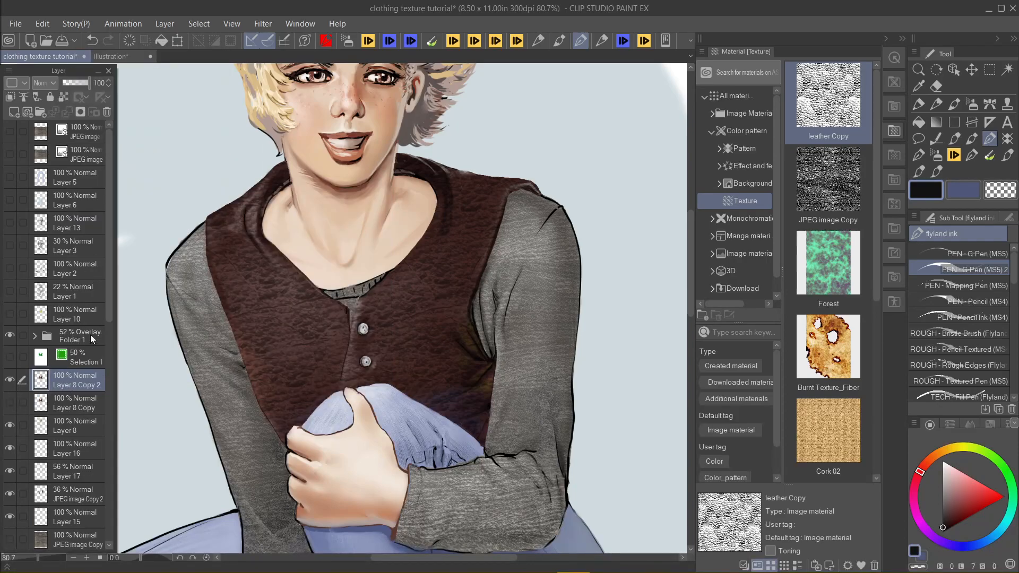
pyautogui.keyDown('alt'); pyautogui.click(255, 303); pyautogui.keyUp('alt')
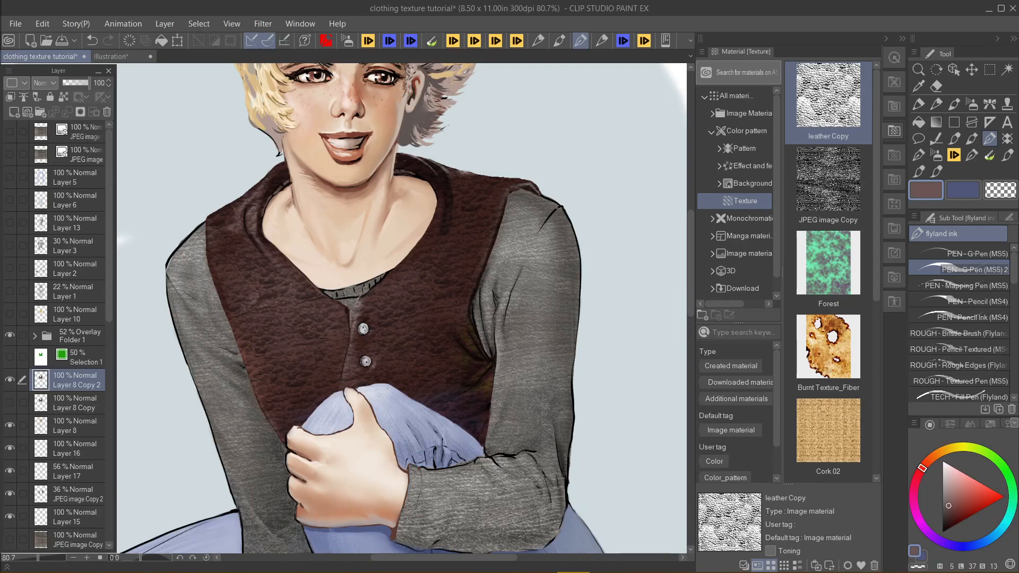
pyautogui.moveTo(271, 290)
pyautogui.mouseDown()
pyautogui.moveTo(277, 319)
pyautogui.moveTo(267, 328)
pyautogui.mouseUp()
pyautogui.hotkey('ctrl', 'z')
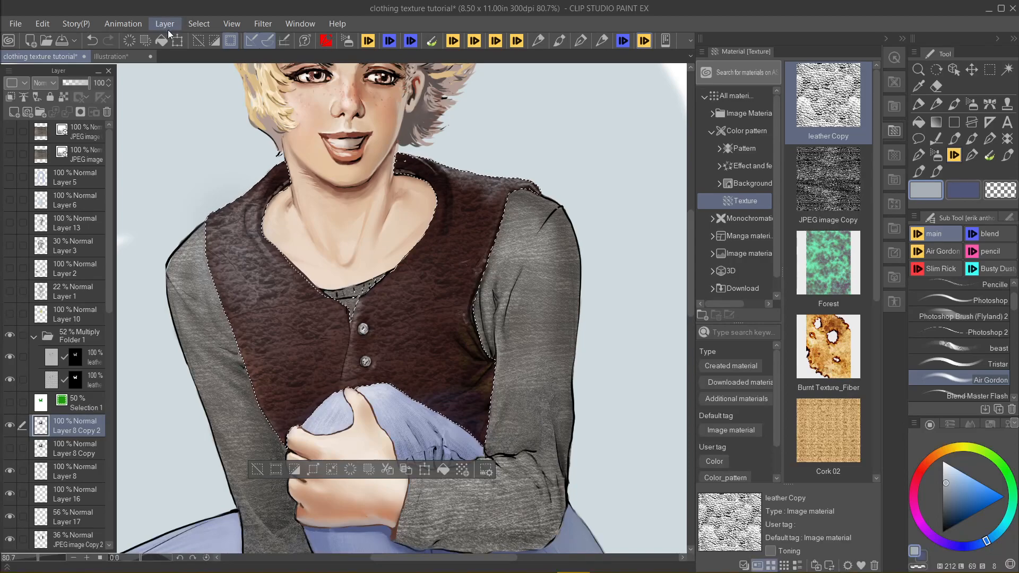
# Step: Hide the selection border around the vest while keeping the selection active
pyautogui.click(199, 25)
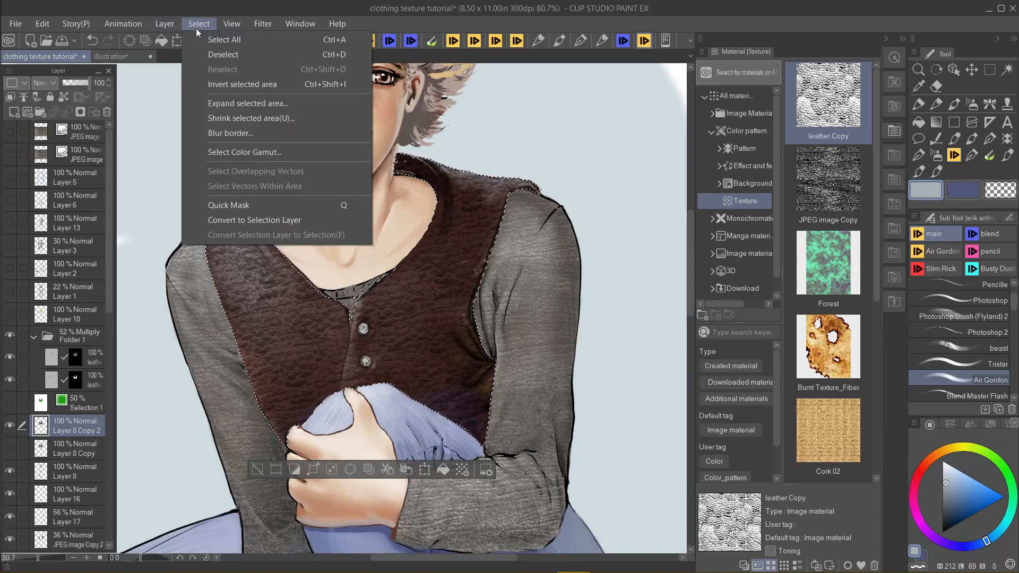
pyautogui.moveTo(251, 27)
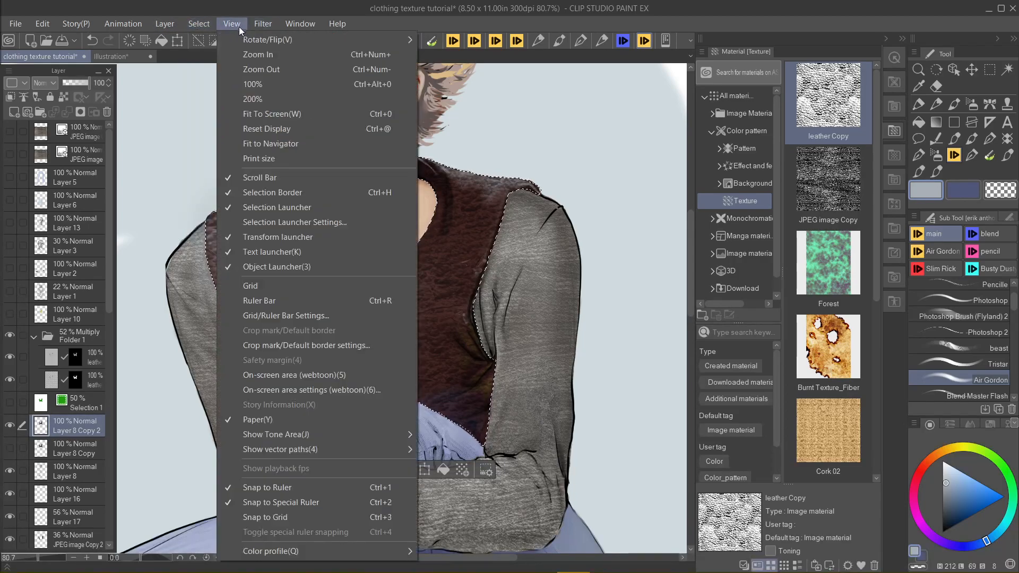
pyautogui.click(329, 192)
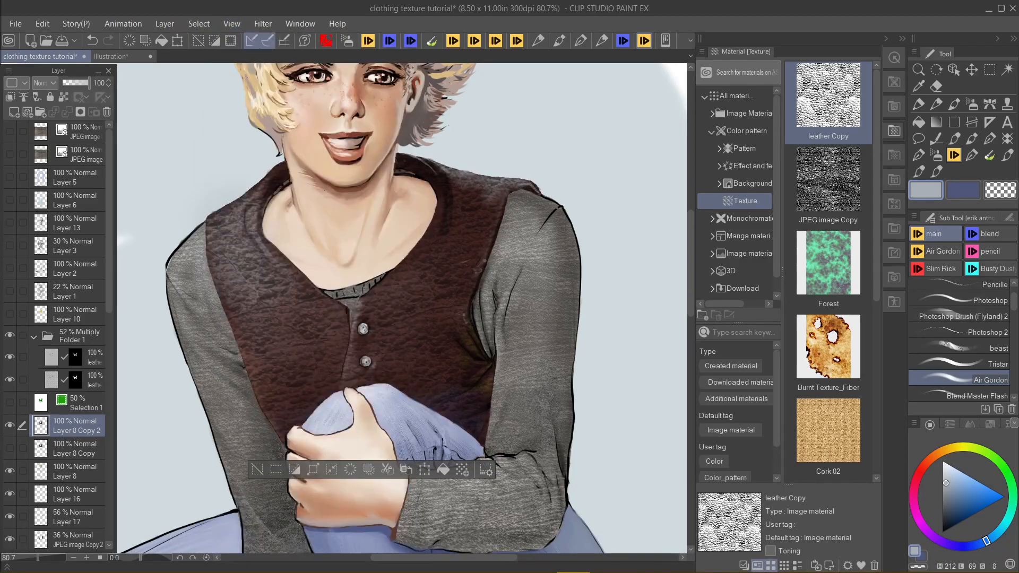
# Step: Brush a light blue highlight across the vest's shoulder on the viewer's right with the Air Gordon brush
pyautogui.moveTo(481, 177)
pyautogui.mouseDown()
pyautogui.moveTo(502, 198)
pyautogui.moveTo(497, 213)
pyautogui.moveTo(533, 184)
pyautogui.mouseUp()
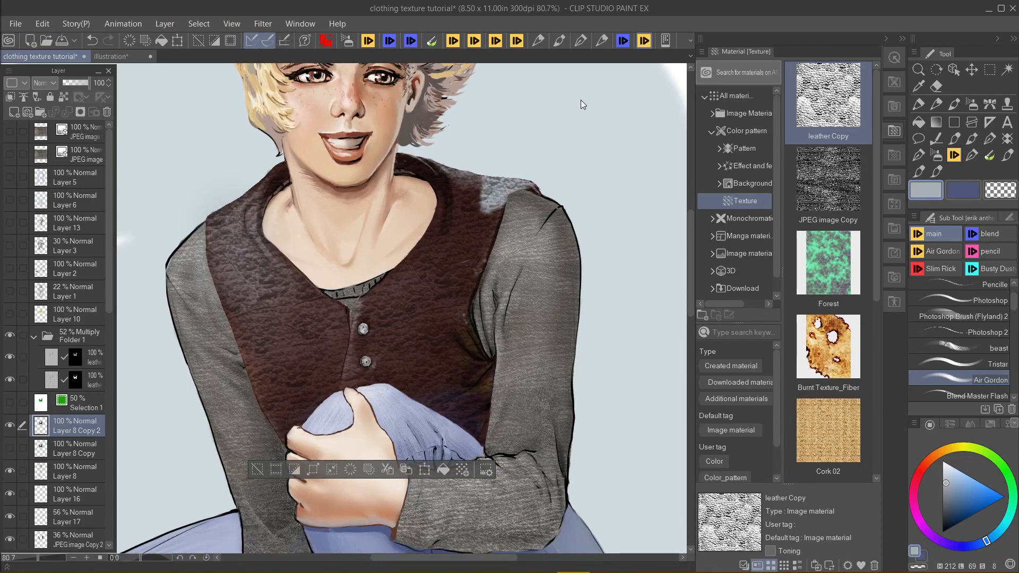
pyautogui.hotkey('ctrl', 'z')
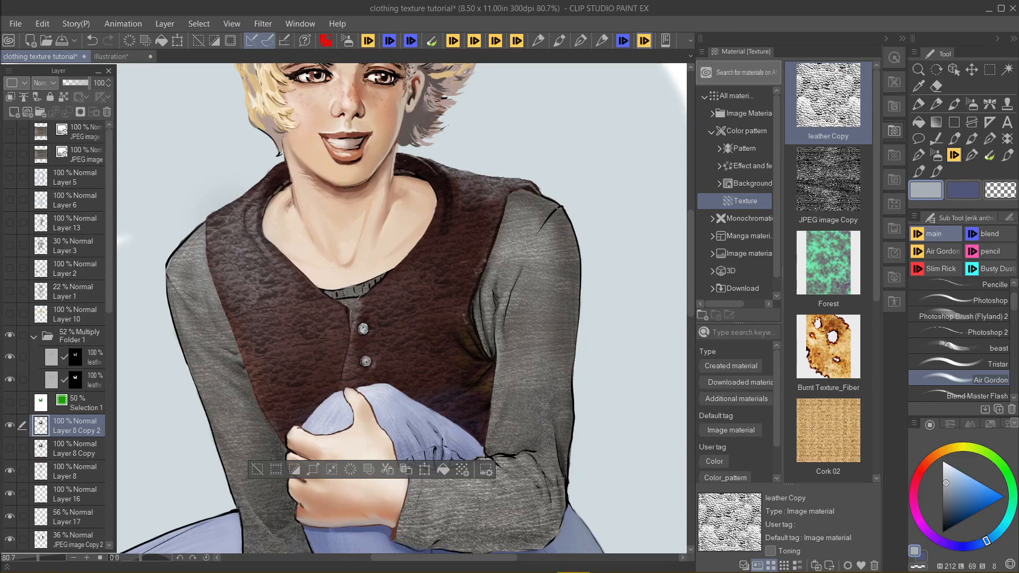
pyautogui.click(961, 477)
pyautogui.moveTo(467, 177); pyautogui.dragTo(511, 181)
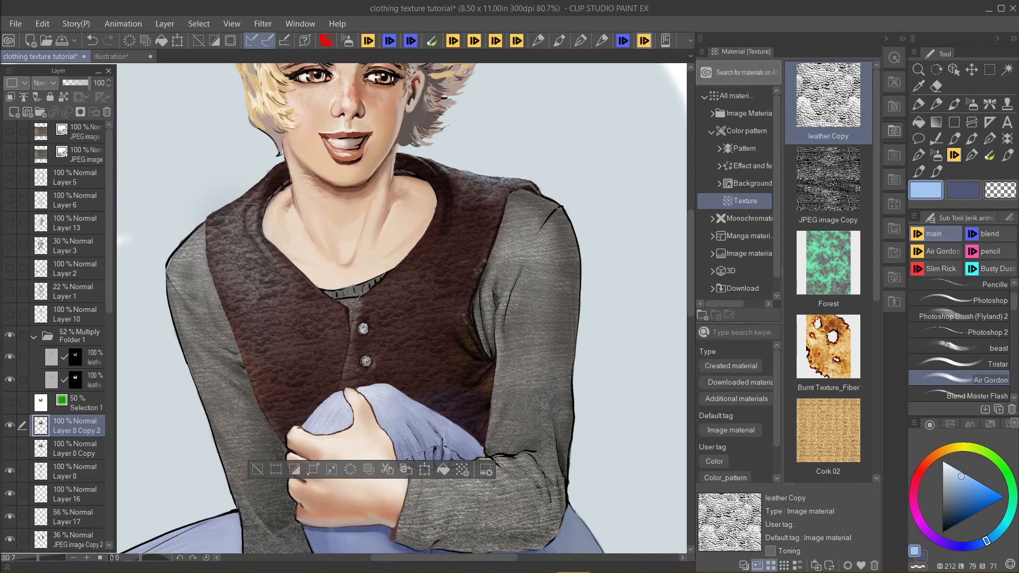
# Step: Brush a soft warm grey highlight onto the vest along the neckline on the viewer's right
pyautogui.hotkey('ctrl', '-')
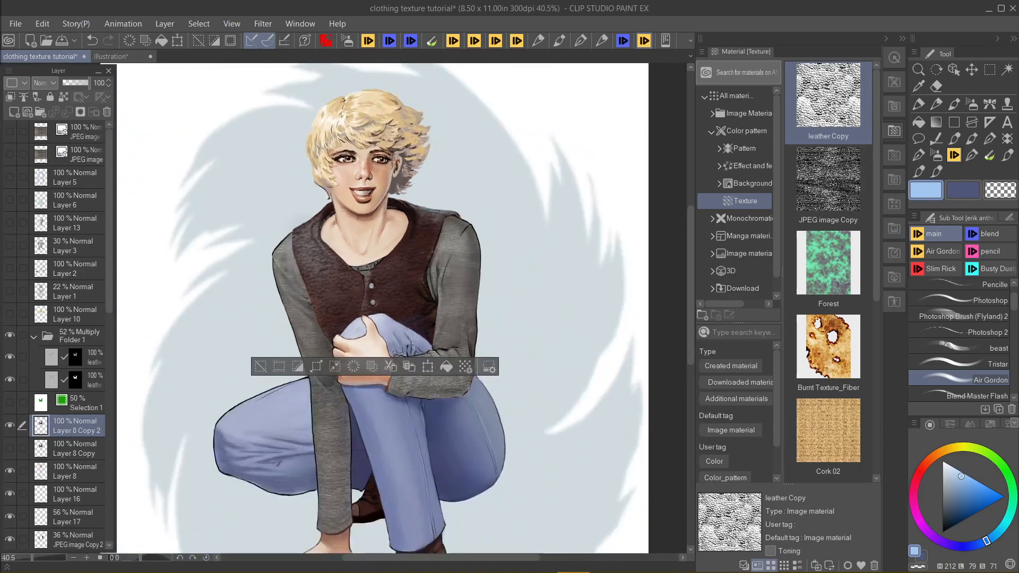
pyautogui.hotkey('ctrl', '+')
pyautogui.hotkey('ctrl', '+')
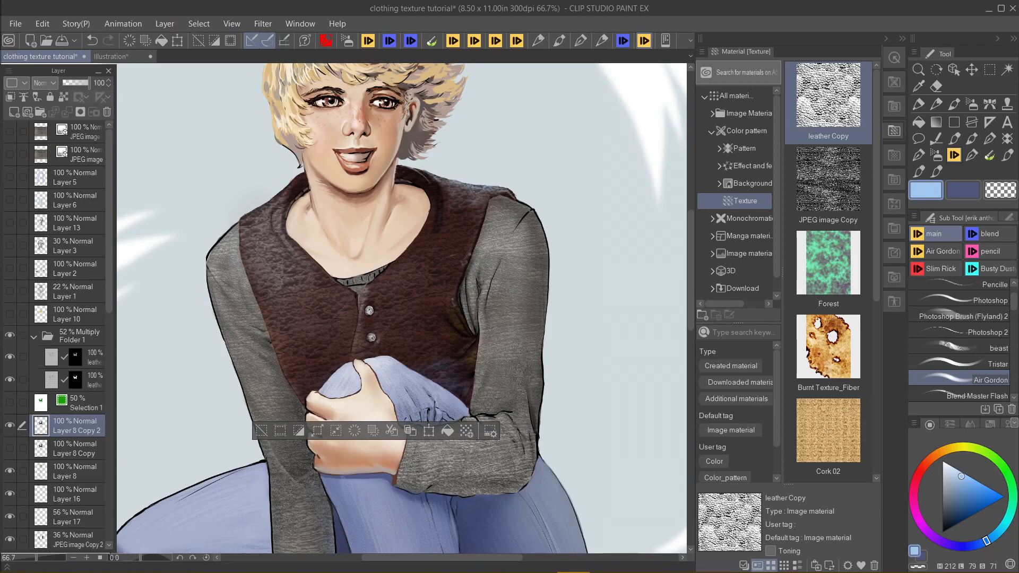
pyautogui.scroll(-3, 485, 324)
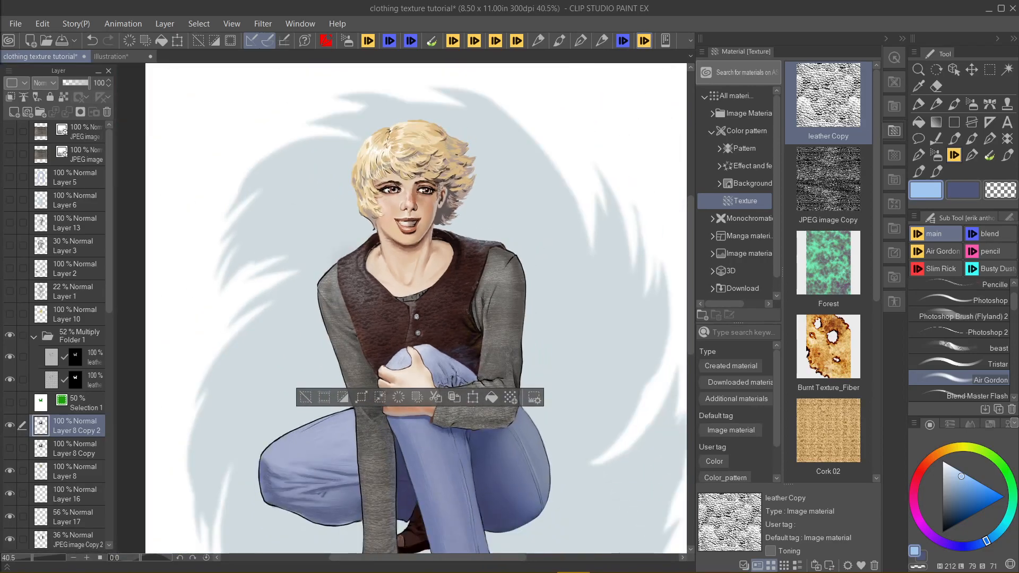
pyautogui.scroll(4, 488, 327)
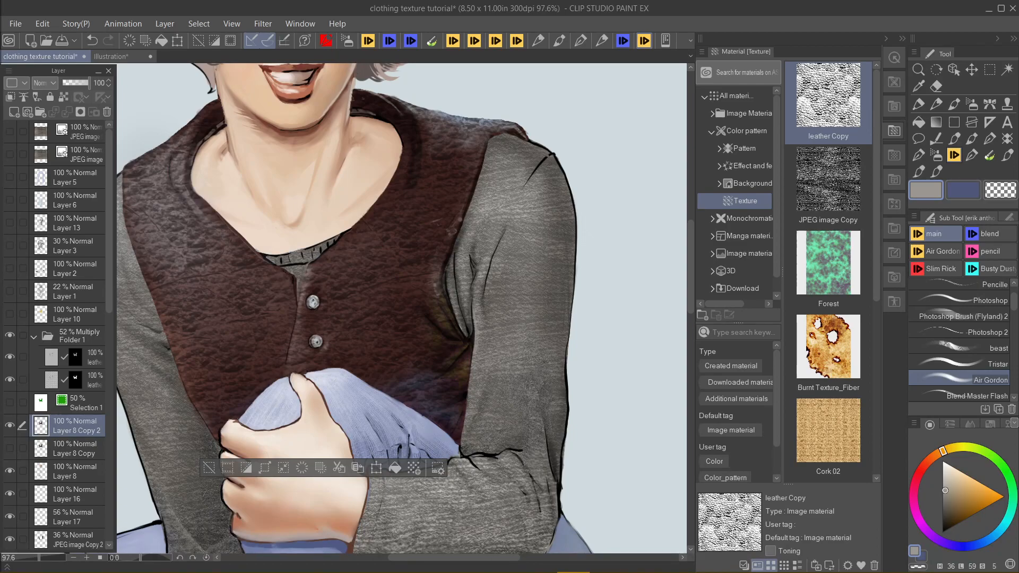
pyautogui.moveTo(410, 171); pyautogui.dragTo(348, 246)
pyautogui.hotkey('ctrl', 'z')
pyautogui.moveTo(407, 181); pyautogui.dragTo(335, 278)
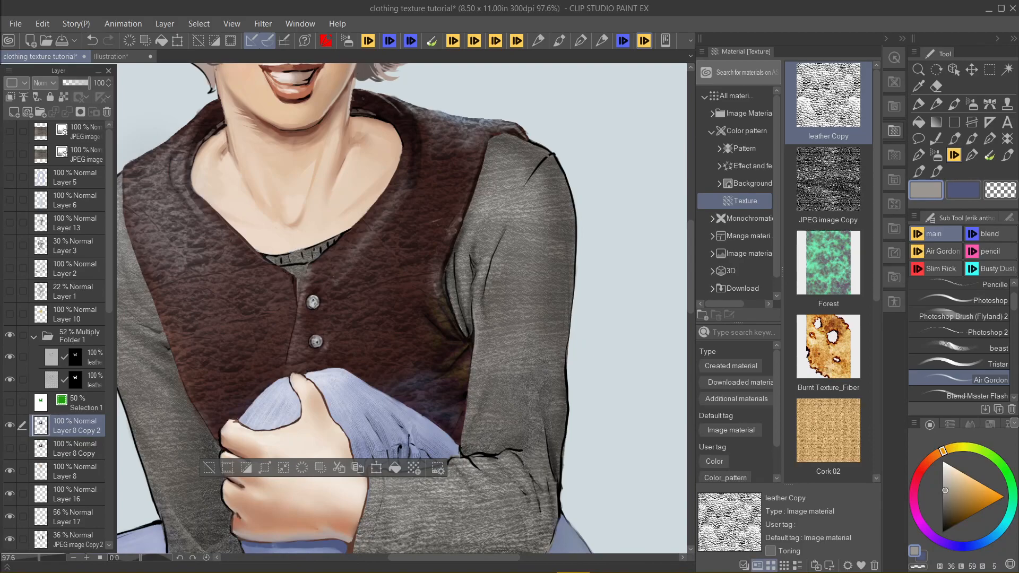
pyautogui.hotkey('ctrl', 'z')
pyautogui.moveTo(406, 200)
pyautogui.mouseDown()
pyautogui.moveTo(374, 242)
pyautogui.moveTo(392, 205)
pyautogui.mouseUp()
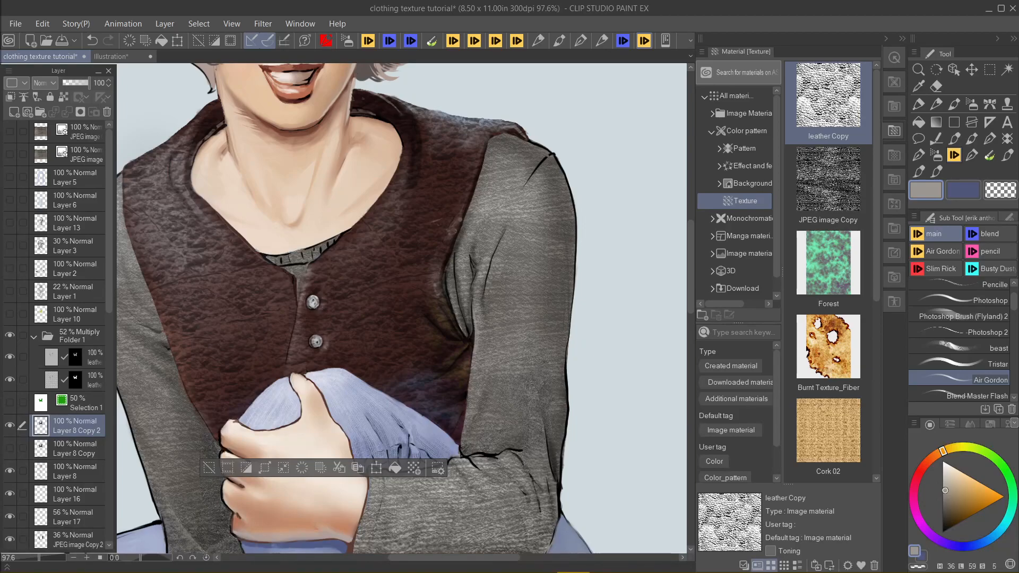
pyautogui.hotkey('ctrl', '-')
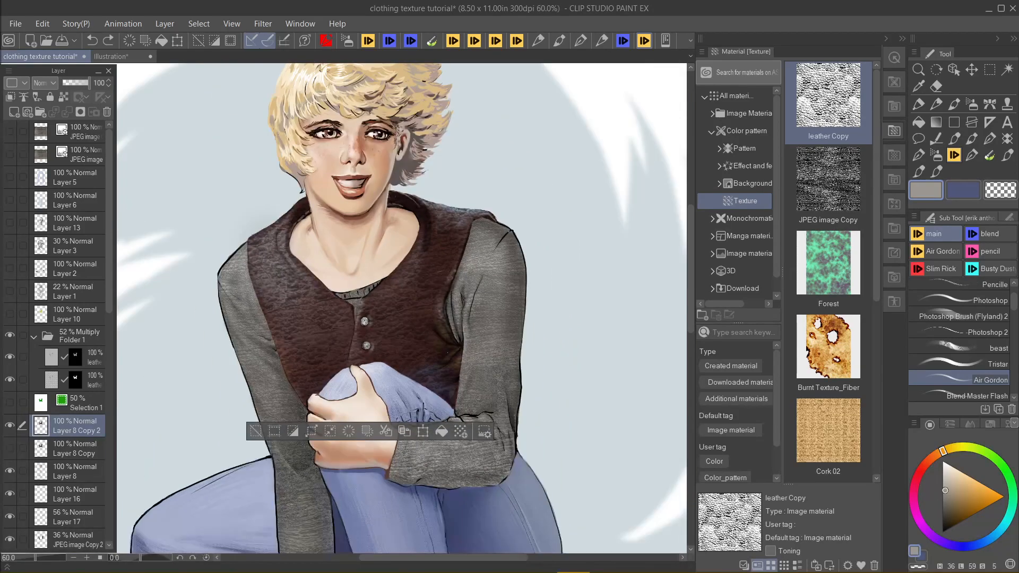
# Step: Pick a pale cream colour and brush highlights down the vest's front on the viewer's left, towards the buttons
pyautogui.click(949, 467)
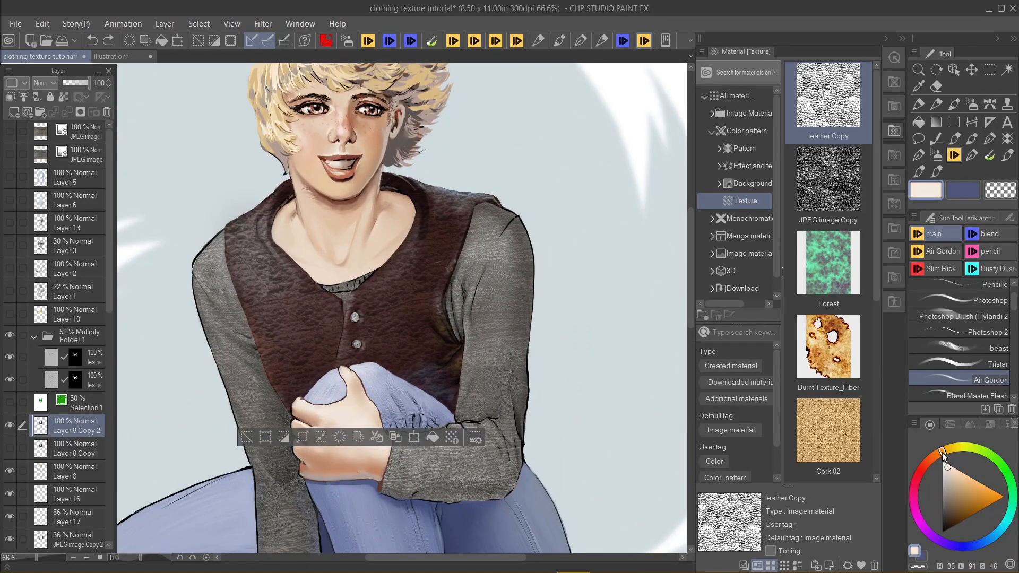
pyautogui.moveTo(249, 250)
pyautogui.mouseDown()
pyautogui.moveTo(273, 266)
pyautogui.moveTo(281, 366)
pyautogui.moveTo(316, 345)
pyautogui.mouseUp()
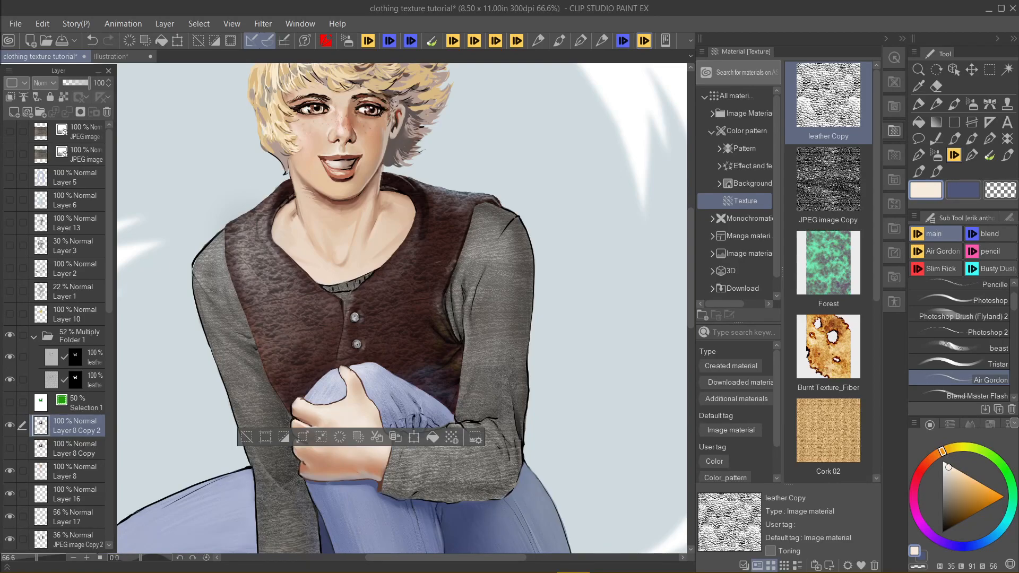
pyautogui.moveTo(346, 347); pyautogui.dragTo(341, 365)
pyautogui.hotkey('ctrl', '-')
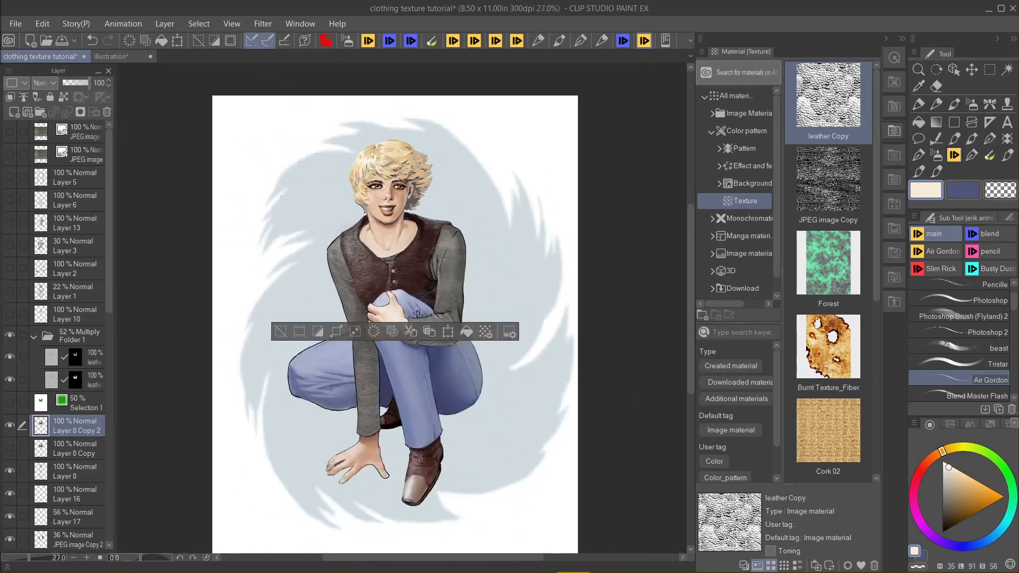
pyautogui.scroll(4, 426, 243)
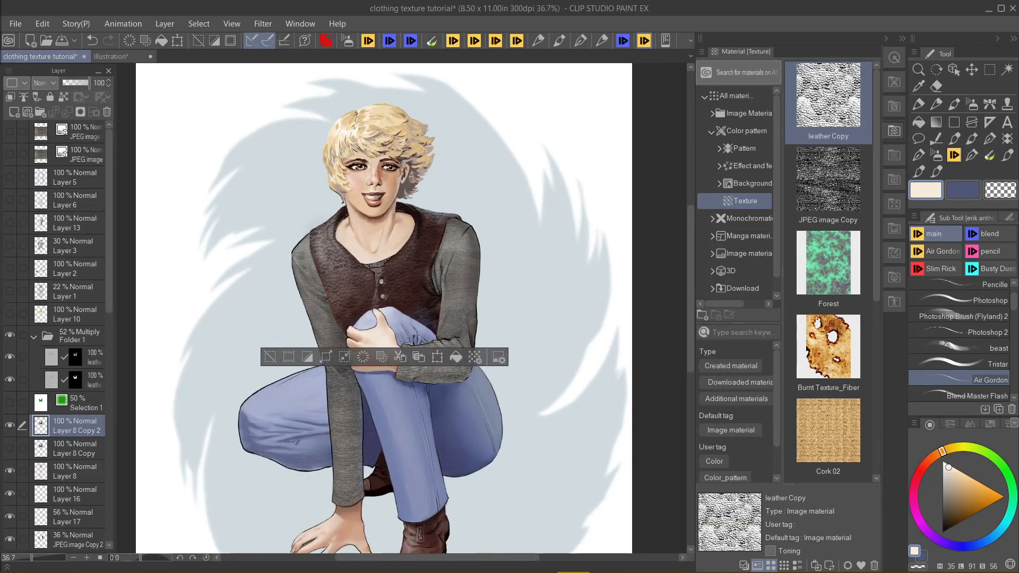
pyautogui.scroll(3, 428, 240)
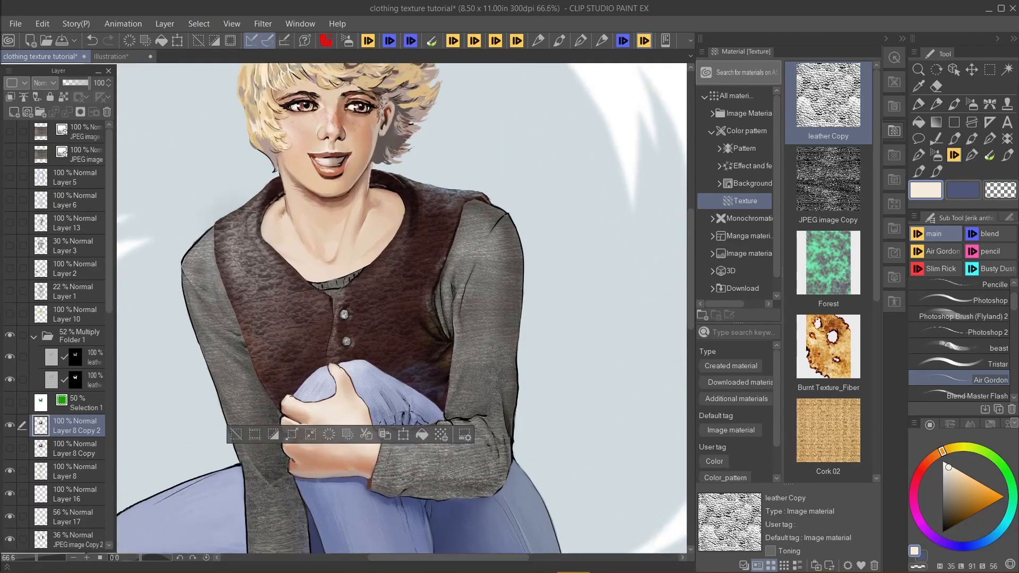
# Step: Refine the shading of the vest's chest beside the neckline on the viewer's left with short brush strokes
pyautogui.scroll(1, 427, 241)
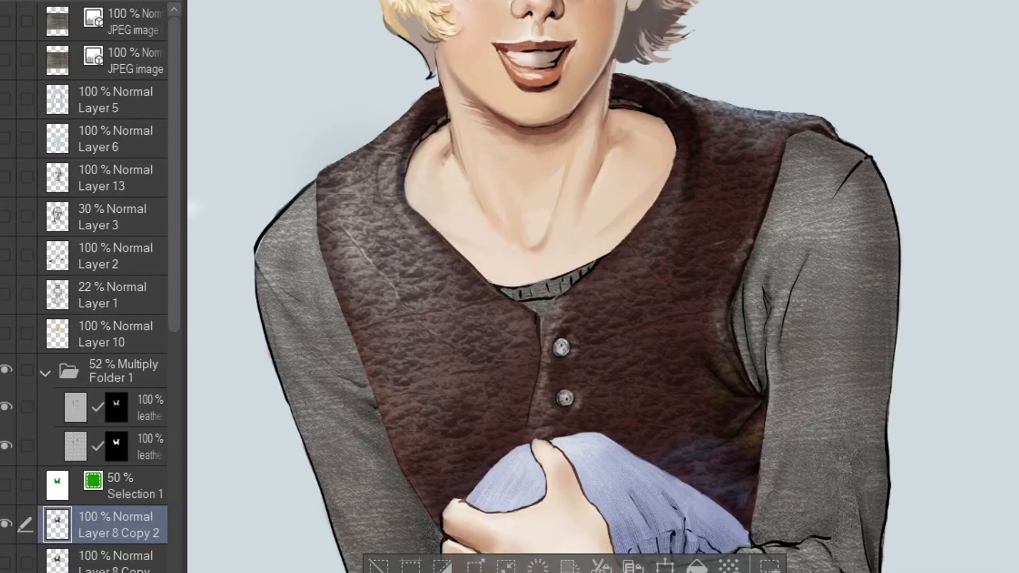
pyautogui.moveTo(404, 230); pyautogui.dragTo(435, 260)
pyautogui.moveTo(434, 336); pyautogui.dragTo(456, 350)
pyautogui.moveTo(403, 359); pyautogui.dragTo(433, 364)
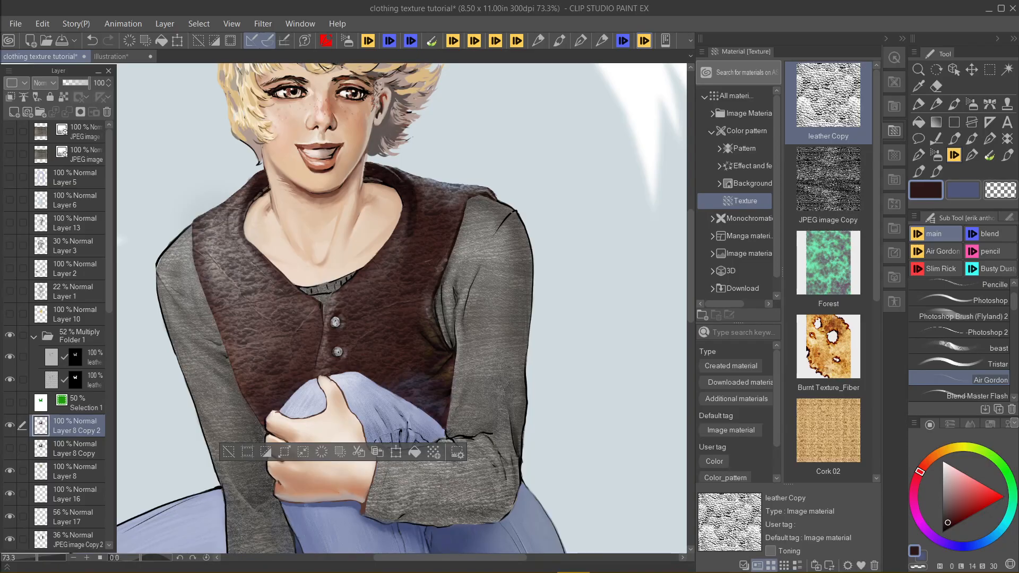
pyautogui.hotkey('ctrl', '-')
pyautogui.hotkey('ctrl', '-')
pyautogui.hotkey('ctrl', '+')
pyautogui.hotkey('ctrl', '+')
pyautogui.hotkey('ctrl', '+')
pyautogui.hotkey('ctrl', '+')
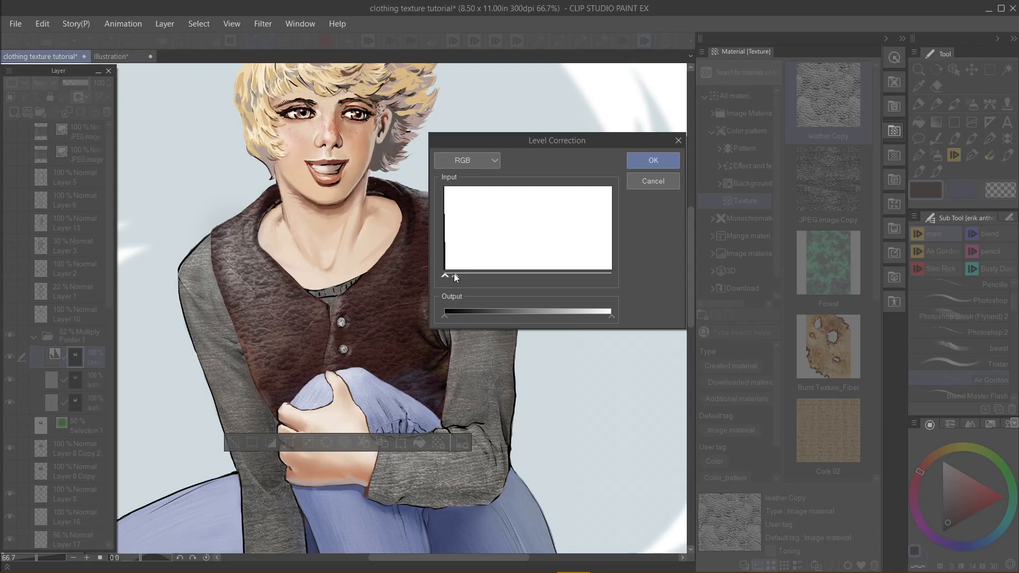
# Step: Accept the level correction for the upper leather layer and clip the correction layer to the layer below
pyautogui.click(644, 158)
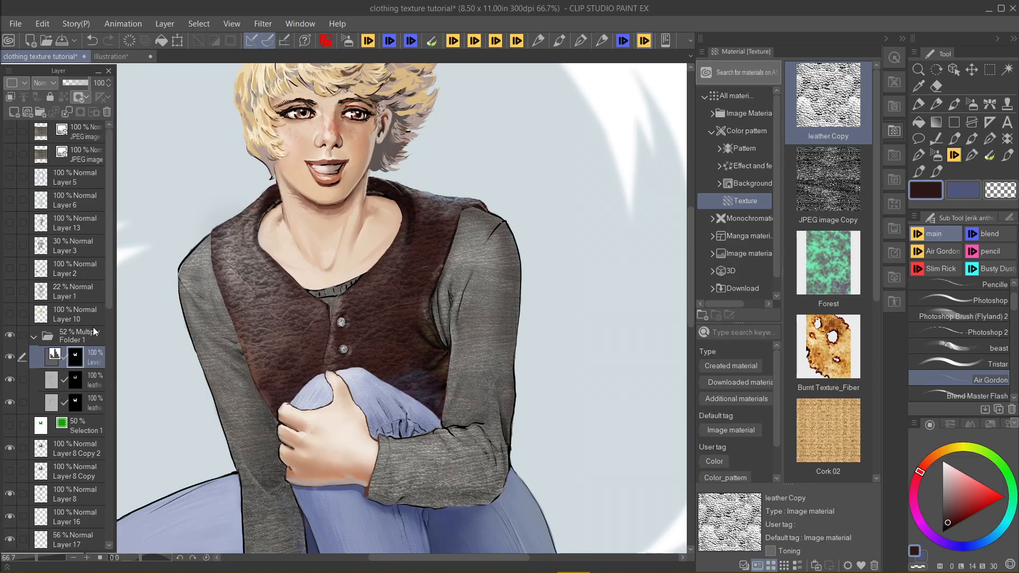
pyautogui.click(10, 99)
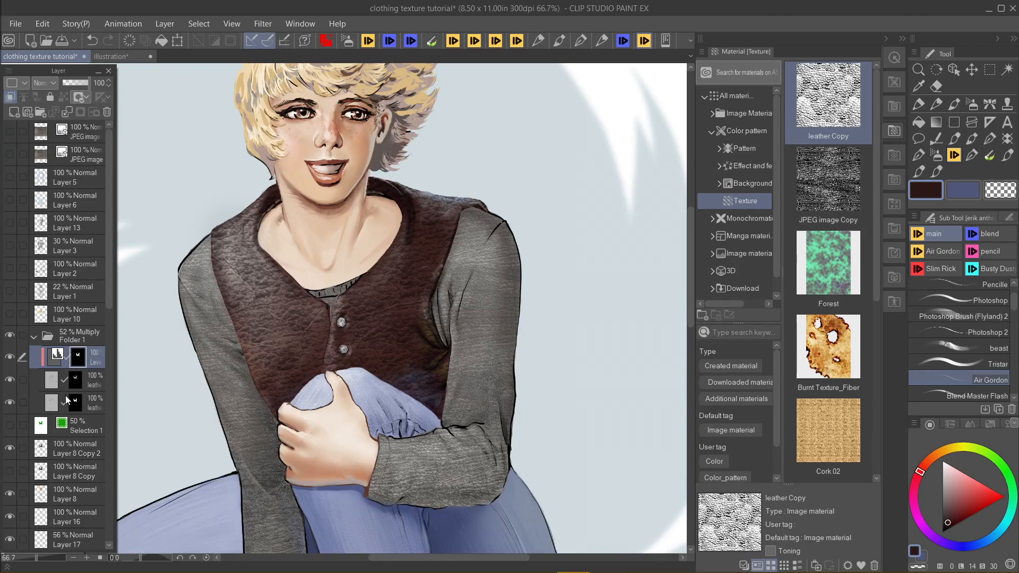
# Step: Create a Level Correction layer directly above the lower leather layer in Folder 1
pyautogui.click(54, 403)
pyautogui.click(166, 23)
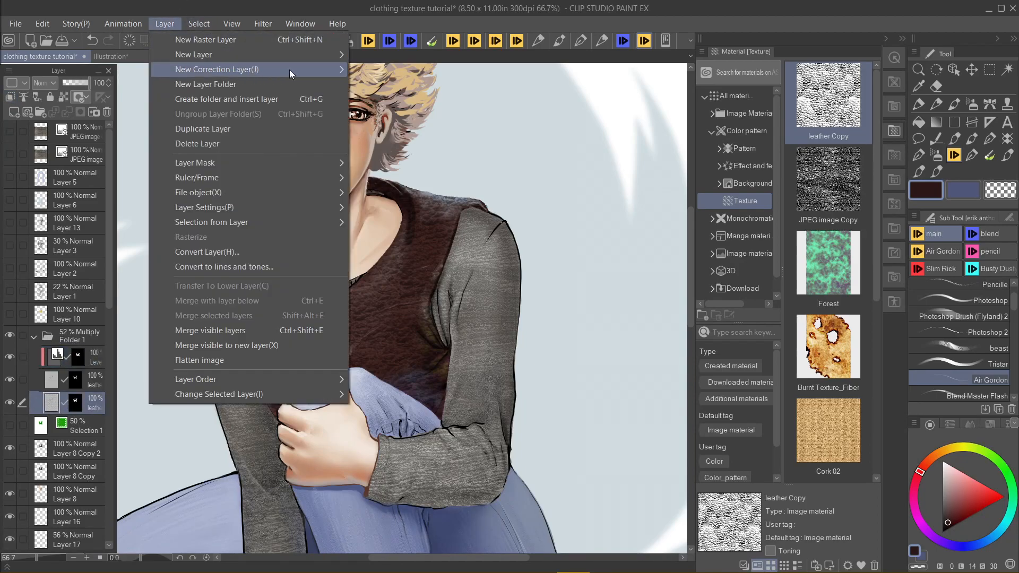
pyautogui.moveTo(335, 76)
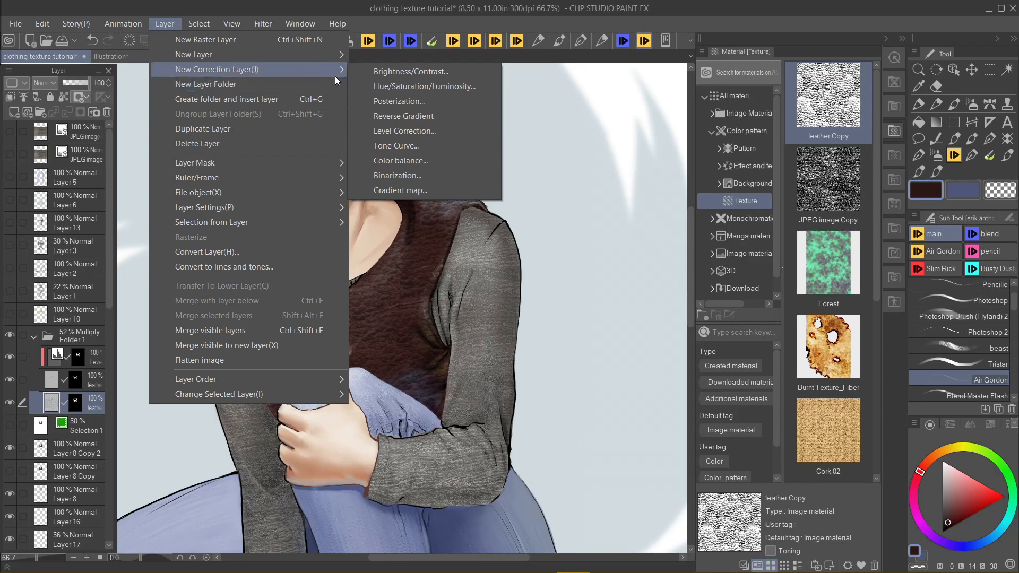
pyautogui.click(429, 132)
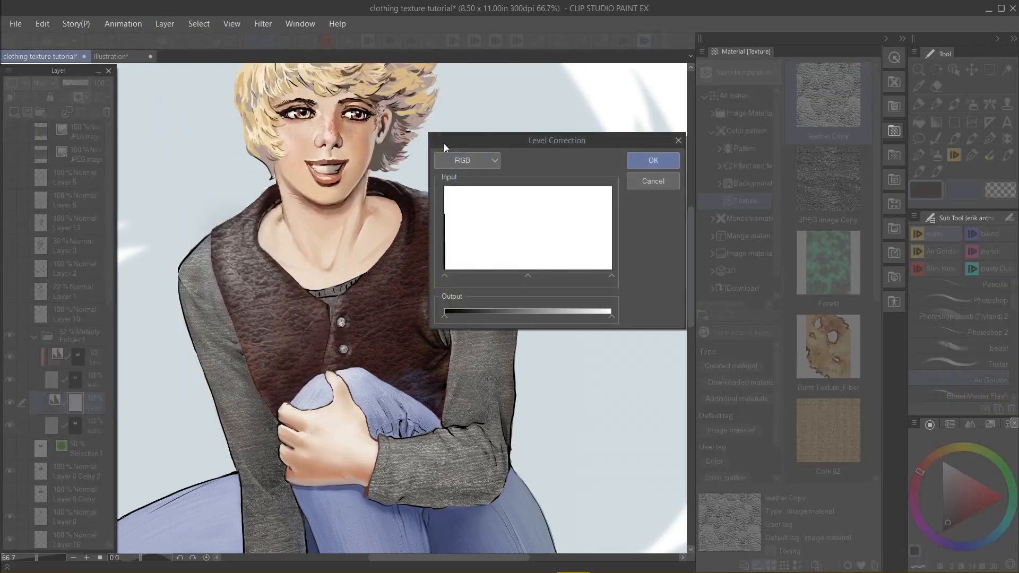
# Step: Raise the dark output level of the lower leather layer's correction to soften the texture, and accept it
pyautogui.moveTo(445, 317); pyautogui.dragTo(451, 317)
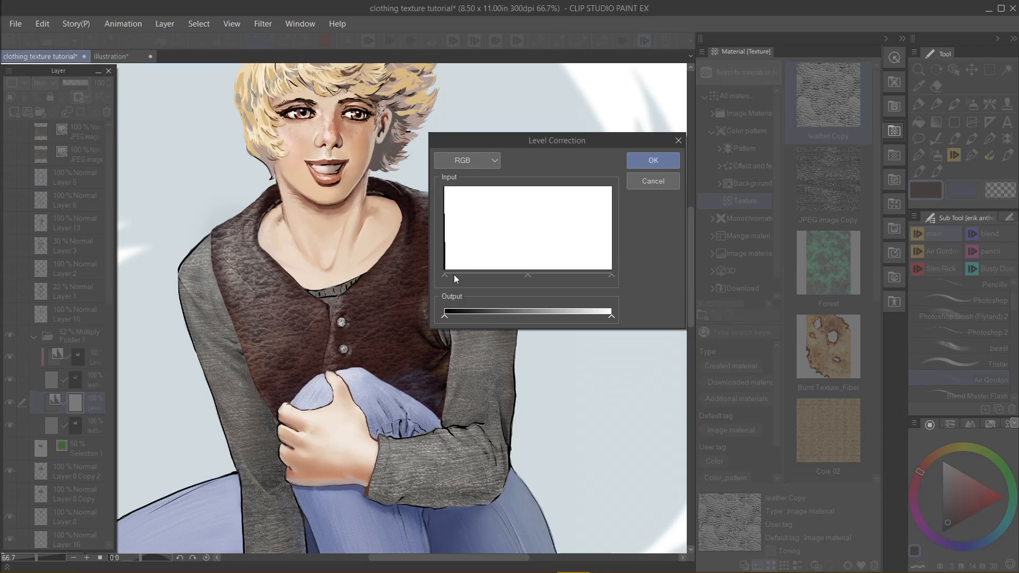
pyautogui.moveTo(514, 323); pyautogui.dragTo(557, 319)
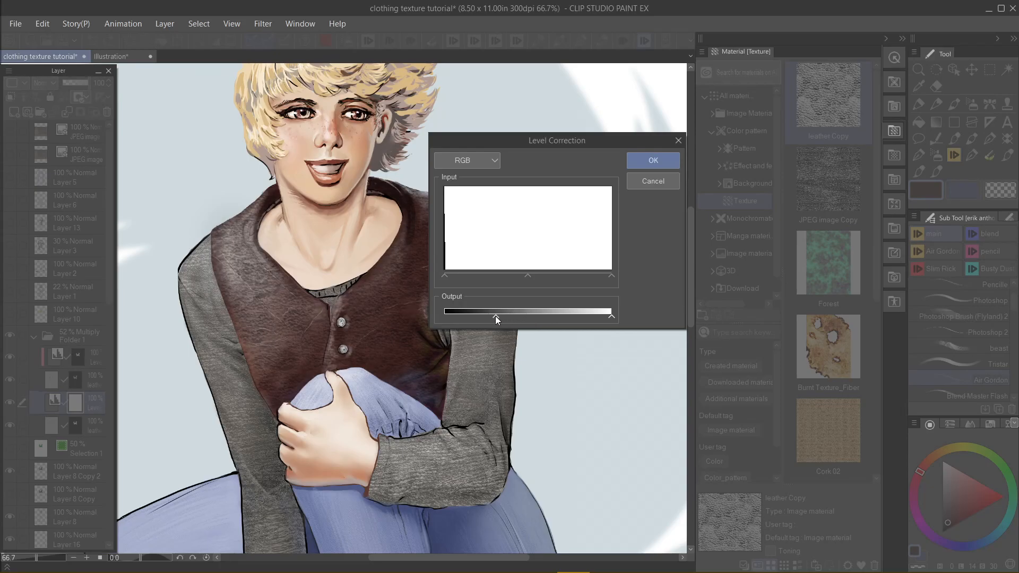
pyautogui.moveTo(485, 315); pyautogui.dragTo(491, 317)
pyautogui.moveTo(485, 317); pyautogui.dragTo(483, 317)
pyautogui.moveTo(468, 317)
pyautogui.mouseDown()
pyautogui.moveTo(480, 323)
pyautogui.moveTo(451, 324)
pyautogui.mouseUp()
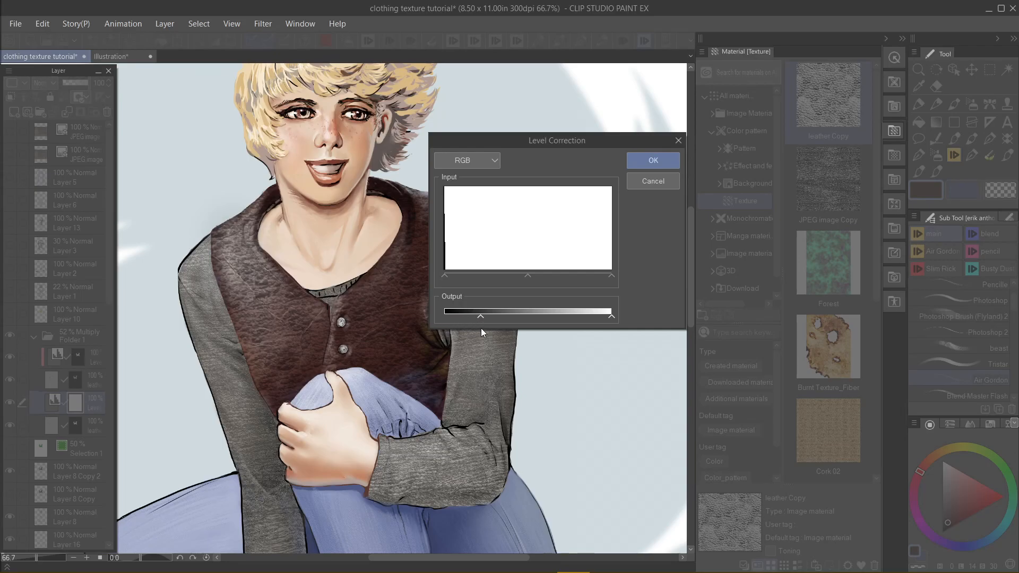
pyautogui.moveTo(502, 339)
pyautogui.mouseDown()
pyautogui.moveTo(487, 332)
pyautogui.moveTo(501, 334)
pyautogui.mouseUp()
pyautogui.press('Return')
pyautogui.hotkey('ctrl', '-')
pyautogui.scroll(3, 629, 139)
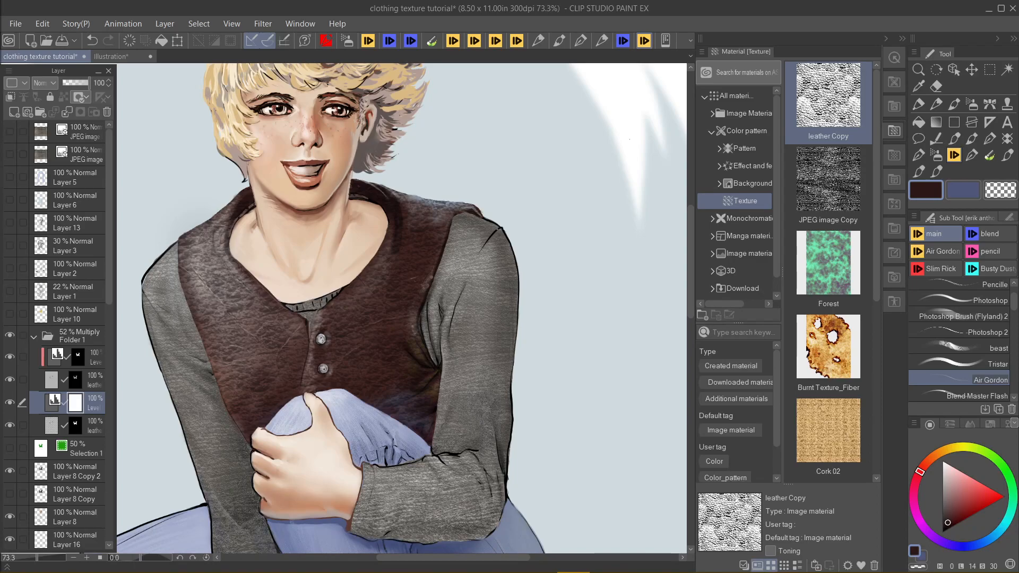
# Step: Compare the vest before and after the latest changes by undoing and redoing them
pyautogui.click(12, 384)
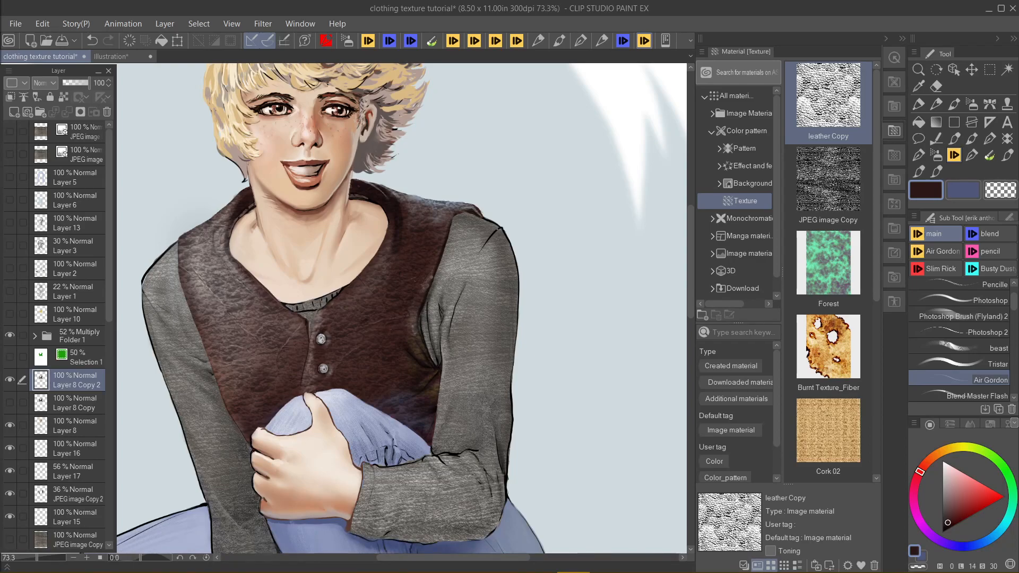
pyautogui.hotkey('ctrl', 'z')
pyautogui.hotkey('ctrl', 'y')
pyautogui.hotkey('ctrl', 'z')
pyautogui.hotkey('ctrl', 'y')
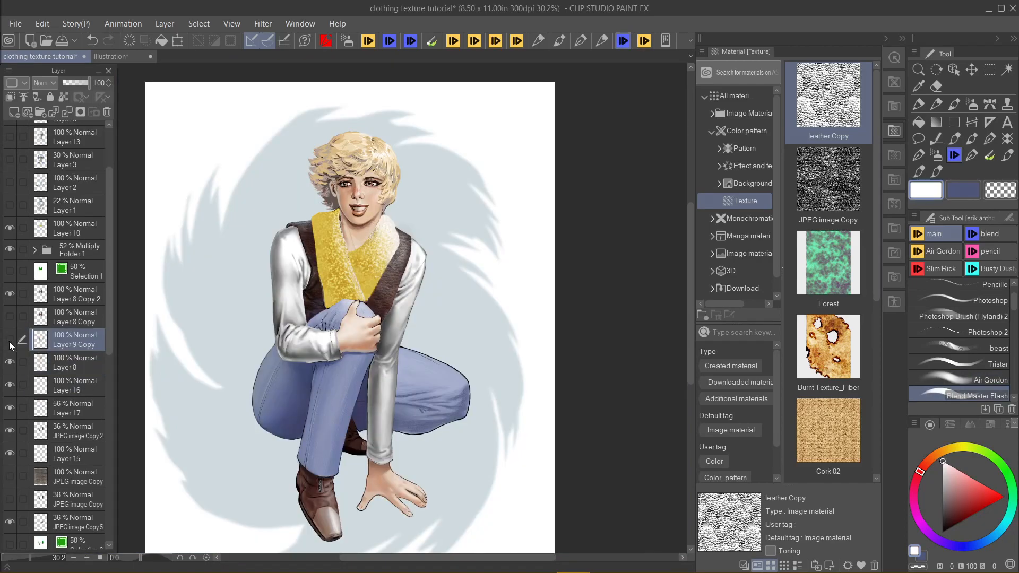
# Step: Hide Layer 9 Copy, which holds the white sleeves, and bring Layer 19 into view in the layer stack
pyautogui.click(10, 340)
pyautogui.click(10, 341)
pyautogui.click(10, 341)
pyautogui.moveTo(111, 324); pyautogui.dragTo(95, 501)
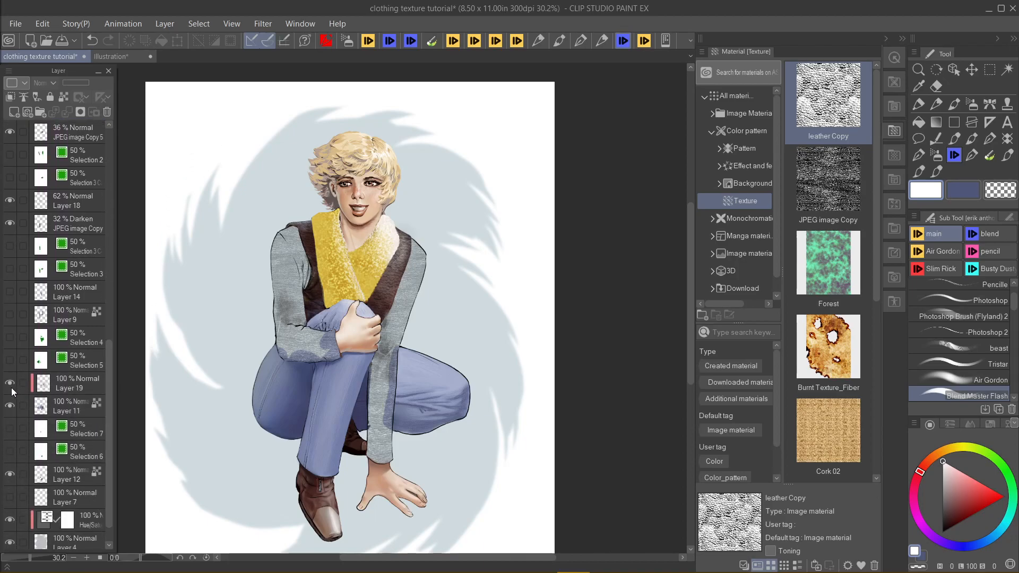
# Step: Make Layer 9 Copy visible again so the white sleeves show on the character
pyautogui.moveTo(110, 488)
pyautogui.mouseDown()
pyautogui.moveTo(106, 510)
pyautogui.moveTo(107, 487)
pyautogui.mouseUp()
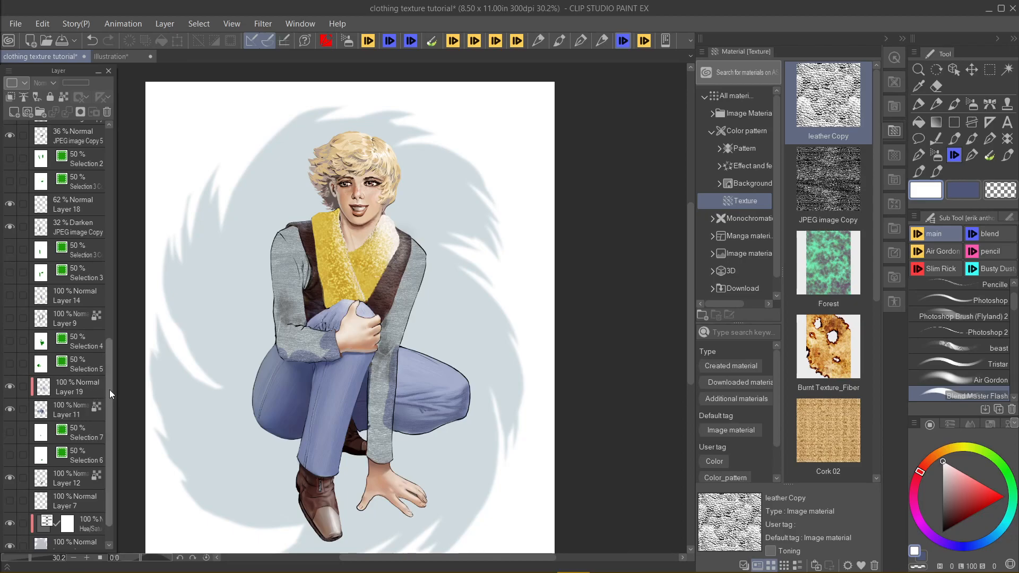
pyautogui.moveTo(109, 389); pyautogui.dragTo(114, 418)
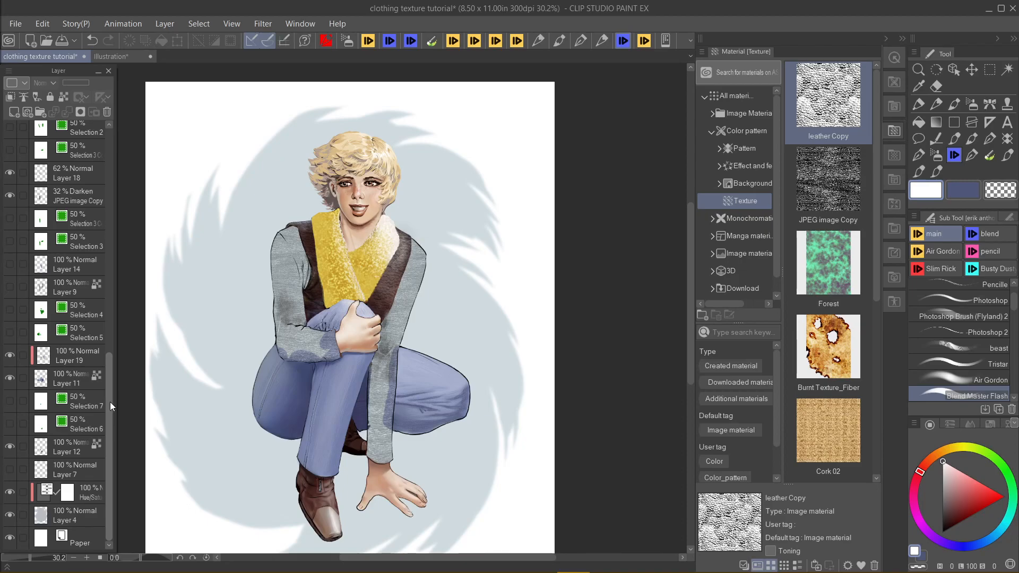
pyautogui.scroll(2, 104, 410)
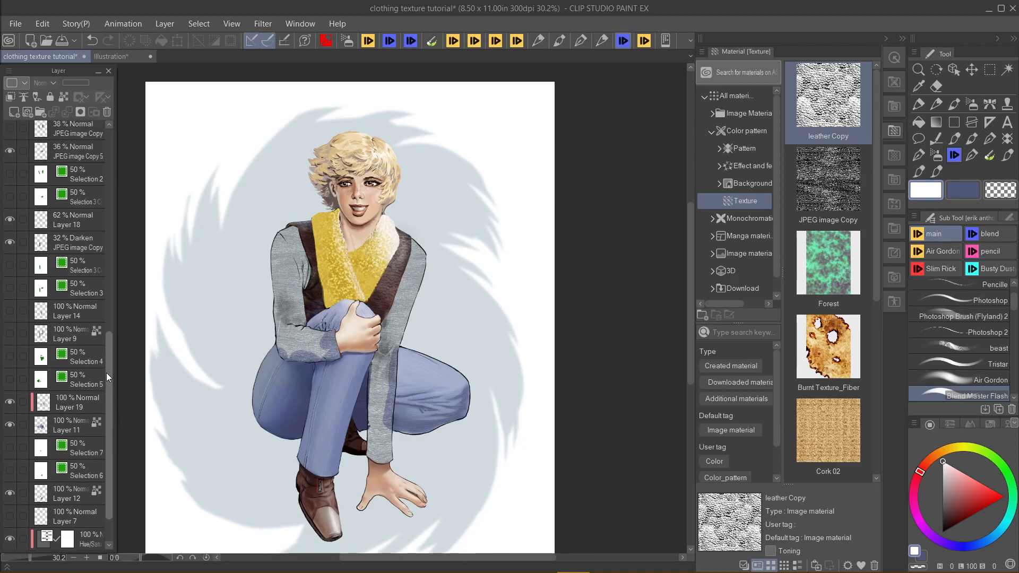
pyautogui.moveTo(107, 384); pyautogui.dragTo(106, 398)
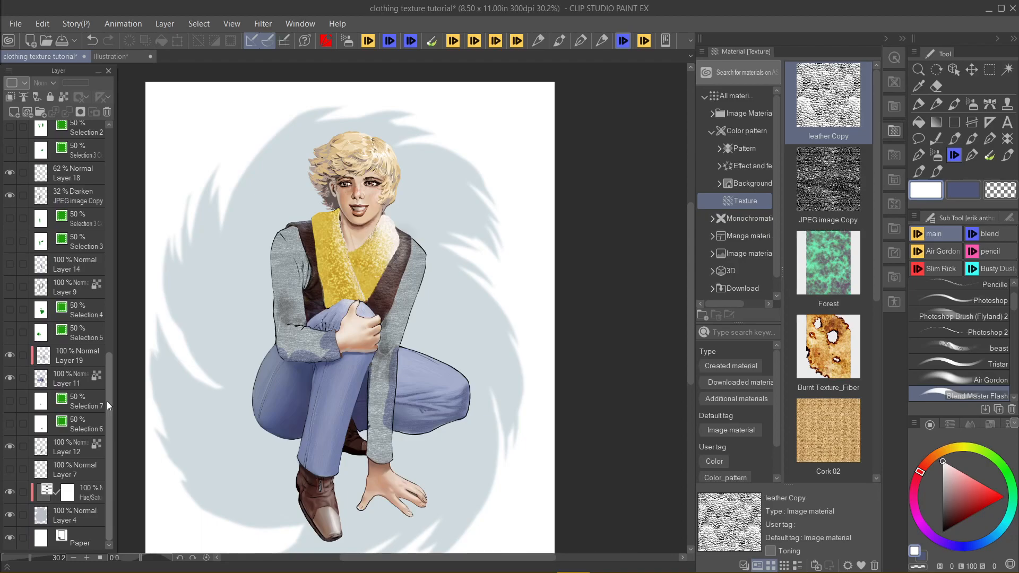
pyautogui.moveTo(110, 394); pyautogui.dragTo(94, 277)
pyautogui.scroll(10, 94, 277)
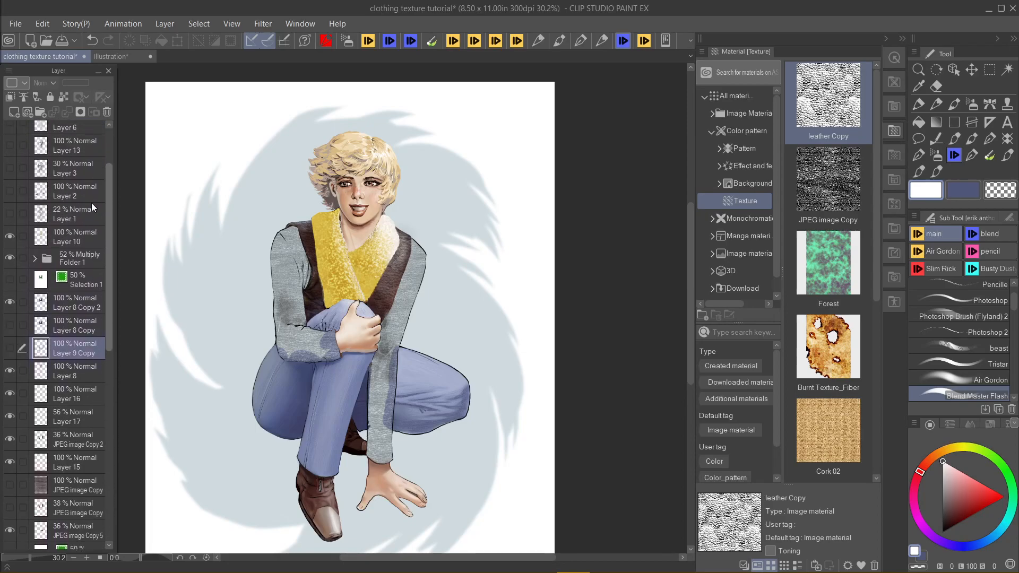
pyautogui.click(12, 396)
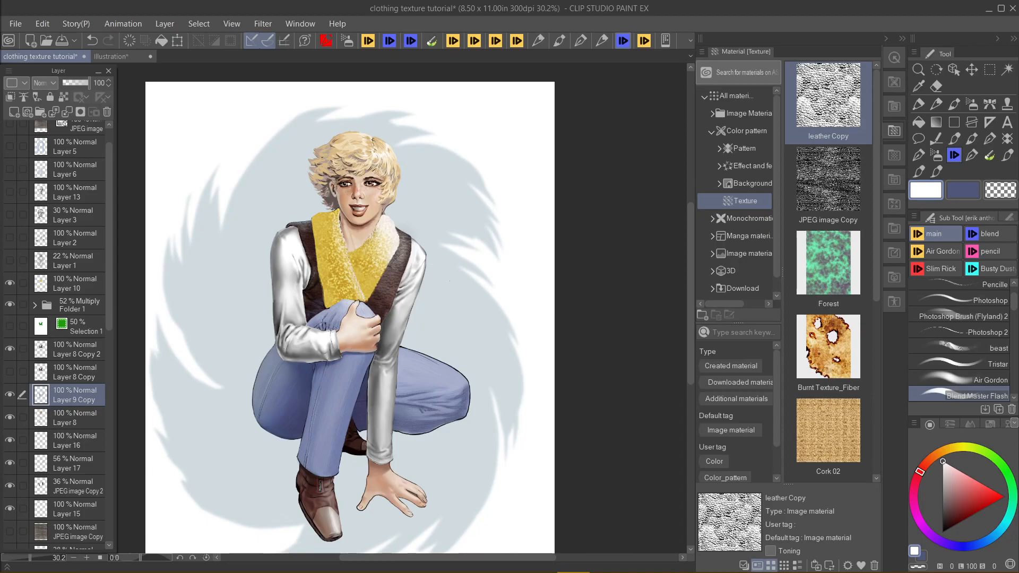
# Step: Apply a tonal Level Correction directly to the white sleeves on Layer 9 Copy and accept it
pyautogui.click(42, 23)
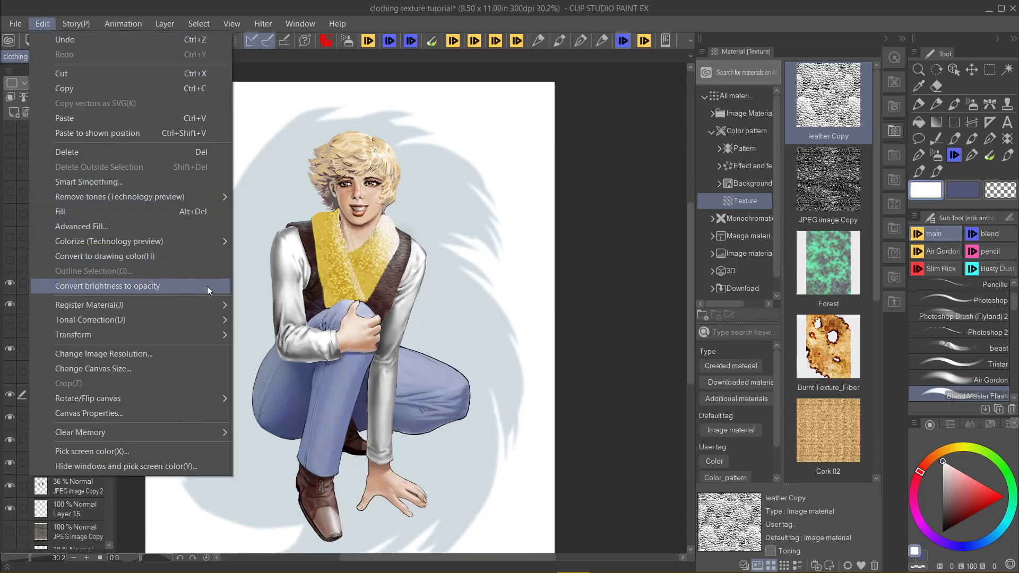
pyautogui.moveTo(212, 335)
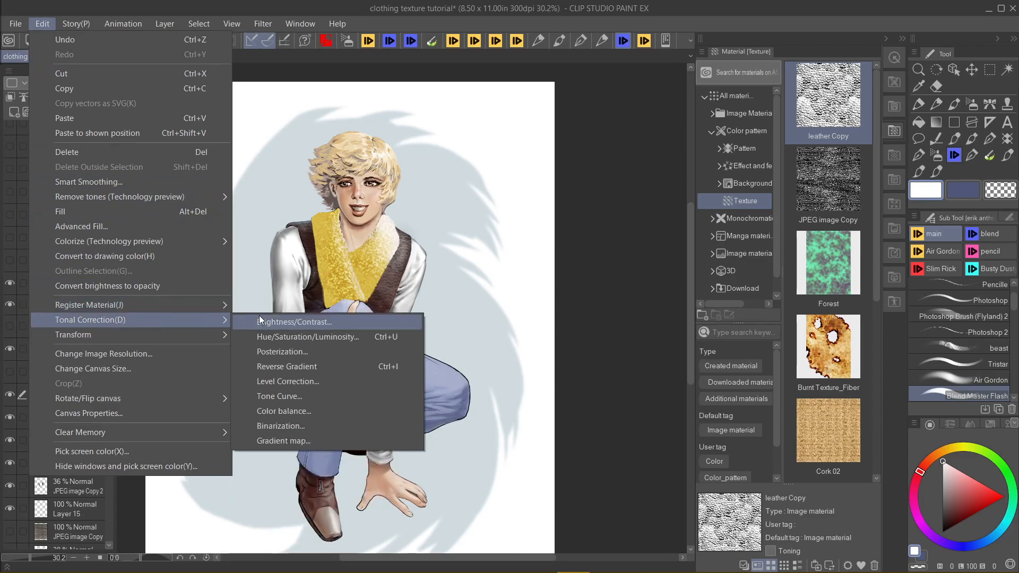
pyautogui.click(298, 380)
pyautogui.moveTo(495, 261); pyautogui.dragTo(518, 262)
pyautogui.press('Return')
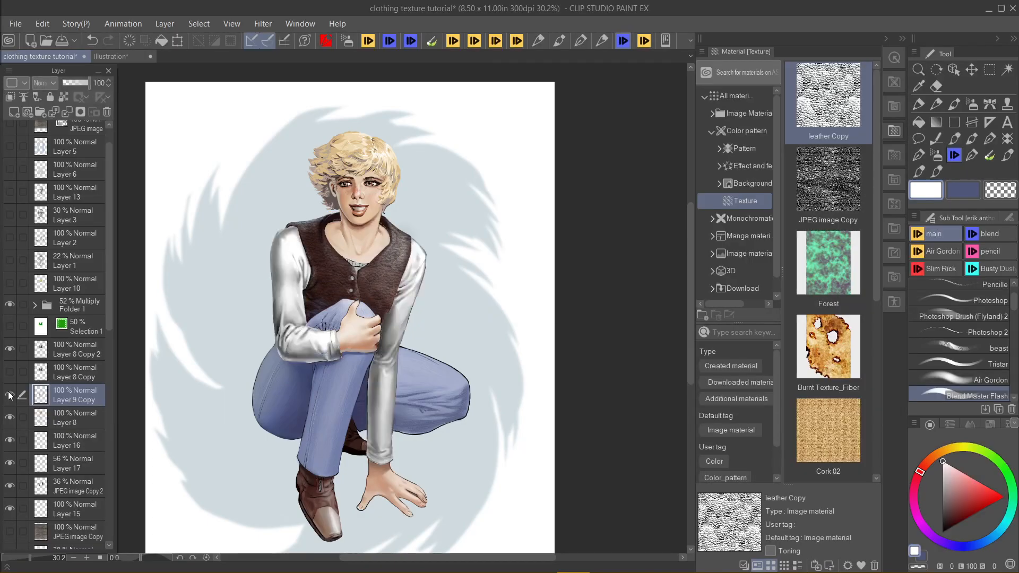
# Step: Duplicate Layer 9 Copy and apply a gradient map to the duplicate using the tutorial gradient in the Somber Shade set
pyautogui.rightClick(63, 396)
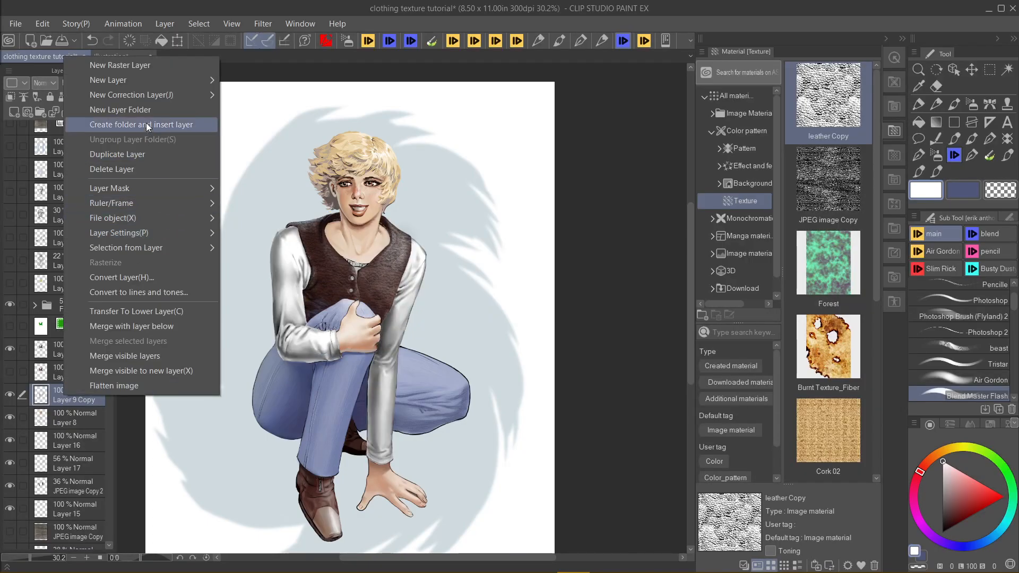
pyautogui.click(145, 151)
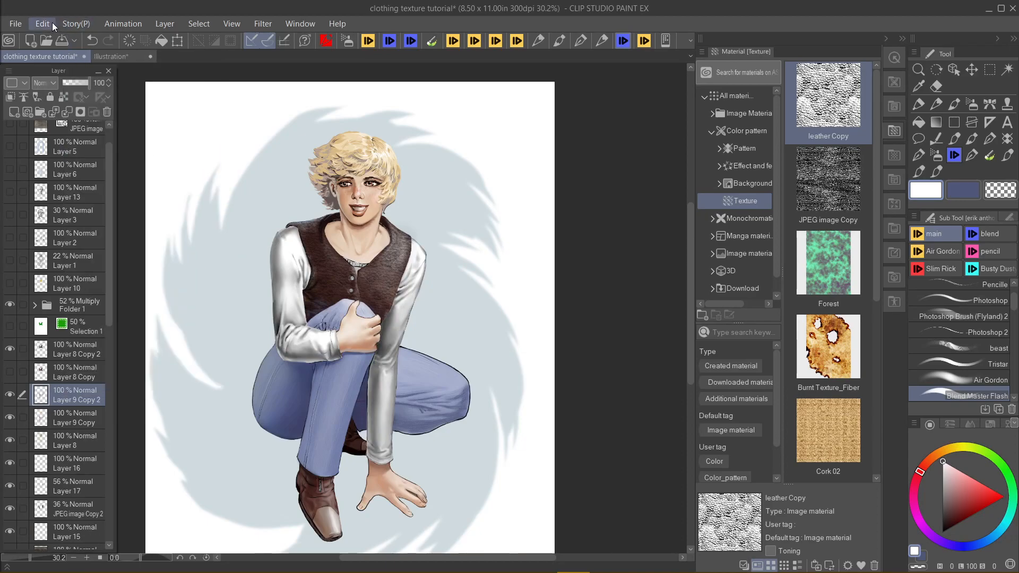
pyautogui.click(45, 24)
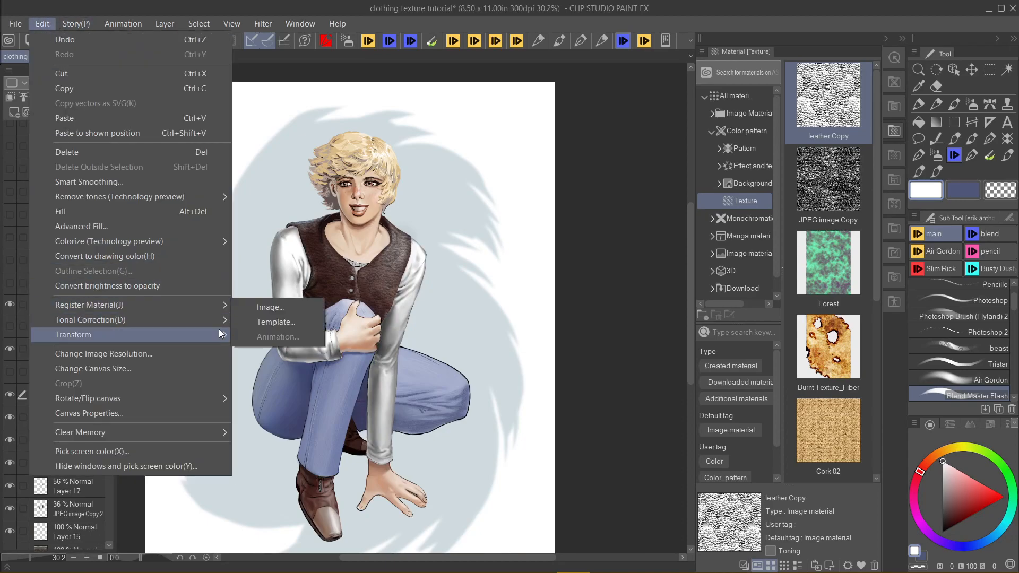
pyautogui.moveTo(220, 318)
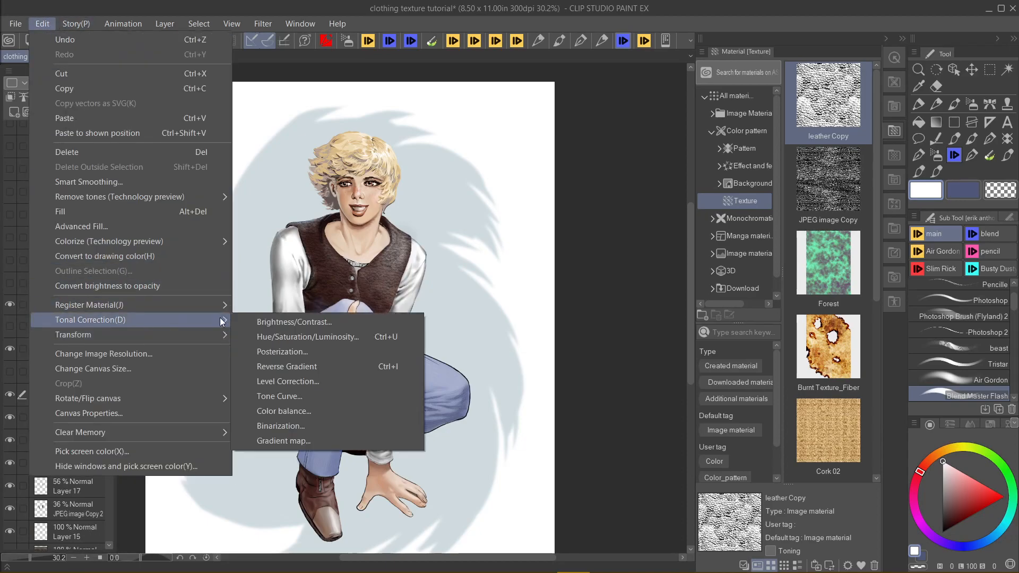
pyautogui.click(281, 440)
pyautogui.click(600, 349)
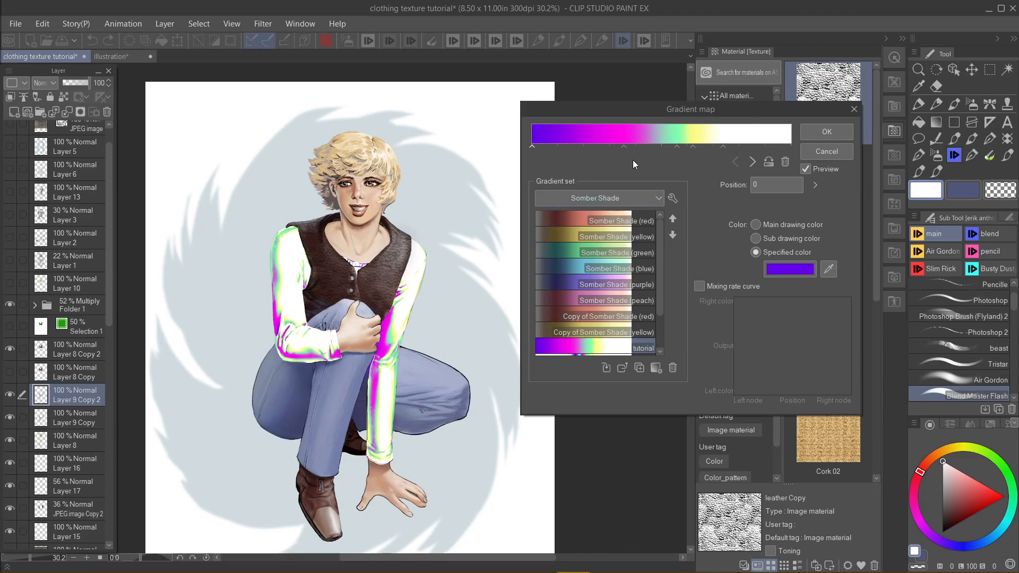
pyautogui.click(811, 131)
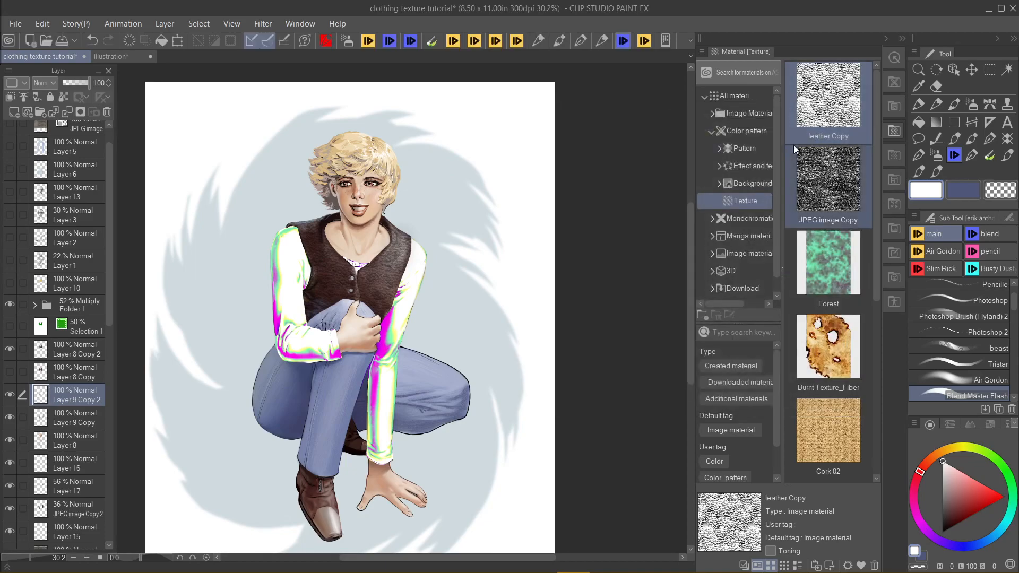
# Step: Compare the sleeves with and without the gradient-mapped Layer 9 Copy 2, and set its blending mode to Brightness
pyautogui.click(9, 394)
pyautogui.click(9, 394)
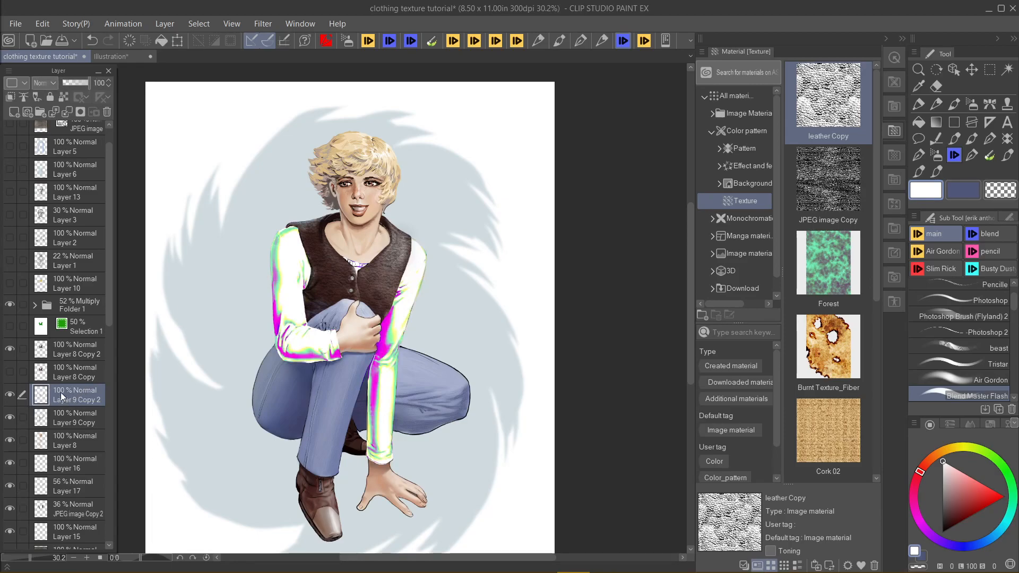
pyautogui.click(42, 84)
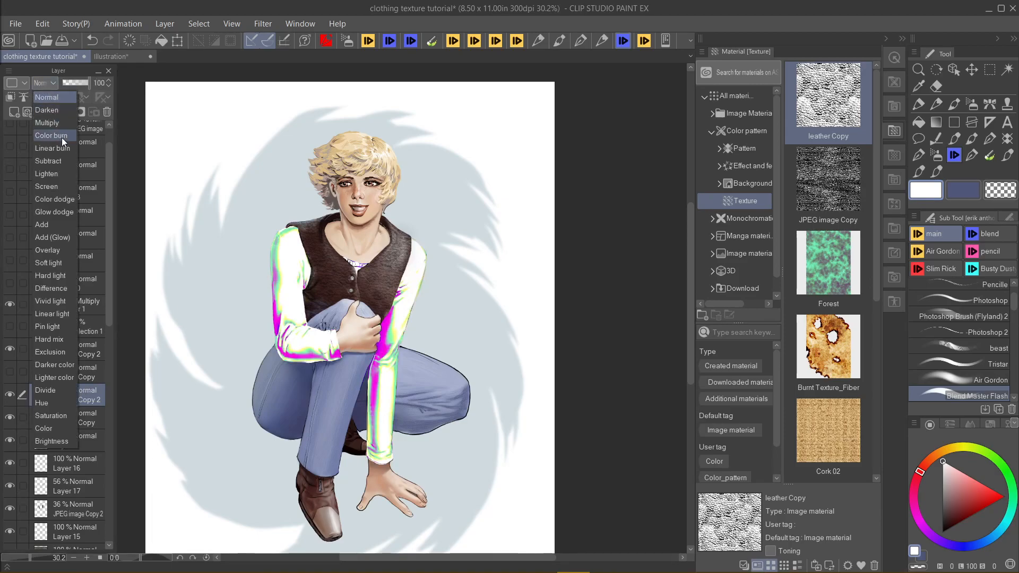
pyautogui.click(65, 441)
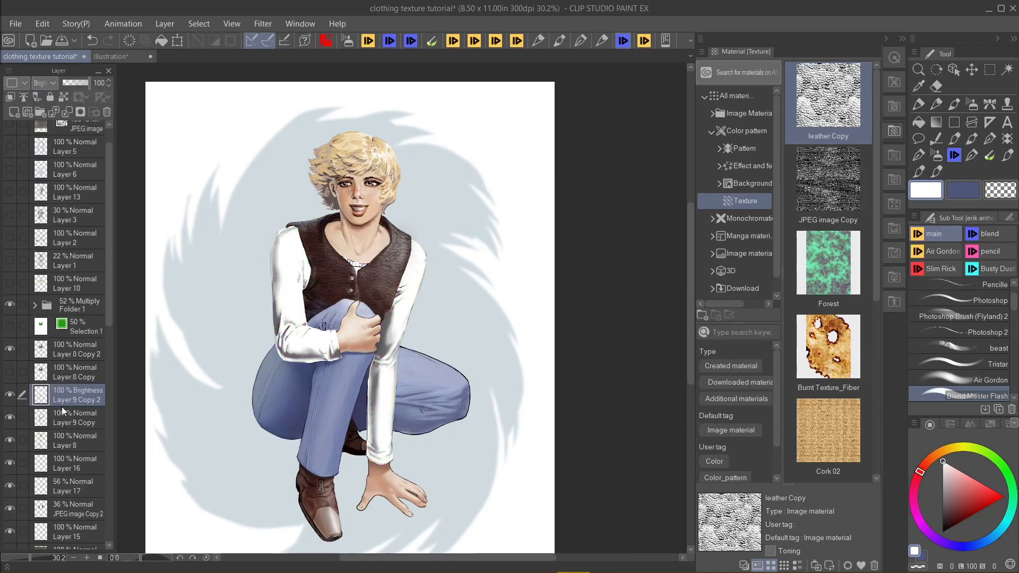
# Step: Add a Hue/Saturation/Luminosity correction layer above Layer 9 Copy 2 with hue -40, and clip it to the layer below
pyautogui.click(158, 25)
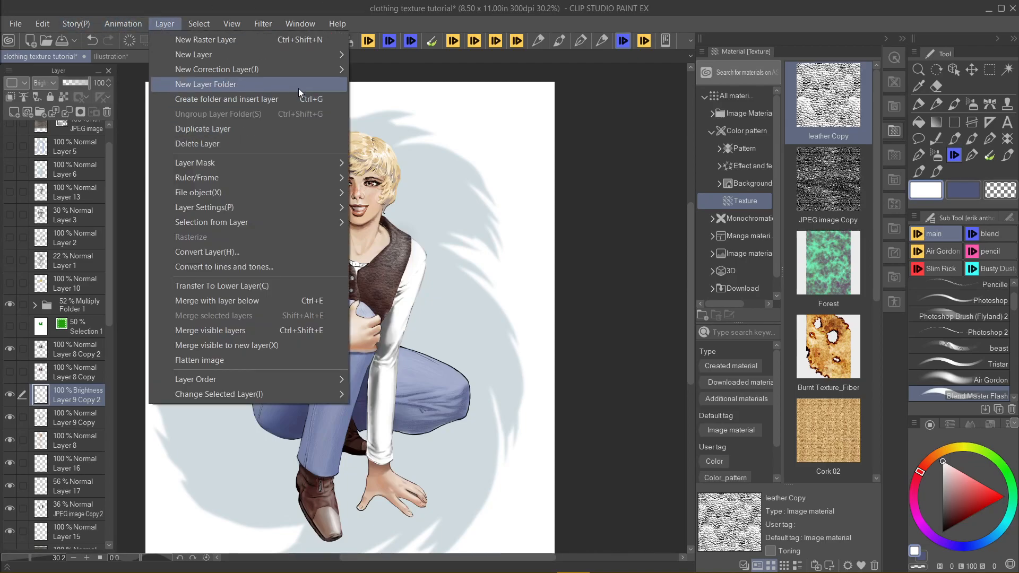
pyautogui.moveTo(305, 69)
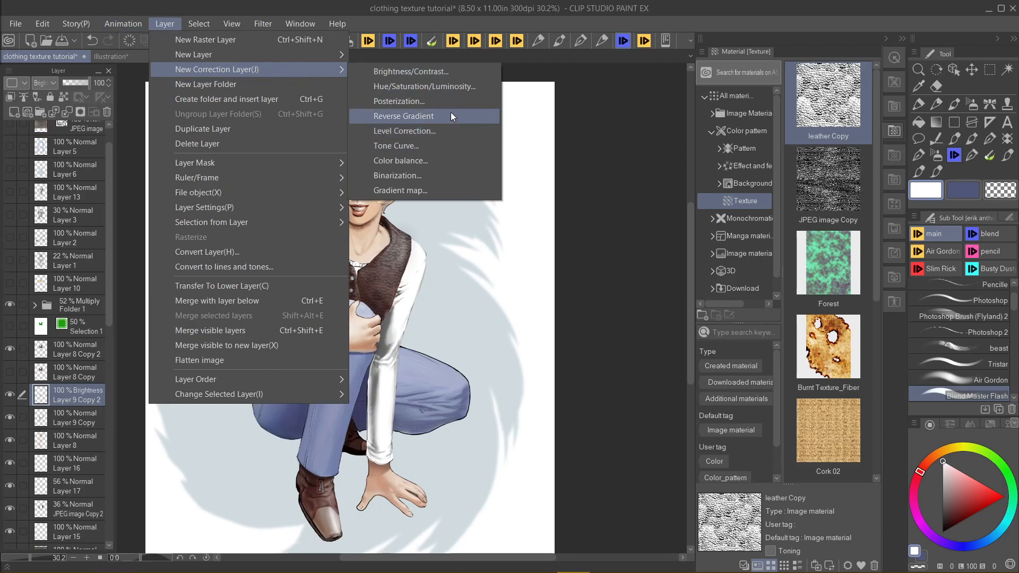
pyautogui.click(451, 86)
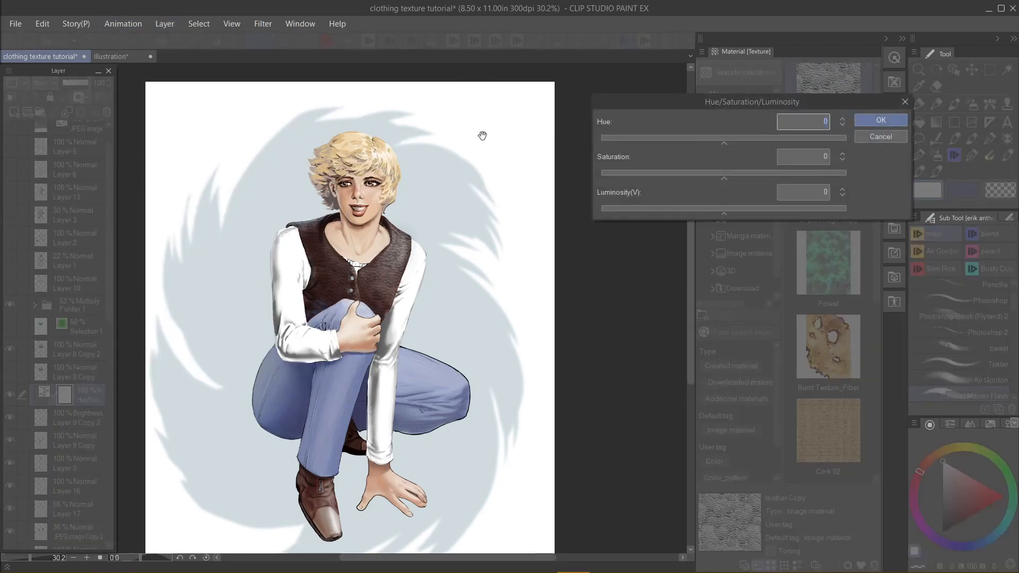
pyautogui.moveTo(723, 142); pyautogui.dragTo(691, 145)
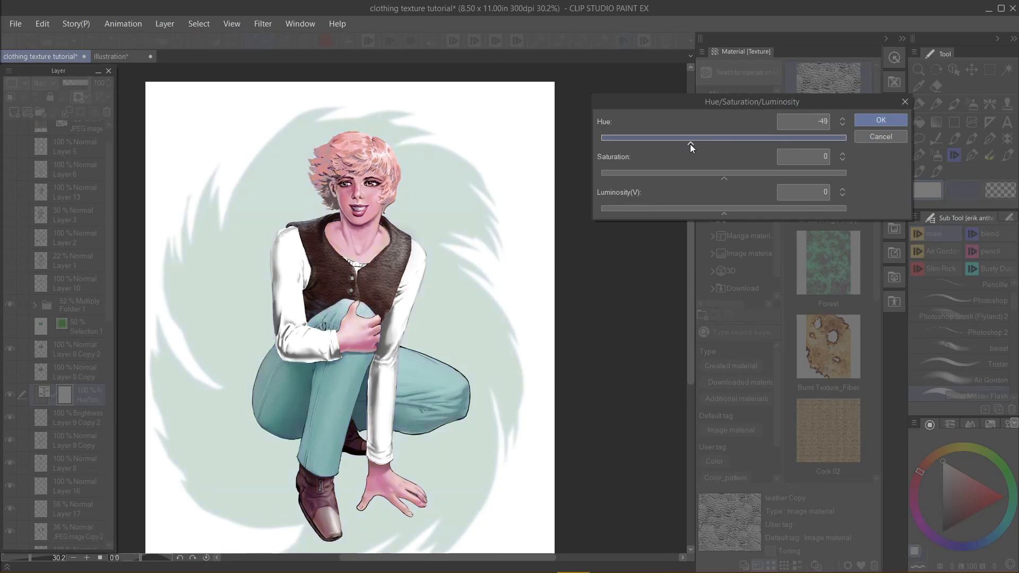
pyautogui.click(876, 120)
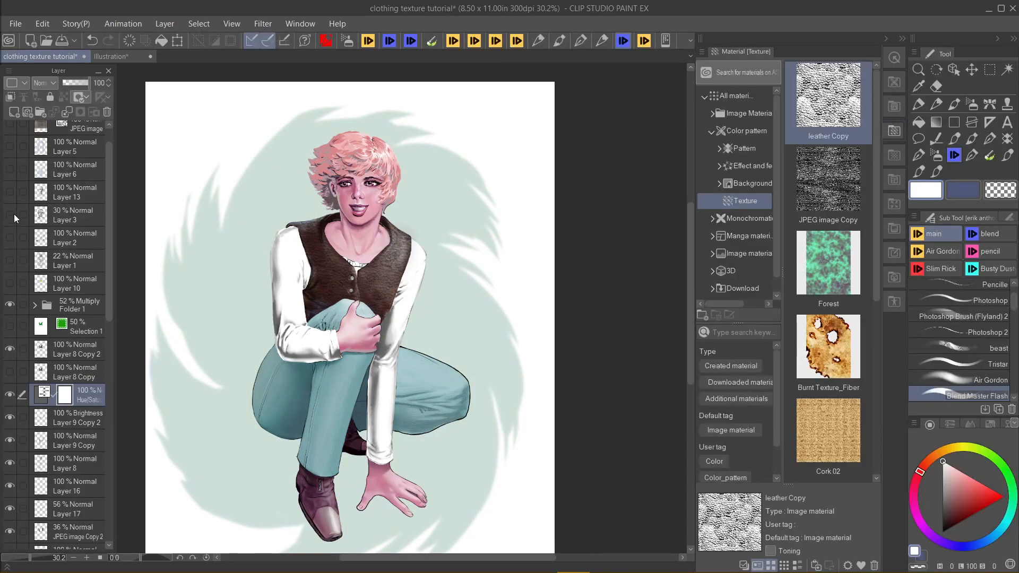
pyautogui.click(11, 97)
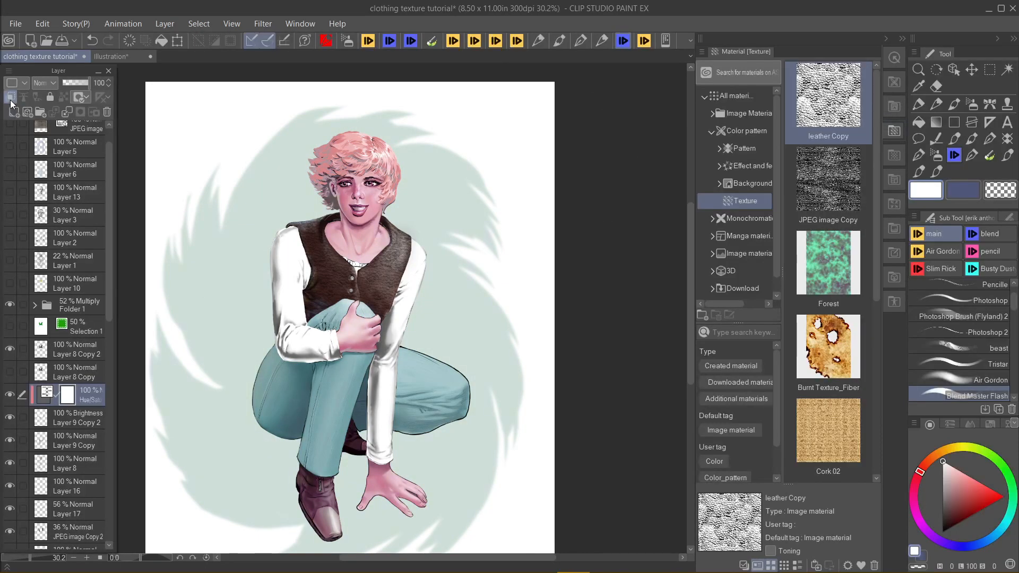
# Step: Set the hue of the clipped Hue/Saturation/Luminosity correction to -67 and accept it
pyautogui.doubleClick(46, 397)
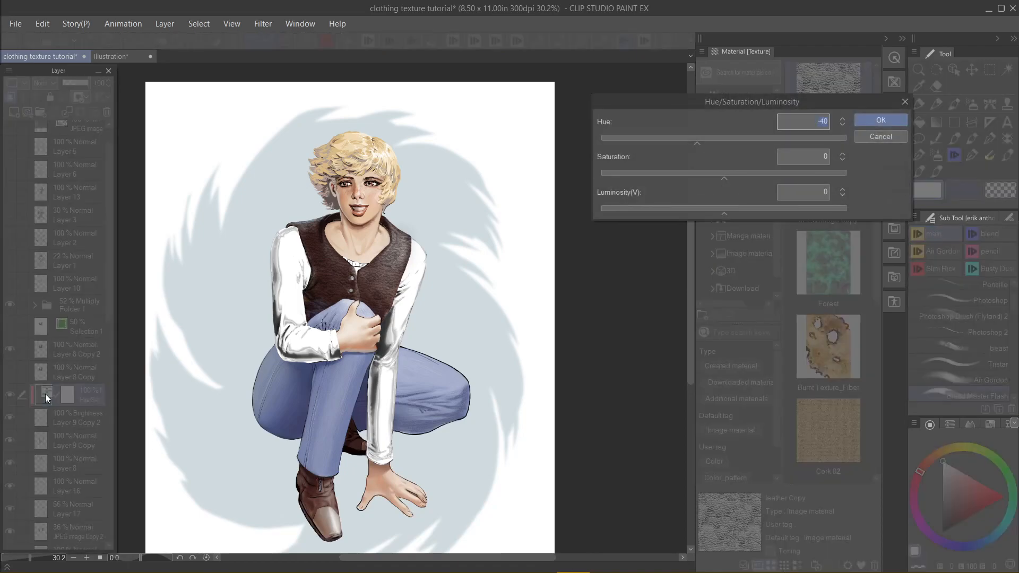
pyautogui.moveTo(698, 143); pyautogui.dragTo(678, 161)
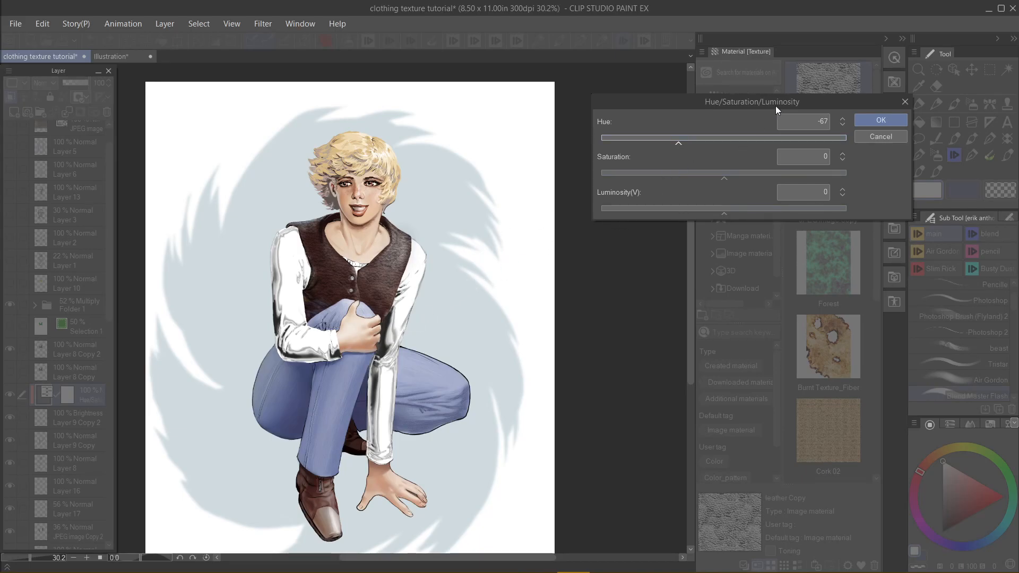
pyautogui.click(864, 119)
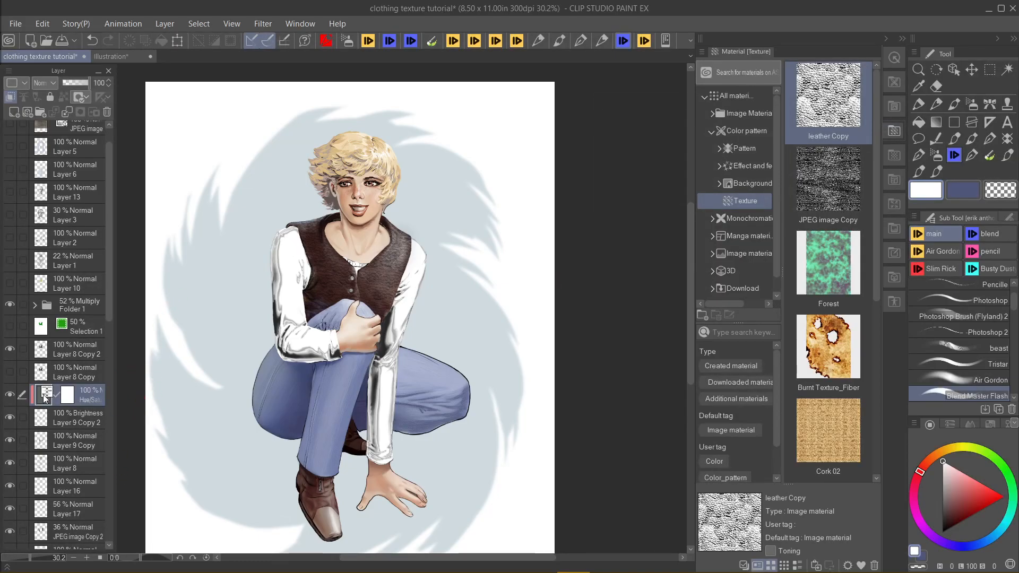
# Step: Compare the sleeves with and without the hue correction and Layer 9 Copy 2 by toggling both layers' visibility
pyautogui.click(9, 396)
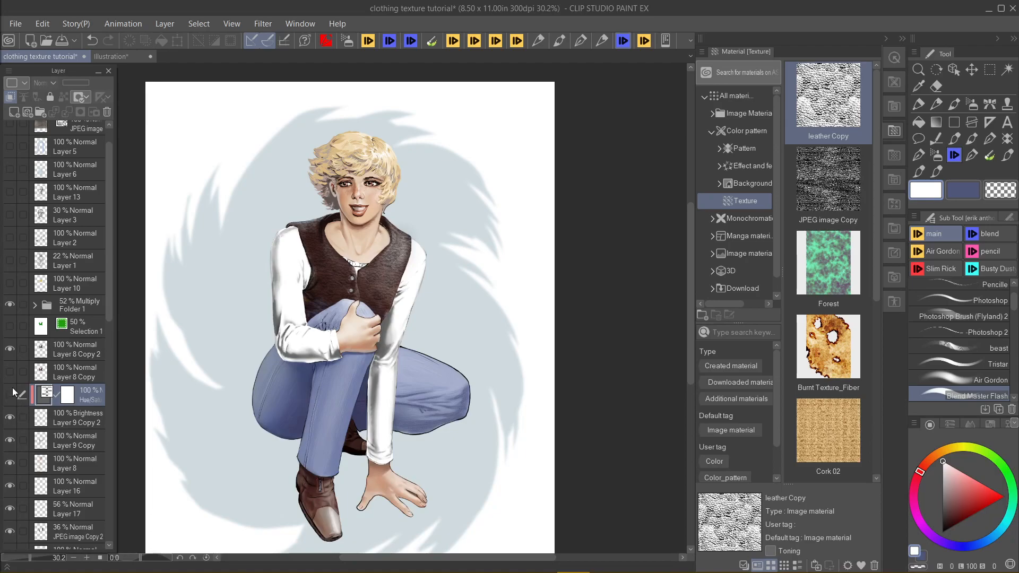
pyautogui.click(11, 424)
pyautogui.click(11, 425)
pyautogui.click(10, 421)
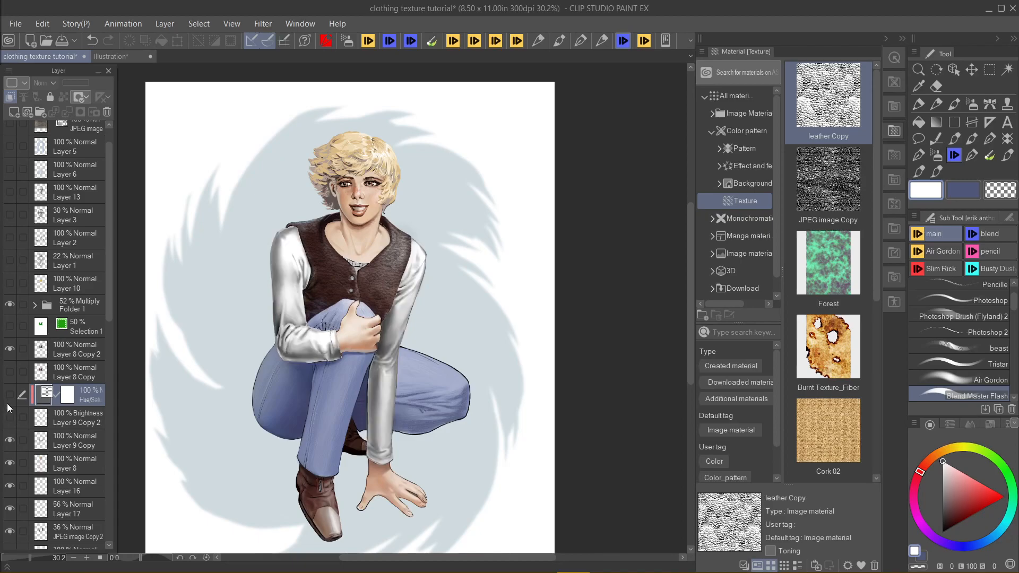
pyautogui.click(12, 393)
pyautogui.click(11, 418)
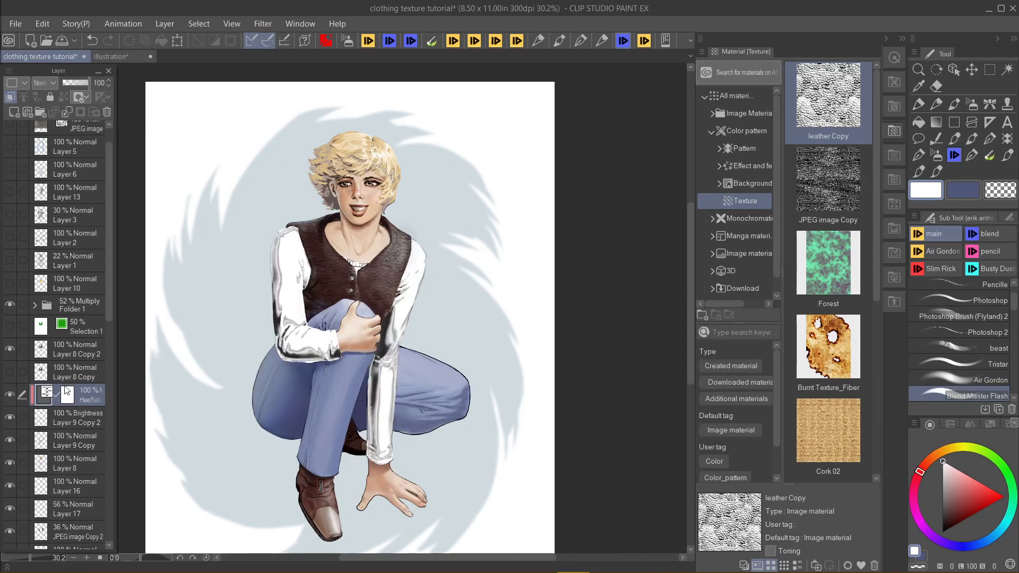
# Step: Delete the clipped Hue/Saturation/Luminosity correction layer above Layer 9 Copy 2
pyautogui.click(87, 397)
pyautogui.click(70, 108)
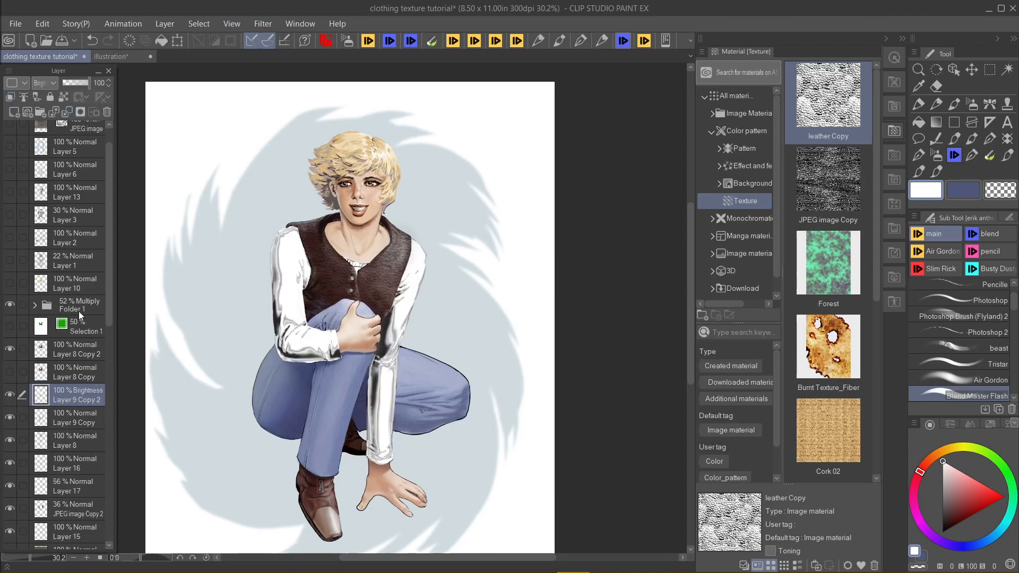
# Step: Hide Layer 9 Copy 2 and place a duplicate of Layer 9 Copy directly above it
pyautogui.click(10, 396)
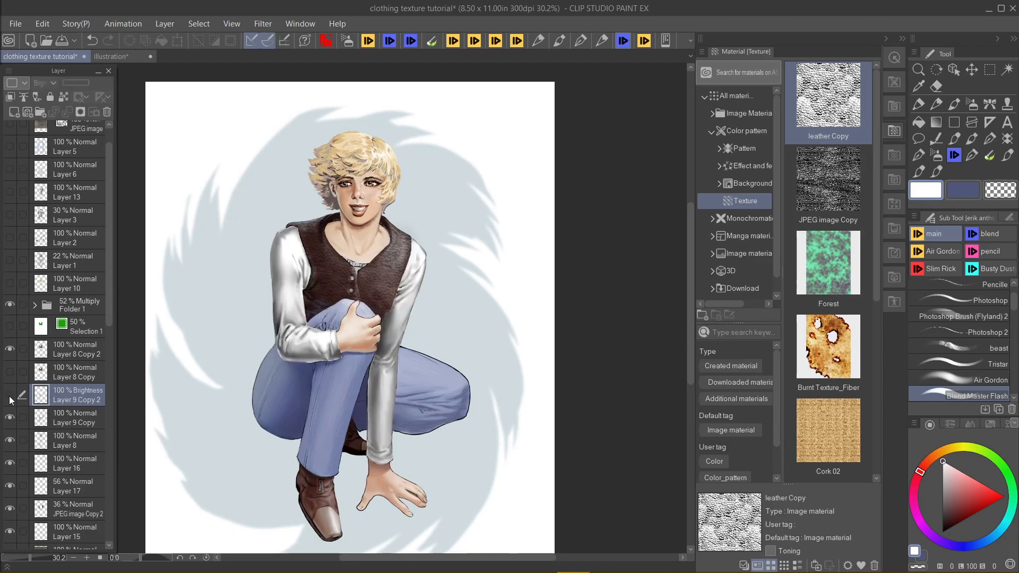
pyautogui.click(52, 417)
pyautogui.rightClick(60, 416)
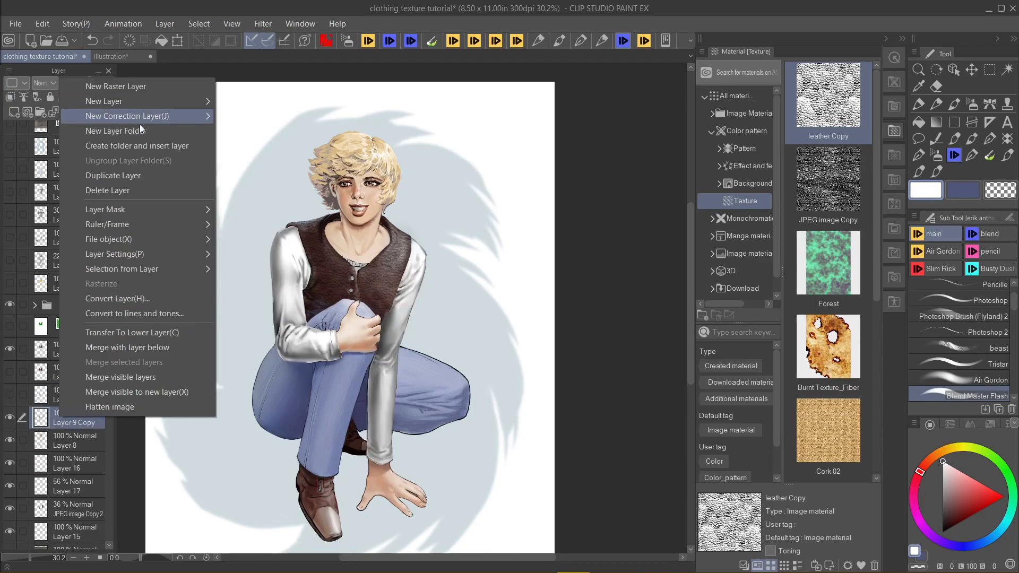
pyautogui.click(139, 175)
pyautogui.moveTo(78, 412); pyautogui.dragTo(80, 388)
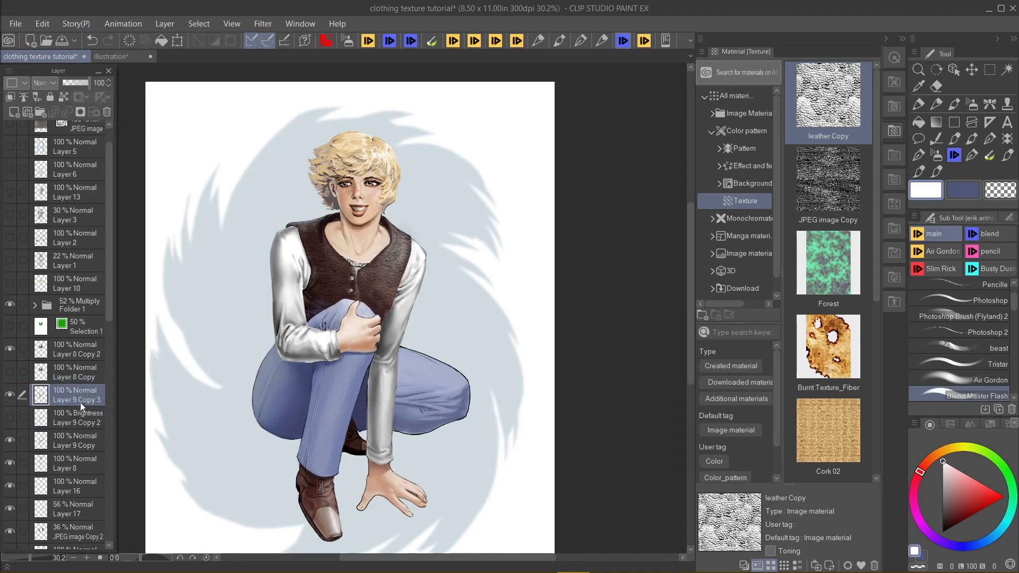
# Step: Add a Level Correction layer above Layer 9 Copy 3 and clip it to that layer
pyautogui.click(157, 23)
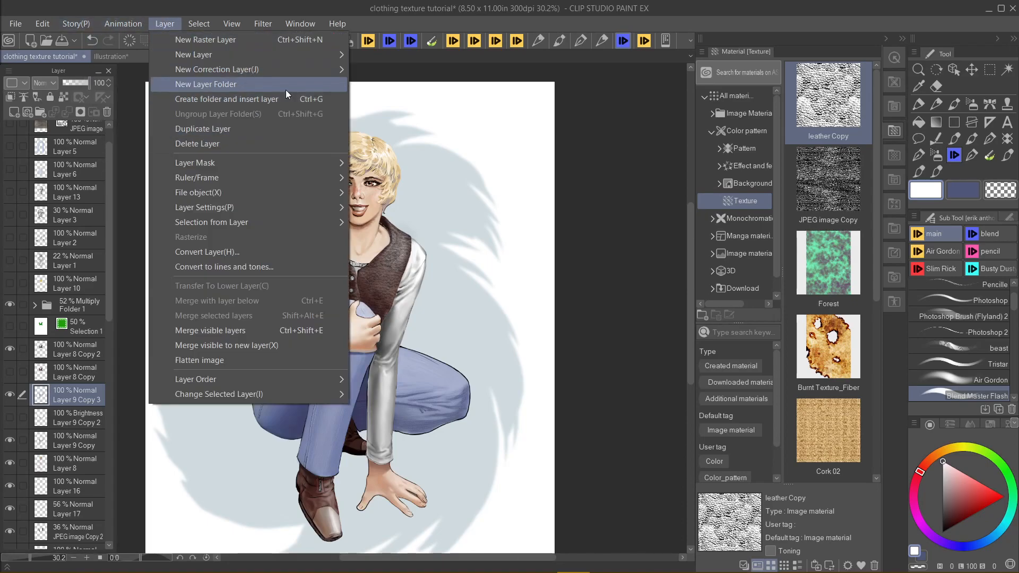
pyautogui.moveTo(313, 70)
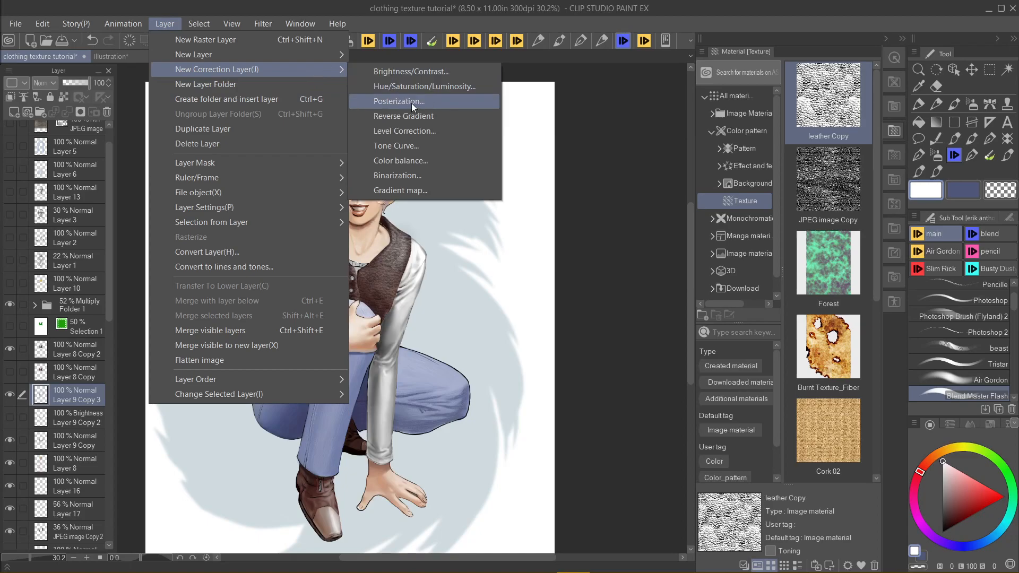
pyautogui.click(417, 126)
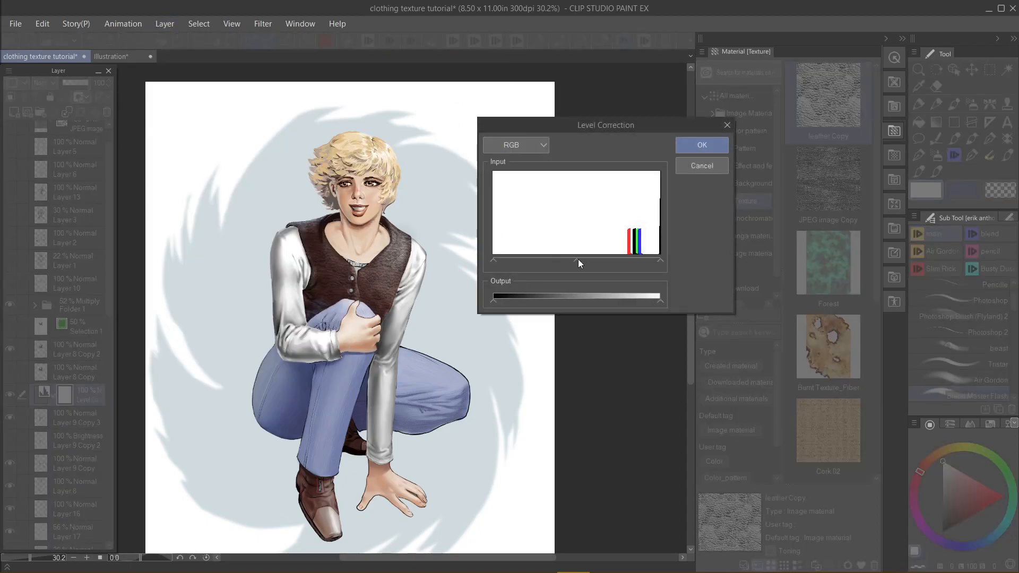
pyautogui.moveTo(660, 260)
pyautogui.mouseDown()
pyautogui.moveTo(625, 264)
pyautogui.moveTo(671, 258)
pyautogui.mouseUp()
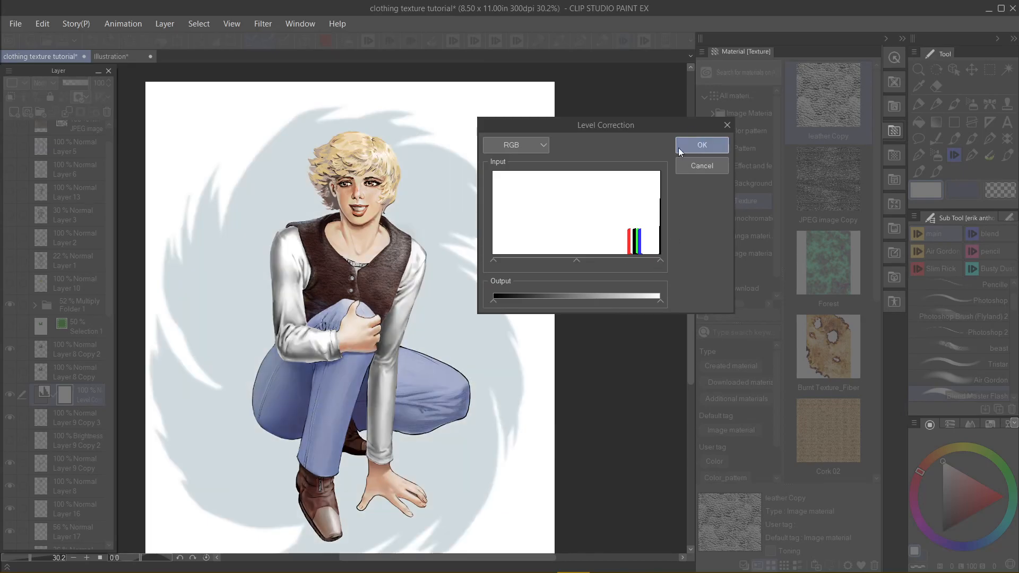
pyautogui.click(694, 144)
pyautogui.click(73, 400)
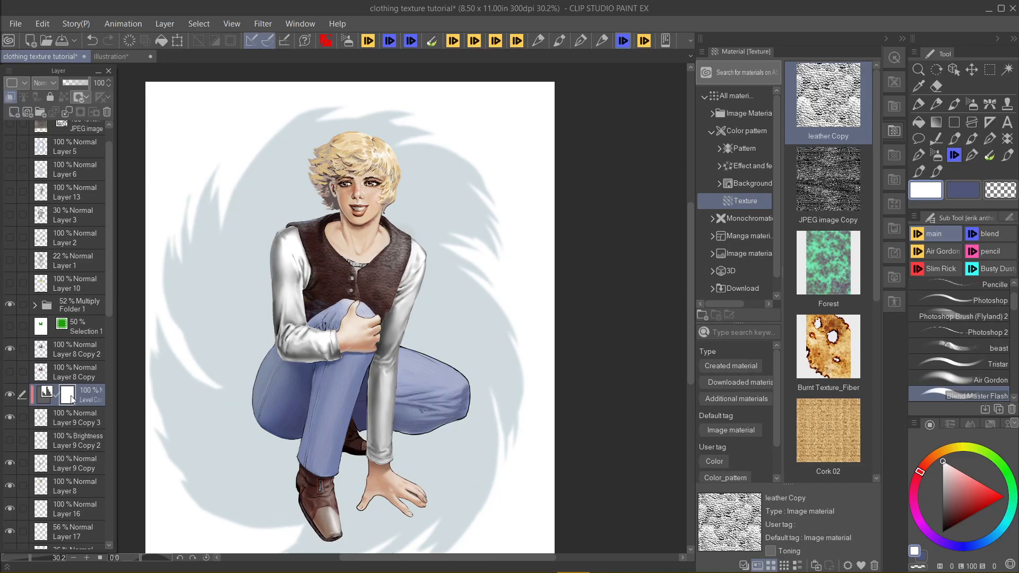
# Step: Darken the sleeves strongly in the clipped level correction by raising the shadow input, lowering the highlight input and reducing the white output
pyautogui.doubleClick(49, 393)
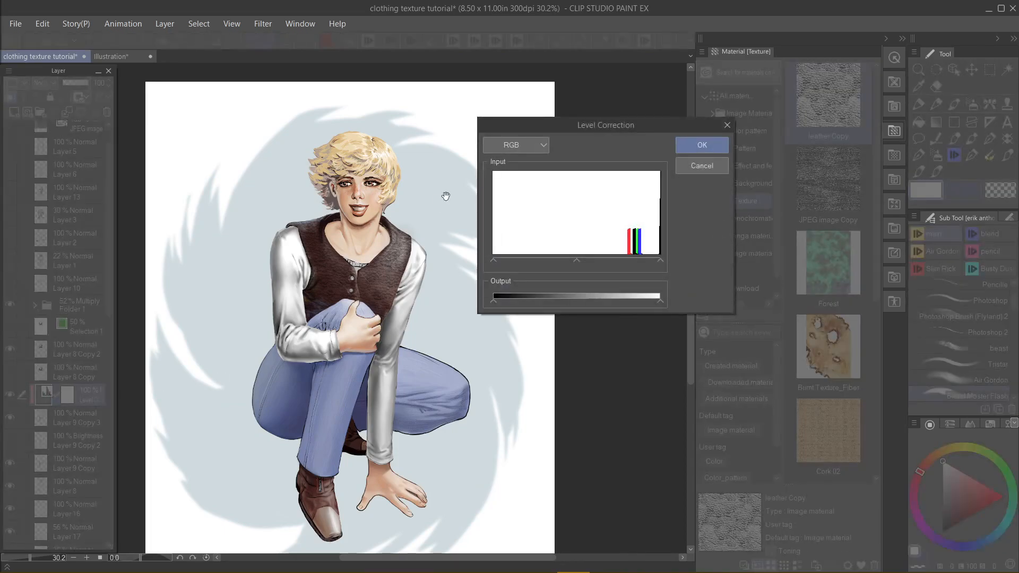
pyautogui.moveTo(660, 261); pyautogui.dragTo(641, 260)
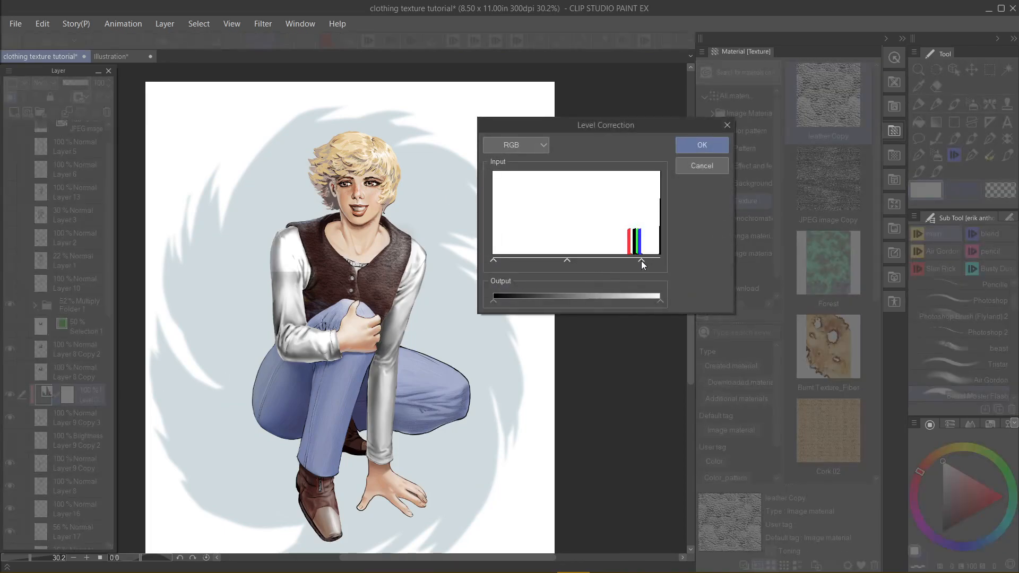
pyautogui.moveTo(567, 261); pyautogui.dragTo(583, 260)
pyautogui.moveTo(495, 260); pyautogui.dragTo(503, 261)
pyautogui.moveTo(660, 301); pyautogui.dragTo(642, 300)
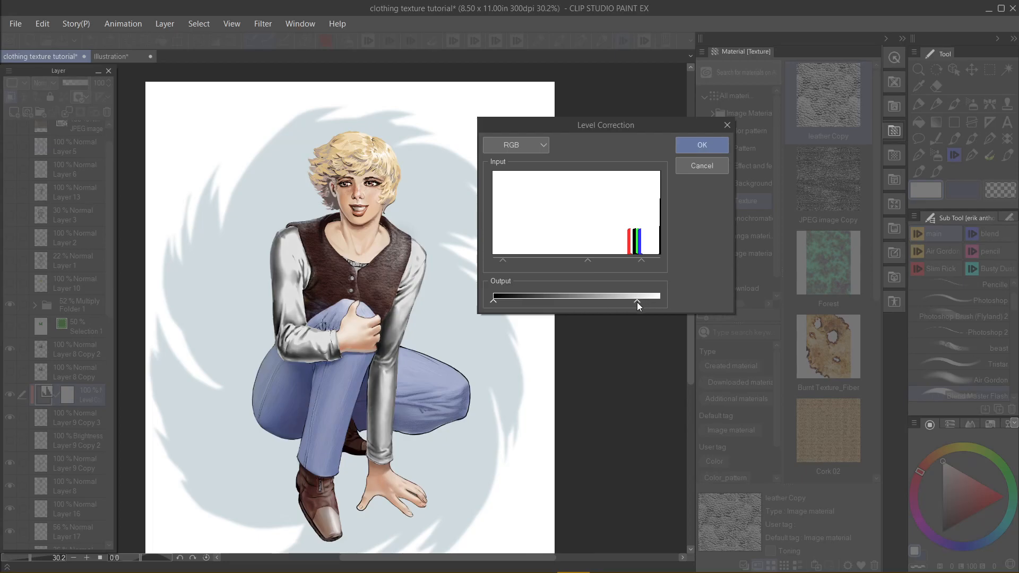
pyautogui.moveTo(637, 302); pyautogui.dragTo(636, 301)
pyautogui.moveTo(586, 264)
pyautogui.mouseDown()
pyautogui.moveTo(568, 263)
pyautogui.moveTo(587, 264)
pyautogui.mouseUp()
pyautogui.moveTo(505, 260); pyautogui.dragTo(579, 266)
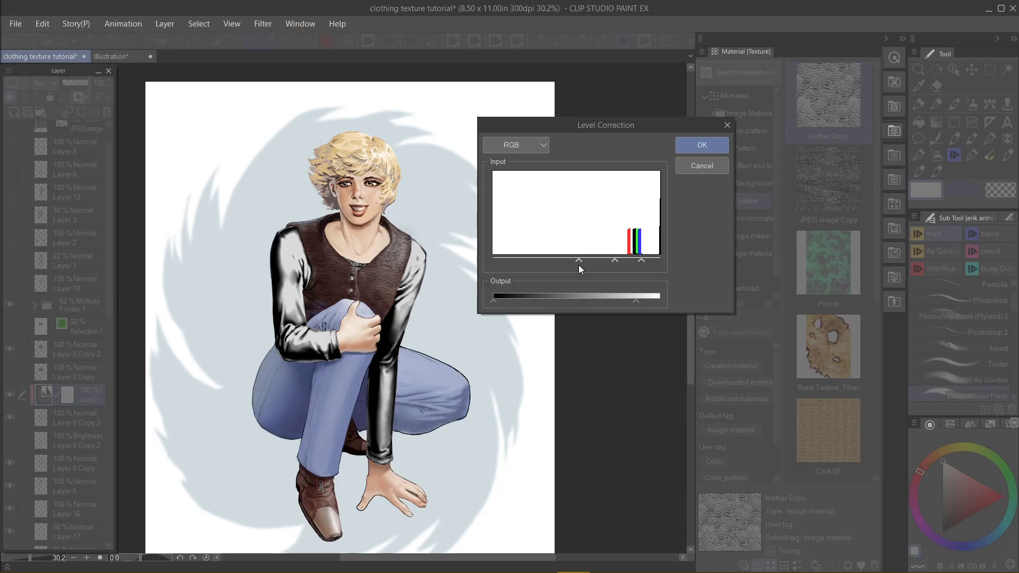
pyautogui.moveTo(618, 261); pyautogui.dragTo(635, 260)
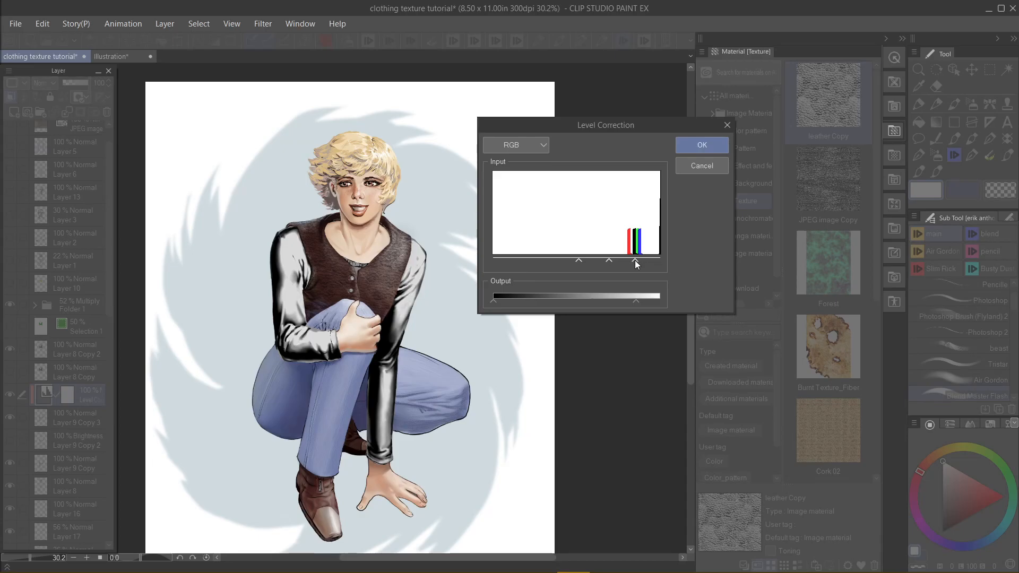
pyautogui.click(703, 149)
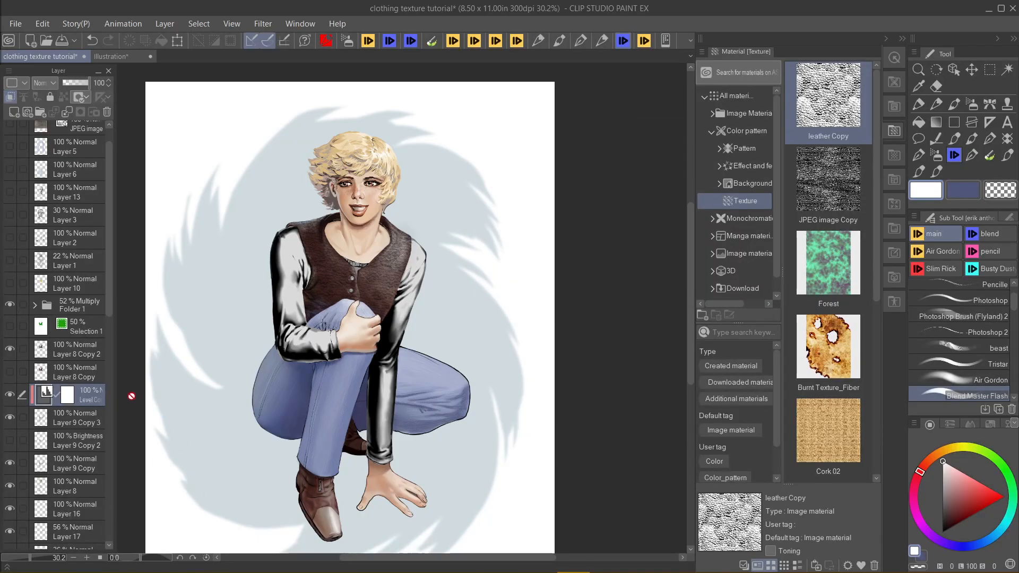
# Step: Add a Gradient map correction layer with the default black-to-white gradient above the level correction and clip it to the layer below
pyautogui.click(171, 23)
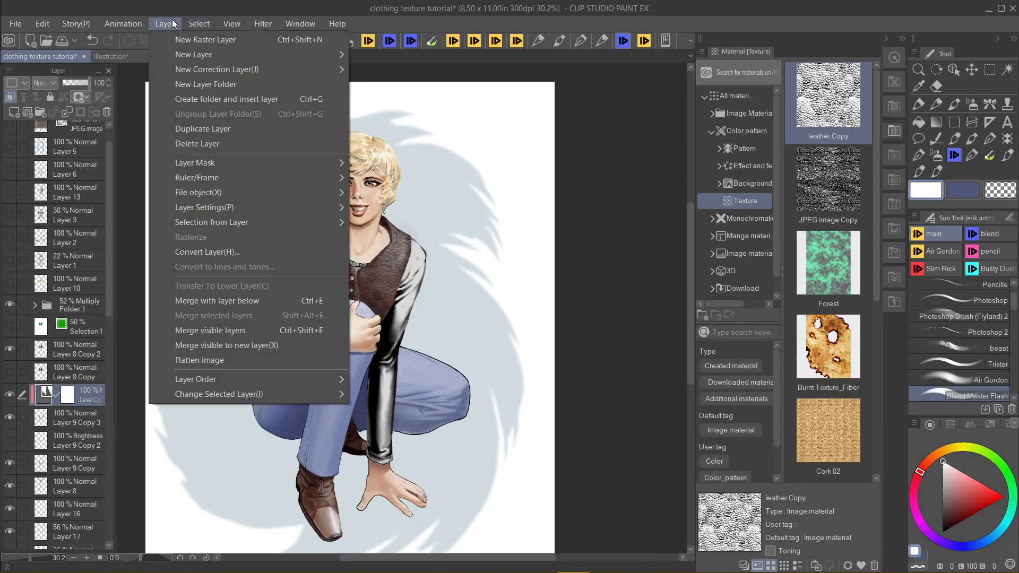
pyautogui.moveTo(276, 69)
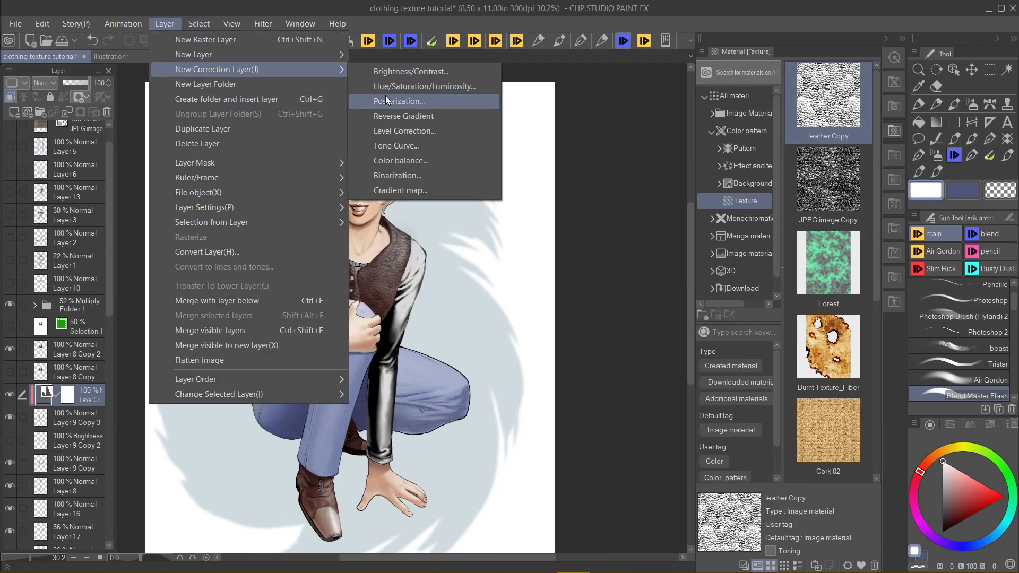
pyautogui.click(404, 190)
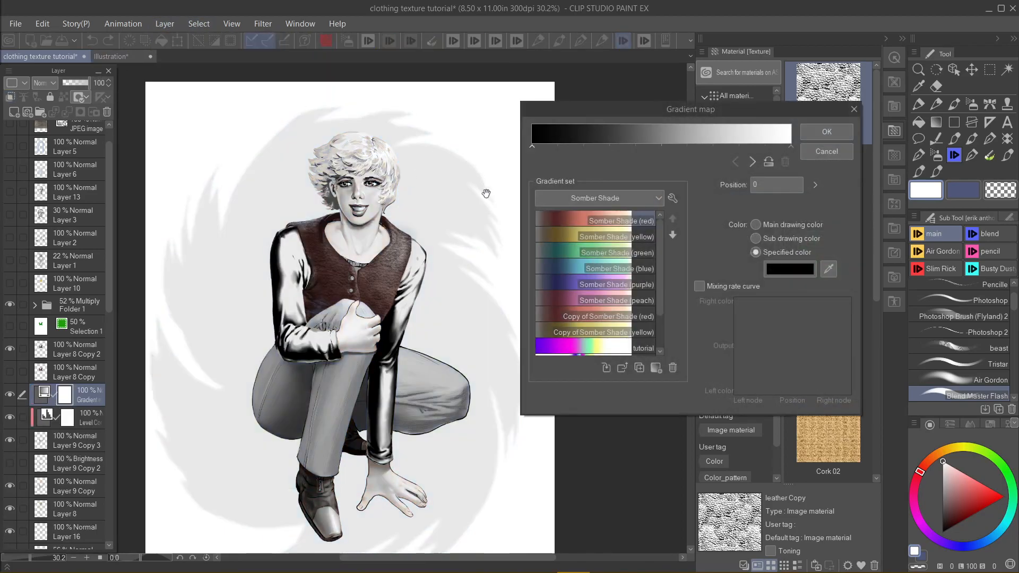
pyautogui.click(808, 132)
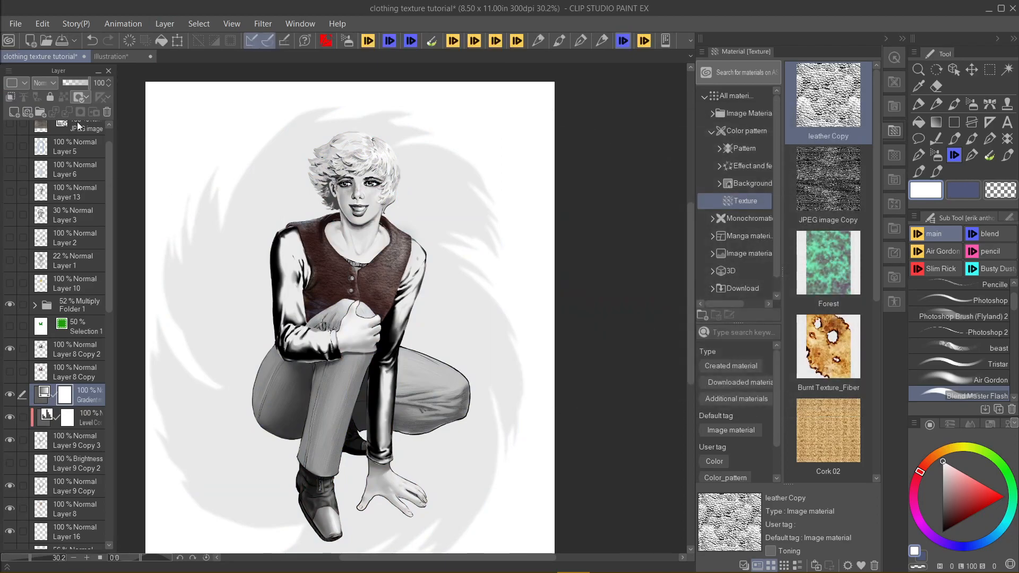
pyautogui.click(10, 98)
# Step: Apply the Copy of tutorial gradient from the Somber Shade set to the clipped gradient map layer
pyautogui.doubleClick(45, 393)
pyautogui.moveTo(662, 292); pyautogui.dragTo(667, 348)
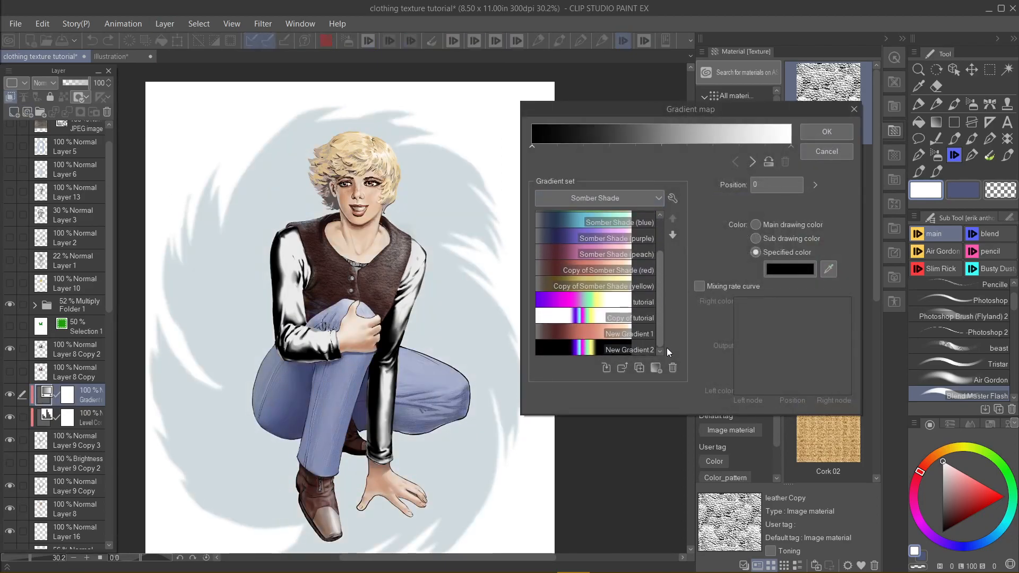
pyautogui.click(581, 316)
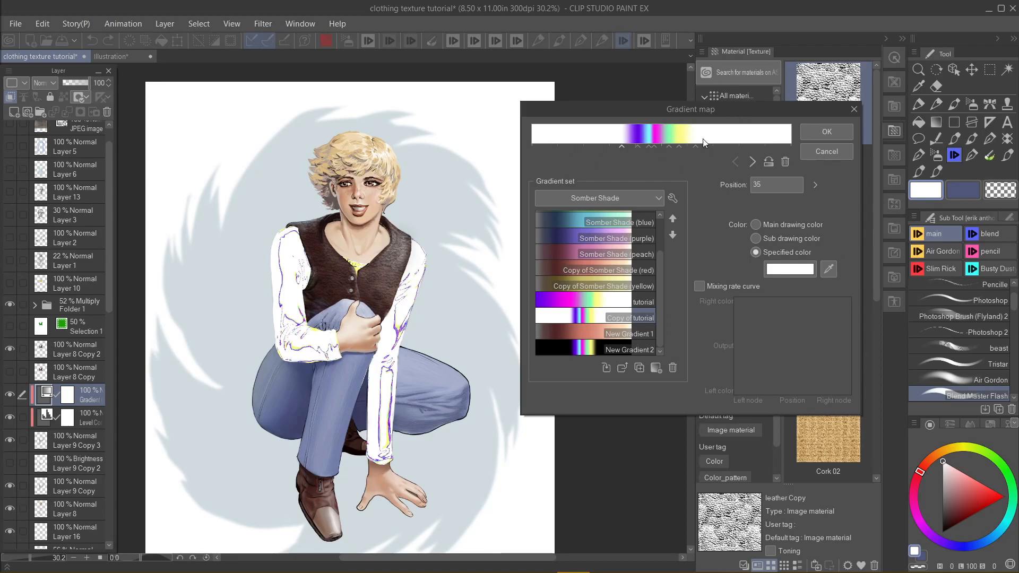
pyautogui.click(820, 132)
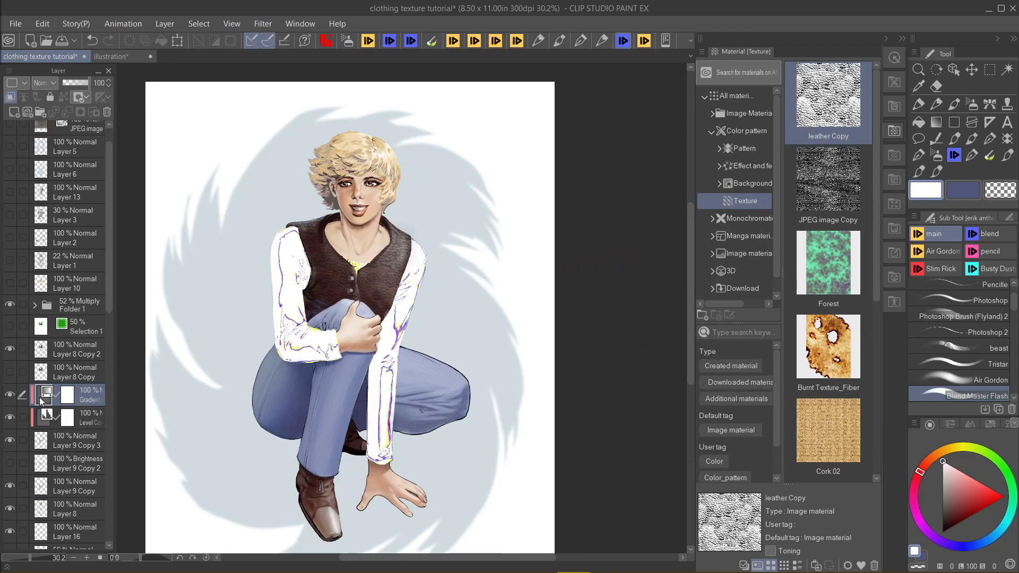
# Step: Readjust the clipped level correction by raising the highlight input to near maximum and slightly lowering the shadow input to widen the rainbow bands
pyautogui.doubleClick(45, 415)
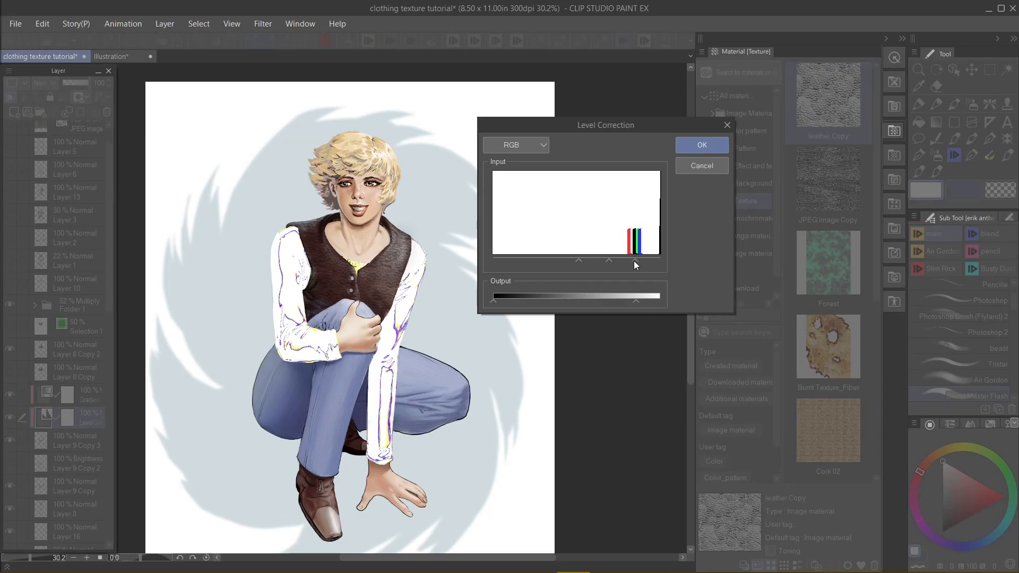
pyautogui.moveTo(641, 260); pyautogui.dragTo(654, 257)
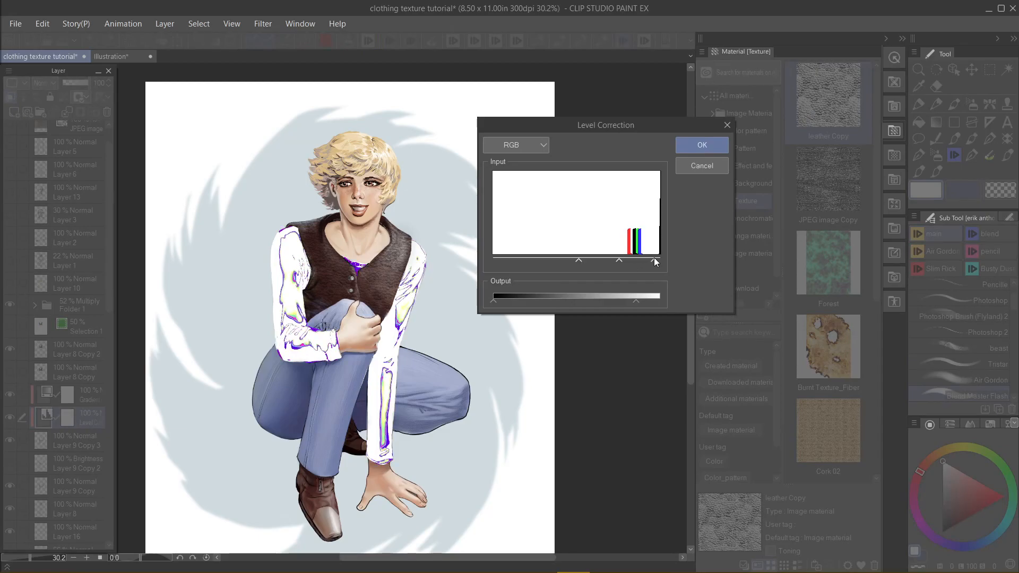
pyautogui.moveTo(654, 257)
pyautogui.mouseDown()
pyautogui.moveTo(635, 256)
pyautogui.moveTo(656, 256)
pyautogui.mouseUp()
pyautogui.moveTo(624, 258); pyautogui.dragTo(620, 257)
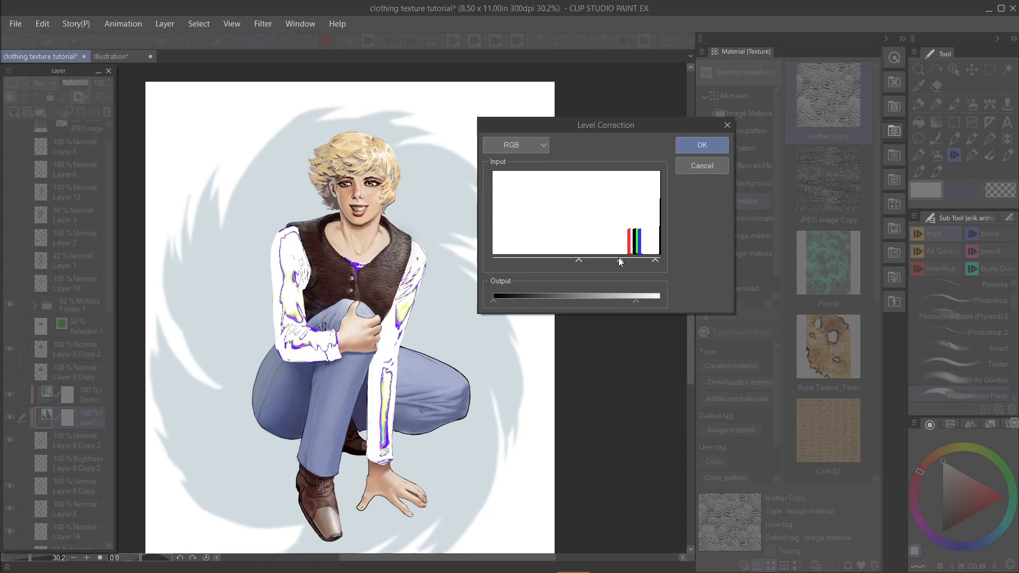
pyautogui.moveTo(579, 262); pyautogui.dragTo(561, 260)
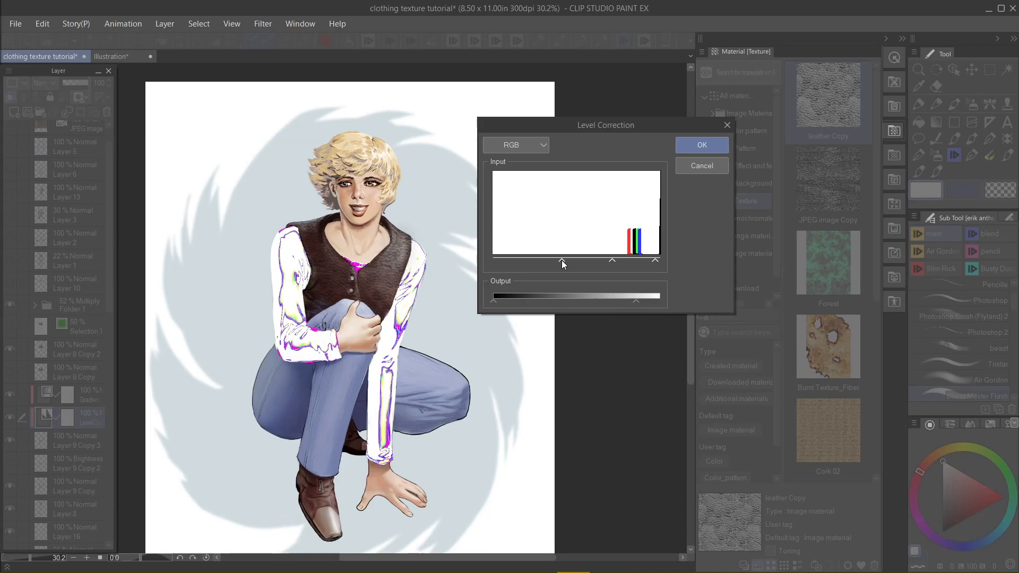
pyautogui.moveTo(562, 260); pyautogui.dragTo(571, 259)
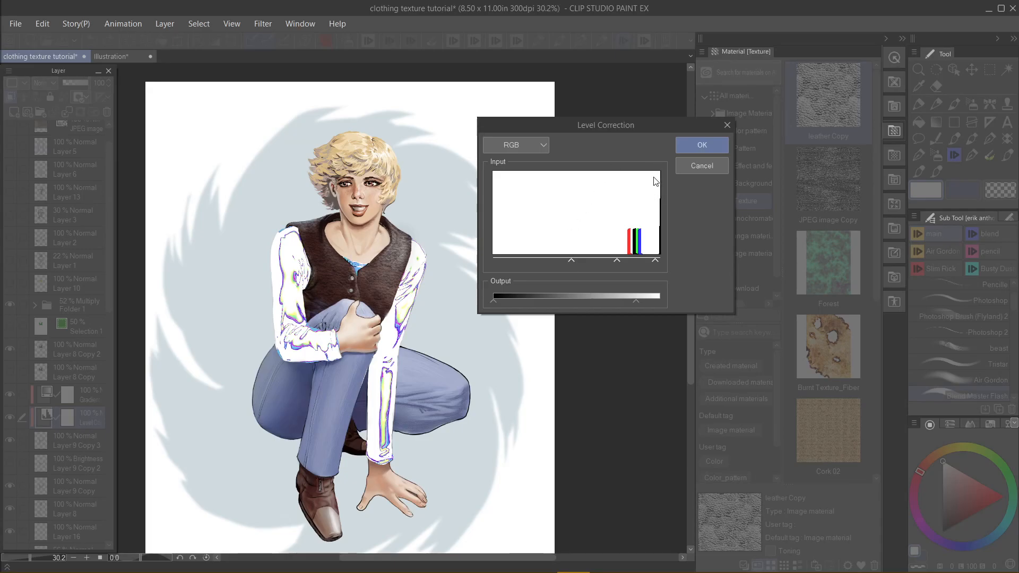
pyautogui.click(687, 144)
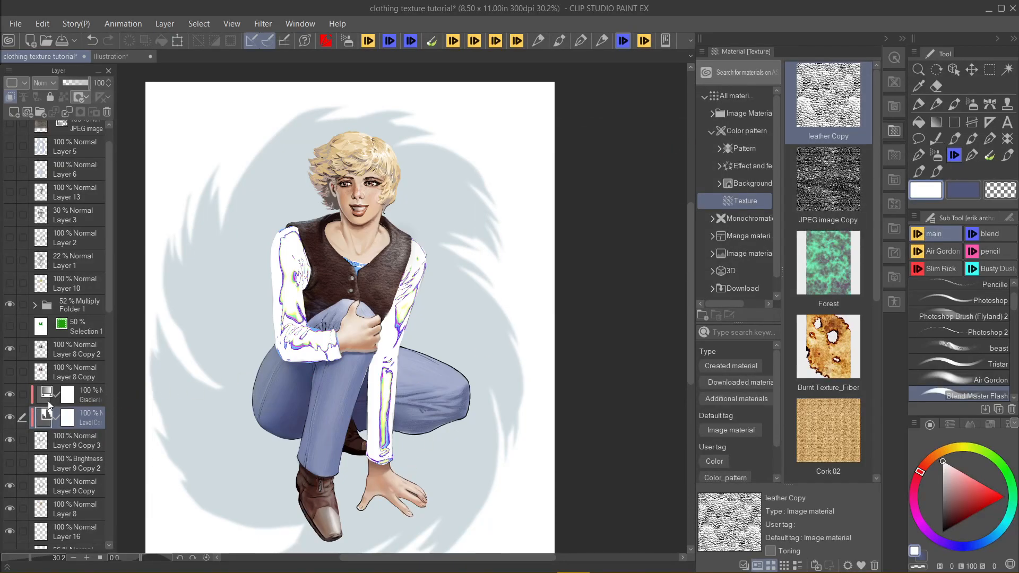
# Step: Merge the level correction and the gradient map layer down into Layer 9 Copy 3
pyautogui.click(69, 109)
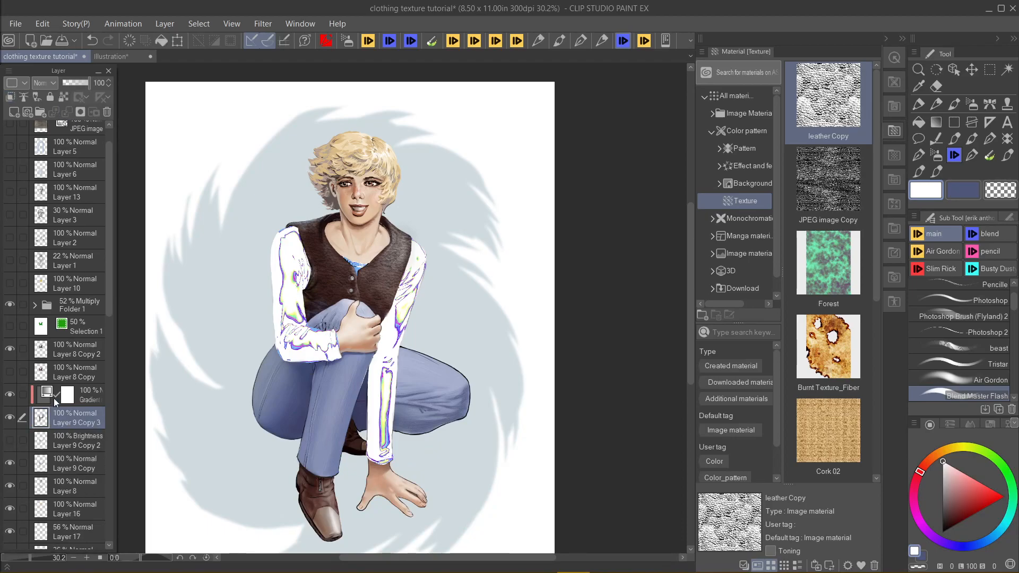
pyautogui.click(48, 395)
pyautogui.click(70, 110)
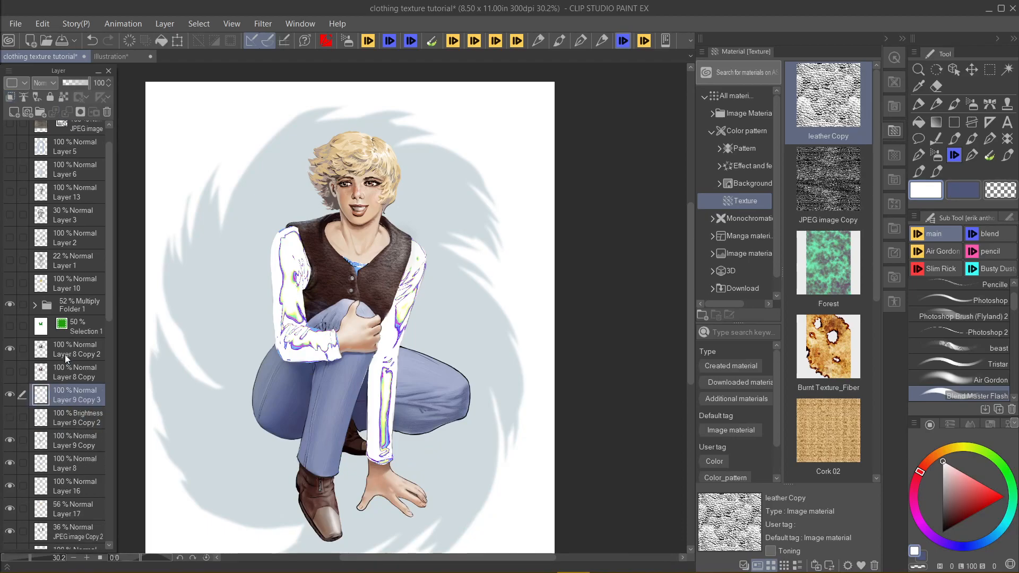
# Step: Set Layer 9 Copy 3's blending mode to Darken and inspect the rainbow sheen on the sleeves
pyautogui.click(10, 395)
pyautogui.click(10, 395)
pyautogui.click(54, 83)
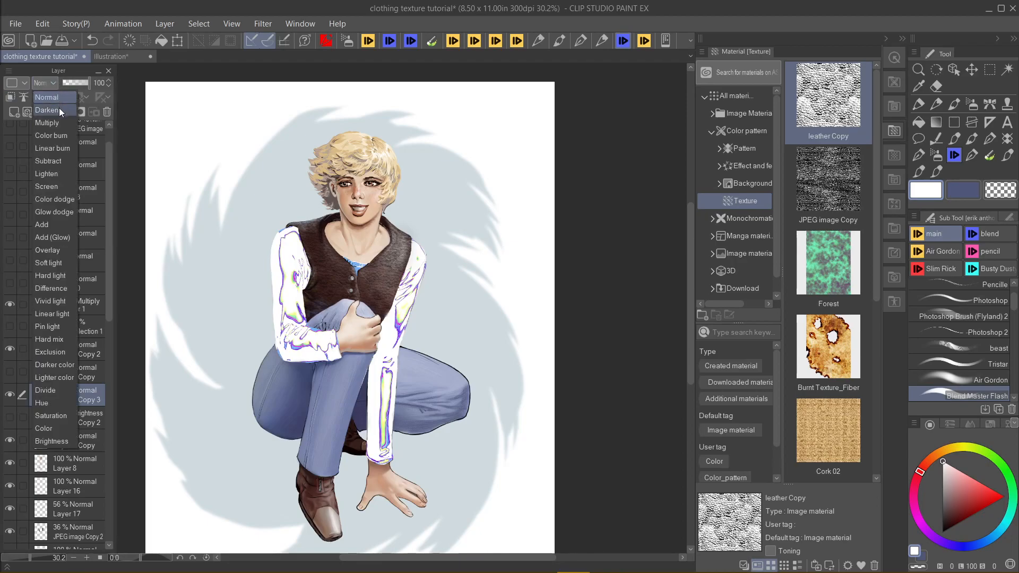
pyautogui.click(59, 107)
pyautogui.scroll(5, 489, 340)
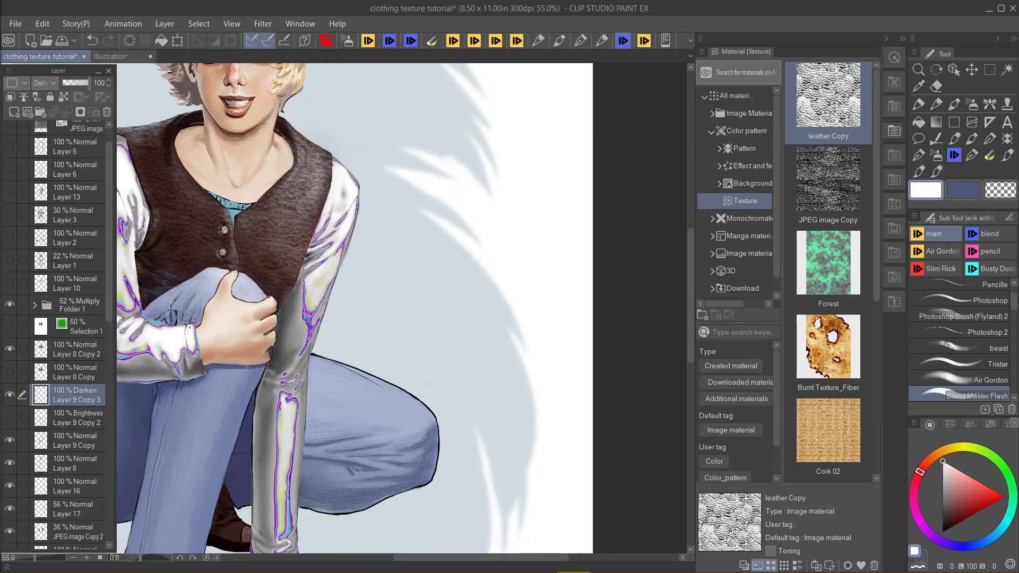
pyautogui.scroll(-2, 489, 340)
pyautogui.scroll(-1, 489, 339)
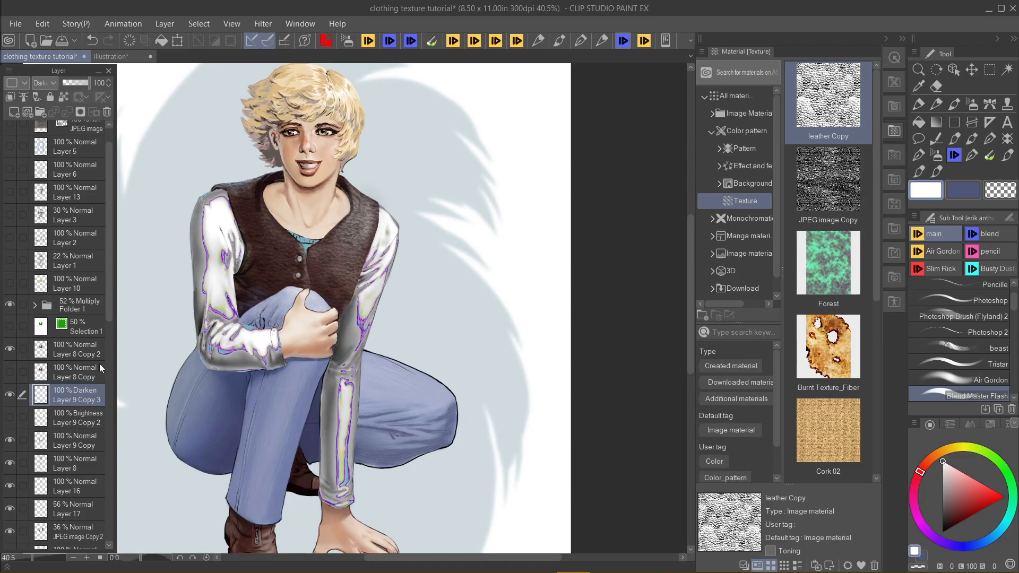
# Step: Hide Layer 9 Copy 3 and check the sleeves with and without Layer 9 Copy 2, leaving both hidden
pyautogui.click(11, 394)
pyautogui.click(13, 418)
pyautogui.click(13, 418)
pyautogui.click(13, 418)
# Step: Duplicate Layer 9 Copy, move the duplicate between Layer 9 Copy 2 and Layer 9 Copy 3, and briefly preview Layer 9 Copy 3
pyautogui.click(47, 438)
pyautogui.rightClick(70, 438)
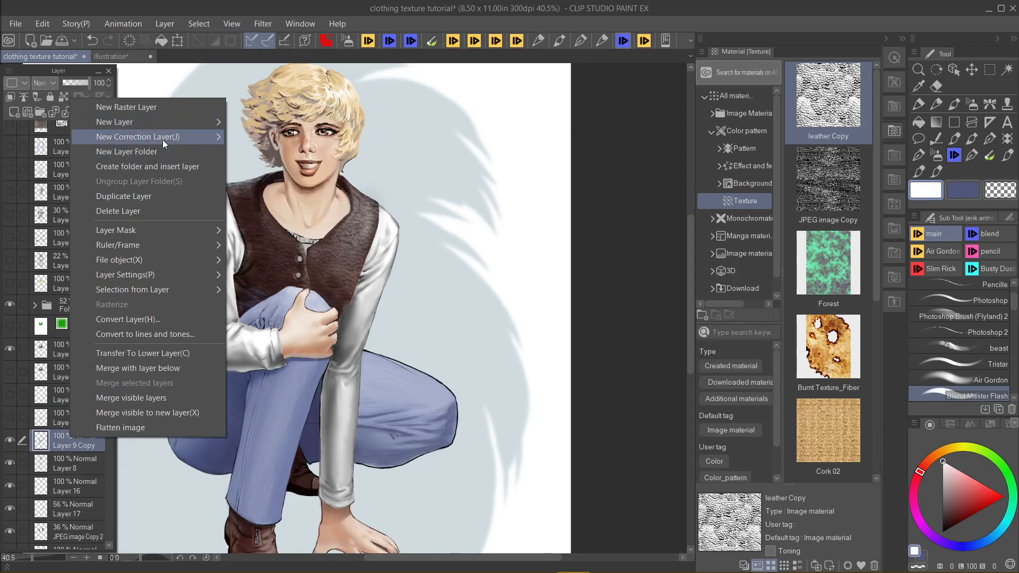
pyautogui.click(158, 196)
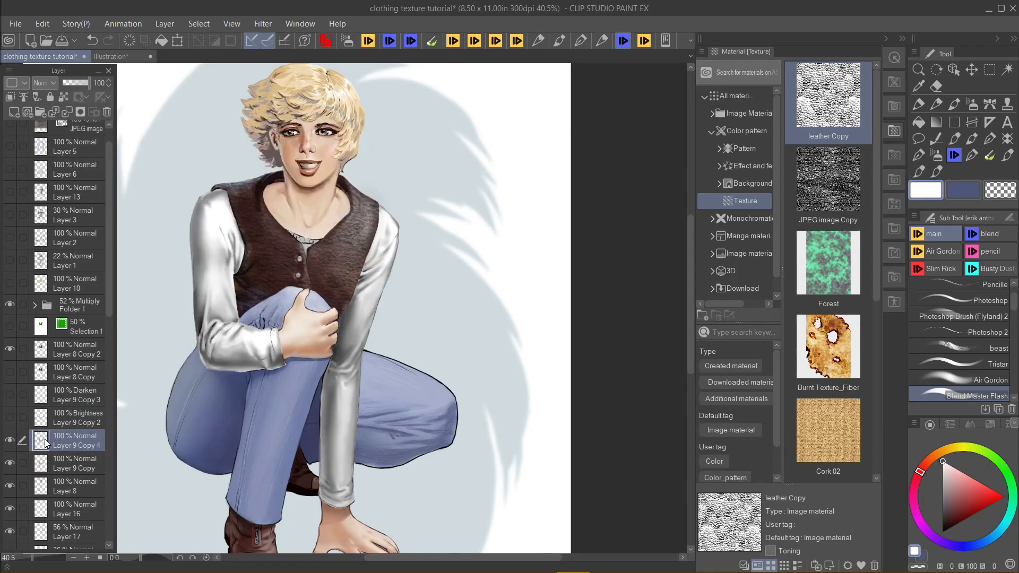
pyautogui.moveTo(45, 439); pyautogui.dragTo(46, 403)
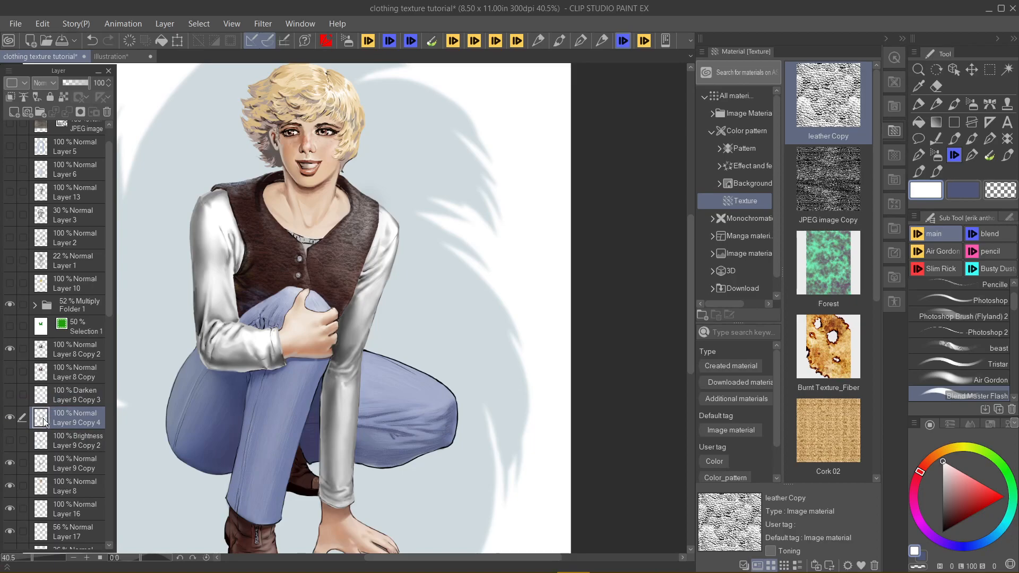
pyautogui.click(10, 395)
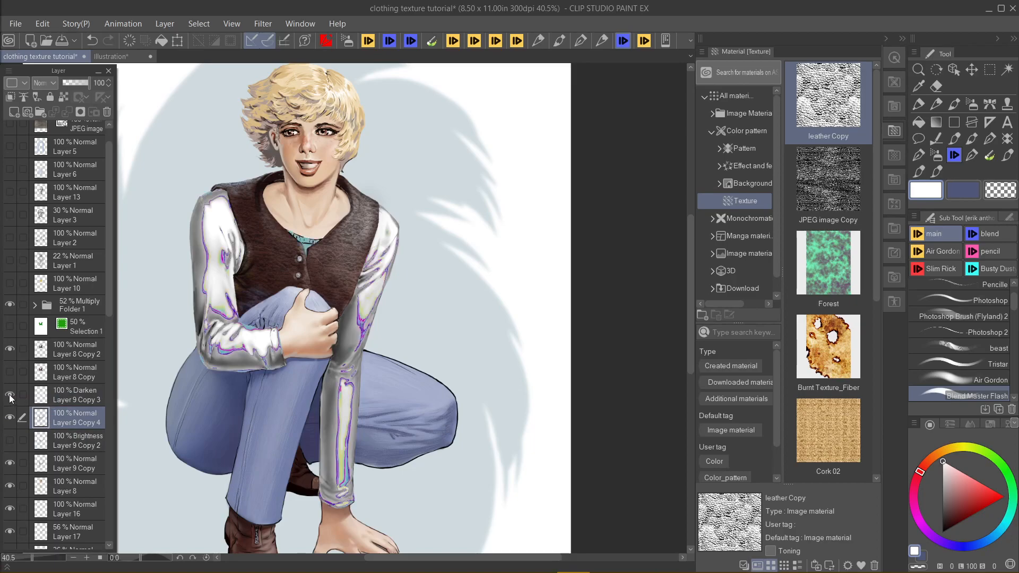
pyautogui.click(10, 395)
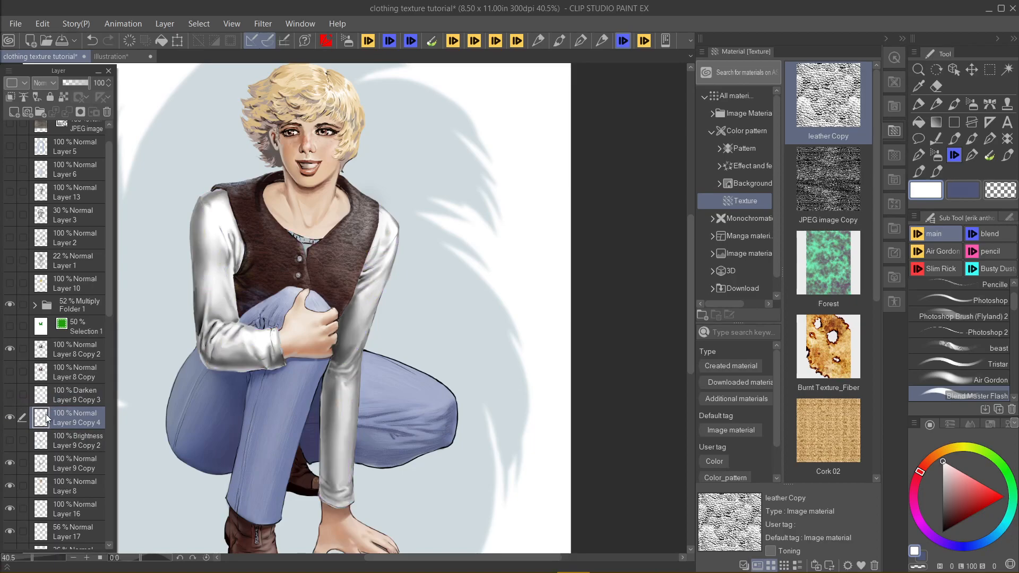
# Step: Add a level correction layer above Layer 9 Copy 4 and clip it to that layer
pyautogui.click(160, 25)
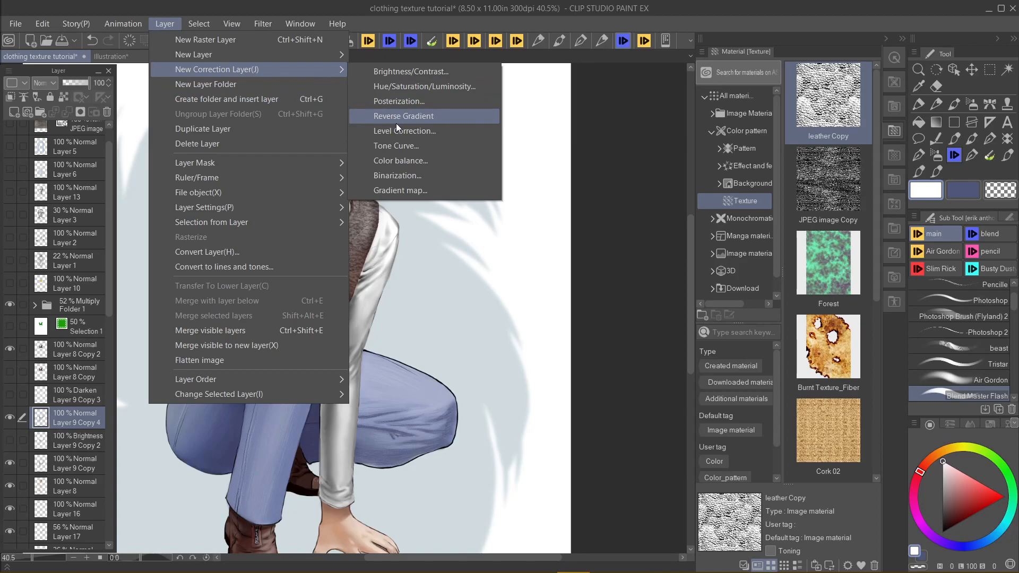
pyautogui.click(396, 131)
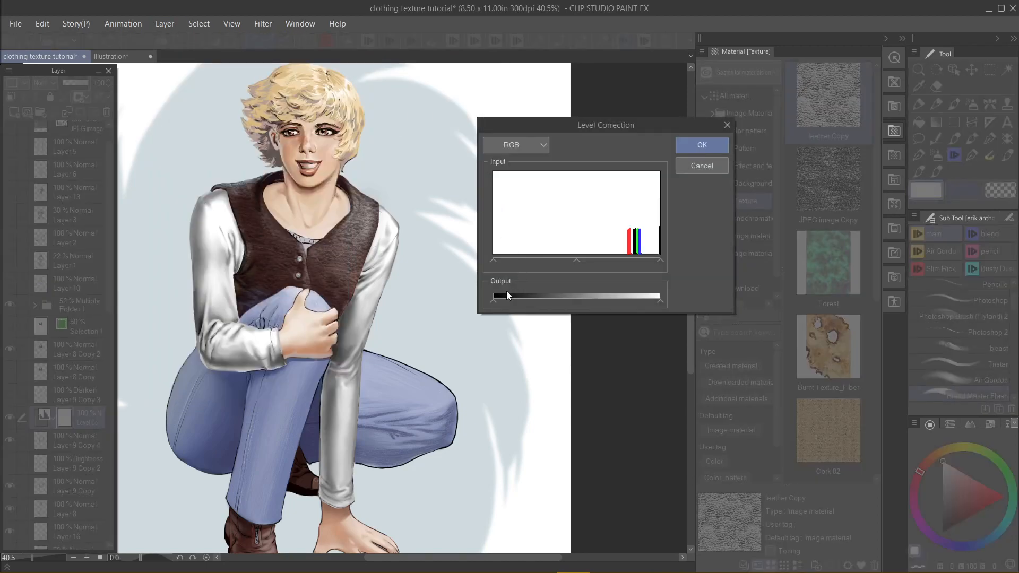
pyautogui.moveTo(493, 301); pyautogui.dragTo(515, 301)
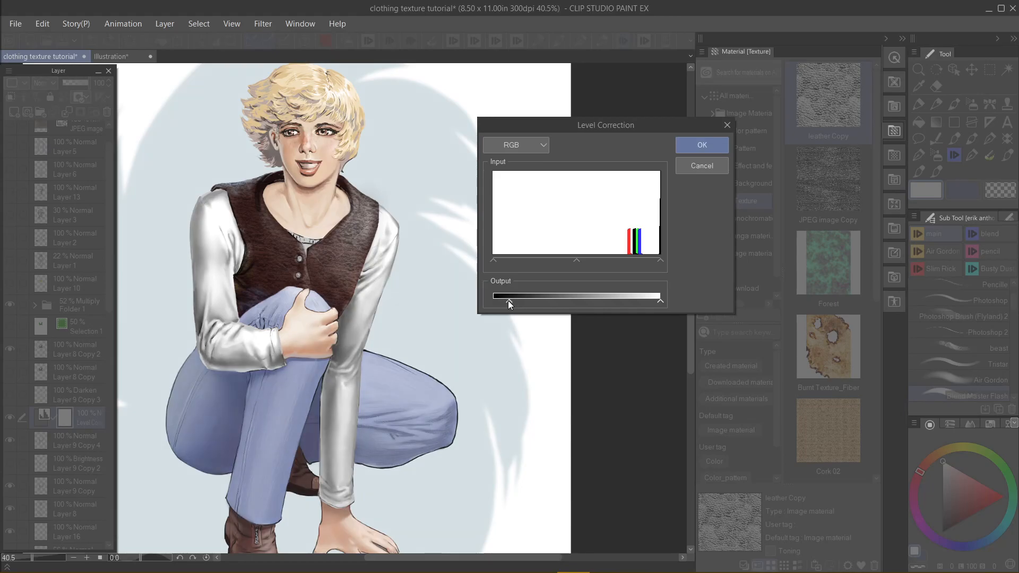
pyautogui.click(702, 145)
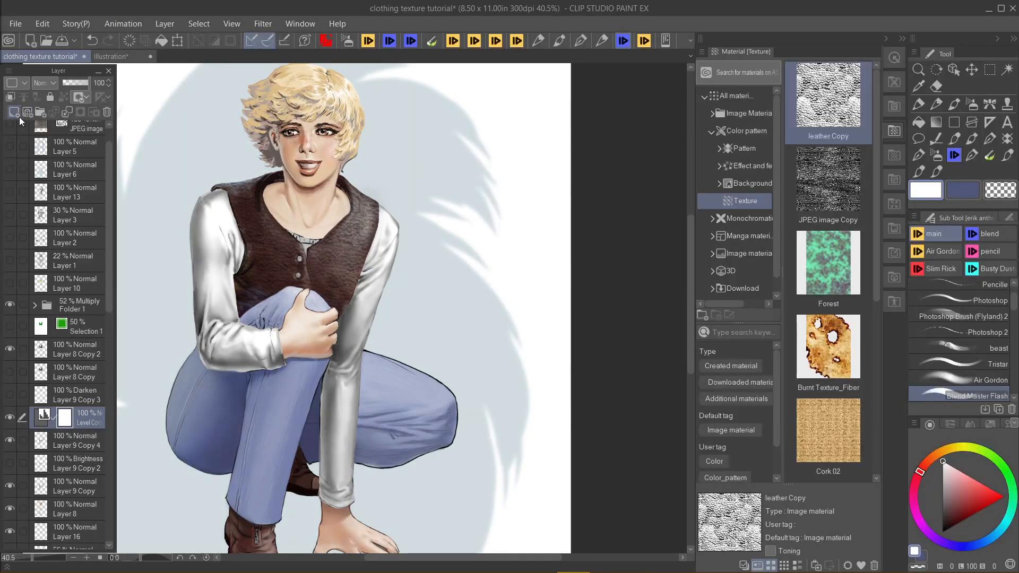
pyautogui.click(45, 417)
# Step: Adjust the clipped level correction, lowering the input white point and raising the output black point to brighten the sleeves
pyautogui.doubleClick(46, 419)
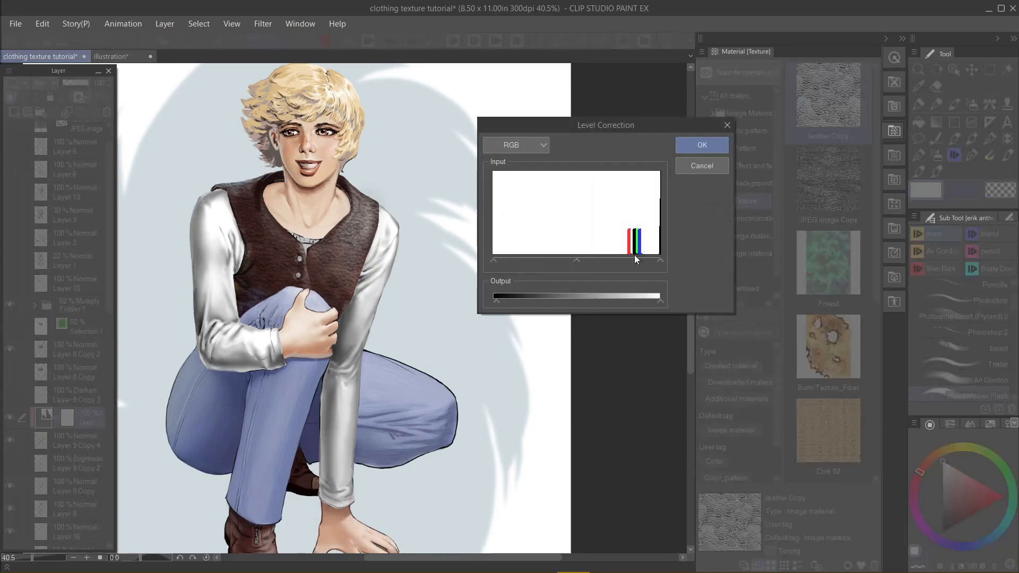
pyautogui.moveTo(657, 262)
pyautogui.mouseDown()
pyautogui.moveTo(608, 267)
pyautogui.moveTo(654, 263)
pyautogui.mouseUp()
pyautogui.moveTo(586, 259); pyautogui.dragTo(616, 262)
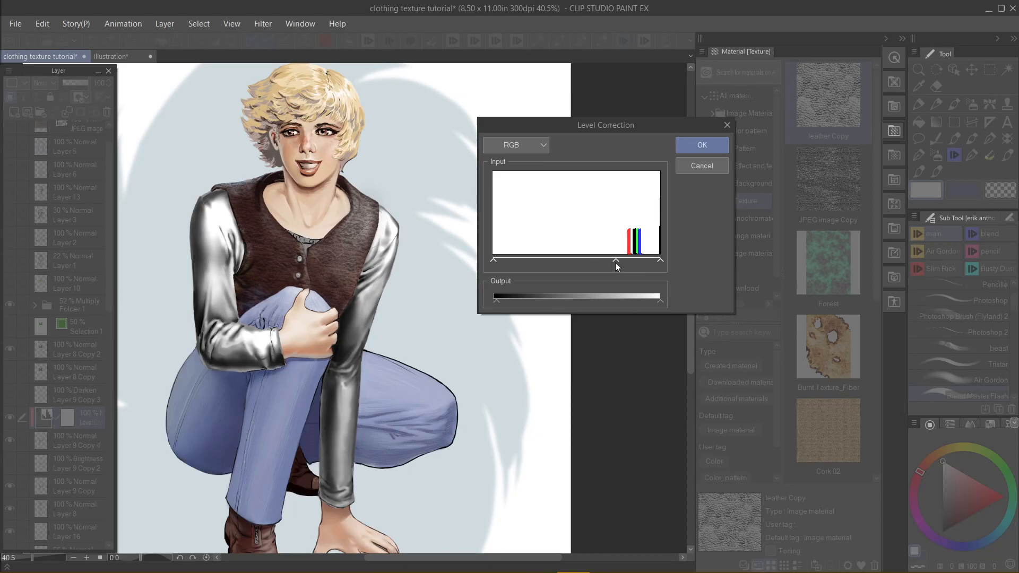
pyautogui.moveTo(616, 262); pyautogui.dragTo(588, 263)
pyautogui.moveTo(520, 262); pyautogui.dragTo(486, 265)
pyautogui.moveTo(499, 300); pyautogui.dragTo(509, 301)
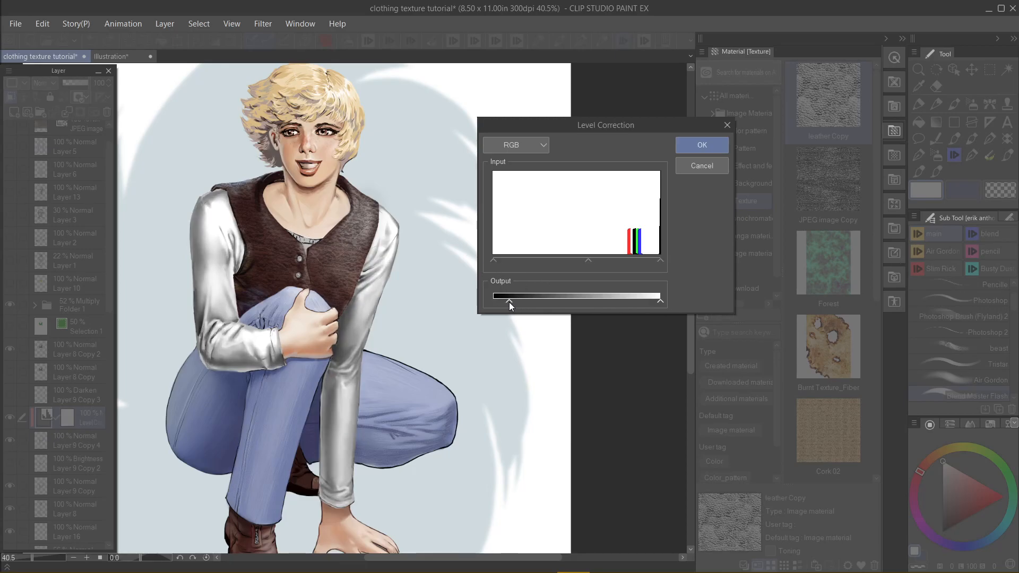
pyautogui.moveTo(586, 262); pyautogui.dragTo(610, 261)
pyautogui.moveTo(604, 262); pyautogui.dragTo(604, 262)
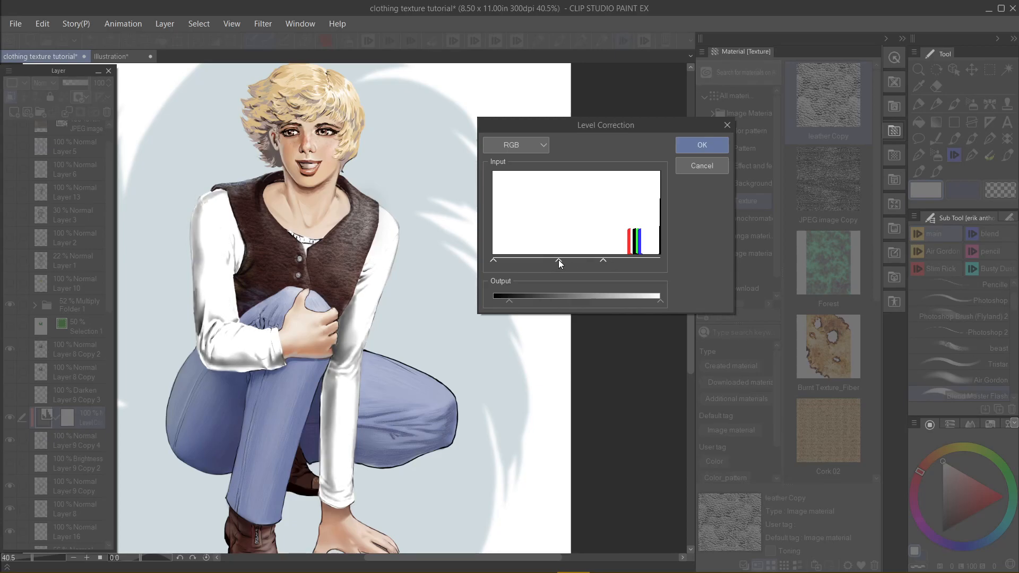
pyautogui.moveTo(561, 259); pyautogui.dragTo(568, 260)
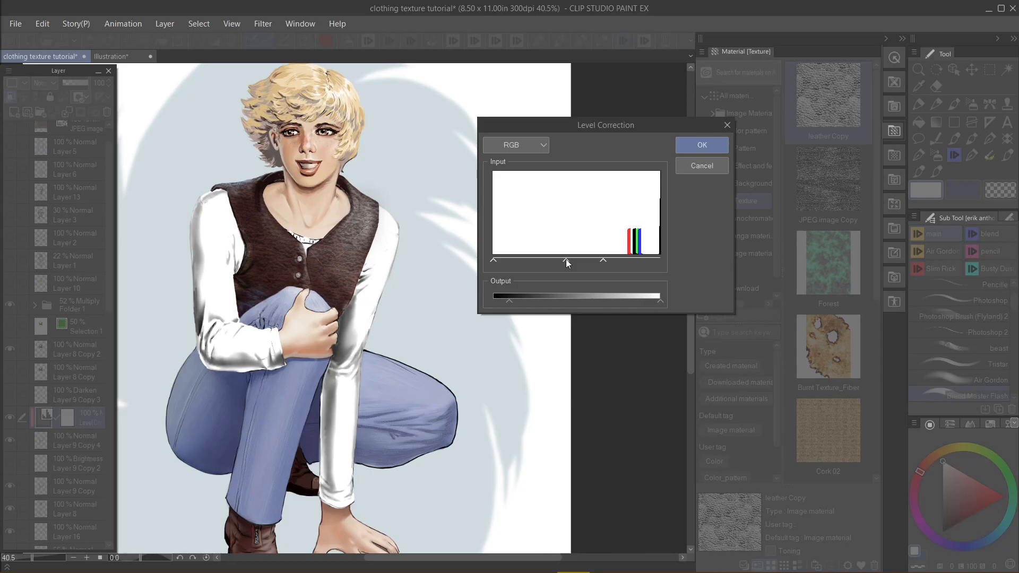
pyautogui.moveTo(511, 301); pyautogui.dragTo(519, 301)
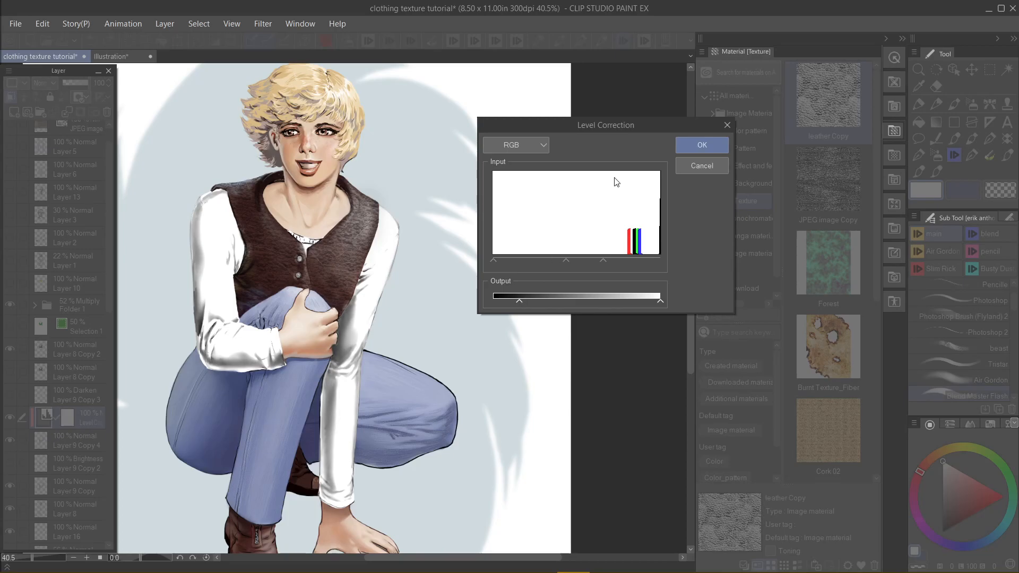
pyautogui.click(685, 147)
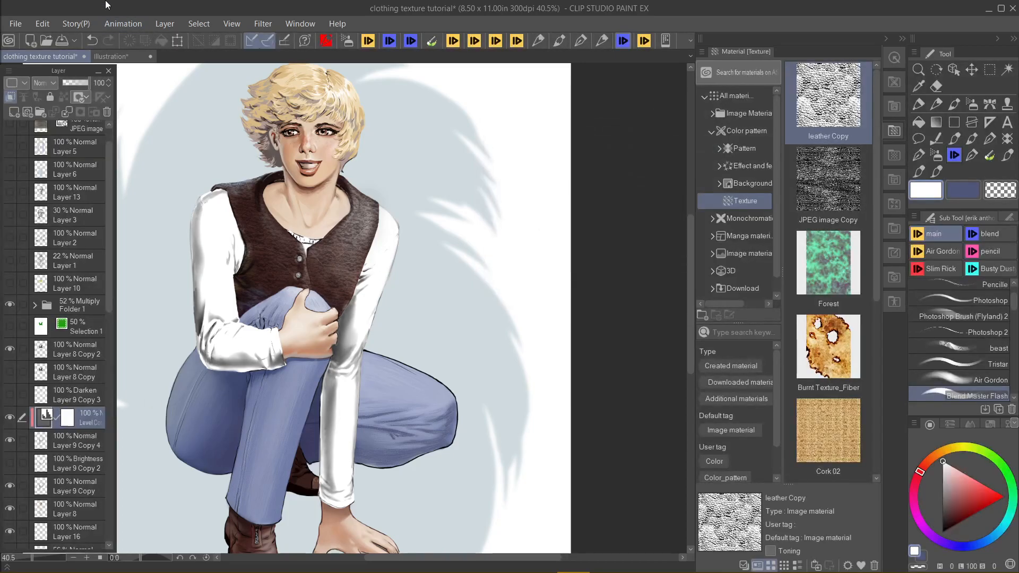
# Step: Add a gradient map layer clipped above the level correction, using New Gradient 2 from the Somber Shade set
pyautogui.click(164, 24)
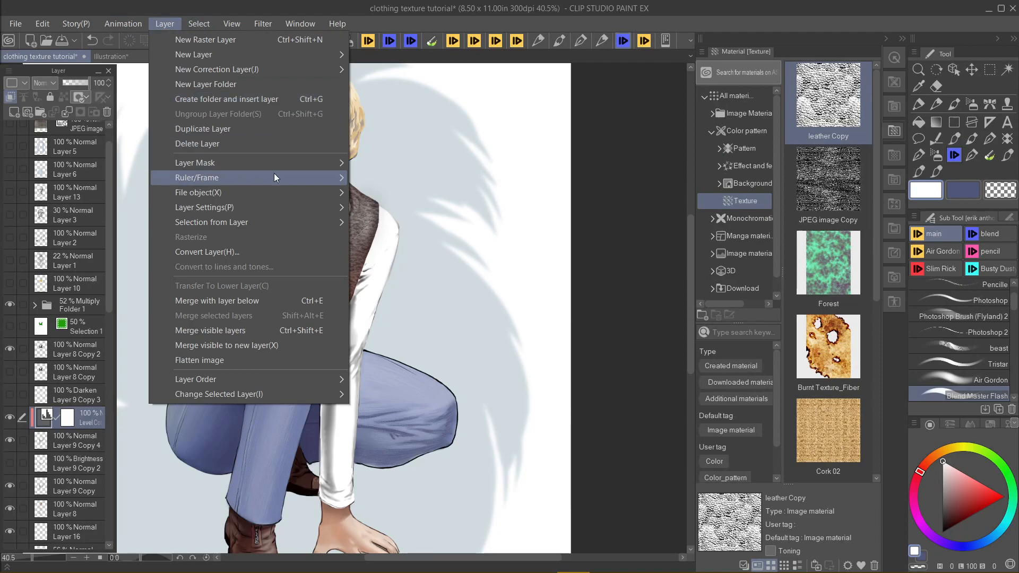
pyautogui.moveTo(307, 68)
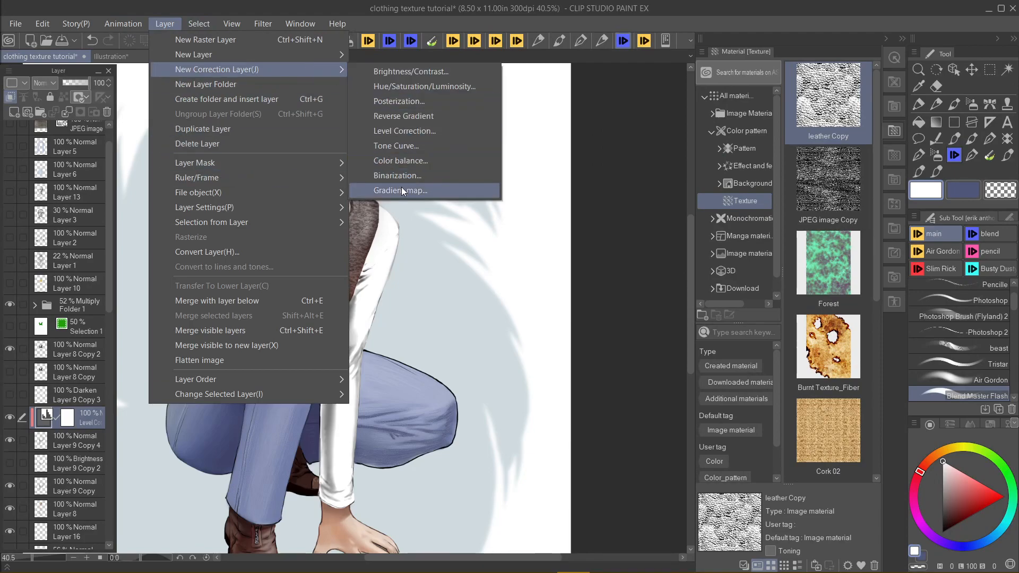
pyautogui.click(402, 189)
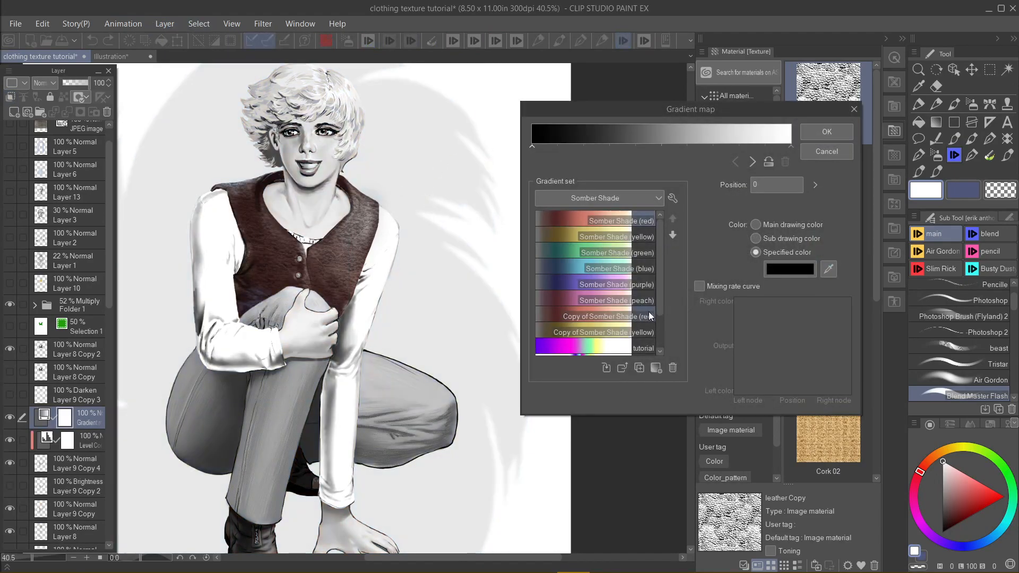
pyautogui.click(815, 131)
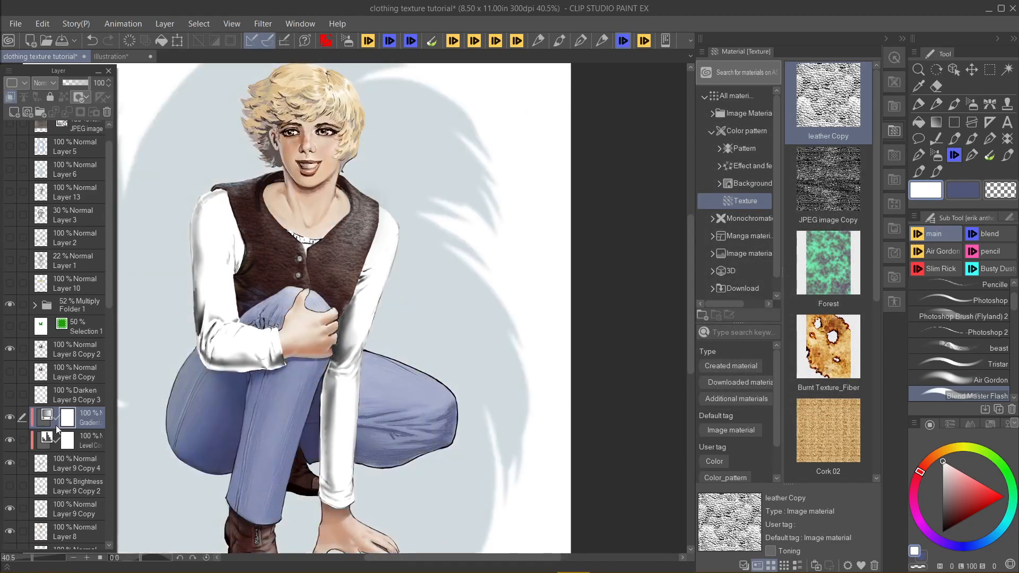
pyautogui.doubleClick(47, 418)
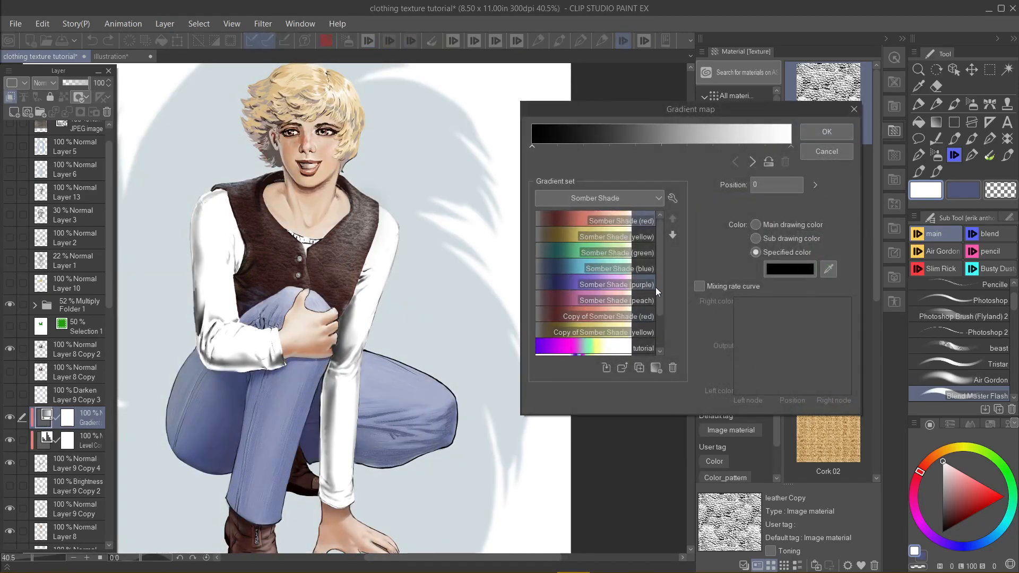
pyautogui.scroll(-3, 658, 305)
pyautogui.click(587, 346)
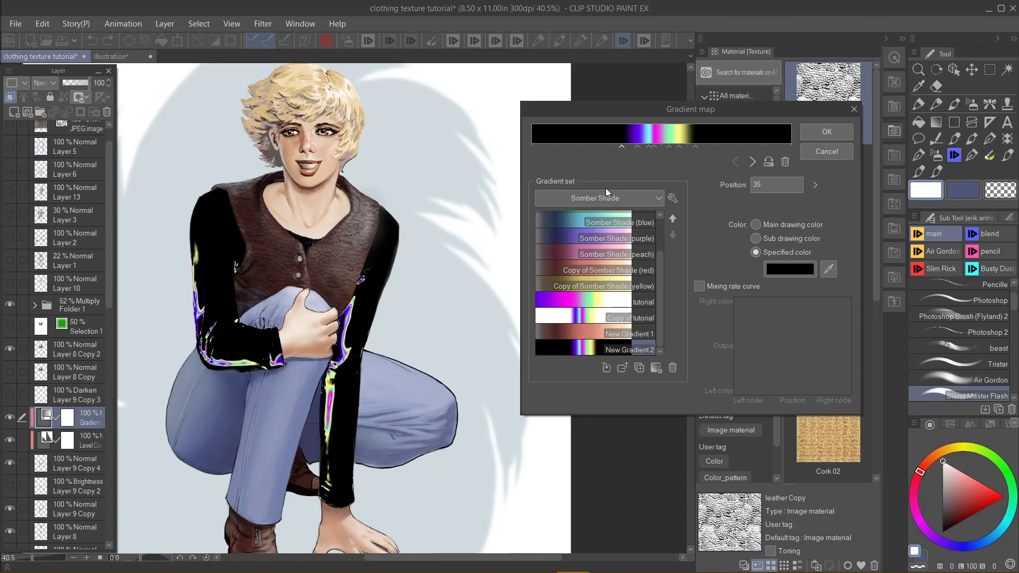
pyautogui.click(806, 133)
# Step: Raise the level correction's input black point to spread the rainbow bands farther along the sleeves
pyautogui.click(47, 443)
pyautogui.doubleClick(46, 442)
pyautogui.moveTo(521, 298)
pyautogui.mouseDown()
pyautogui.moveTo(507, 300)
pyautogui.moveTo(521, 297)
pyautogui.mouseUp()
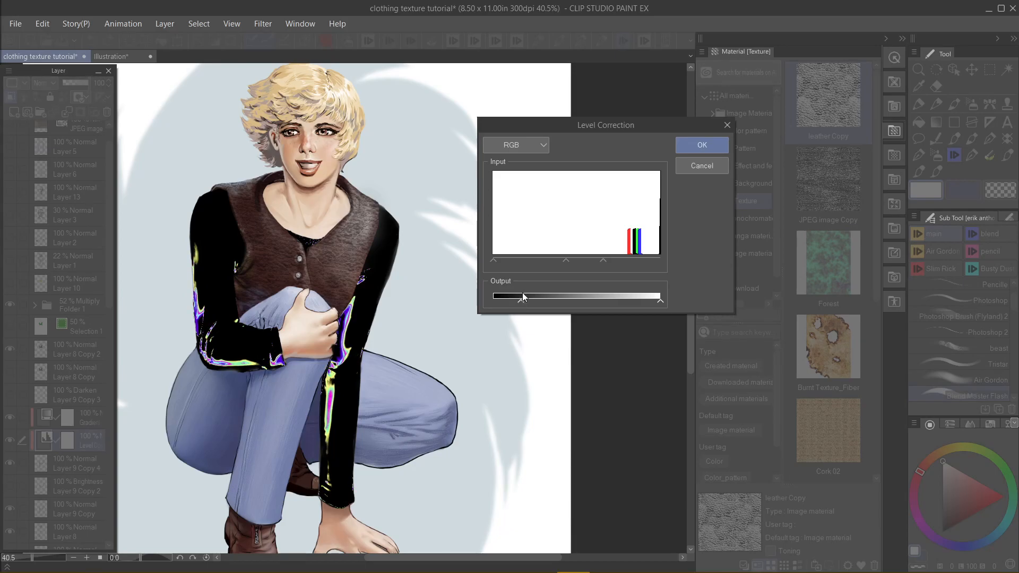
pyautogui.moveTo(493, 260); pyautogui.dragTo(512, 260)
pyautogui.click(700, 146)
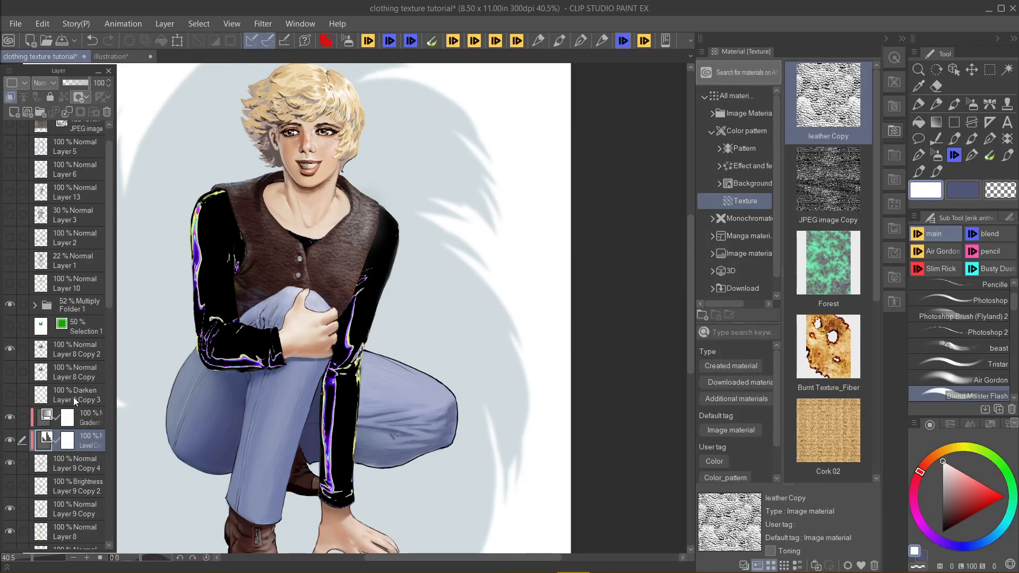
# Step: Merge the level correction and the gradient map down into Layer 9 Copy 4
pyautogui.hotkey('ctrl', 'e')
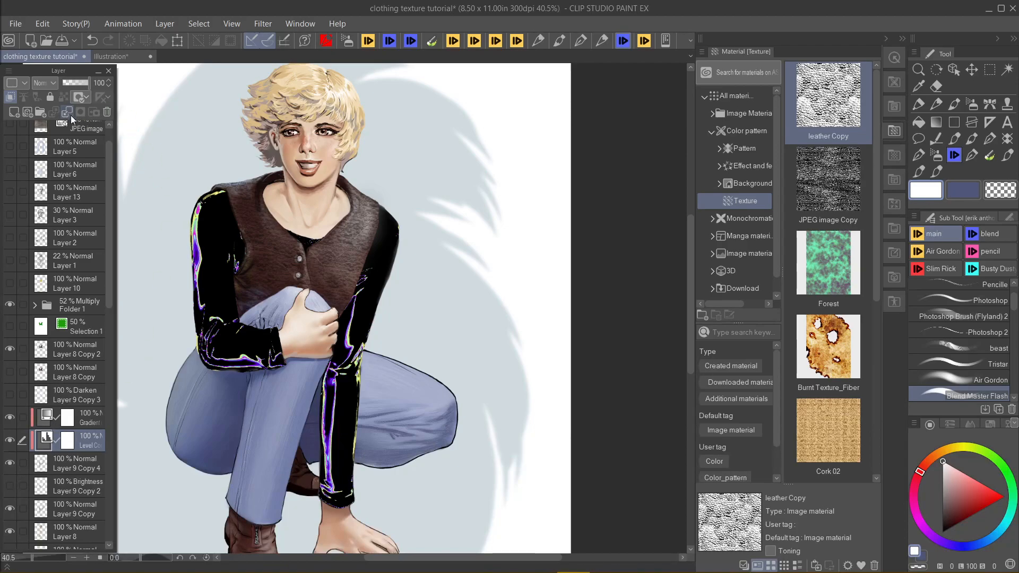
pyautogui.click(47, 416)
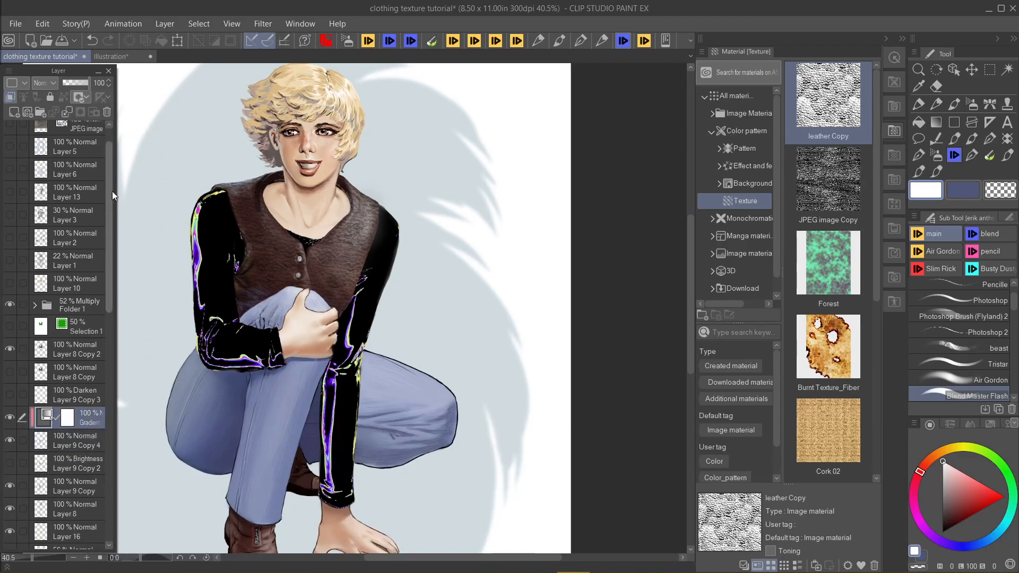
pyautogui.click(67, 113)
# Step: Try Lighten on Layer 9 Copy 4, and set its blending mode to Screen
pyautogui.click(51, 87)
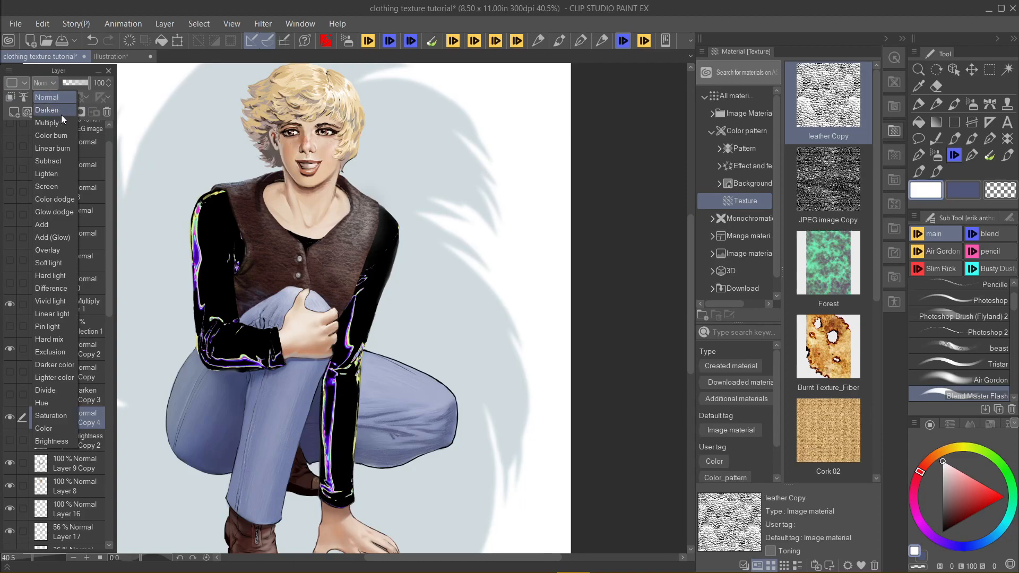
pyautogui.click(52, 172)
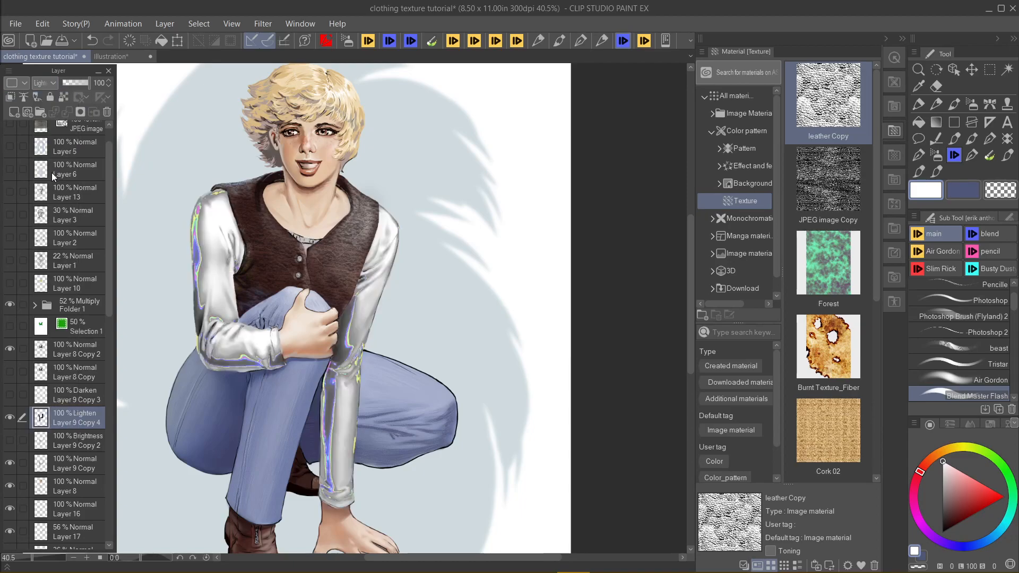
pyautogui.click(45, 83)
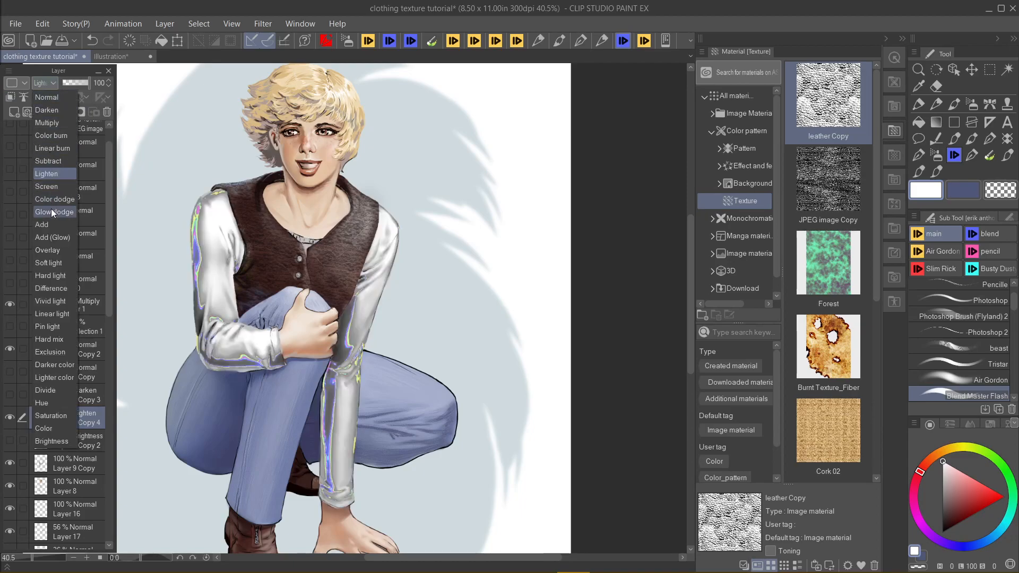
pyautogui.click(51, 188)
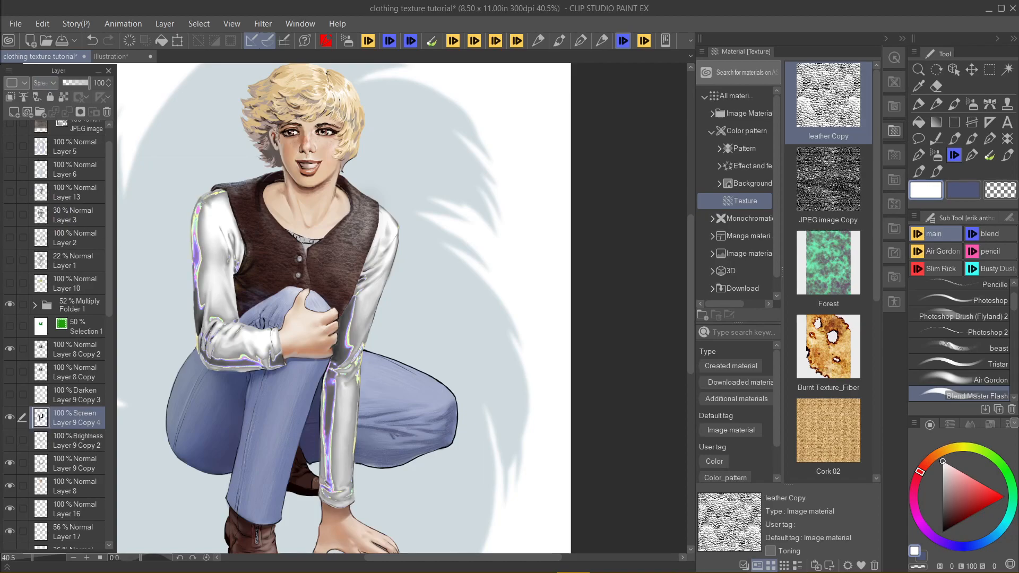
# Step: Show Layer 9 Copy 3 and Layer 9 Copy 2, and compare the sleeves with and without Layer 9 Copy 3
pyautogui.click(64, 394)
pyautogui.click(9, 394)
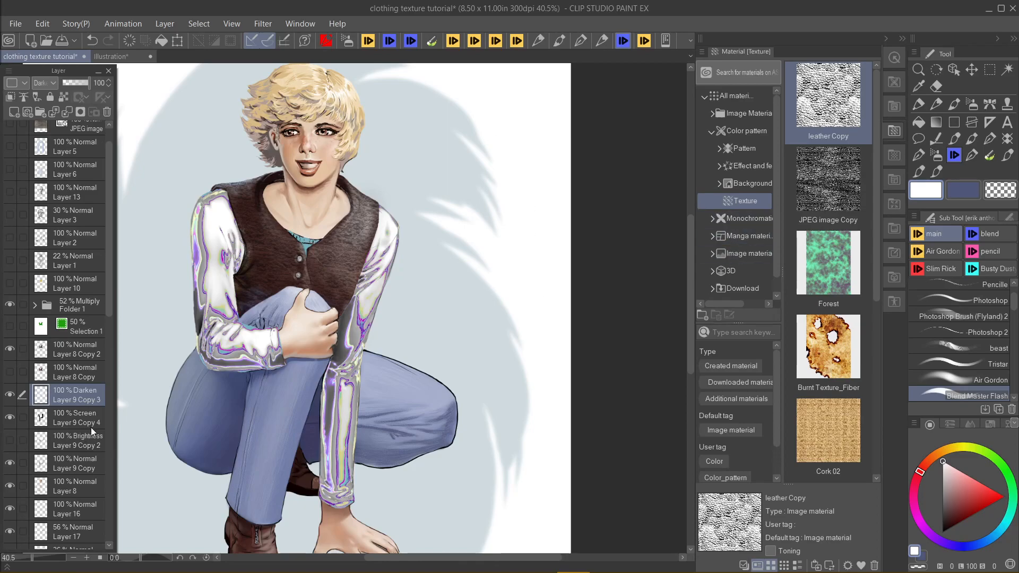
pyautogui.click(10, 440)
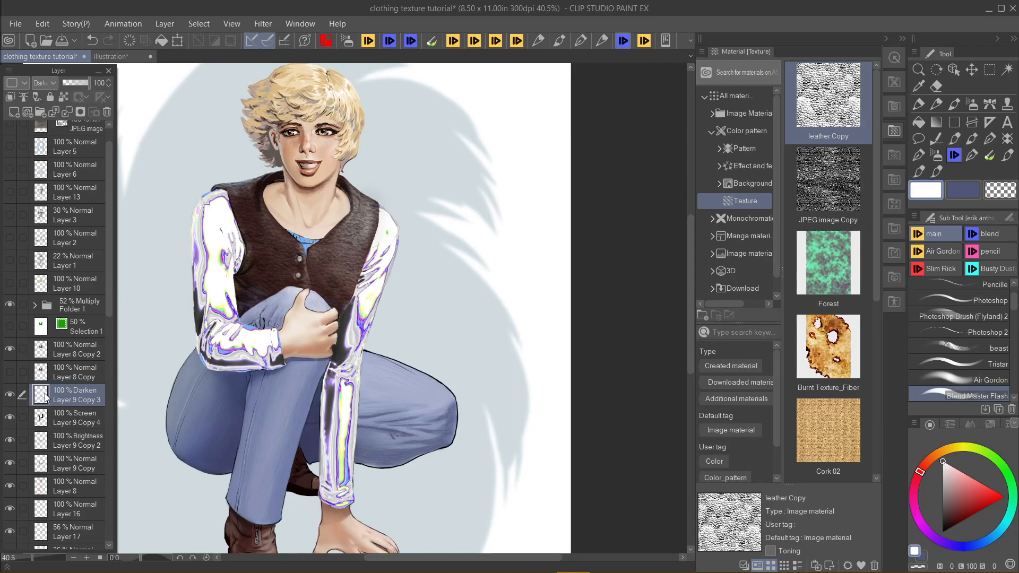
pyautogui.click(9, 394)
pyautogui.click(10, 395)
# Step: Erase part of the rainbow bands from the lowered arm's sleeve on Layer 9 Copy 3, using the Air Gordon brush with transparent color
pyautogui.click(642, 41)
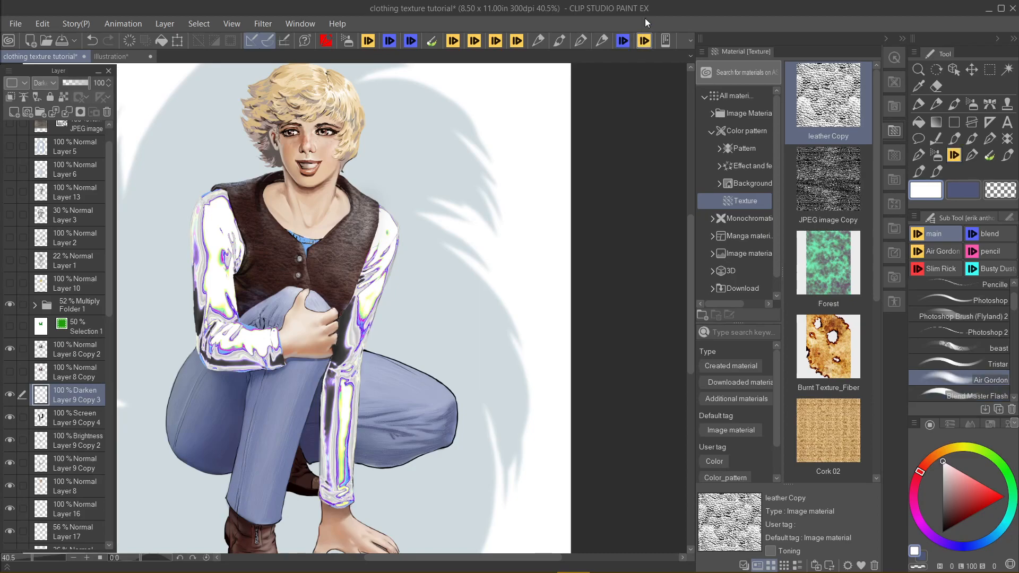
pyautogui.click(950, 394)
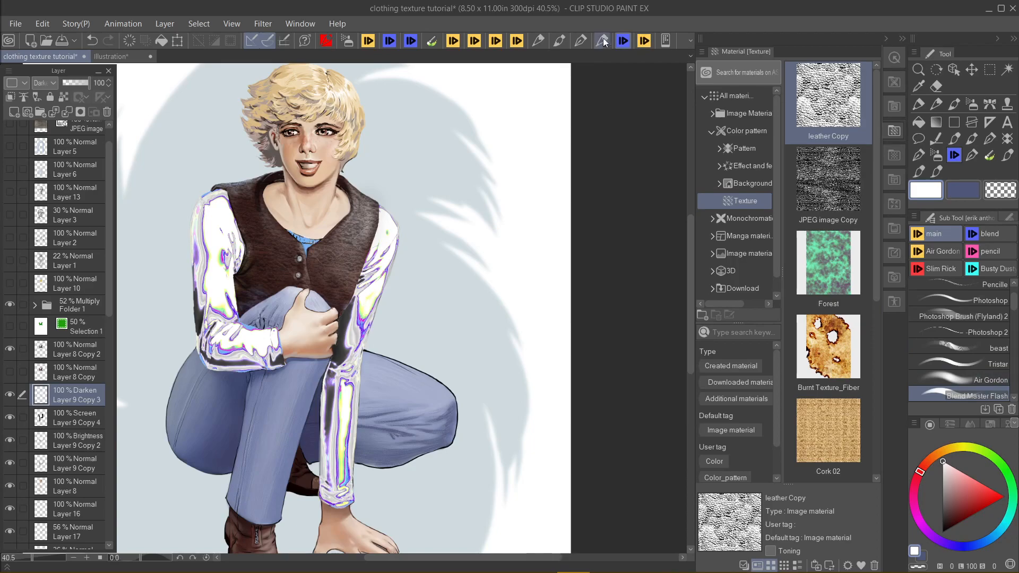
pyautogui.click(994, 190)
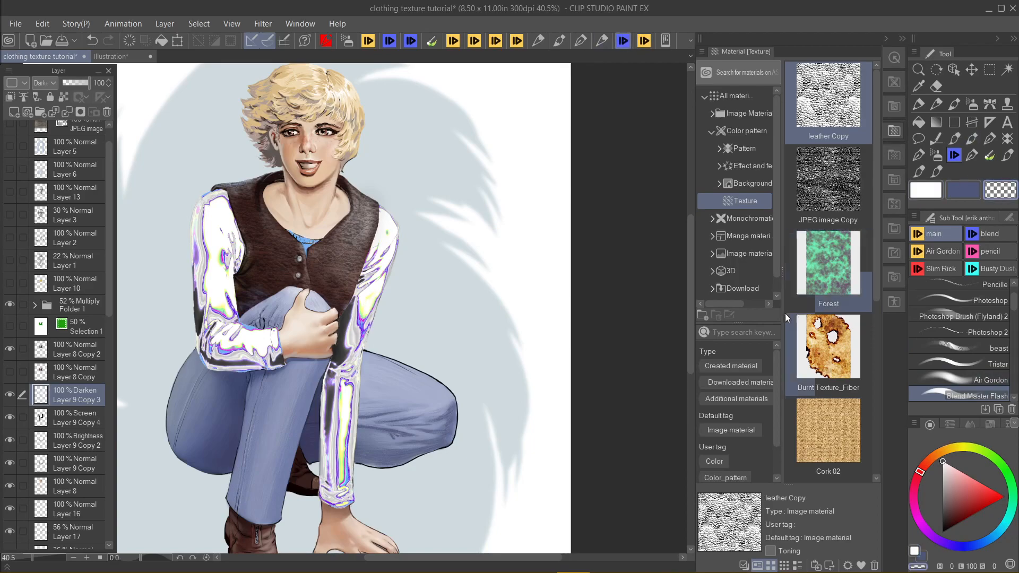
pyautogui.scroll(1, 404, 339)
pyautogui.moveTo(384, 223)
pyautogui.mouseDown()
pyautogui.moveTo(396, 242)
pyautogui.moveTo(379, 269)
pyautogui.mouseUp()
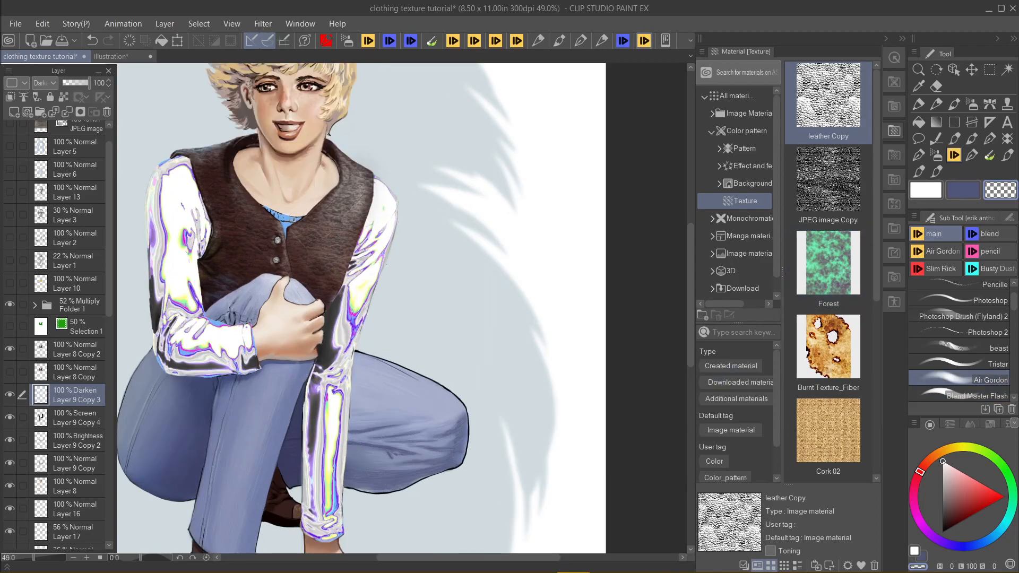
pyautogui.moveTo(334, 386); pyautogui.dragTo(332, 515)
pyautogui.moveTo(334, 455); pyautogui.dragTo(327, 514)
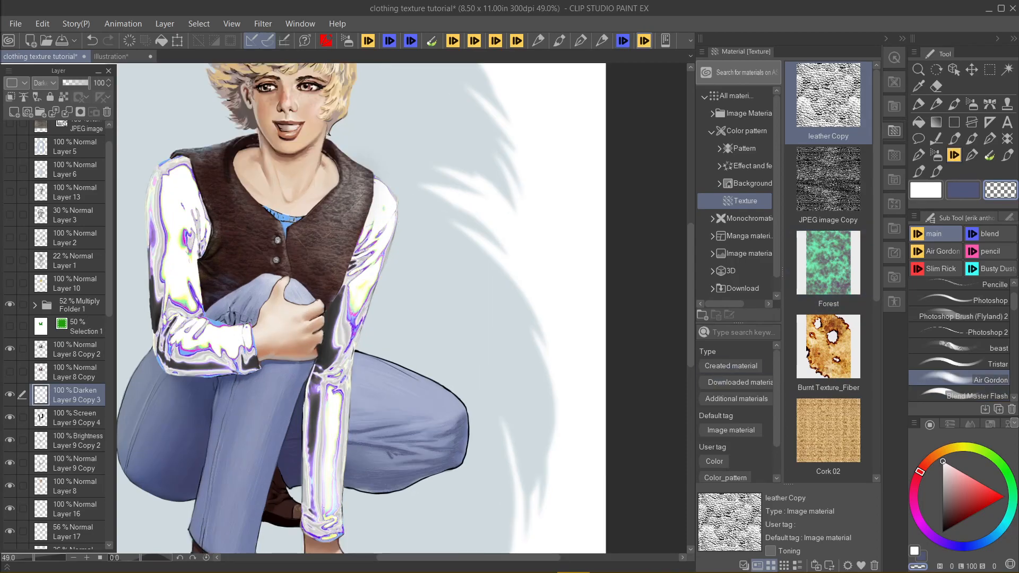
# Step: Soften both sleeves on Layer 9 Copy 2 with transparent Air Gordon strokes, undoing the last stroke near the elbow
pyautogui.click(93, 445)
pyautogui.moveTo(325, 460)
pyautogui.mouseDown()
pyautogui.moveTo(326, 513)
pyautogui.moveTo(304, 483)
pyautogui.moveTo(322, 523)
pyautogui.moveTo(338, 531)
pyautogui.mouseUp()
pyautogui.moveTo(335, 486); pyautogui.dragTo(338, 533)
pyautogui.moveTo(159, 250); pyautogui.dragTo(155, 310)
pyautogui.moveTo(159, 241); pyautogui.dragTo(159, 260)
pyautogui.moveTo(378, 240); pyautogui.dragTo(371, 313)
pyautogui.moveTo(394, 209); pyautogui.dragTo(394, 244)
pyautogui.moveTo(366, 308); pyautogui.dragTo(353, 343)
pyautogui.moveTo(348, 301); pyautogui.dragTo(337, 346)
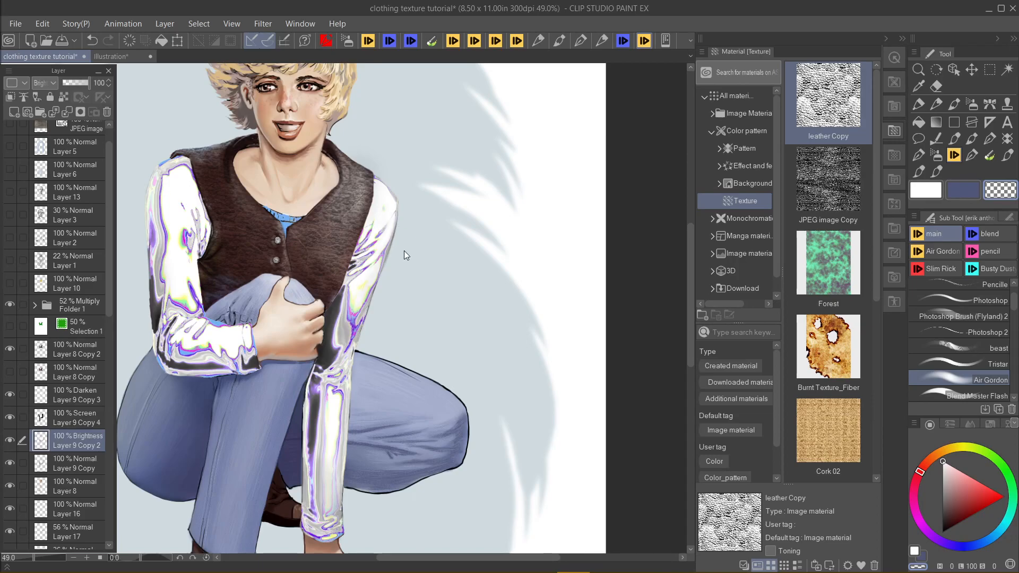
pyautogui.hotkey('ctrl', 'z')
# Step: Try erasing parts of both sleeves on Layer 9 Copy 4 with transparent strokes, undoing each attempt
pyautogui.click(80, 418)
pyautogui.moveTo(342, 303); pyautogui.dragTo(337, 348)
pyautogui.hotkey('ctrl', 'z')
pyautogui.moveTo(325, 442)
pyautogui.mouseDown()
pyautogui.moveTo(311, 523)
pyautogui.moveTo(310, 498)
pyautogui.mouseUp()
pyautogui.hotkey('ctrl', 'z')
pyautogui.hotkey('ctrl', 'z')
pyautogui.moveTo(183, 361)
pyautogui.mouseDown()
pyautogui.moveTo(158, 287)
pyautogui.moveTo(151, 195)
pyautogui.mouseUp()
pyautogui.hotkey('ctrl', 'z')
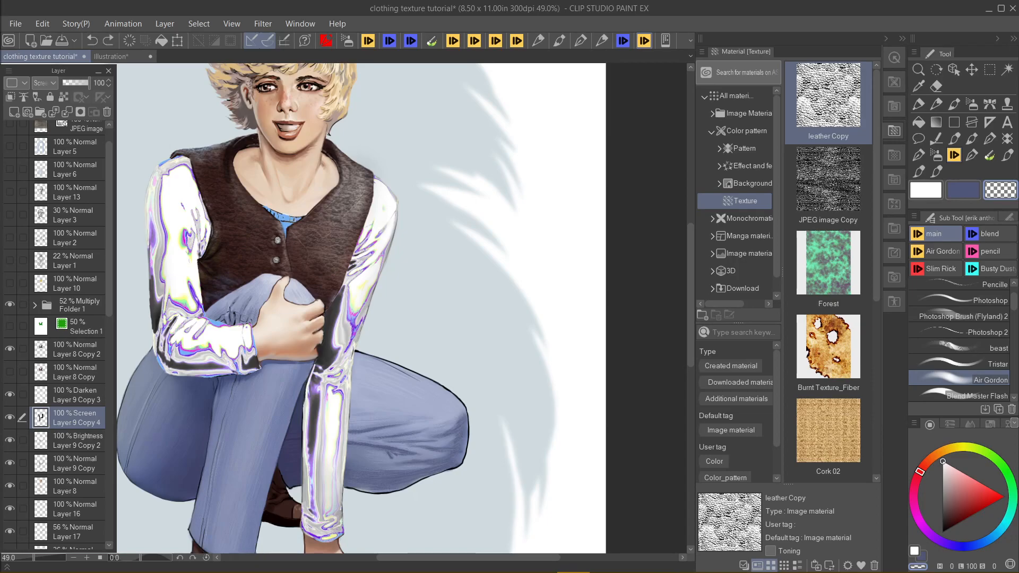
# Step: Smooth the iridescent bands along the bent arm's sleeve on Layer 9 Copy 3, from forearm to shoulder, using the Blend Master Flash brush
pyautogui.click(953, 392)
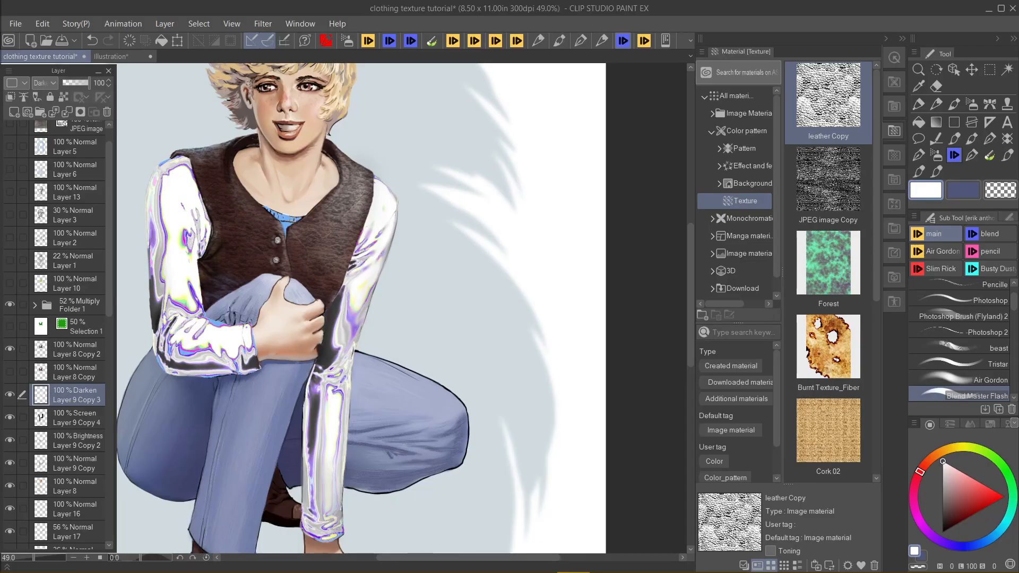
pyautogui.click(92, 414)
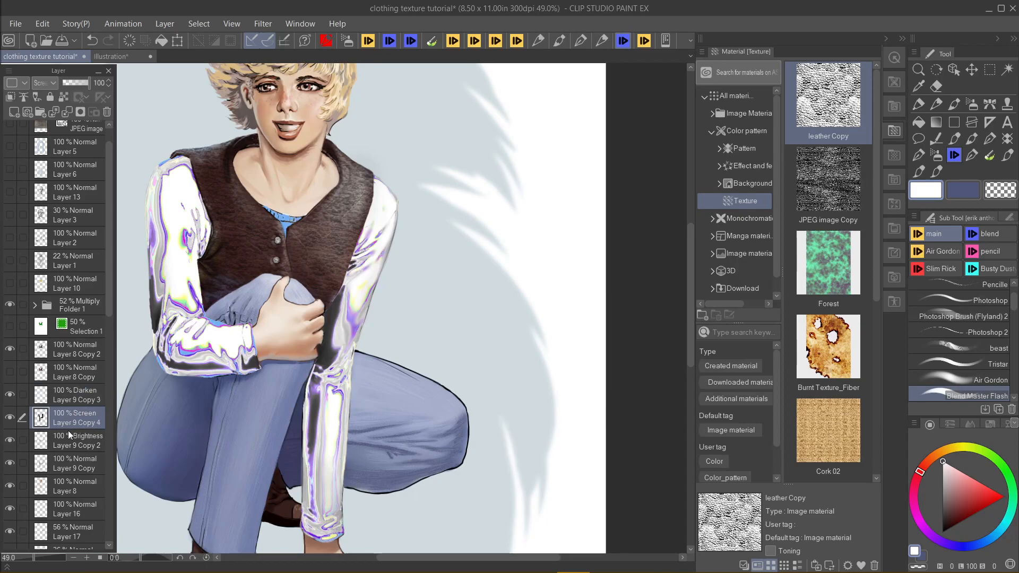
pyautogui.click(69, 395)
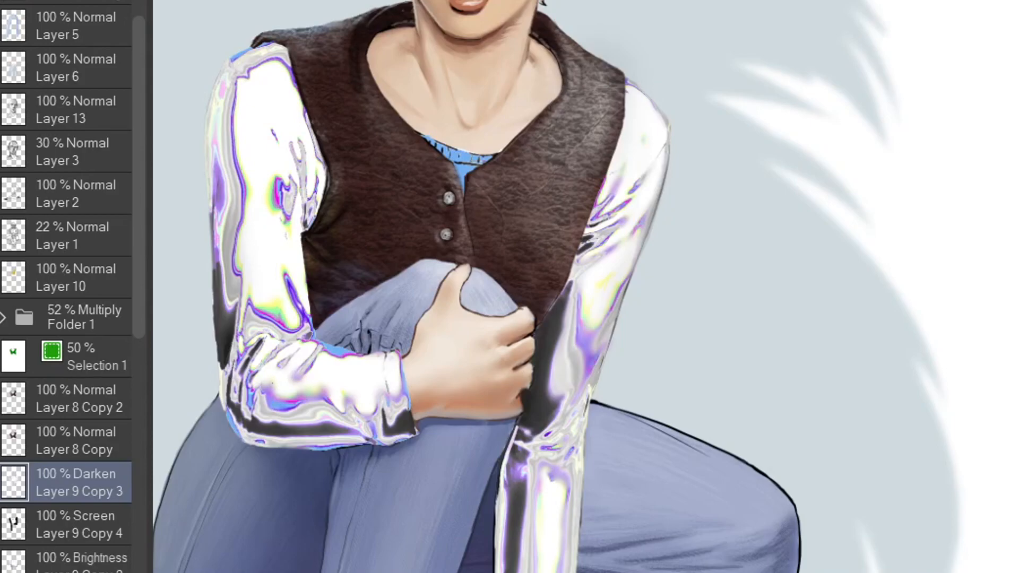
pyautogui.moveTo(250, 402)
pyautogui.mouseDown()
pyautogui.moveTo(249, 371)
pyautogui.moveTo(262, 359)
pyautogui.mouseUp()
pyautogui.moveTo(287, 293)
pyautogui.mouseDown()
pyautogui.moveTo(263, 280)
pyautogui.moveTo(248, 296)
pyautogui.moveTo(262, 223)
pyautogui.moveTo(300, 253)
pyautogui.moveTo(284, 268)
pyautogui.mouseUp()
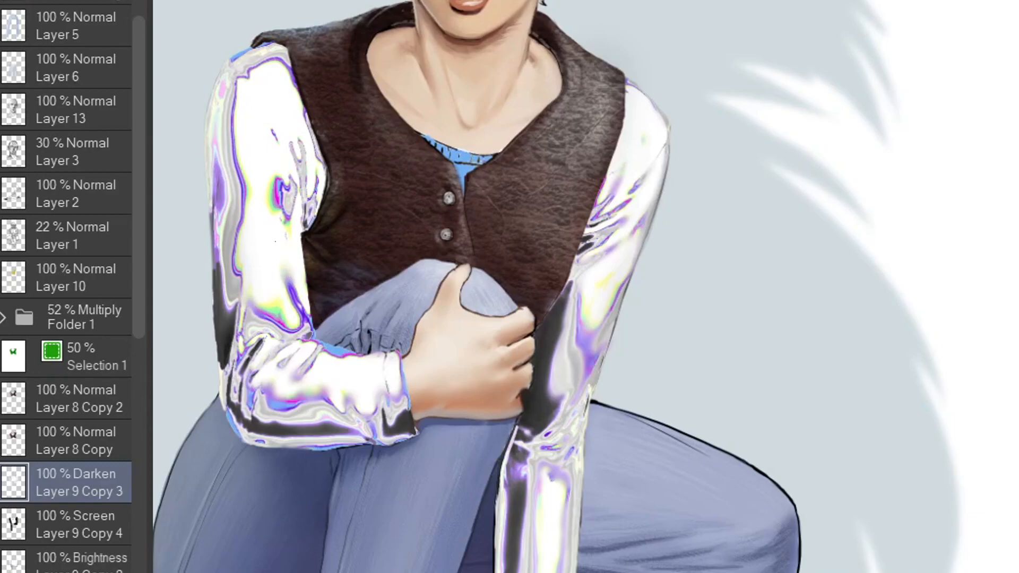
pyautogui.moveTo(281, 320); pyautogui.dragTo(297, 332)
pyautogui.moveTo(241, 263)
pyautogui.mouseDown()
pyautogui.moveTo(248, 186)
pyautogui.moveTo(238, 139)
pyautogui.mouseUp()
pyautogui.moveTo(245, 206); pyautogui.dragTo(252, 176)
pyautogui.moveTo(236, 111)
pyautogui.mouseDown()
pyautogui.moveTo(238, 88)
pyautogui.moveTo(263, 63)
pyautogui.moveTo(287, 61)
pyautogui.mouseUp()
pyautogui.moveTo(300, 153); pyautogui.dragTo(273, 134)
pyautogui.moveTo(276, 59); pyautogui.dragTo(294, 98)
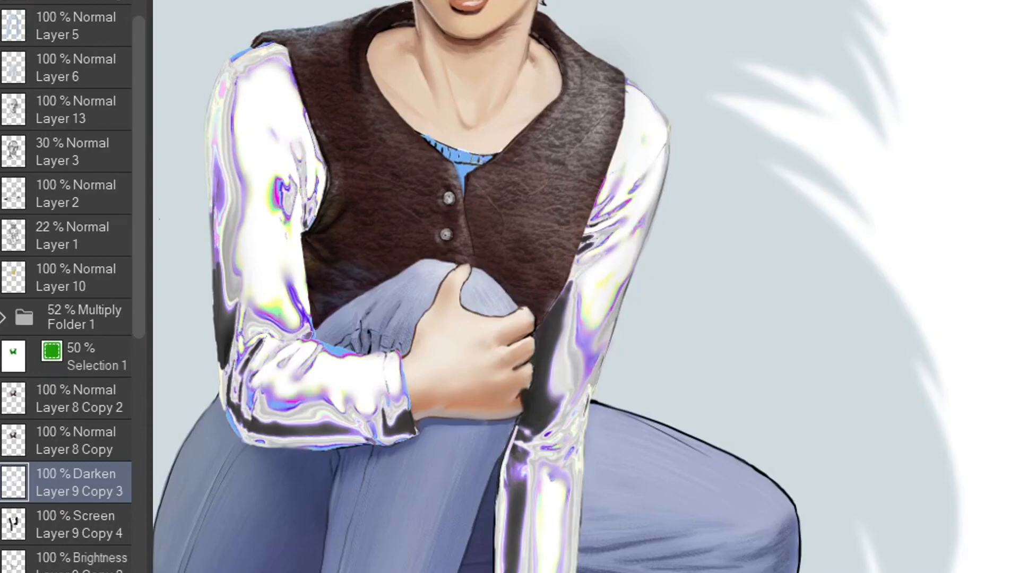
# Step: Blend the outer edge of the bent arm's sleeve on Layer 9 Copy 4, around the elbow, forearm and upper arm
pyautogui.click(106, 521)
pyautogui.moveTo(222, 357); pyautogui.dragTo(228, 387)
pyautogui.moveTo(410, 436); pyautogui.dragTo(221, 390)
pyautogui.moveTo(212, 244); pyautogui.dragTo(209, 100)
# Step: Blend the bent arm's elbow edge and the lowered arm's sleeve on Layer 9 Copy 2
pyautogui.click(92, 493)
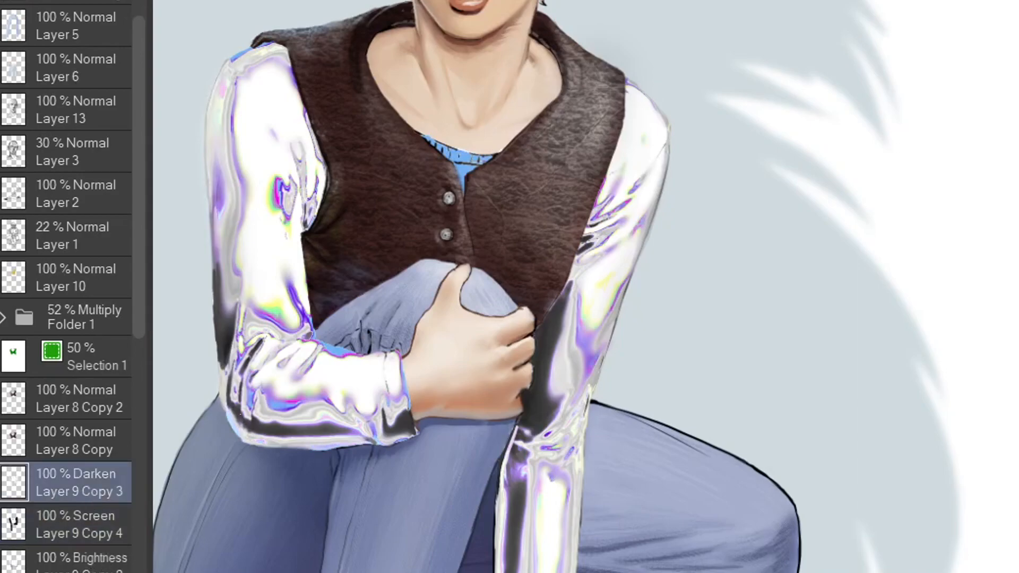
pyautogui.click(79, 524)
pyautogui.click(80, 563)
pyautogui.moveTo(249, 431); pyautogui.dragTo(230, 408)
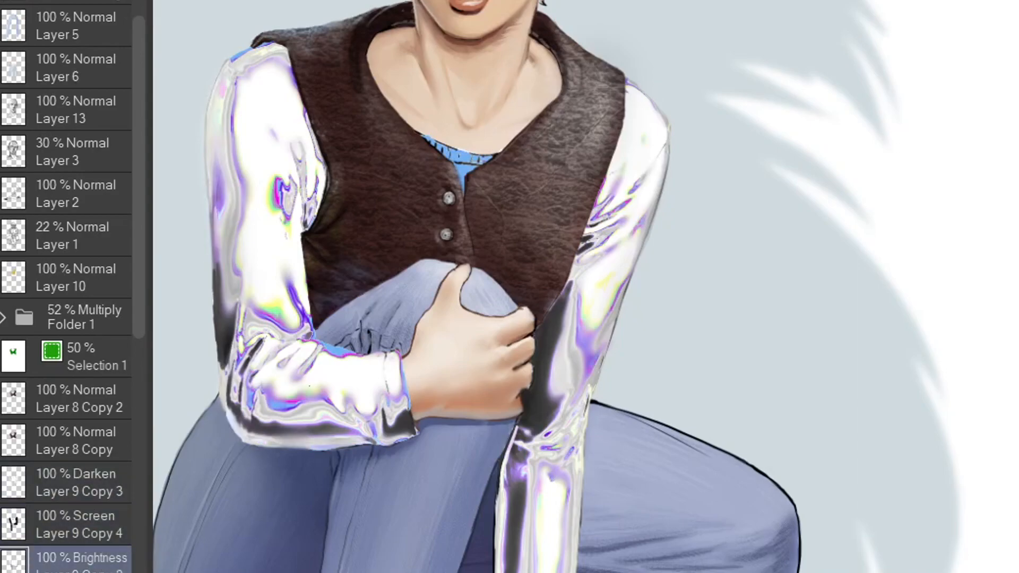
pyautogui.moveTo(552, 403); pyautogui.dragTo(567, 282)
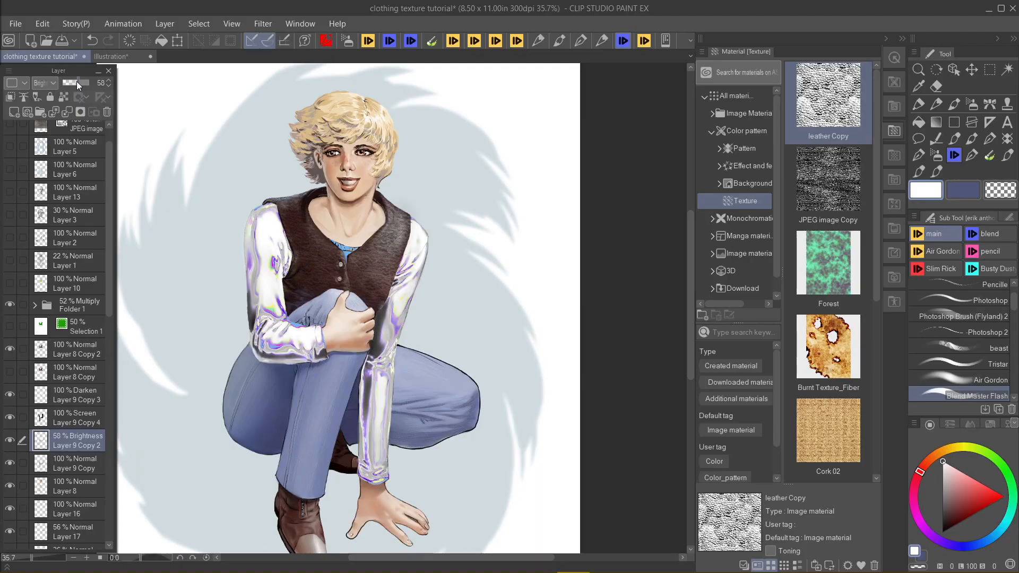
# Step: Set the opacity of Layer 9 Copy 2 to 72% and that of Layer 9 Copy 4 to 58%
pyautogui.moveTo(77, 82); pyautogui.dragTo(72, 81)
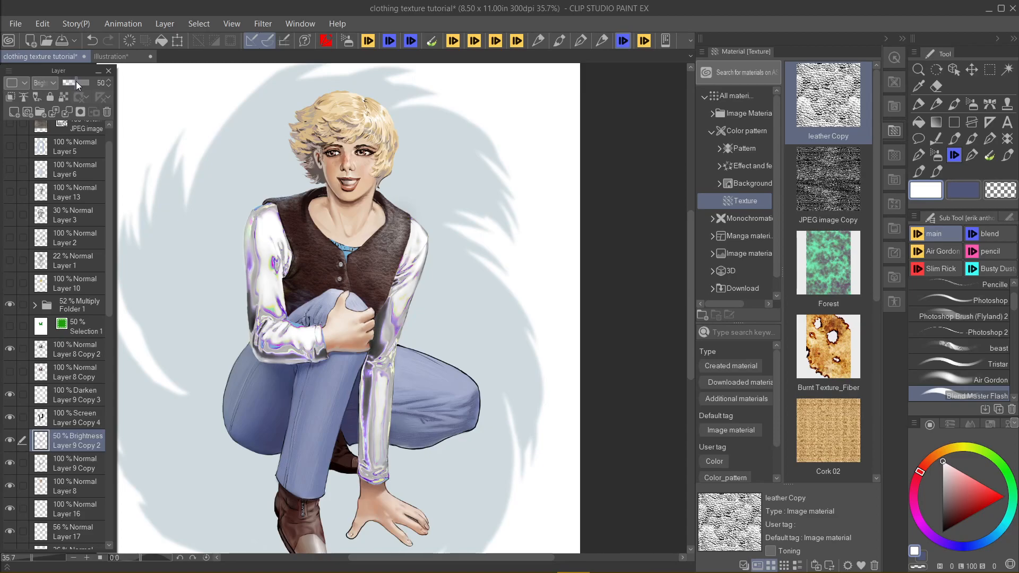
pyautogui.moveTo(77, 81); pyautogui.dragTo(81, 82)
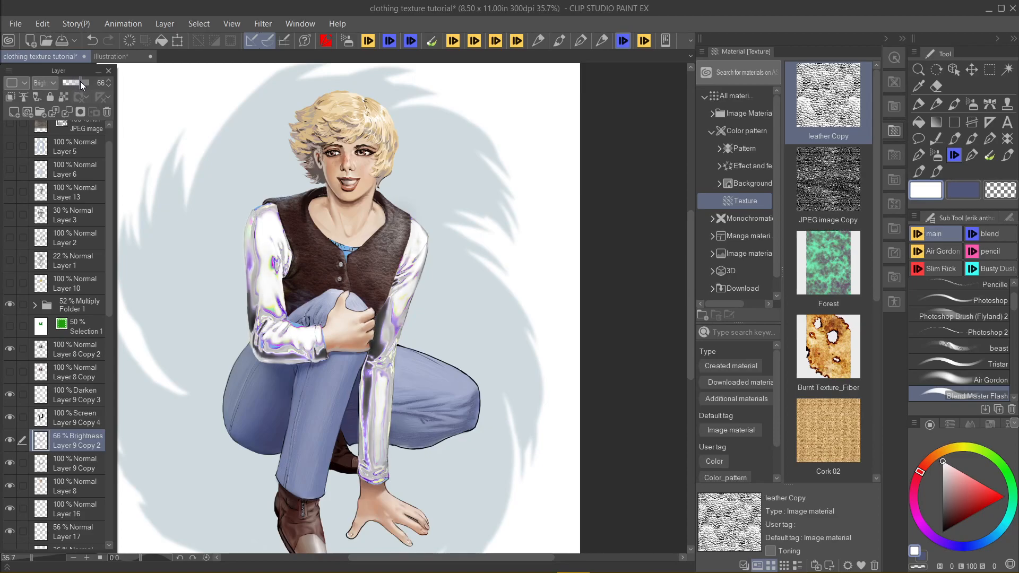
pyautogui.click(48, 416)
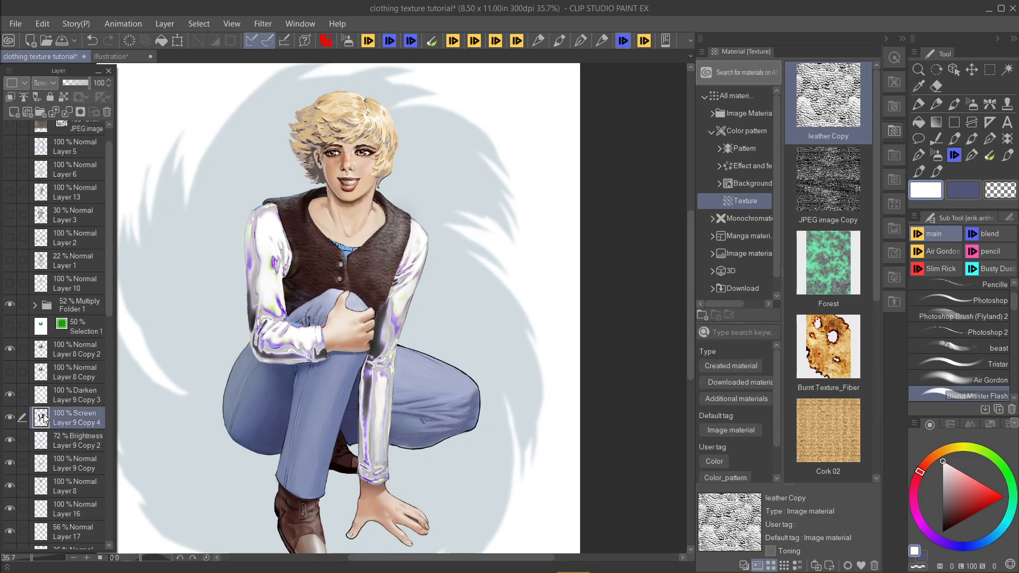
pyautogui.moveTo(84, 86); pyautogui.dragTo(81, 86)
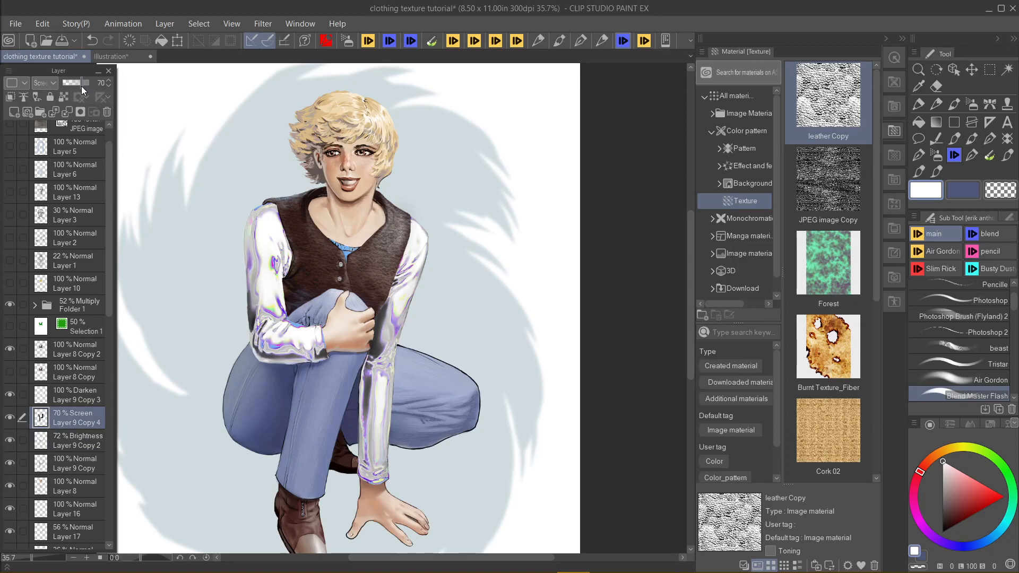
# Step: Set the opacity of Layer 9 Copy 3 to 80% and that of Layer 9 Copy 2 to 86%
pyautogui.click(65, 391)
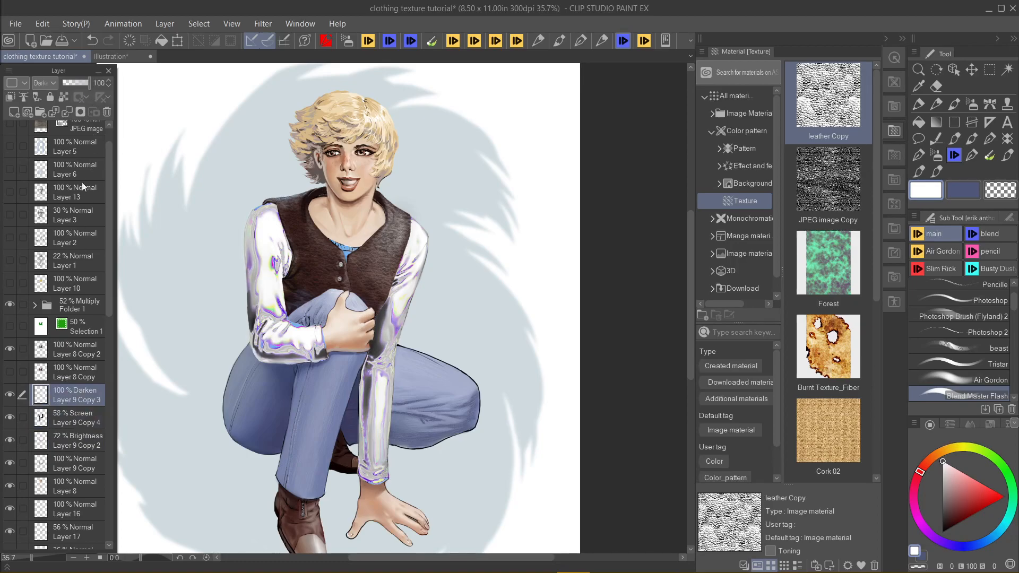
pyautogui.moveTo(84, 82)
pyautogui.mouseDown()
pyautogui.moveTo(69, 85)
pyautogui.moveTo(85, 83)
pyautogui.mouseUp()
pyautogui.hotkey('alt', '[')
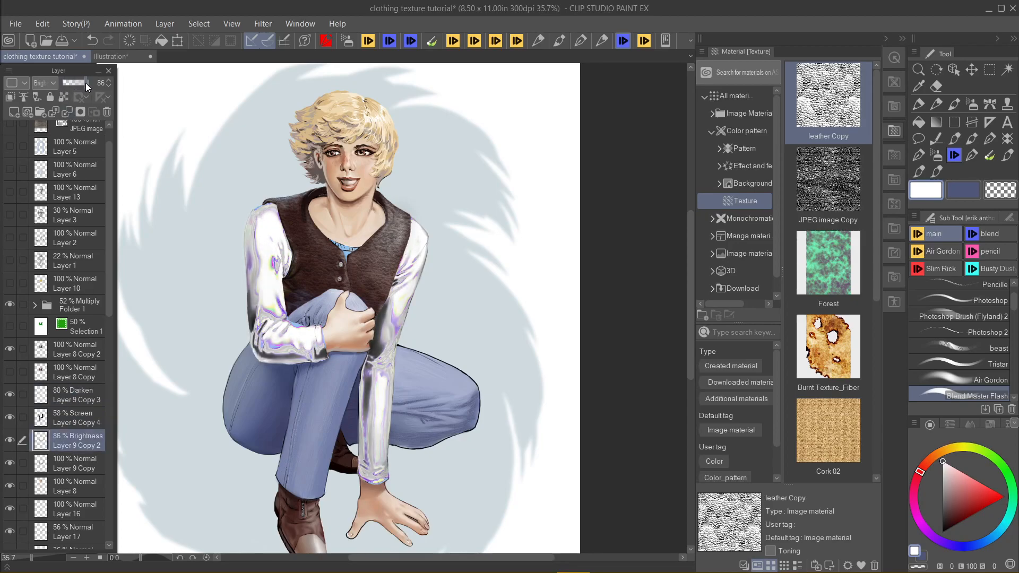
# Step: Soften the shine on both sleeves on Layer 9 Copy 2 with transparent Air Gordon strokes along the upper arms
pyautogui.scroll(1, 299, 316)
pyautogui.click(644, 40)
pyautogui.click(1000, 191)
pyautogui.moveTo(247, 183)
pyautogui.mouseDown()
pyautogui.moveTo(264, 245)
pyautogui.moveTo(260, 289)
pyautogui.mouseUp()
pyautogui.moveTo(463, 228)
pyautogui.mouseDown()
pyautogui.moveTo(468, 207)
pyautogui.moveTo(443, 282)
pyautogui.mouseUp()
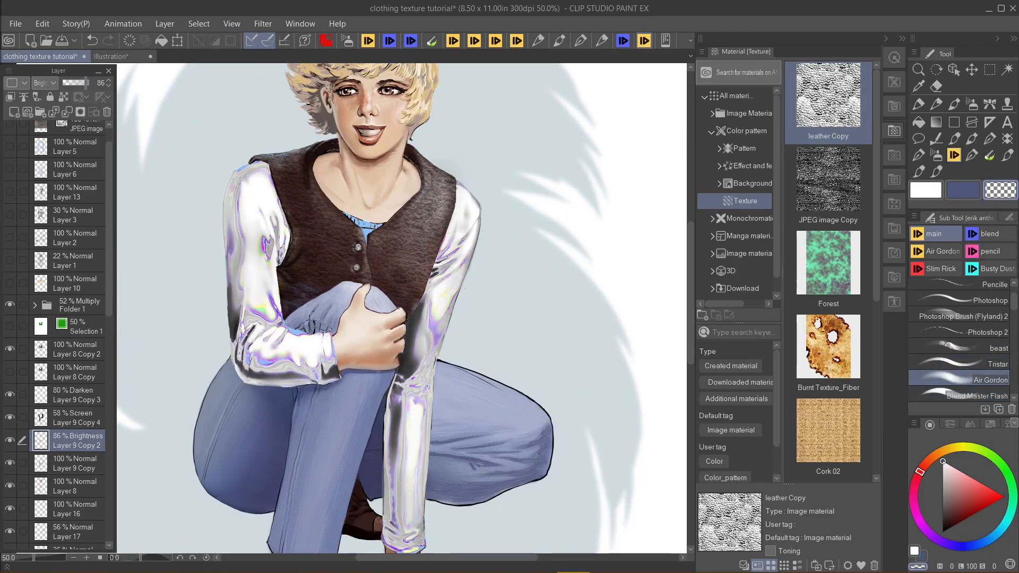
pyautogui.moveTo(255, 165); pyautogui.dragTo(268, 174)
pyautogui.moveTo(277, 237); pyautogui.dragTo(284, 261)
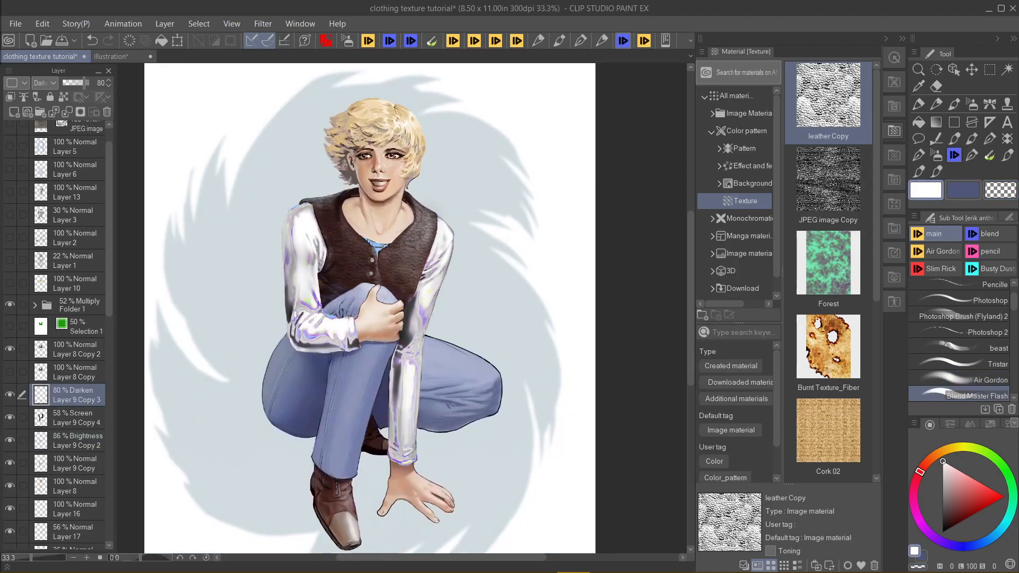
# Step: Examine the blended iridescent sleeves both close up and at full-figure size
pyautogui.scroll(2, 371, 342)
pyautogui.scroll(1, 372, 342)
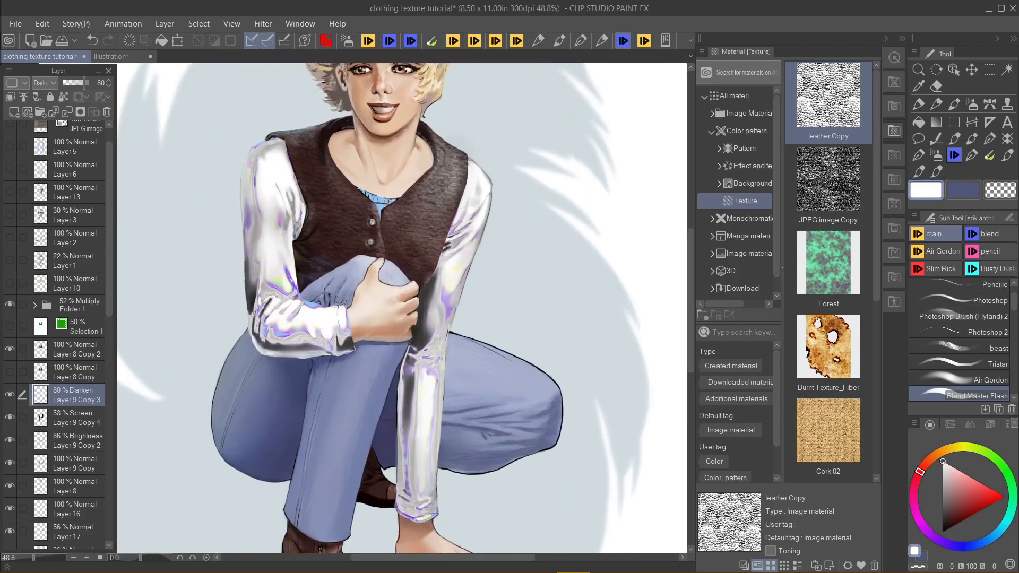
pyautogui.scroll(-2, 372, 342)
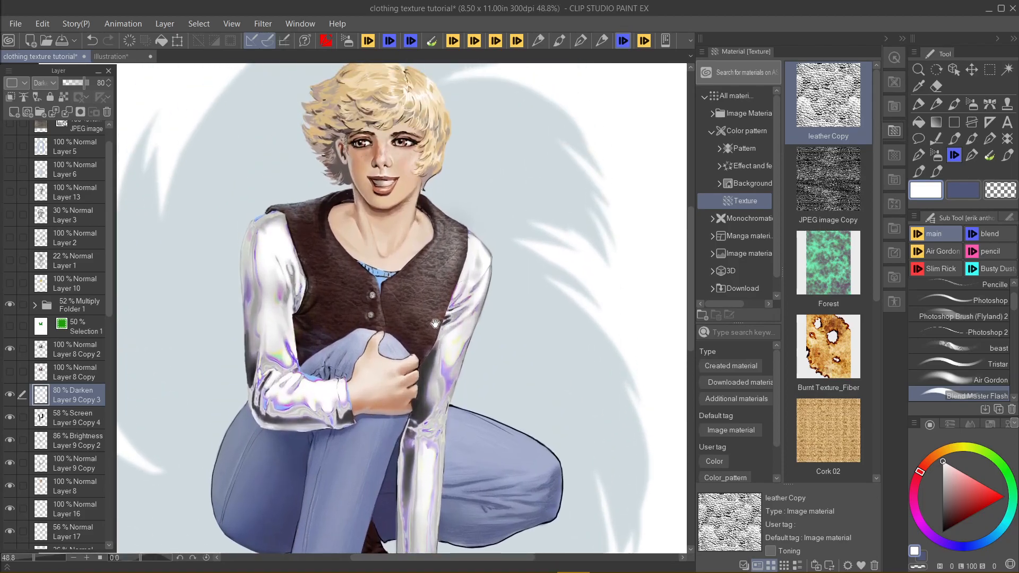
pyautogui.scroll(-2, 372, 342)
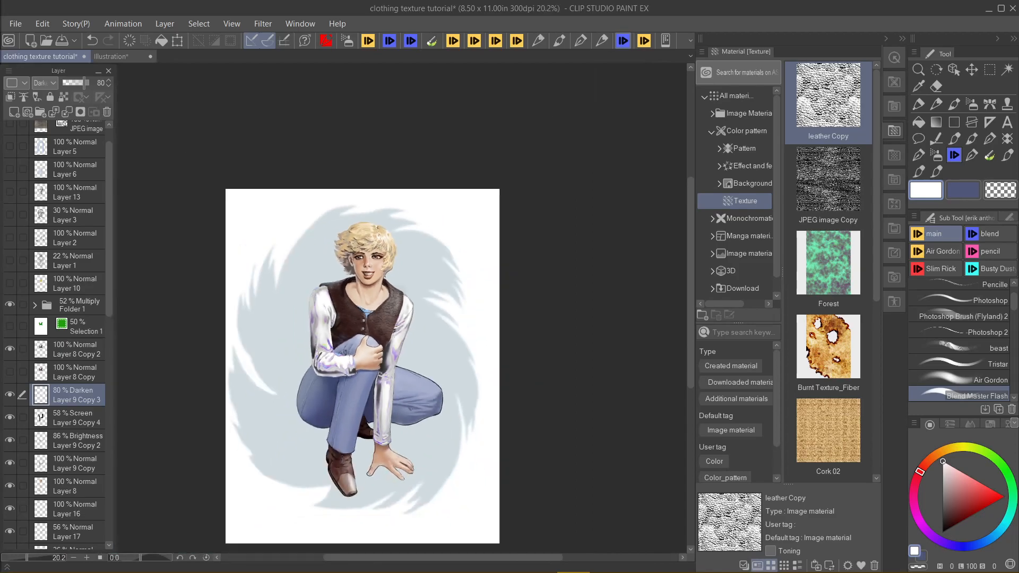
pyautogui.scroll(4, 371, 357)
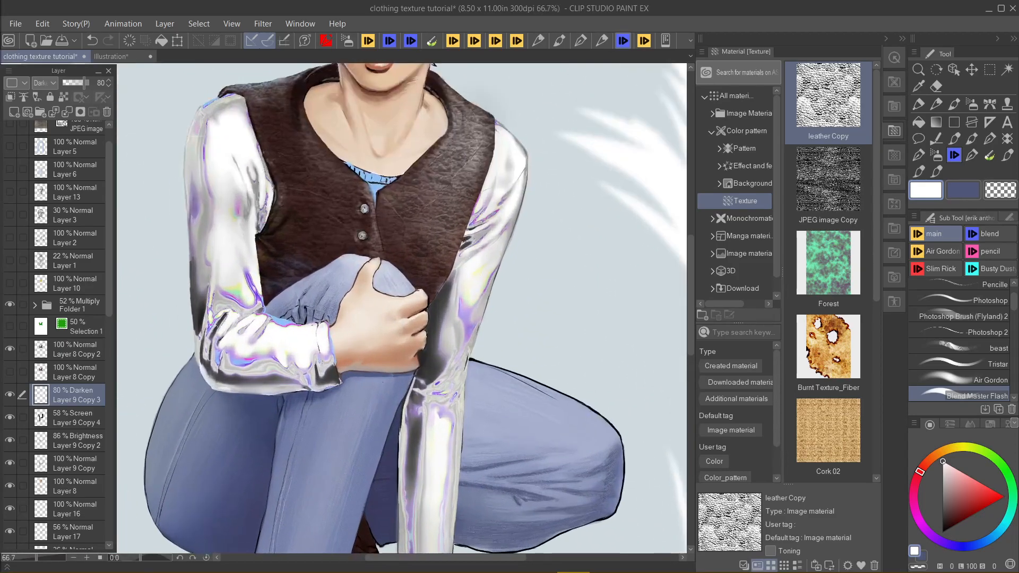
pyautogui.scroll(-2, 372, 345)
pyautogui.scroll(3, 400, 428)
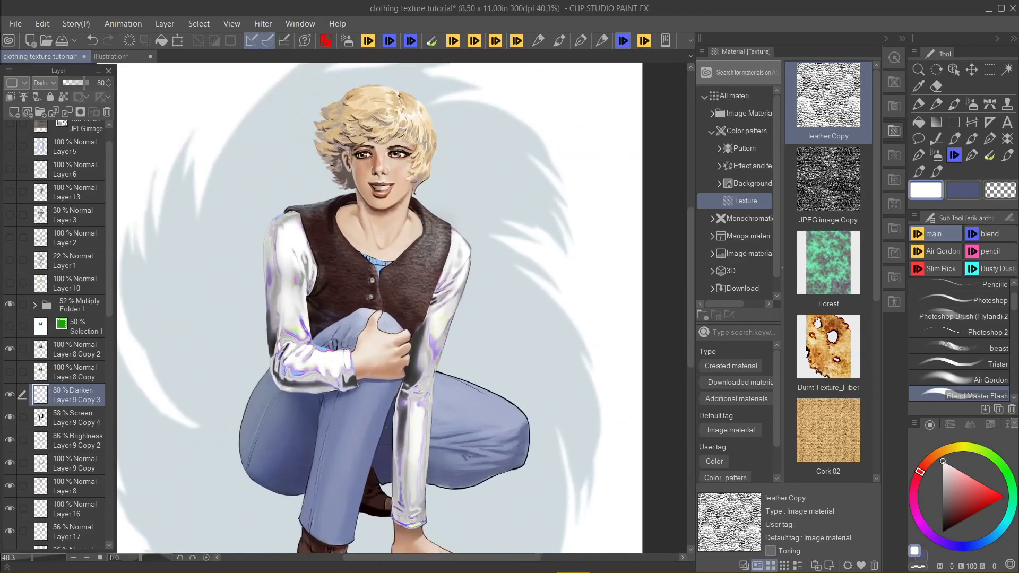
pyautogui.scroll(-2, 400, 428)
pyautogui.scroll(1, 399, 429)
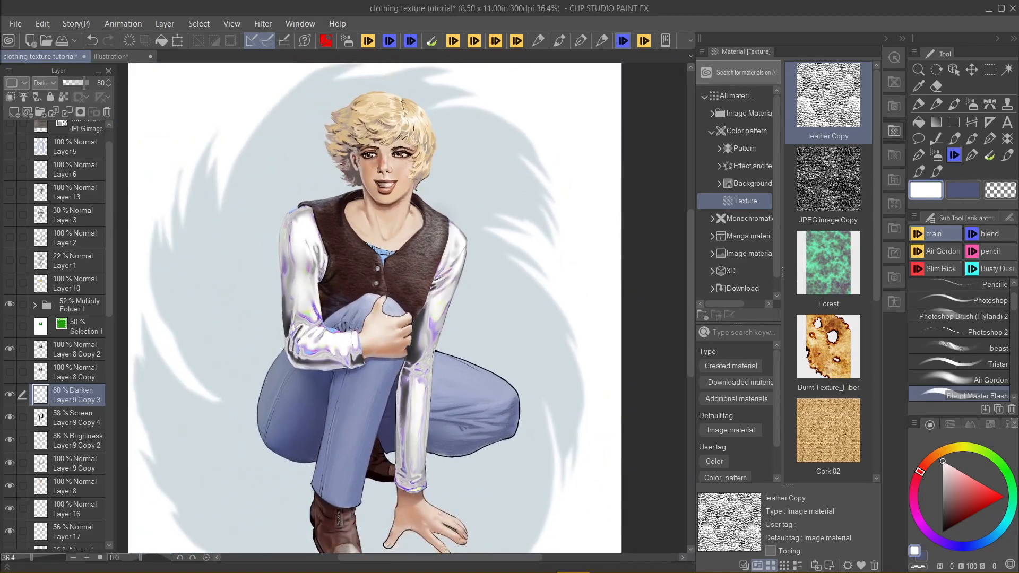
pyautogui.scroll(-3, 399, 429)
pyautogui.moveTo(380, 346); pyautogui.dragTo(352, 331)
pyautogui.scroll(2, 400, 428)
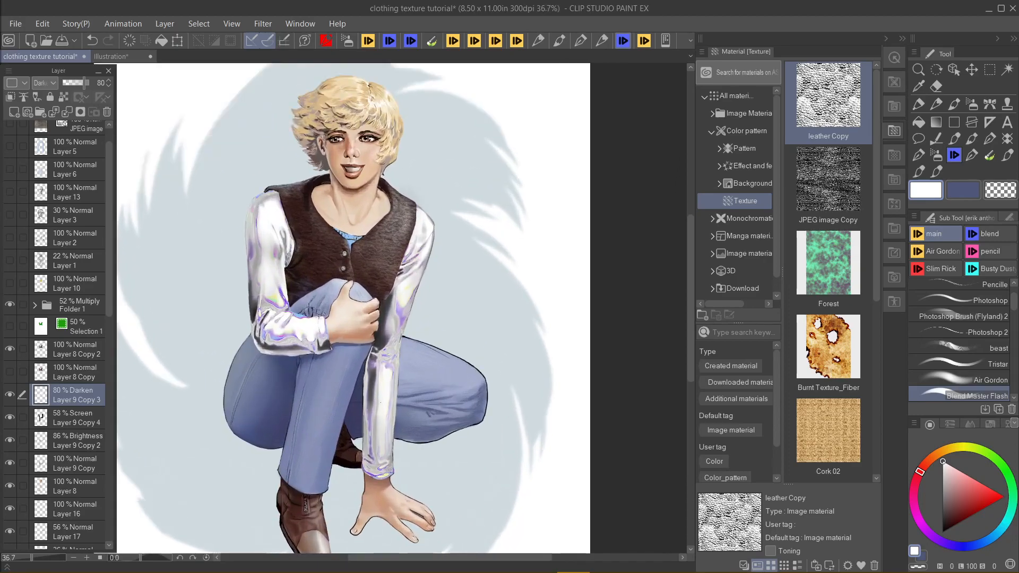
pyautogui.scroll(-1, 399, 429)
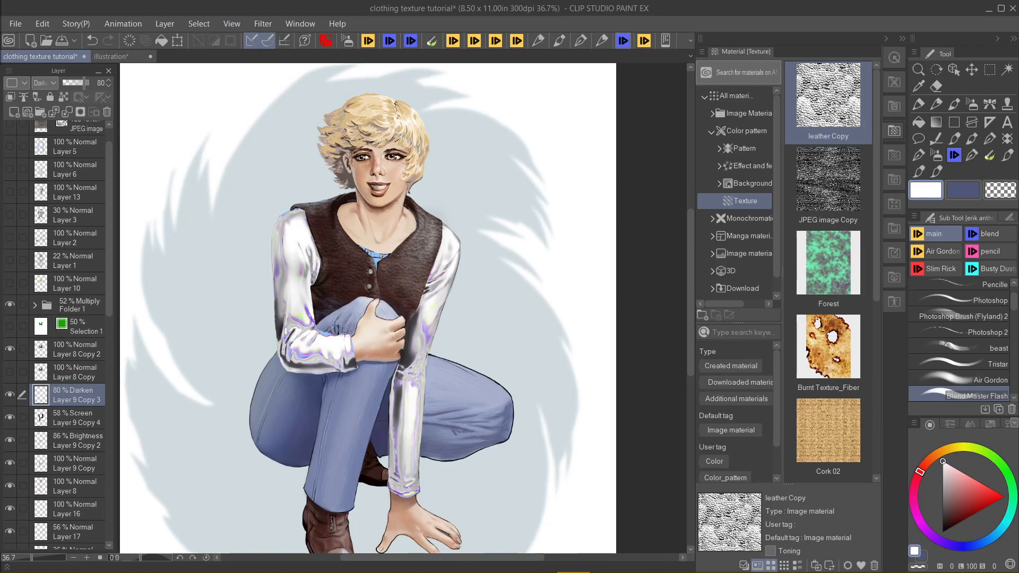
# Step: Hide Layer 9 Copy 4, compare the sleeves with and without Layer 9 Copy 3, and show Layer 8 Copy
pyautogui.click(9, 398)
pyautogui.click(9, 418)
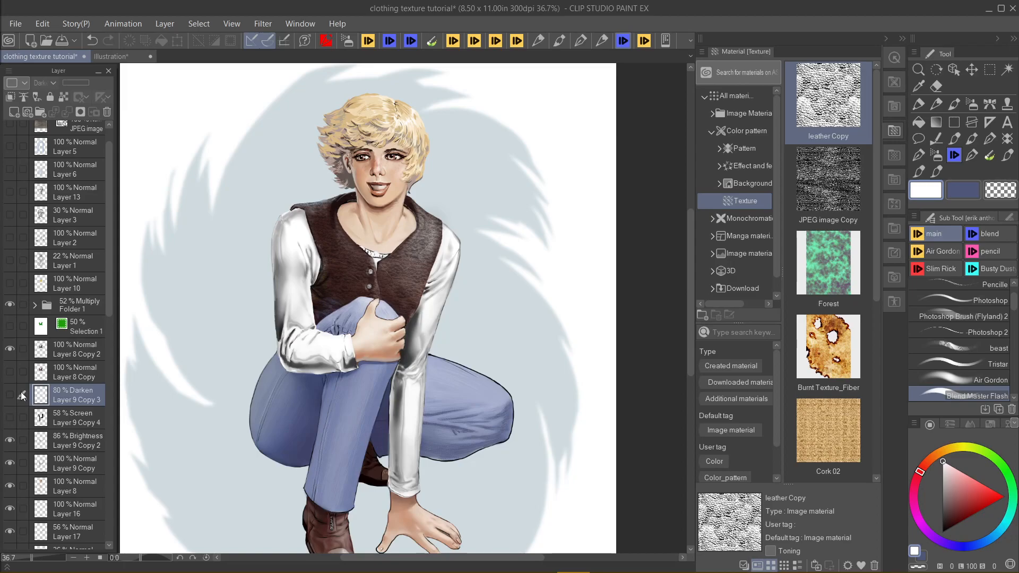
pyautogui.click(10, 394)
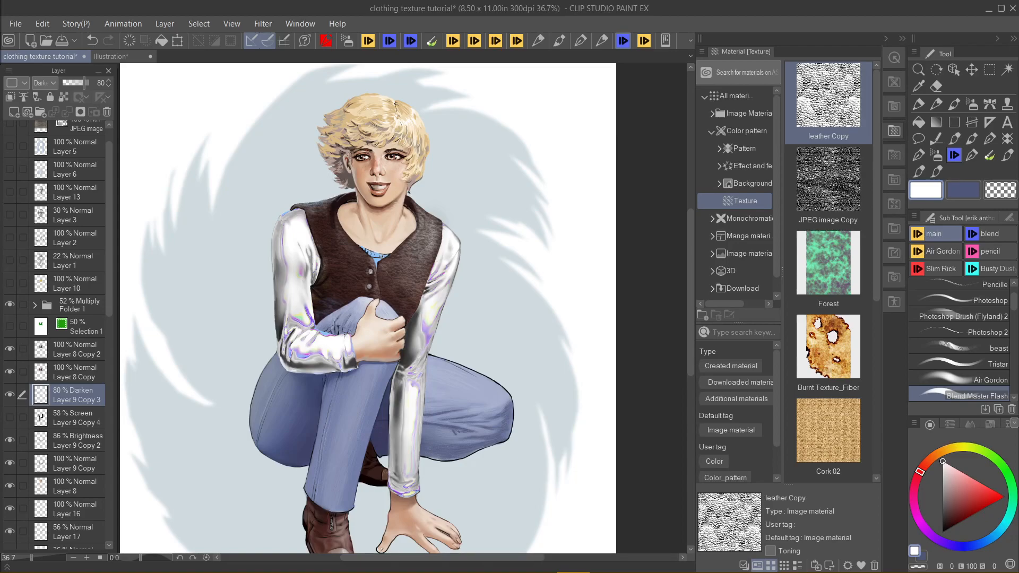
# Step: Show Layer 10 with the yellow texture over the front of the vest
pyautogui.scroll(-2, 368, 308)
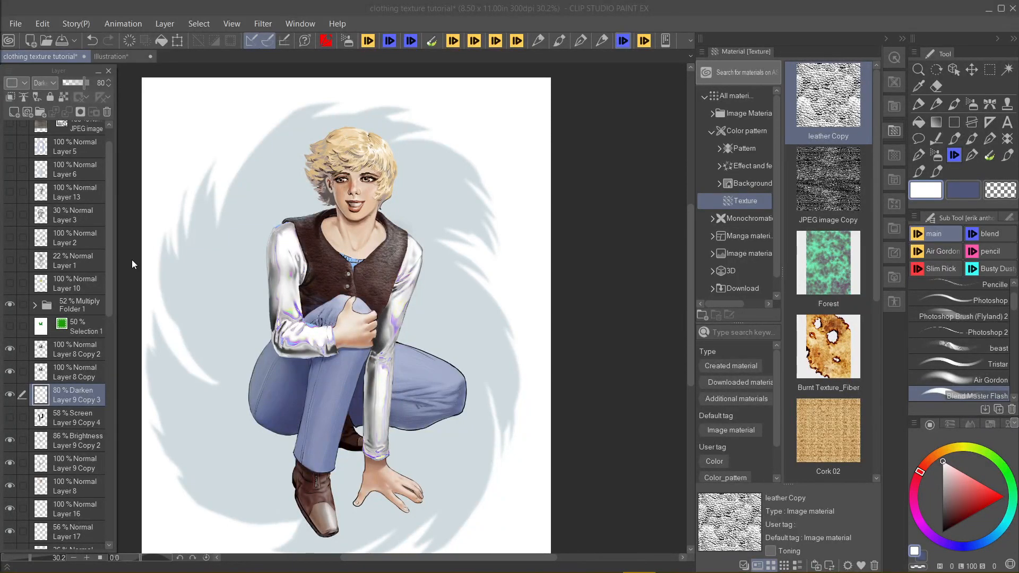
pyautogui.click(10, 283)
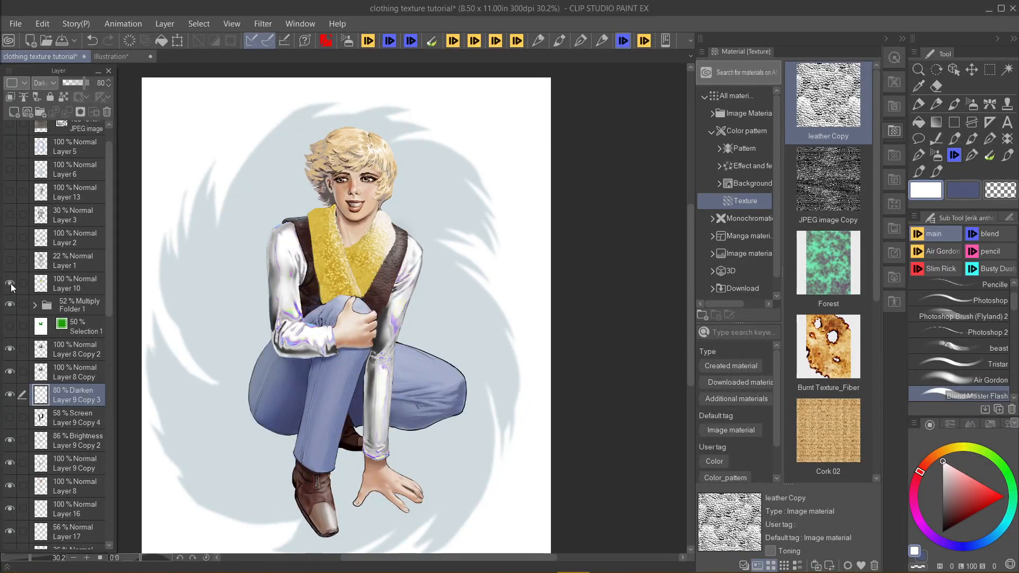